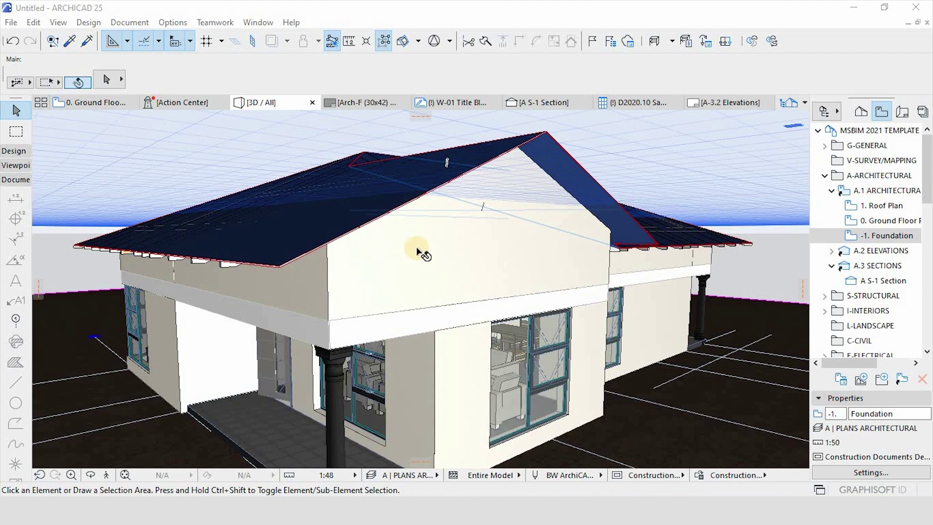
Split the house's multi-plane insulation roof into single-plane roofs and deselect it.
{"action": "scroll", "coordinate": [522, 370], "scroll_direction": "down", "scroll_amount": 1}
{"action": "scroll", "coordinate": [522, 369], "scroll_direction": "down", "scroll_amount": 5}
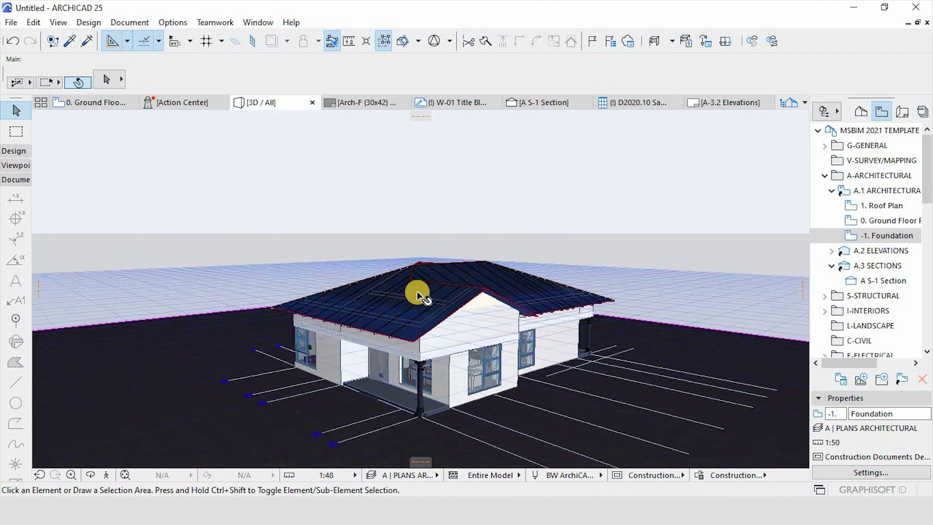
{"action": "scroll", "coordinate": [444, 351], "scroll_direction": "up", "scroll_amount": 5}
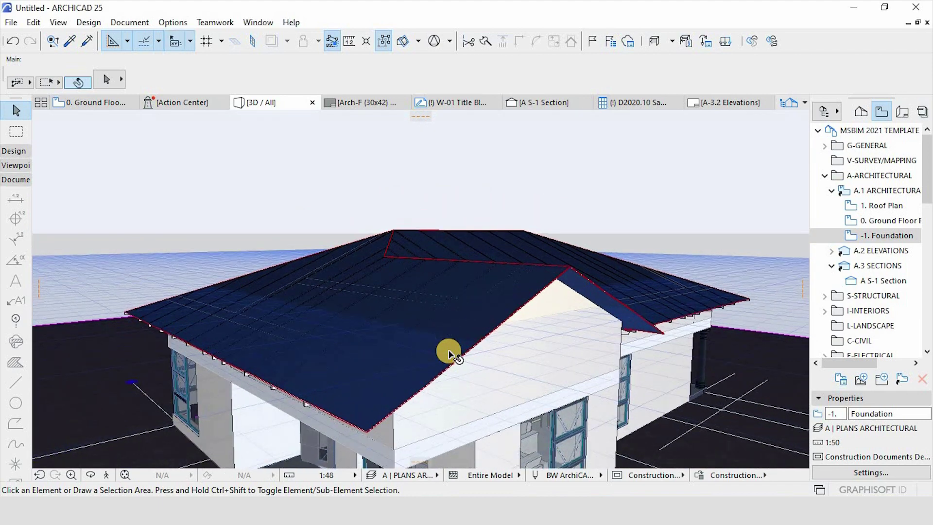
{"action": "scroll", "coordinate": [461, 250], "scroll_direction": "down", "scroll_amount": 2}
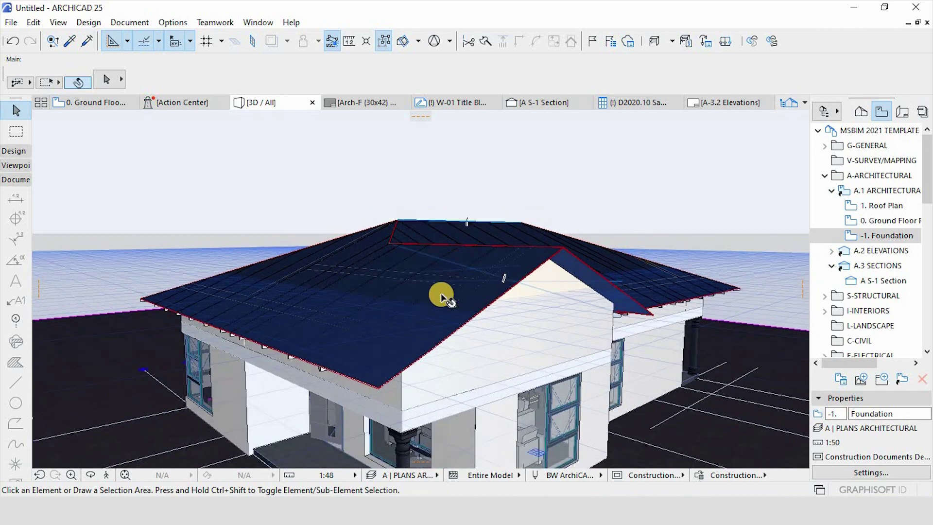
{"action": "scroll", "coordinate": [432, 301], "scroll_direction": "up", "scroll_amount": 2}
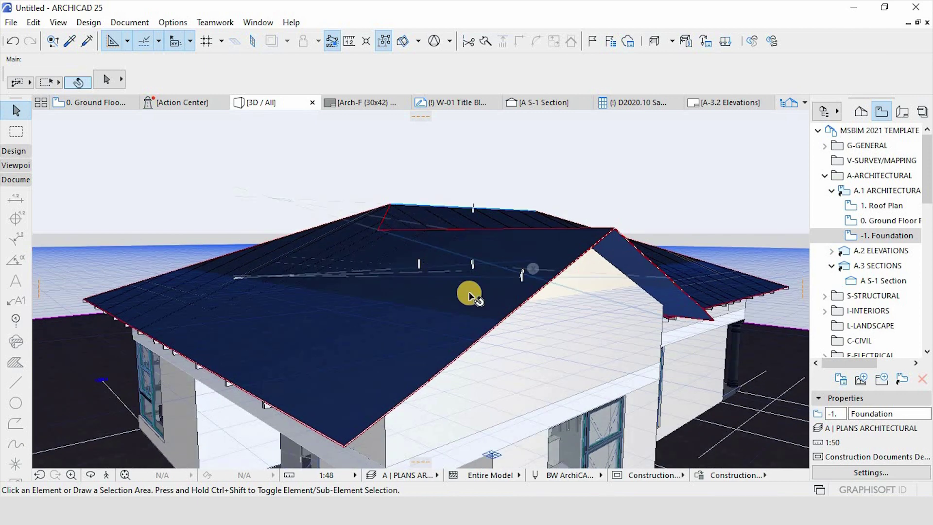
{"action": "mouse_move", "coordinate": [505, 299]}
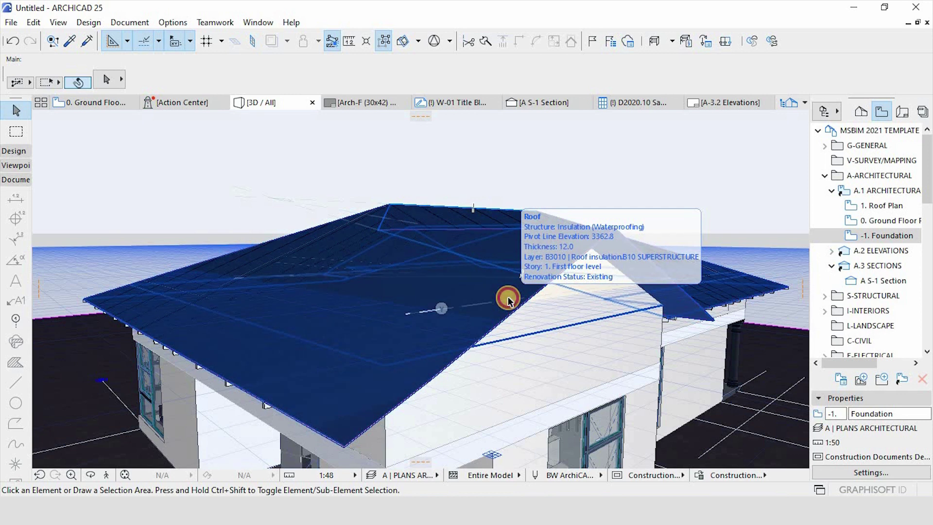
{"action": "left_click", "coordinate": [508, 299]}
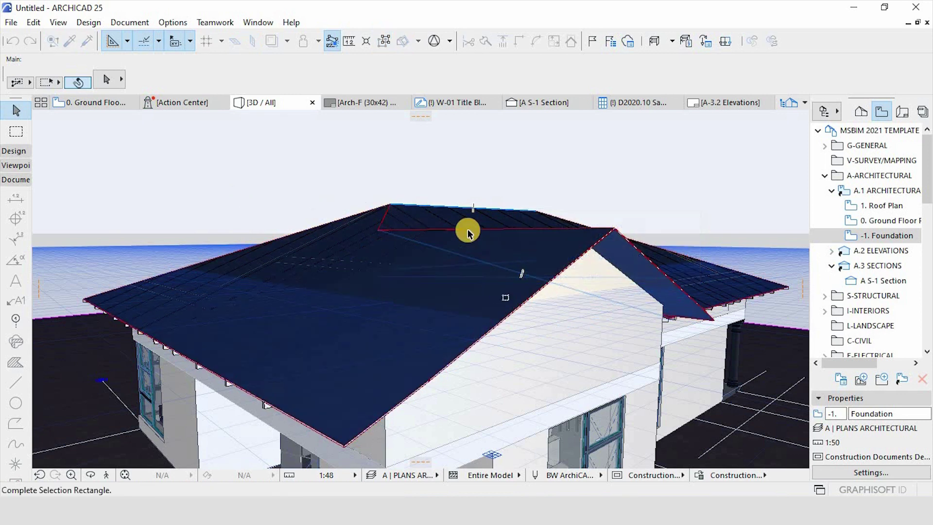
{"action": "left_click", "coordinate": [528, 299]}
{"action": "scroll", "coordinate": [456, 248], "scroll_direction": "down", "scroll_amount": 2}
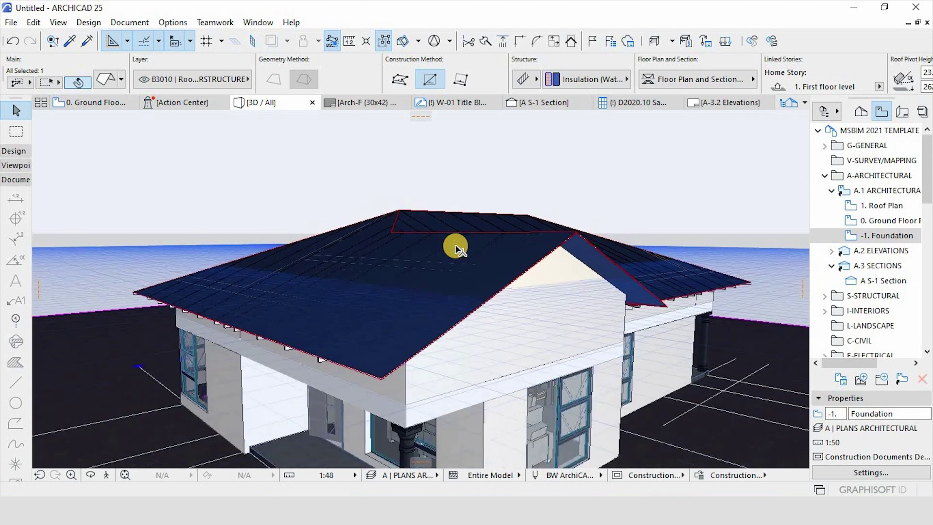
{"action": "mouse_move", "coordinate": [470, 273]}
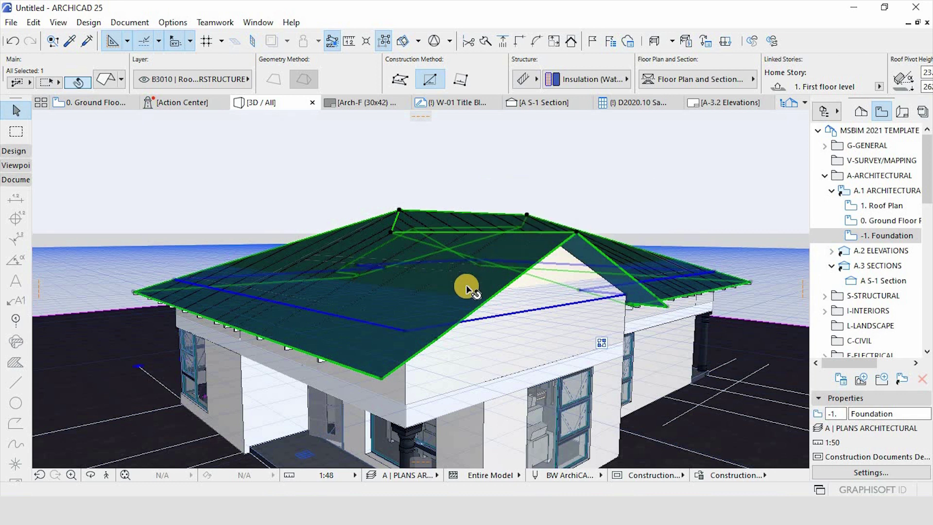
{"action": "scroll", "coordinate": [466, 285], "scroll_direction": "up", "scroll_amount": 1}
{"action": "scroll", "coordinate": [466, 285], "scroll_direction": "up", "scroll_amount": 1}
{"action": "left_click", "coordinate": [466, 285]}
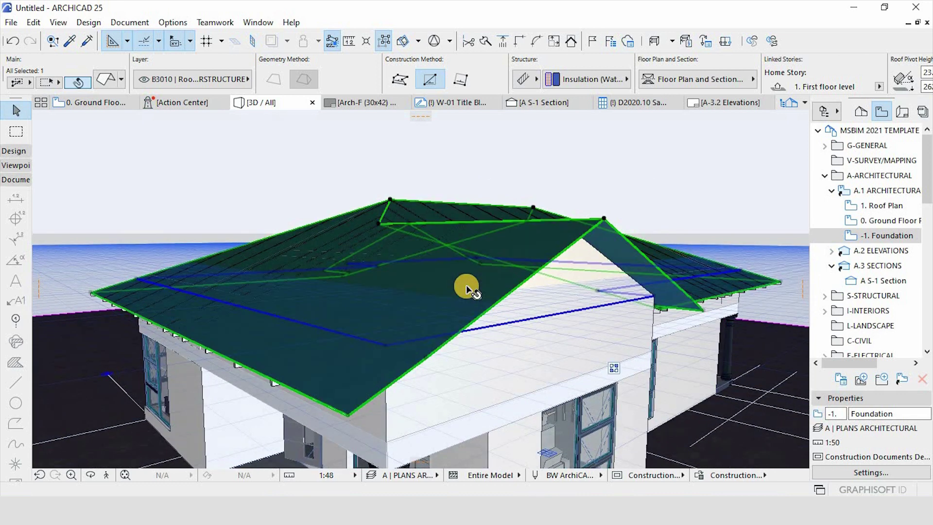
{"action": "right_click", "coordinate": [466, 287]}
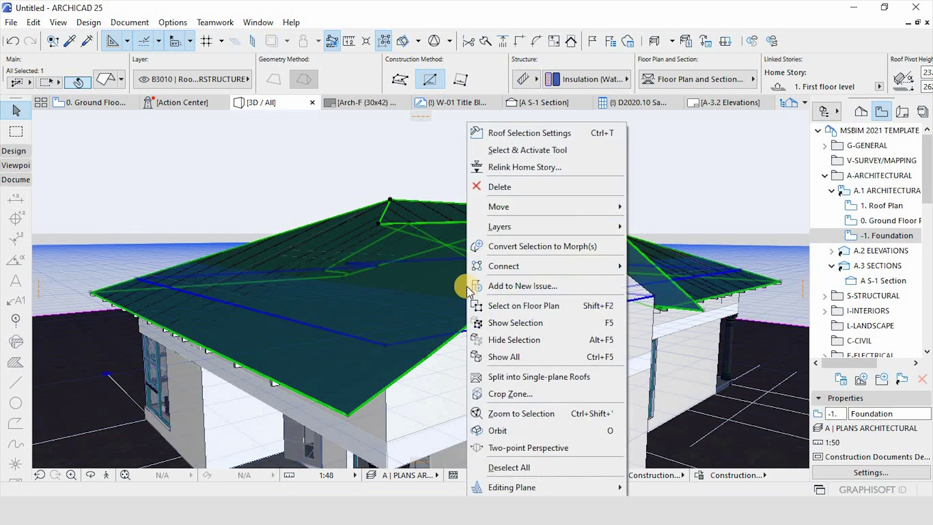
{"action": "left_click", "coordinate": [495, 376]}
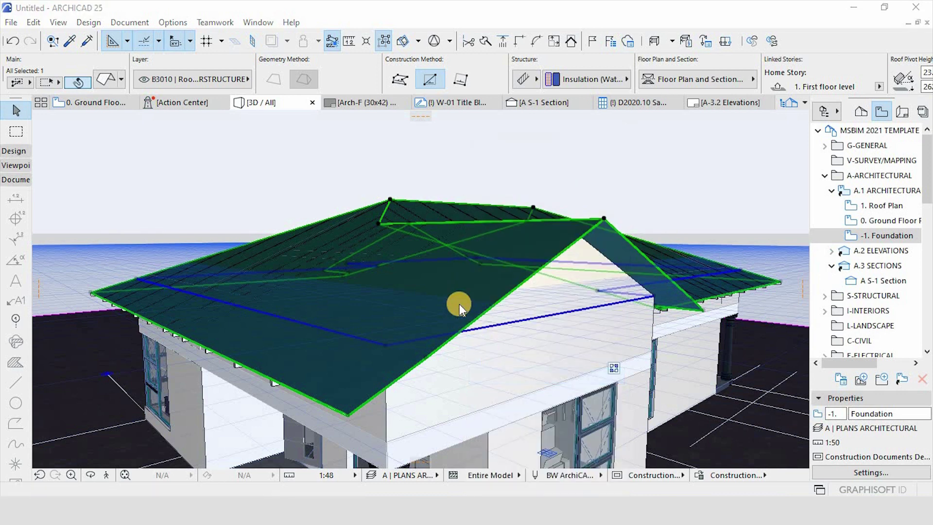
{"action": "left_click", "coordinate": [497, 223]}
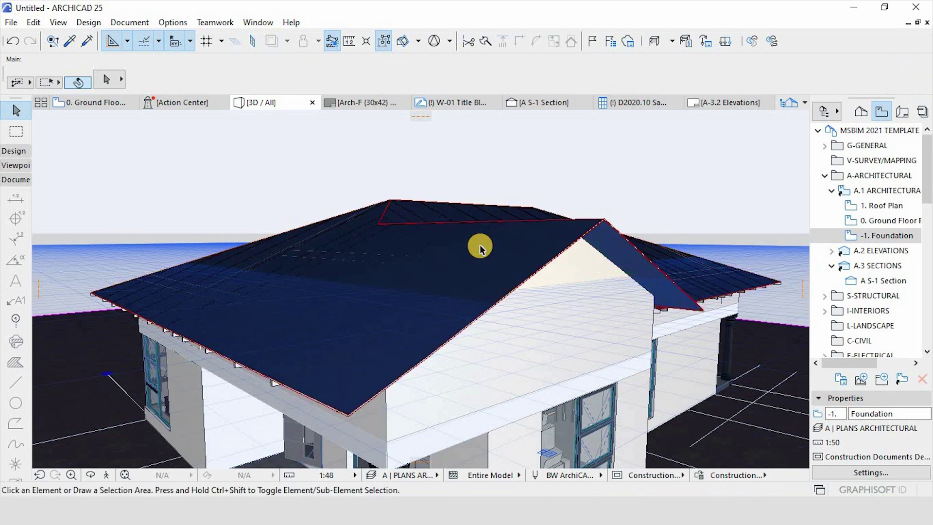
Select all the grouped roof planes and start a roof accessory on them, setting the surfacer type to Italian Tiles.
{"action": "left_click", "coordinate": [480, 249]}
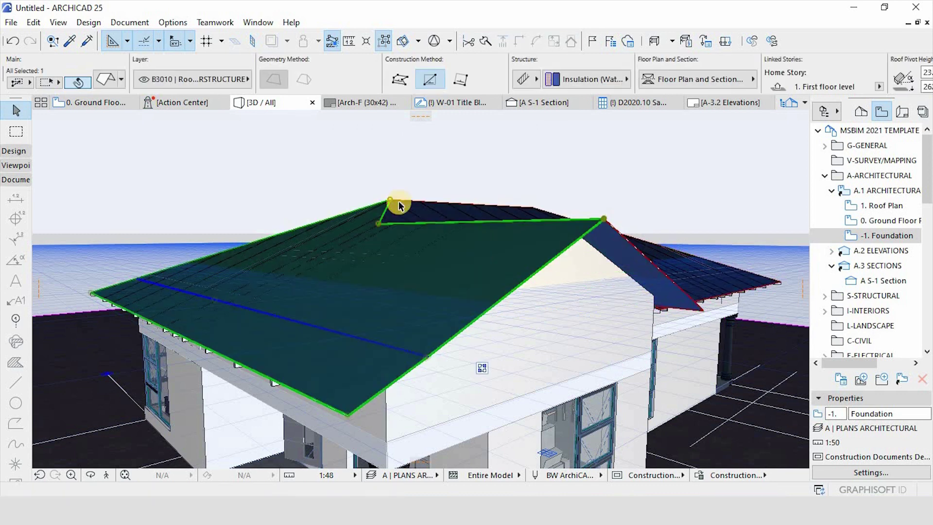
{"action": "left_click", "coordinate": [384, 42]}
{"action": "left_click", "coordinate": [77, 21]}
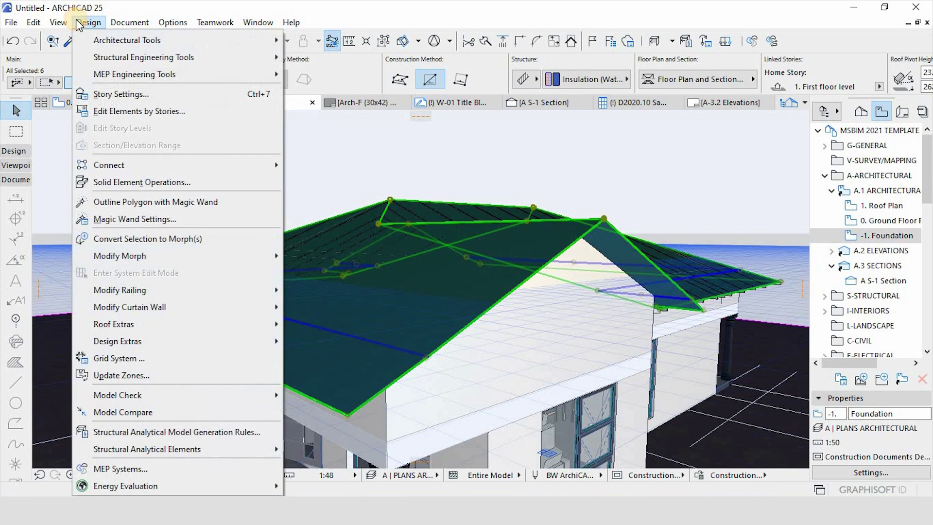
{"action": "left_click", "coordinate": [159, 340]}
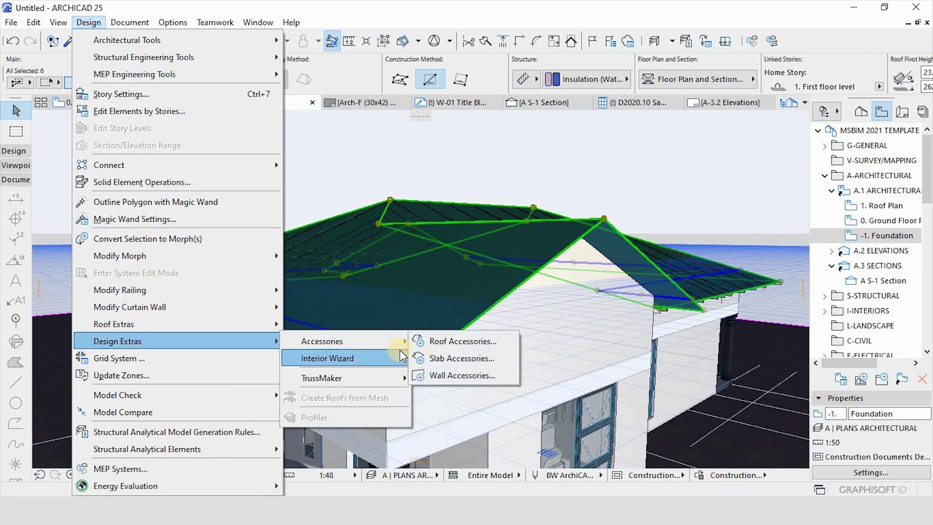
{"action": "mouse_move", "coordinate": [397, 342]}
{"action": "left_click", "coordinate": [427, 340]}
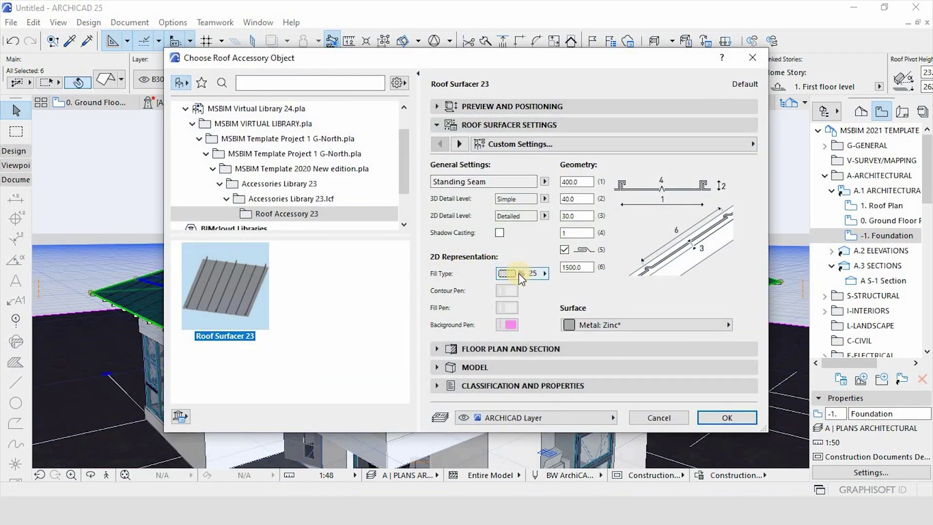
{"action": "left_click", "coordinate": [544, 181]}
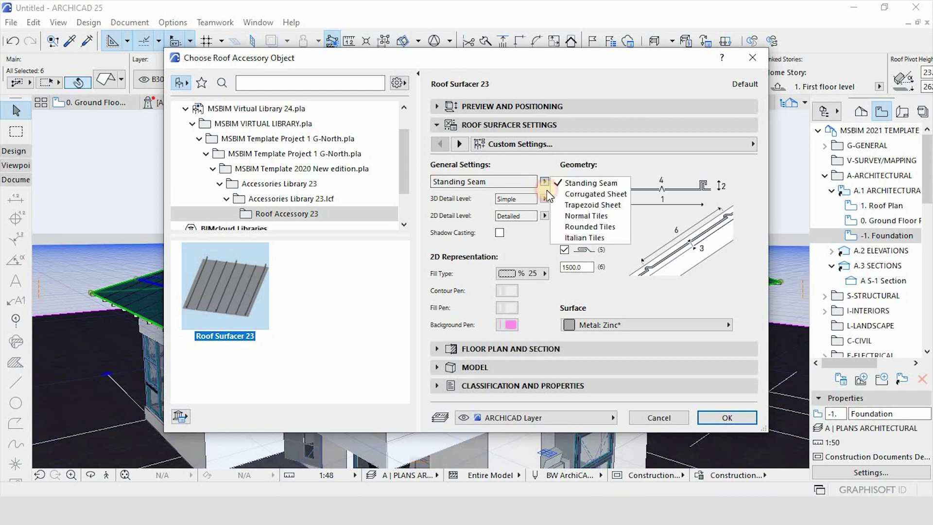
{"action": "left_click", "coordinate": [564, 238]}
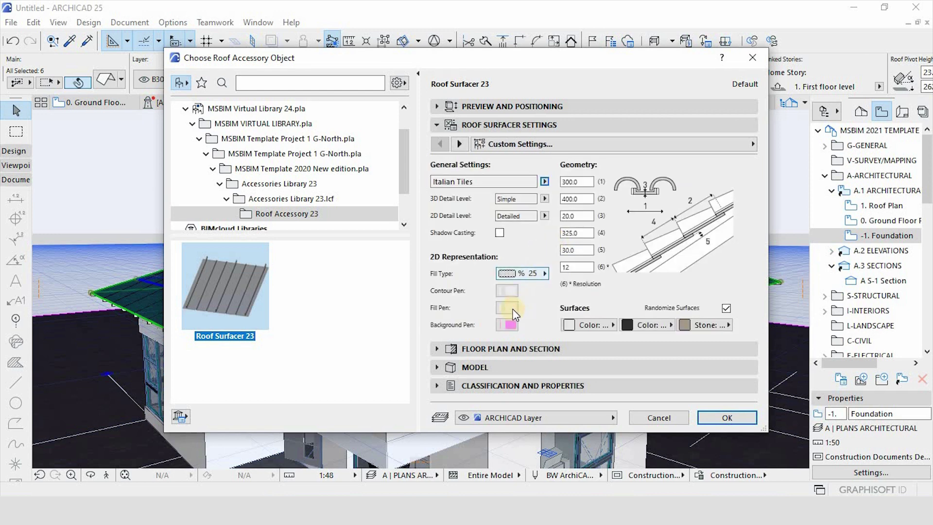
Set the roof surfacer's 2D pens to white for the background, grey for the fill and black for the contour.
{"action": "left_click", "coordinate": [508, 324]}
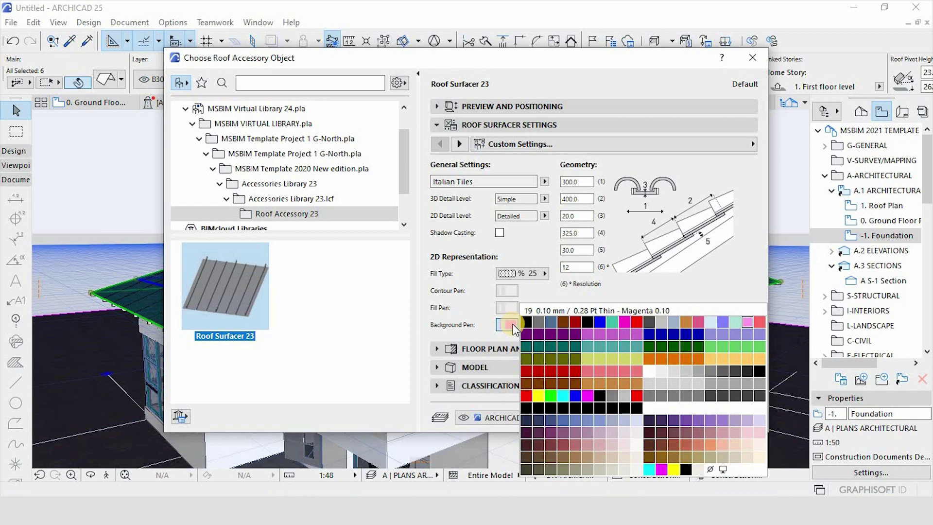
{"action": "left_click", "coordinate": [646, 372]}
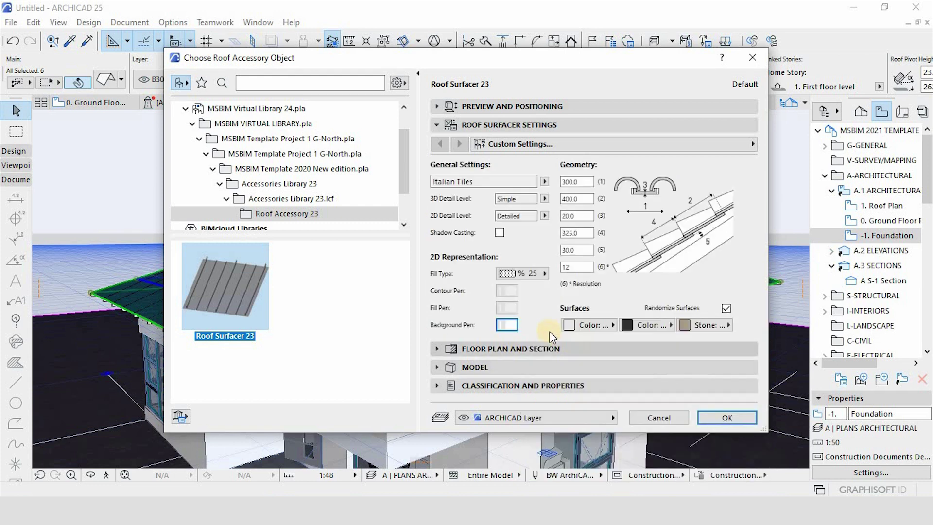
{"action": "left_click", "coordinate": [510, 307]}
{"action": "left_click", "coordinate": [700, 354]}
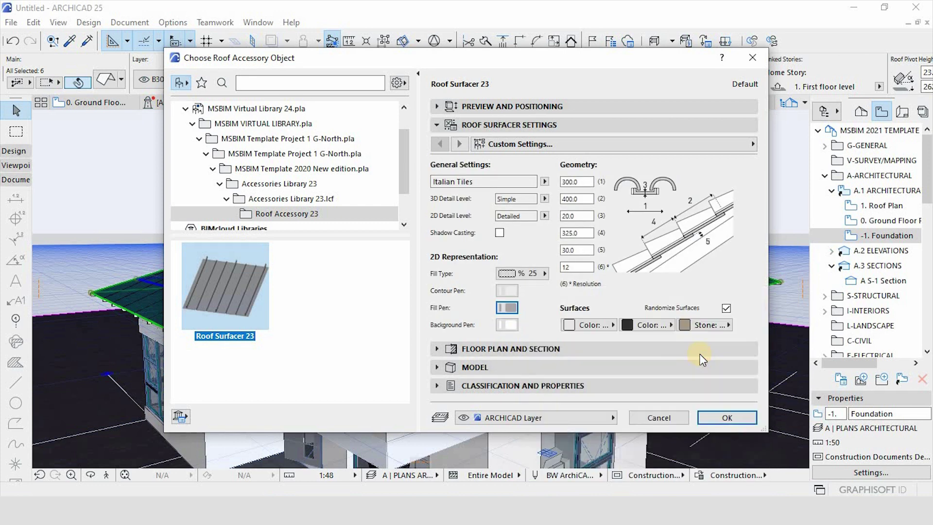
{"action": "left_click", "coordinate": [509, 307]}
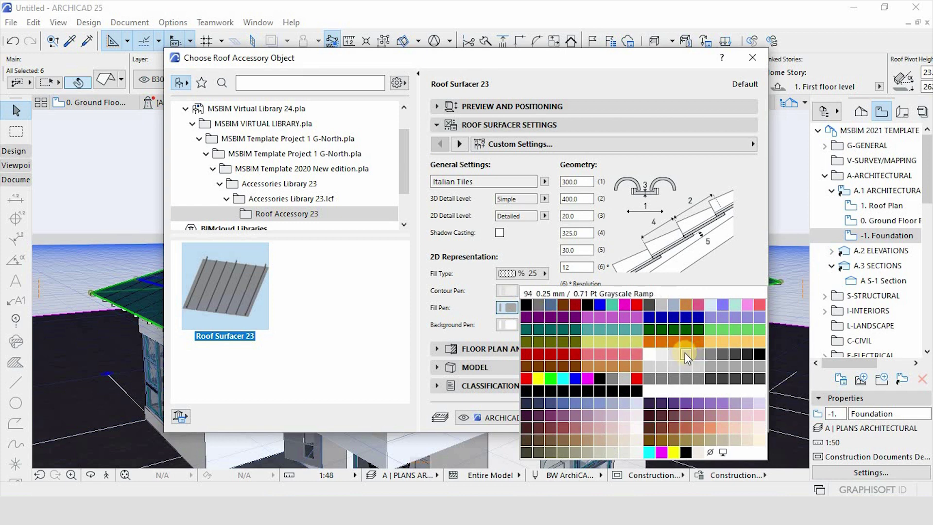
{"action": "left_click", "coordinate": [537, 303]}
{"action": "left_click", "coordinate": [514, 291]}
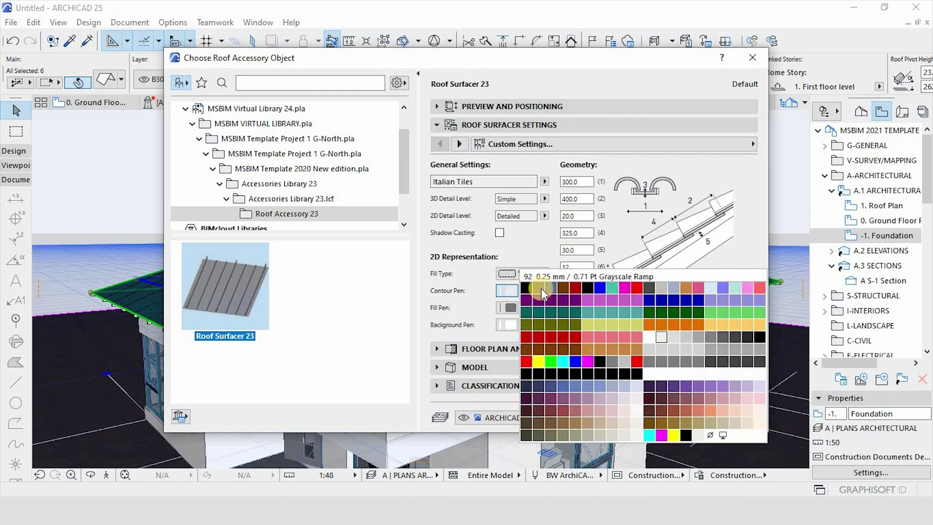
{"action": "left_click", "coordinate": [587, 287]}
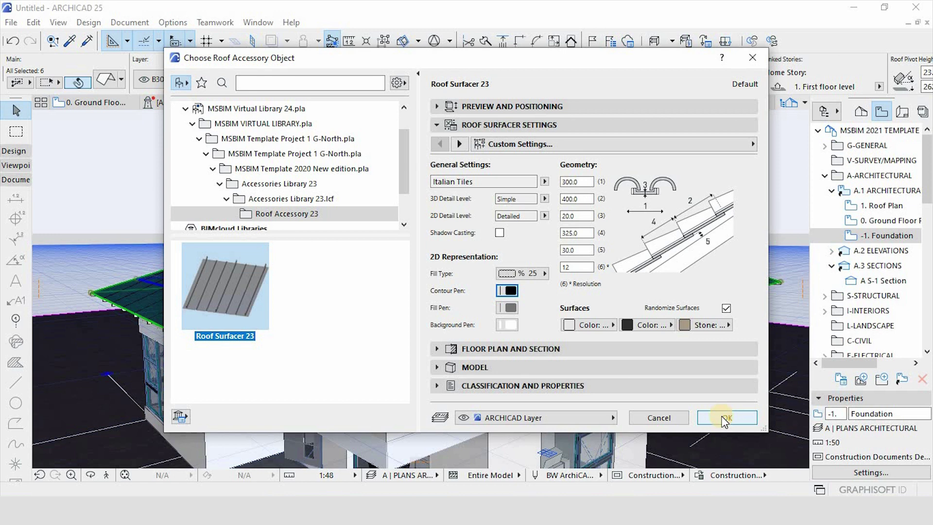
Choose the roof surfacer's 3D detail level and place the Italian tiles on the selected roof planes.
{"action": "left_click", "coordinate": [543, 199]}
{"action": "left_click", "coordinate": [575, 212]}
{"action": "left_click", "coordinate": [724, 418]}
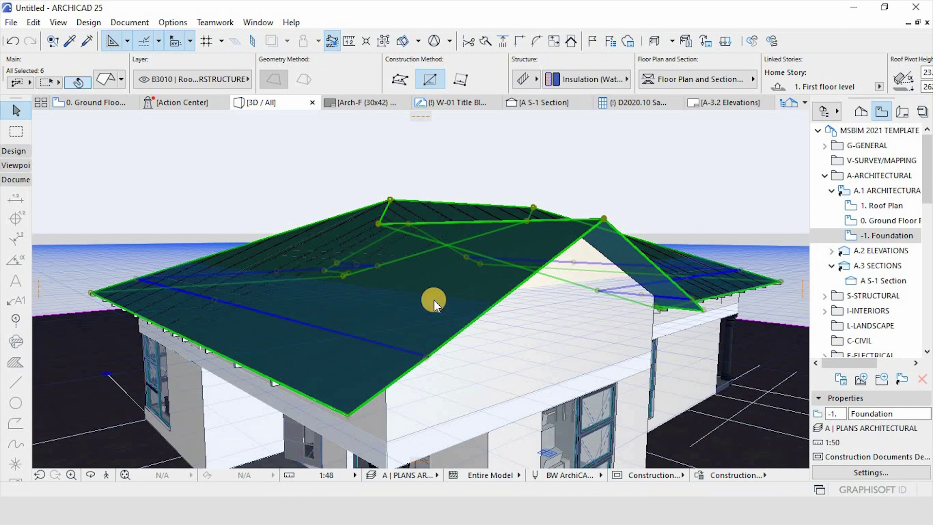
{"action": "scroll", "coordinate": [434, 300], "scroll_direction": "up", "scroll_amount": 5}
{"action": "scroll", "coordinate": [434, 300], "scroll_direction": "down", "scroll_amount": 3}
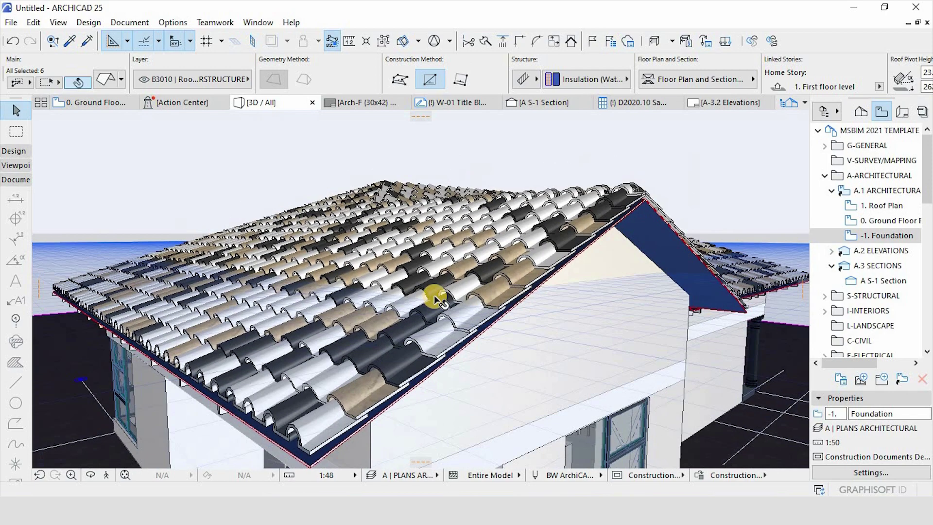
{"action": "scroll", "coordinate": [434, 299], "scroll_direction": "up", "scroll_amount": 3}
{"action": "middle_click_drag", "start_coordinate": [433, 300], "coordinate": [233, 258], "text": "shift"}
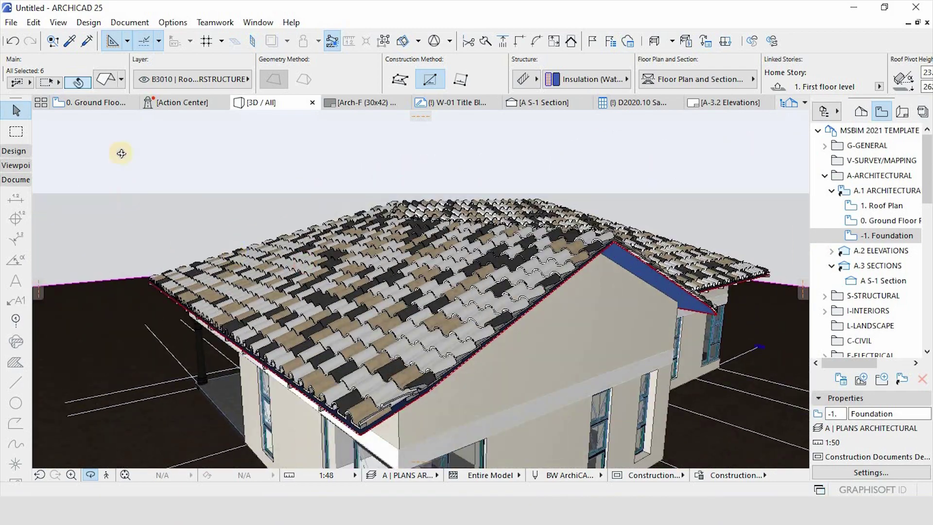
Open the 1. Roof Plan view to see the tile pattern in plan.
{"action": "double_click", "coordinate": [856, 208]}
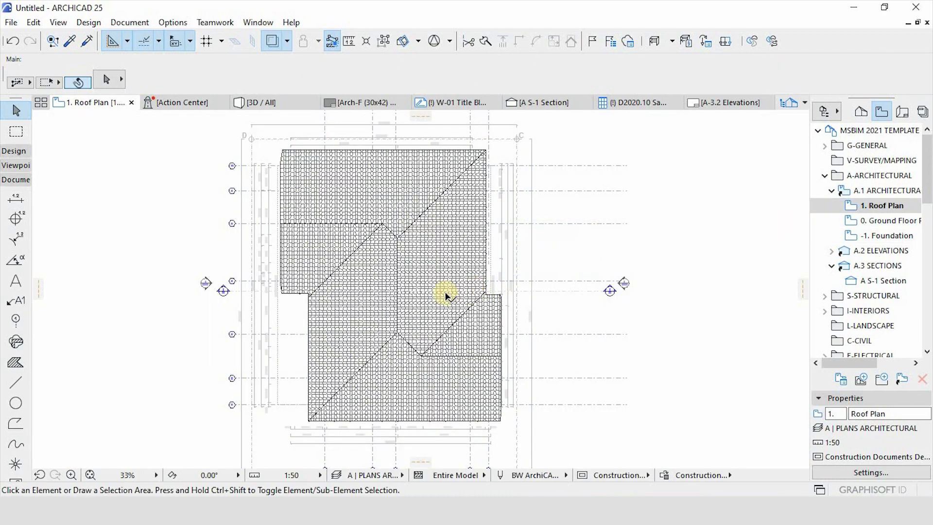
{"action": "scroll", "coordinate": [421, 292], "scroll_direction": "up", "scroll_amount": 5}
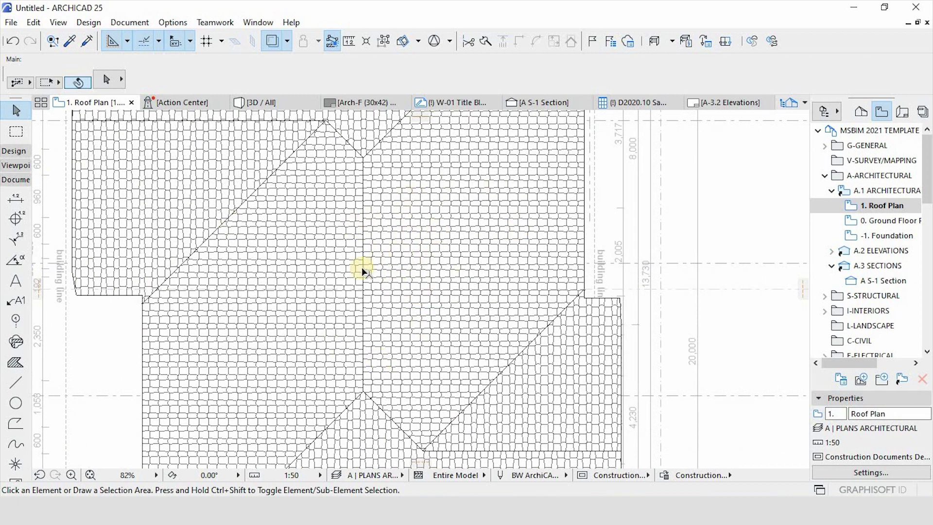
{"action": "scroll", "coordinate": [306, 290], "scroll_direction": "down", "scroll_amount": 2}
{"action": "left_click", "coordinate": [303, 289]}
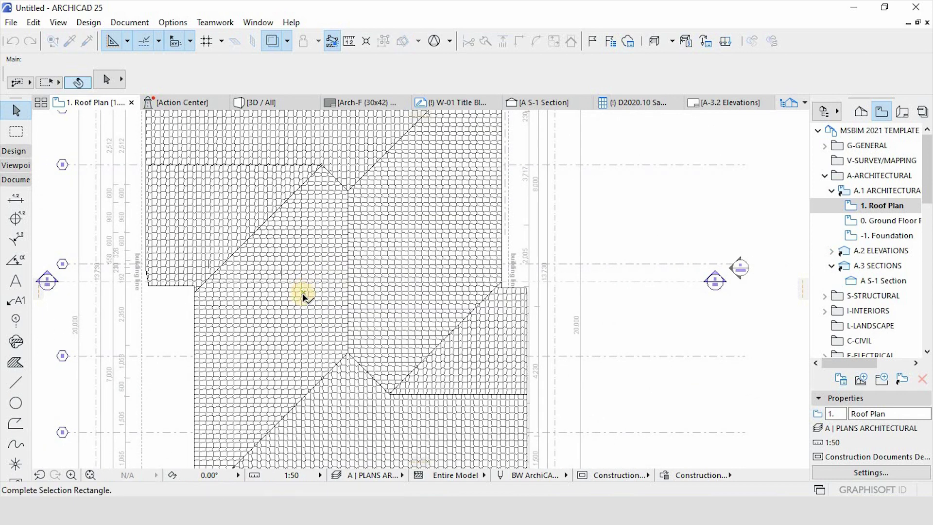
{"action": "left_click", "coordinate": [304, 326]}
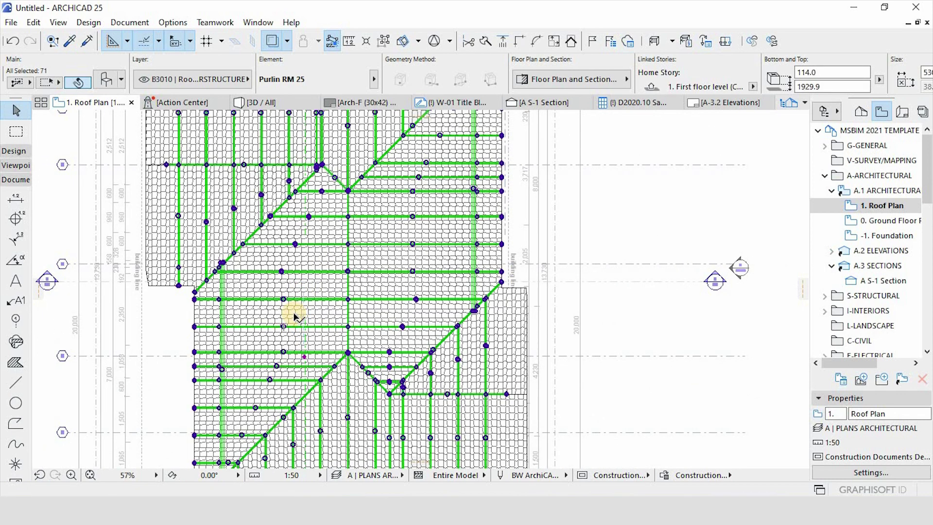
{"action": "left_click", "coordinate": [270, 312]}
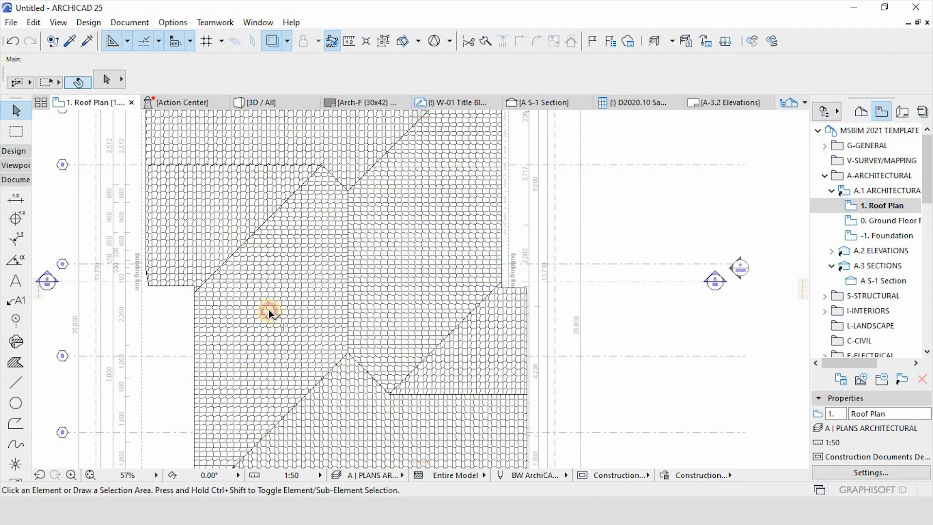
Select all six Italian tile surfaces on the roof plan and move them to a B3010 roof superstructure layer.
{"action": "left_click", "coordinate": [206, 328]}
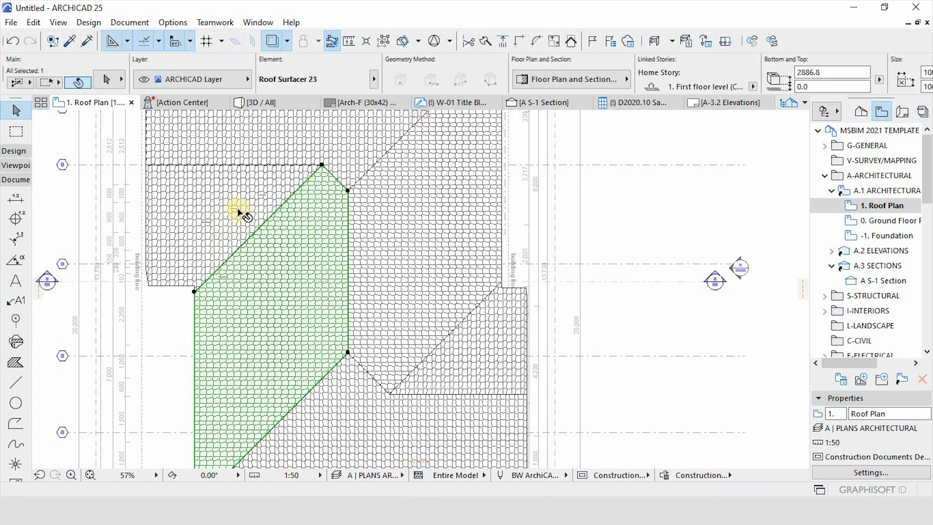
{"action": "left_click", "coordinate": [237, 207], "text": "shift"}
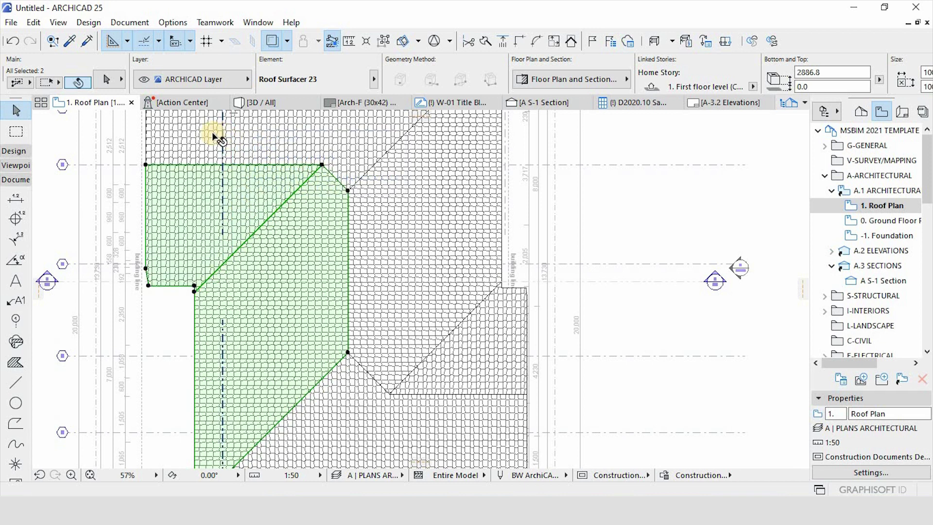
{"action": "left_click", "coordinate": [217, 135], "text": "shift"}
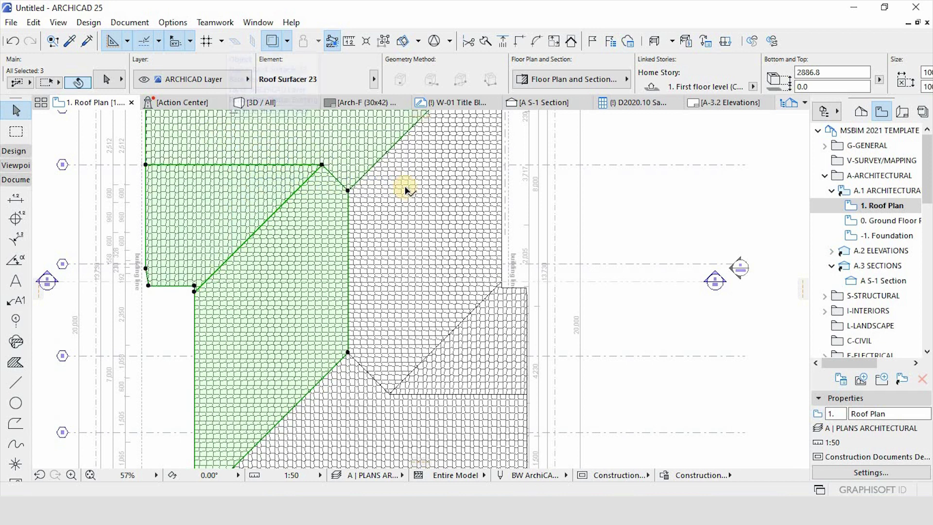
{"action": "left_click", "coordinate": [384, 200], "text": "shift"}
{"action": "left_click", "coordinate": [464, 360], "text": "shift"}
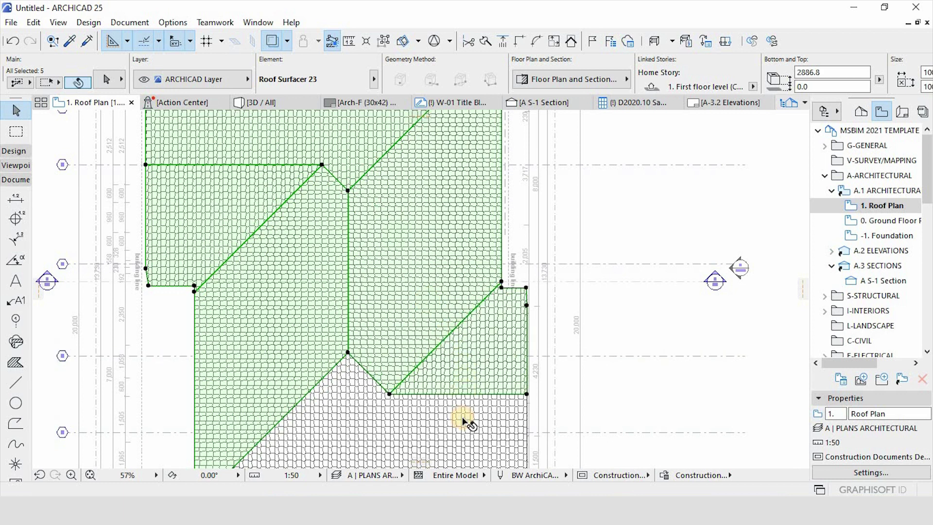
{"action": "left_click", "coordinate": [462, 417], "text": "shift"}
{"action": "left_click", "coordinate": [199, 79]}
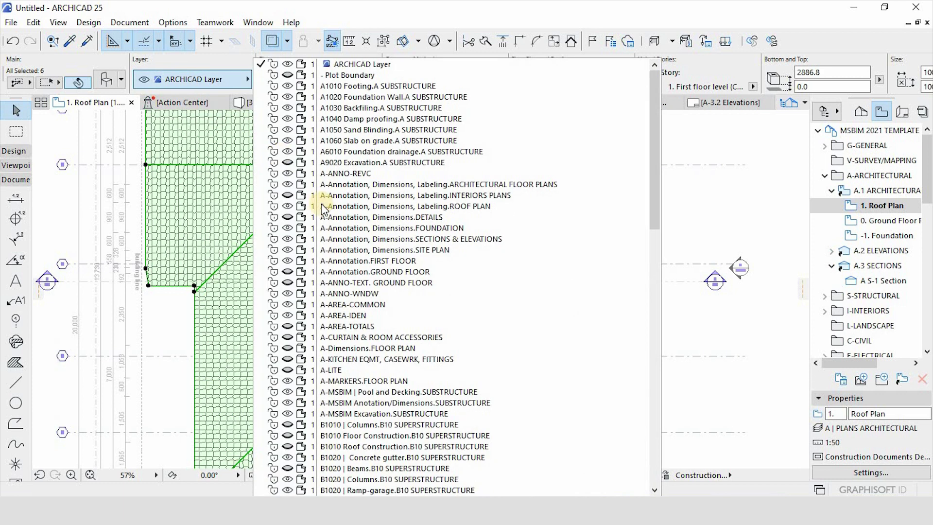
{"action": "scroll", "coordinate": [365, 288], "scroll_direction": "down", "scroll_amount": 2}
{"action": "scroll", "coordinate": [366, 287], "scroll_direction": "down", "scroll_amount": 7}
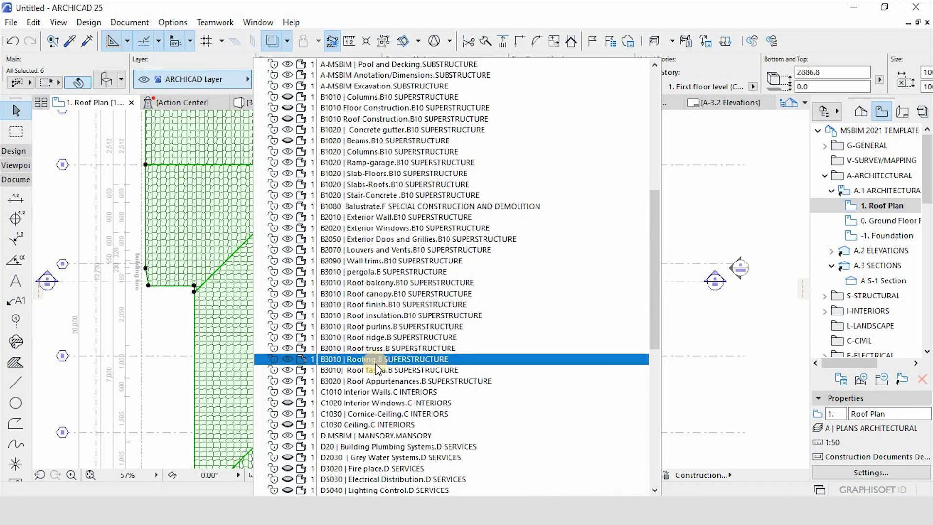
{"action": "left_click", "coordinate": [371, 294]}
{"action": "left_click", "coordinate": [620, 307]}
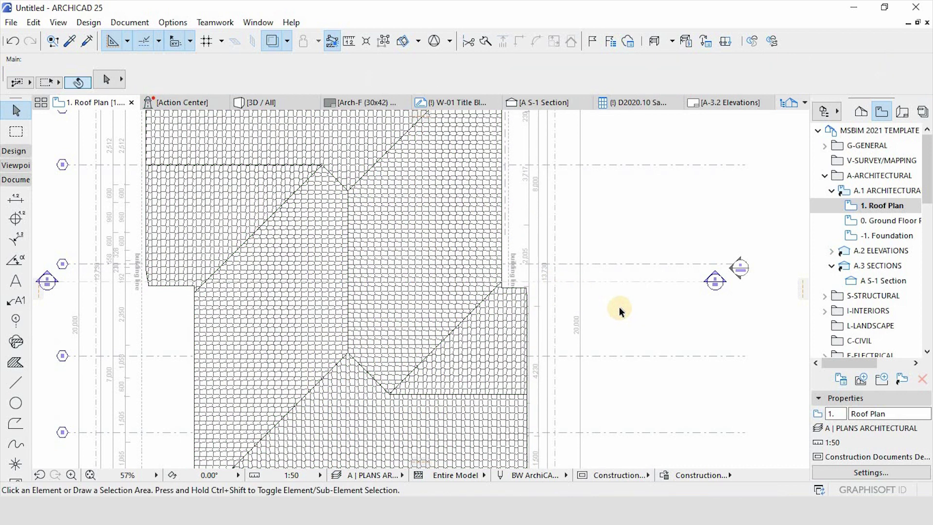
Open the Object tool's default settings and load the ROOF FALL LABEL favorite from B10 SUPERSTRUCTURE, B3010 Roofing.
{"action": "left_click", "coordinate": [21, 153]}
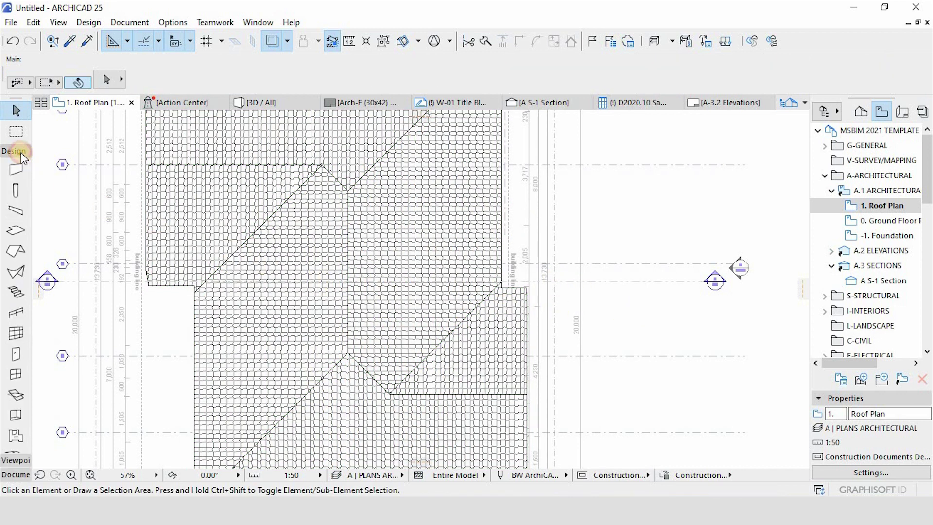
{"action": "scroll", "coordinate": [22, 214], "scroll_direction": "down", "scroll_amount": 3}
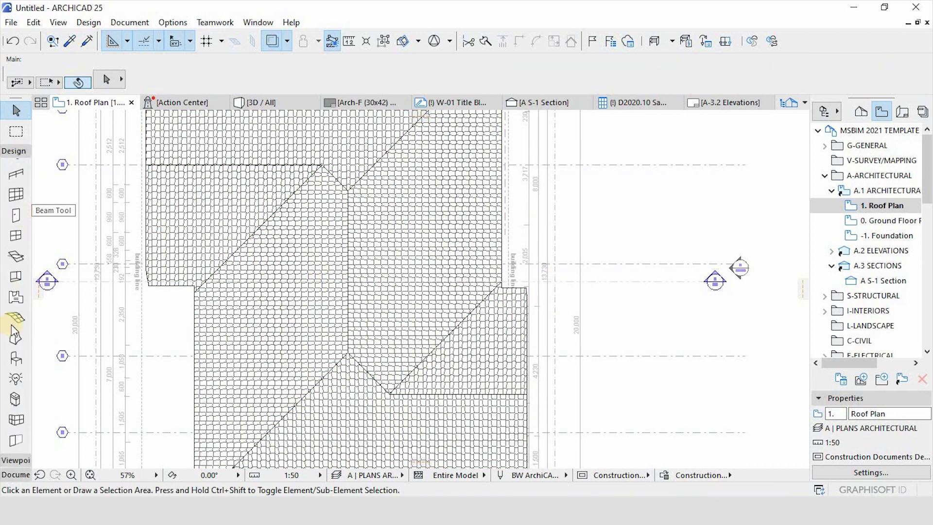
{"action": "left_click", "coordinate": [14, 358]}
{"action": "double_click", "coordinate": [13, 359]}
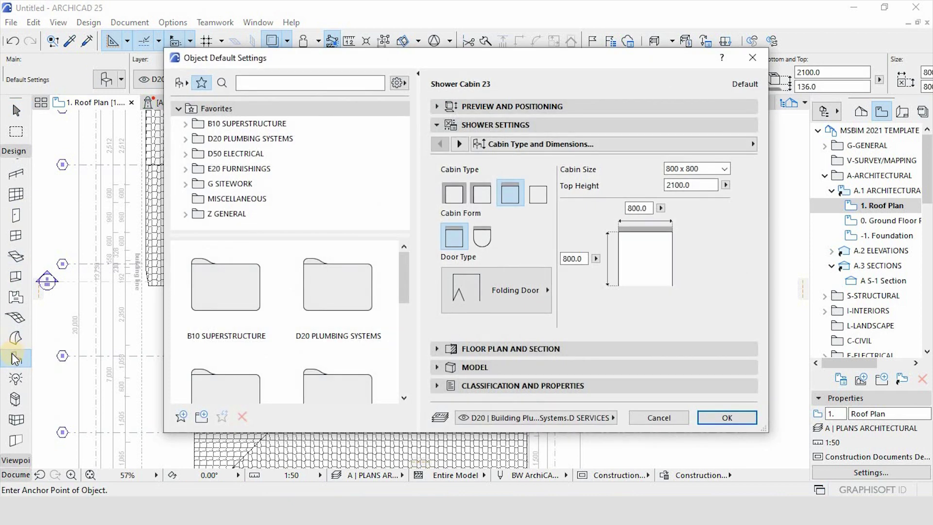
{"action": "left_click", "coordinate": [244, 126]}
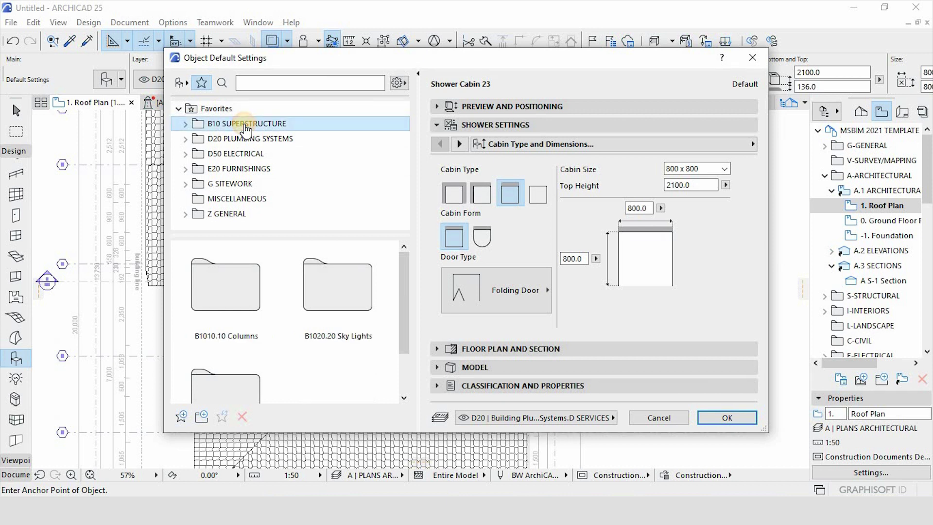
{"action": "left_click", "coordinate": [186, 126]}
{"action": "left_click", "coordinate": [226, 169]}
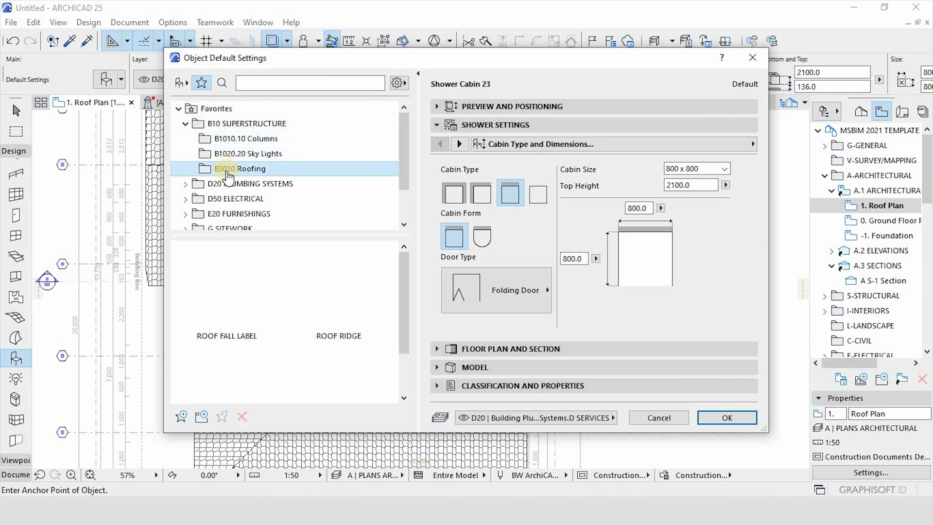
{"action": "left_click", "coordinate": [223, 302]}
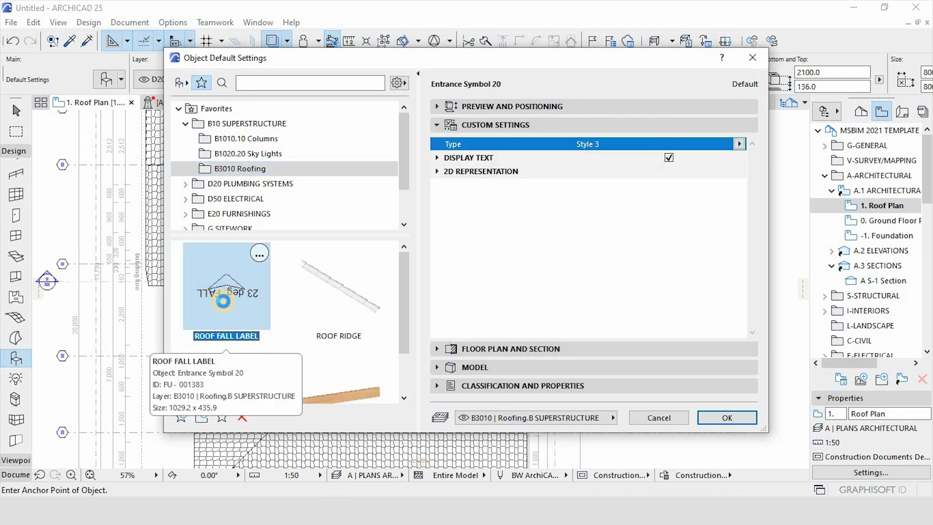
Set the roof fall label's display text to "18 deg. FALL" and accept the object settings.
{"action": "left_click", "coordinate": [529, 154]}
{"action": "left_click", "coordinate": [529, 154]}
{"action": "left_click", "coordinate": [592, 190]}
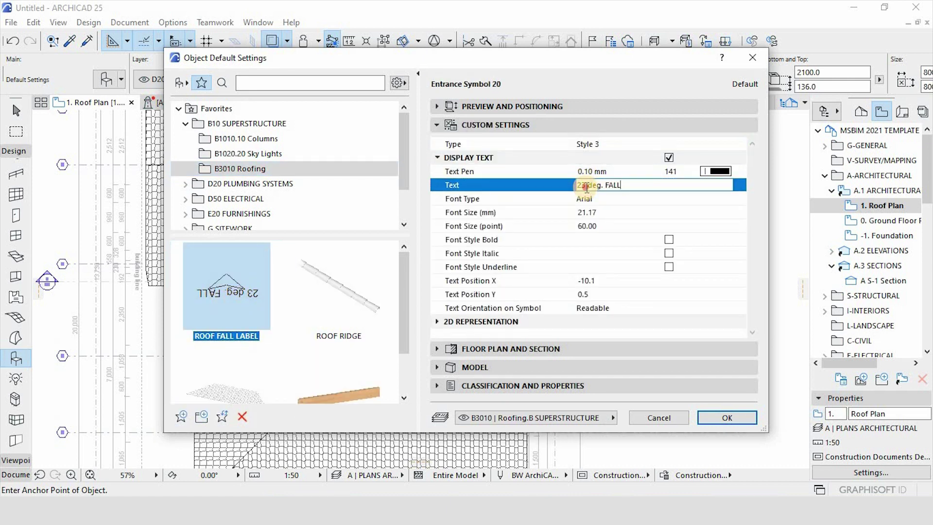
{"action": "left_click", "coordinate": [556, 191]}
{"action": "type", "text": "18"}
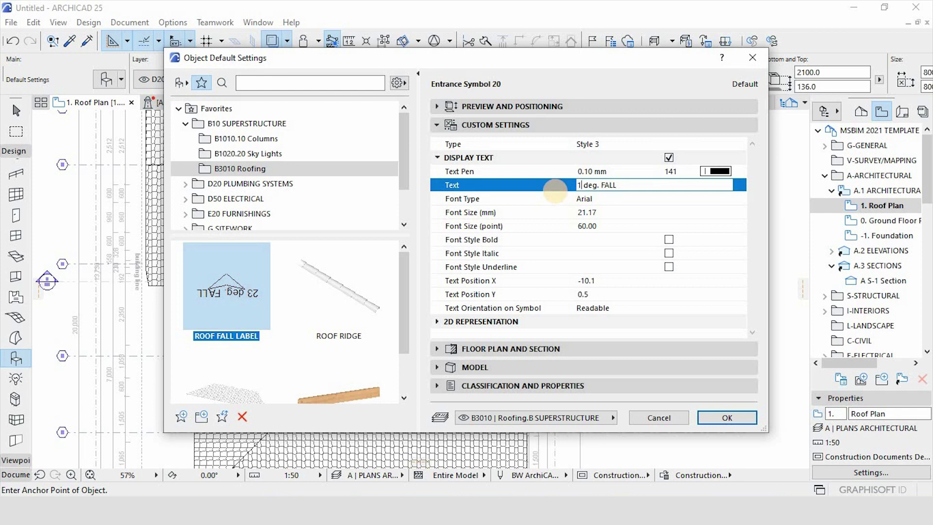
{"action": "left_click", "coordinate": [725, 419]}
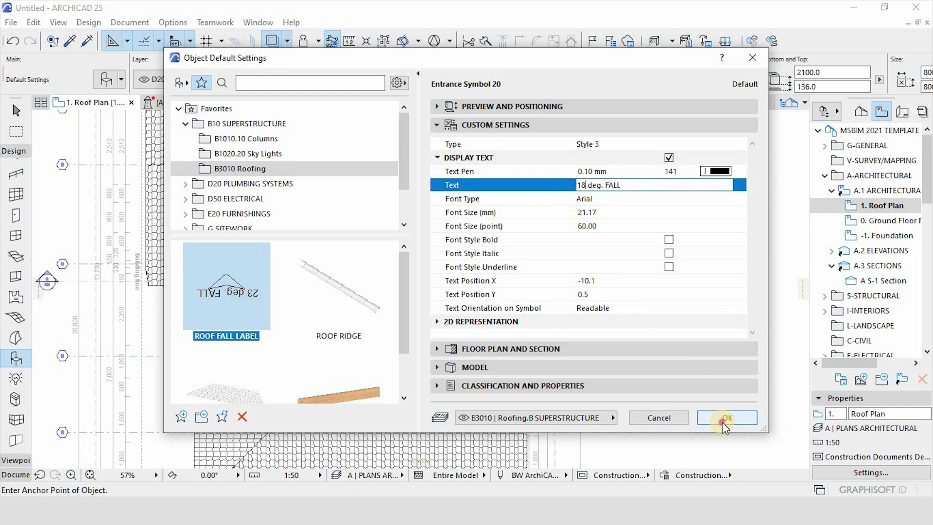
Try to place the fall label on the roof plane just right of the central ridge.
{"action": "scroll", "coordinate": [416, 228], "scroll_direction": "up", "scroll_amount": 3}
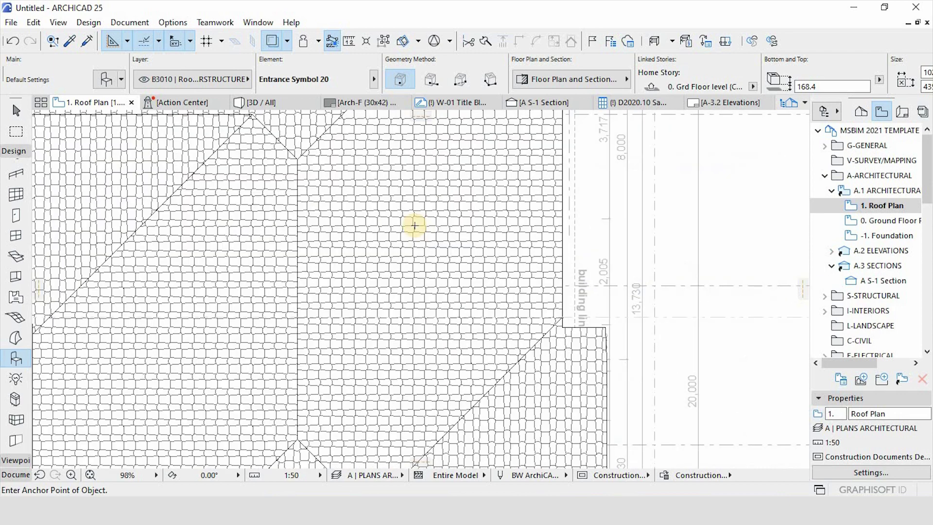
{"action": "left_click", "coordinate": [415, 225]}
{"action": "left_click", "coordinate": [544, 222]}
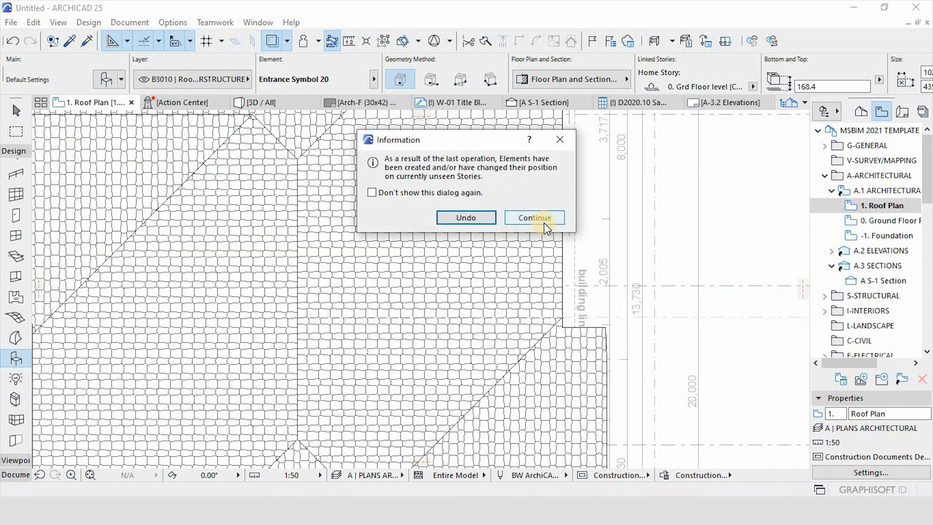
Set the label's home story to First floor level and place the label on the roof plane right of the central ridge.
{"action": "left_click", "coordinate": [753, 86]}
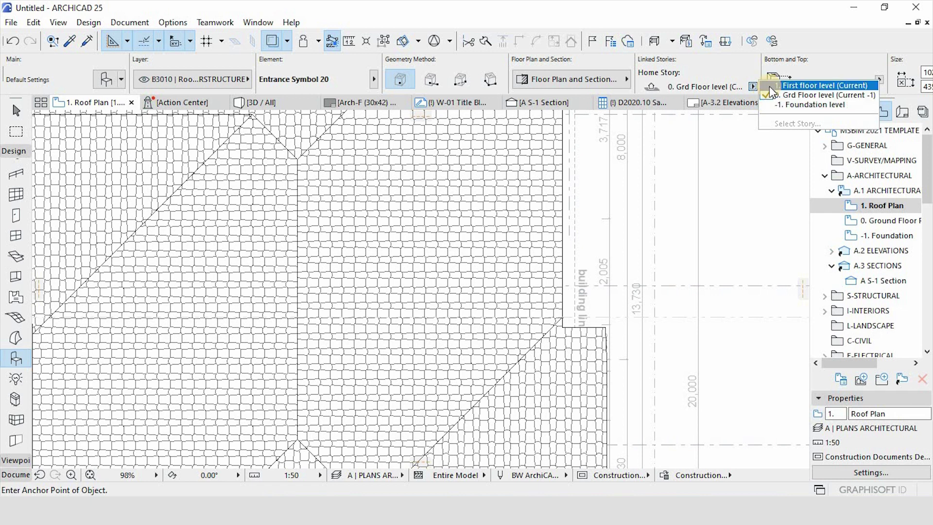
{"action": "left_click", "coordinate": [769, 86]}
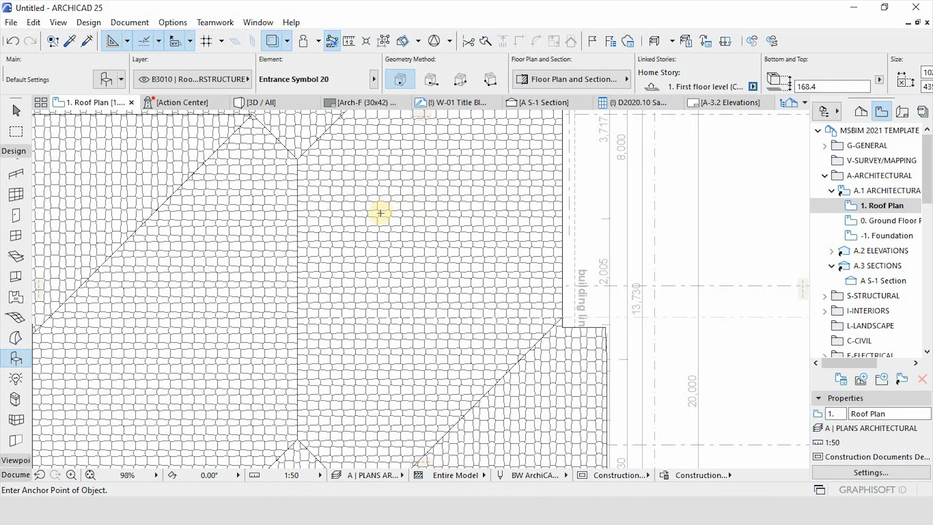
{"action": "left_click", "coordinate": [418, 245]}
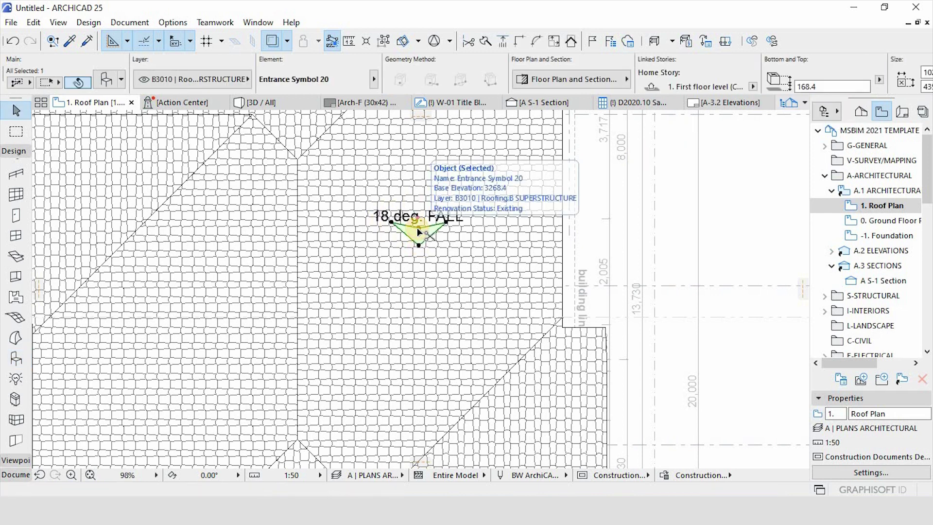
Rotate the fall label a quarter turn about its centre so its arrow points away from the central ridge.
{"action": "key", "text": "ctrl+e"}
{"action": "left_click", "coordinate": [419, 228]}
{"action": "left_click", "coordinate": [419, 251]}
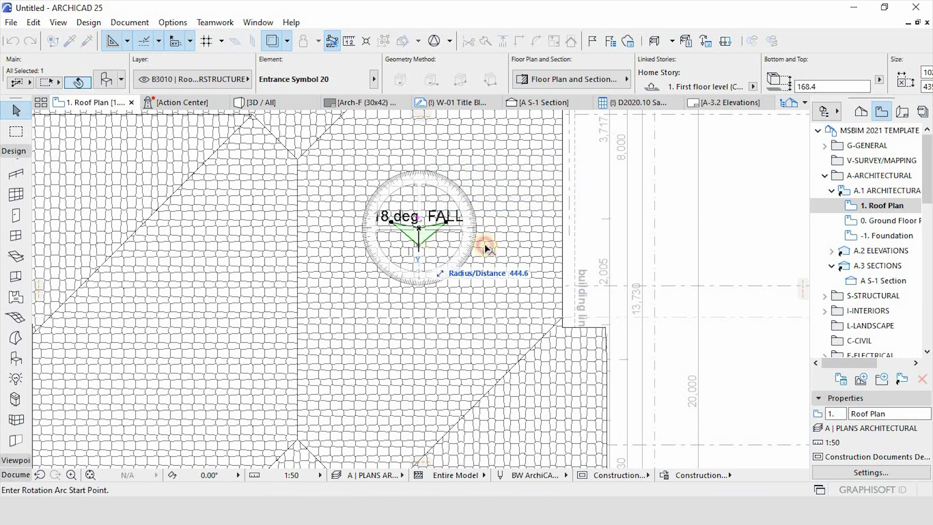
{"action": "left_click", "coordinate": [528, 223]}
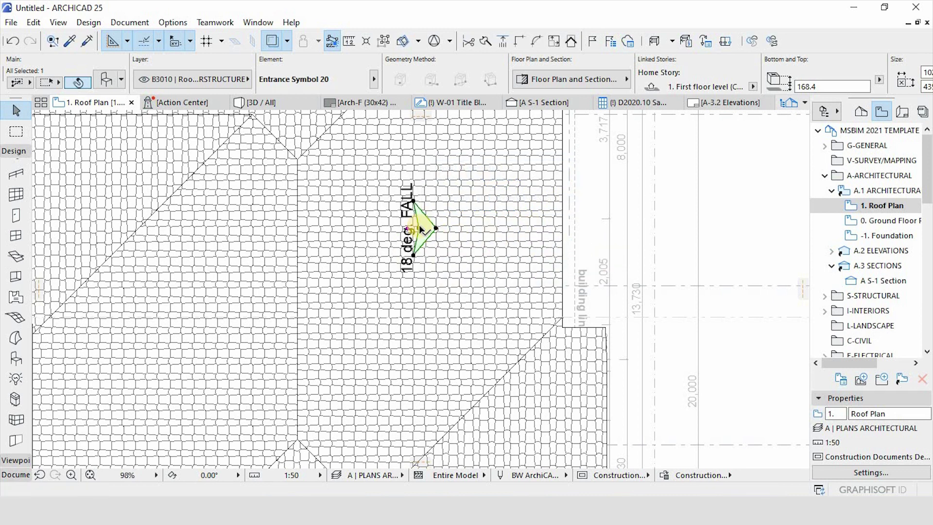
Copy the rotated fall label onto the roof plane left of the central ridge.
{"action": "key", "text": "ctrl+d"}
{"action": "left_click", "coordinate": [419, 227]}
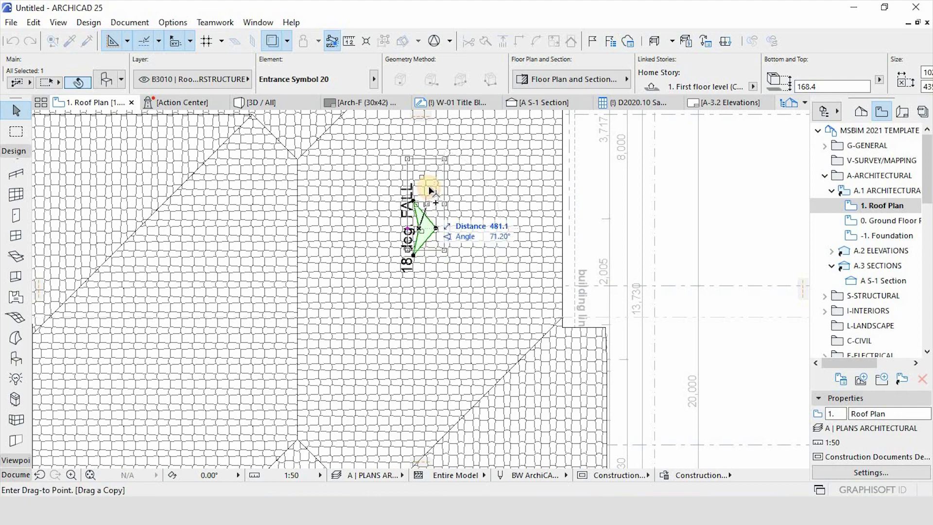
{"action": "scroll", "coordinate": [430, 189], "scroll_direction": "down", "scroll_amount": 3}
{"action": "scroll", "coordinate": [487, 281], "scroll_direction": "down", "scroll_amount": 2}
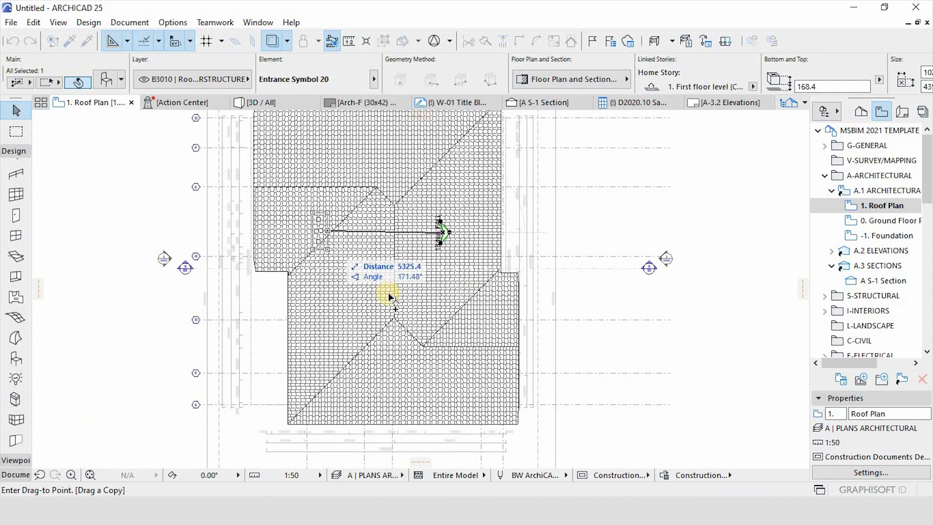
{"action": "scroll", "coordinate": [374, 296], "scroll_direction": "down", "scroll_amount": 3}
{"action": "scroll", "coordinate": [400, 254], "scroll_direction": "up", "scroll_amount": 5}
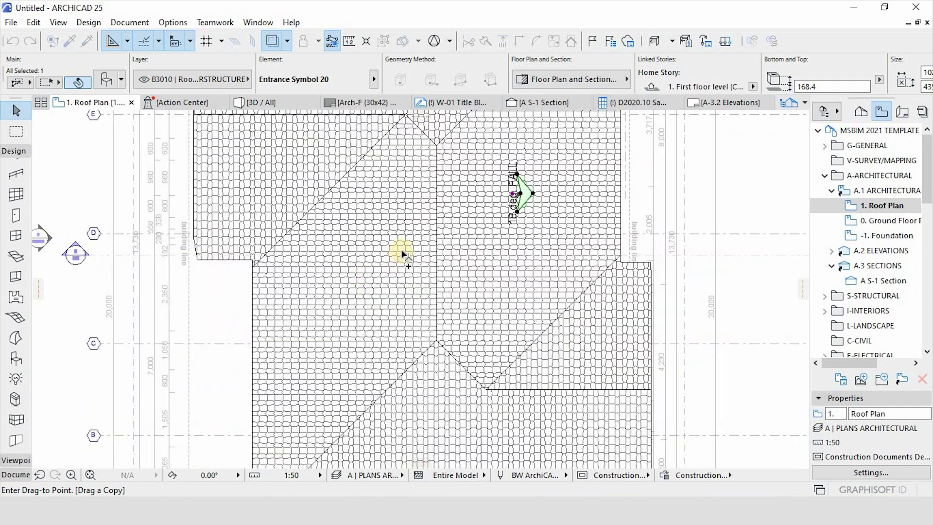
{"action": "left_click", "coordinate": [340, 266]}
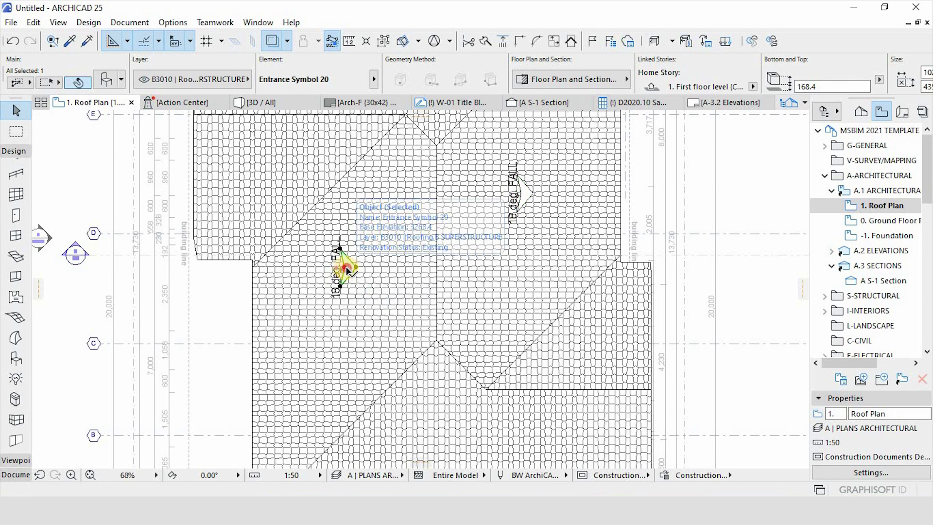
Mirror the copied fall label about a vertical axis so its arrow points towards the left eaves.
{"action": "left_click", "coordinate": [345, 271]}
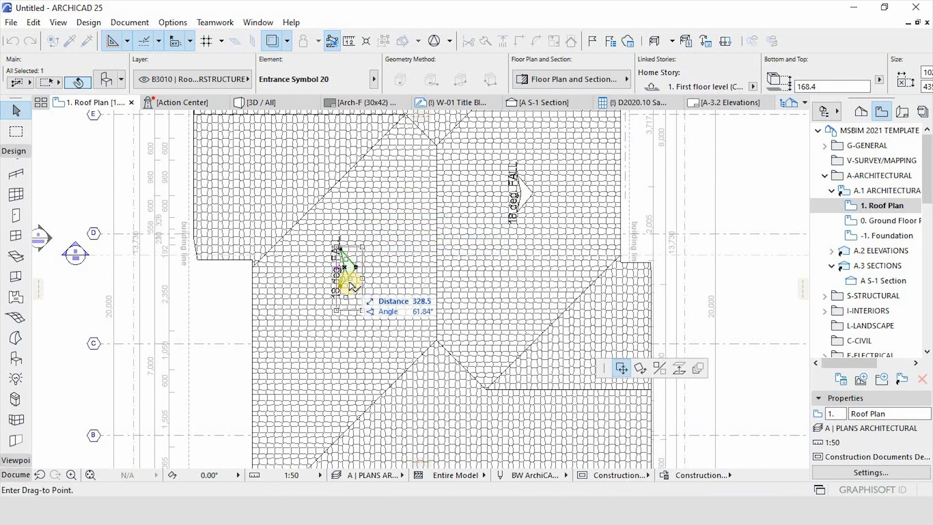
{"action": "left_click", "coordinate": [658, 369]}
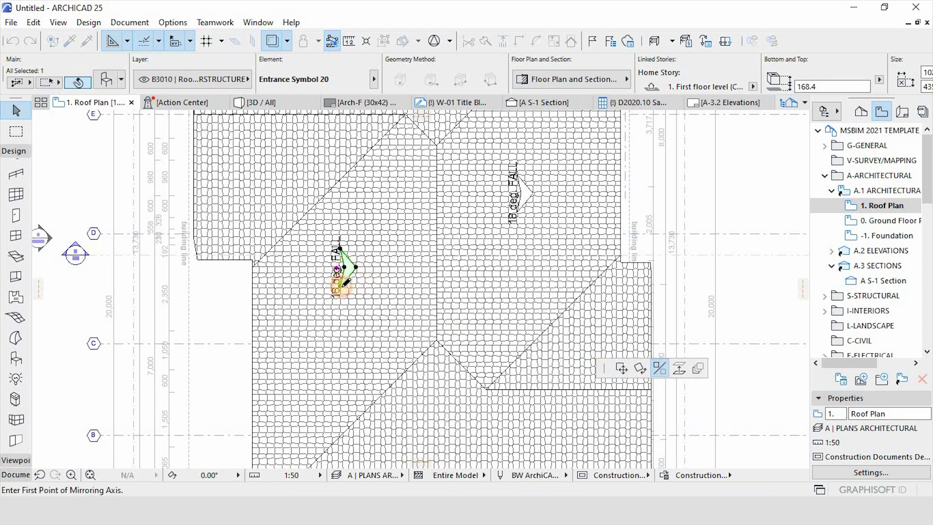
{"action": "left_click", "coordinate": [344, 262]}
{"action": "left_click", "coordinate": [351, 293]}
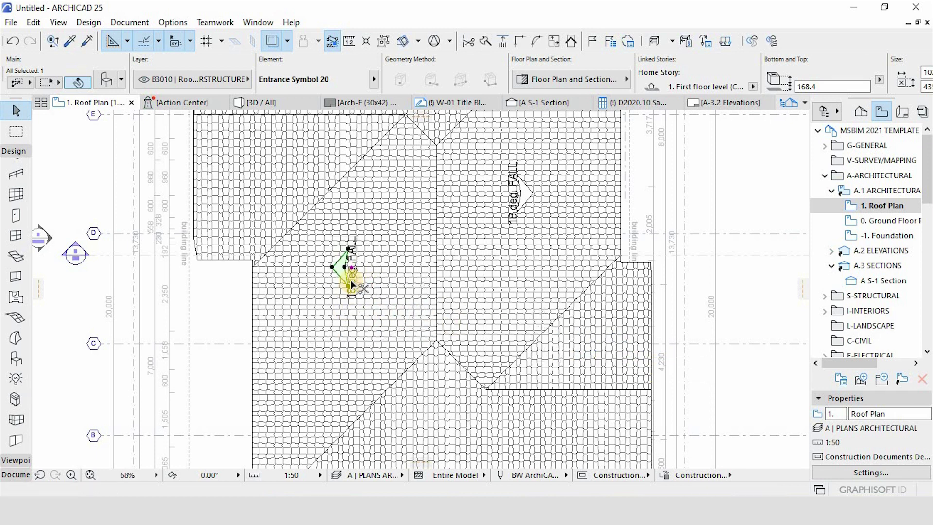
Copy the mirrored fall label onto the large roof plane at the upper end of the plan, near grid line F.
{"action": "key", "text": "ctrl+shift+d"}
{"action": "left_click", "coordinate": [350, 266]}
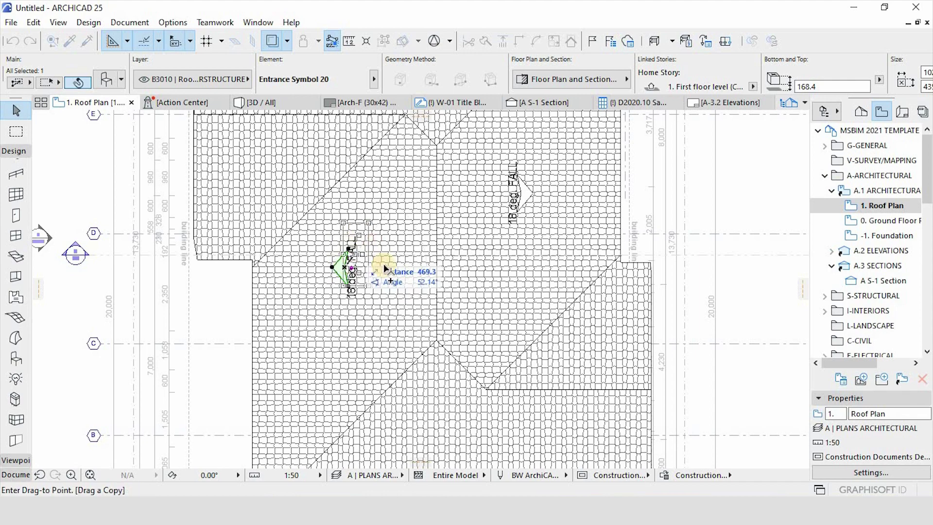
{"action": "scroll", "coordinate": [340, 204], "scroll_direction": "down", "scroll_amount": 5}
{"action": "scroll", "coordinate": [370, 174], "scroll_direction": "up", "scroll_amount": 6}
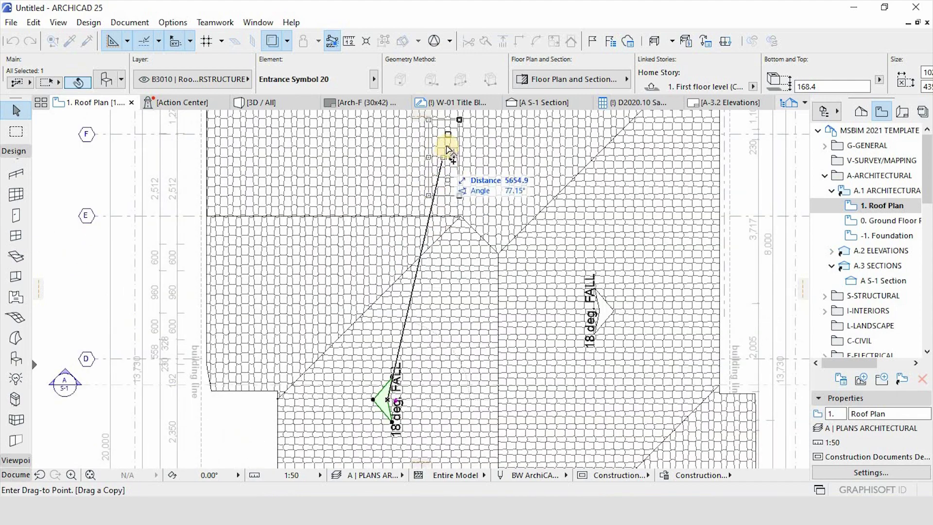
{"action": "left_click", "coordinate": [443, 145]}
Rotate the fall label on the roof plane near grid line F a quarter turn about its centre so its arrow points towards the upper eaves.
{"action": "scroll", "coordinate": [438, 225], "scroll_direction": "down", "scroll_amount": 3}
{"action": "scroll", "coordinate": [439, 202], "scroll_direction": "up", "scroll_amount": 3}
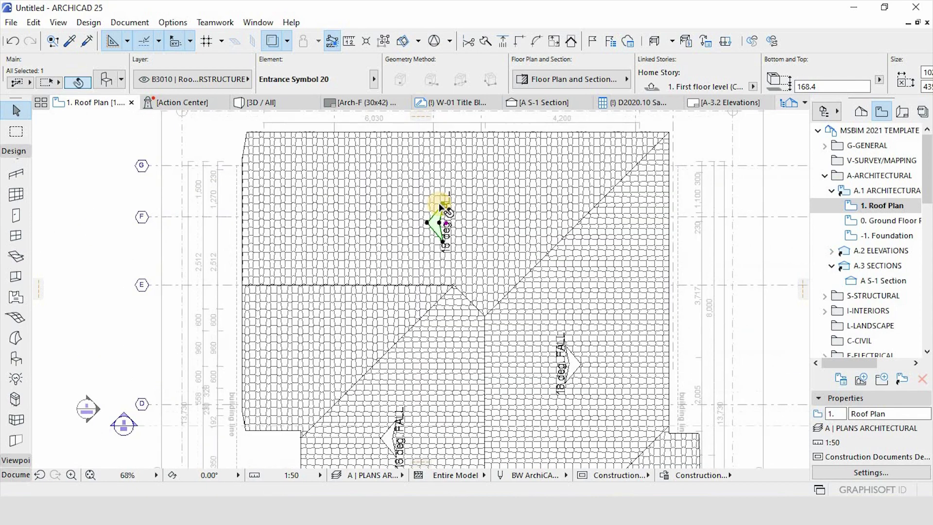
{"action": "key", "text": "ctrl+m"}
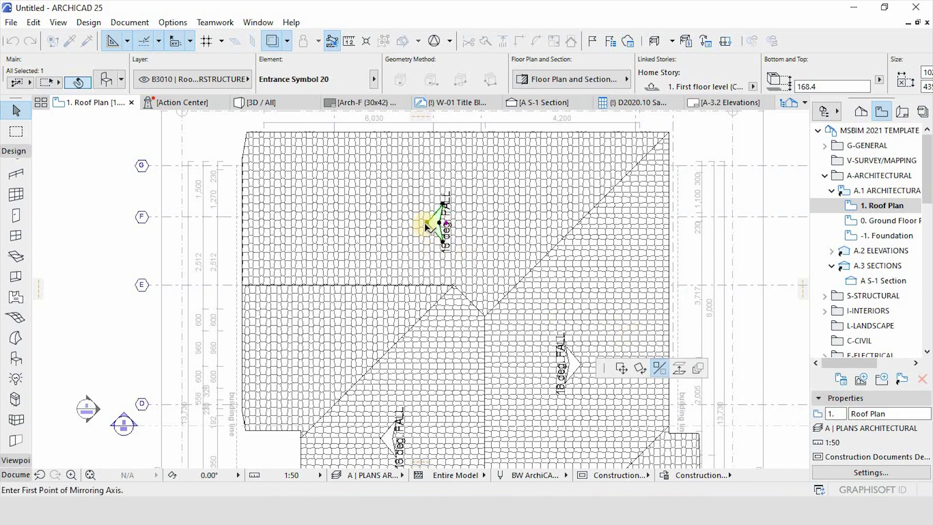
{"action": "left_click", "coordinate": [634, 363]}
{"action": "left_click", "coordinate": [439, 222]}
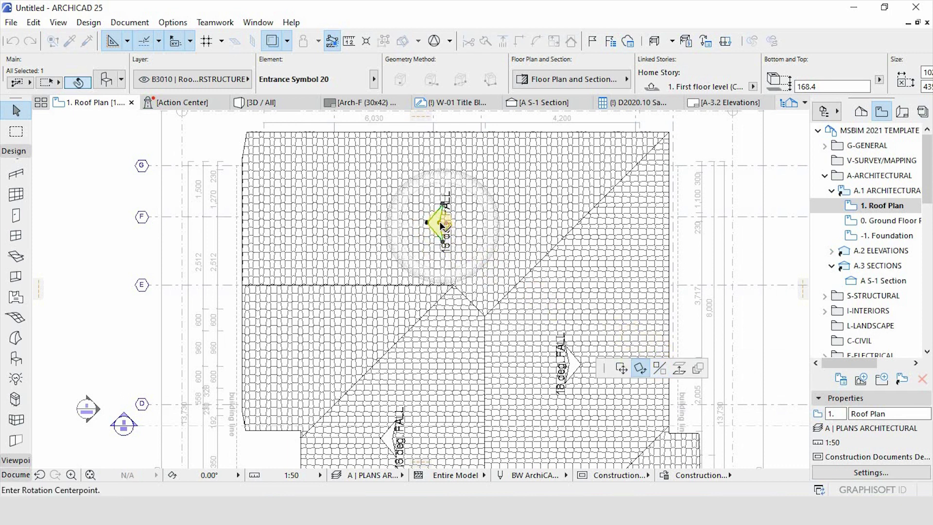
{"action": "left_click", "coordinate": [518, 222]}
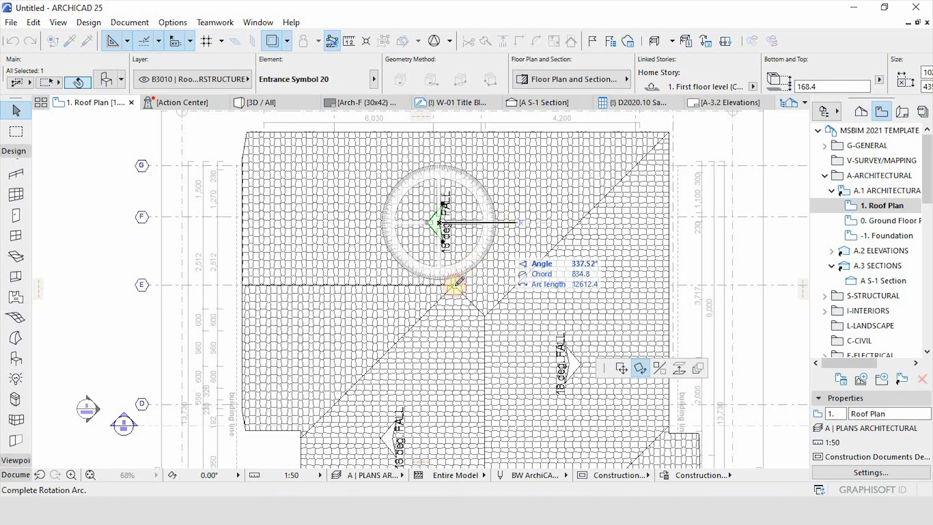
{"action": "left_click", "coordinate": [440, 312]}
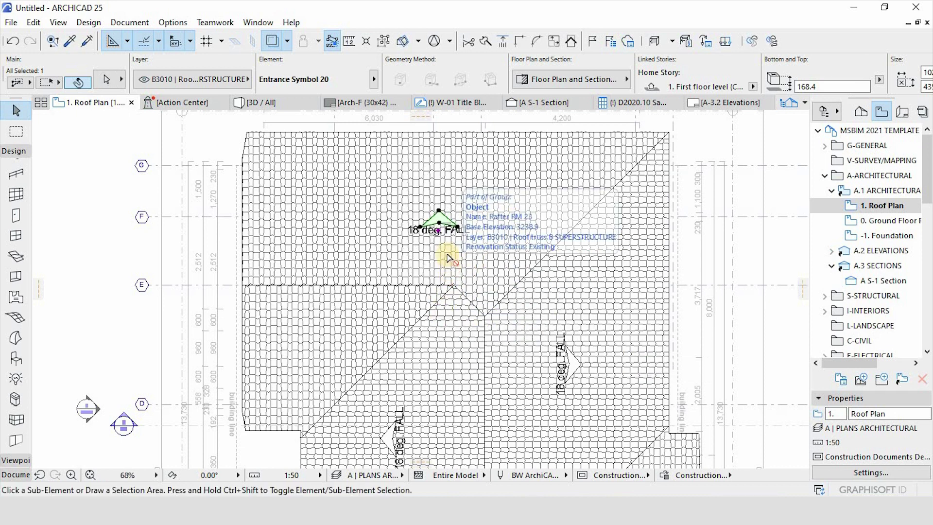
Mirror the fall label about a horizontal axis through the central ridge, onto the roof plane at the lower end of the plan.
{"action": "left_click", "coordinate": [440, 226]}
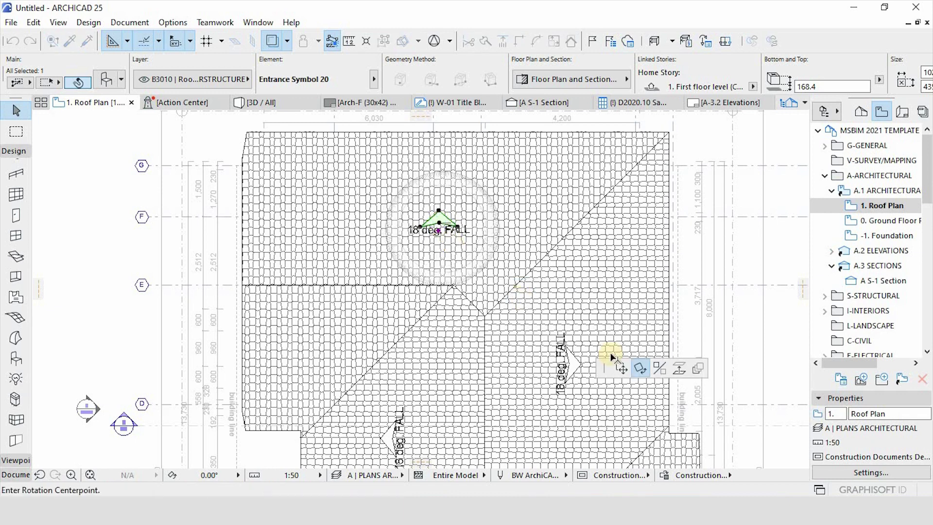
{"action": "left_click", "coordinate": [658, 369]}
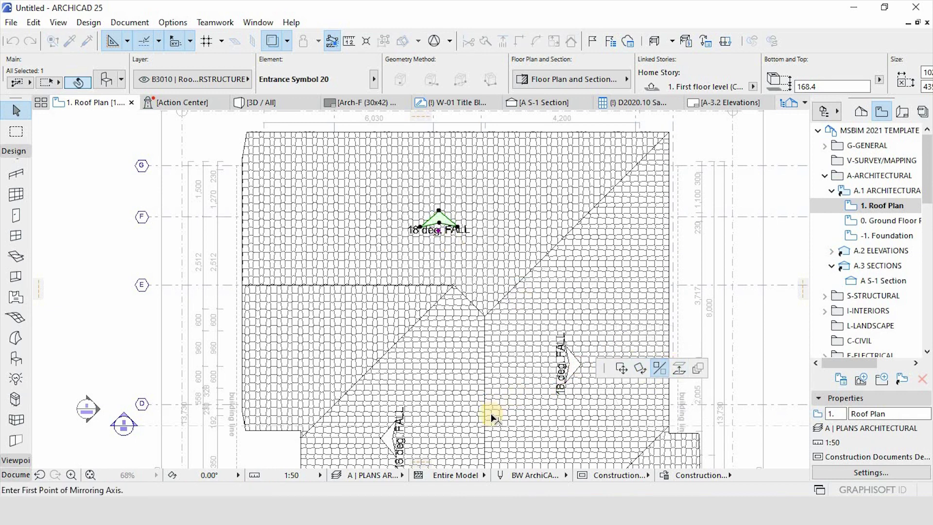
{"action": "scroll", "coordinate": [485, 226], "scroll_direction": "down", "scroll_amount": 3}
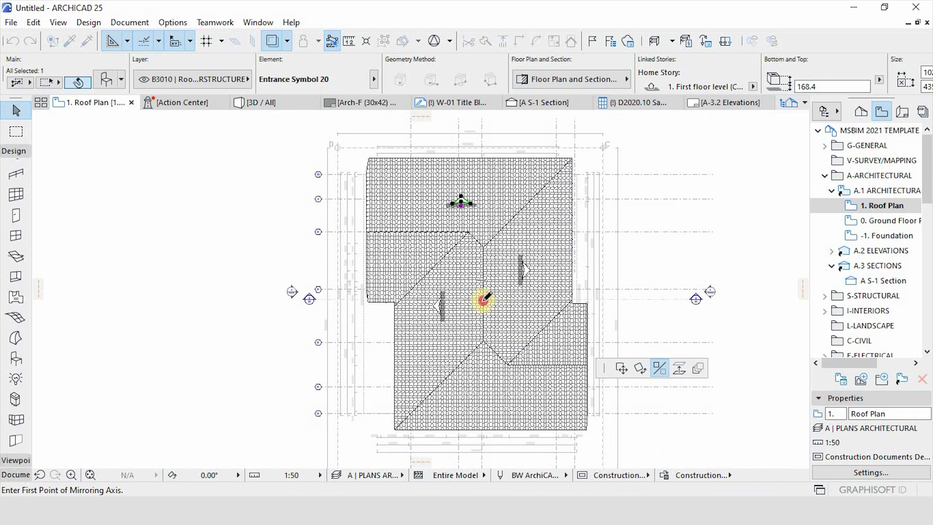
{"action": "left_click", "coordinate": [483, 300]}
{"action": "left_click", "coordinate": [506, 343]}
{"action": "scroll", "coordinate": [459, 409], "scroll_direction": "up", "scroll_amount": 3}
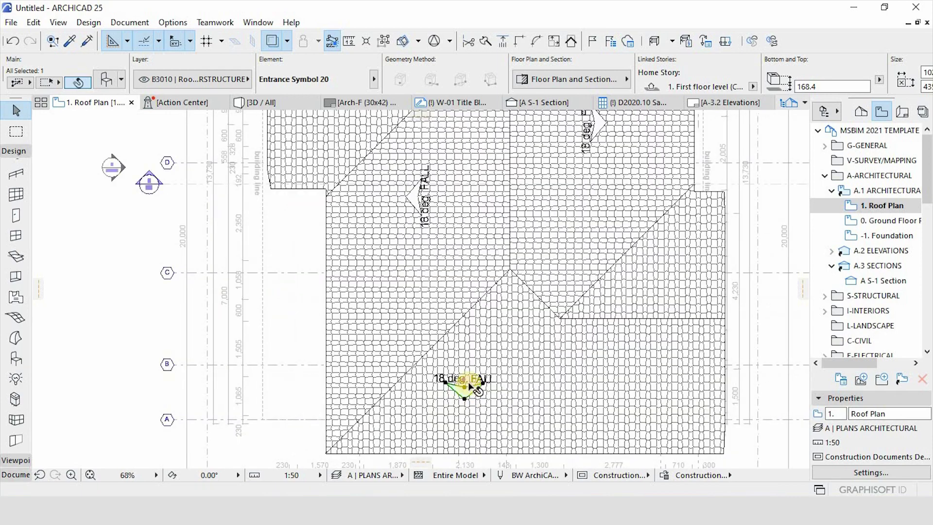
Move the mirrored fall label closer to the middle of the lower roof plane, near grid line B.
{"action": "scroll", "coordinate": [480, 381], "scroll_direction": "down", "scroll_amount": 3}
{"action": "scroll", "coordinate": [471, 381], "scroll_direction": "up", "scroll_amount": 3}
{"action": "scroll", "coordinate": [473, 384], "scroll_direction": "up", "scroll_amount": 1}
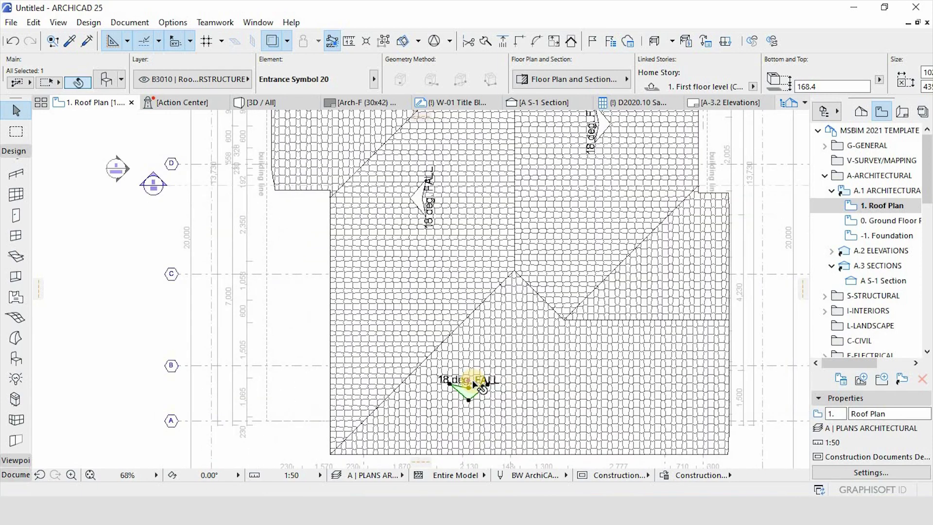
{"action": "left_click", "coordinate": [474, 384]}
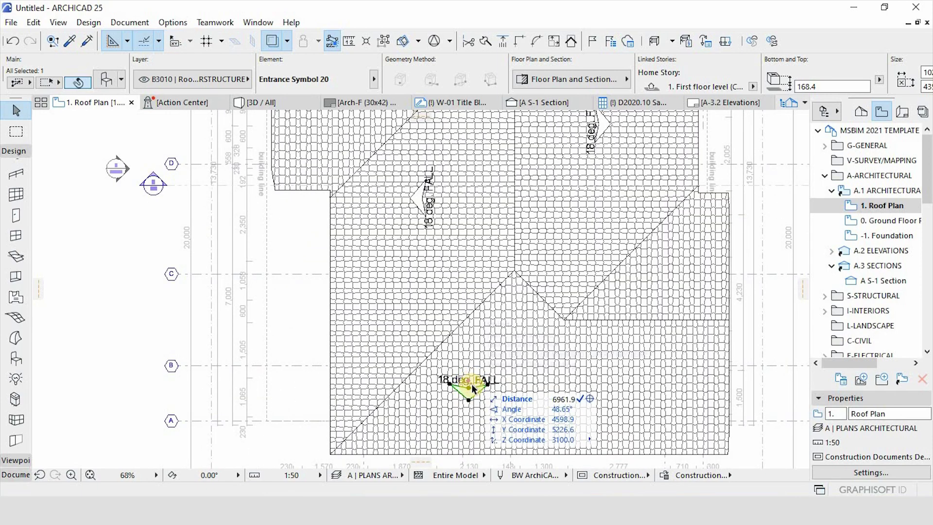
{"action": "left_click", "coordinate": [465, 391]}
{"action": "key", "text": "ctrl+d"}
{"action": "left_click", "coordinate": [467, 388]}
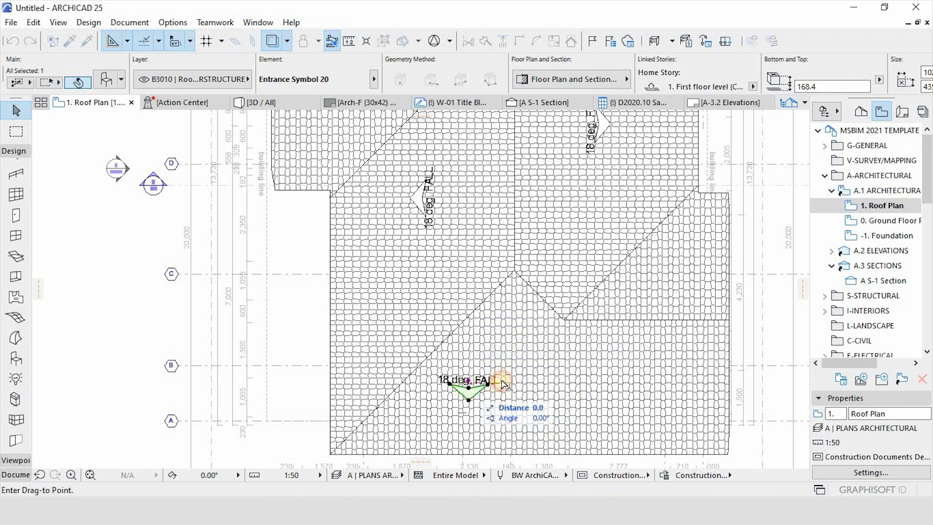
{"action": "left_click", "coordinate": [519, 374]}
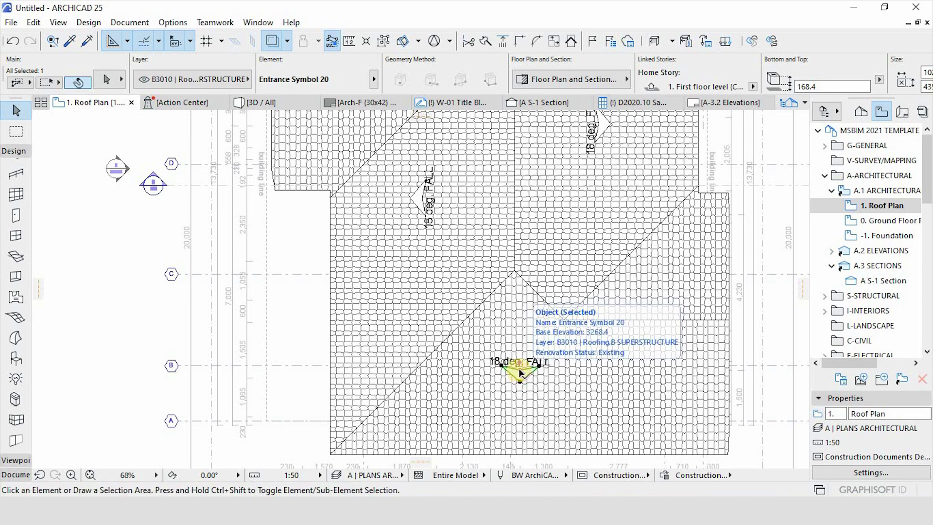
Copy the fall label from the lower roof plane onto the upper roof plane near grid line F.
{"action": "key", "text": "ctrl+alt+d"}
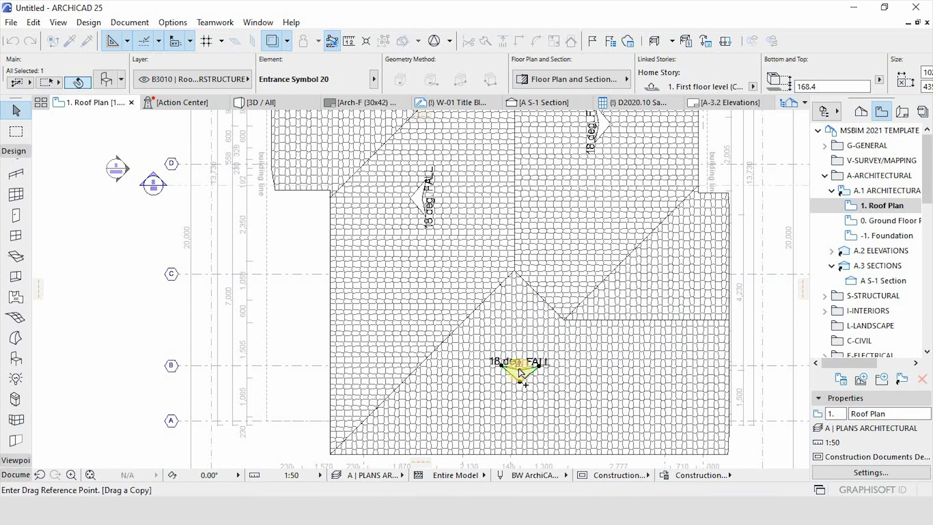
{"action": "left_click", "coordinate": [520, 374]}
{"action": "scroll", "coordinate": [519, 377], "scroll_direction": "down", "scroll_amount": 3}
{"action": "scroll", "coordinate": [512, 184], "scroll_direction": "up", "scroll_amount": 3}
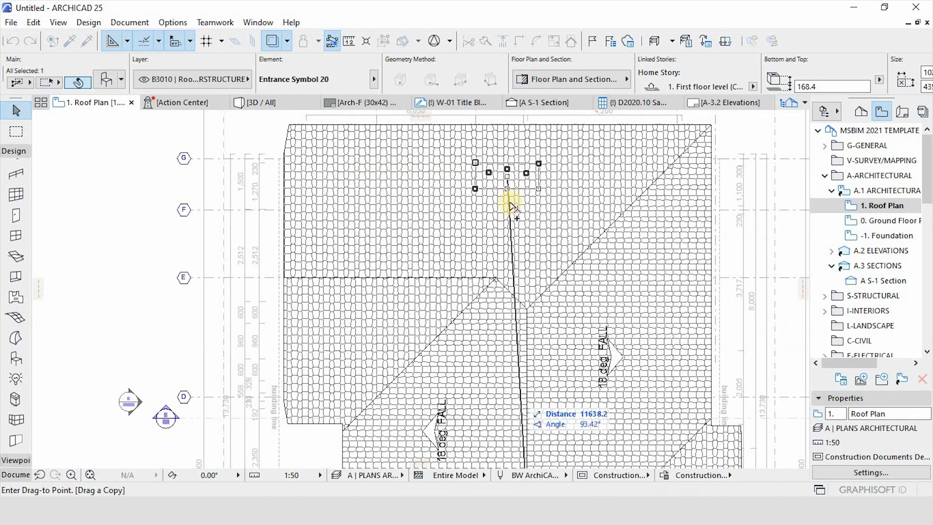
{"action": "left_click", "coordinate": [509, 206]}
Mirror the copied fall label about a horizontal axis through its centre so its arrow points towards the upper eaves, and deselect it.
{"action": "key", "text": "ctrl+m"}
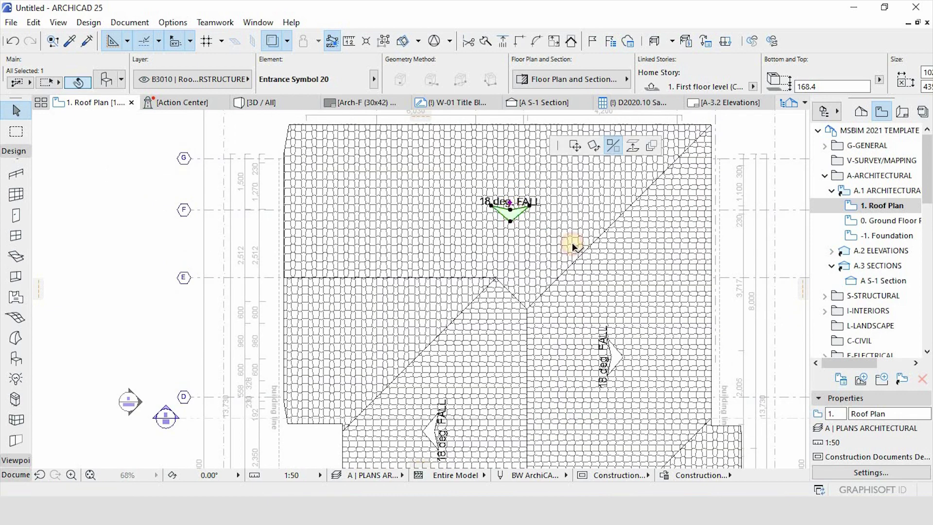
{"action": "left_click", "coordinate": [514, 209]}
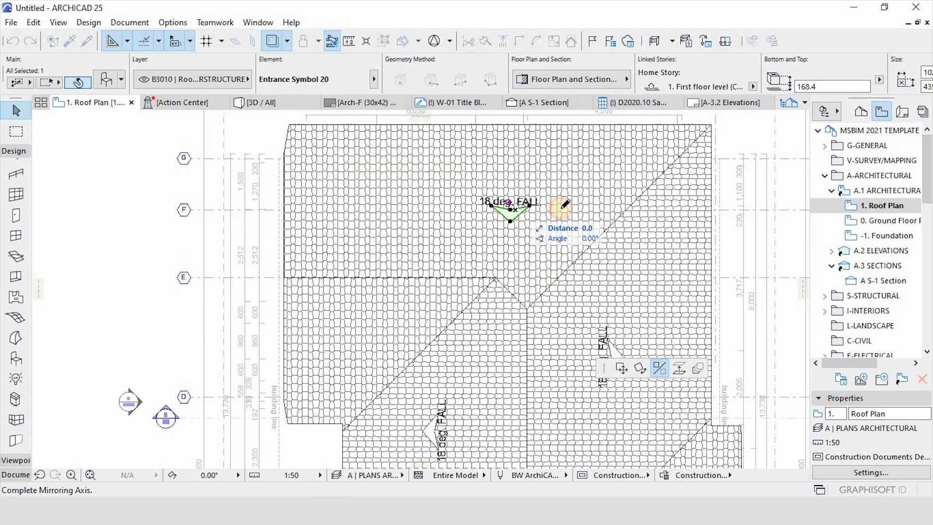
{"action": "left_click", "coordinate": [578, 208]}
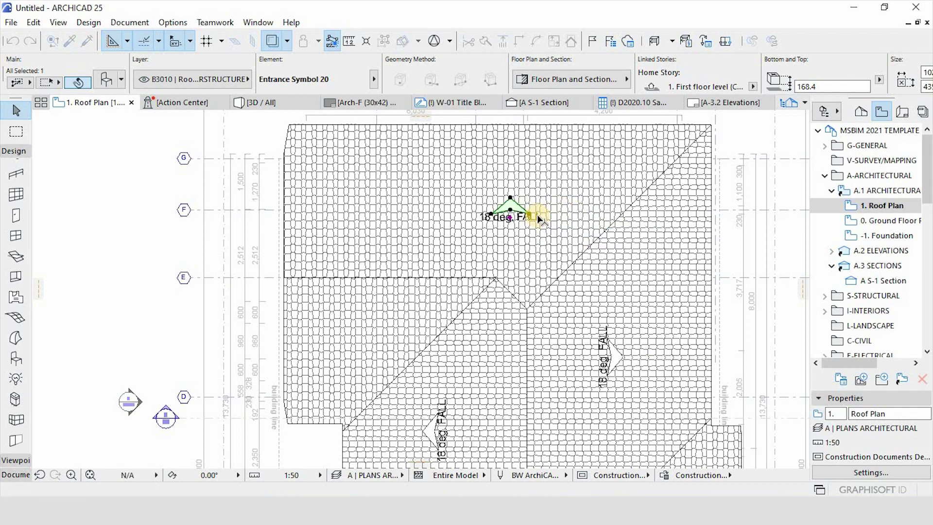
{"action": "key", "text": "Escape"}
Open the Ground Floor Plan view and bring the plot boundary between corners A and B into view.
{"action": "scroll", "coordinate": [448, 194], "scroll_direction": "down", "scroll_amount": 5}
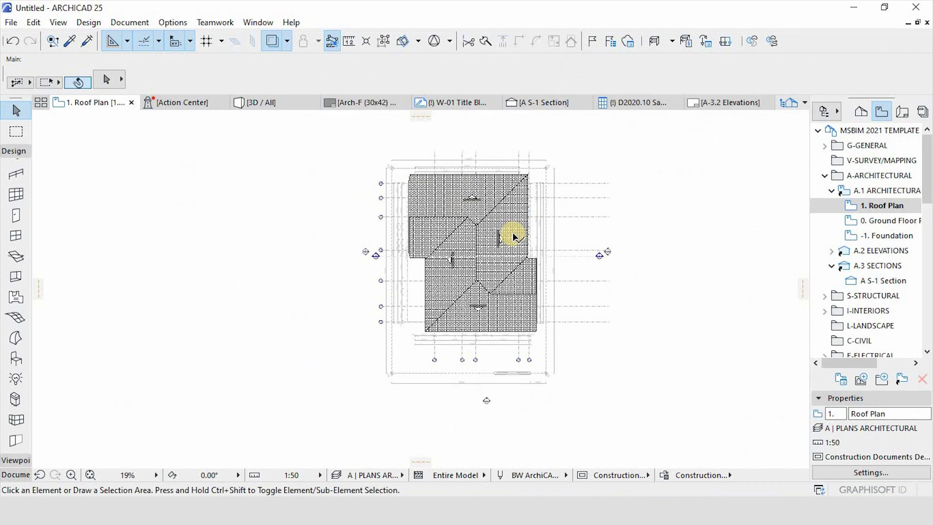
{"action": "scroll", "coordinate": [511, 235], "scroll_direction": "up", "scroll_amount": 3}
{"action": "left_click", "coordinate": [881, 226]}
{"action": "double_click", "coordinate": [881, 226]}
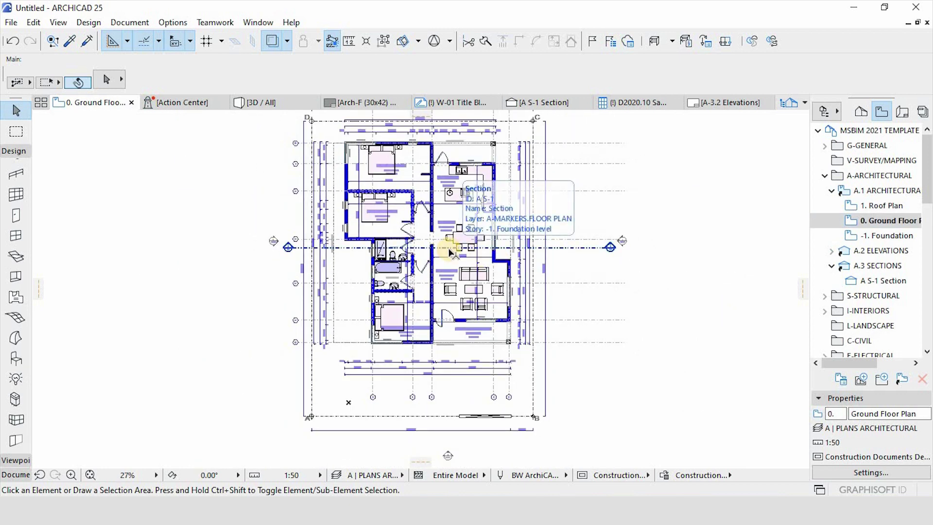
{"action": "scroll", "coordinate": [360, 203], "scroll_direction": "up", "scroll_amount": 2}
{"action": "scroll", "coordinate": [361, 202], "scroll_direction": "down", "scroll_amount": 3}
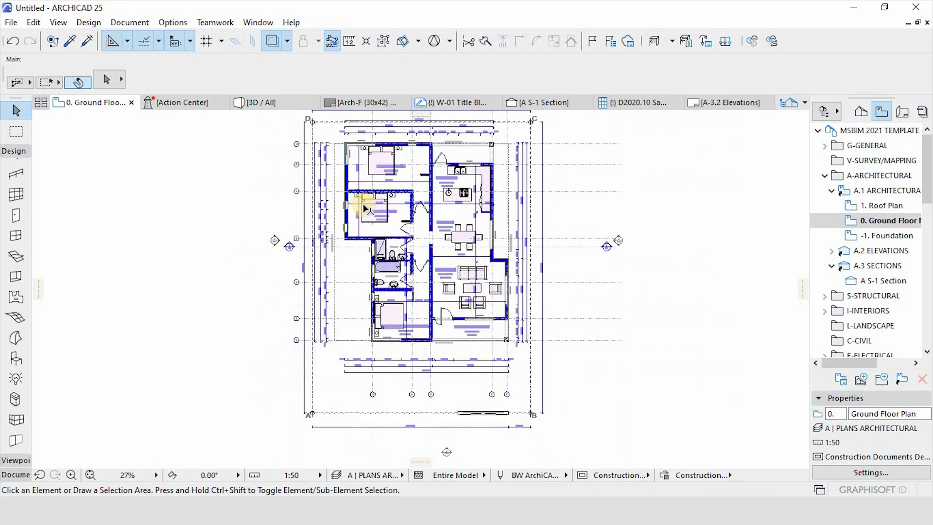
{"action": "scroll", "coordinate": [364, 362], "scroll_direction": "up", "scroll_amount": 3}
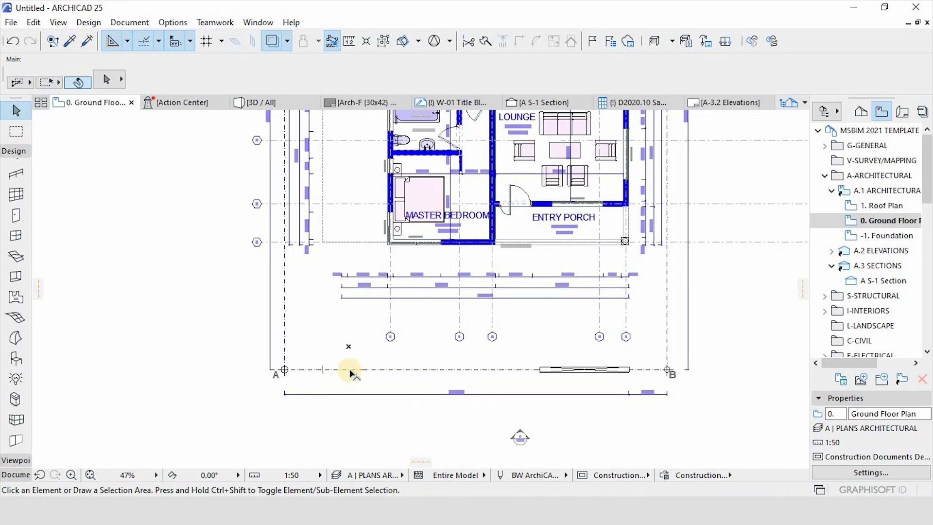
{"action": "left_click", "coordinate": [395, 368]}
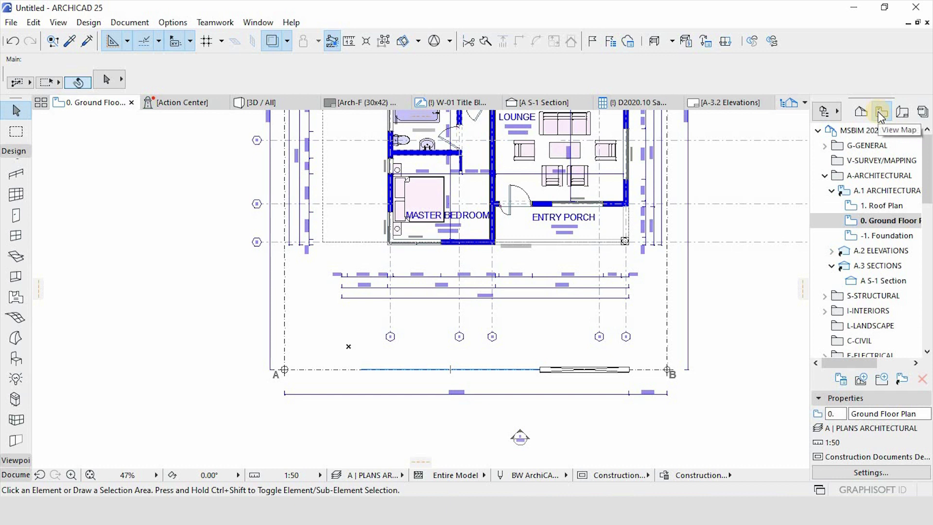
Save the current ground floor view as a new view named Site with the layer combination A | SITE PLAN-ARCHITECTURAL.
{"action": "left_click", "coordinate": [862, 378]}
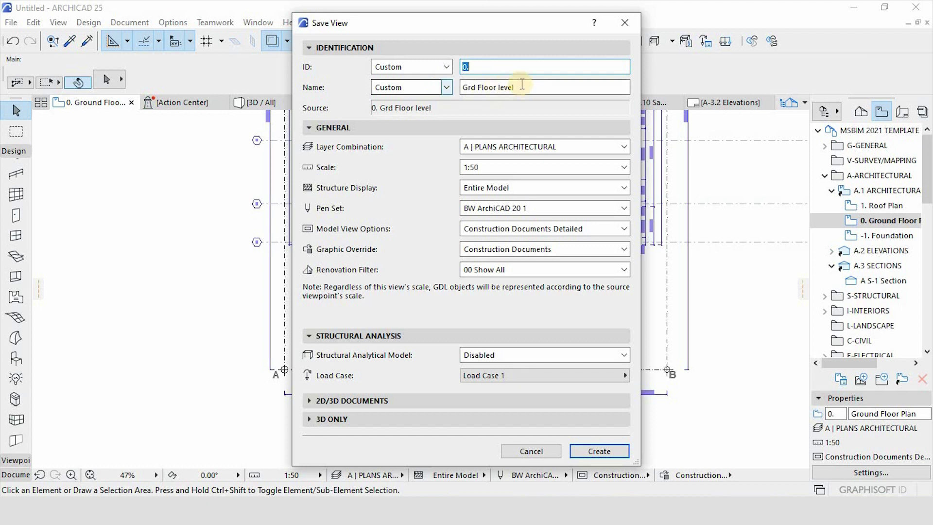
{"action": "left_click_drag", "start_coordinate": [526, 87], "coordinate": [360, 105]}
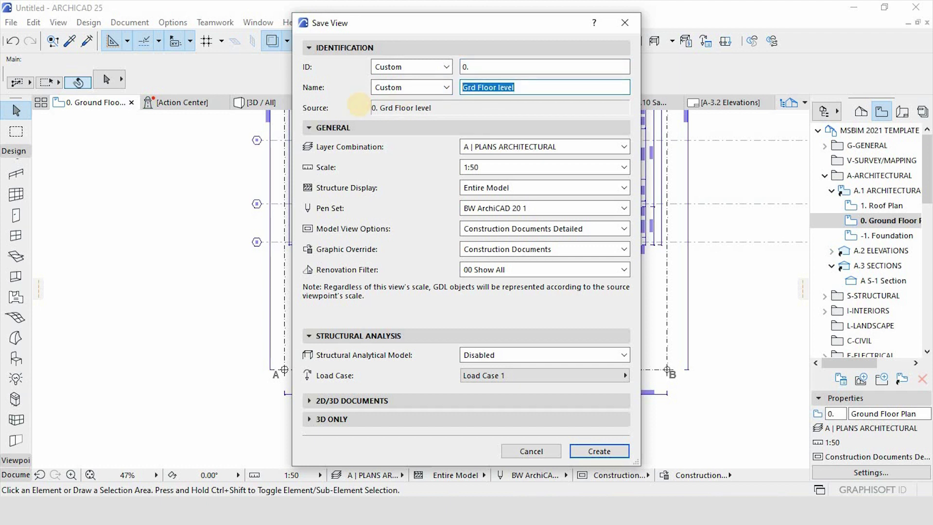
{"action": "type", "text": "Site"}
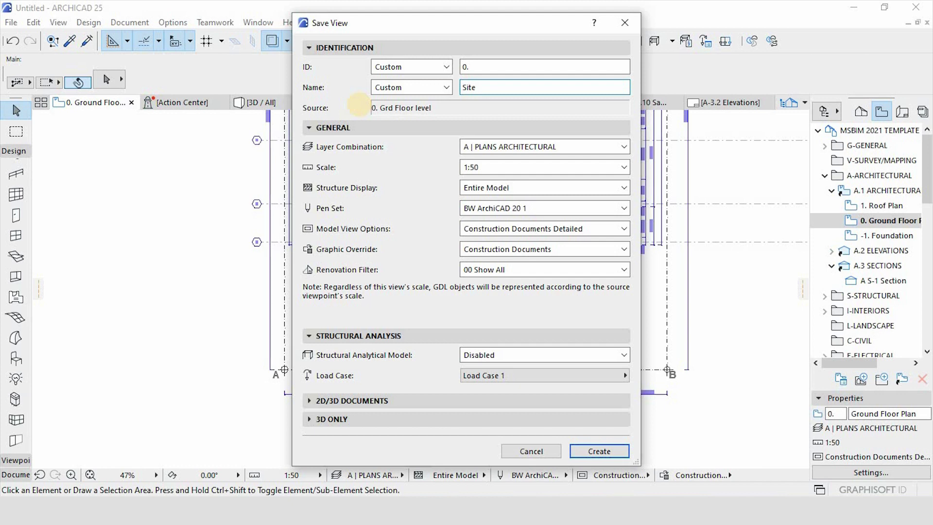
{"action": "left_click", "coordinate": [496, 148]}
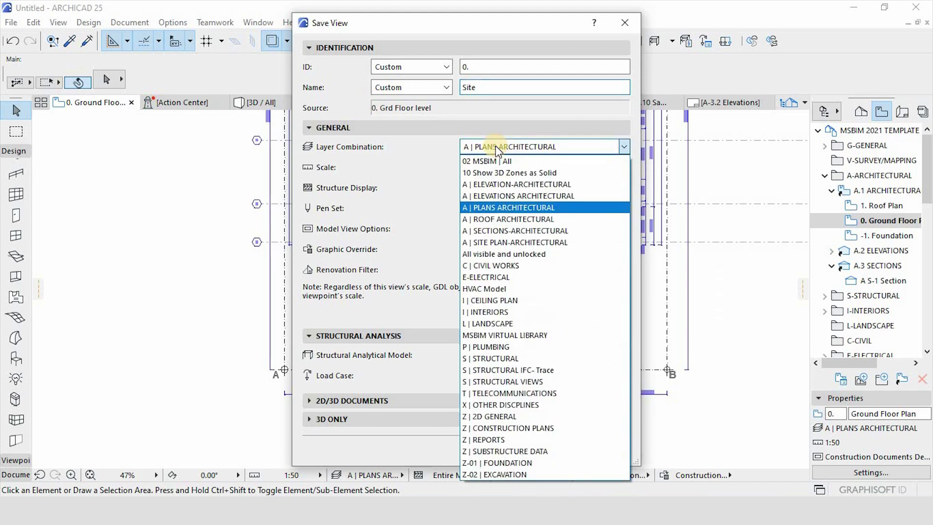
{"action": "left_click", "coordinate": [507, 243]}
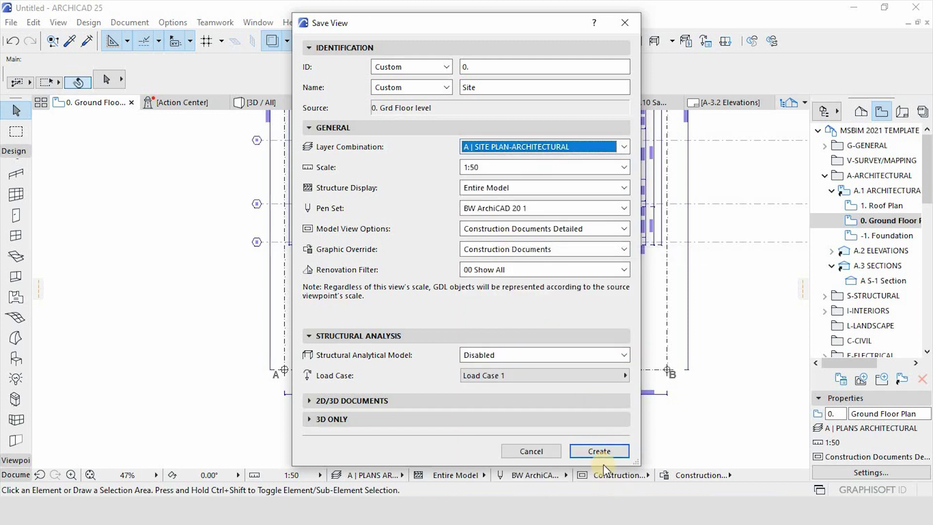
{"action": "left_click", "coordinate": [599, 451]}
Make every layer visible and update the A | SITE PLAN-ARCHITECTURAL layer combination with this setting.
{"action": "scroll", "coordinate": [410, 311], "scroll_direction": "down", "scroll_amount": 5}
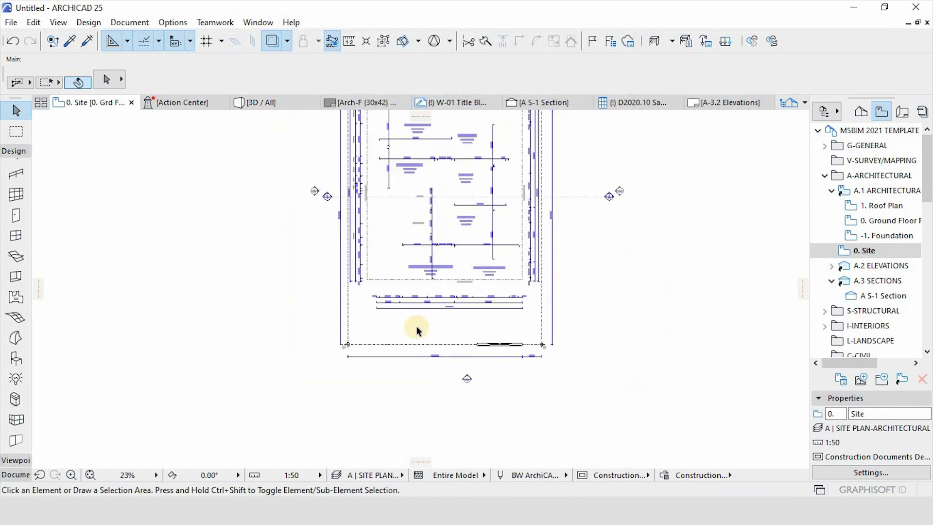
{"action": "scroll", "coordinate": [442, 267], "scroll_direction": "up", "scroll_amount": 4}
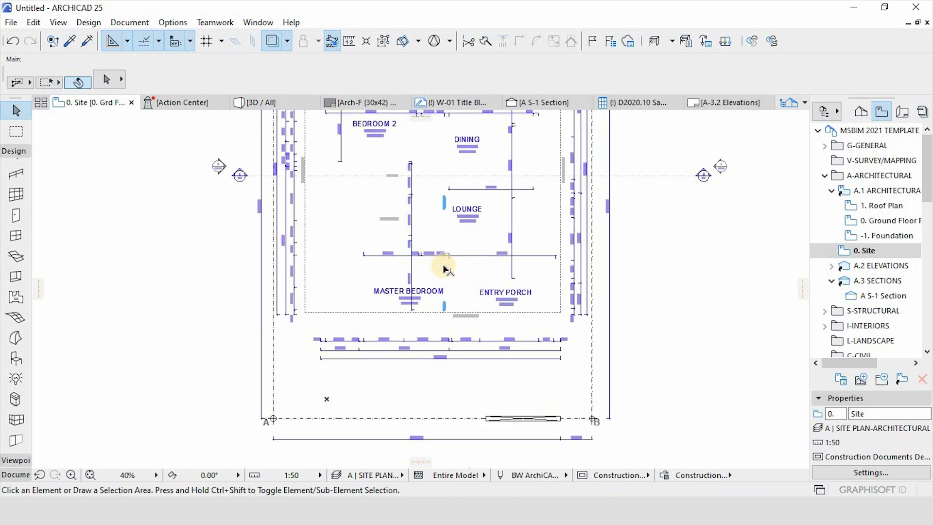
{"action": "scroll", "coordinate": [442, 264], "scroll_direction": "down", "scroll_amount": 3}
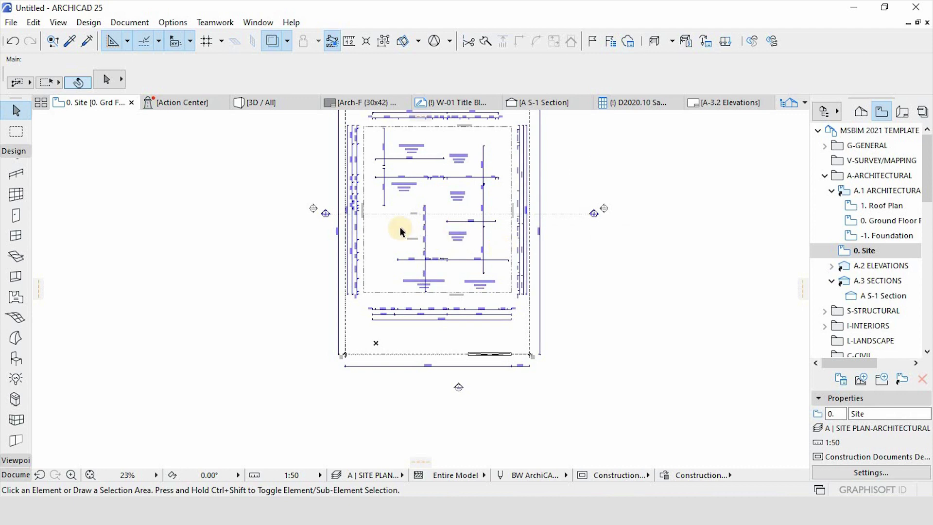
{"action": "scroll", "coordinate": [401, 227], "scroll_direction": "up", "scroll_amount": 2}
{"action": "mouse_move", "coordinate": [481, 249]}
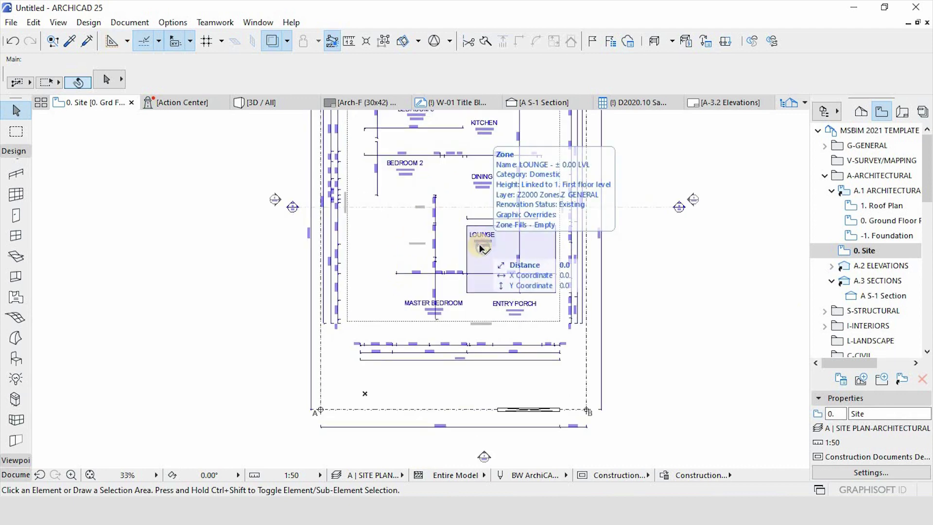
{"action": "key", "text": "ctrl+l"}
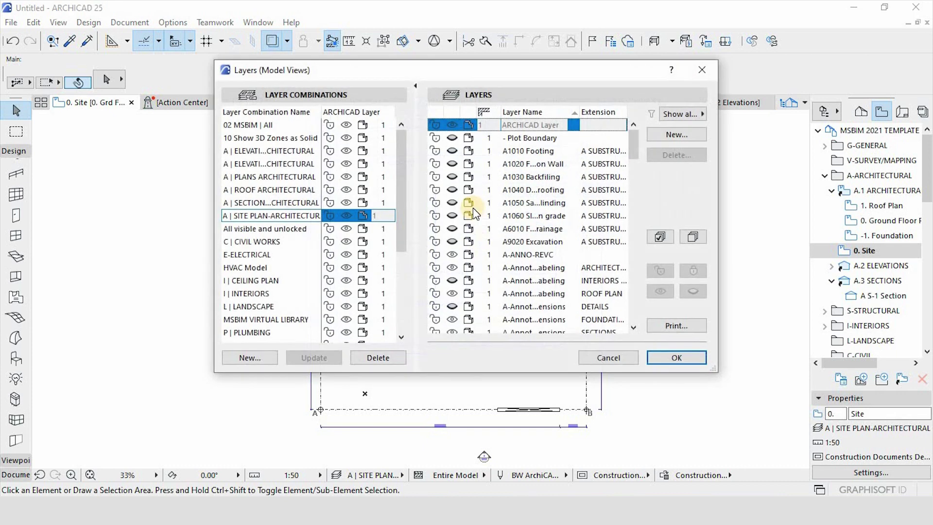
{"action": "left_click", "coordinate": [661, 237]}
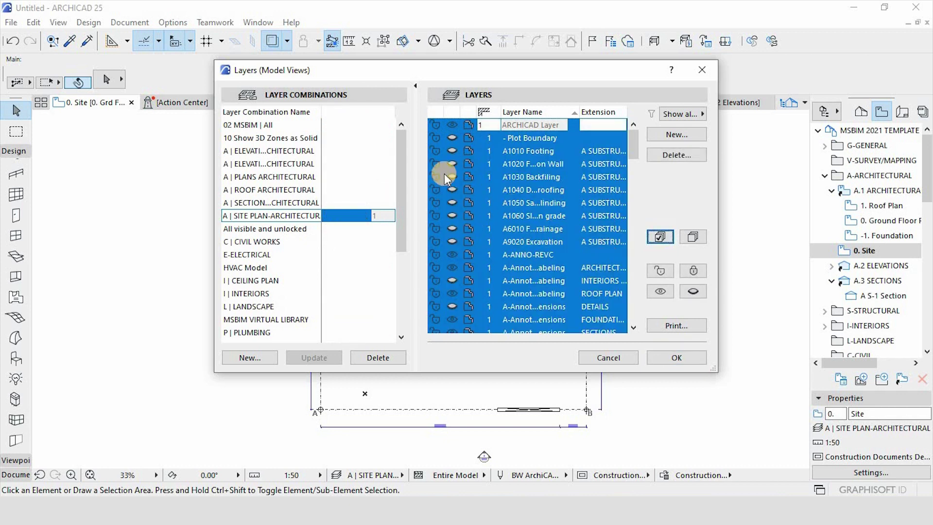
{"action": "left_click", "coordinate": [451, 139]}
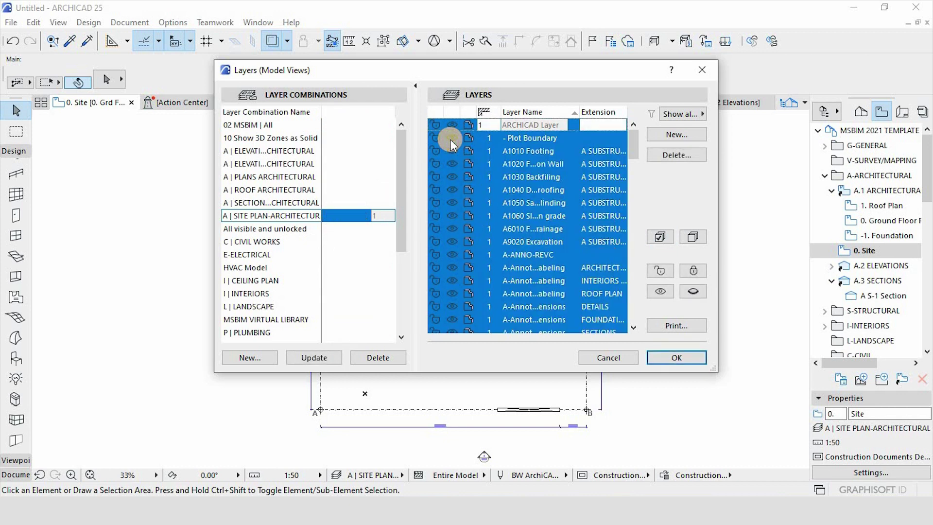
{"action": "left_click", "coordinate": [302, 362]}
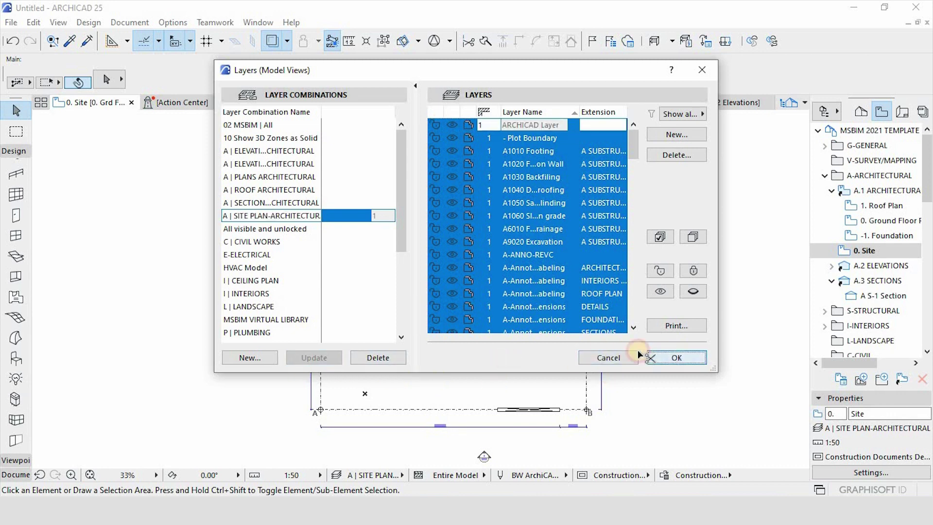
{"action": "left_click", "coordinate": [652, 357]}
Hide the SECTIONS & ELEVATIONS dimension layer used by the outer dimension chain and update the A | SITE PLAN-ARCHITECTURAL combination.
{"action": "scroll", "coordinate": [380, 195], "scroll_direction": "up", "scroll_amount": 1}
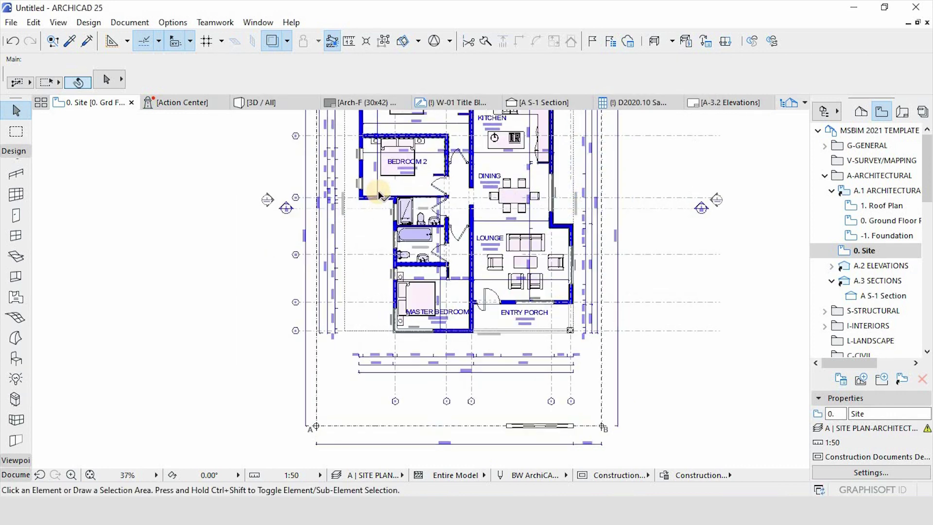
{"action": "scroll", "coordinate": [380, 195], "scroll_direction": "up", "scroll_amount": 3}
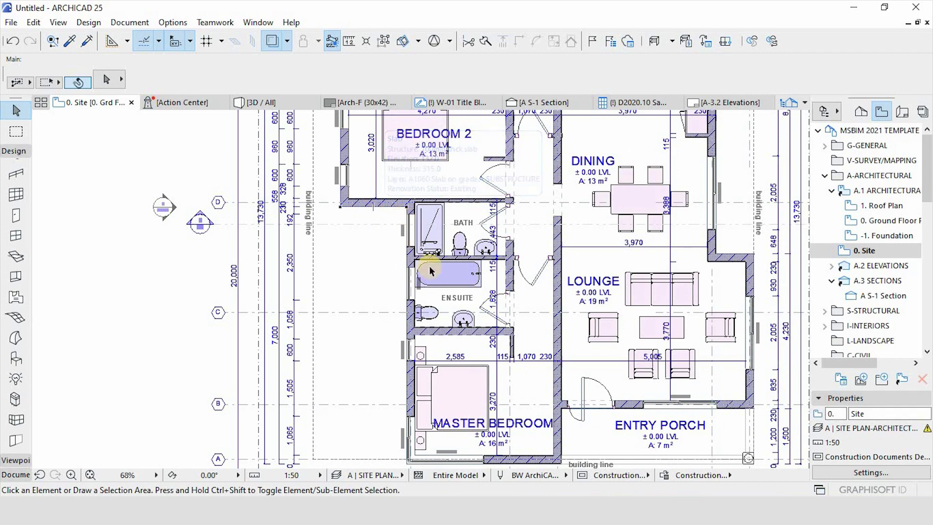
{"action": "scroll", "coordinate": [323, 271], "scroll_direction": "down", "scroll_amount": 3}
{"action": "scroll", "coordinate": [376, 281], "scroll_direction": "up", "scroll_amount": 3}
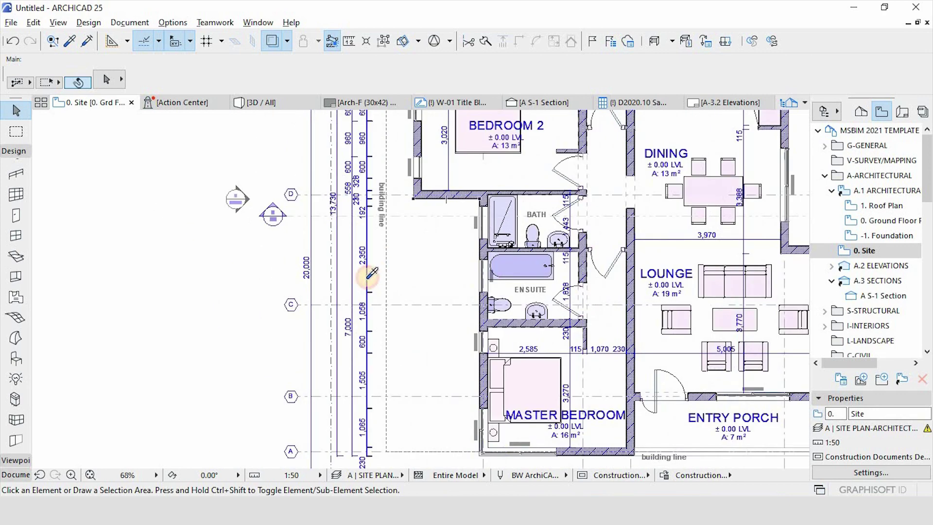
{"action": "left_click", "coordinate": [367, 278], "text": "alt"}
{"action": "key", "text": "ctrl+l"}
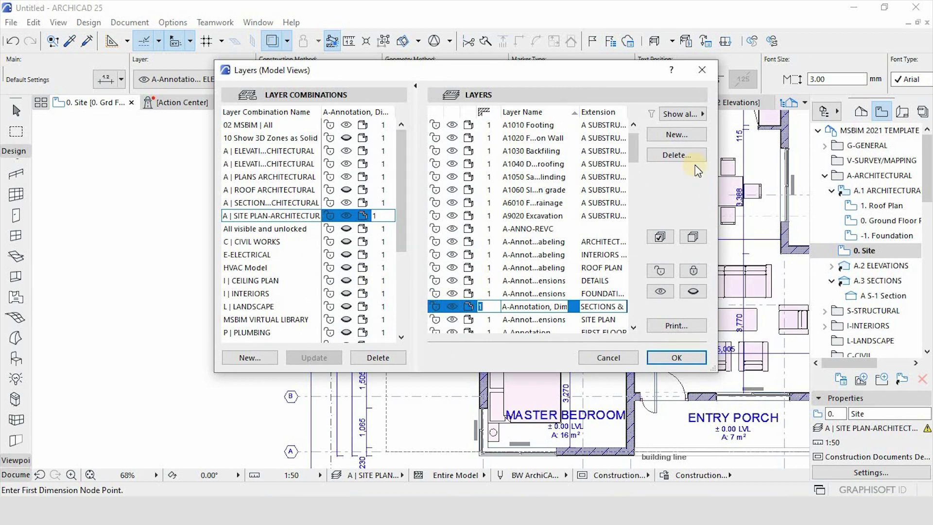
{"action": "left_click", "coordinate": [702, 70]}
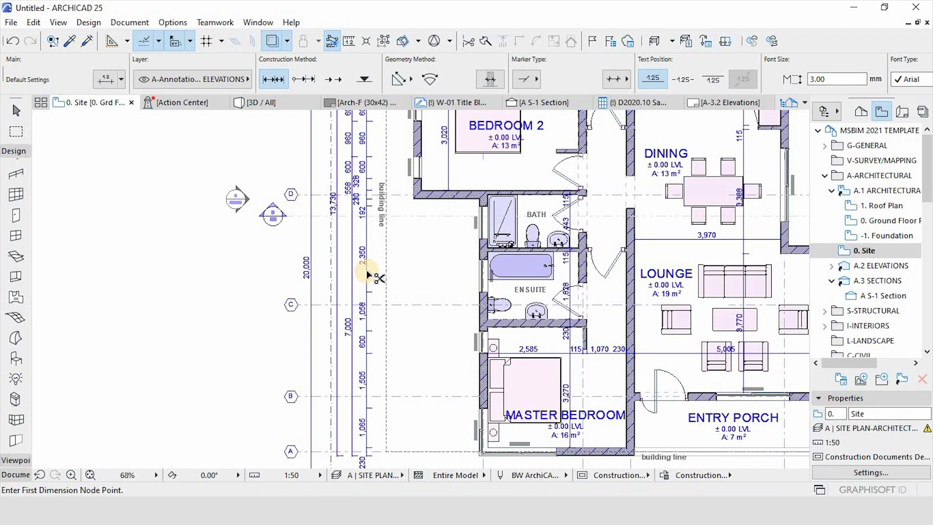
{"action": "key", "text": "ctrl+l"}
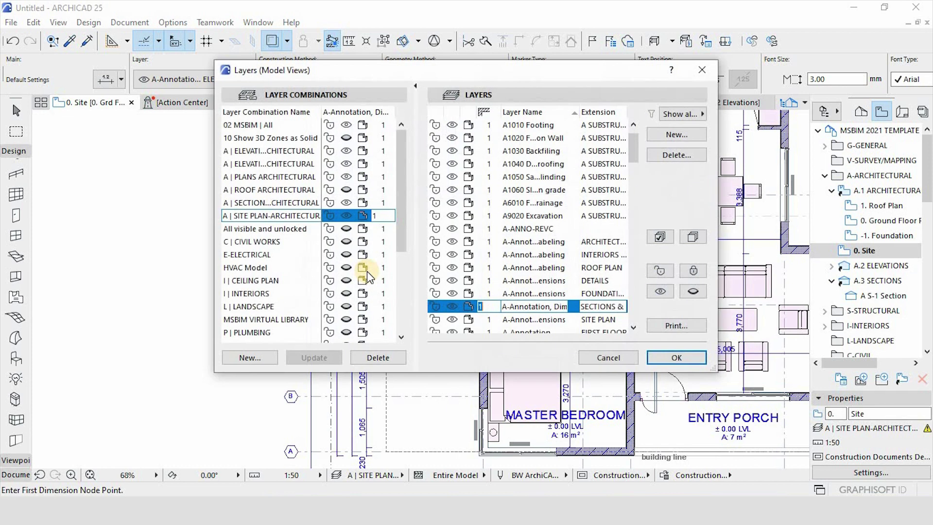
{"action": "left_click", "coordinate": [453, 310]}
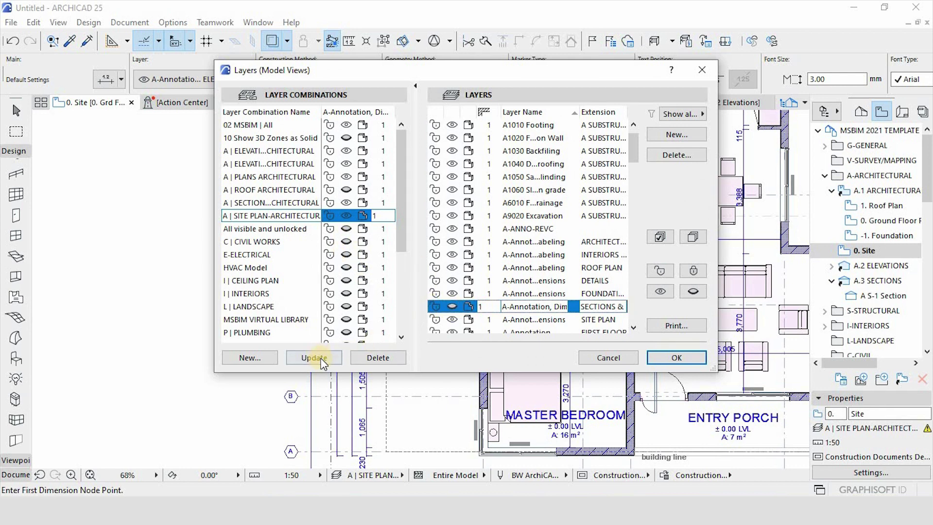
{"action": "left_click", "coordinate": [329, 358]}
{"action": "left_click", "coordinate": [676, 357]}
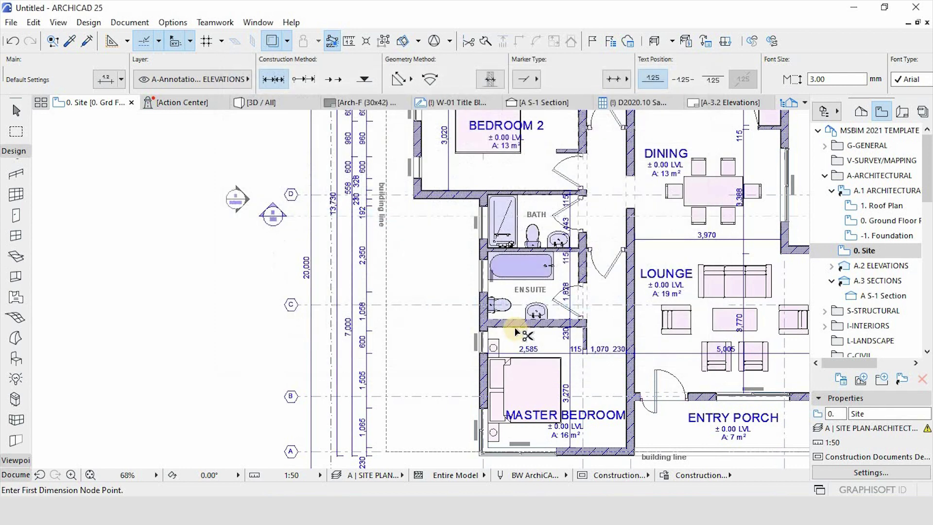
Hide the dining table's layer, E205030 | Interior furniture, and update the A | SITE PLAN-ARCHITECTURAL combination.
{"action": "scroll", "coordinate": [401, 257], "scroll_direction": "down", "scroll_amount": 5}
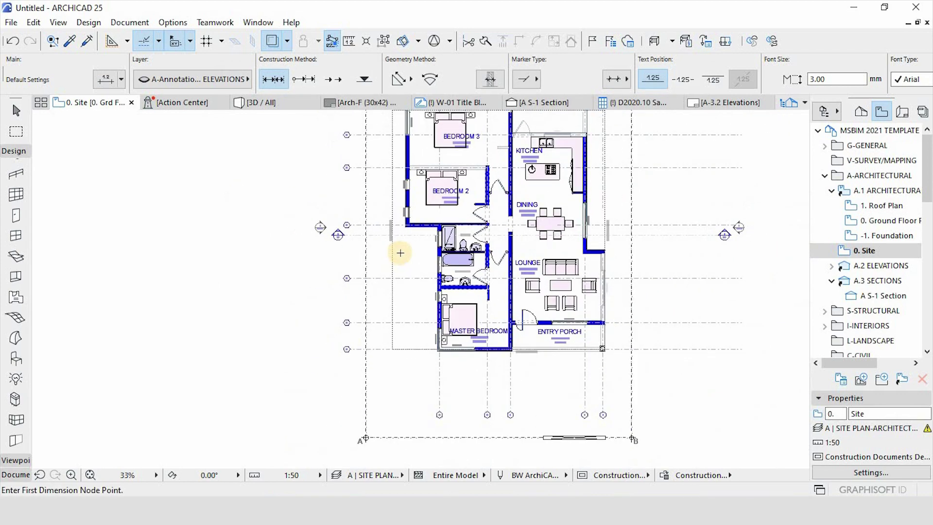
{"action": "scroll", "coordinate": [386, 198], "scroll_direction": "up", "scroll_amount": 2}
{"action": "scroll", "coordinate": [438, 298], "scroll_direction": "down", "scroll_amount": 4}
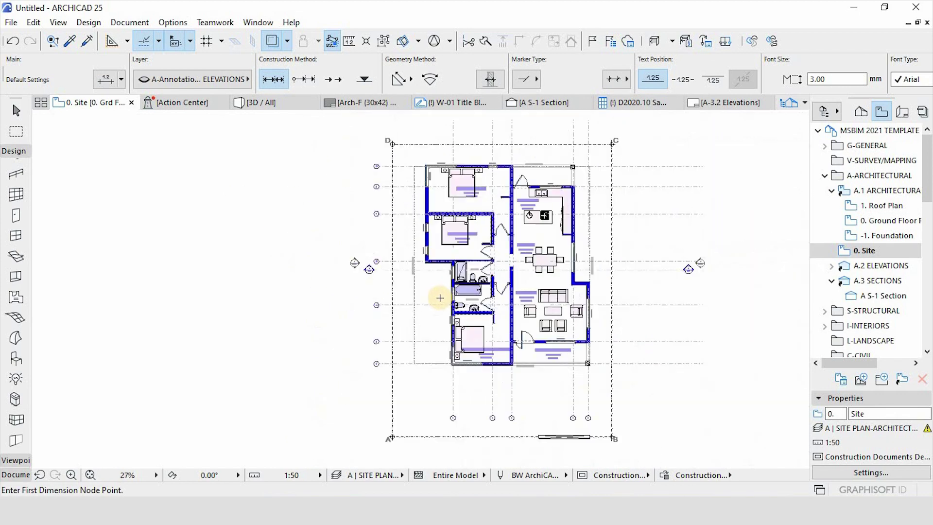
{"action": "scroll", "coordinate": [469, 258], "scroll_direction": "up", "scroll_amount": 4}
{"action": "scroll", "coordinate": [481, 243], "scroll_direction": "down", "scroll_amount": 3}
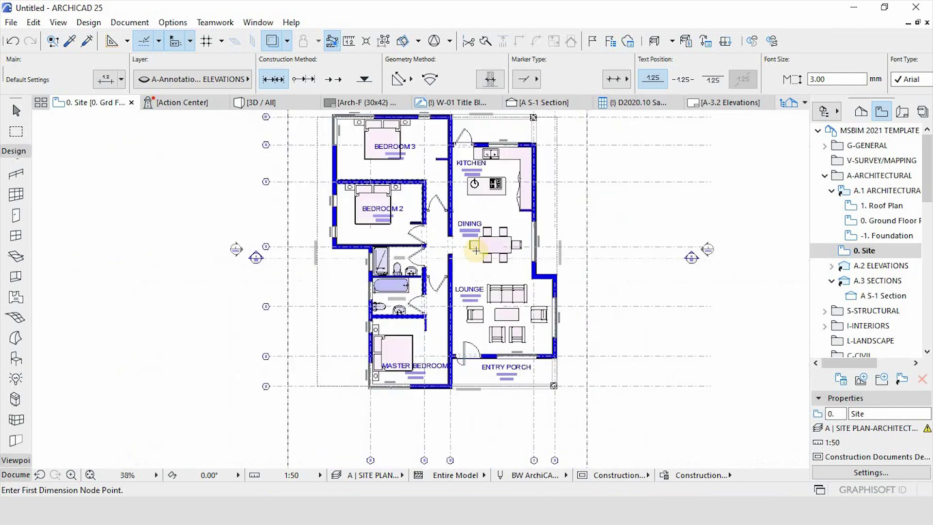
{"action": "scroll", "coordinate": [478, 238], "scroll_direction": "up", "scroll_amount": 4}
{"action": "key", "text": "Escape"}
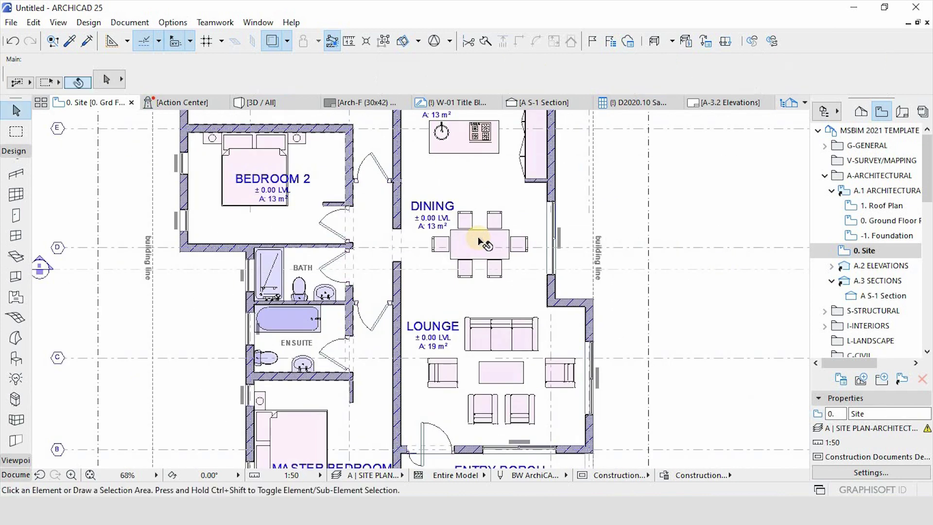
{"action": "left_click", "coordinate": [480, 240], "text": "alt"}
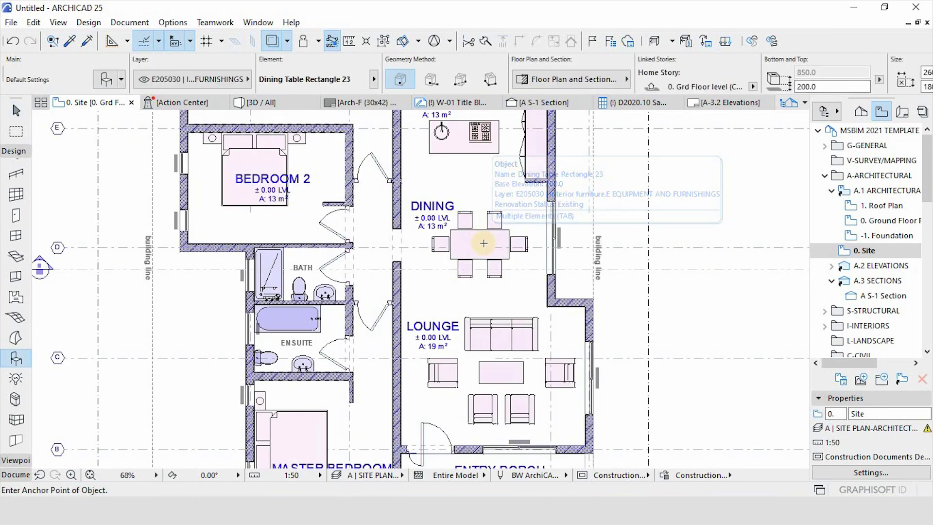
{"action": "key", "text": "ctrl+l"}
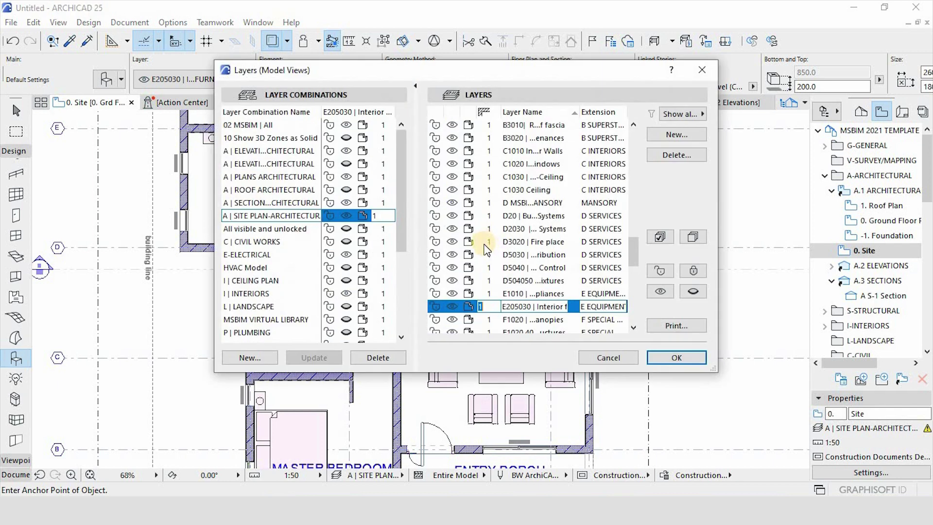
{"action": "left_click", "coordinate": [451, 305]}
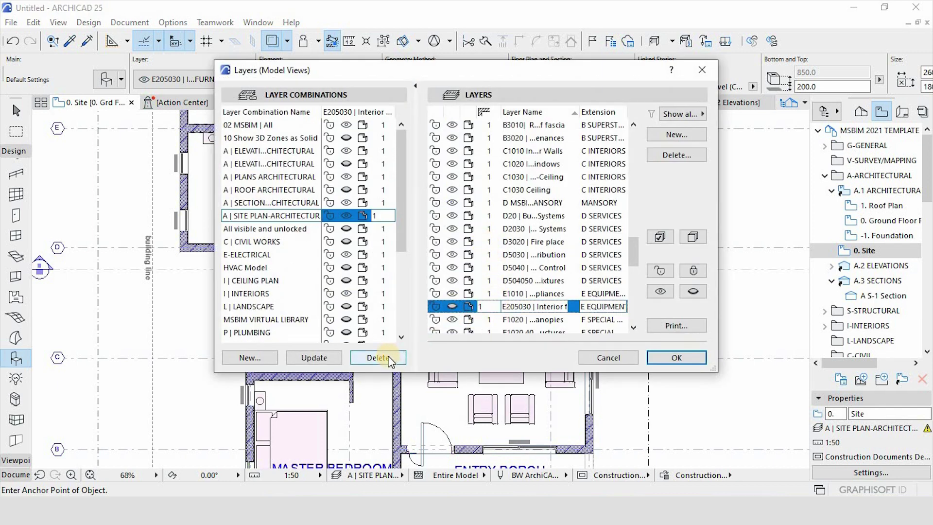
{"action": "left_click", "coordinate": [323, 360]}
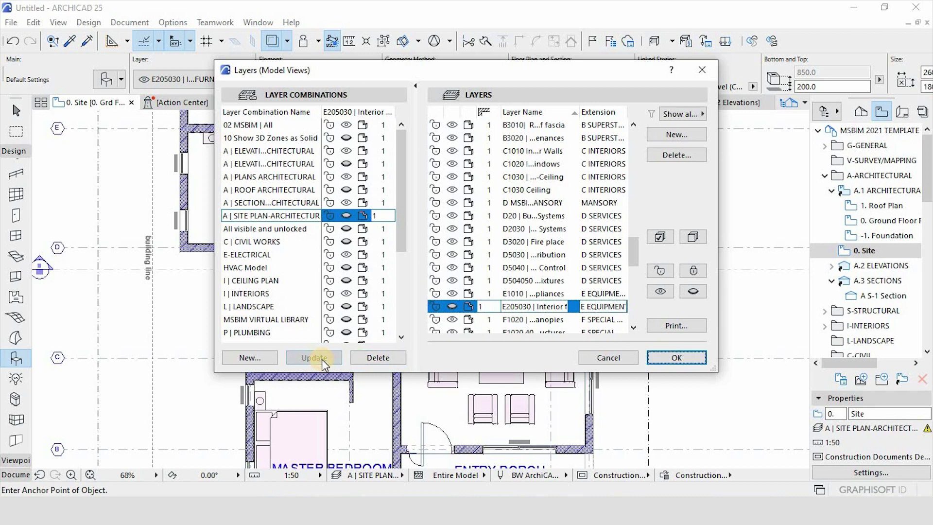
{"action": "left_click", "coordinate": [677, 357]}
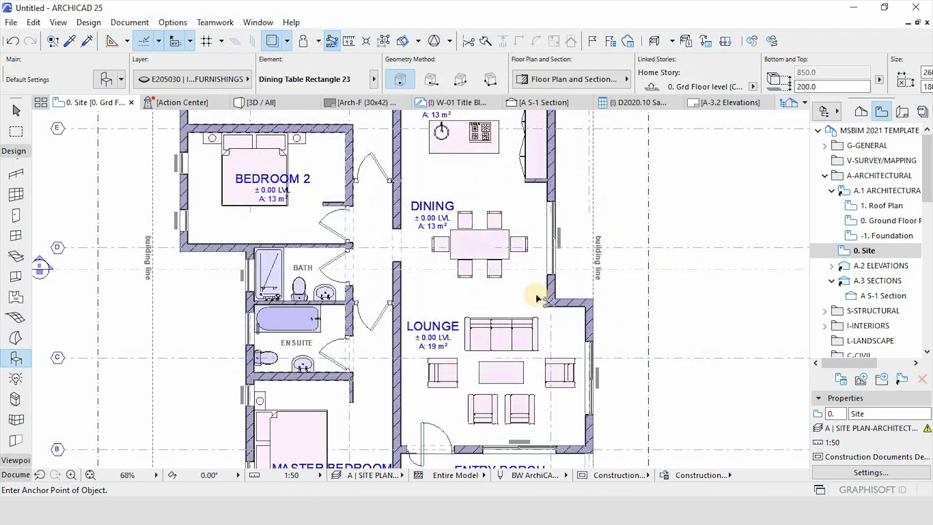
{"action": "scroll", "coordinate": [478, 292], "scroll_direction": "down", "scroll_amount": 5}
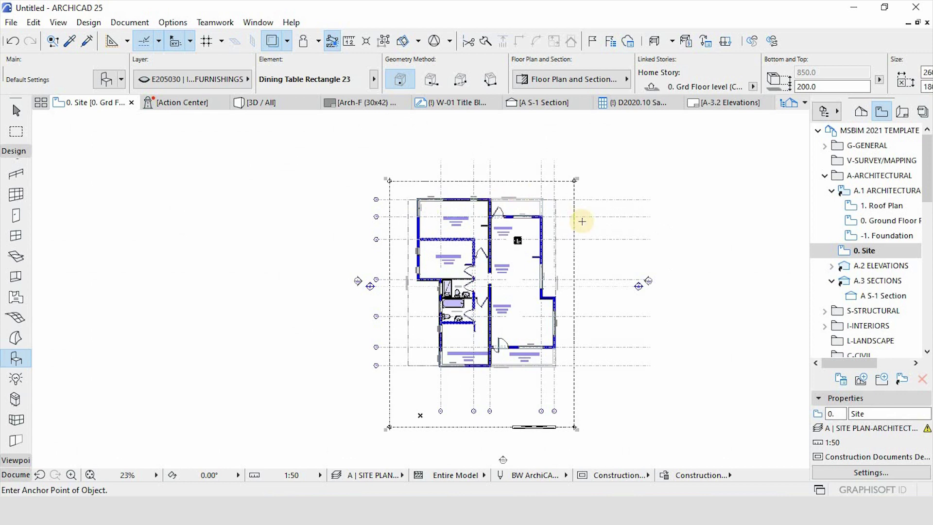
{"action": "scroll", "coordinate": [585, 219], "scroll_direction": "up", "scroll_amount": 2}
{"action": "key", "text": "Escape"}
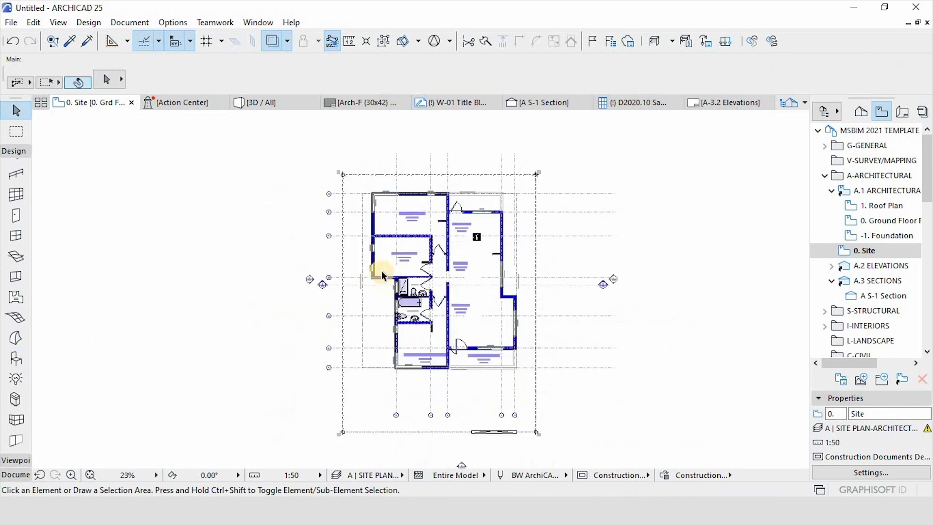
Examine the house plan and plot boundary for remaining interior elements that do not belong on a site plan.
{"action": "scroll", "coordinate": [381, 271], "scroll_direction": "down", "scroll_amount": 2}
{"action": "scroll", "coordinate": [383, 299], "scroll_direction": "up", "scroll_amount": 4}
{"action": "scroll", "coordinate": [384, 252], "scroll_direction": "down", "scroll_amount": 2}
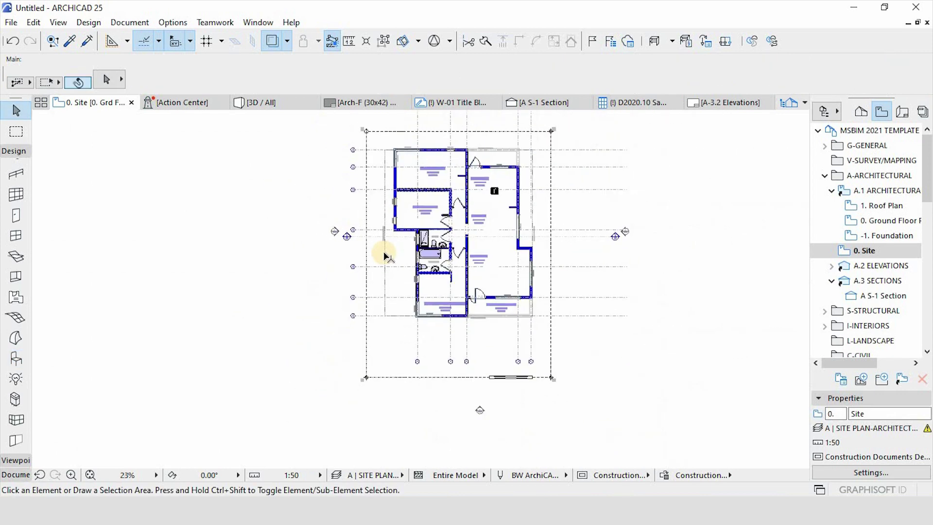
{"action": "scroll", "coordinate": [416, 275], "scroll_direction": "up", "scroll_amount": 3}
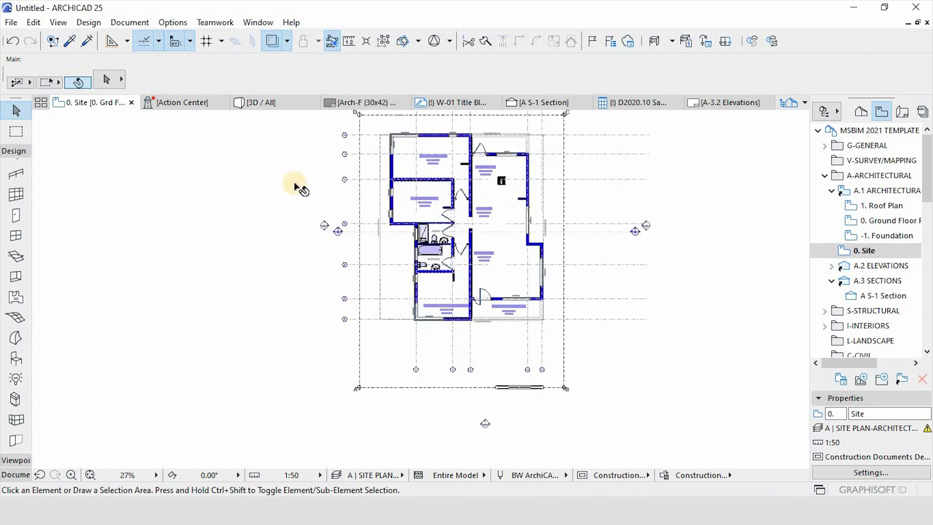
{"action": "scroll", "coordinate": [494, 166], "scroll_direction": "down", "scroll_amount": 2}
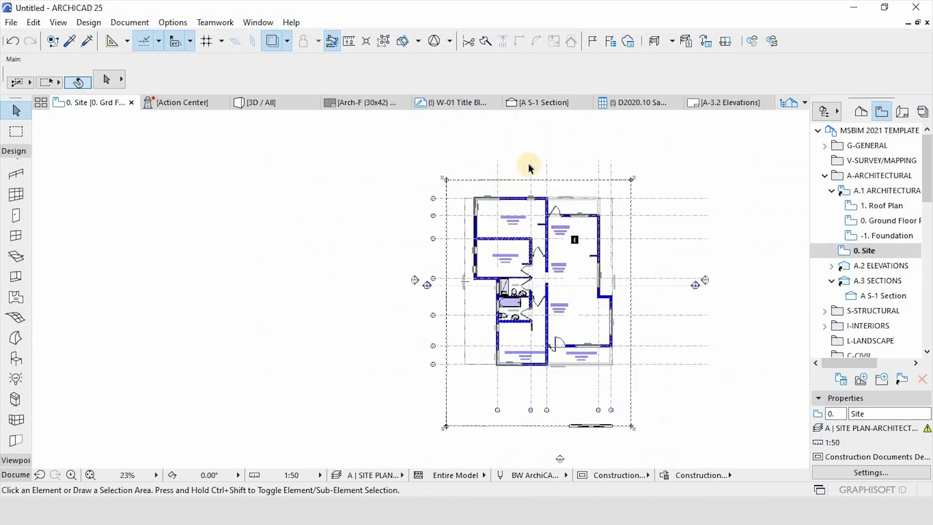
{"action": "scroll", "coordinate": [546, 209], "scroll_direction": "up", "scroll_amount": 3}
{"action": "scroll", "coordinate": [483, 188], "scroll_direction": "down", "scroll_amount": 2}
{"action": "scroll", "coordinate": [510, 370], "scroll_direction": "down", "scroll_amount": 1}
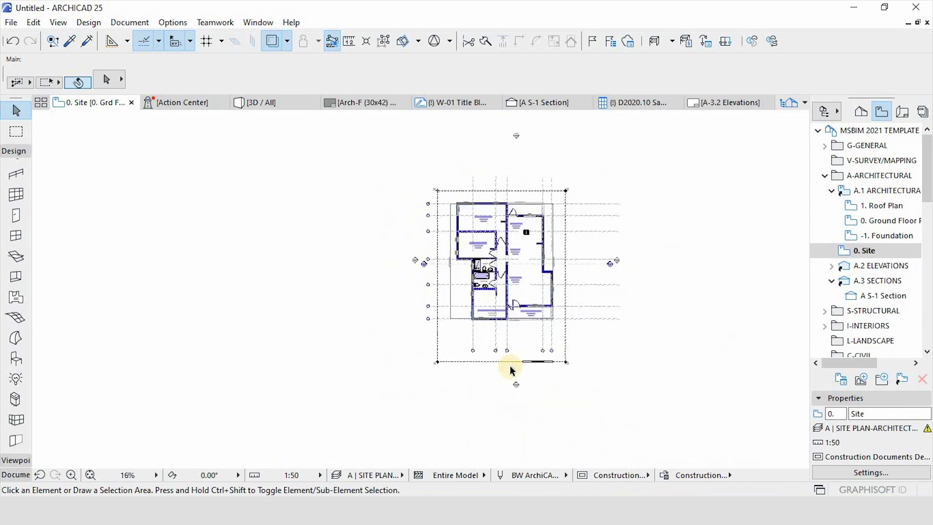
Hide the cooktop's layer, E1010 | Residential Appliances, and update the A | SITE PLAN-ARCHITECTURAL layer combination.
{"action": "scroll", "coordinate": [500, 312], "scroll_direction": "up", "scroll_amount": 1}
{"action": "scroll", "coordinate": [538, 150], "scroll_direction": "up", "scroll_amount": 3}
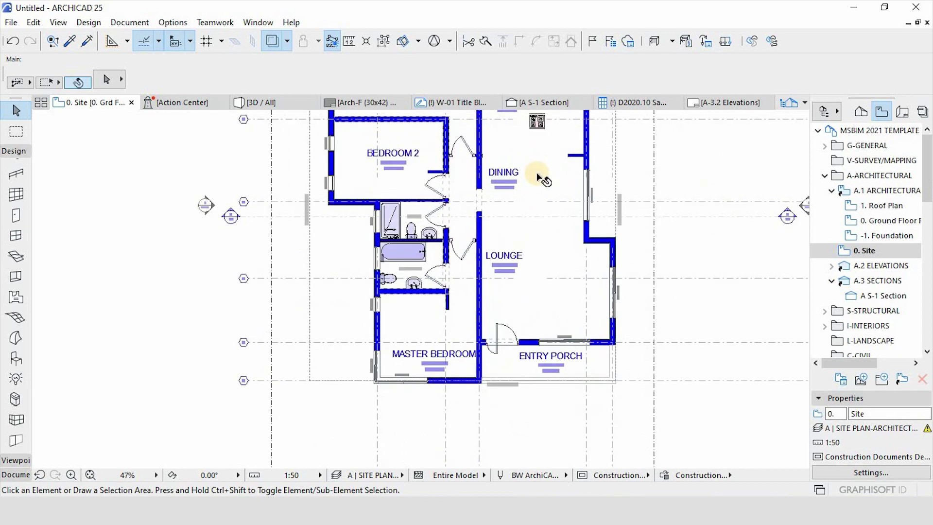
{"action": "scroll", "coordinate": [539, 153], "scroll_direction": "down", "scroll_amount": 1}
{"action": "scroll", "coordinate": [540, 151], "scroll_direction": "up", "scroll_amount": 2}
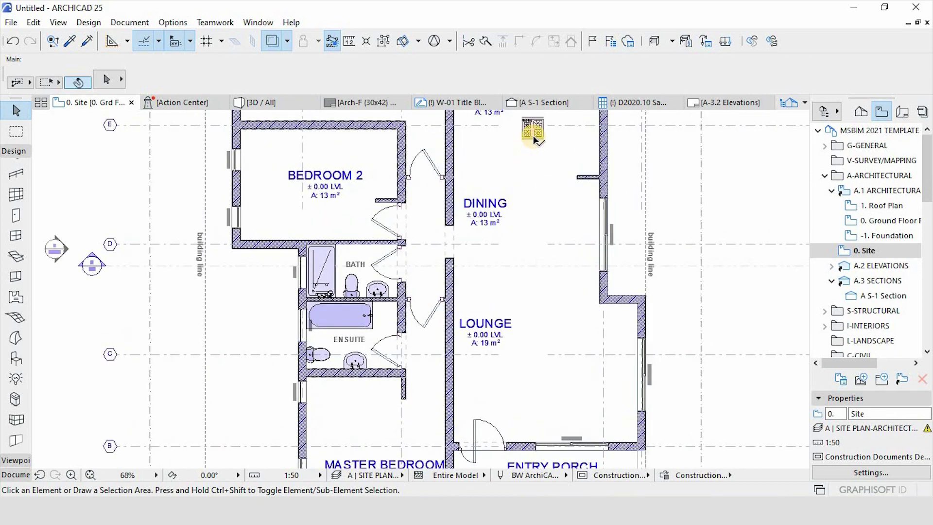
{"action": "left_click", "coordinate": [534, 131]}
{"action": "left_click", "coordinate": [535, 131], "text": "alt"}
{"action": "key", "text": "ctrl+l"}
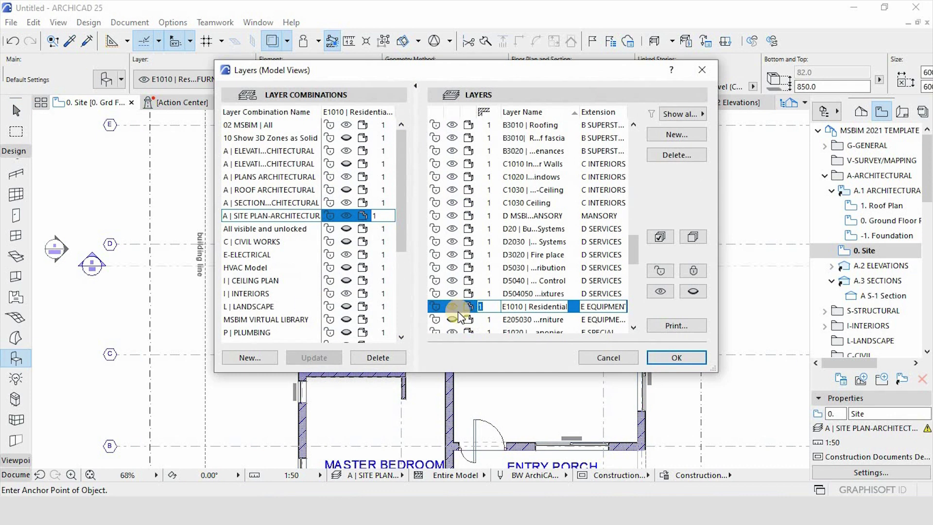
{"action": "left_click", "coordinate": [449, 306]}
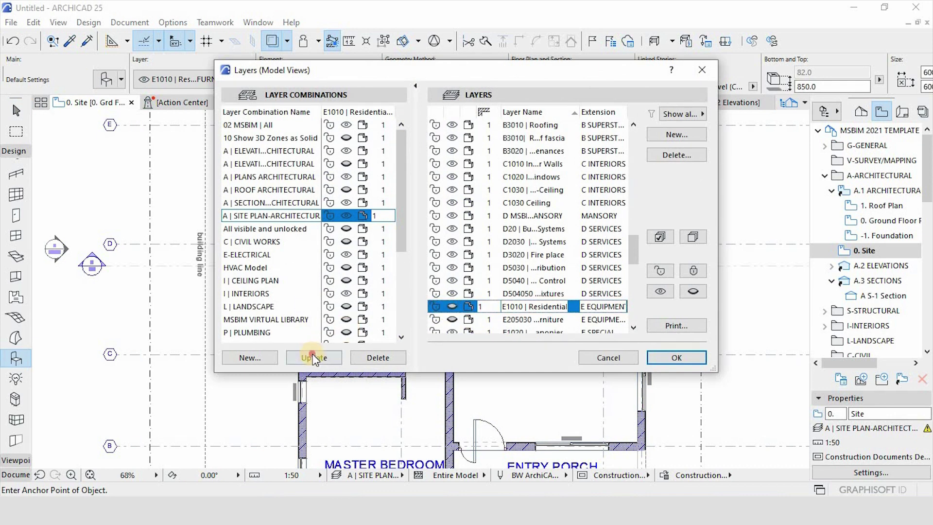
{"action": "left_click", "coordinate": [676, 357]}
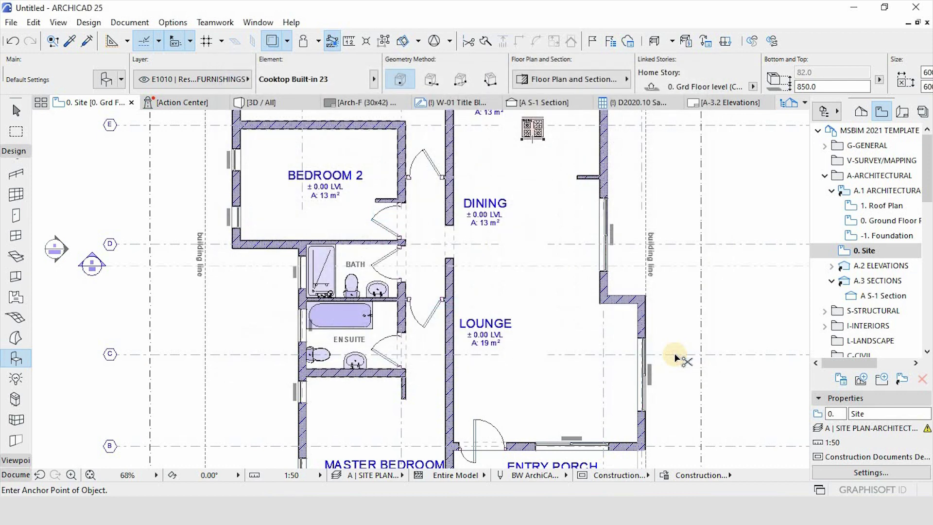
{"action": "scroll", "coordinate": [482, 341], "scroll_direction": "down", "scroll_amount": 3}
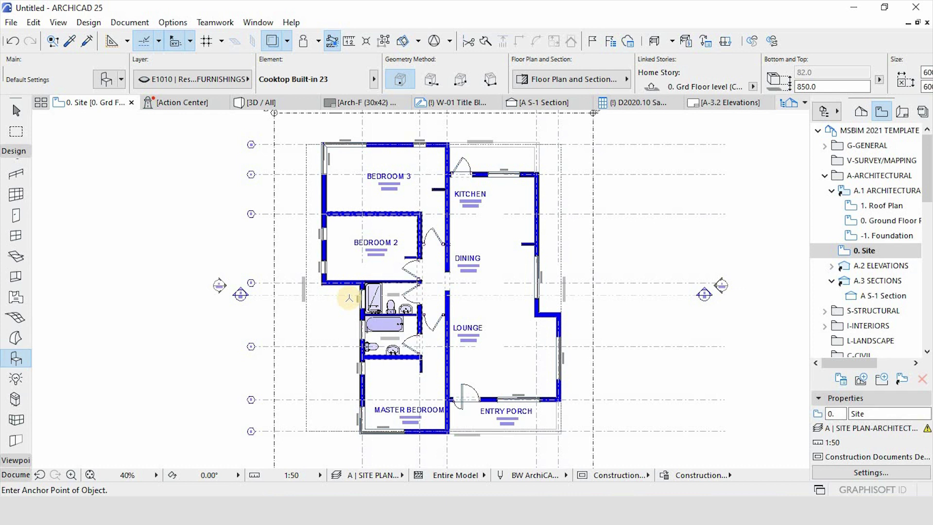
{"action": "key", "text": "Escape"}
Set the Object tool's default object to Manhole from the Embedded Library.
{"action": "scroll", "coordinate": [408, 250], "scroll_direction": "up", "scroll_amount": 3}
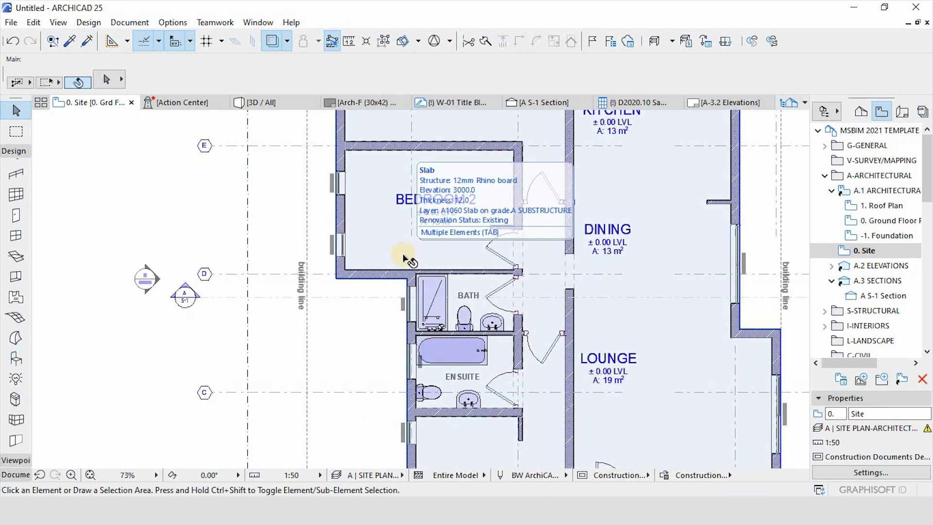
{"action": "scroll", "coordinate": [398, 234], "scroll_direction": "down", "scroll_amount": 3}
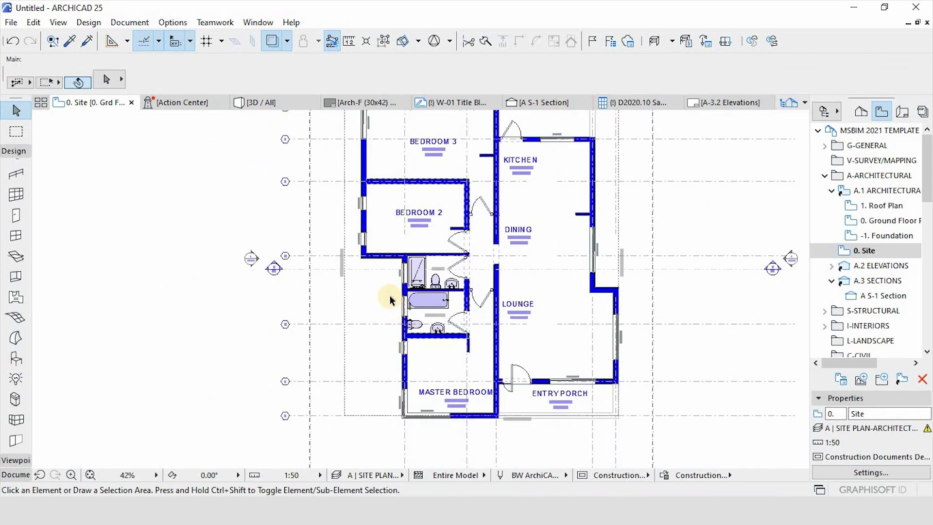
{"action": "left_click", "coordinate": [16, 358]}
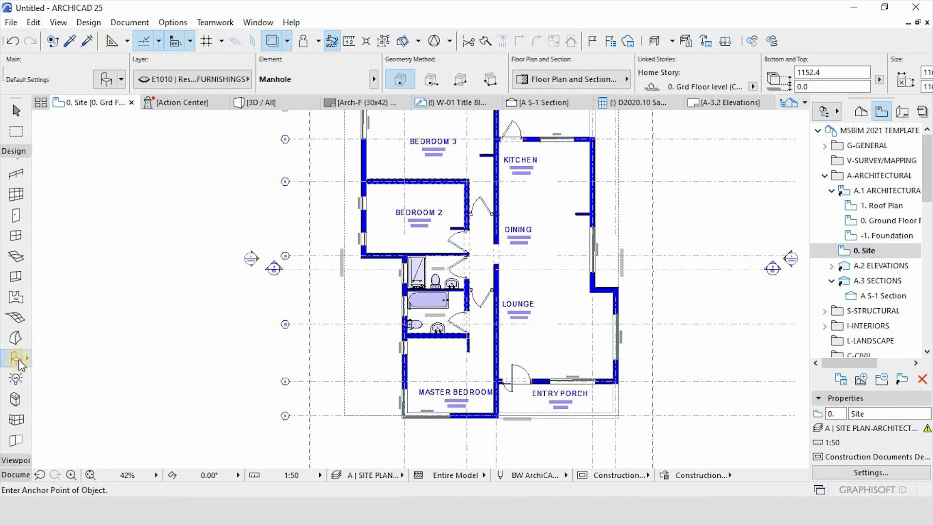
{"action": "double_click", "coordinate": [20, 358]}
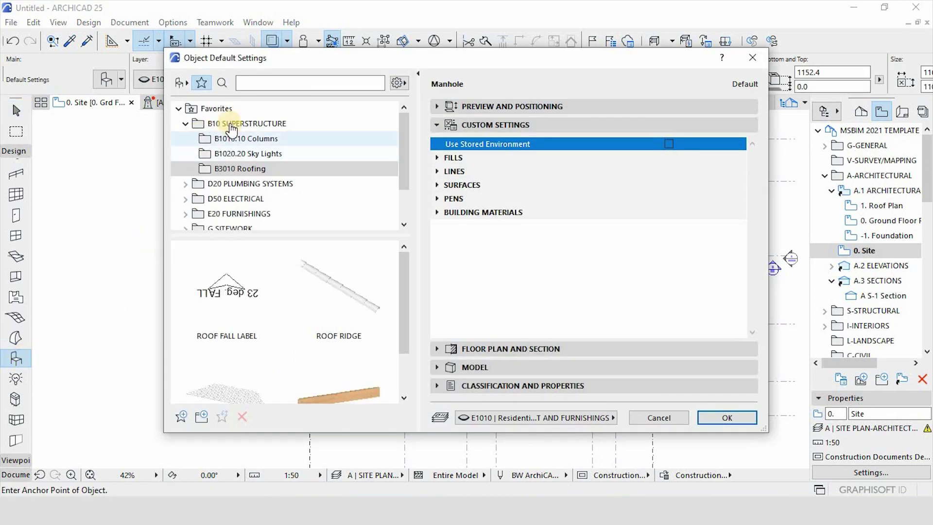
{"action": "left_click", "coordinate": [185, 82]}
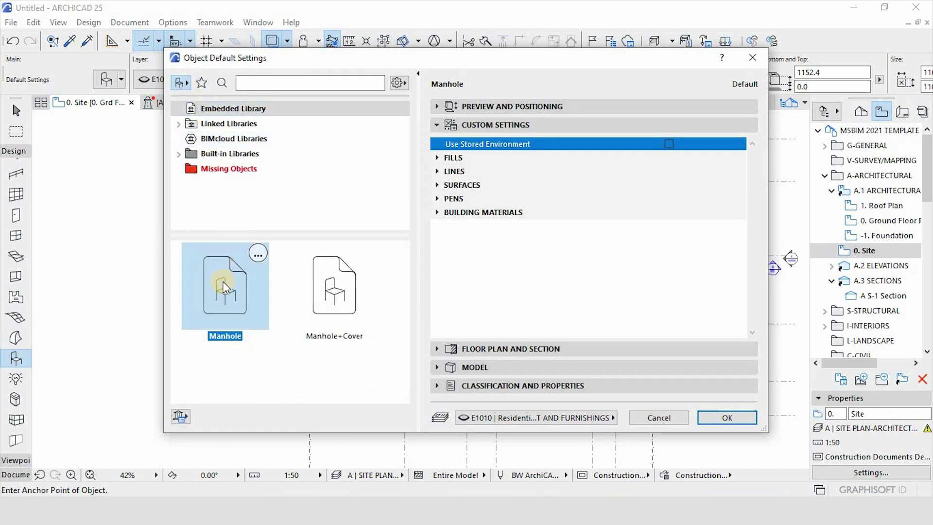
{"action": "left_click", "coordinate": [727, 418]}
{"action": "scroll", "coordinate": [307, 308], "scroll_direction": "up", "scroll_amount": 5}
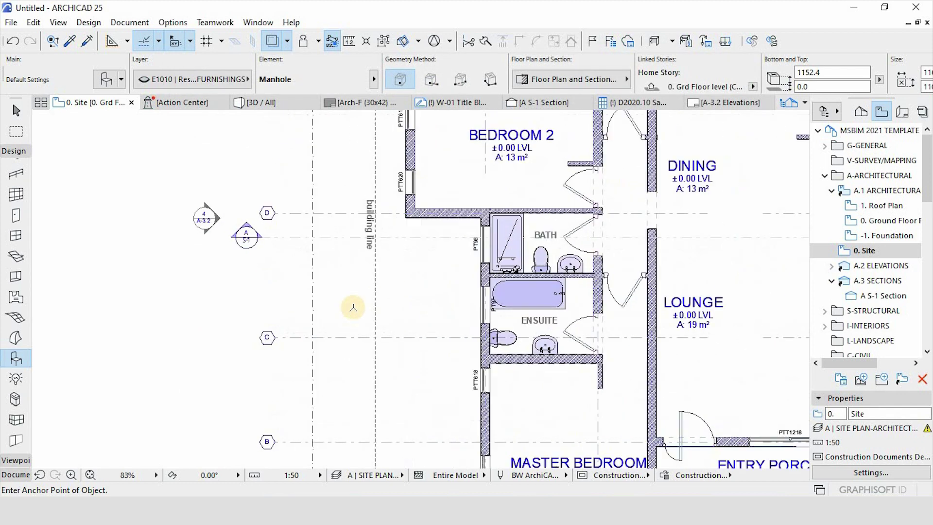
Place a manhole outside the ensuite near gridline C, assigning it to the D20 | Building Plumbing Systems layer.
{"action": "left_click", "coordinate": [377, 302]}
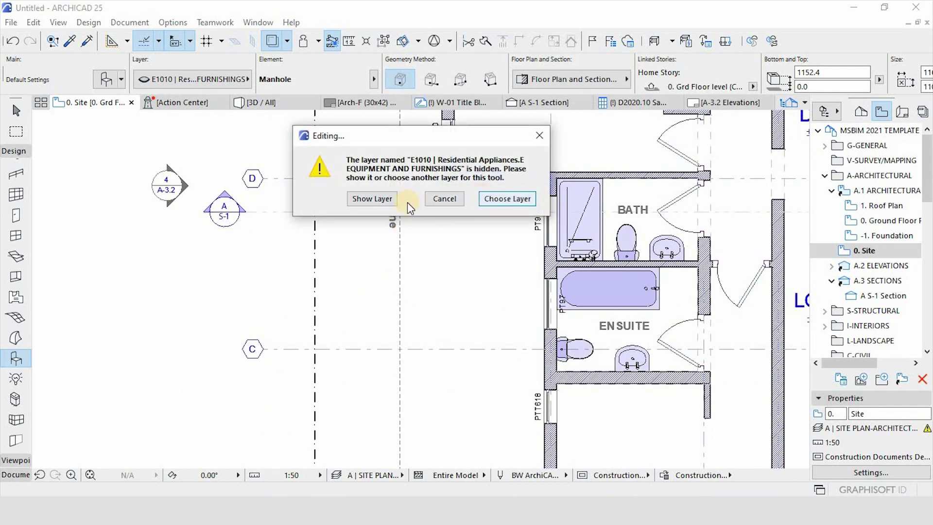
{"action": "left_click", "coordinate": [504, 199]}
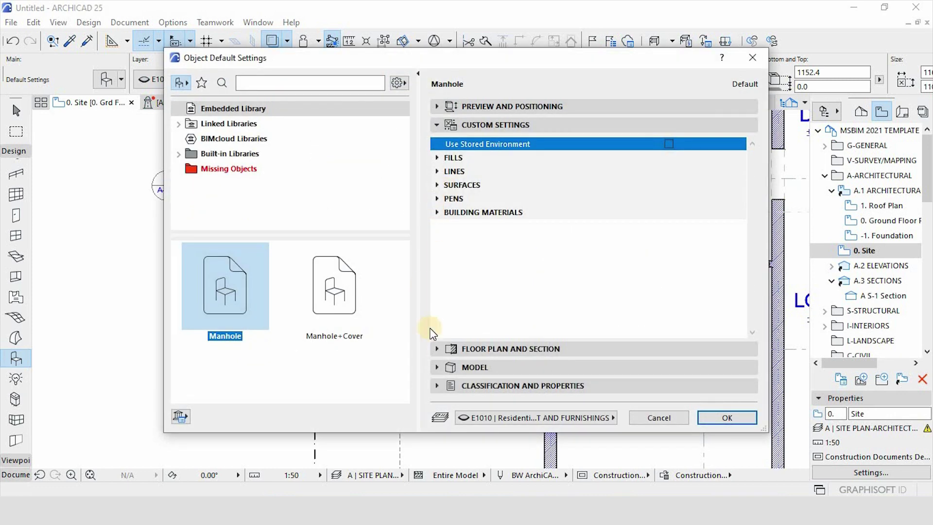
{"action": "left_click", "coordinate": [506, 416]}
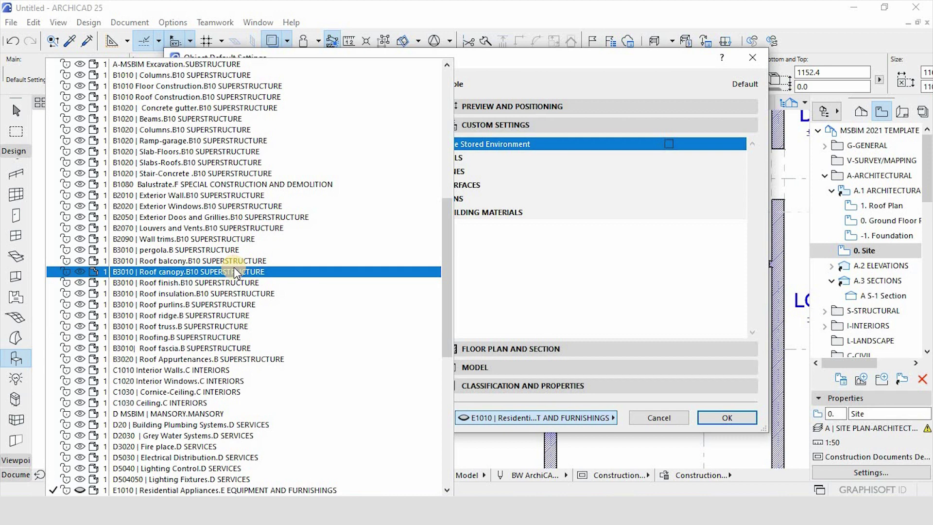
{"action": "scroll", "coordinate": [234, 272], "scroll_direction": "down", "scroll_amount": 4}
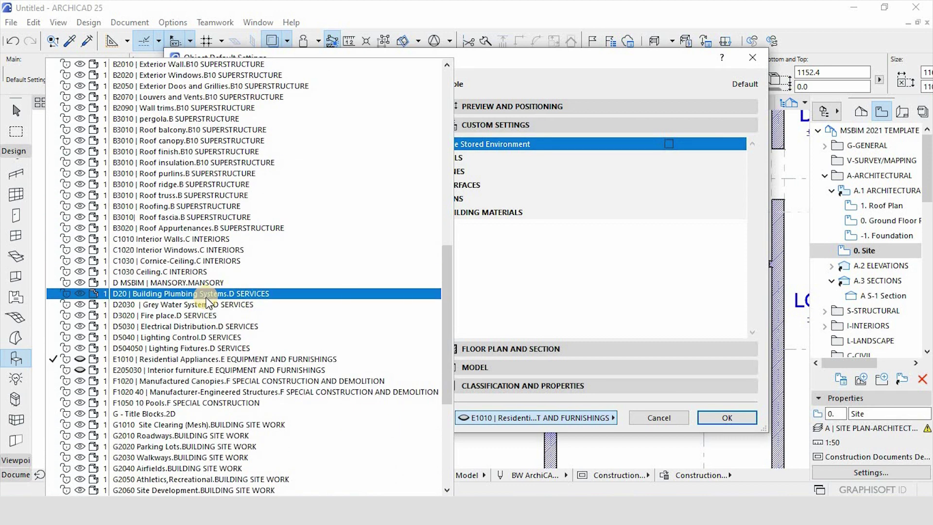
{"action": "left_click", "coordinate": [206, 295]}
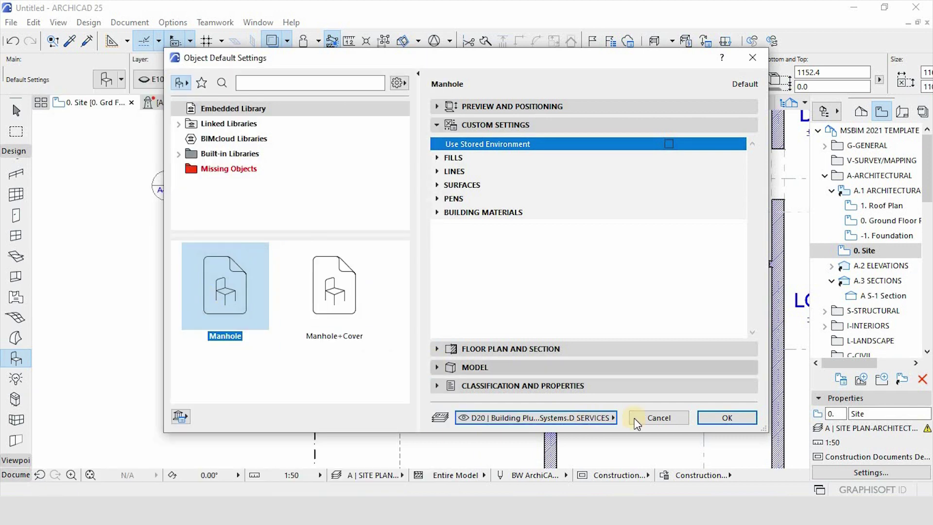
{"action": "left_click", "coordinate": [724, 419]}
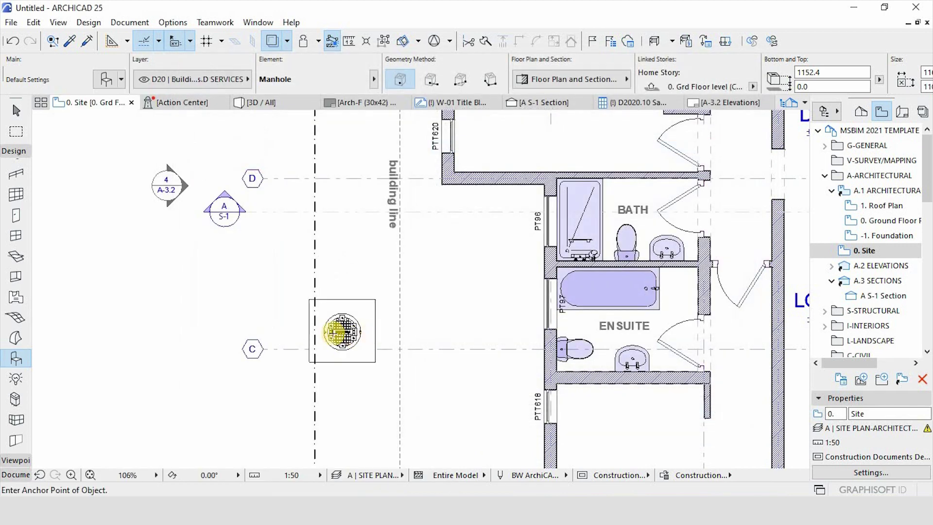
Move the manhole from the plot boundary onto the building line outside the bath and ensuite.
{"action": "left_click", "coordinate": [311, 328]}
{"action": "left_click", "coordinate": [342, 333]}
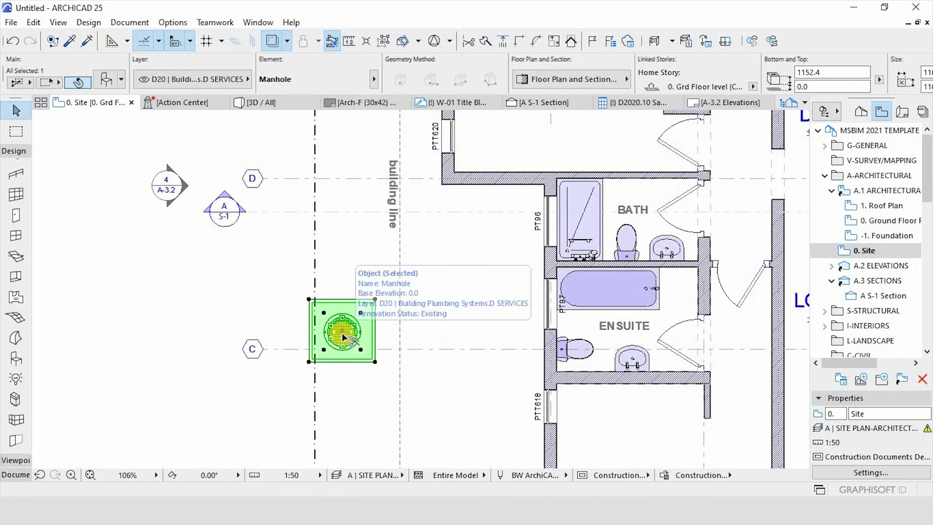
{"action": "left_click", "coordinate": [342, 332]}
{"action": "scroll", "coordinate": [477, 358], "scroll_direction": "down", "scroll_amount": 2}
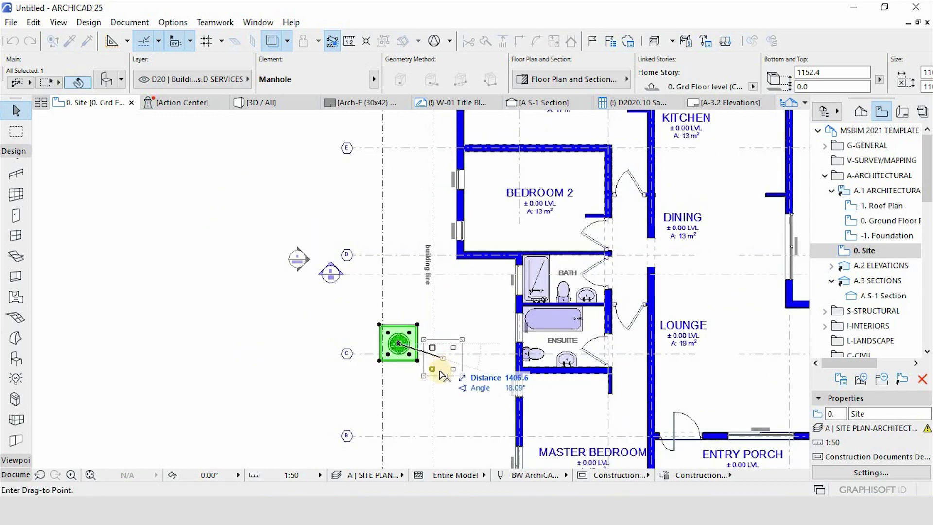
{"action": "left_click", "coordinate": [431, 329]}
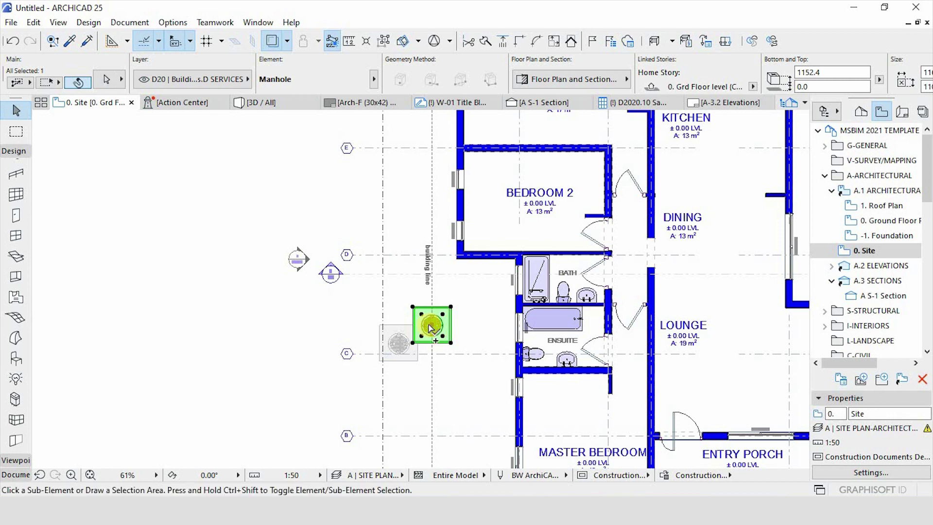
Copy the manhole to the plot corner marked D, diagonally outside Bedroom 3.
{"action": "key", "text": "ctrl+shift+d"}
{"action": "left_click", "coordinate": [432, 326]}
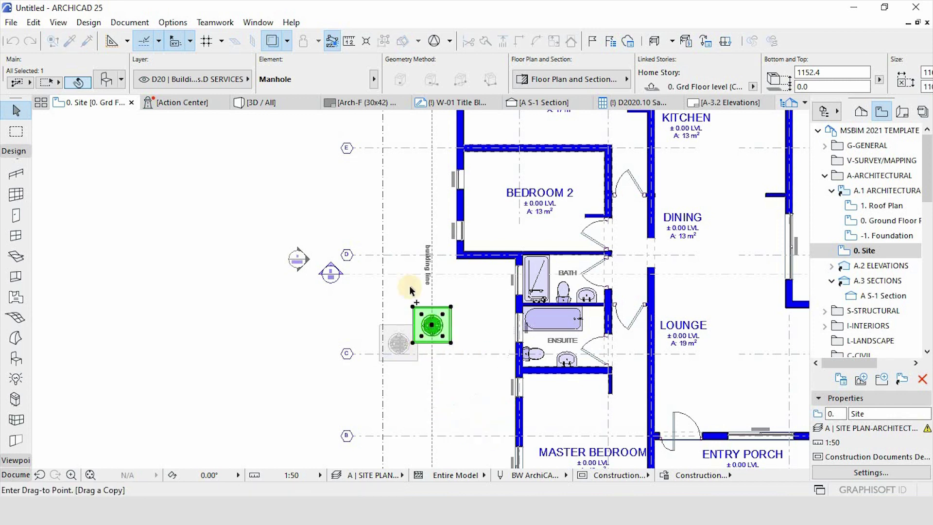
{"action": "scroll", "coordinate": [408, 235], "scroll_direction": "down", "scroll_amount": 3}
{"action": "scroll", "coordinate": [427, 233], "scroll_direction": "up", "scroll_amount": 4}
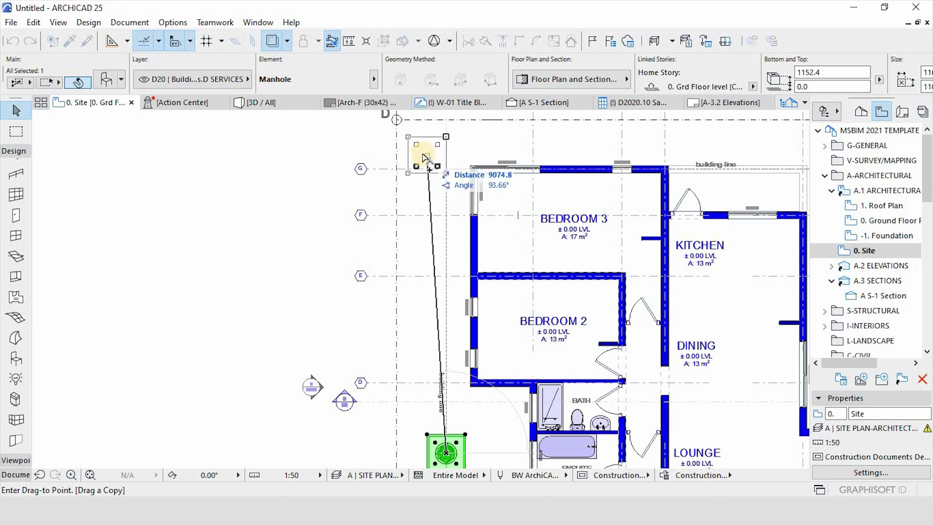
{"action": "key", "text": "Escape"}
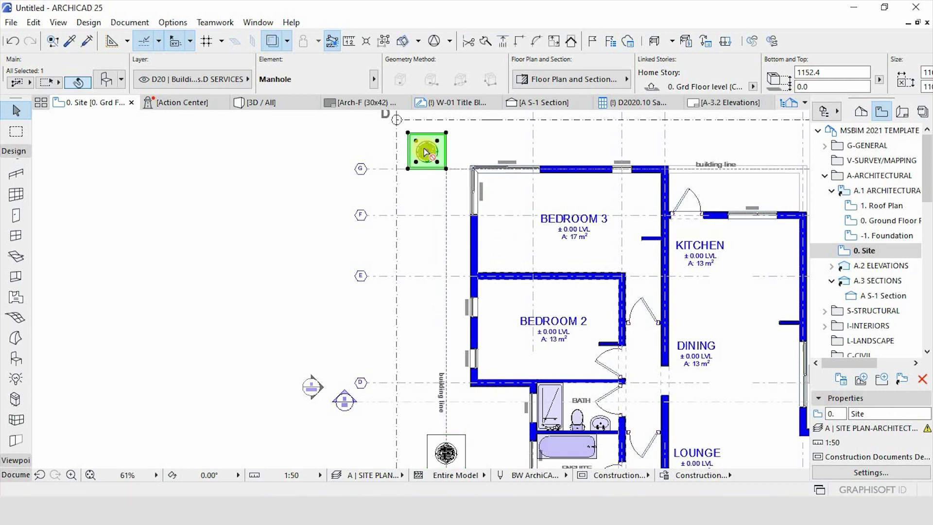
Copy the corner manhole to the strip between the plot boundary and the building line outside the kitchen.
{"action": "key", "text": "ctrl+shift+d"}
{"action": "left_click", "coordinate": [387, 159]}
{"action": "scroll", "coordinate": [490, 141], "scroll_direction": "down", "scroll_amount": 2}
{"action": "scroll", "coordinate": [600, 159], "scroll_direction": "up", "scroll_amount": 3}
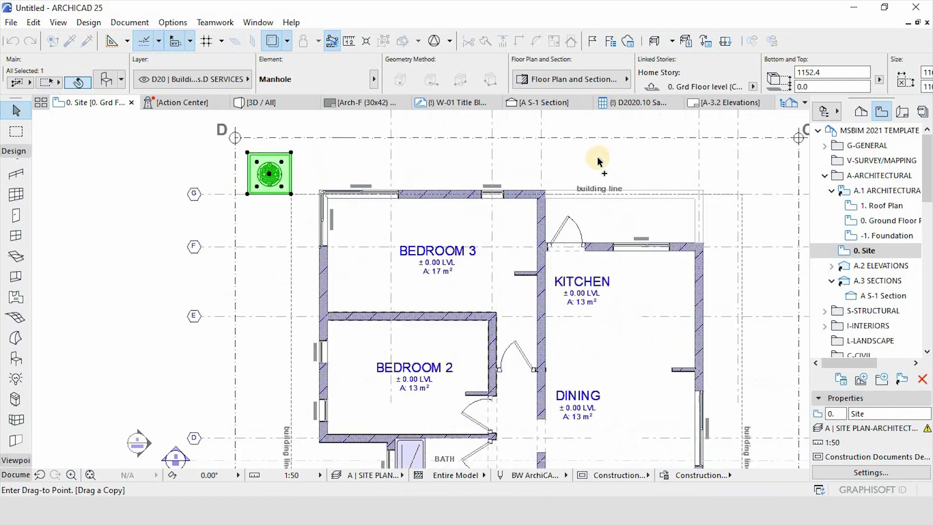
{"action": "left_click", "coordinate": [611, 170]}
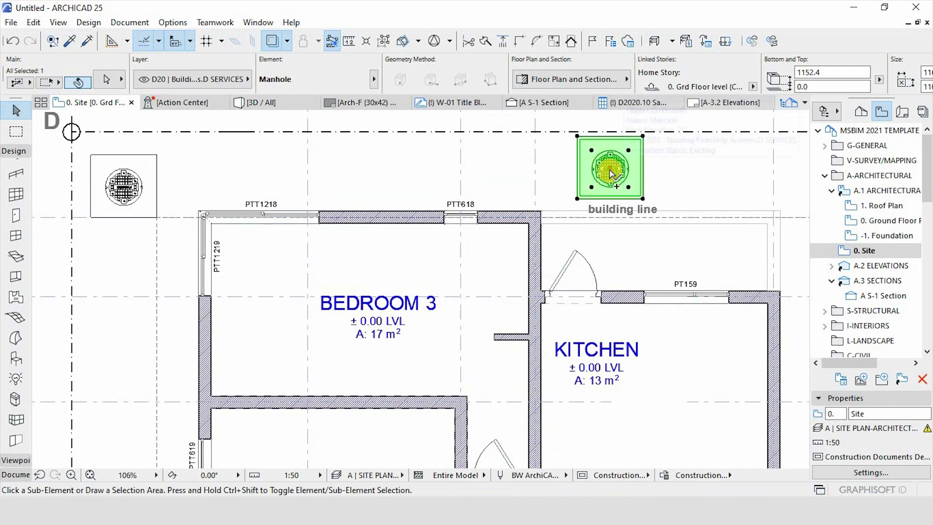
Copy the kitchen-side manhole to the outer corner of the master bedroom, just beyond gridline A, and deselect it.
{"action": "key", "text": "ctrl+shift+d"}
{"action": "left_click", "coordinate": [610, 171]}
{"action": "scroll", "coordinate": [610, 166], "scroll_direction": "down", "scroll_amount": 5}
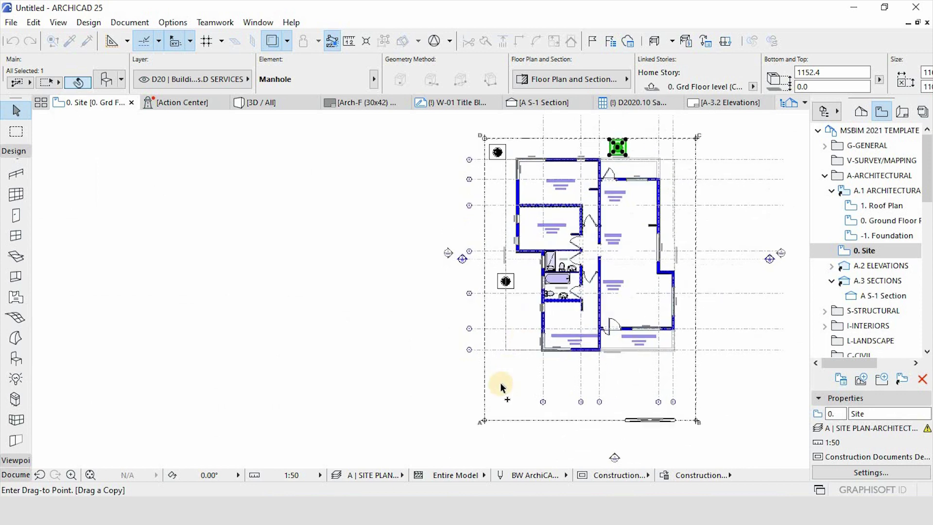
{"action": "scroll", "coordinate": [500, 384], "scroll_direction": "up", "scroll_amount": 3}
{"action": "scroll", "coordinate": [500, 367], "scroll_direction": "up", "scroll_amount": 3}
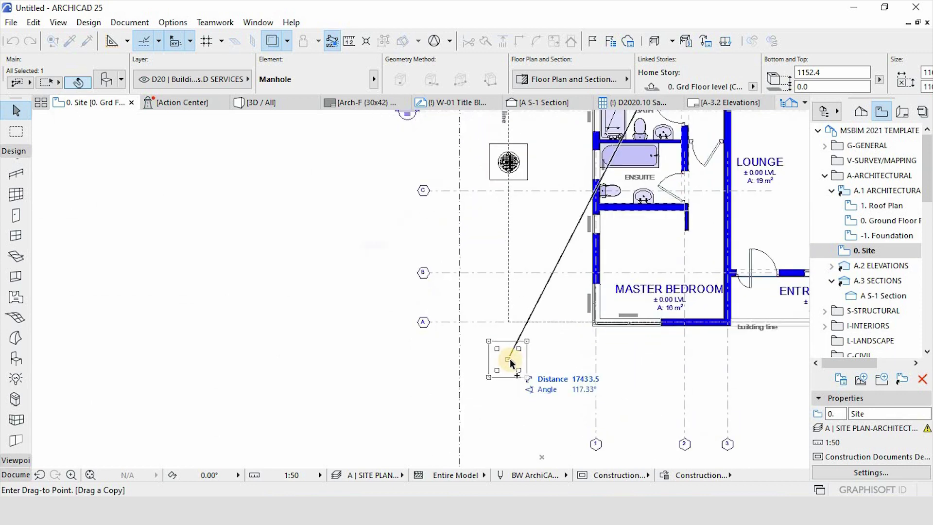
{"action": "left_click", "coordinate": [508, 360]}
{"action": "scroll", "coordinate": [504, 285], "scroll_direction": "down", "scroll_amount": 3}
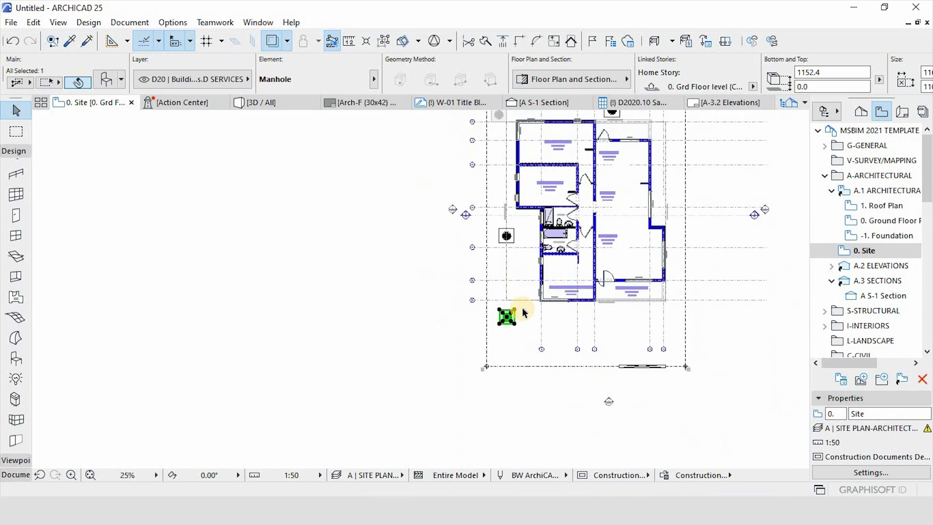
{"action": "left_click", "coordinate": [524, 308]}
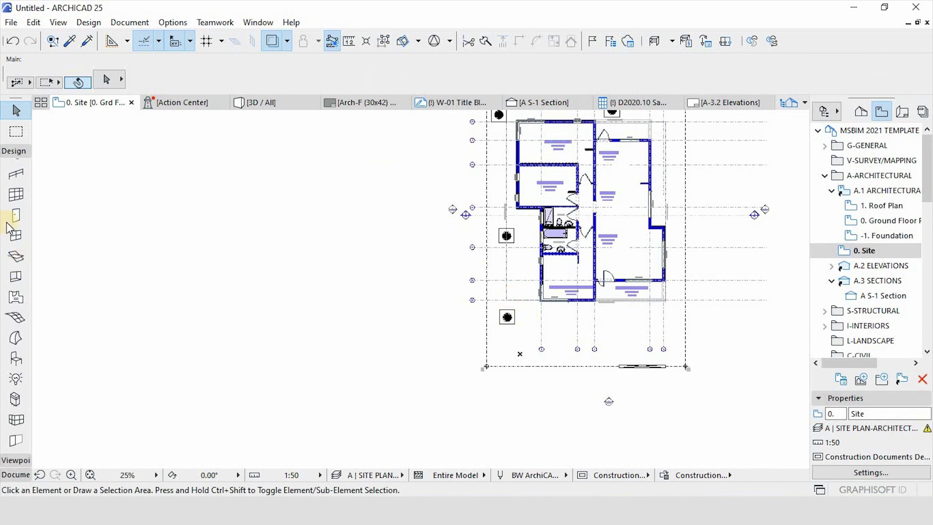
Start the Polyline tool and set its line type to the Arrow symbol line.
{"action": "left_click", "coordinate": [15, 153]}
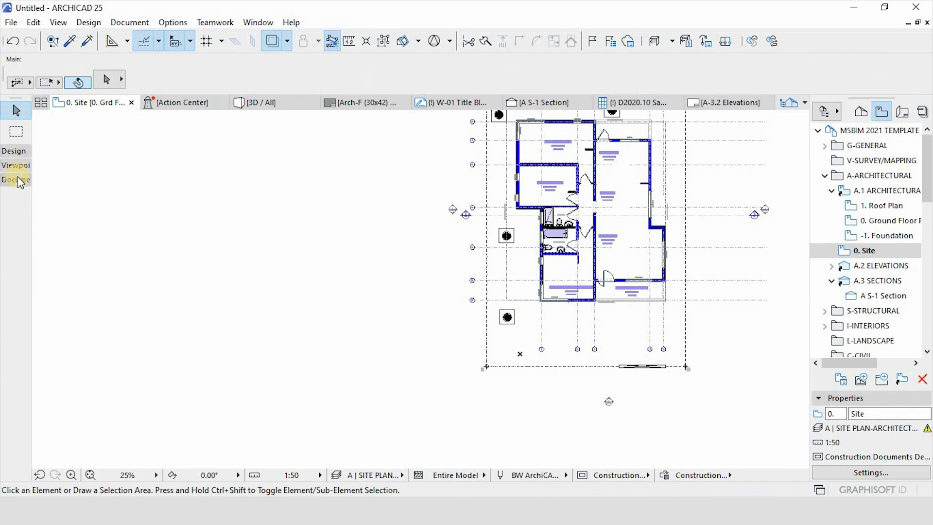
{"action": "left_click", "coordinate": [18, 180]}
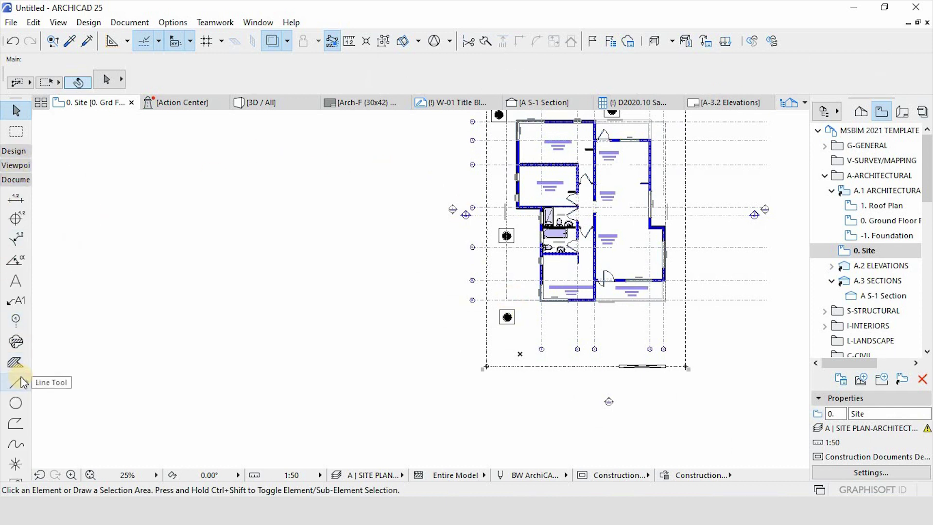
{"action": "left_click", "coordinate": [17, 421]}
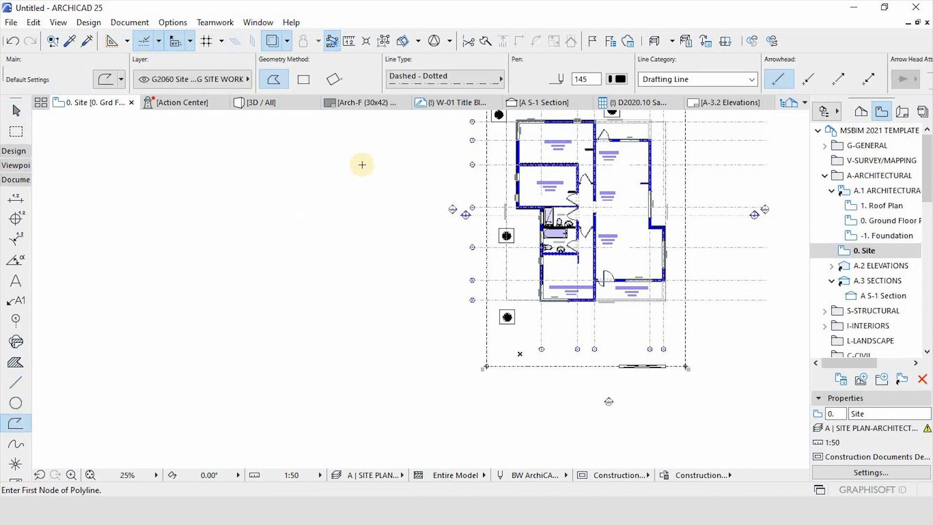
{"action": "left_click", "coordinate": [438, 80]}
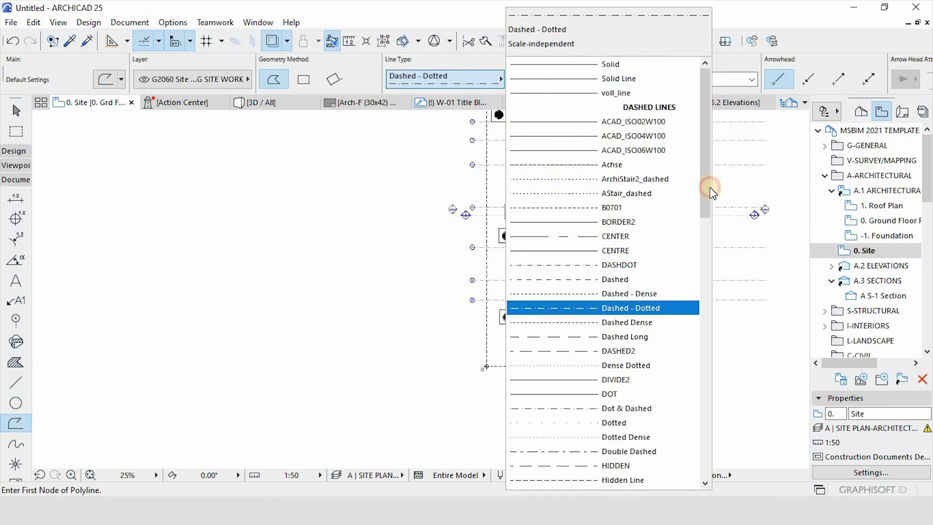
{"action": "scroll", "coordinate": [711, 191], "scroll_direction": "down", "scroll_amount": 10}
{"action": "left_click", "coordinate": [613, 222]}
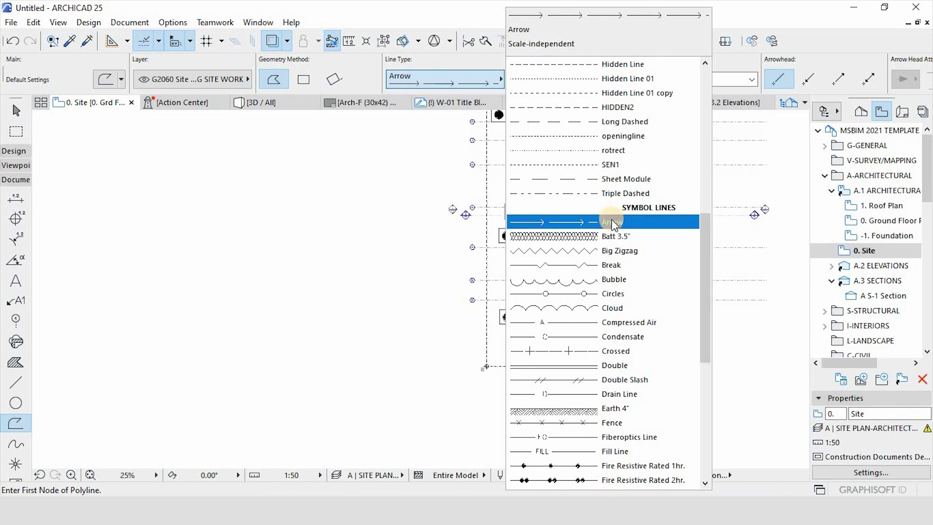
Draw an arrow polyline from the kitchen's outer wall through the kitchen-side manhole to the manhole at plot corner D.
{"action": "scroll", "coordinate": [545, 365], "scroll_direction": "down", "scroll_amount": 3}
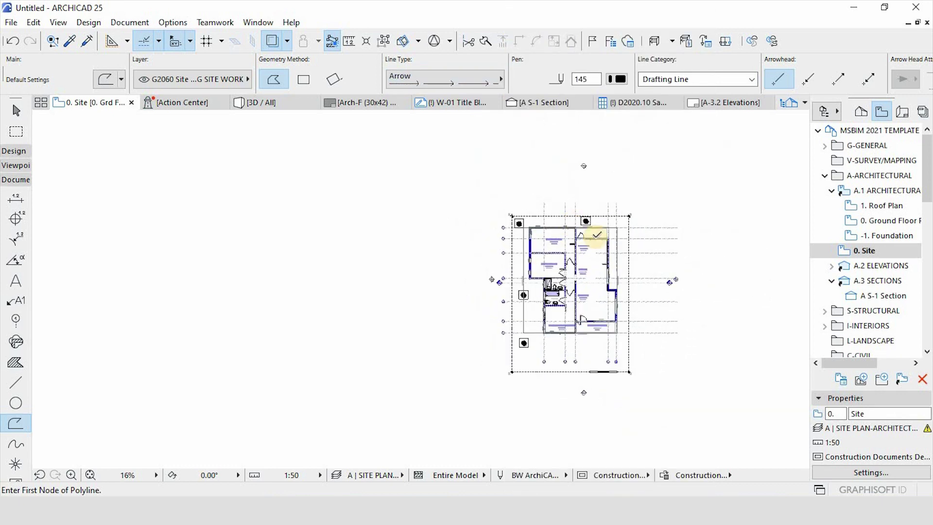
{"action": "scroll", "coordinate": [594, 232], "scroll_direction": "up", "scroll_amount": 5}
{"action": "scroll", "coordinate": [574, 218], "scroll_direction": "up", "scroll_amount": 4}
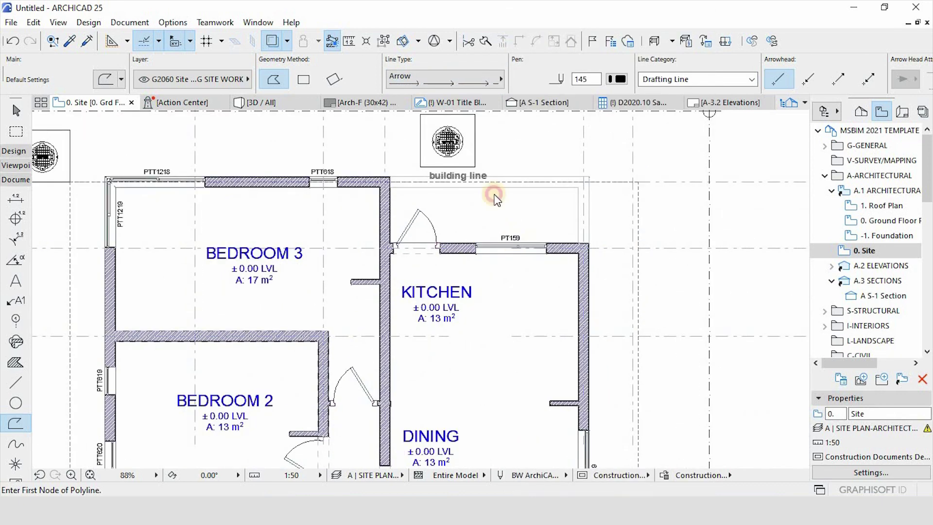
{"action": "left_click", "coordinate": [495, 199]}
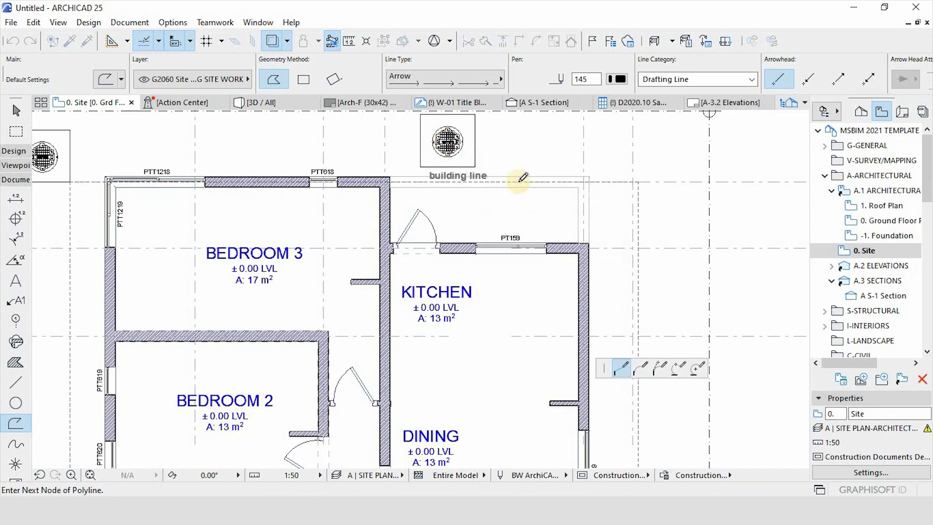
{"action": "scroll", "coordinate": [344, 239], "scroll_direction": "down", "scroll_amount": 4}
{"action": "scroll", "coordinate": [287, 198], "scroll_direction": "up", "scroll_amount": 5}
{"action": "left_click", "coordinate": [291, 202]}
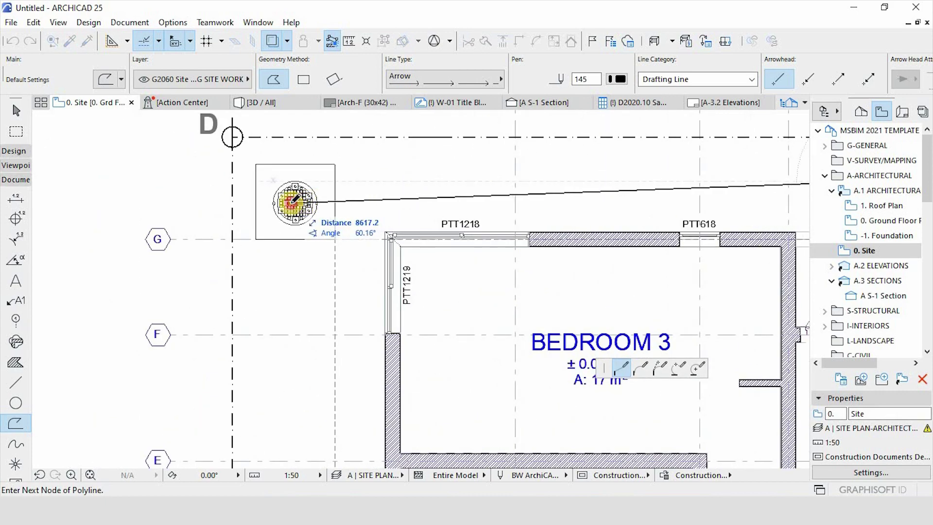
Continue the polyline through the manholes outside the ensuite and master bedroom, finishing it just short of the boundary near plot corner A.
{"action": "scroll", "coordinate": [431, 381], "scroll_direction": "down", "scroll_amount": 4}
{"action": "scroll", "coordinate": [427, 312], "scroll_direction": "up", "scroll_amount": 4}
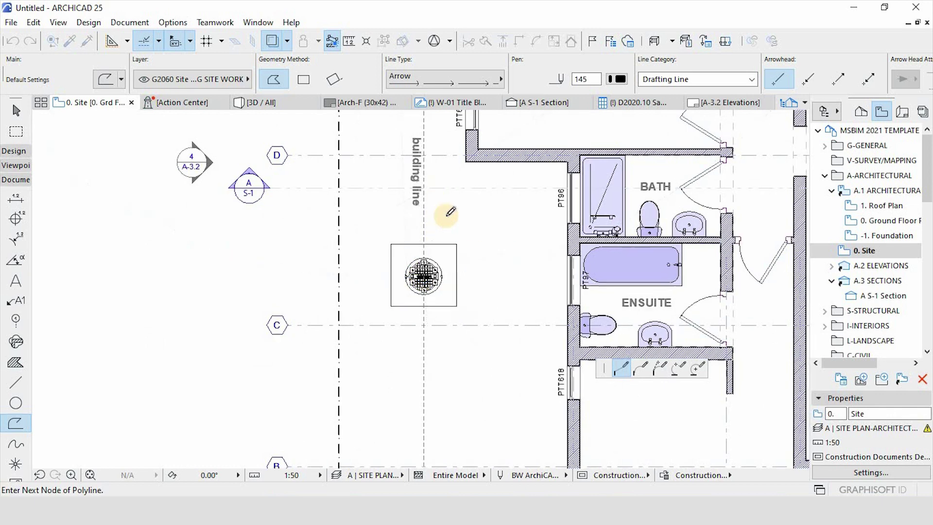
{"action": "scroll", "coordinate": [424, 276], "scroll_direction": "down", "scroll_amount": 4}
{"action": "scroll", "coordinate": [437, 312], "scroll_direction": "up", "scroll_amount": 4}
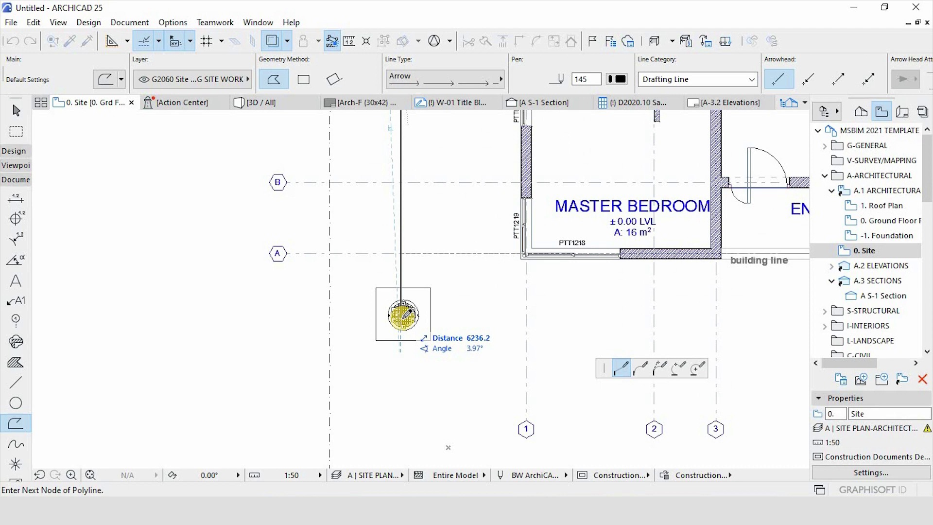
{"action": "scroll", "coordinate": [427, 246], "scroll_direction": "down", "scroll_amount": 2}
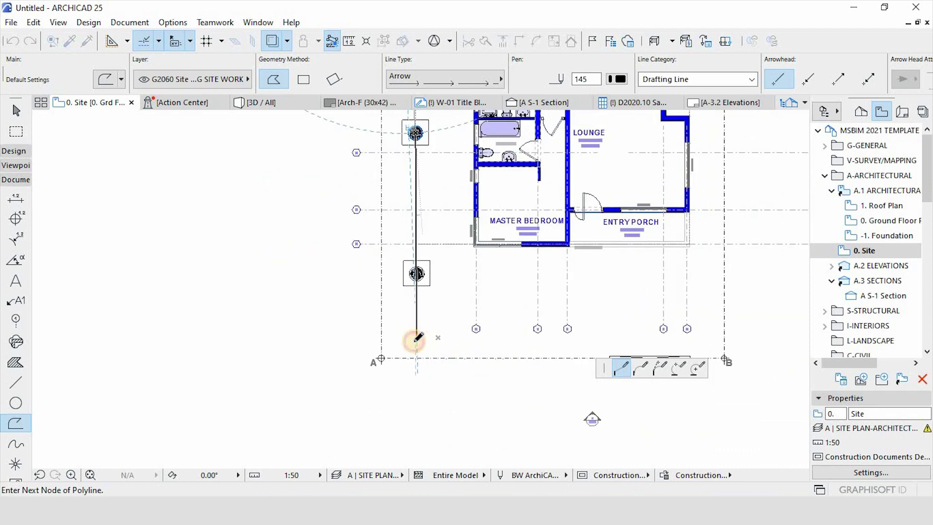
{"action": "double_click", "coordinate": [418, 337]}
{"action": "scroll", "coordinate": [424, 333], "scroll_direction": "up", "scroll_amount": 3}
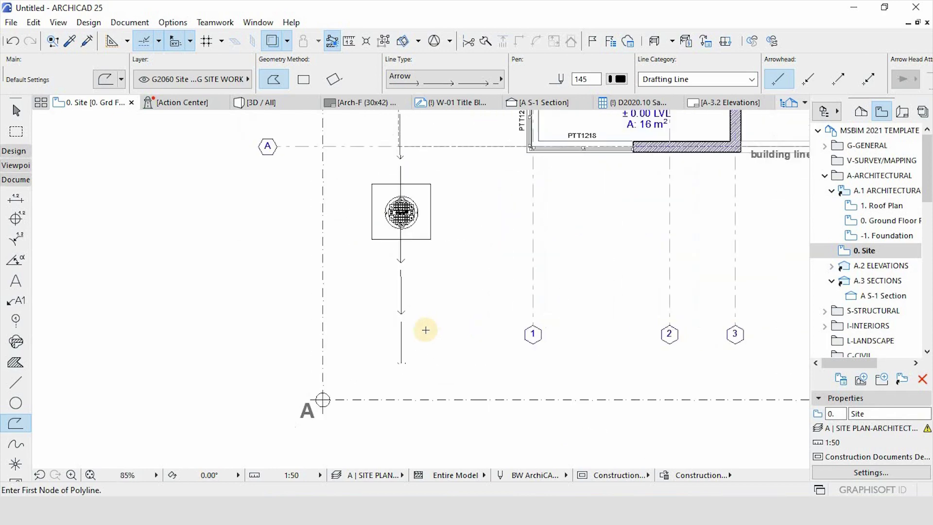
Draw an arrow polyline from the bath's outer wall at window PT96 to the centre of the manhole outside the ensuite.
{"action": "scroll", "coordinate": [428, 323], "scroll_direction": "down", "scroll_amount": 3}
{"action": "scroll", "coordinate": [444, 194], "scroll_direction": "up", "scroll_amount": 5}
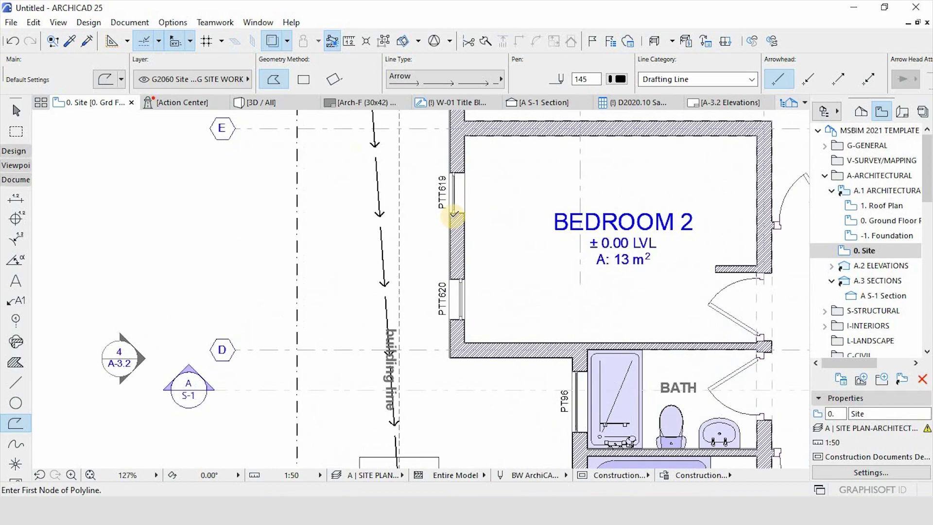
{"action": "scroll", "coordinate": [475, 185], "scroll_direction": "down", "scroll_amount": 3}
{"action": "scroll", "coordinate": [515, 276], "scroll_direction": "up", "scroll_amount": 3}
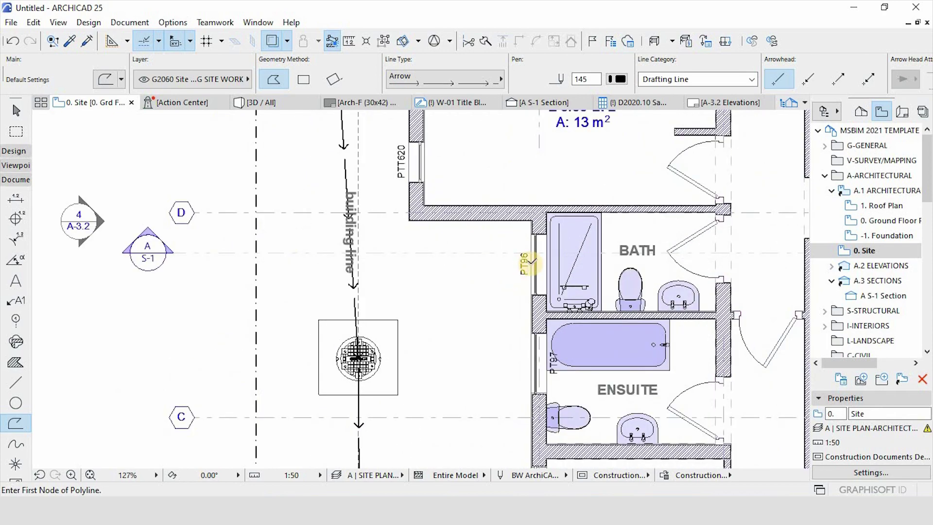
{"action": "left_click", "coordinate": [530, 263]}
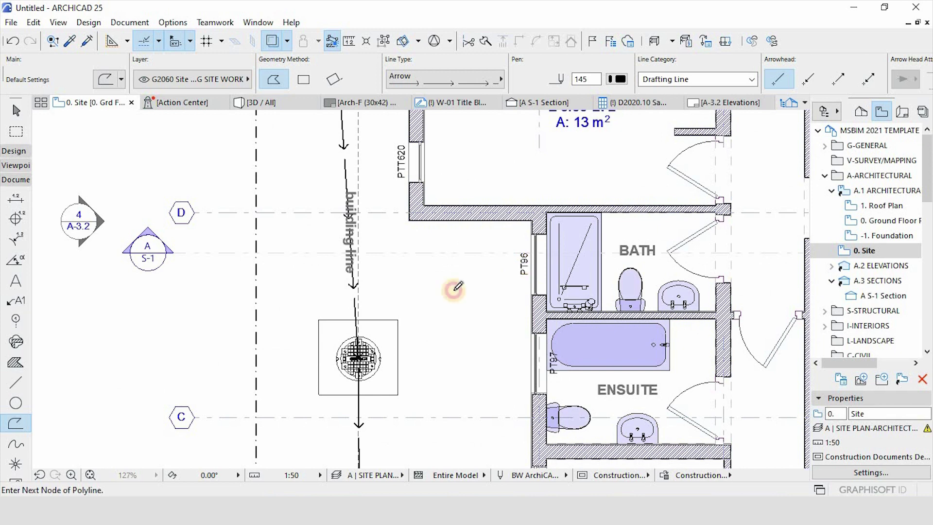
{"action": "double_click", "coordinate": [359, 359]}
Draw an arrow polyline from the ensuite's outer wall behind the toilet to the same manhole, and exit the Polyline tool.
{"action": "scroll", "coordinate": [527, 337], "scroll_direction": "down", "scroll_amount": 3}
{"action": "scroll", "coordinate": [557, 330], "scroll_direction": "up", "scroll_amount": 4}
{"action": "left_click", "coordinate": [555, 341]}
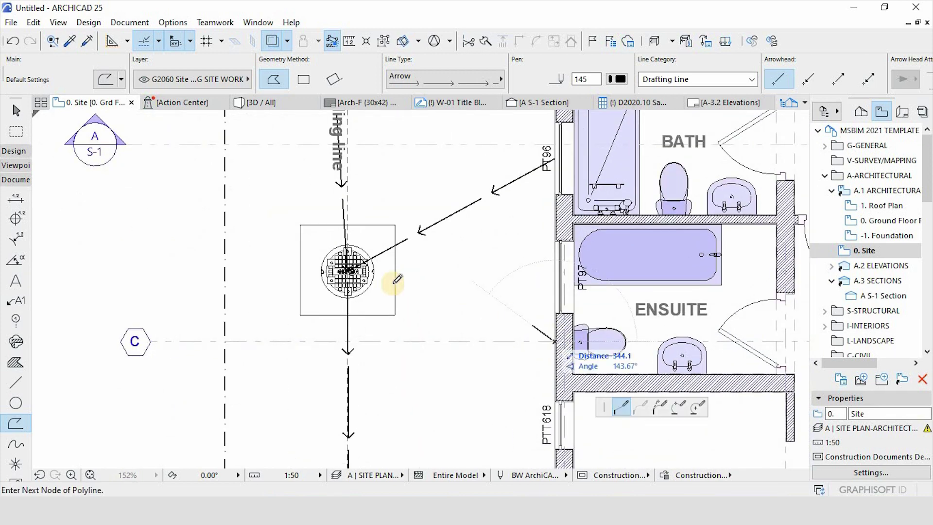
{"action": "double_click", "coordinate": [349, 270]}
{"action": "scroll", "coordinate": [462, 360], "scroll_direction": "down", "scroll_amount": 3}
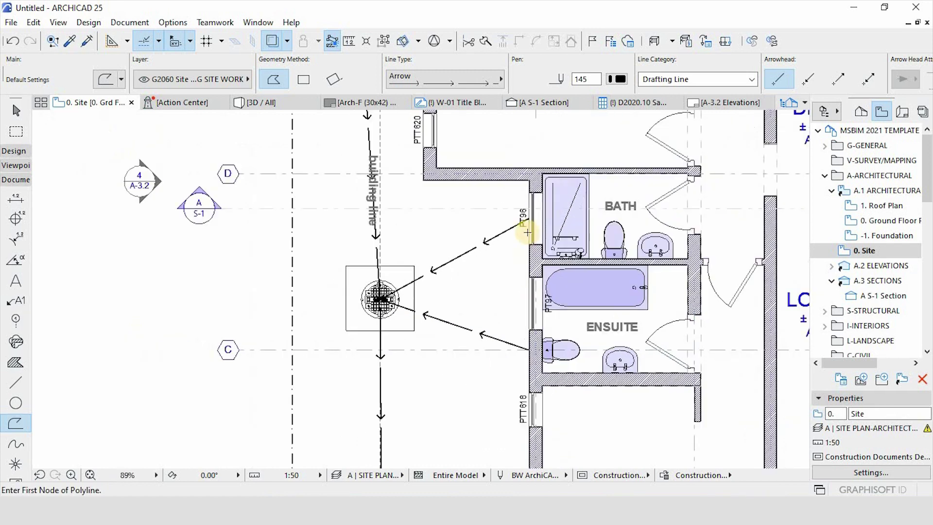
{"action": "scroll", "coordinate": [525, 248], "scroll_direction": "down", "scroll_amount": 7}
{"action": "key", "text": "Escape"}
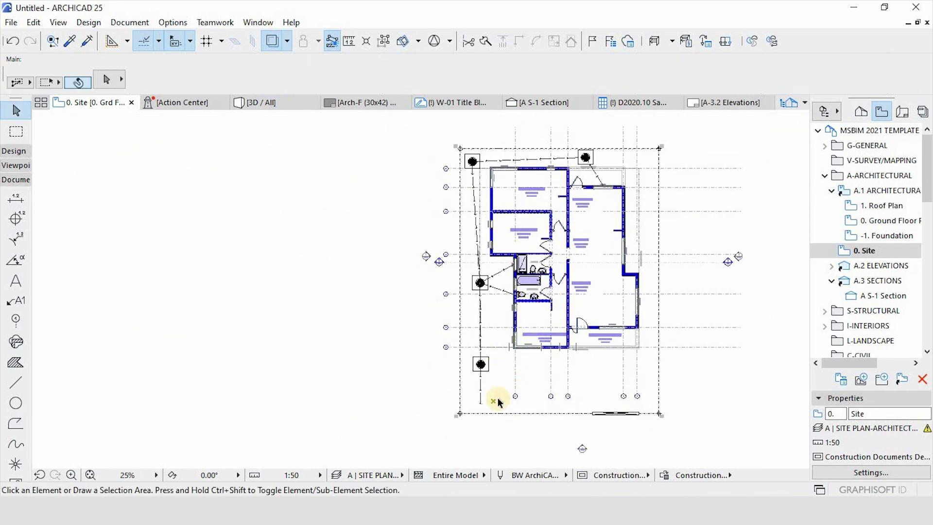
Place a text block reading "To Conservancy Tank" beside the end of the drain line near plot corner A.
{"action": "scroll", "coordinate": [496, 398], "scroll_direction": "up", "scroll_amount": 5}
{"action": "scroll", "coordinate": [452, 304], "scroll_direction": "down", "scroll_amount": 1}
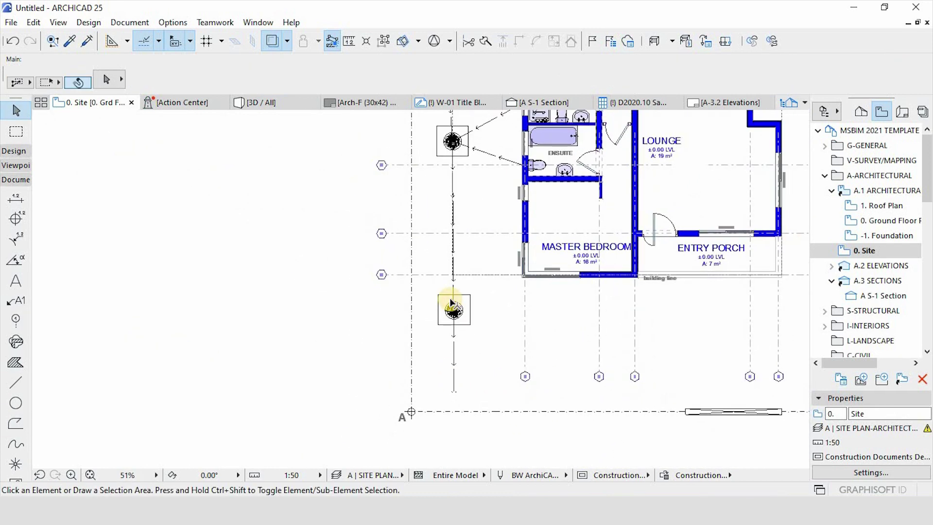
{"action": "scroll", "coordinate": [460, 388], "scroll_direction": "up", "scroll_amount": 5}
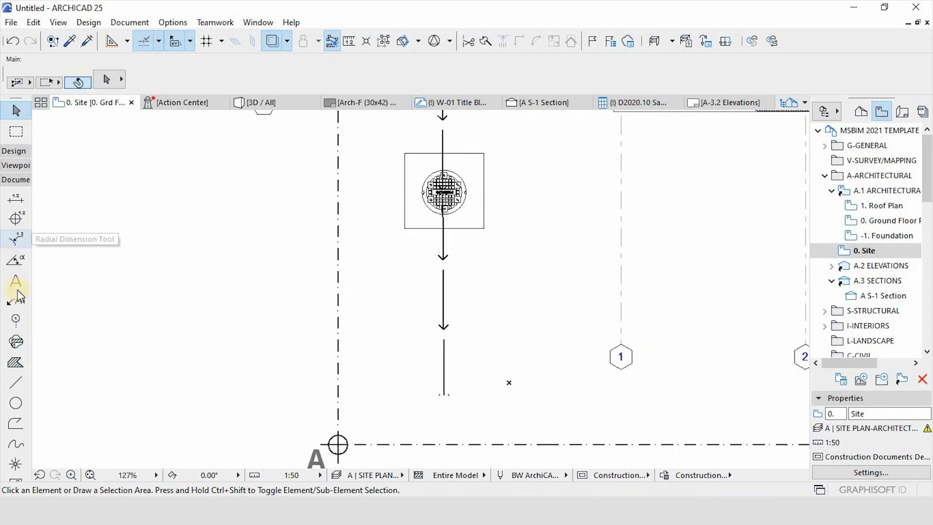
{"action": "scroll", "coordinate": [316, 233], "scroll_direction": "down", "scroll_amount": 4}
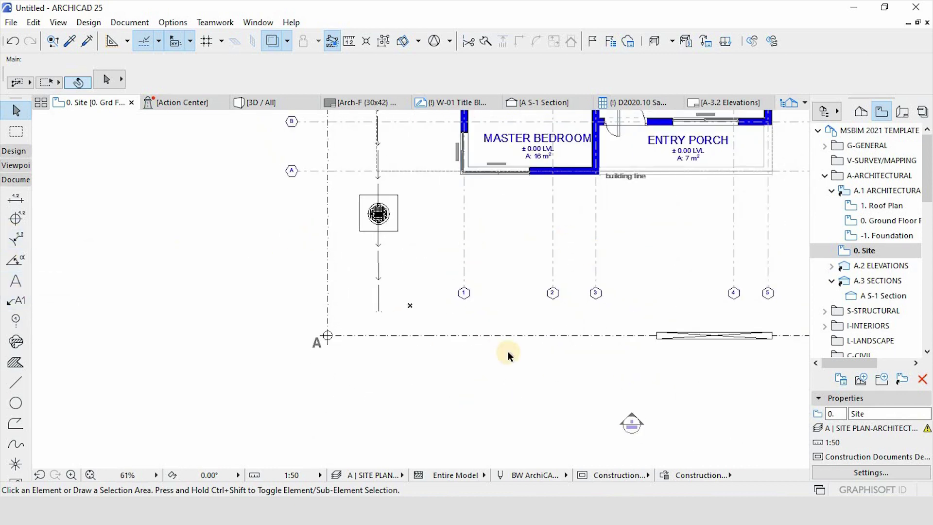
{"action": "scroll", "coordinate": [517, 371], "scroll_direction": "down", "scroll_amount": 3}
{"action": "scroll", "coordinate": [445, 327], "scroll_direction": "up", "scroll_amount": 3}
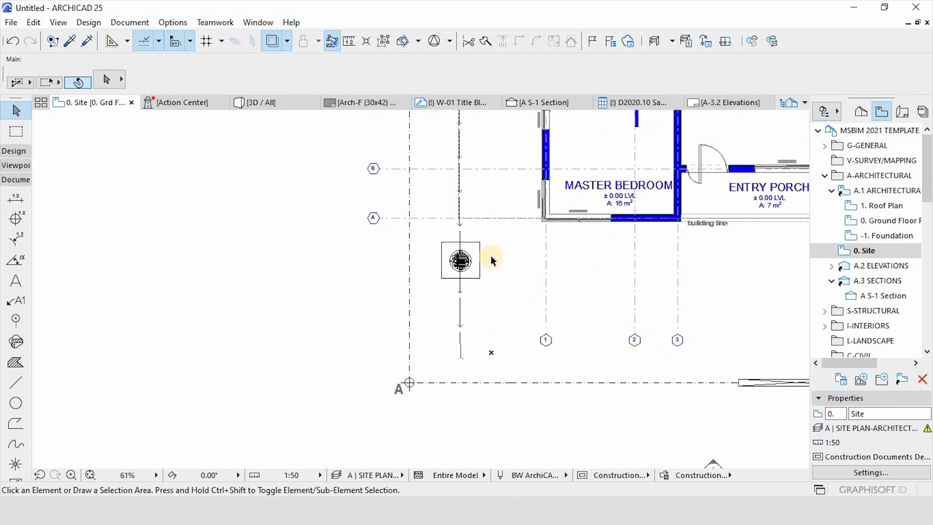
{"action": "left_click", "coordinate": [16, 281]}
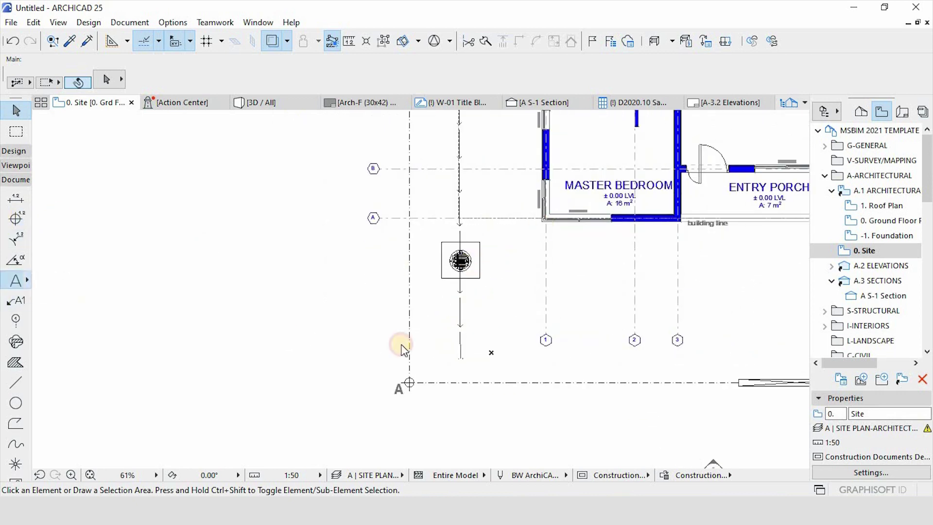
{"action": "scroll", "coordinate": [491, 352], "scroll_direction": "up", "scroll_amount": 3}
{"action": "left_click", "coordinate": [429, 301]}
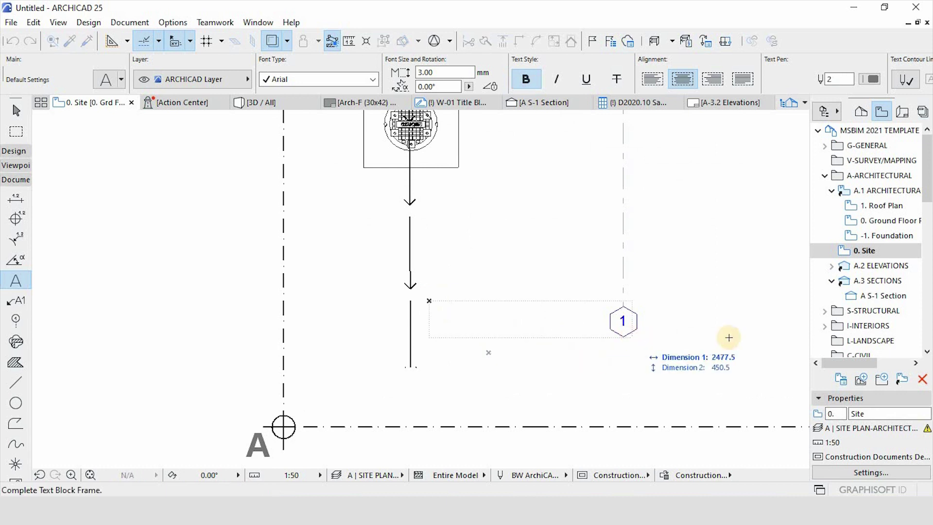
{"action": "left_click", "coordinate": [740, 337]}
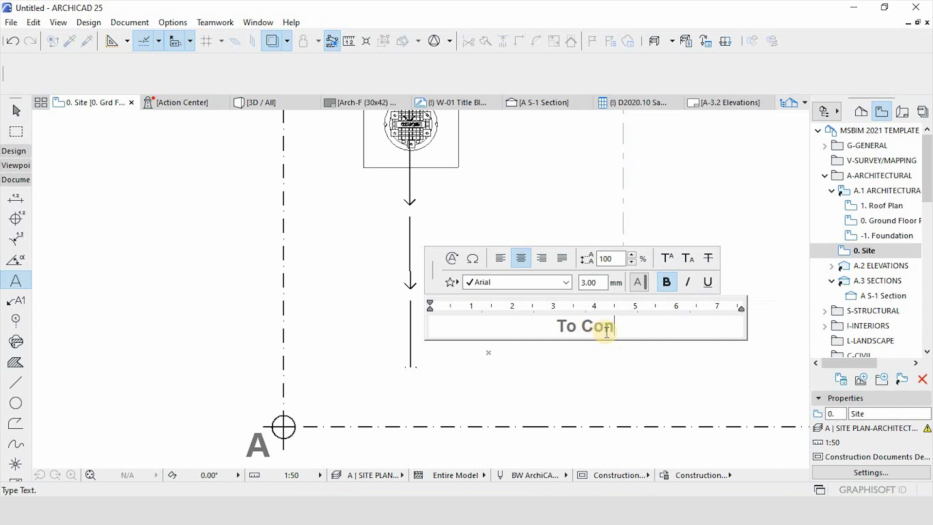
{"action": "type", "text": "rvancy"}
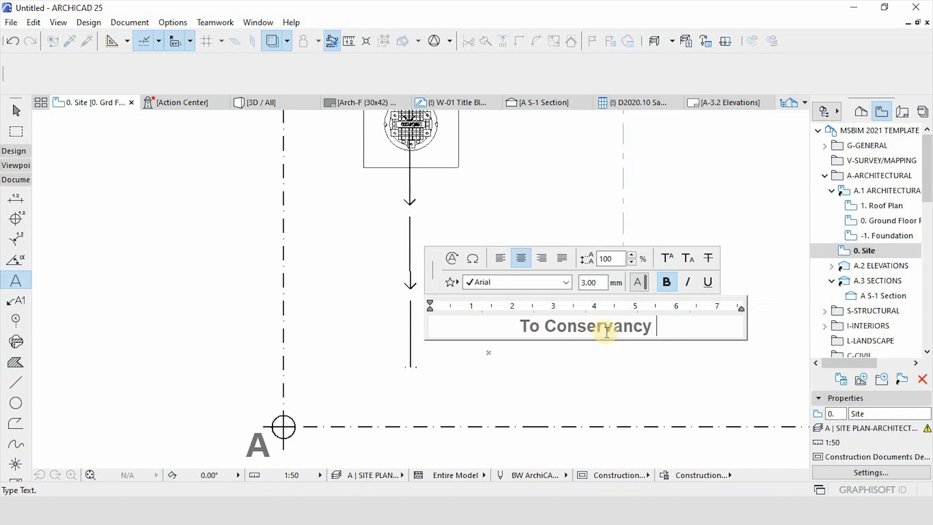
{"action": "type", "text": " Tank"}
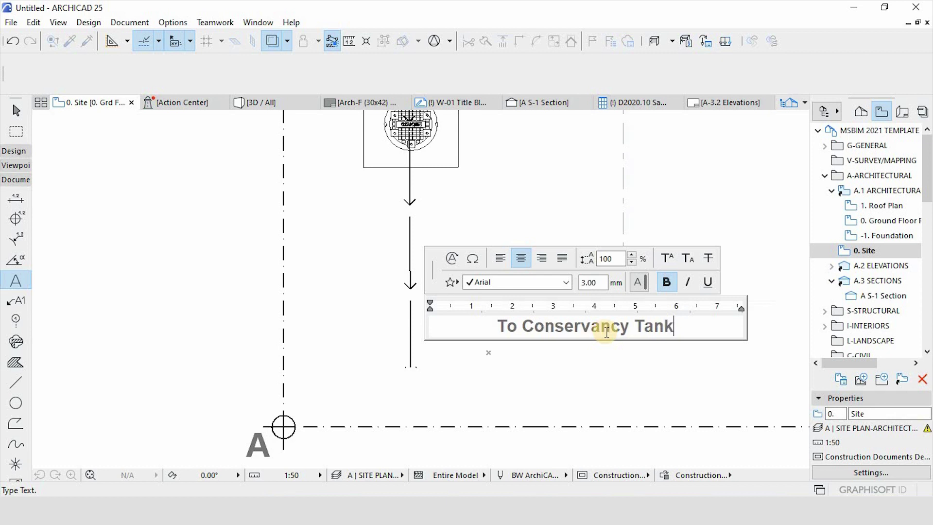
{"action": "left_click", "coordinate": [680, 377]}
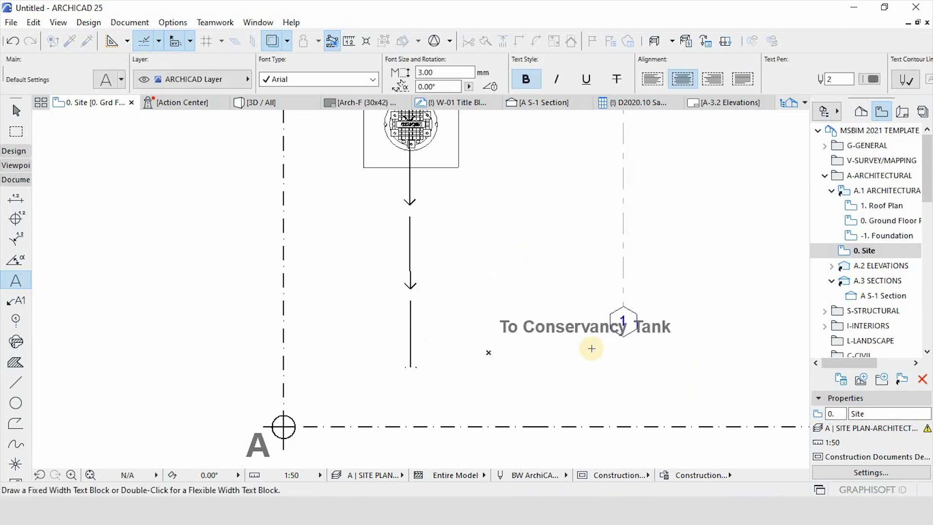
{"action": "key", "text": "Escape"}
Rotate the "To Conservancy Tank" text 90° about its centre so it reads upward.
{"action": "left_click", "coordinate": [578, 331]}
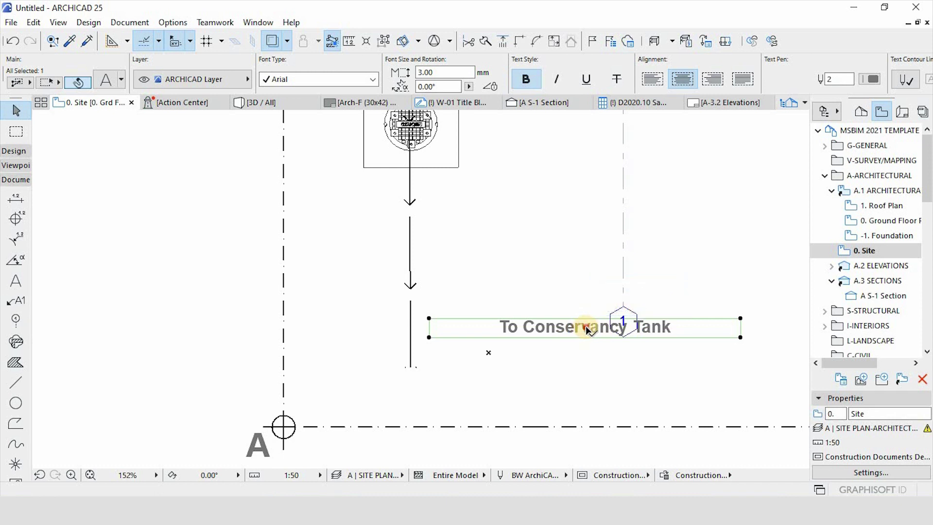
{"action": "left_click", "coordinate": [585, 327]}
{"action": "left_click", "coordinate": [641, 368]}
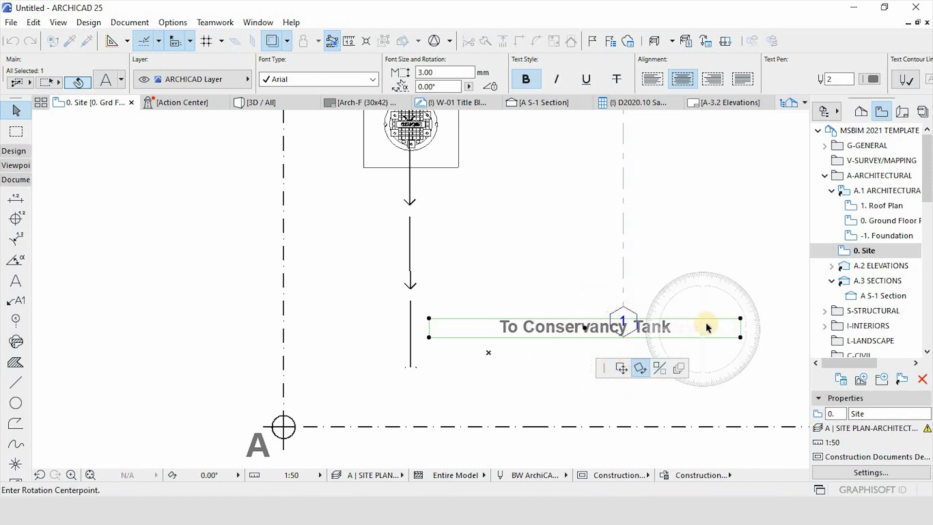
{"action": "left_click", "coordinate": [585, 329]}
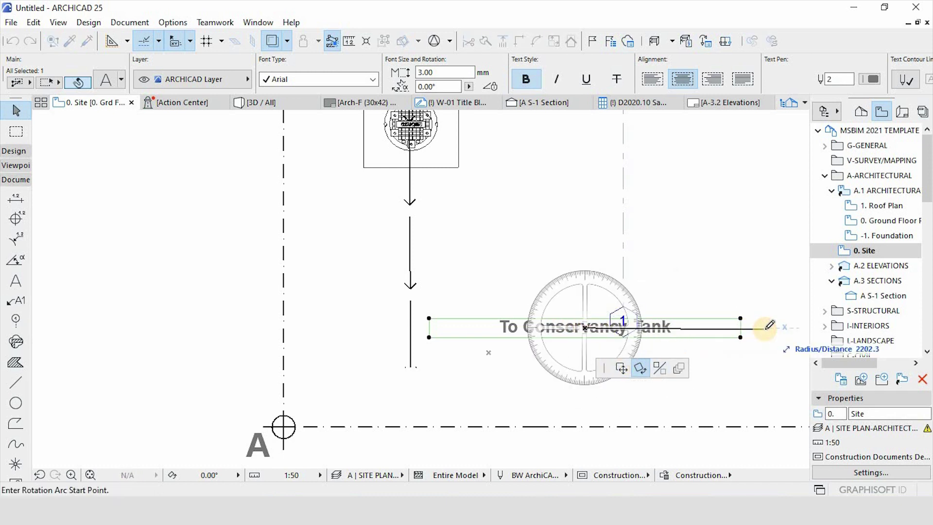
{"action": "left_click", "coordinate": [778, 327]}
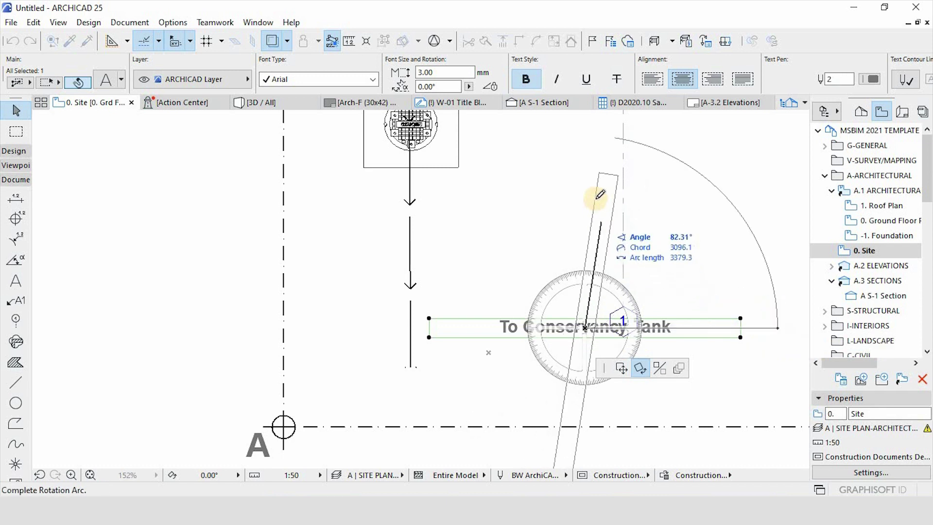
{"action": "left_click", "coordinate": [585, 168]}
Move the rotated text next to the drain line just below the master bedroom manhole and deselect it.
{"action": "scroll", "coordinate": [604, 295], "scroll_direction": "up", "scroll_amount": 1}
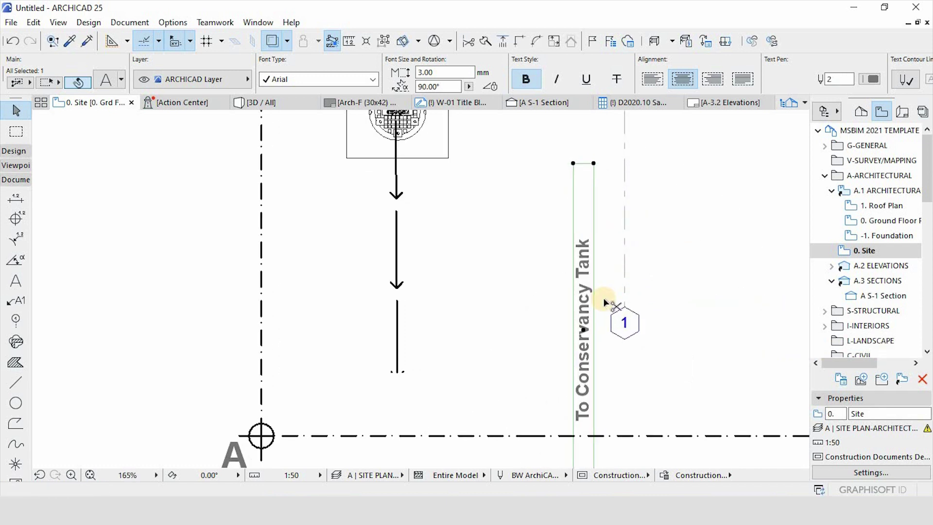
{"action": "left_click", "coordinate": [584, 329]}
{"action": "left_click", "coordinate": [622, 368]}
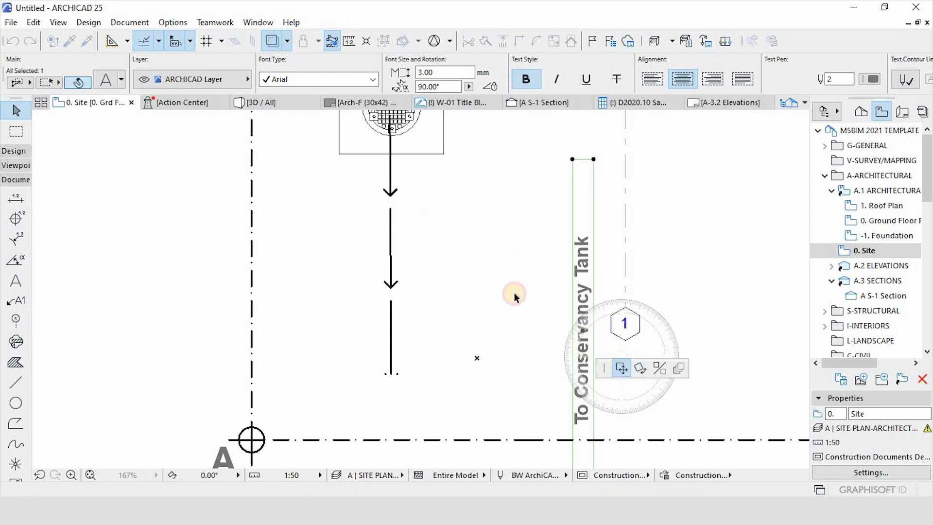
{"action": "left_click", "coordinate": [419, 234]}
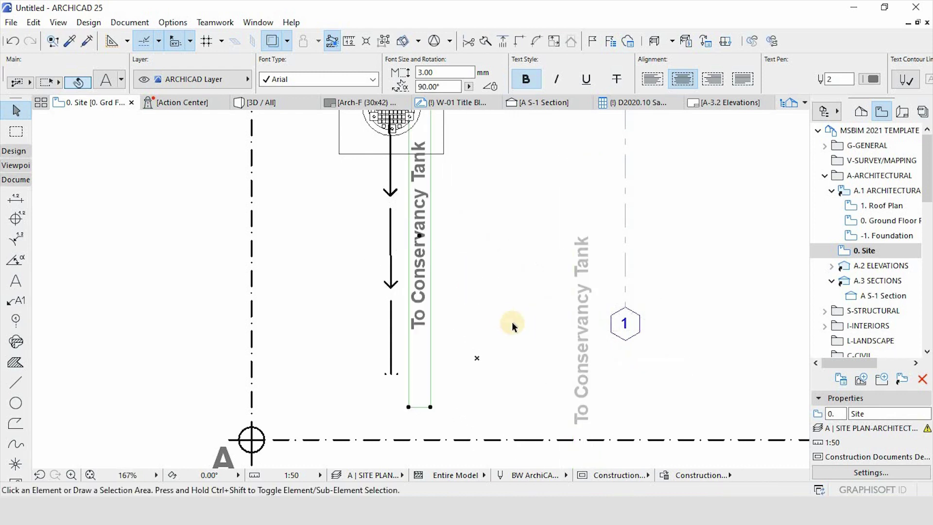
{"action": "left_click", "coordinate": [512, 322]}
Review the drainage lines, manholes and conservancy tank label across the site plan.
{"action": "scroll", "coordinate": [514, 315], "scroll_direction": "down", "scroll_amount": 1}
{"action": "scroll", "coordinate": [516, 311], "scroll_direction": "down", "scroll_amount": 3}
{"action": "scroll", "coordinate": [490, 257], "scroll_direction": "up", "scroll_amount": 3}
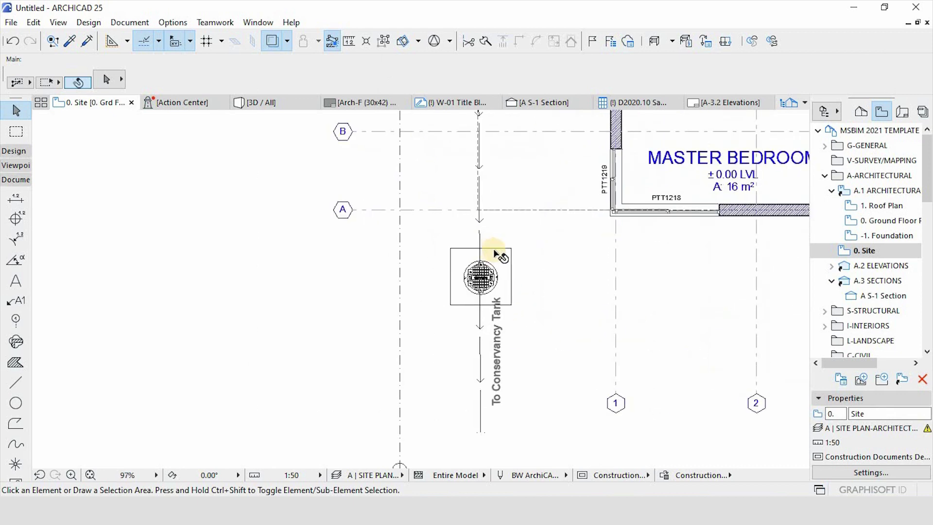
{"action": "scroll", "coordinate": [490, 263], "scroll_direction": "down", "scroll_amount": 3}
{"action": "scroll", "coordinate": [489, 262], "scroll_direction": "down", "scroll_amount": 2}
{"action": "scroll", "coordinate": [496, 265], "scroll_direction": "up", "scroll_amount": 3}
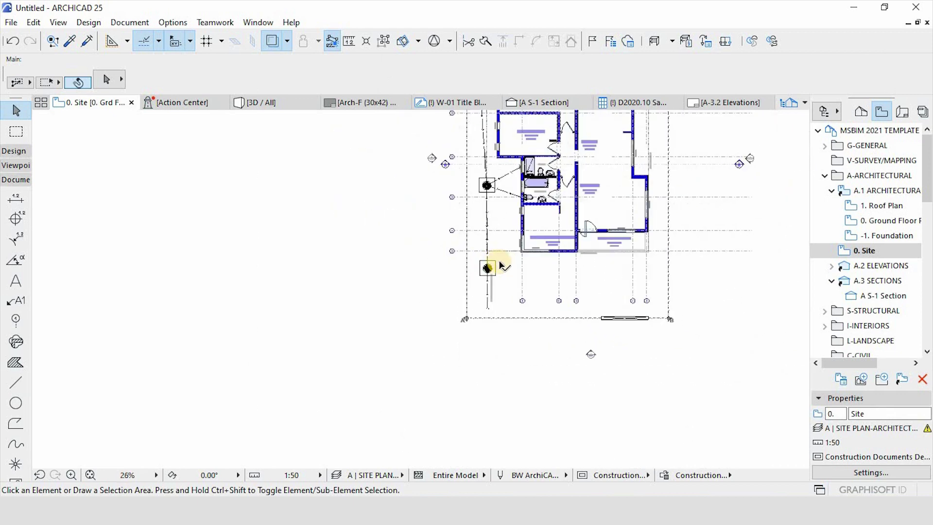
{"action": "scroll", "coordinate": [512, 265], "scroll_direction": "down", "scroll_amount": 4}
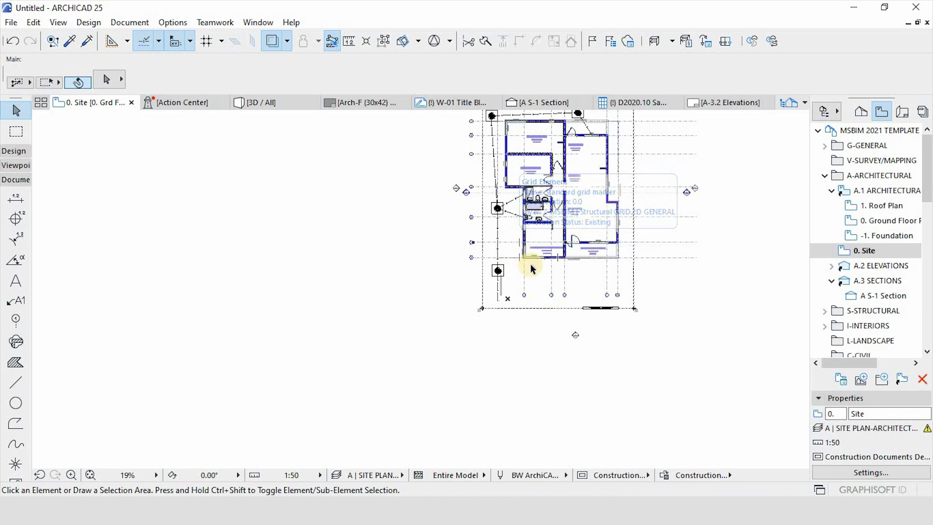
{"action": "scroll", "coordinate": [530, 264], "scroll_direction": "up", "scroll_amount": 4}
{"action": "scroll", "coordinate": [469, 349], "scroll_direction": "up", "scroll_amount": 4}
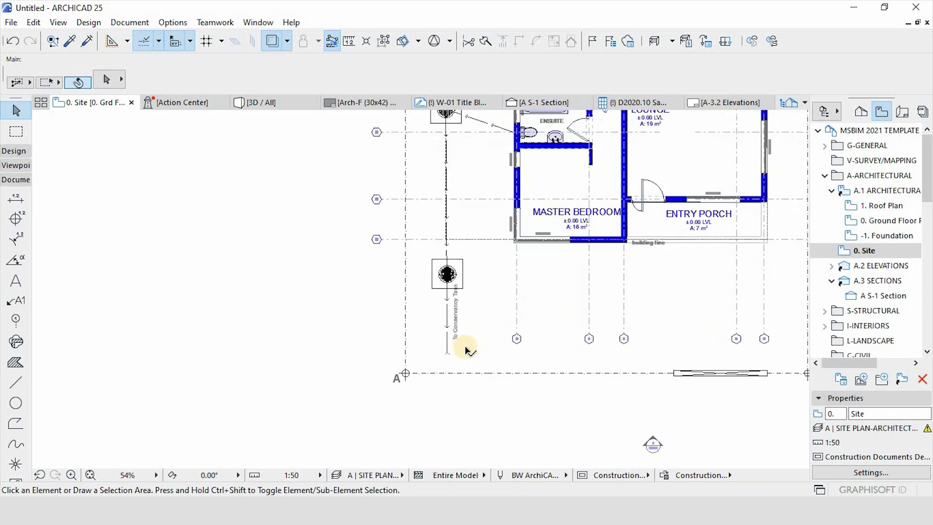
Draw a rectangle about 3.8 m by 1.7 m below the last manhole near plot corner A, across the drain line's end.
{"action": "left_click", "coordinate": [15, 383]}
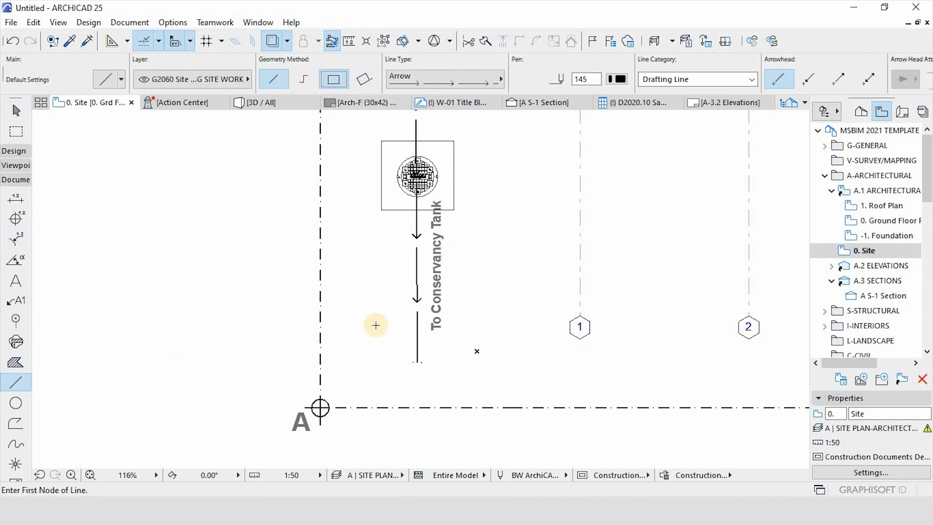
{"action": "left_click", "coordinate": [357, 274]}
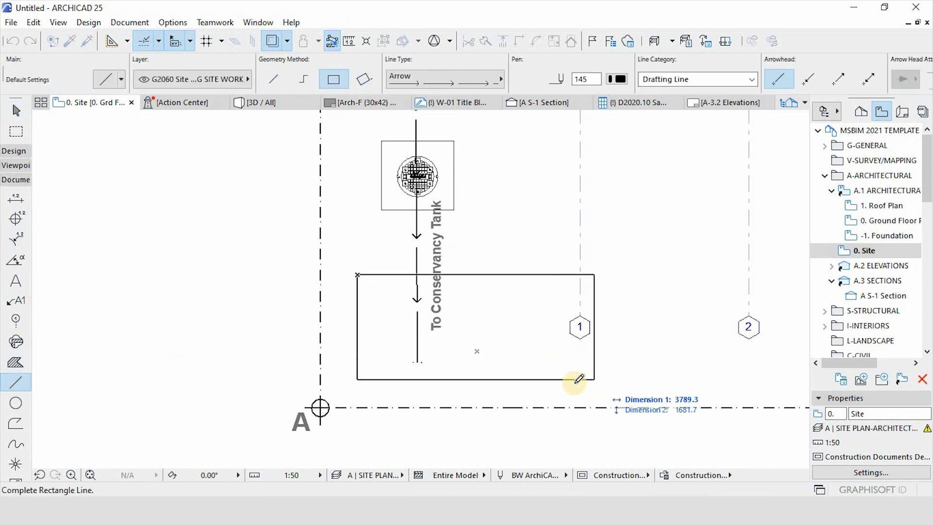
{"action": "left_click", "coordinate": [600, 383]}
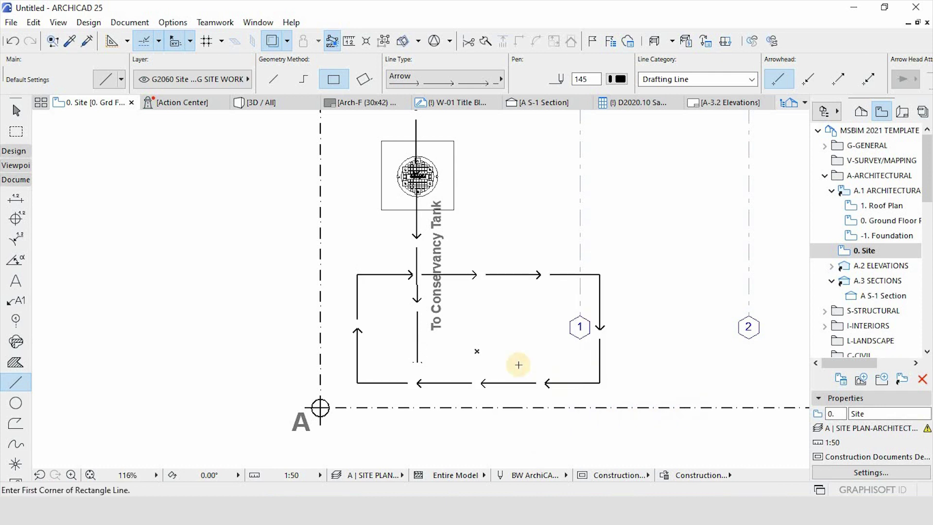
{"action": "key", "text": "Escape"}
Change the line type of the rectangle's four lines to Solid and deselect them.
{"action": "key", "text": "ctrl+a"}
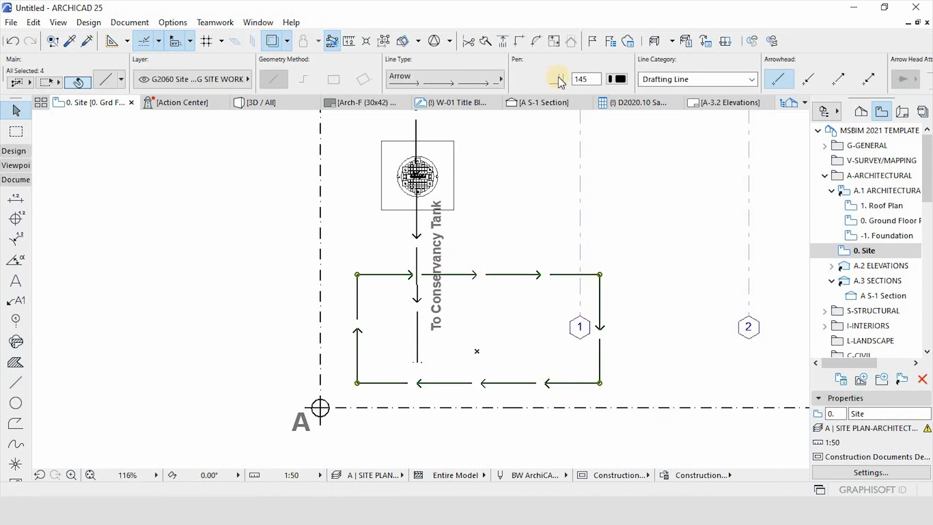
{"action": "left_click", "coordinate": [486, 81]}
{"action": "left_click", "coordinate": [551, 61]}
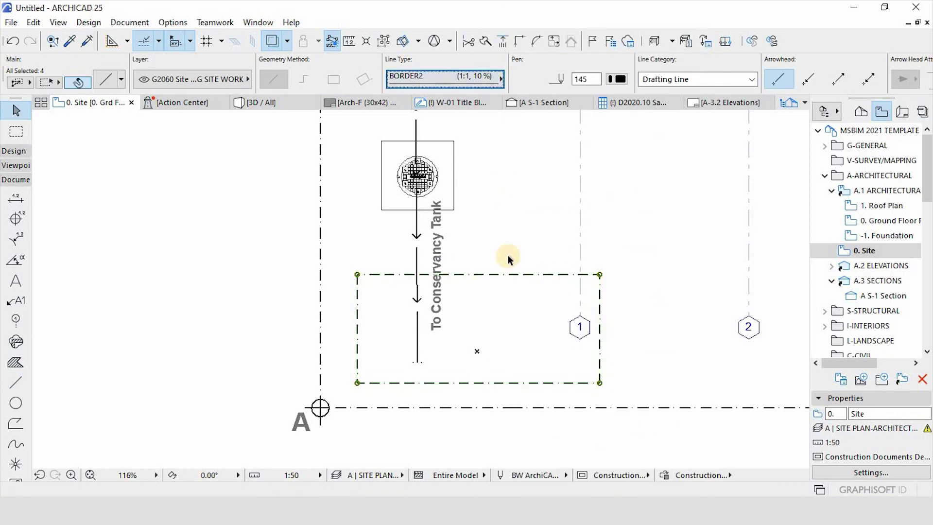
{"action": "left_click", "coordinate": [472, 78]}
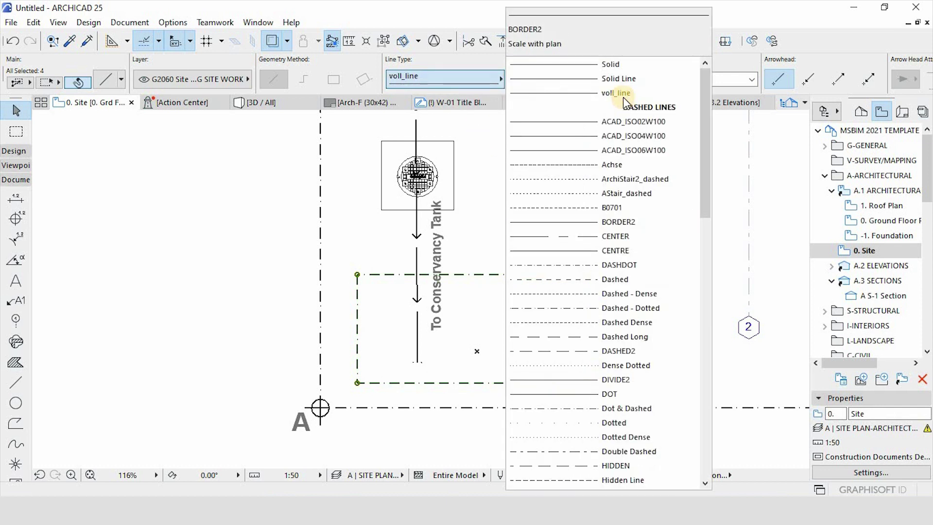
{"action": "left_click", "coordinate": [583, 68]}
{"action": "left_click", "coordinate": [335, 270]}
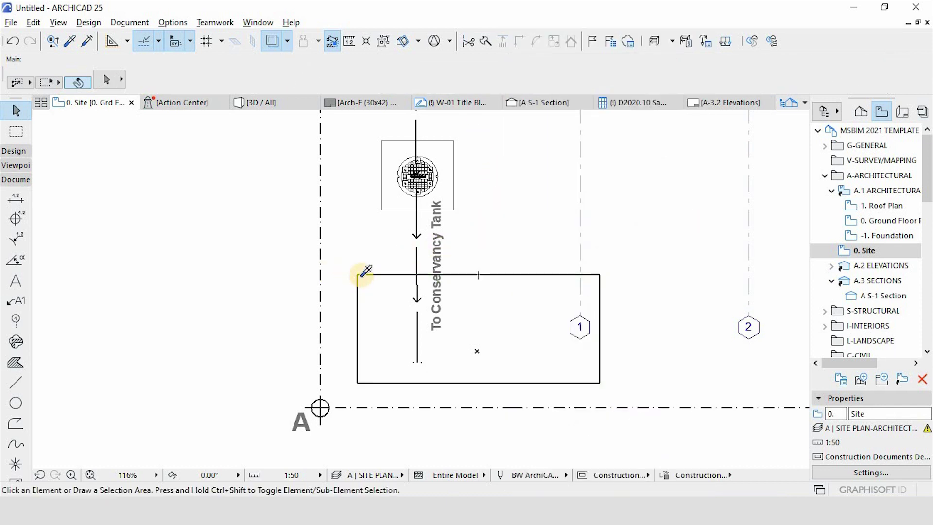
Draw two diagonal lines joining the opposite corners of the rectangle to form a tank symbol.
{"action": "left_click", "coordinate": [363, 275], "text": "alt"}
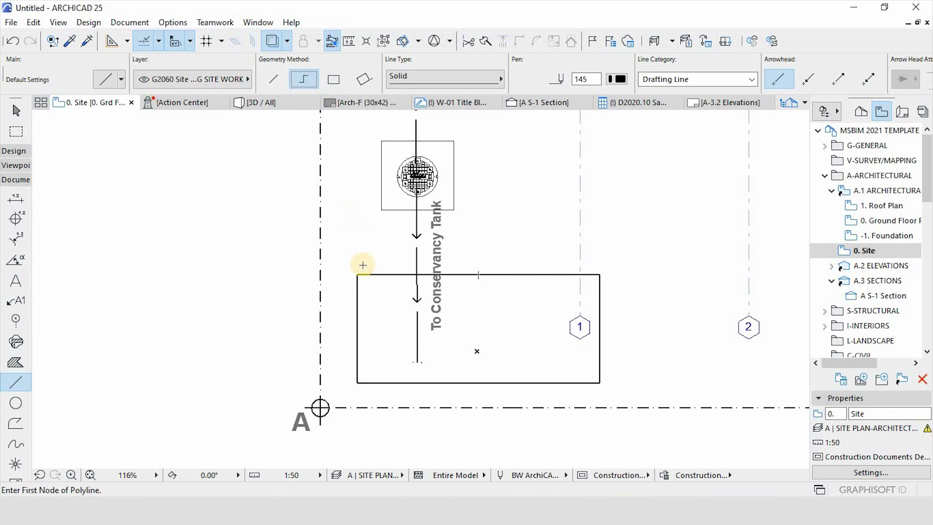
{"action": "double_click", "coordinate": [600, 382]}
{"action": "left_click", "coordinate": [600, 274]}
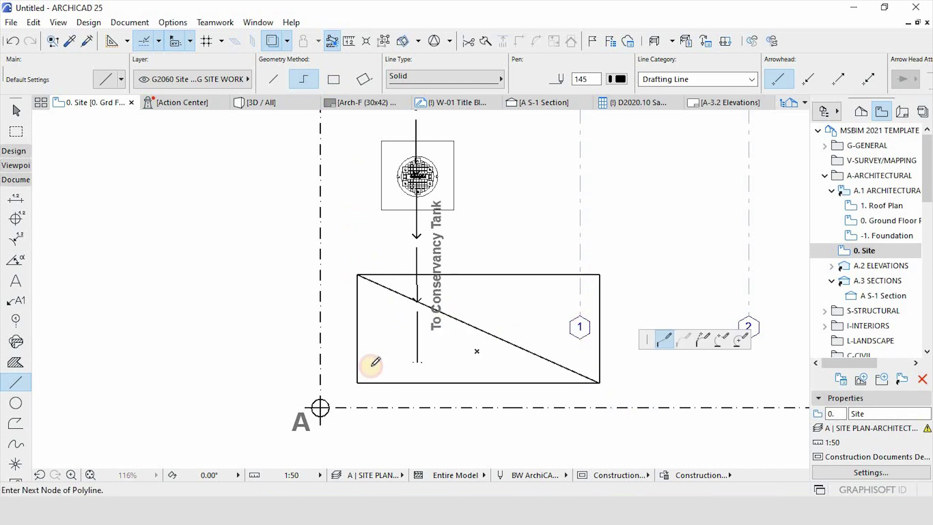
{"action": "double_click", "coordinate": [359, 380]}
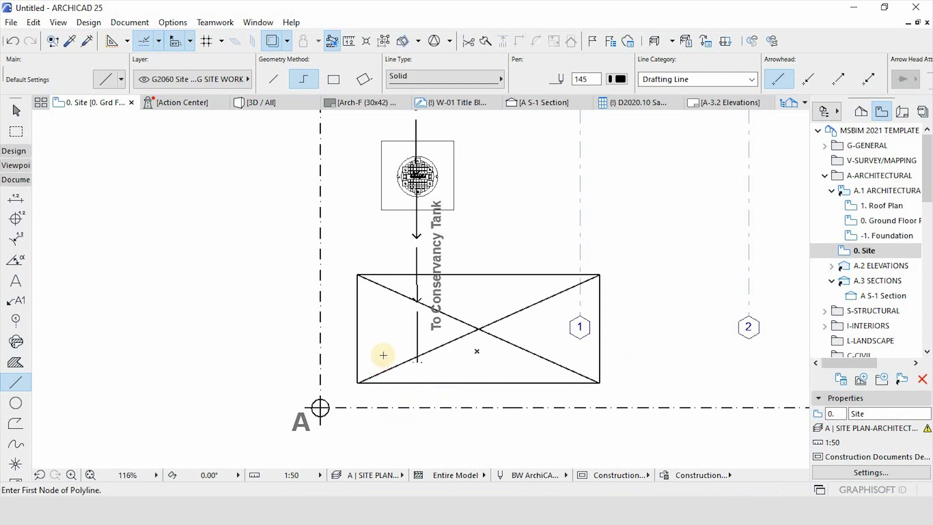
{"action": "key", "text": "Escape"}
Shorten the arrowed drain line so it ends on the upper edge of the tank rectangle.
{"action": "left_click", "coordinate": [419, 358]}
{"action": "left_click", "coordinate": [417, 359]}
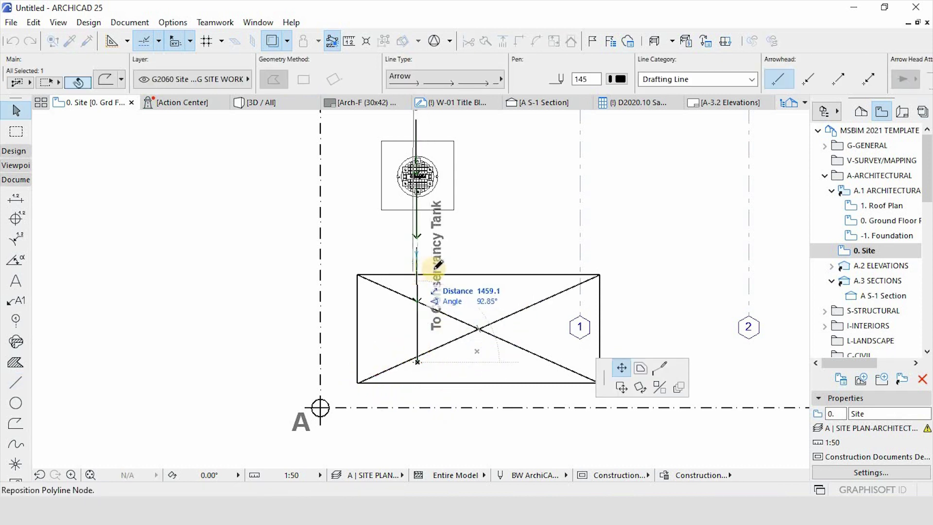
{"action": "left_click", "coordinate": [417, 274]}
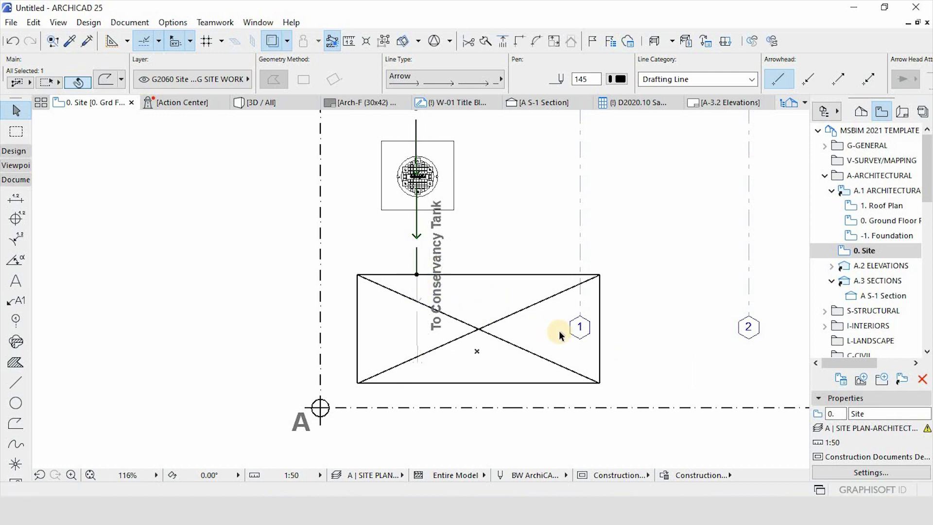
{"action": "key", "text": "Escape"}
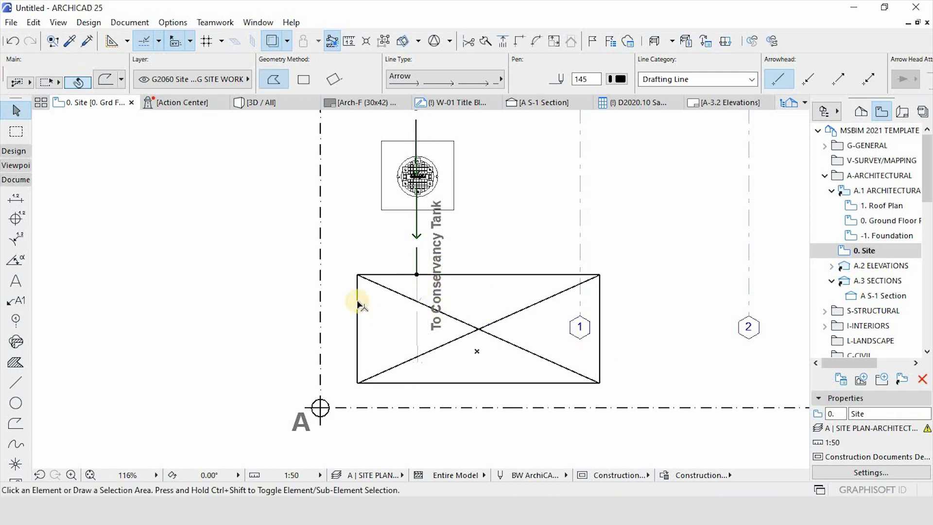
Select only the tank symbol's six lines and move them right and slightly up, beside the "To Conservancy Tank" text.
{"action": "left_click", "coordinate": [348, 267]}
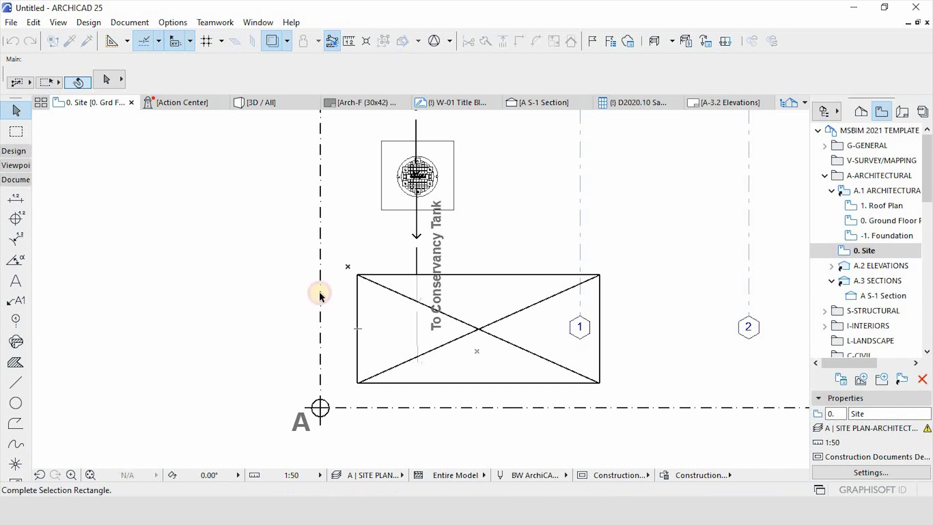
{"action": "left_click", "coordinate": [618, 376]}
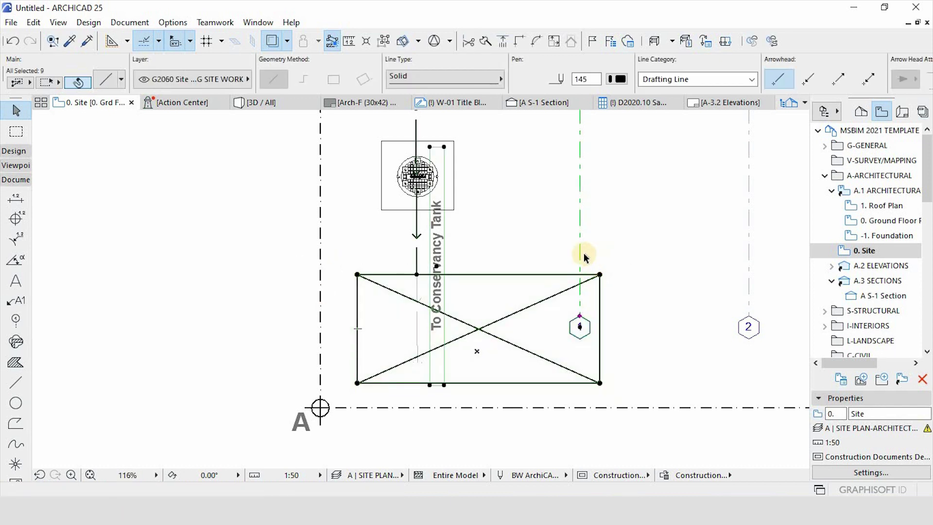
{"action": "left_click_drag", "start_coordinate": [440, 267], "coordinate": [417, 266]}
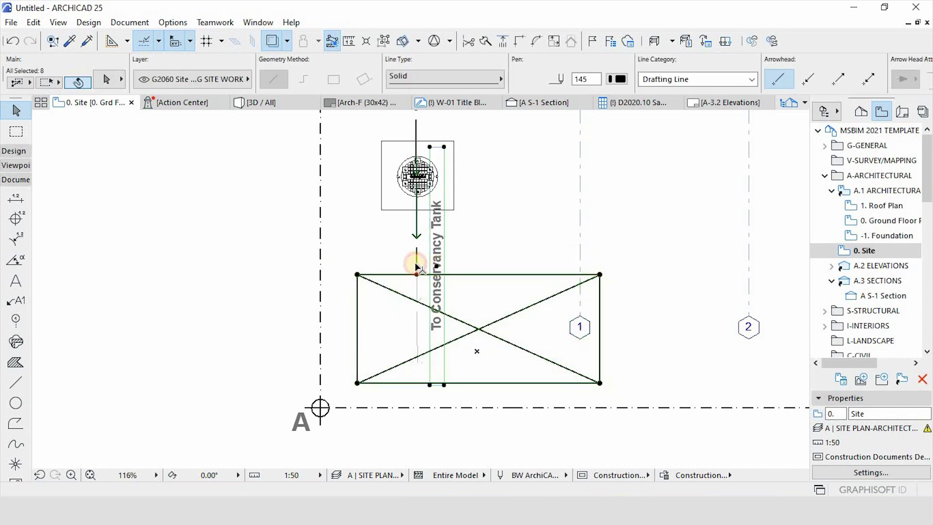
{"action": "left_click_drag", "start_coordinate": [367, 307], "coordinate": [360, 333]}
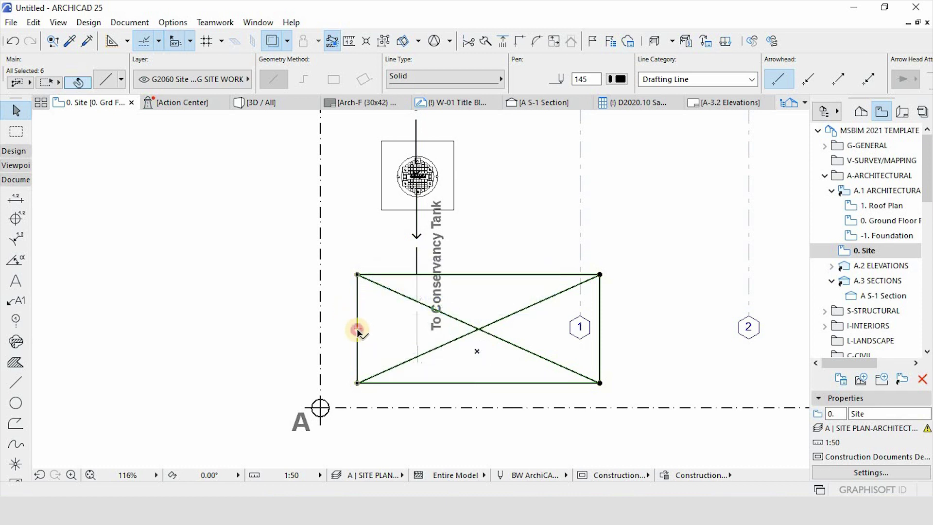
{"action": "left_click", "coordinate": [359, 331]}
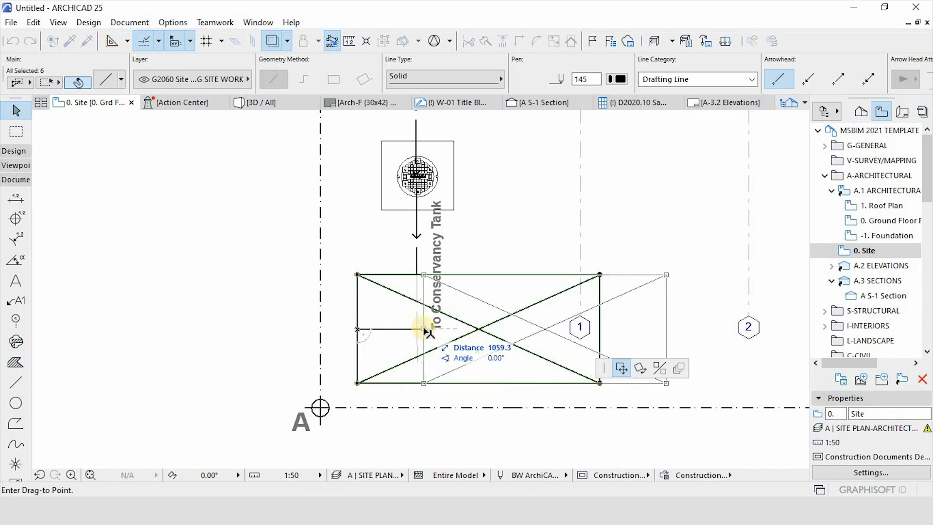
{"action": "left_click", "coordinate": [425, 331]}
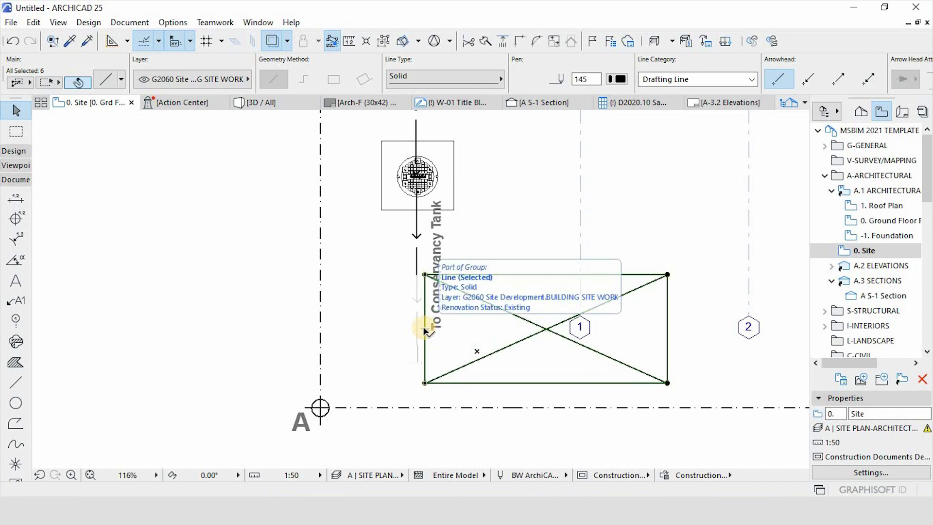
{"action": "left_click", "coordinate": [425, 330]}
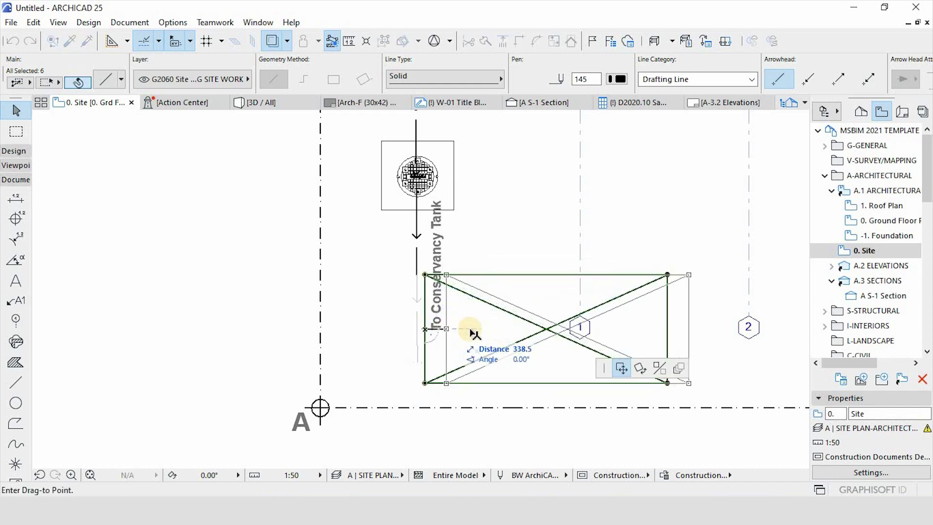
{"action": "left_click", "coordinate": [446, 309]}
Rotate the tank symbol -90° about the midpoint of its left edge so it stands vertically.
{"action": "left_click", "coordinate": [447, 309]}
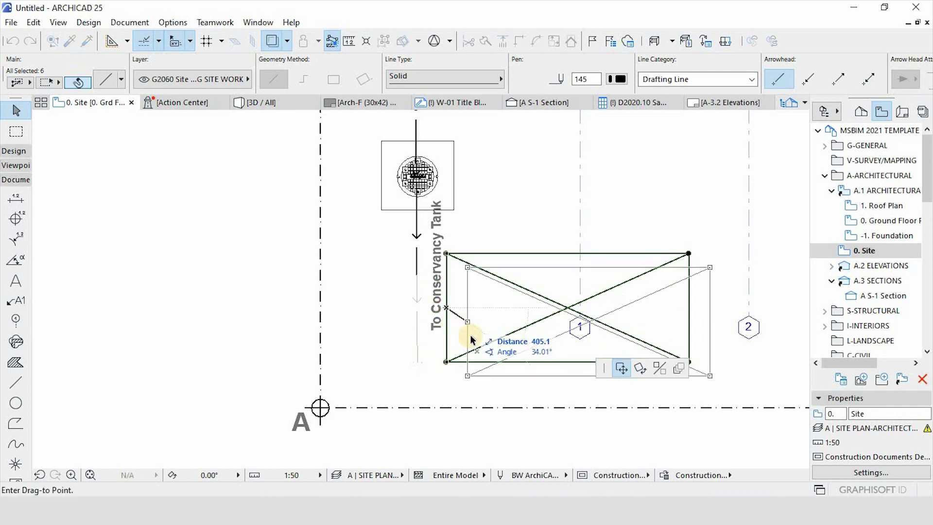
{"action": "left_click", "coordinate": [637, 369]}
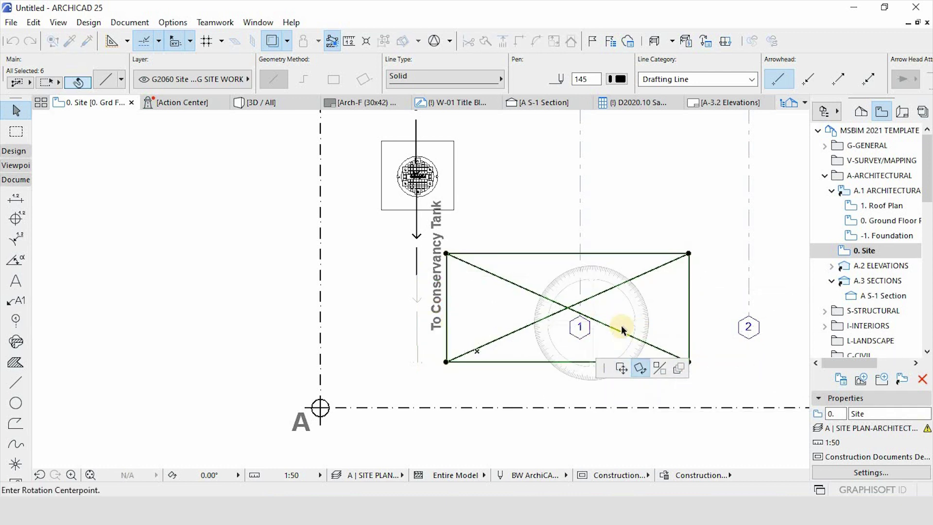
{"action": "left_click", "coordinate": [447, 311]}
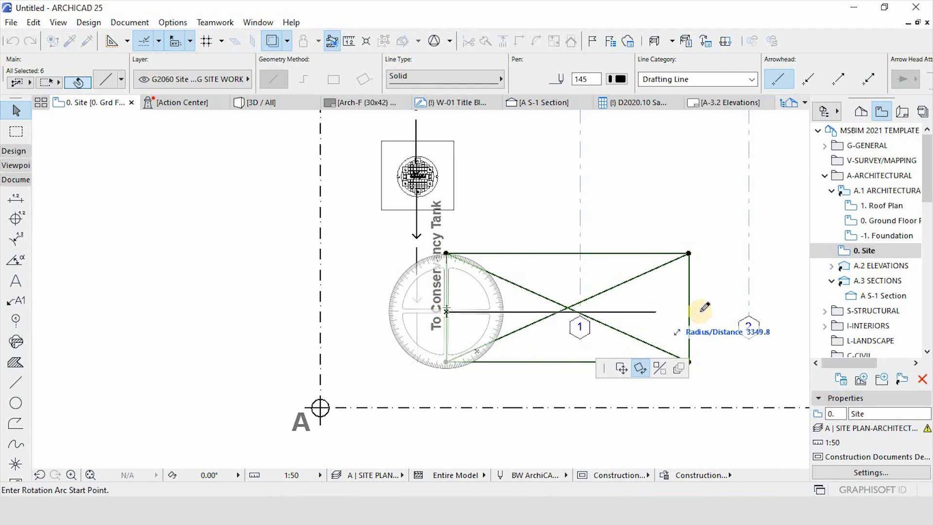
{"action": "left_click", "coordinate": [703, 311]}
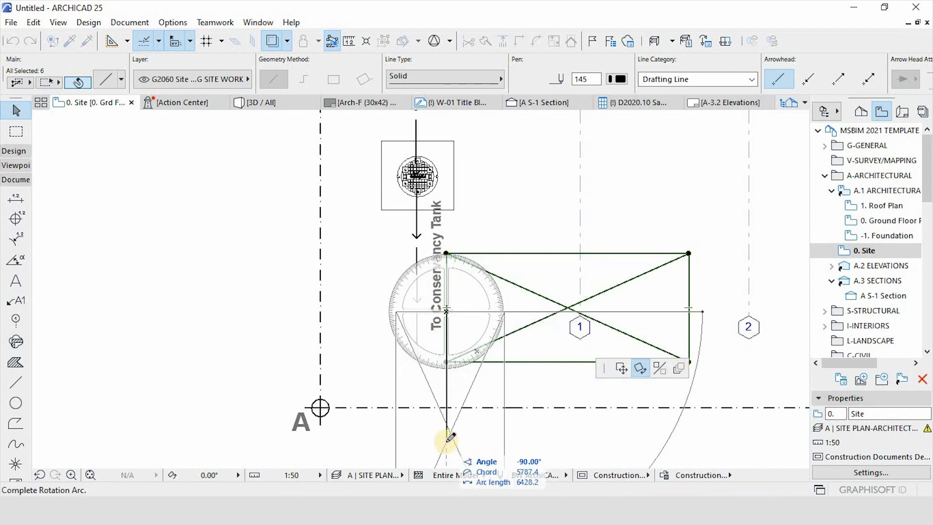
{"action": "left_click", "coordinate": [444, 438]}
Select the upright tank symbol's six lines and move them up over the last manhole on the drain line.
{"action": "scroll", "coordinate": [451, 291], "scroll_direction": "down", "scroll_amount": 3}
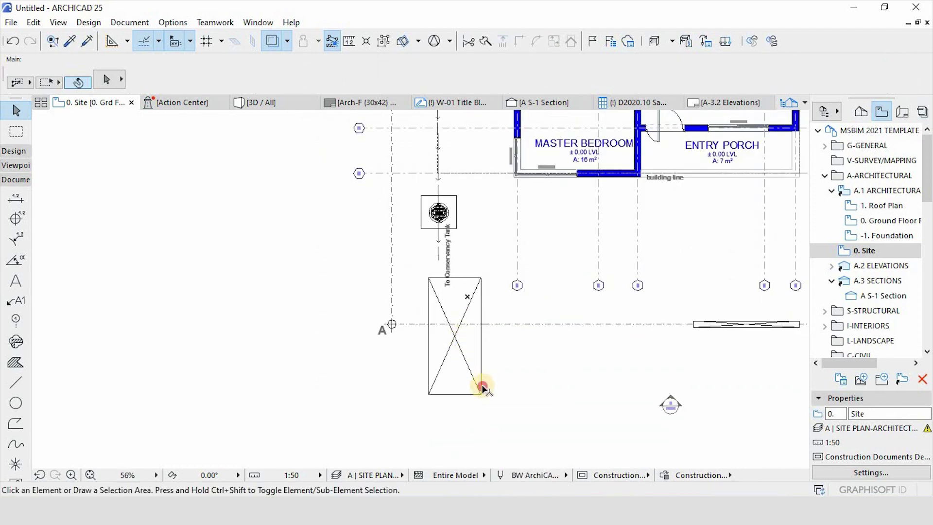
{"action": "left_click", "coordinate": [482, 387]}
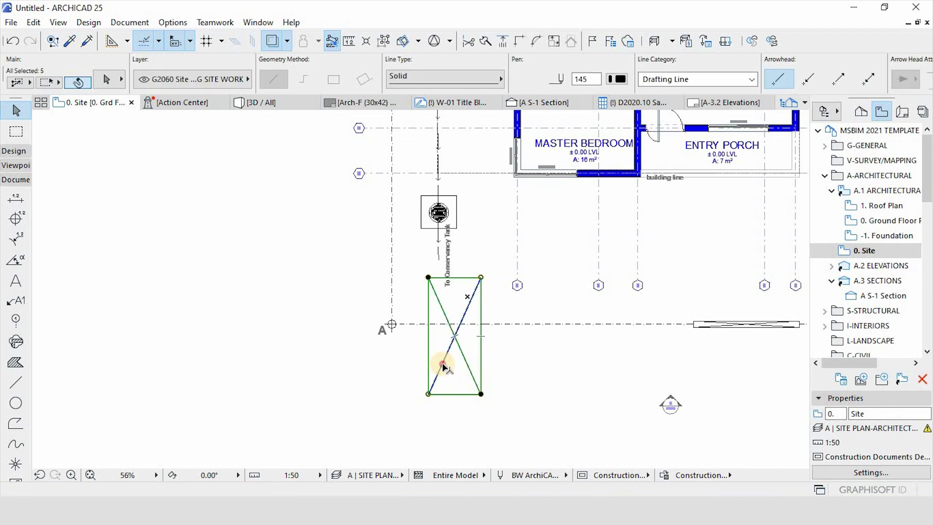
{"action": "left_click_drag", "start_coordinate": [441, 292], "coordinate": [469, 282]}
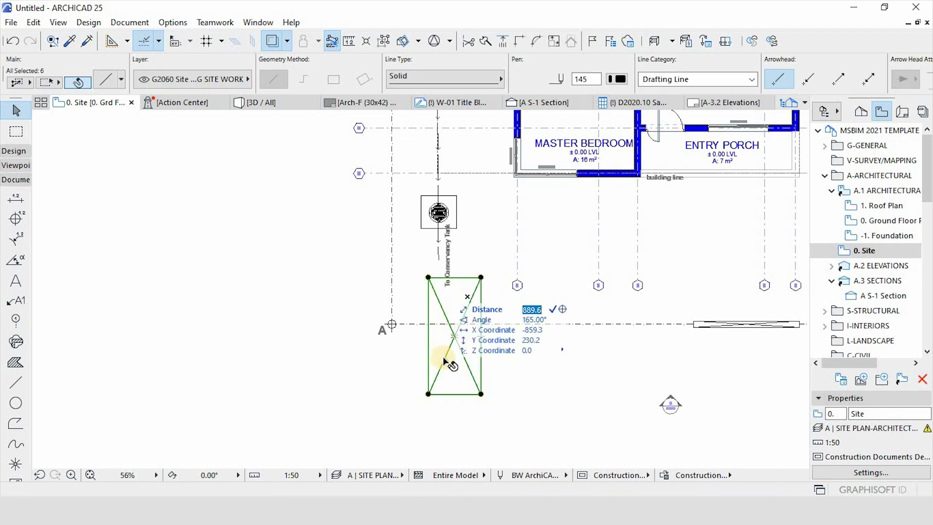
{"action": "key", "text": "ctrl+e"}
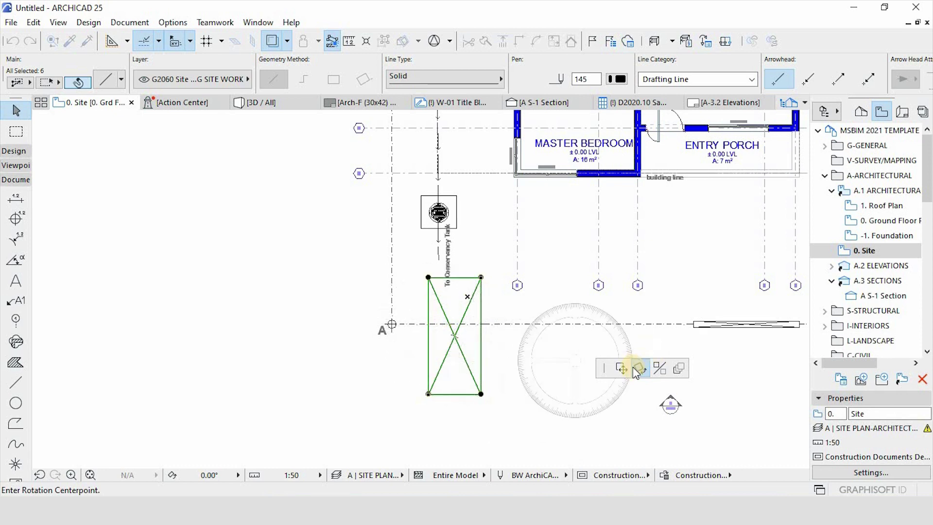
{"action": "key", "text": "ctrl+d"}
{"action": "left_click", "coordinate": [455, 393]}
{"action": "scroll", "coordinate": [437, 314], "scroll_direction": "up", "scroll_amount": 4}
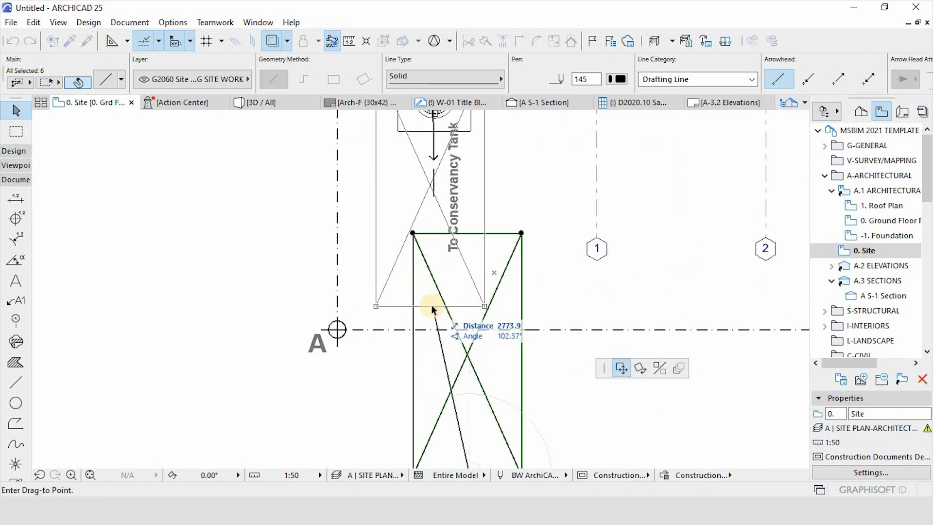
{"action": "left_click", "coordinate": [431, 302]}
Delete the manhole object lying inside the tank symbol.
{"action": "scroll", "coordinate": [469, 282], "scroll_direction": "down", "scroll_amount": 2}
{"action": "scroll", "coordinate": [439, 253], "scroll_direction": "up", "scroll_amount": 3}
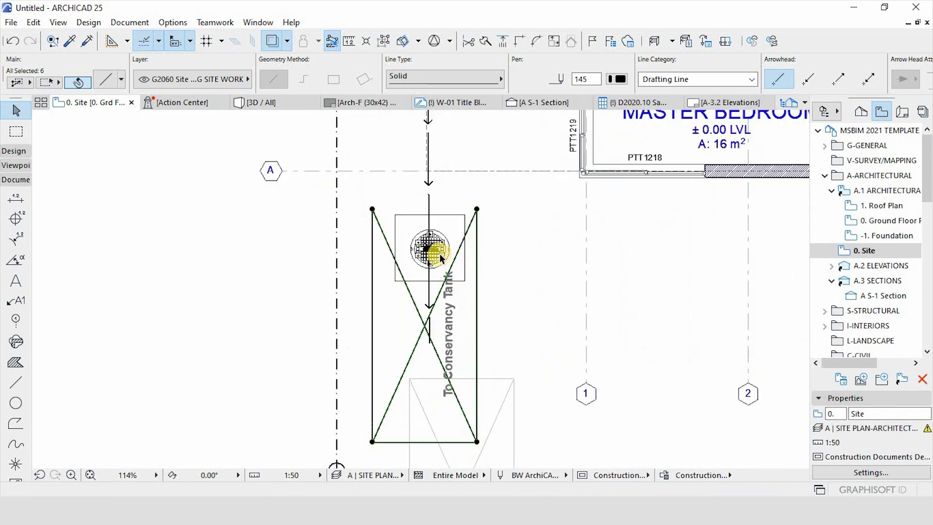
{"action": "key", "text": "Escape"}
{"action": "left_click", "coordinate": [428, 250]}
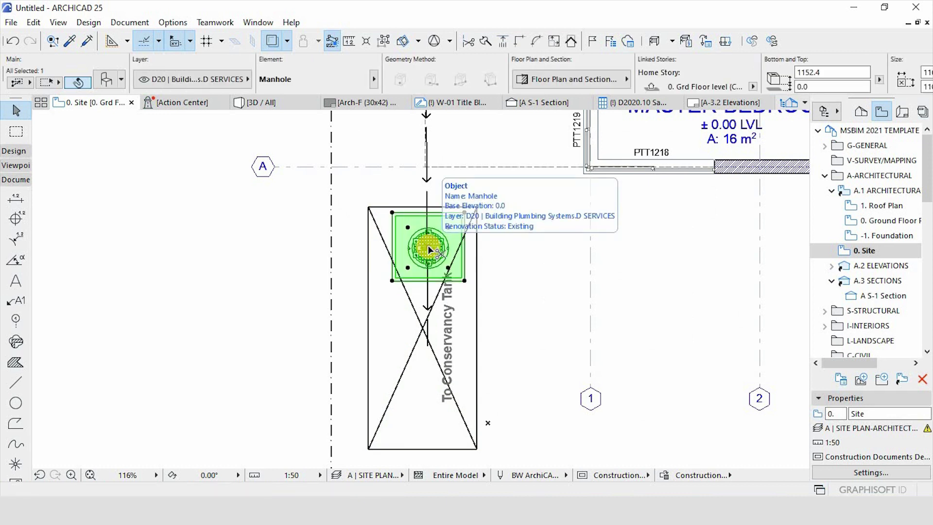
{"action": "key", "text": "ctrl+d"}
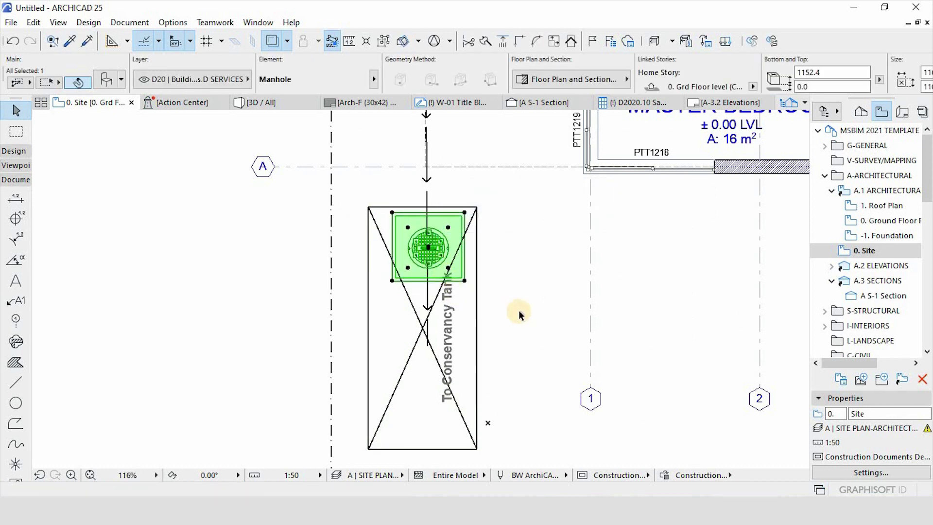
{"action": "key", "text": "Escape"}
Select the arrowed drain line running into the tank symbol and move its end node to the midpoint of the symbol's upper edge.
{"action": "left_click", "coordinate": [427, 284]}
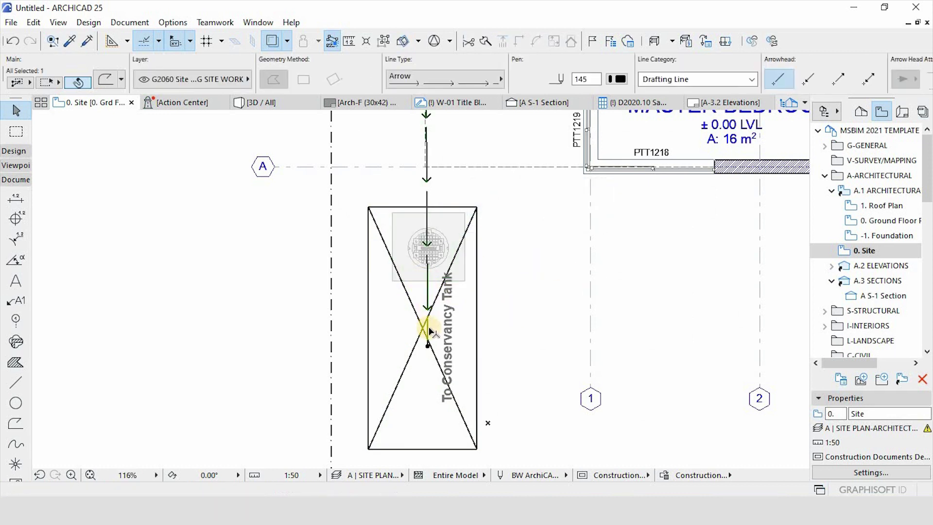
{"action": "left_click", "coordinate": [428, 346]}
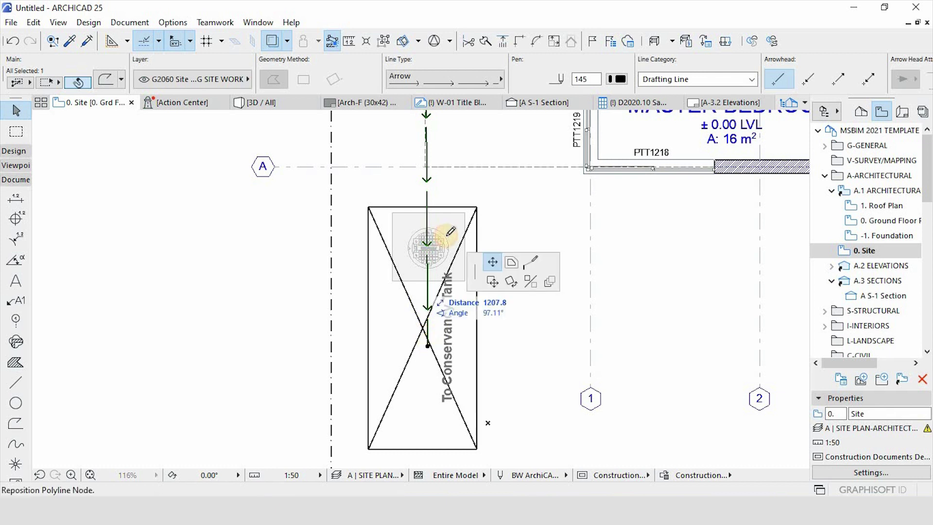
{"action": "left_click", "coordinate": [419, 208]}
{"action": "left_click", "coordinate": [417, 206]}
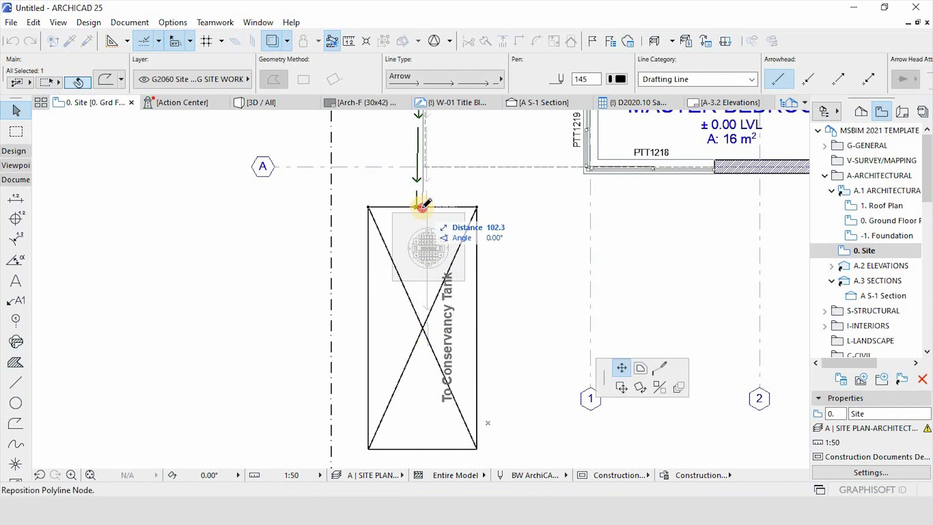
{"action": "left_click", "coordinate": [422, 205]}
Move the "To Conservancy Tank" text upward, out of the tank symbol, so it sits alongside the drain line above it.
{"action": "left_click", "coordinate": [450, 324]}
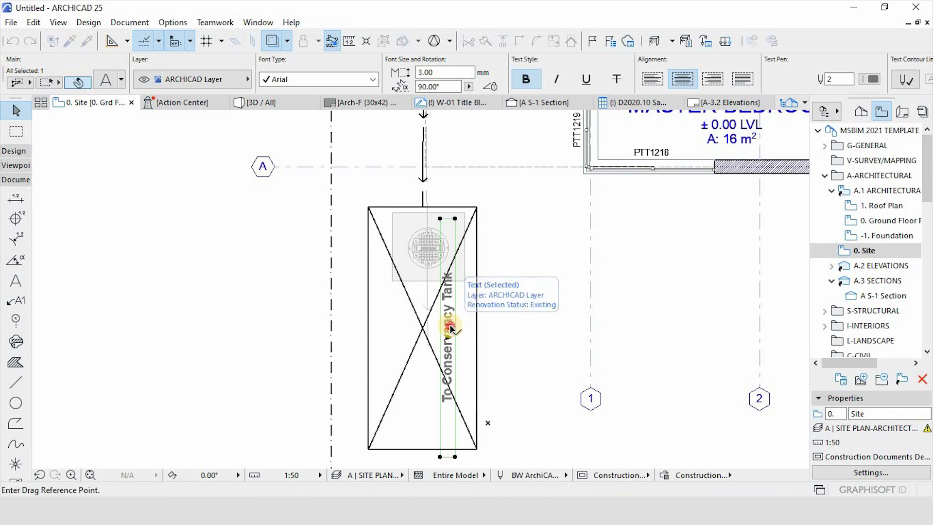
{"action": "left_click", "coordinate": [450, 326]}
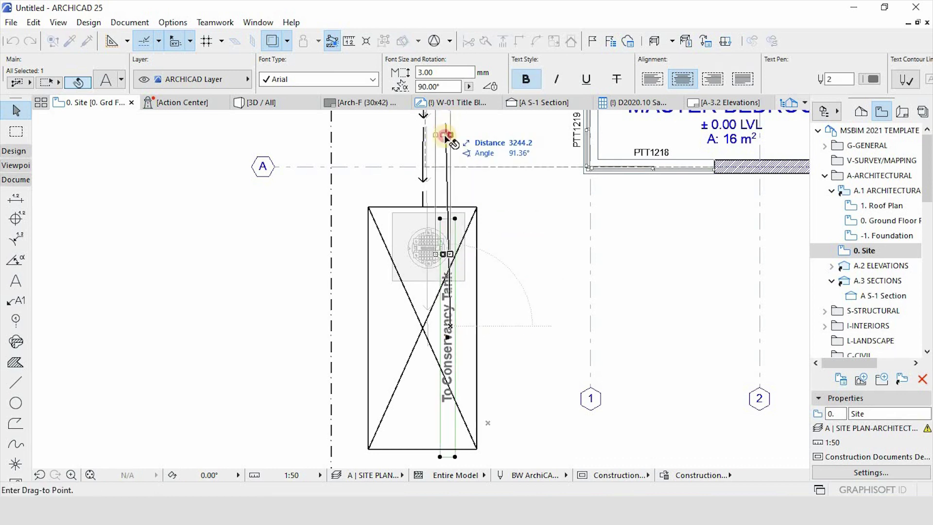
{"action": "left_click", "coordinate": [446, 138]}
{"action": "scroll", "coordinate": [458, 225], "scroll_direction": "down", "scroll_amount": 3}
{"action": "key", "text": "Escape"}
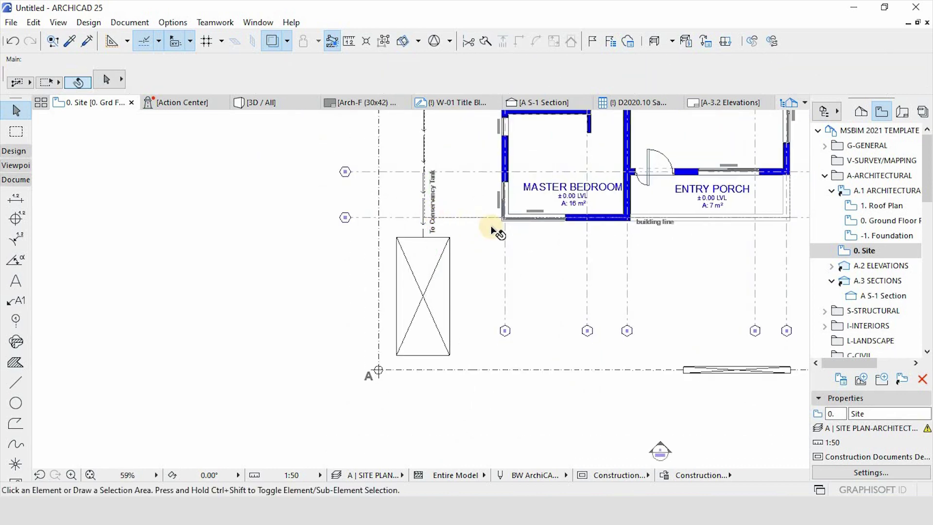
{"action": "scroll", "coordinate": [492, 229], "scroll_direction": "up", "scroll_amount": 1}
{"action": "scroll", "coordinate": [506, 264], "scroll_direction": "down", "scroll_amount": 3}
{"action": "scroll", "coordinate": [510, 245], "scroll_direction": "up", "scroll_amount": 3}
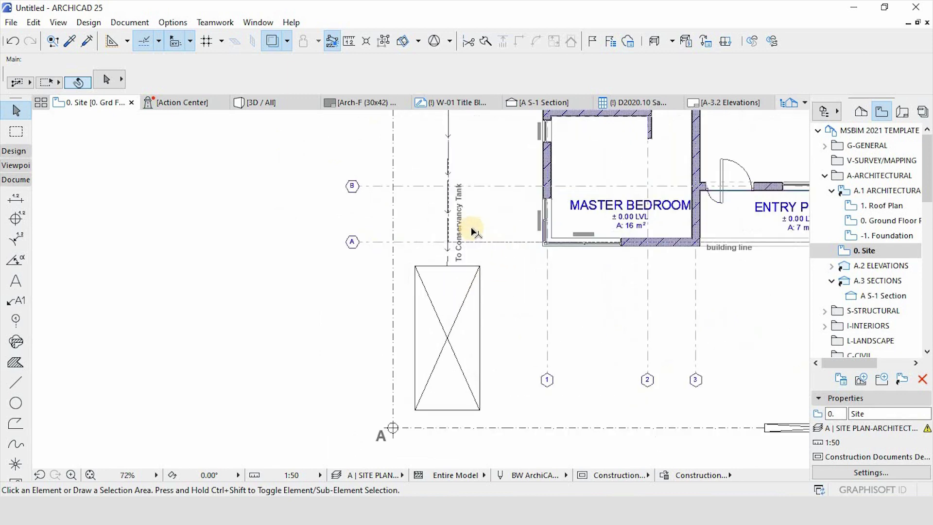
{"action": "scroll", "coordinate": [510, 339], "scroll_direction": "down", "scroll_amount": 2}
Place a two-line text reading "MH" and "1" at the manhole beside the bathrooms, near grid line C.
{"action": "scroll", "coordinate": [457, 199], "scroll_direction": "up", "scroll_amount": 6}
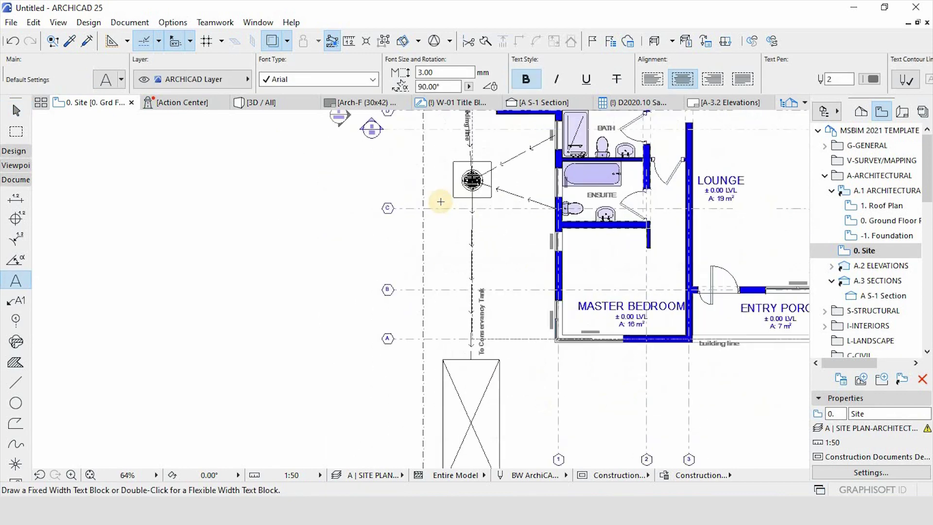
{"action": "left_click", "coordinate": [491, 200]}
{"action": "left_click", "coordinate": [493, 202]}
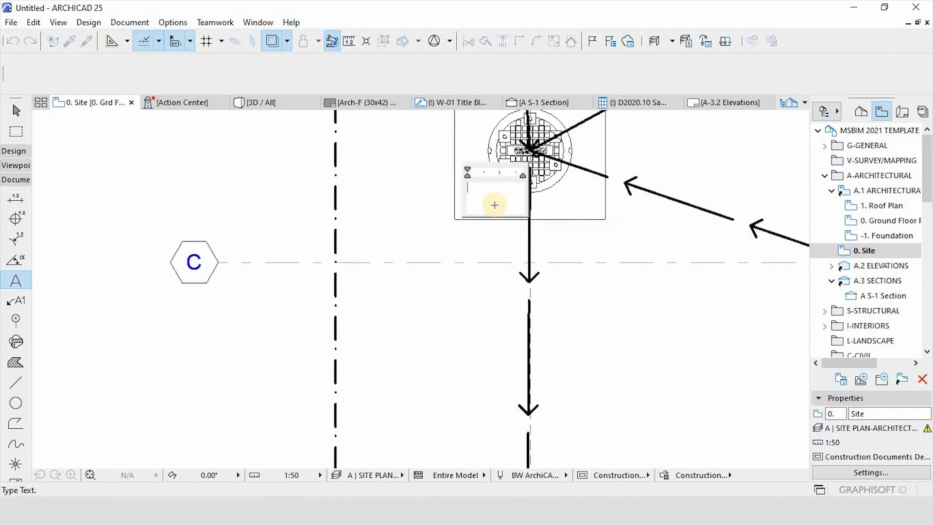
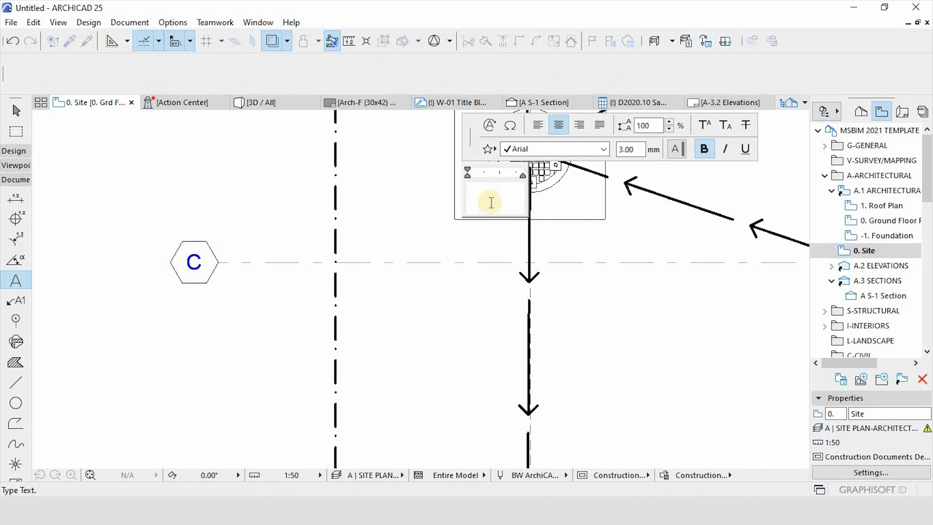
{"action": "type", "text": "MH"}
{"action": "key", "text": "Return"}
{"action": "type", "text": "1"}
{"action": "left_click", "coordinate": [484, 245]}
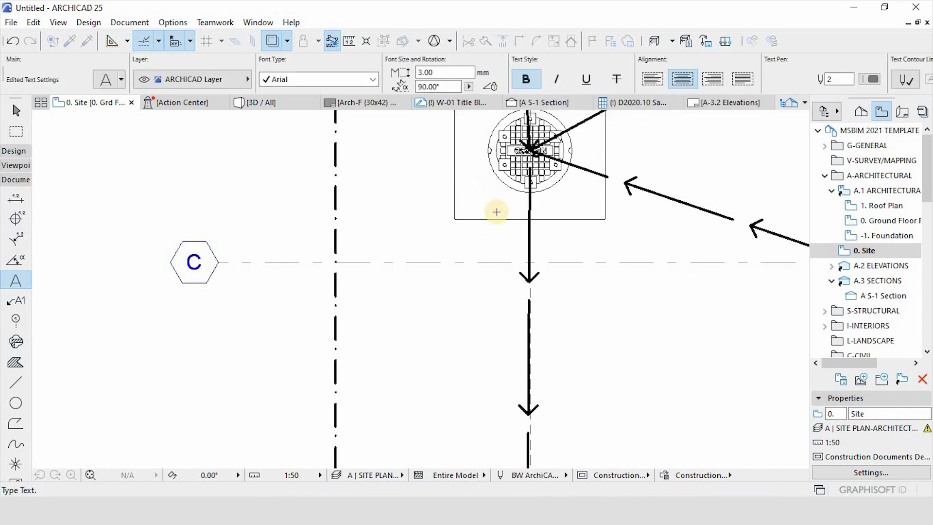
{"action": "key", "text": "Escape"}
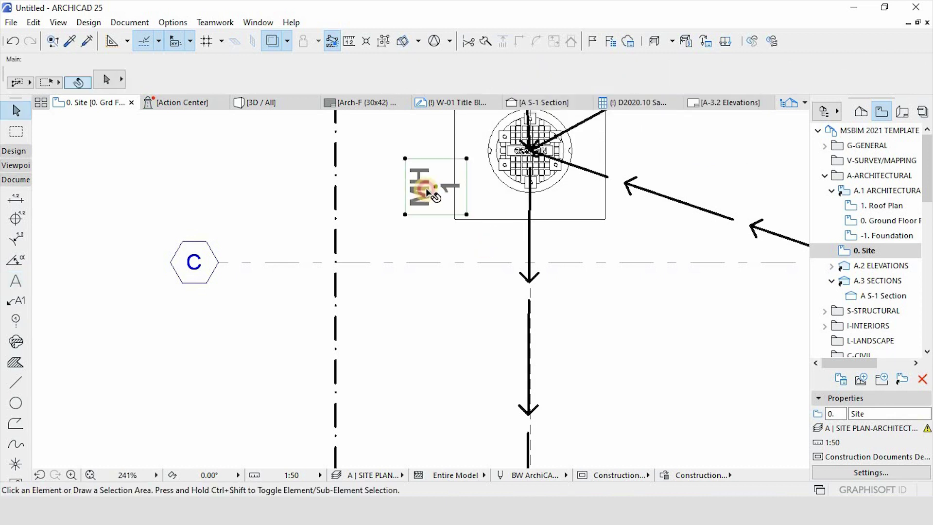
Rotate the "MH 1" text -90° about its centre so it reads horizontally.
{"action": "left_click", "coordinate": [426, 191]}
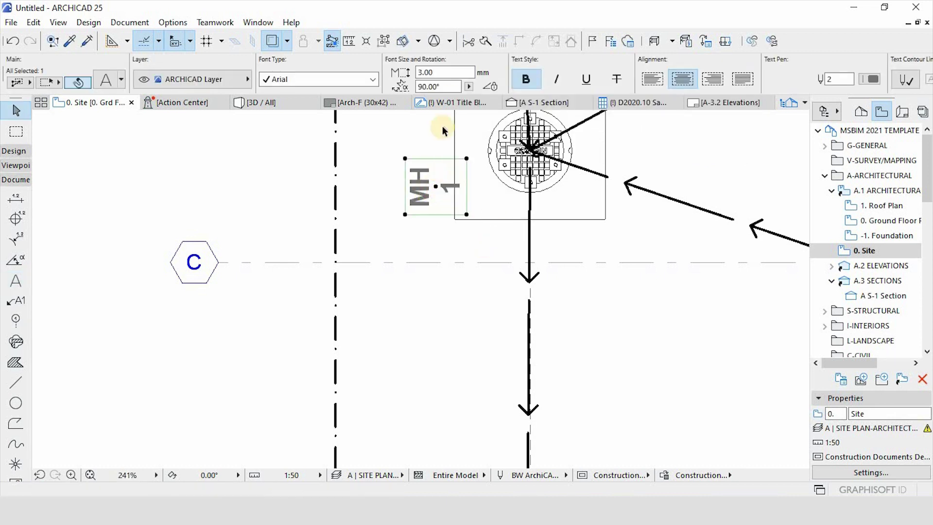
{"action": "left_click", "coordinate": [435, 187]}
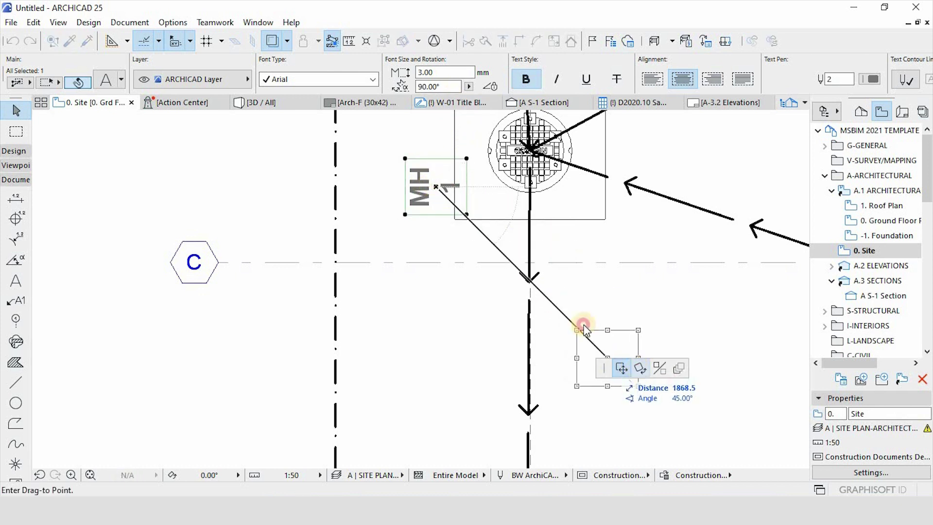
{"action": "left_click", "coordinate": [640, 368]}
{"action": "left_click", "coordinate": [436, 186]}
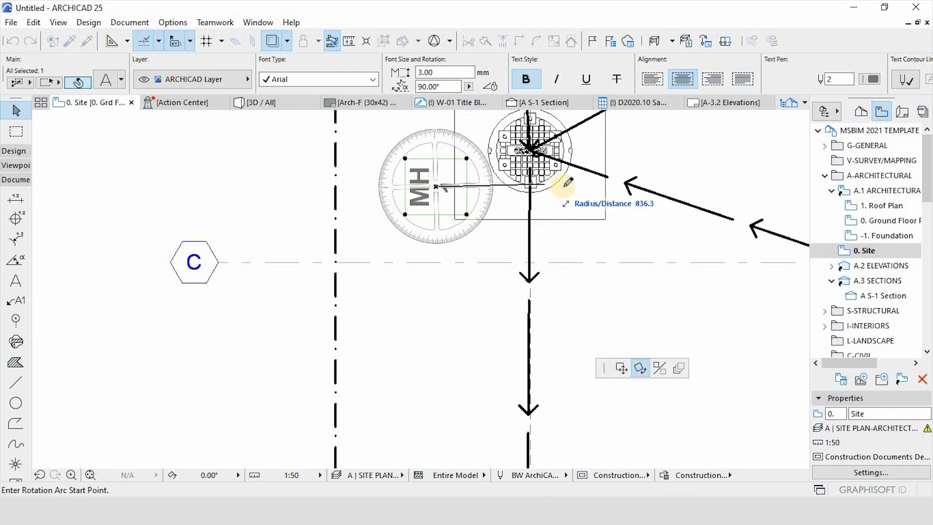
{"action": "left_click", "coordinate": [571, 186]}
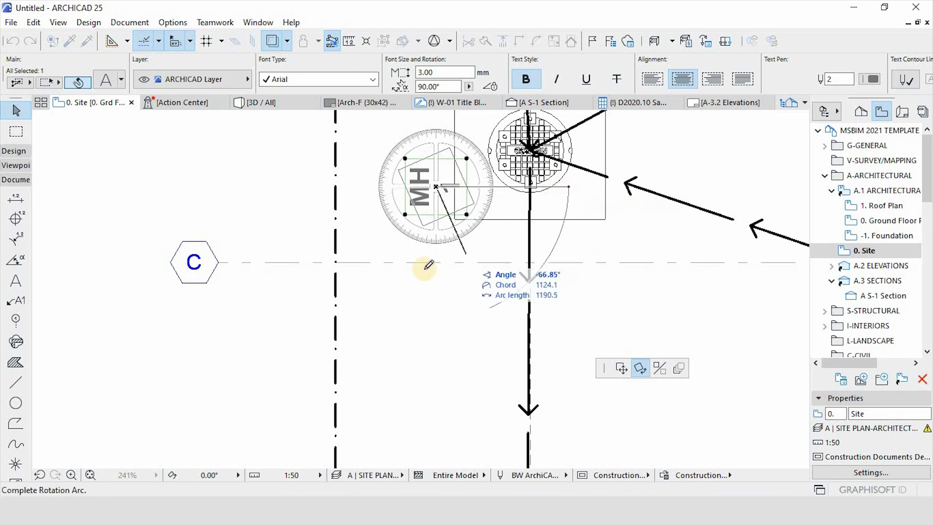
{"action": "left_click", "coordinate": [434, 228]}
Move the "MH 1" label into the lower-left corner of the manhole's square outline.
{"action": "left_click", "coordinate": [435, 187]}
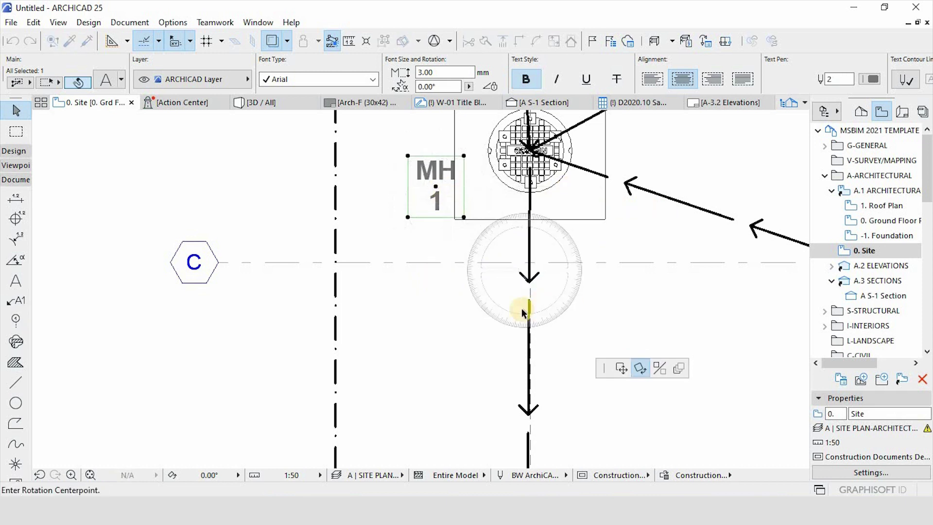
{"action": "left_click", "coordinate": [621, 368]}
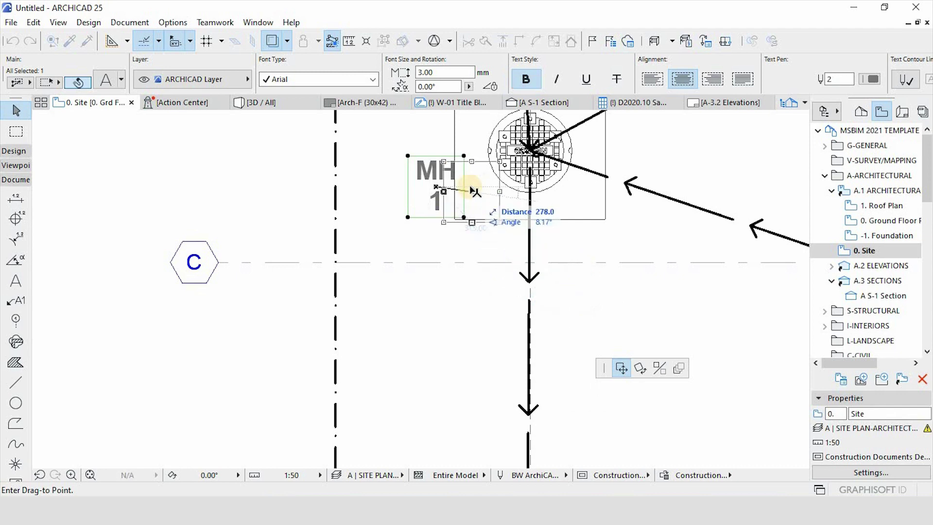
{"action": "left_click", "coordinate": [478, 194]}
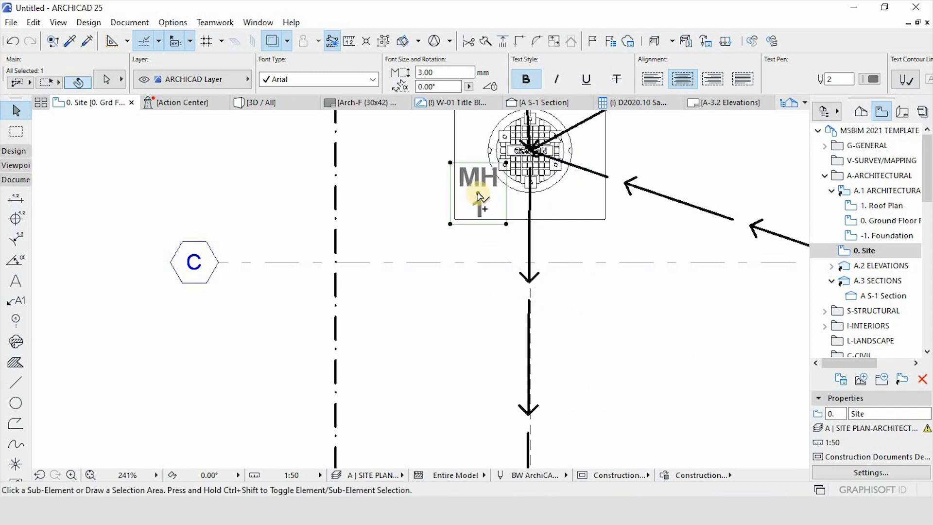
Copy the "MH 1" label to the manhole near plot corner D and change the copy's number to 2.
{"action": "left_click", "coordinate": [479, 206]}
{"action": "scroll", "coordinate": [454, 322], "scroll_direction": "down", "scroll_amount": 5}
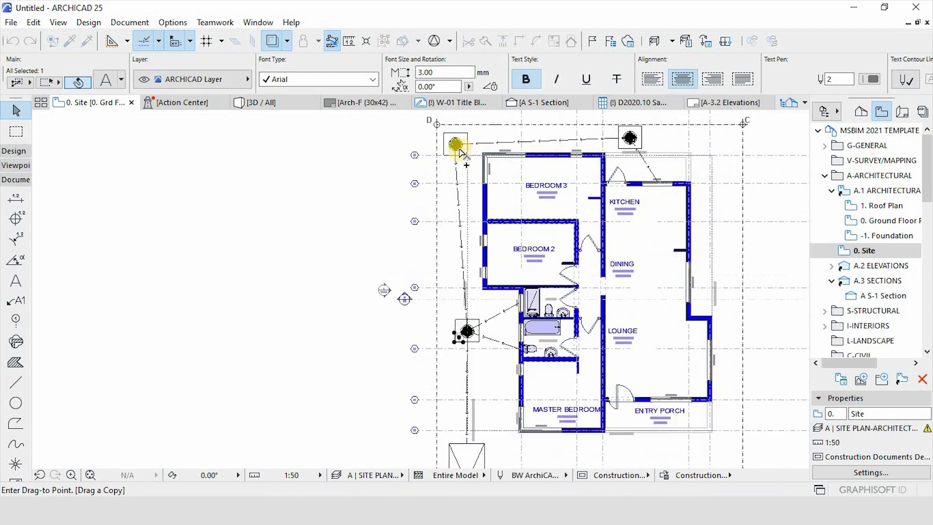
{"action": "scroll", "coordinate": [455, 146], "scroll_direction": "up", "scroll_amount": 5}
{"action": "scroll", "coordinate": [410, 165], "scroll_direction": "up", "scroll_amount": 3}
{"action": "left_click", "coordinate": [384, 183]}
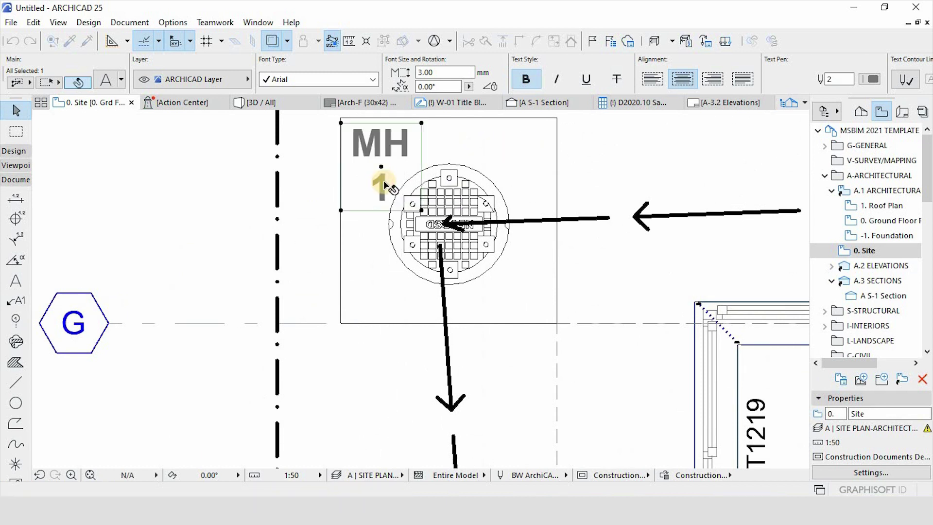
{"action": "double_click", "coordinate": [384, 182]}
{"action": "double_click", "coordinate": [361, 183]}
{"action": "type", "text": "2"}
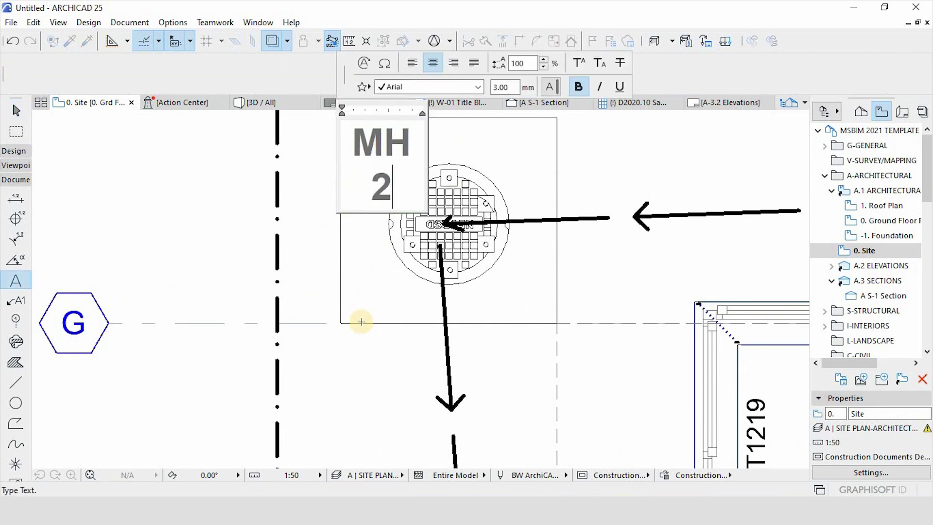
{"action": "left_click", "coordinate": [360, 354]}
Copy the "MH 2" label to the manhole above the kitchen and change the copy's number to 3.
{"action": "key", "text": "ctrl+shift+d"}
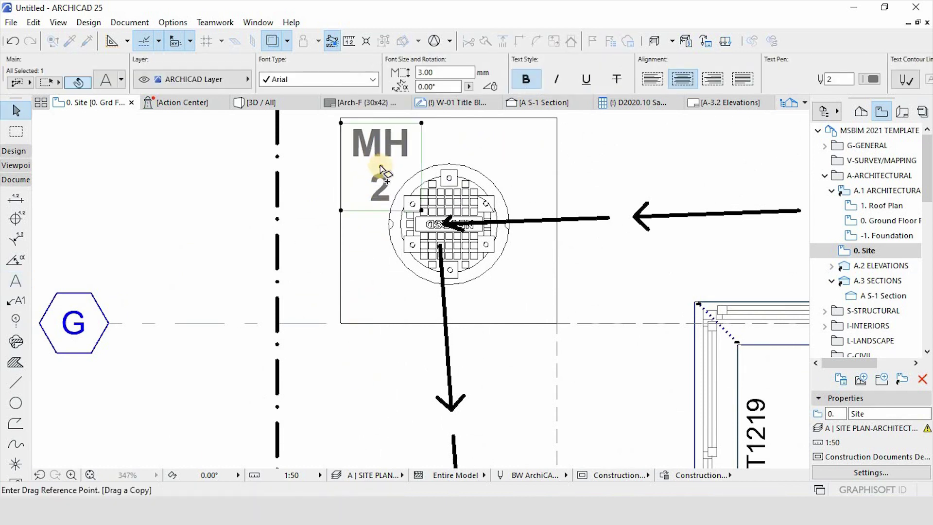
{"action": "left_click", "coordinate": [275, 206]}
{"action": "scroll", "coordinate": [274, 206], "scroll_direction": "down", "scroll_amount": 3}
{"action": "scroll", "coordinate": [687, 156], "scroll_direction": "up", "scroll_amount": 4}
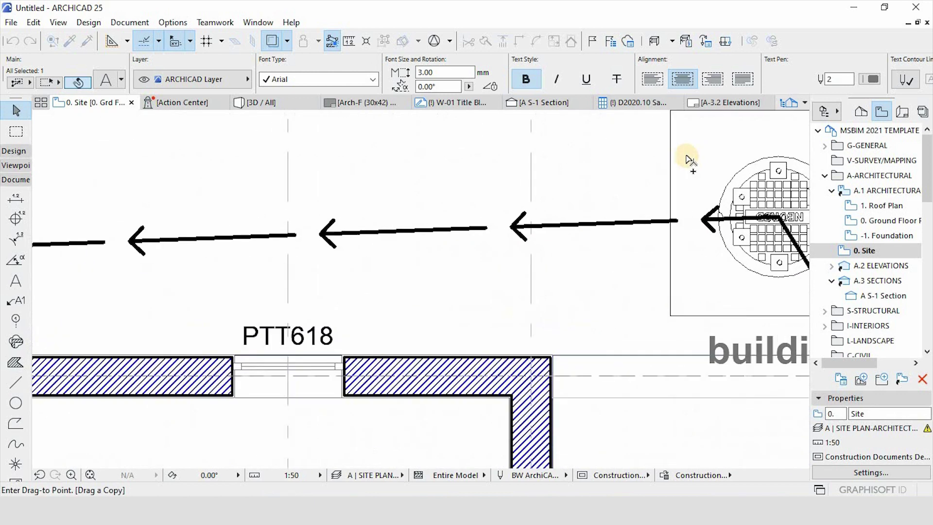
{"action": "left_click", "coordinate": [712, 155]}
{"action": "double_click", "coordinate": [704, 174]}
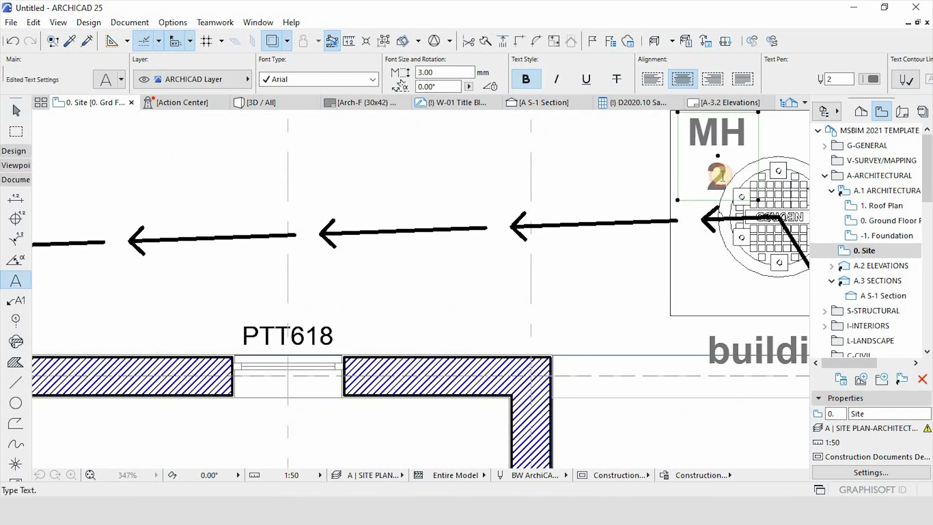
{"action": "type", "text": "3"}
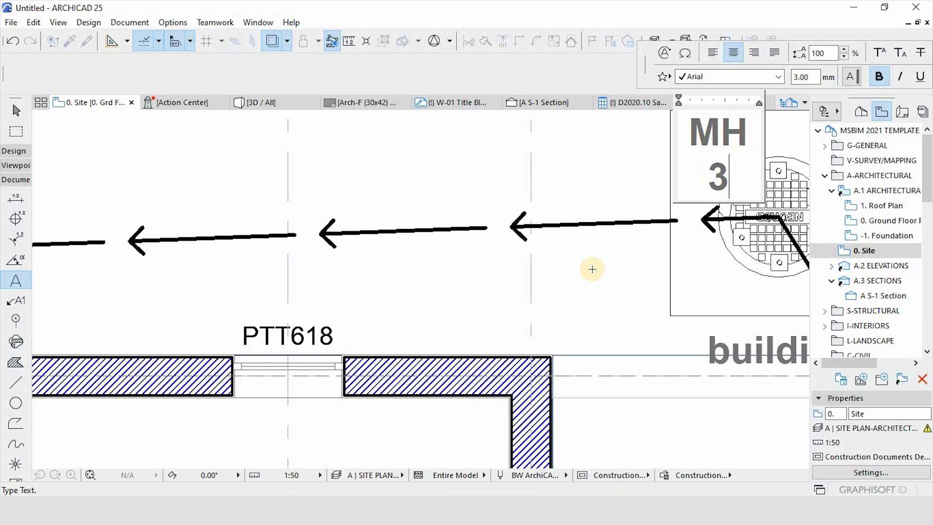
{"action": "left_click", "coordinate": [592, 269]}
{"action": "scroll", "coordinate": [593, 266], "scroll_direction": "down", "scroll_amount": 3}
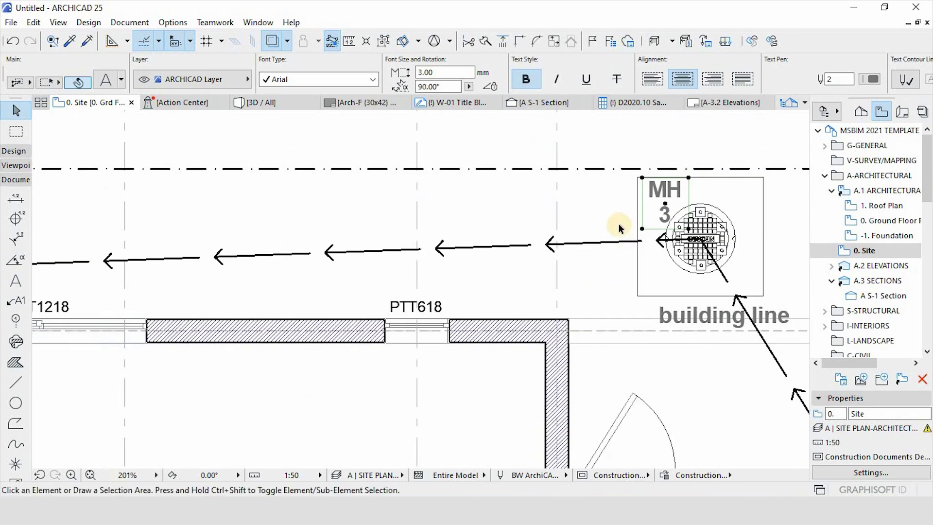
{"action": "left_click", "coordinate": [618, 223]}
Start a linear dimension at Bedroom 3's outer corner nearest D and set the dimension layer to "A-Annotation, Dimensions.SITE PLAN".
{"action": "scroll", "coordinate": [535, 184], "scroll_direction": "down", "scroll_amount": 10}
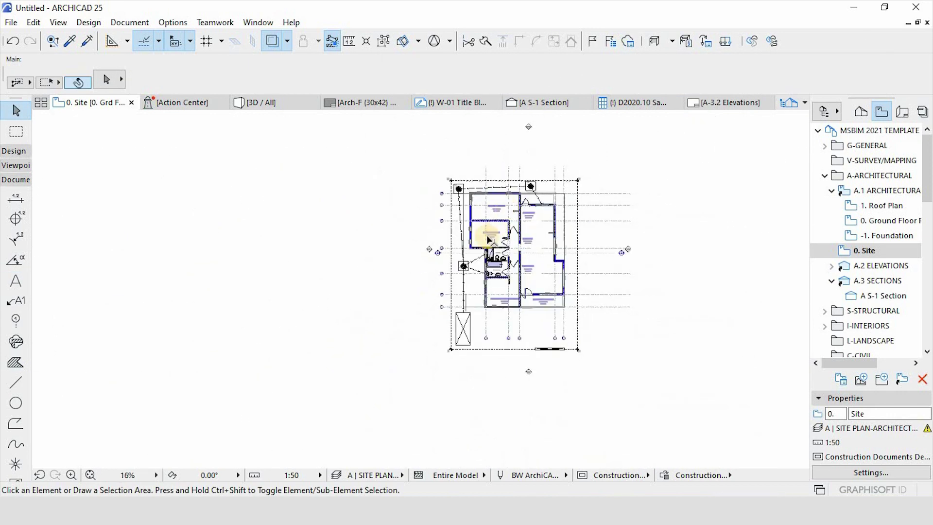
{"action": "scroll", "coordinate": [486, 235], "scroll_direction": "up", "scroll_amount": 4}
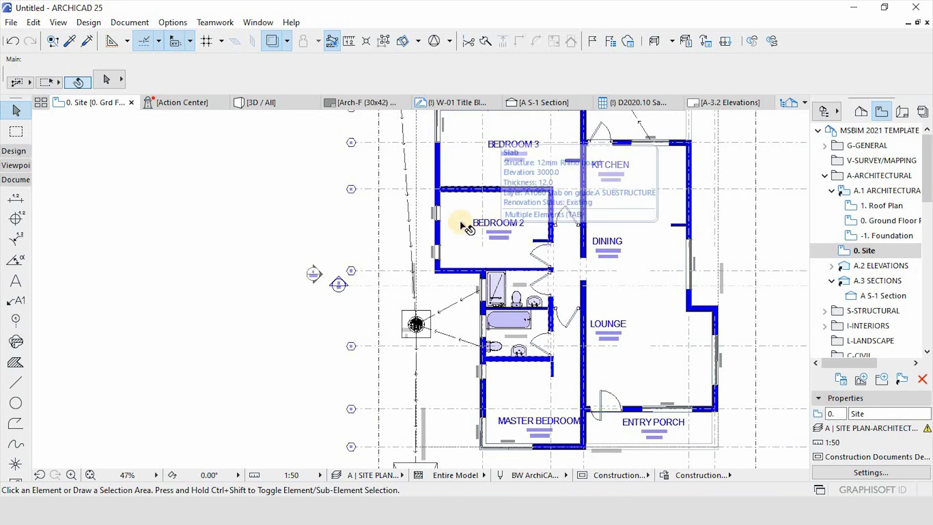
{"action": "scroll", "coordinate": [462, 215], "scroll_direction": "down", "scroll_amount": 2}
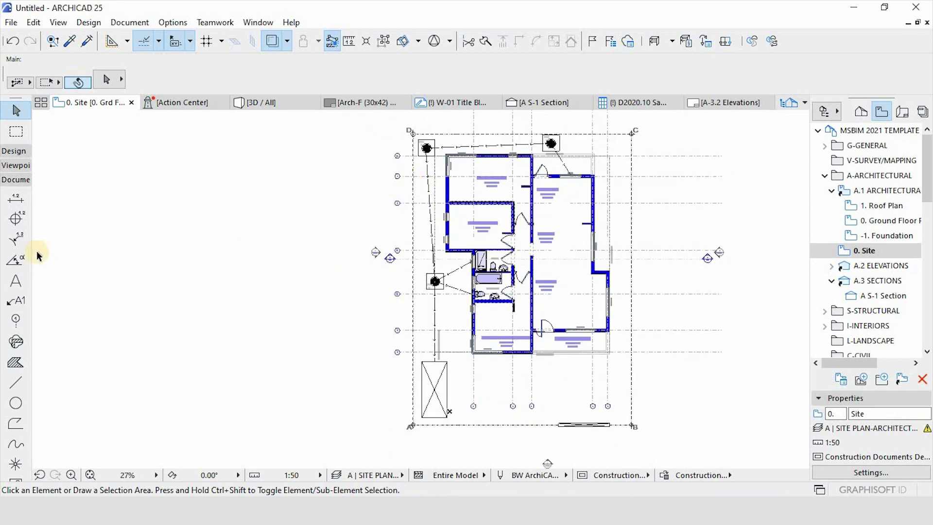
{"action": "scroll", "coordinate": [406, 226], "scroll_direction": "up", "scroll_amount": 3}
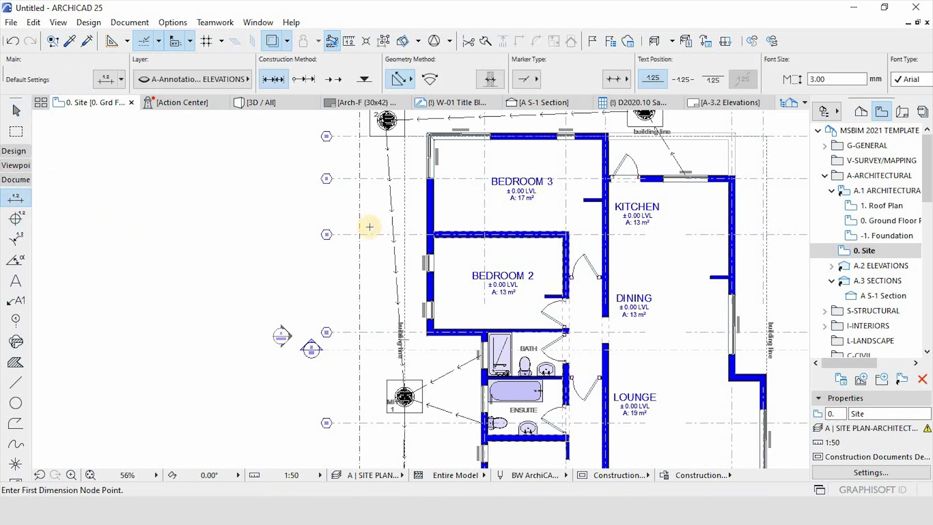
{"action": "scroll", "coordinate": [365, 225], "scroll_direction": "down", "scroll_amount": 2}
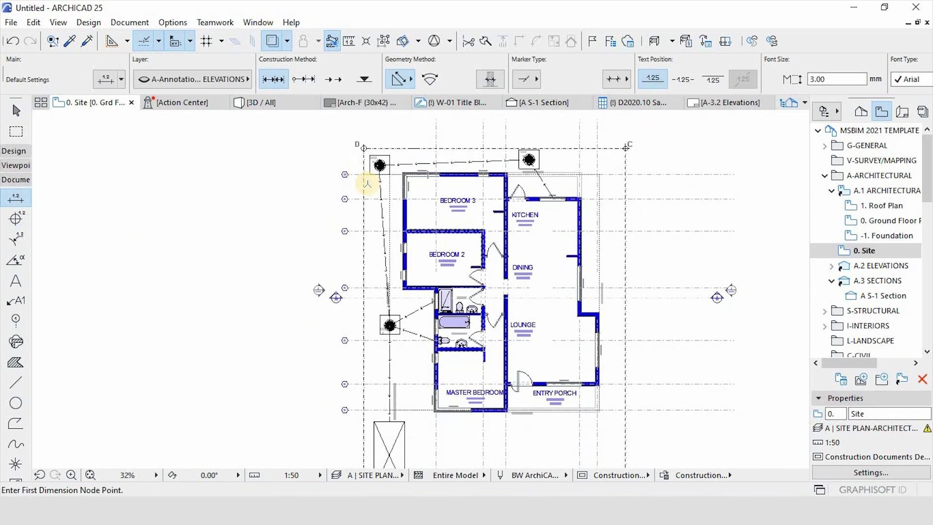
{"action": "scroll", "coordinate": [401, 221], "scroll_direction": "up", "scroll_amount": 3}
{"action": "scroll", "coordinate": [418, 289], "scroll_direction": "down", "scroll_amount": 2}
{"action": "scroll", "coordinate": [396, 162], "scroll_direction": "up", "scroll_amount": 4}
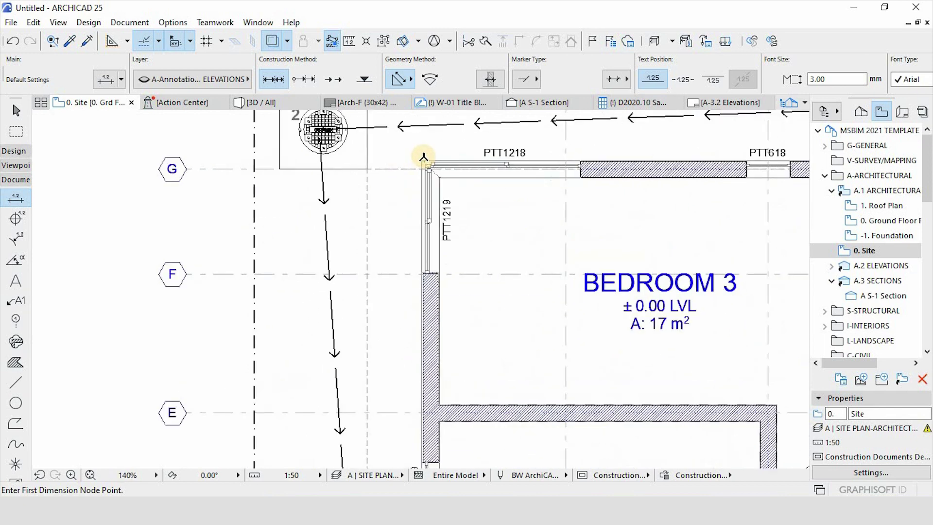
{"action": "left_click", "coordinate": [426, 168]}
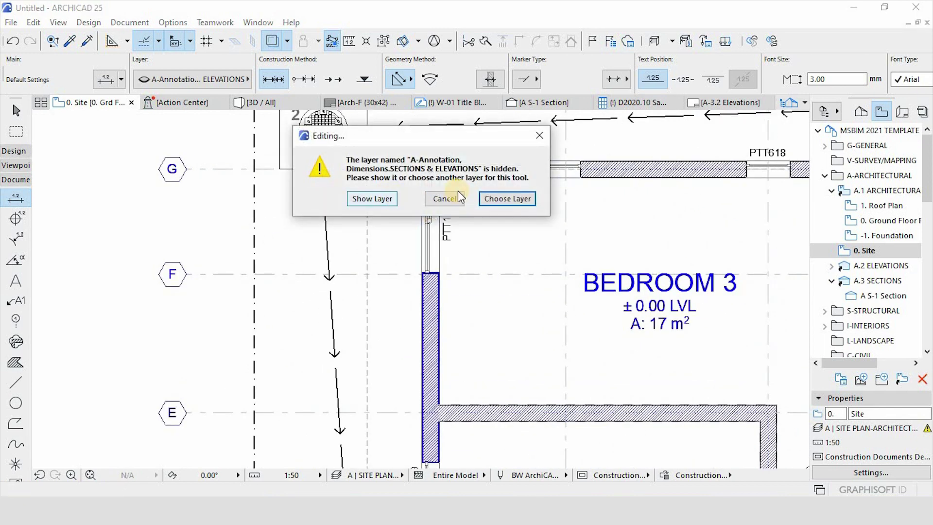
{"action": "left_click", "coordinate": [501, 197]}
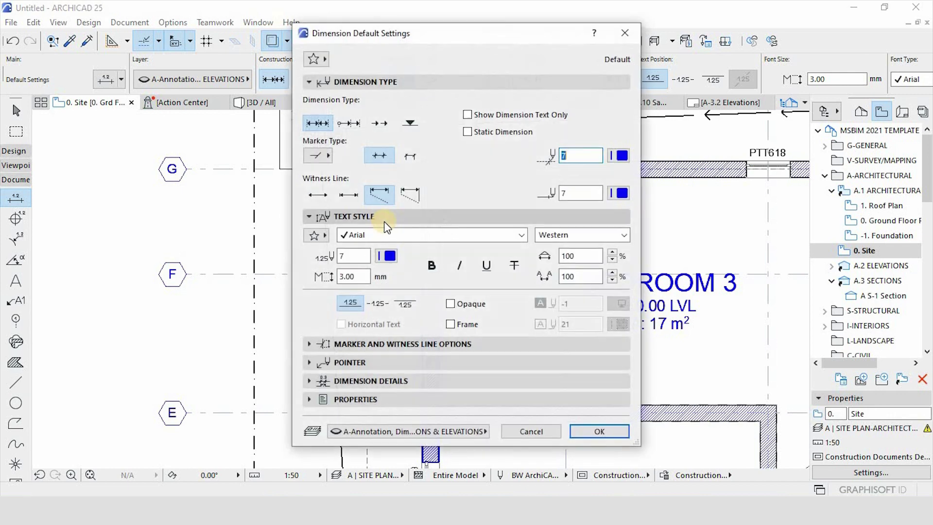
{"action": "left_click", "coordinate": [381, 432]}
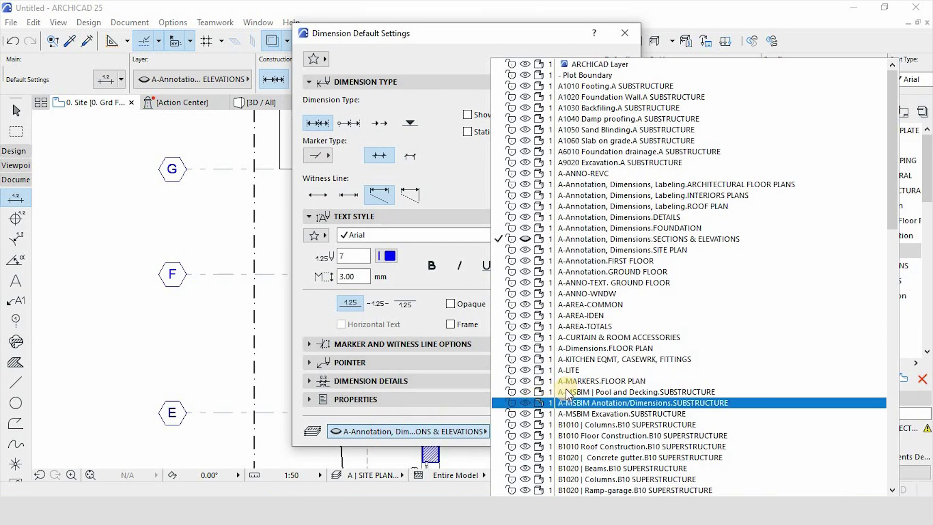
{"action": "left_click", "coordinate": [581, 251]}
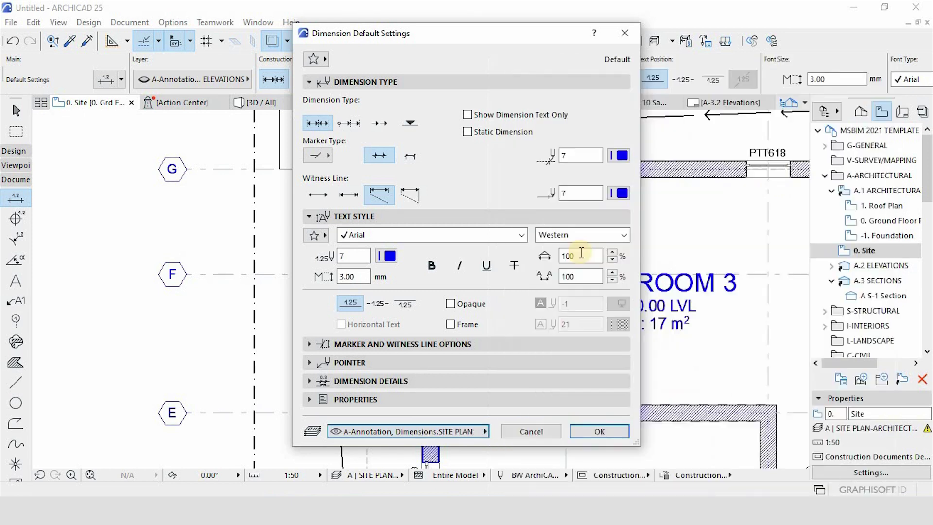
{"action": "left_click", "coordinate": [591, 431]}
Dimension the vertical offset from Bedroom 3's outer corner to the plot boundary at corner D.
{"action": "scroll", "coordinate": [340, 167], "scroll_direction": "down", "scroll_amount": 3}
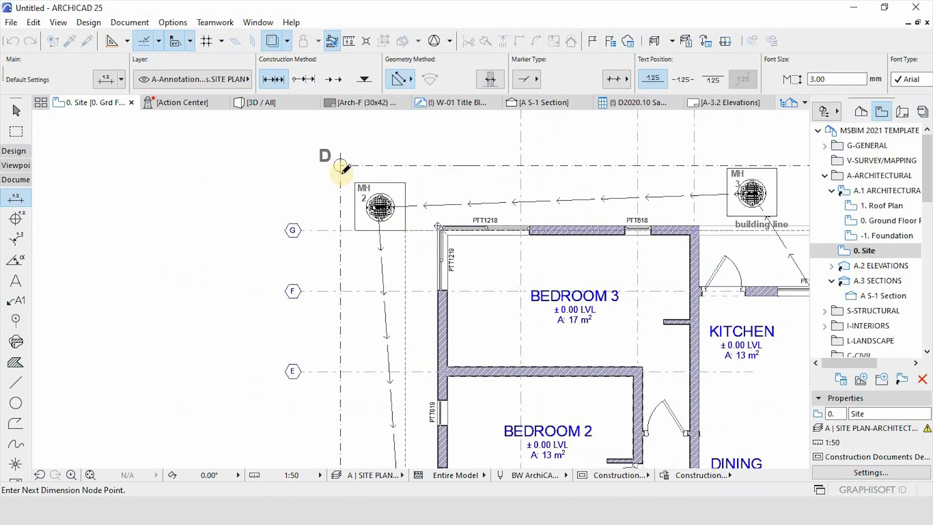
{"action": "scroll", "coordinate": [345, 171], "scroll_direction": "up", "scroll_amount": 5}
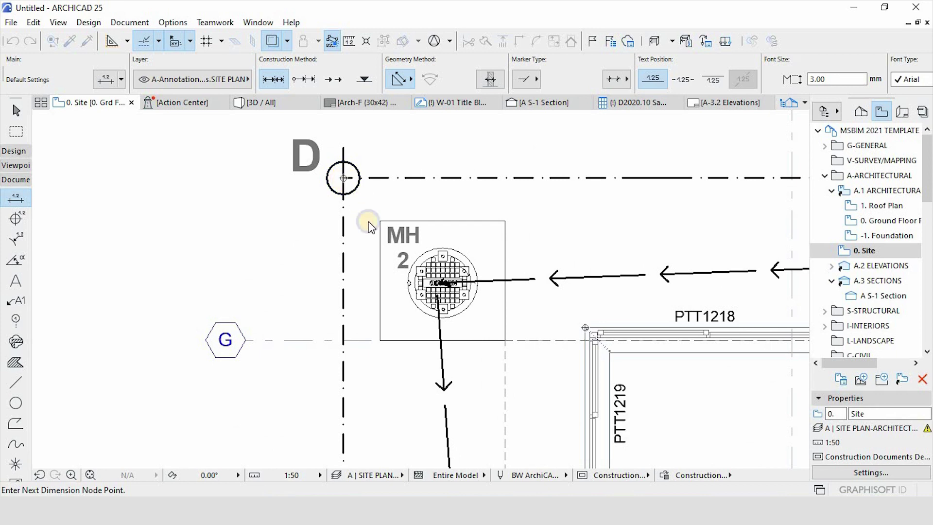
{"action": "right_click", "coordinate": [343, 179]}
{"action": "left_click", "coordinate": [384, 265]}
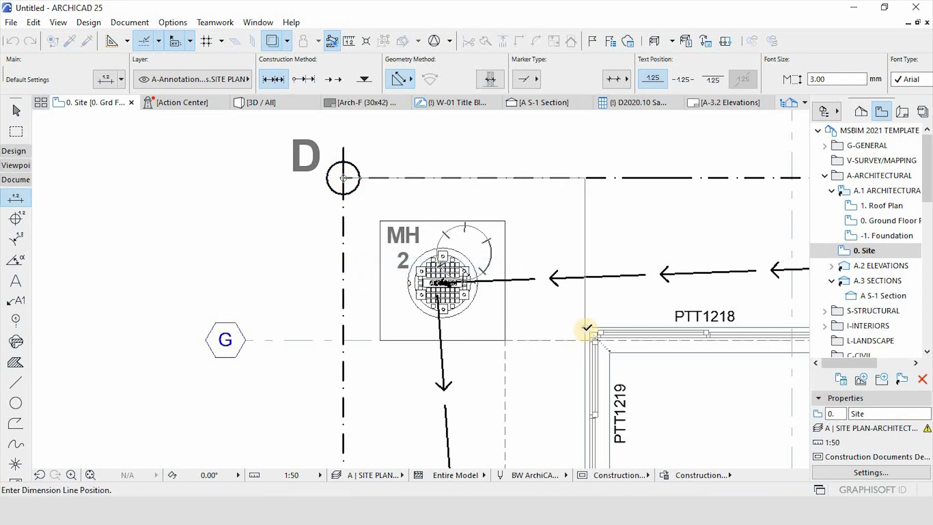
{"action": "left_click", "coordinate": [502, 210]}
Dimension the horizontal offset from the kitchen's outer wall corner to the plot boundary at corner C.
{"action": "scroll", "coordinate": [607, 243], "scroll_direction": "down", "scroll_amount": 3}
{"action": "scroll", "coordinate": [527, 199], "scroll_direction": "up", "scroll_amount": 5}
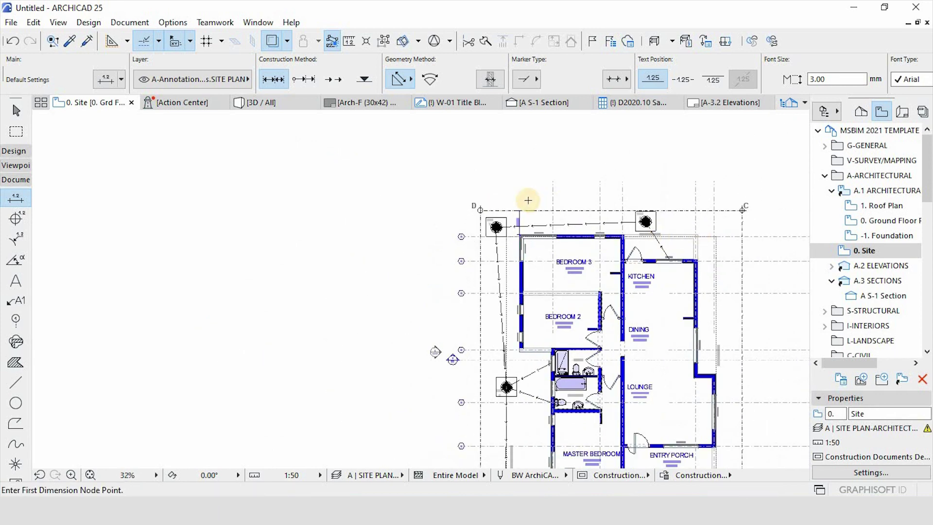
{"action": "scroll", "coordinate": [502, 238], "scroll_direction": "down", "scroll_amount": 3}
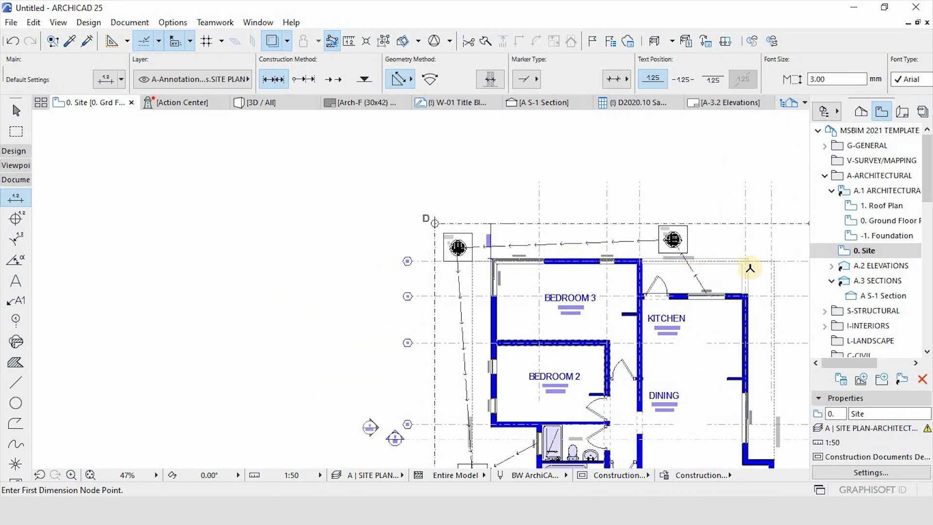
{"action": "scroll", "coordinate": [525, 235], "scroll_direction": "up", "scroll_amount": 1}
{"action": "scroll", "coordinate": [695, 258], "scroll_direction": "down", "scroll_amount": 2}
{"action": "scroll", "coordinate": [557, 289], "scroll_direction": "up", "scroll_amount": 4}
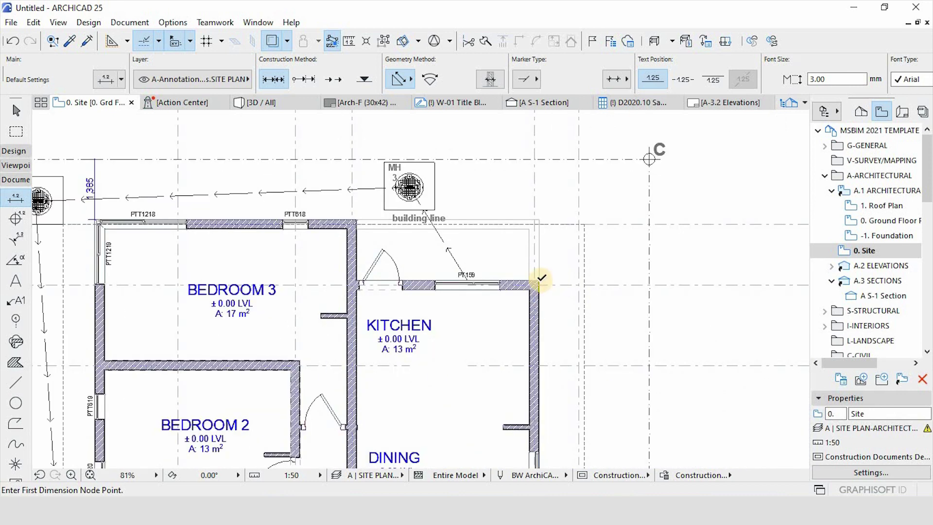
{"action": "left_click", "coordinate": [539, 281]}
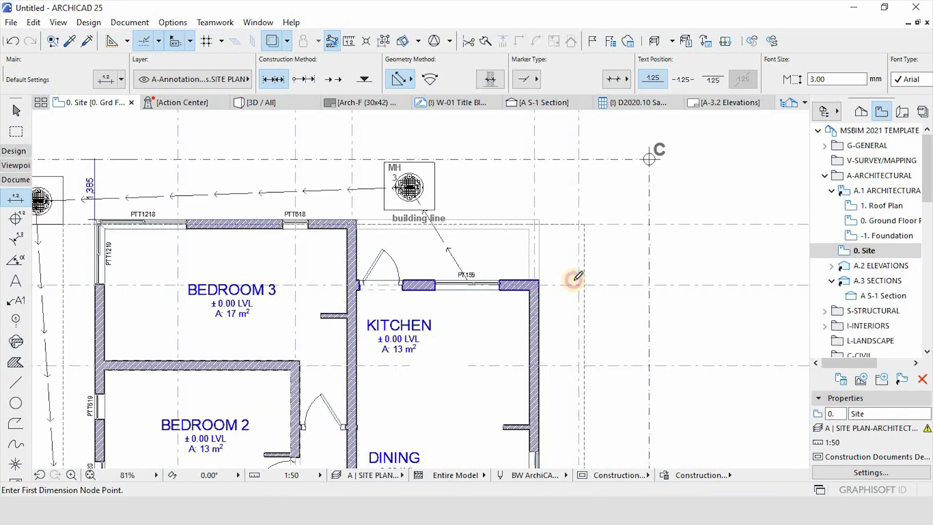
{"action": "right_click", "coordinate": [649, 159]}
{"action": "left_click", "coordinate": [671, 305]}
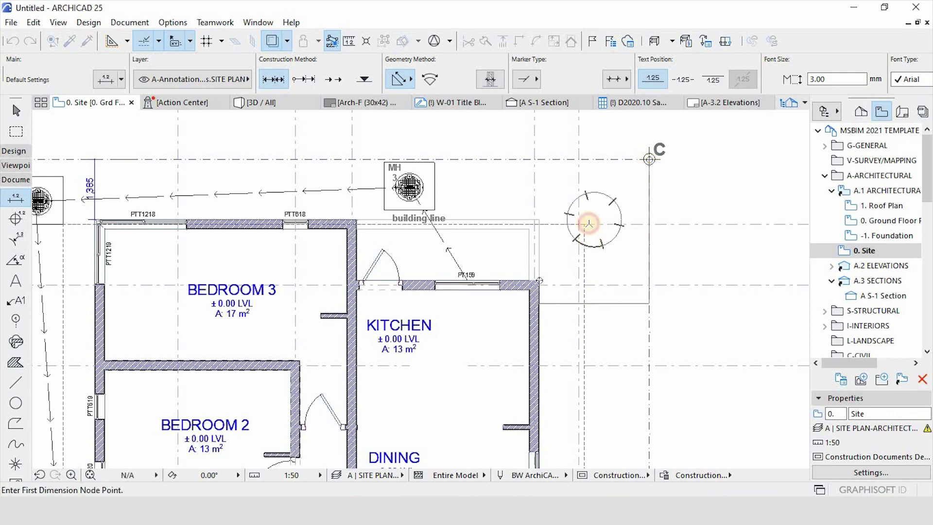
Dimension the horizontal offset from the lounge's outer wall corner at the entry porch to the boundary at corner B.
{"action": "scroll", "coordinate": [591, 214], "scroll_direction": "down", "scroll_amount": 4}
{"action": "scroll", "coordinate": [594, 292], "scroll_direction": "up", "scroll_amount": 7}
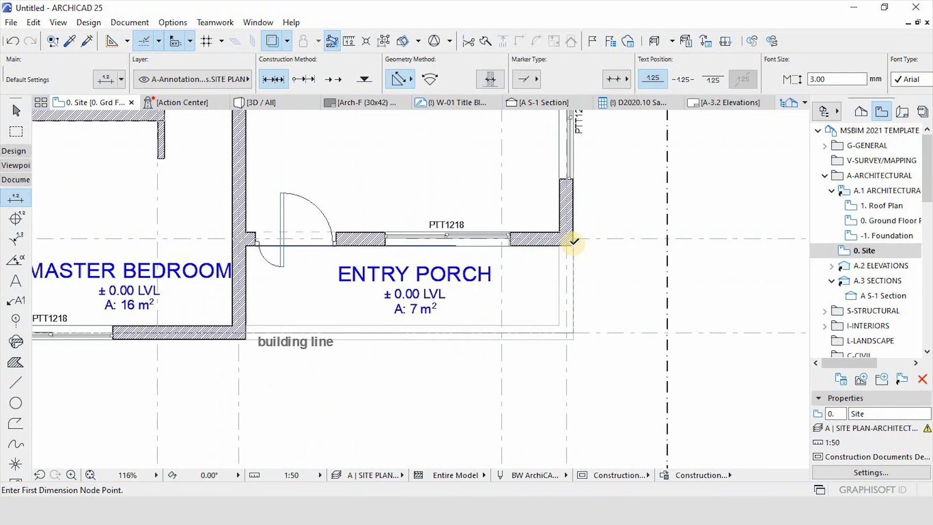
{"action": "scroll", "coordinate": [677, 370], "scroll_direction": "down", "scroll_amount": 3}
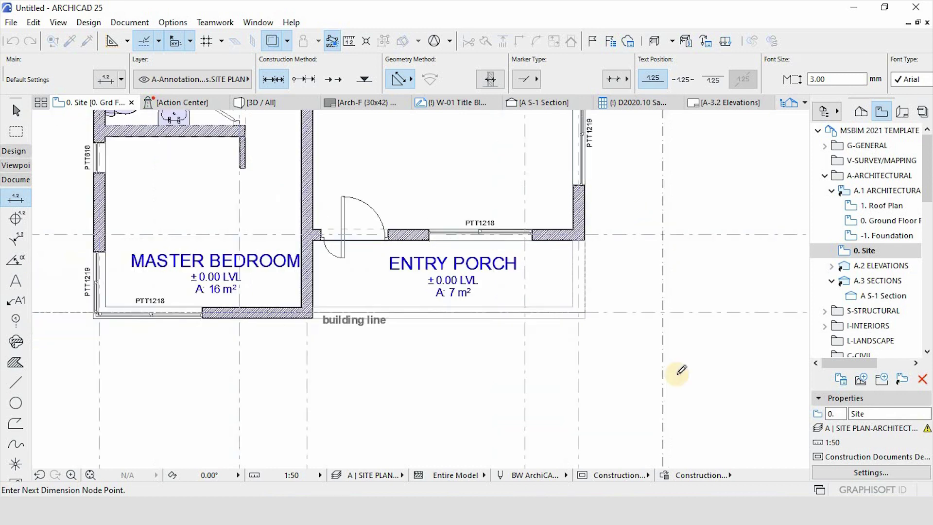
{"action": "scroll", "coordinate": [641, 419], "scroll_direction": "up", "scroll_amount": 3}
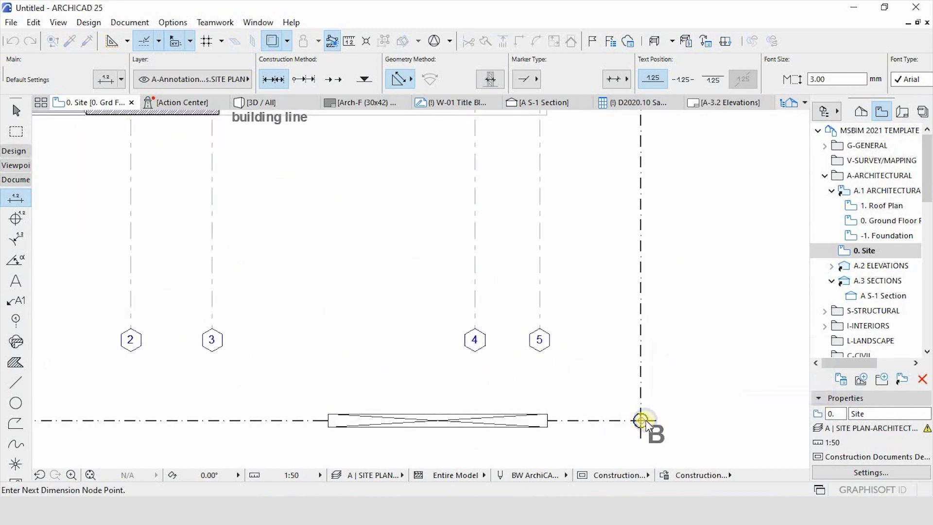
{"action": "right_click", "coordinate": [640, 419]}
{"action": "left_click", "coordinate": [653, 392]}
{"action": "scroll", "coordinate": [583, 319], "scroll_direction": "down", "scroll_amount": 3}
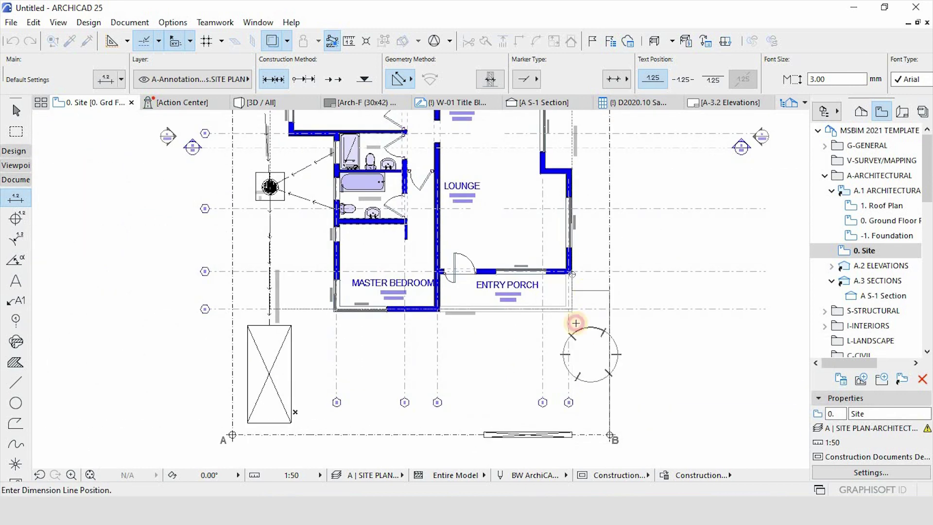
{"action": "left_click", "coordinate": [576, 324]}
Dimension the vertical offset from the master bedroom wall corner beside the entry porch to boundary line A–B.
{"action": "scroll", "coordinate": [417, 327], "scroll_direction": "up", "scroll_amount": 3}
{"action": "left_click", "coordinate": [469, 281]}
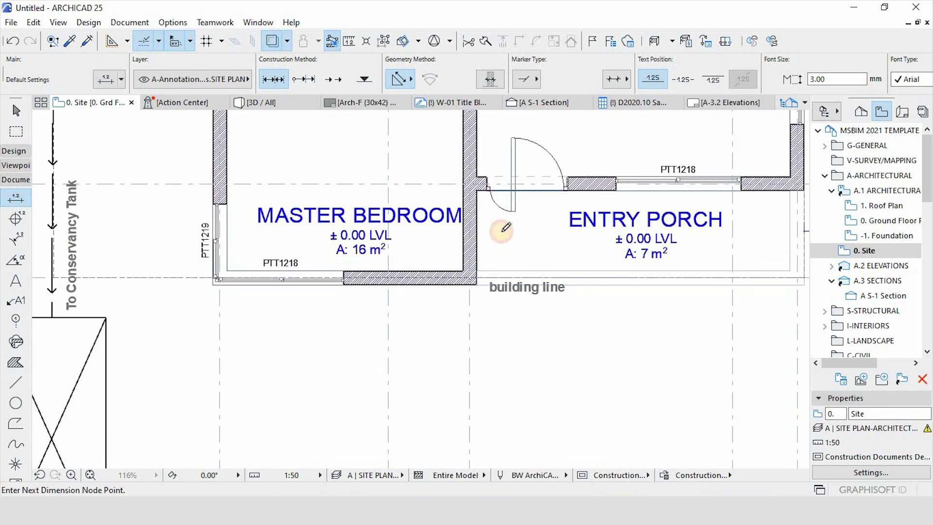
{"action": "scroll", "coordinate": [509, 278], "scroll_direction": "down", "scroll_amount": 3}
{"action": "scroll", "coordinate": [520, 368], "scroll_direction": "up", "scroll_amount": 2}
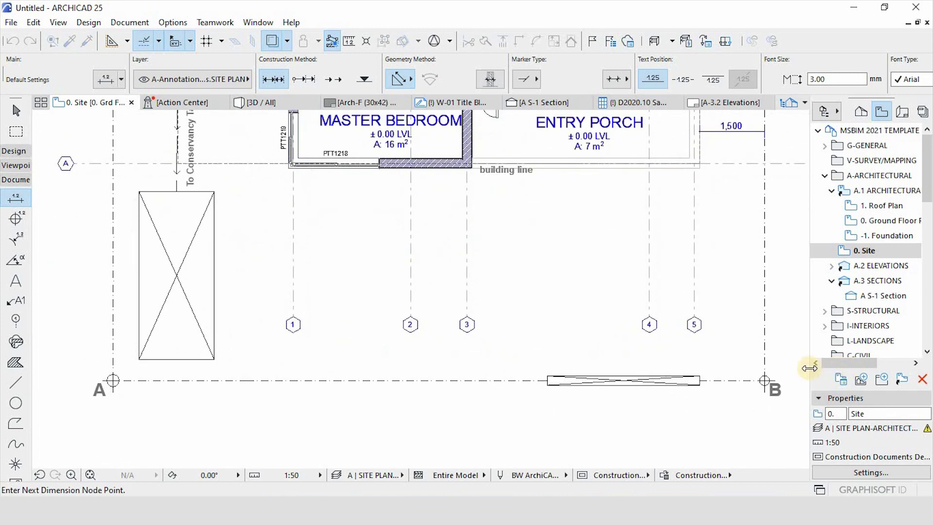
{"action": "right_click", "coordinate": [766, 380]}
{"action": "left_click", "coordinate": [797, 470]}
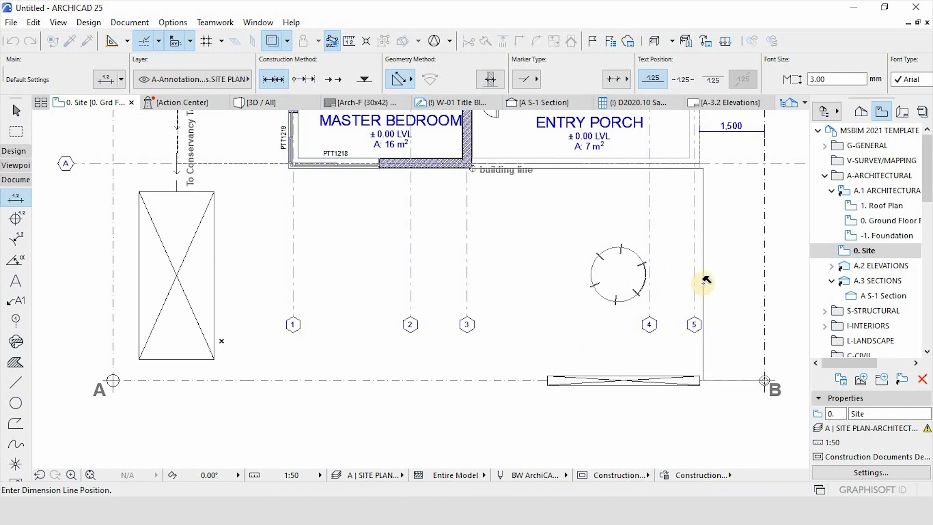
Dimension the horizontal offset from the master bedroom's outer corner to boundary line A–D, placing the dimension line above grid line B.
{"action": "scroll", "coordinate": [695, 276], "scroll_direction": "down", "scroll_amount": 3}
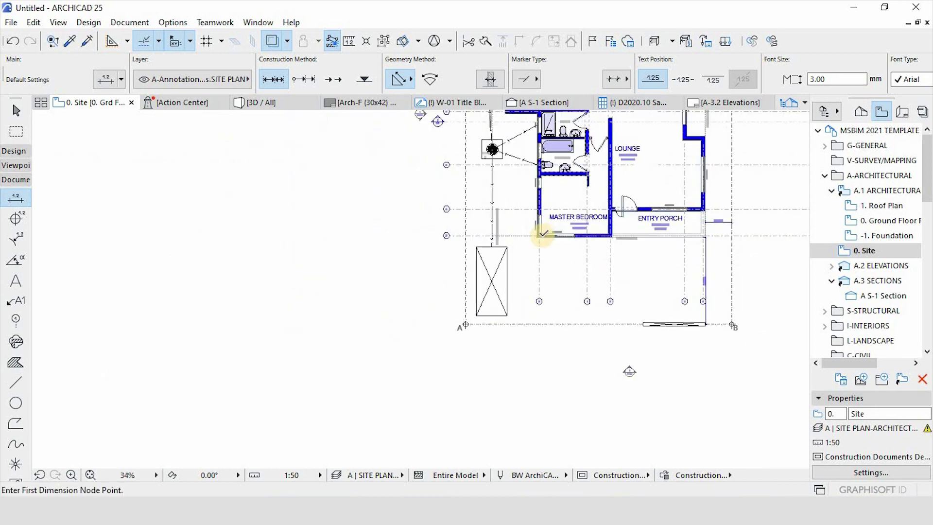
{"action": "scroll", "coordinate": [588, 238], "scroll_direction": "up", "scroll_amount": 3}
{"action": "left_click", "coordinate": [581, 243]}
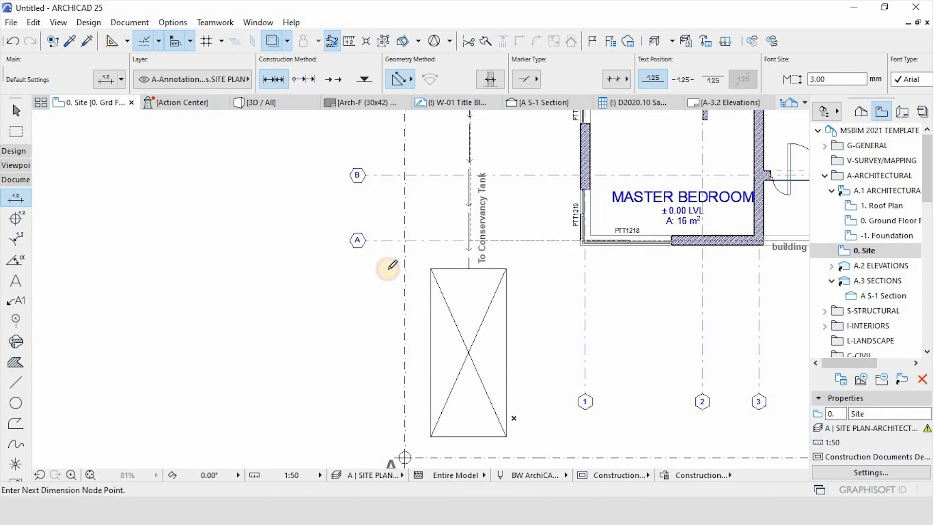
{"action": "scroll", "coordinate": [389, 241], "scroll_direction": "up", "scroll_amount": 2}
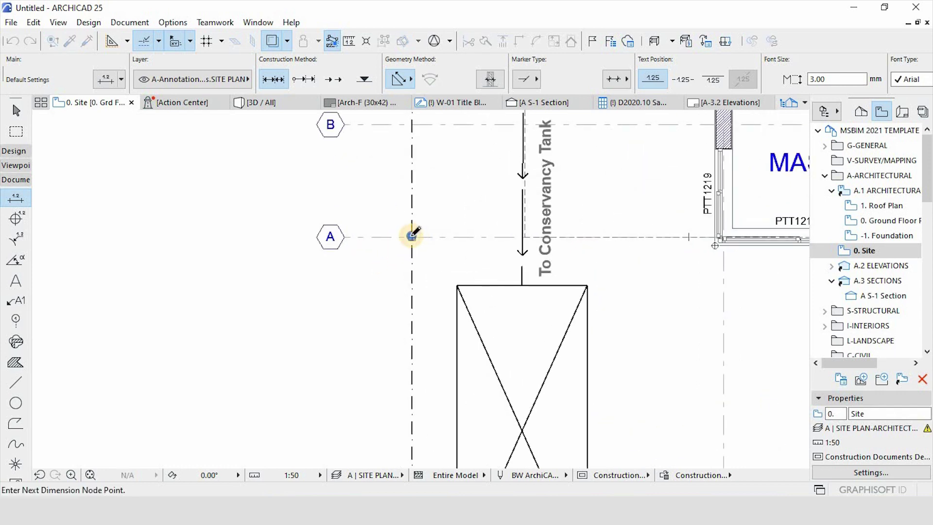
{"action": "right_click", "coordinate": [412, 237]}
{"action": "left_click", "coordinate": [448, 323]}
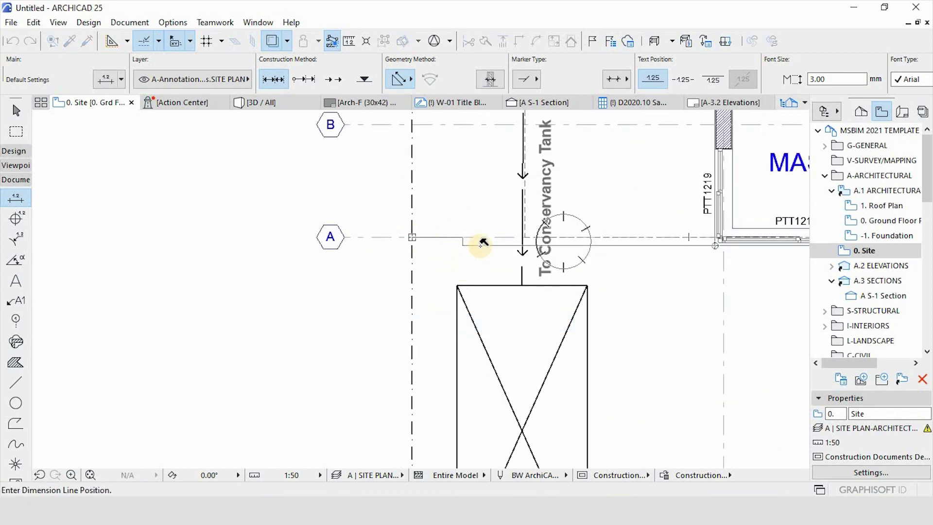
{"action": "scroll", "coordinate": [510, 296], "scroll_direction": "down", "scroll_amount": 3}
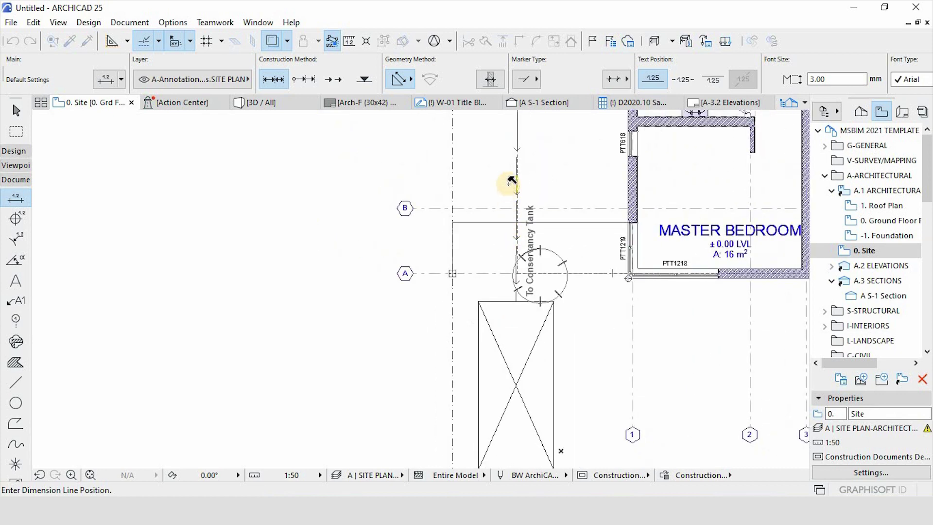
{"action": "left_click", "coordinate": [513, 180]}
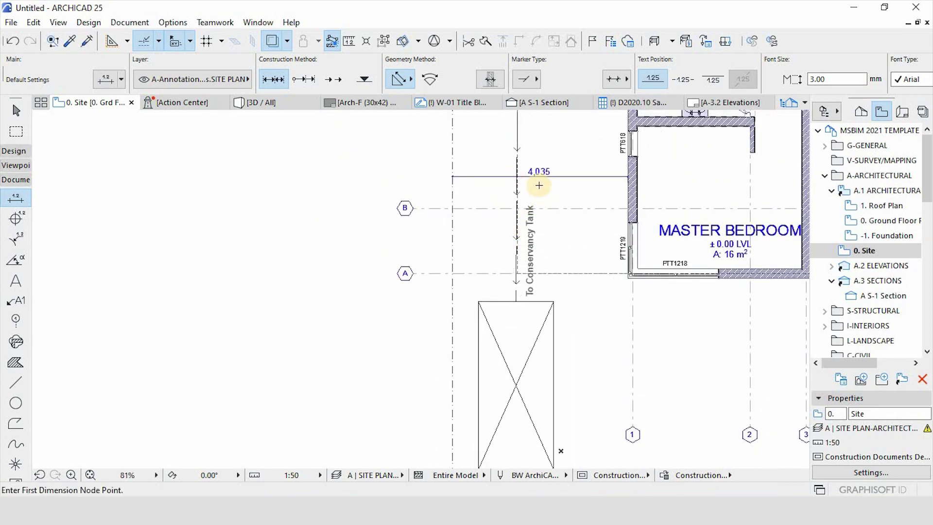
{"action": "key", "text": "Escape"}
Examine the placed setback dimensions between the house and the plot boundaries near corners A and B.
{"action": "scroll", "coordinate": [537, 184], "scroll_direction": "down", "scroll_amount": 5}
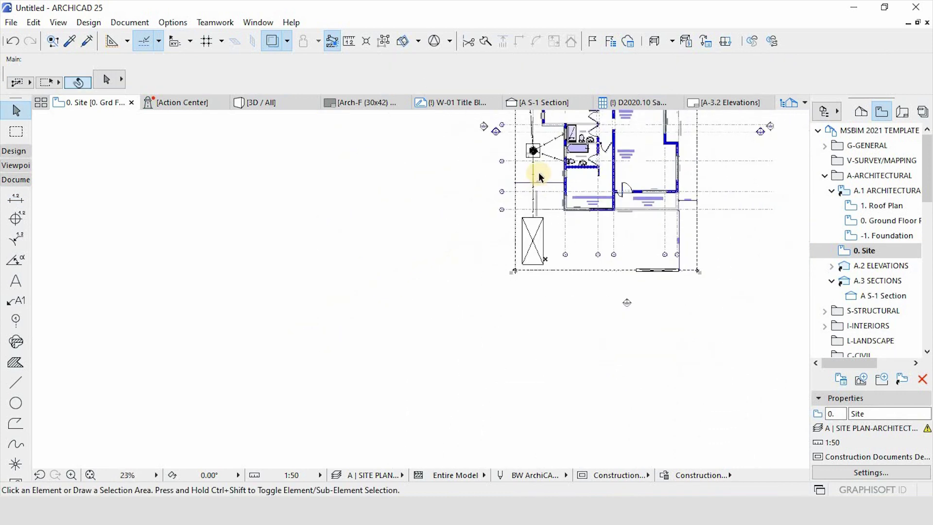
{"action": "scroll", "coordinate": [539, 175], "scroll_direction": "up", "scroll_amount": 4}
{"action": "scroll", "coordinate": [563, 199], "scroll_direction": "down", "scroll_amount": 4}
{"action": "scroll", "coordinate": [763, 260], "scroll_direction": "up", "scroll_amount": 5}
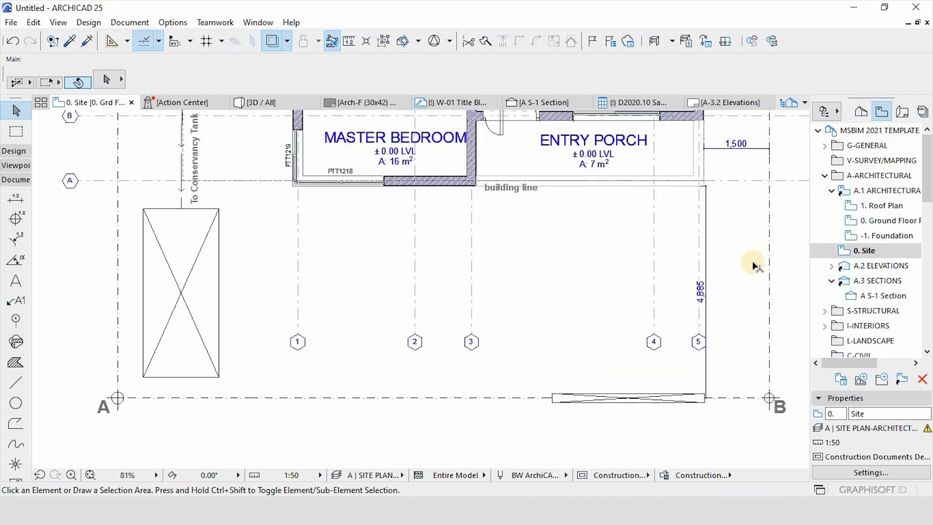
{"action": "scroll", "coordinate": [693, 206], "scroll_direction": "up", "scroll_amount": 1}
{"action": "scroll", "coordinate": [694, 195], "scroll_direction": "down", "scroll_amount": 3}
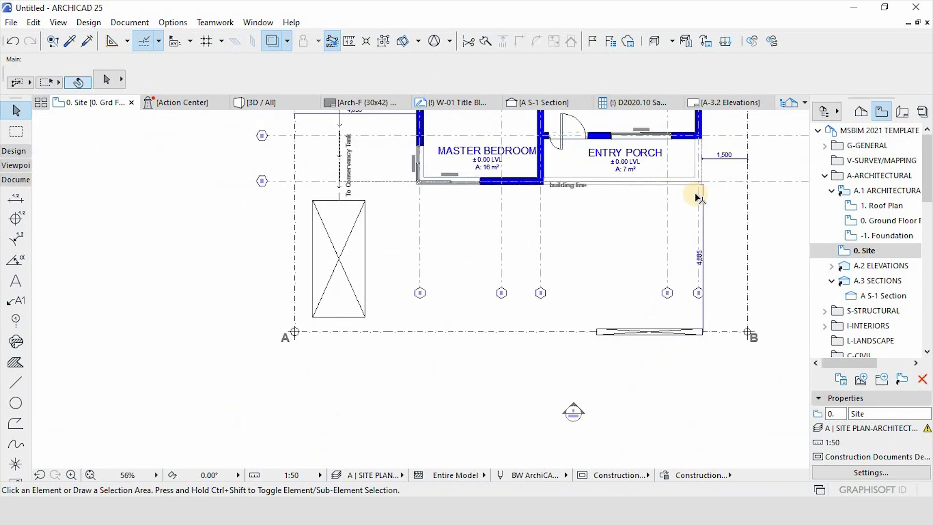
{"action": "scroll", "coordinate": [719, 213], "scroll_direction": "up", "scroll_amount": 2}
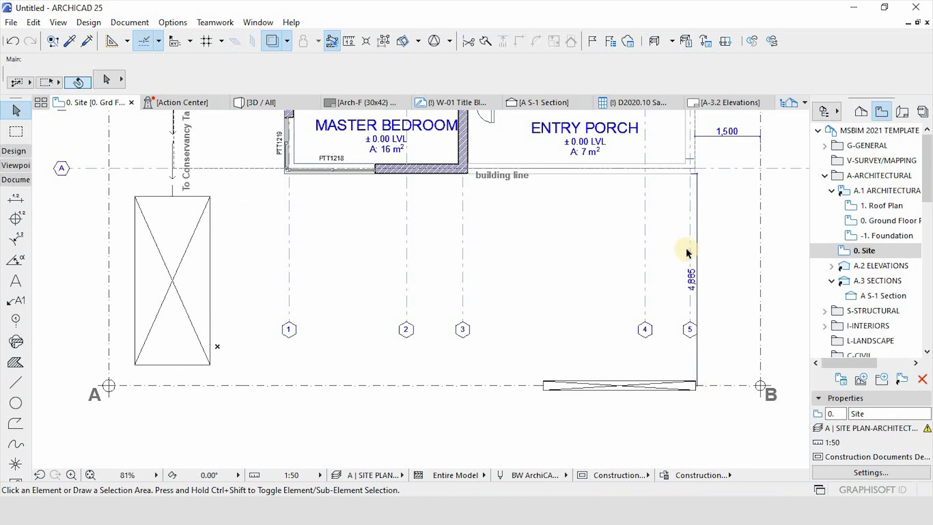
Examine the setback dimensions around the entry porch and the overall site layout between the house and the plot boundaries.
{"action": "scroll", "coordinate": [704, 265], "scroll_direction": "up", "scroll_amount": 2}
{"action": "scroll", "coordinate": [695, 243], "scroll_direction": "down", "scroll_amount": 3}
{"action": "scroll", "coordinate": [690, 229], "scroll_direction": "up", "scroll_amount": 1}
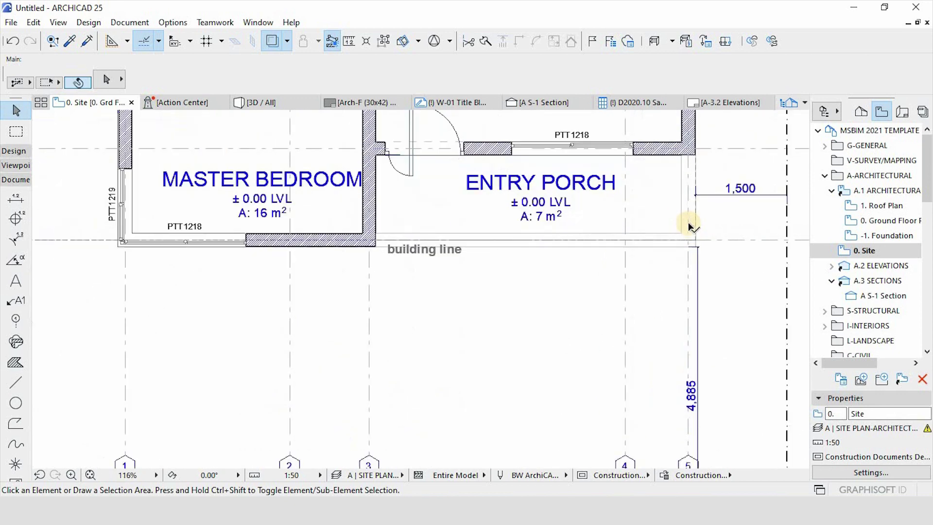
{"action": "scroll", "coordinate": [690, 226], "scroll_direction": "down", "scroll_amount": 1}
{"action": "scroll", "coordinate": [697, 207], "scroll_direction": "up", "scroll_amount": 3}
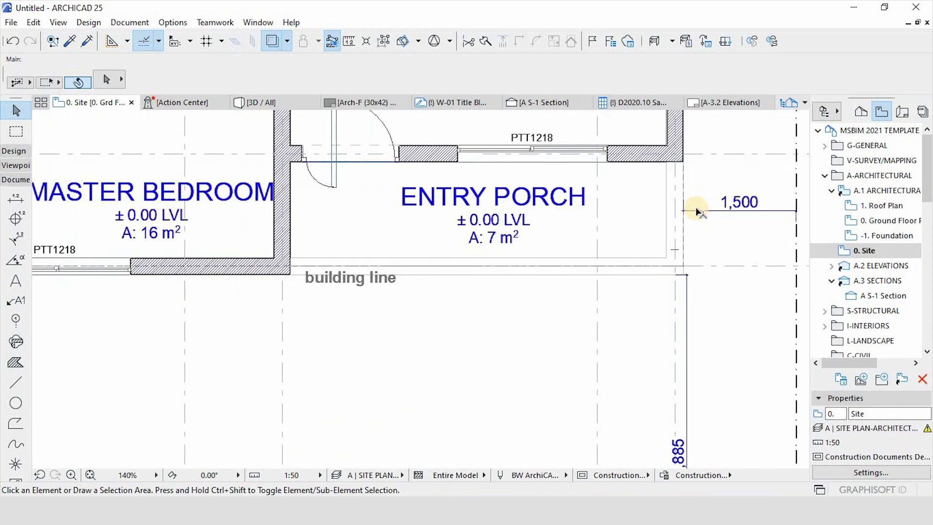
{"action": "scroll", "coordinate": [546, 292], "scroll_direction": "down", "scroll_amount": 4}
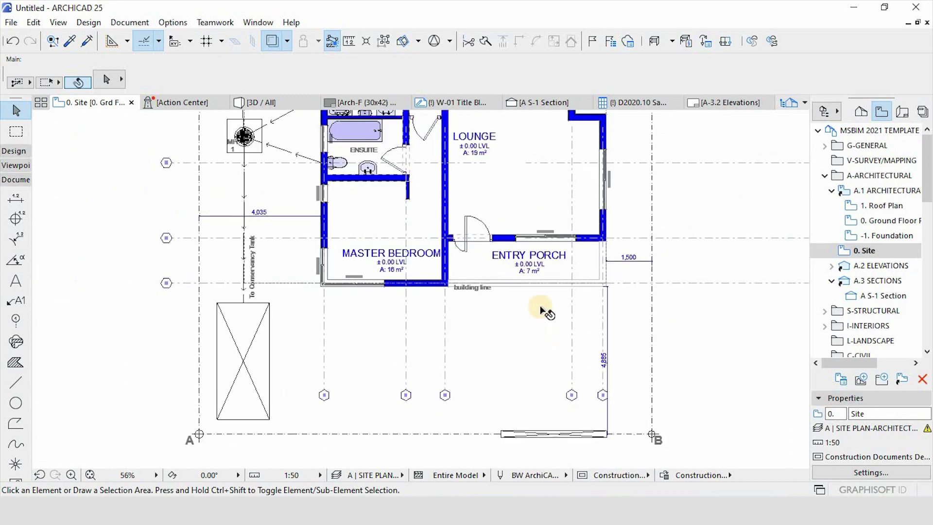
{"action": "scroll", "coordinate": [469, 311], "scroll_direction": "down", "scroll_amount": 3}
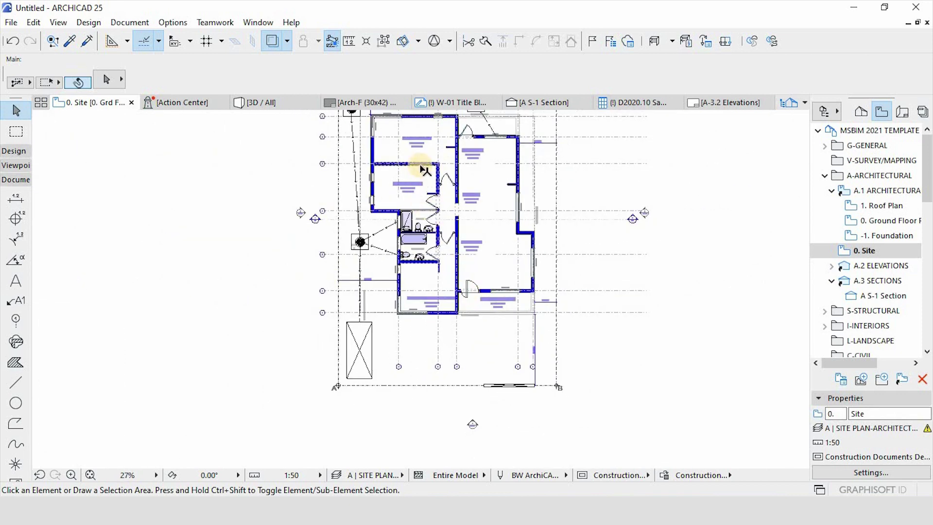
{"action": "scroll", "coordinate": [423, 169], "scroll_direction": "up", "scroll_amount": 3}
{"action": "scroll", "coordinate": [448, 194], "scroll_direction": "down", "scroll_amount": 3}
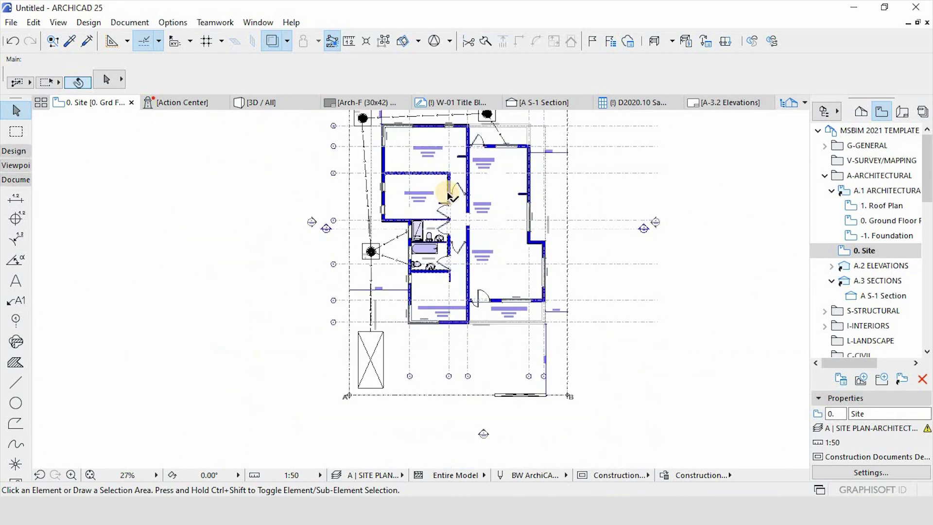
In the Ground Floor Plan view, assign the four overall plot boundary dimensions to the A-Annotation, Dimensions.SITE PLAN layer.
{"action": "left_click", "coordinate": [878, 221]}
{"action": "scroll", "coordinate": [564, 263], "scroll_direction": "up", "scroll_amount": 3}
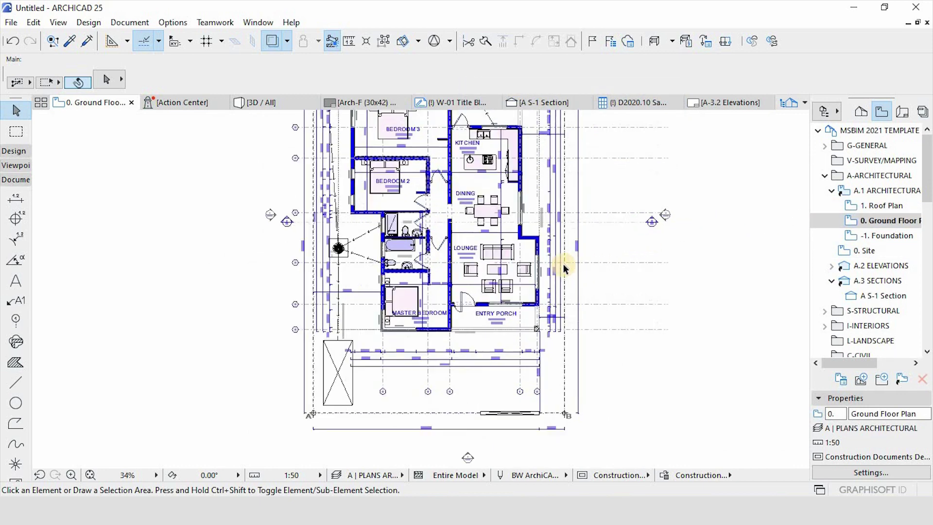
{"action": "left_click", "coordinate": [567, 273]}
{"action": "scroll", "coordinate": [479, 423], "scroll_direction": "down", "scroll_amount": 2}
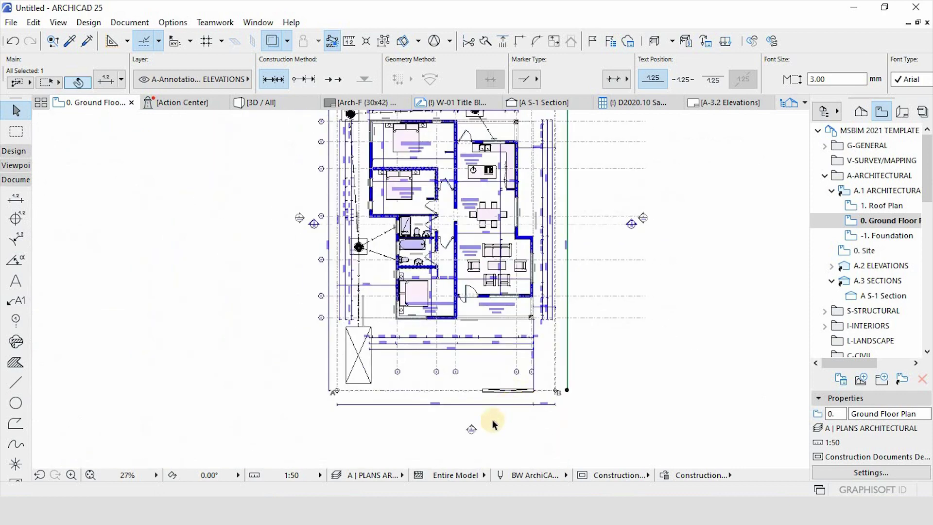
{"action": "scroll", "coordinate": [479, 398], "scroll_direction": "up", "scroll_amount": 2}
{"action": "left_click", "coordinate": [481, 389], "text": "shift"}
{"action": "scroll", "coordinate": [506, 404], "scroll_direction": "down", "scroll_amount": 2}
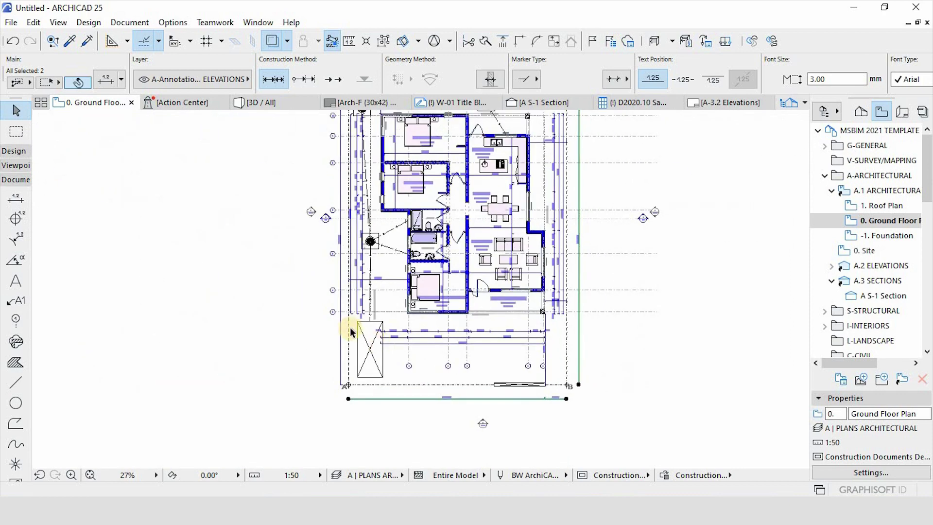
{"action": "scroll", "coordinate": [331, 350], "scroll_direction": "up", "scroll_amount": 3}
{"action": "left_click", "coordinate": [311, 343], "text": "shift"}
{"action": "scroll", "coordinate": [341, 292], "scroll_direction": "down", "scroll_amount": 3}
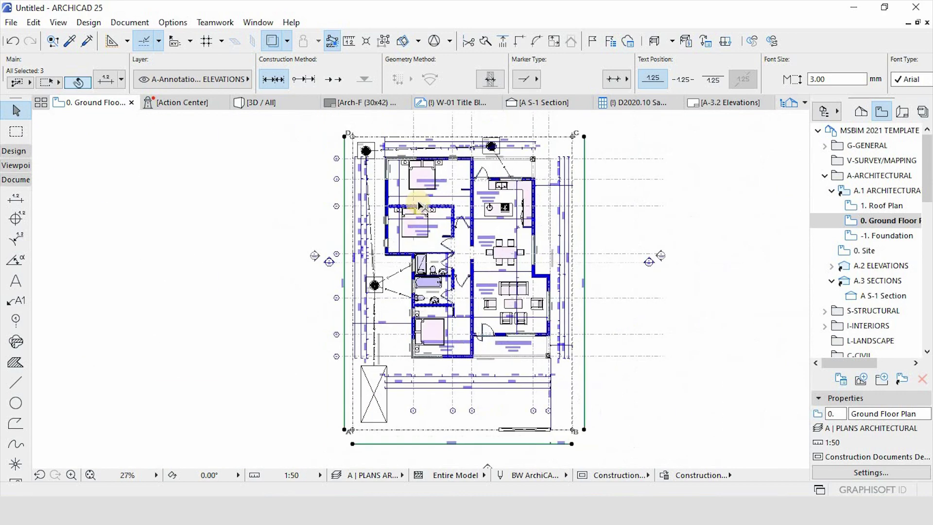
{"action": "scroll", "coordinate": [370, 122], "scroll_direction": "up", "scroll_amount": 2}
{"action": "left_click", "coordinate": [371, 123], "text": "shift"}
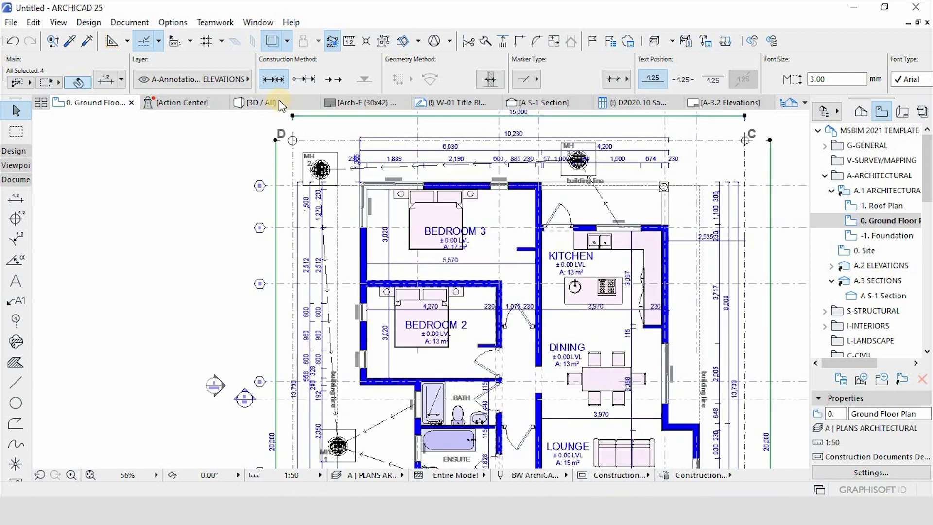
{"action": "left_click", "coordinate": [214, 81]}
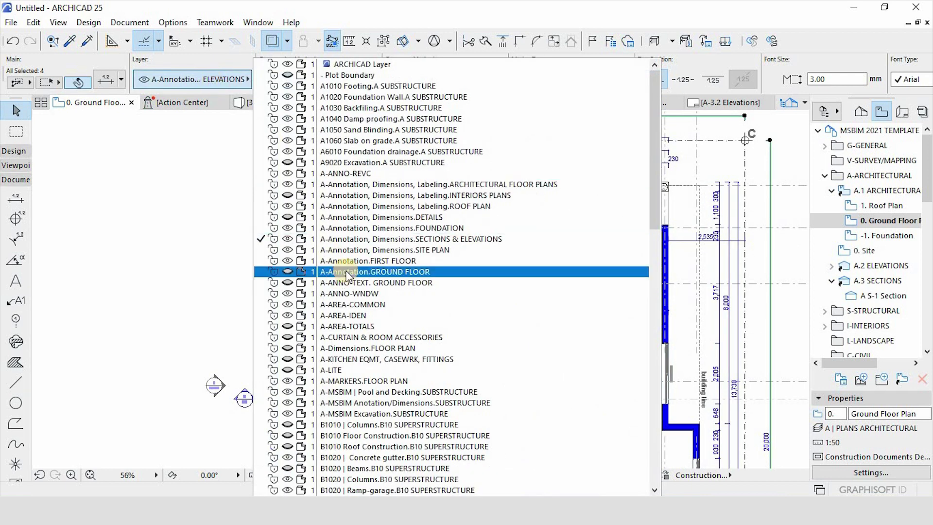
{"action": "left_click", "coordinate": [352, 250]}
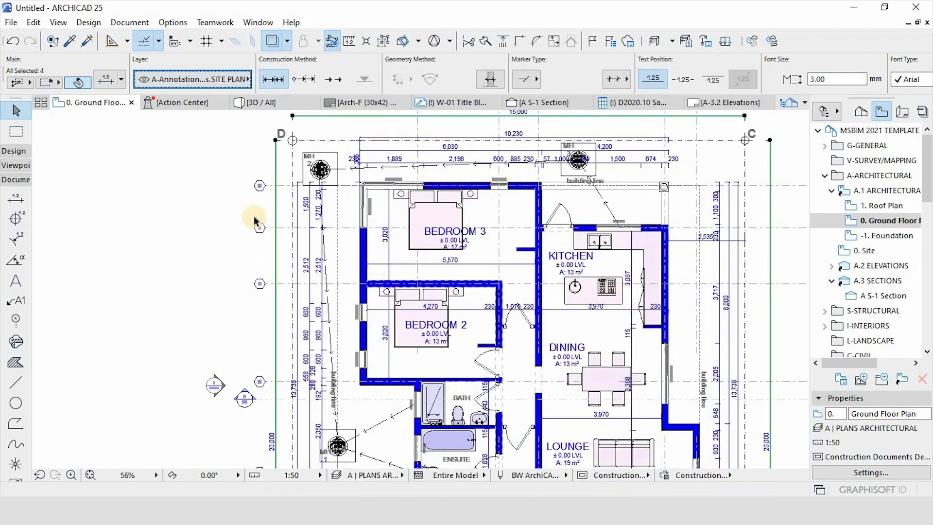
{"action": "left_click", "coordinate": [212, 180]}
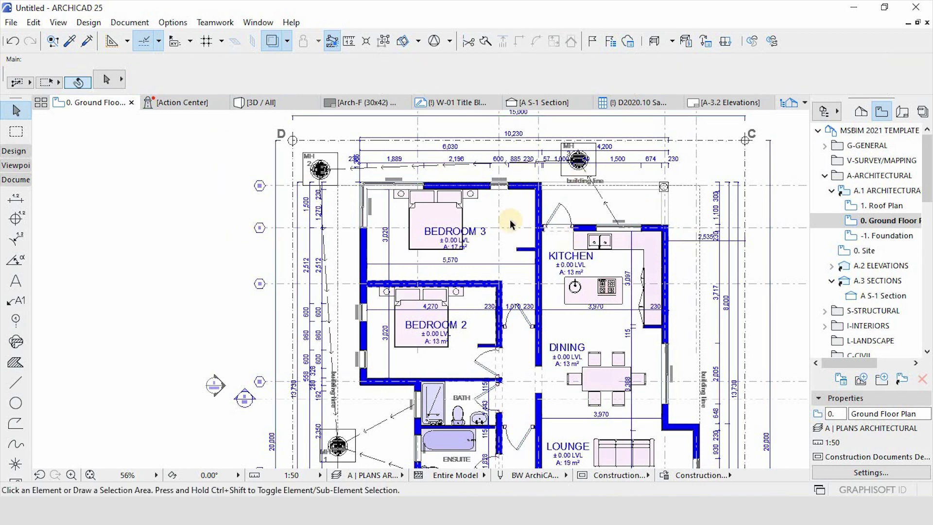
Hide the A-Annotation, Dimensions.SITE PLAN layer in the model view layer settings while the ground floor plan is active.
{"action": "scroll", "coordinate": [509, 220], "scroll_direction": "down", "scroll_amount": 4}
{"action": "left_click_drag", "start_coordinate": [863, 223], "coordinate": [666, 214]}
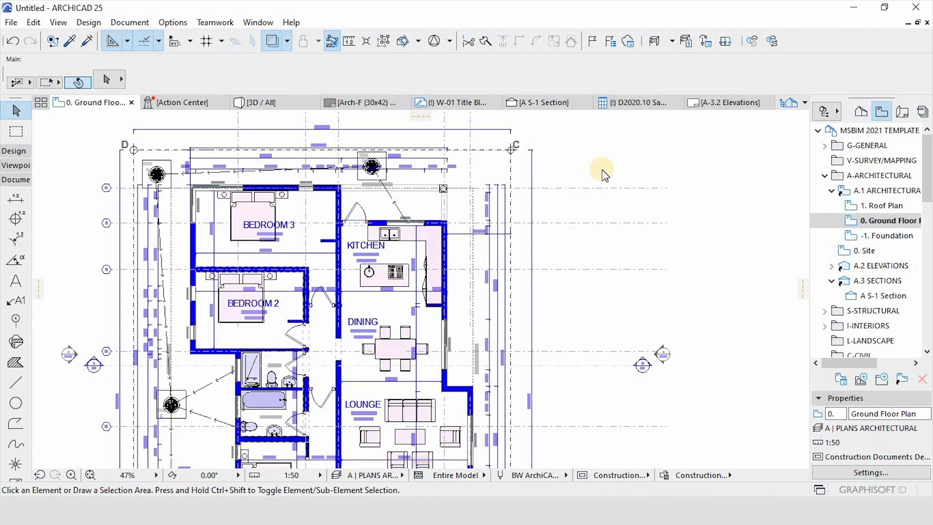
{"action": "key", "text": "ctrl+l"}
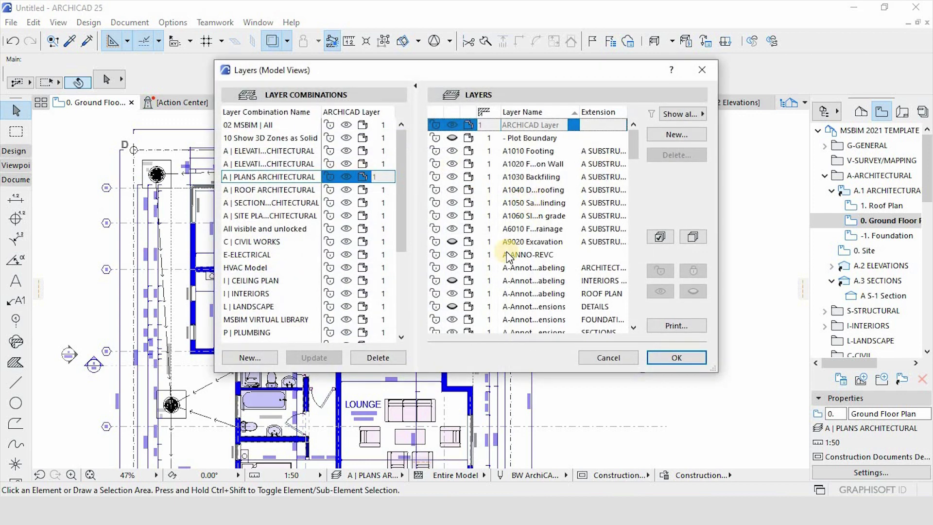
{"action": "scroll", "coordinate": [509, 256], "scroll_direction": "down", "scroll_amount": 2}
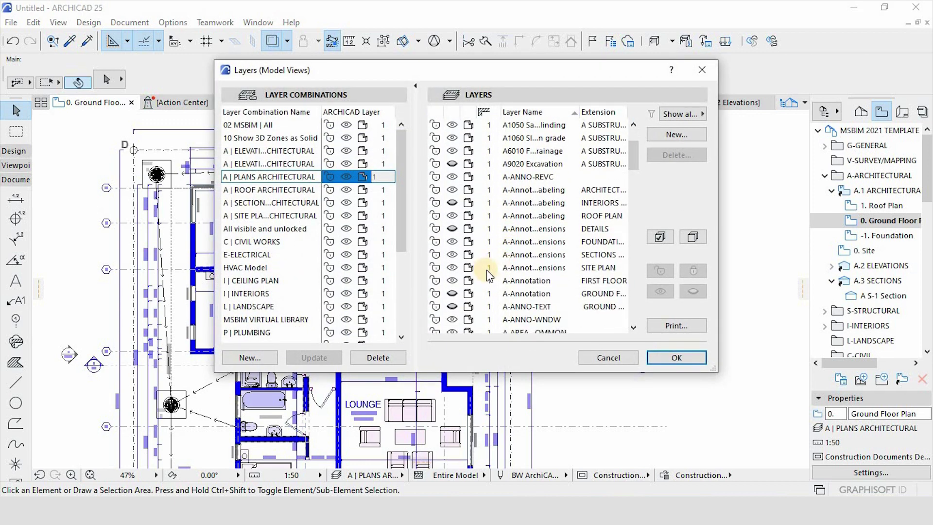
{"action": "left_click", "coordinate": [452, 267]}
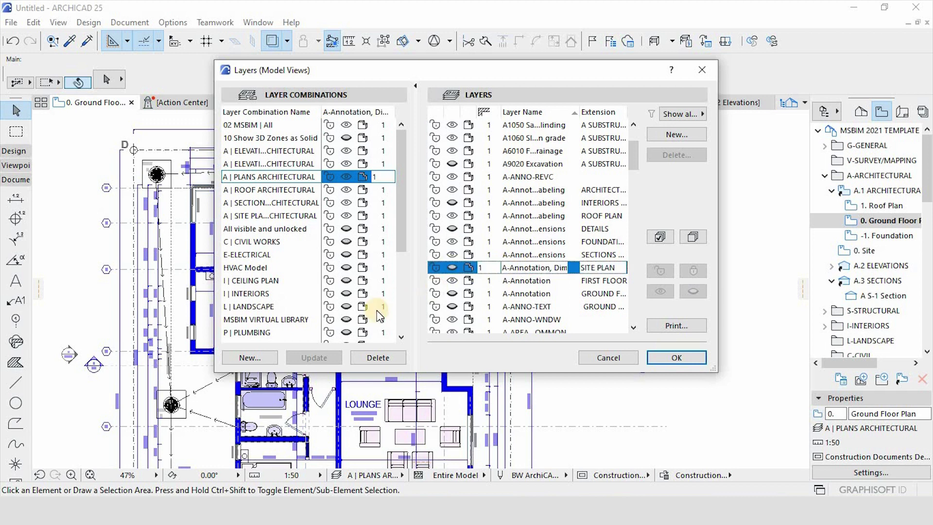
{"action": "left_click", "coordinate": [676, 358]}
Assign the grouped plot boundary lines and corner markers to the A-Annotation, Dimensions.SITE PLAN layer.
{"action": "scroll", "coordinate": [481, 229], "scroll_direction": "down", "scroll_amount": 3}
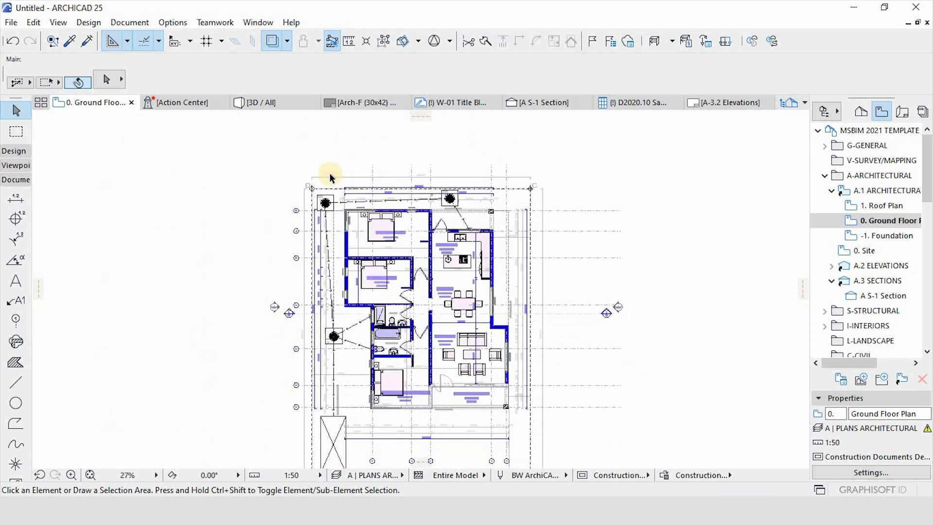
{"action": "scroll", "coordinate": [330, 175], "scroll_direction": "up", "scroll_amount": 3}
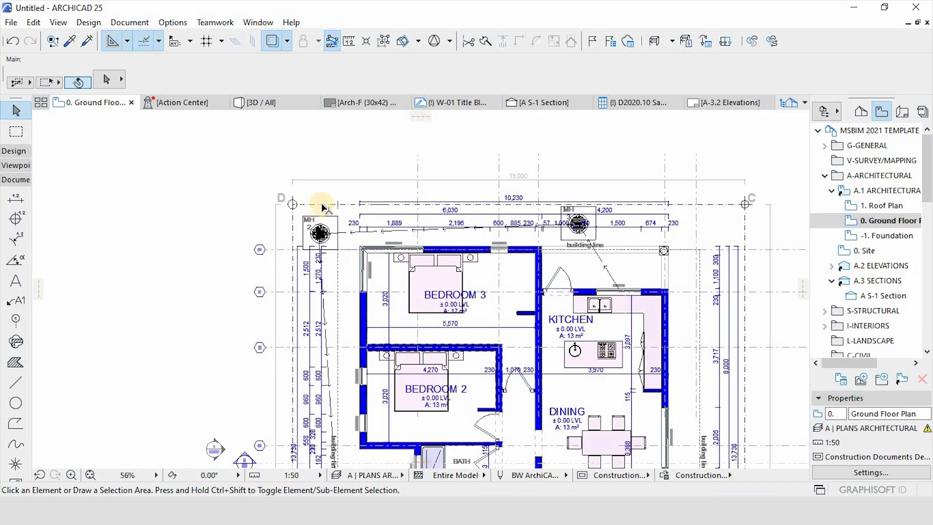
{"action": "left_click", "coordinate": [322, 204]}
{"action": "left_click", "coordinate": [242, 78]}
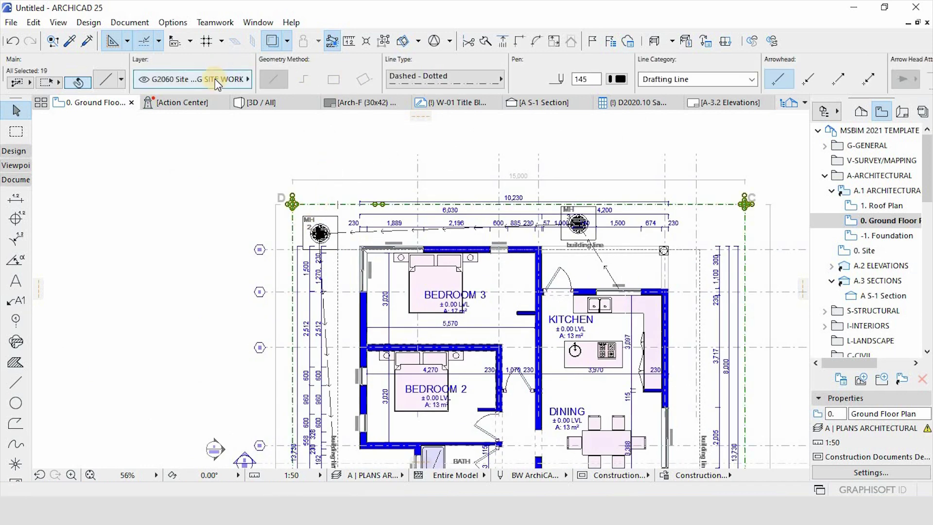
{"action": "left_click_drag", "start_coordinate": [658, 358], "coordinate": [651, 184]}
{"action": "left_click", "coordinate": [428, 249]}
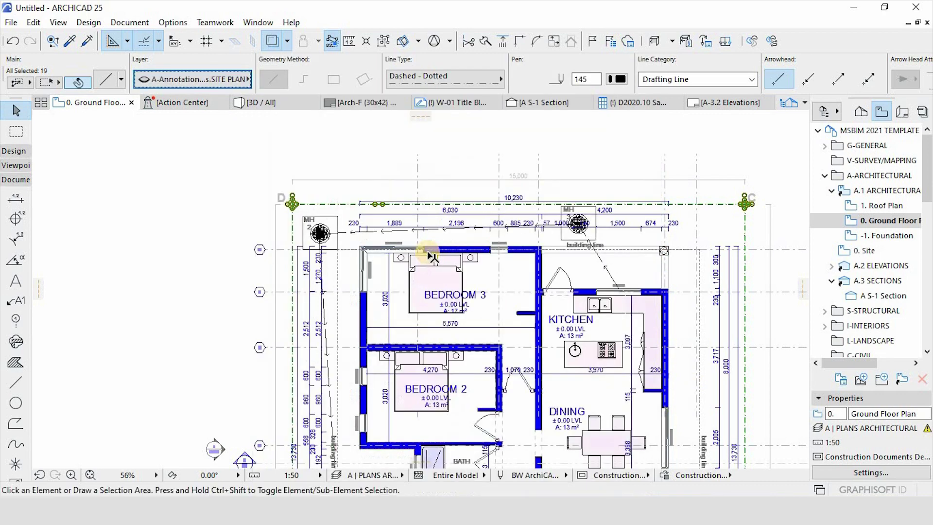
{"action": "scroll", "coordinate": [348, 257], "scroll_direction": "up", "scroll_amount": 1}
{"action": "key", "text": "Escape"}
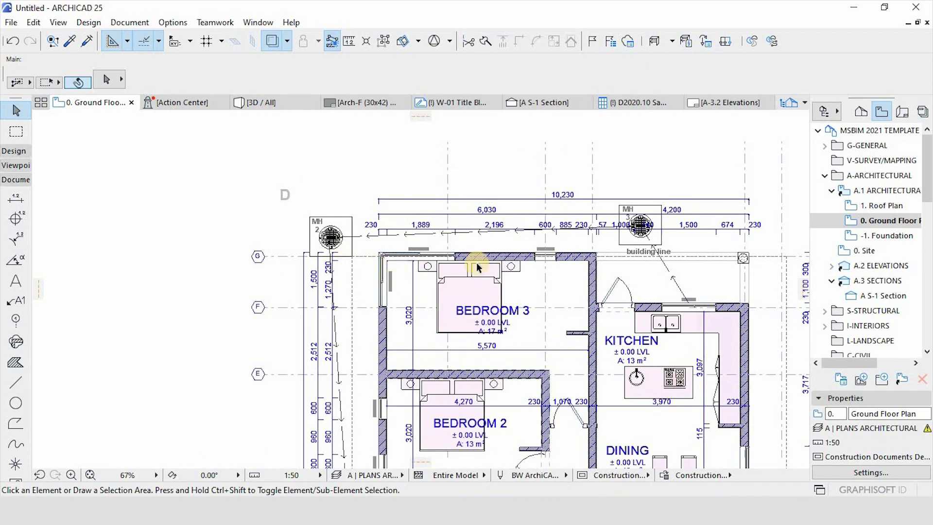
Place a copy of the "To Conservancy Tank" text inside the crossed tank rectangle near corner A.
{"action": "scroll", "coordinate": [339, 226], "scroll_direction": "up", "scroll_amount": 4}
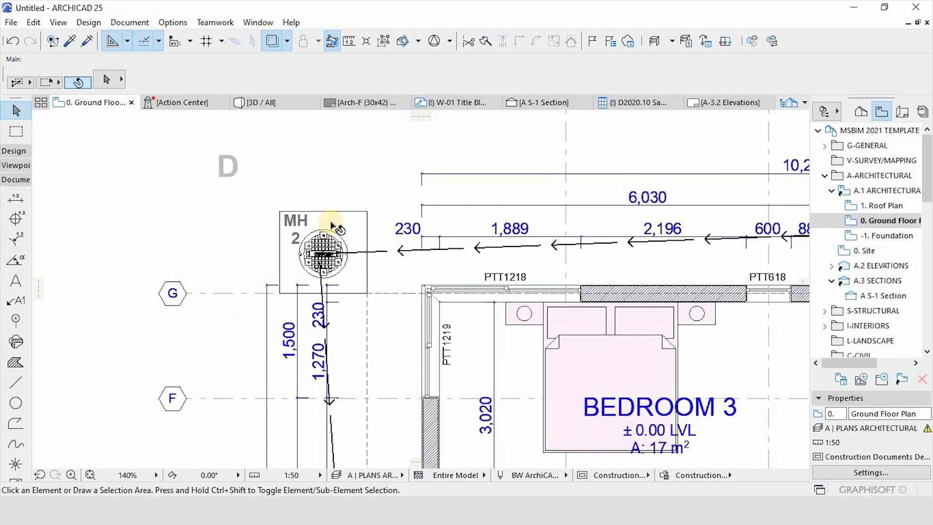
{"action": "scroll", "coordinate": [322, 252], "scroll_direction": "down", "scroll_amount": 6}
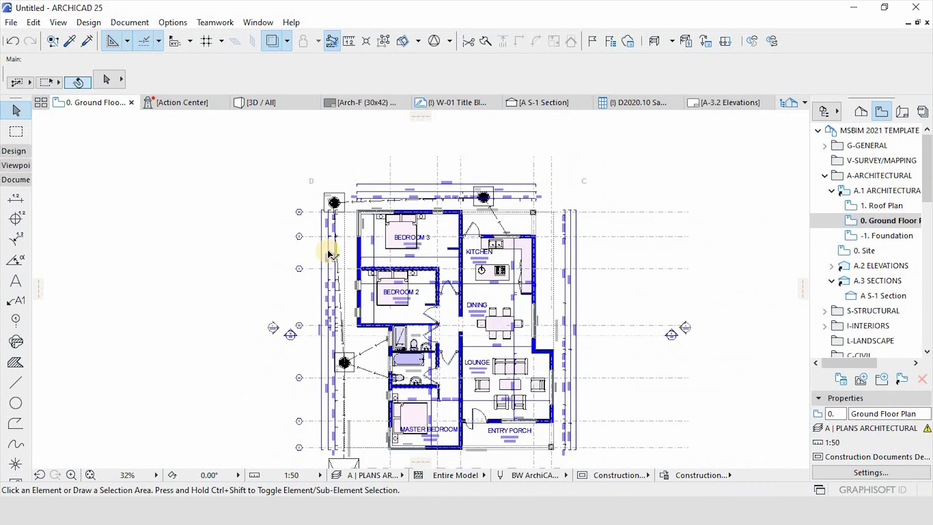
{"action": "scroll", "coordinate": [333, 204], "scroll_direction": "up", "scroll_amount": 2}
{"action": "scroll", "coordinate": [344, 148], "scroll_direction": "down", "scroll_amount": 3}
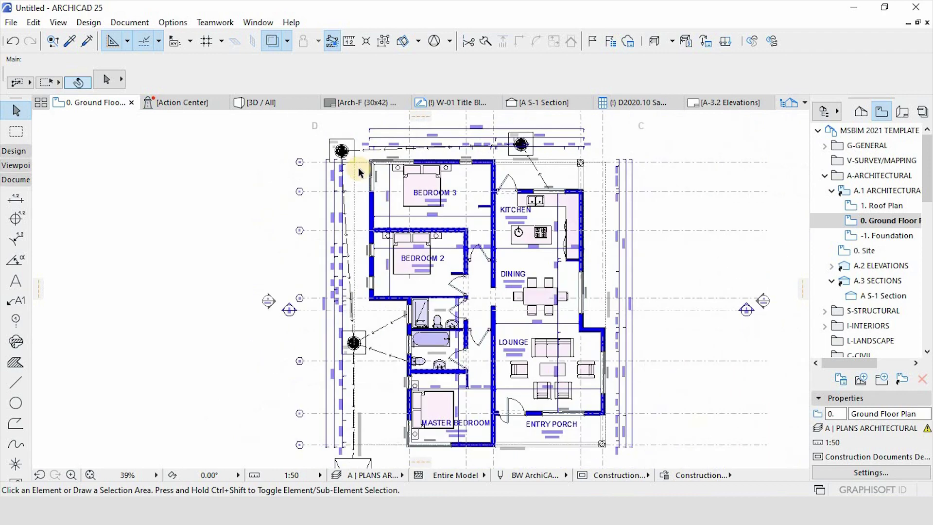
{"action": "scroll", "coordinate": [349, 355], "scroll_direction": "up", "scroll_amount": 2}
{"action": "scroll", "coordinate": [388, 373], "scroll_direction": "up", "scroll_amount": 4}
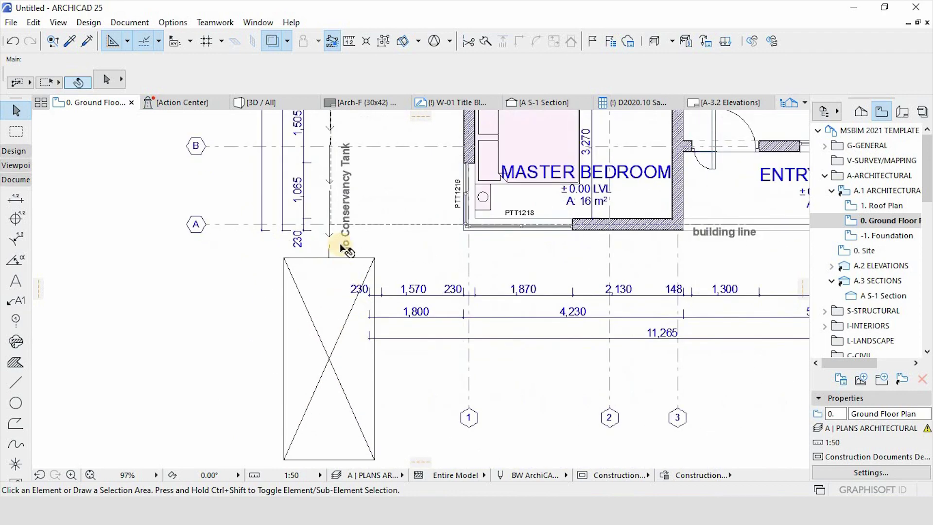
{"action": "left_click", "coordinate": [349, 219]}
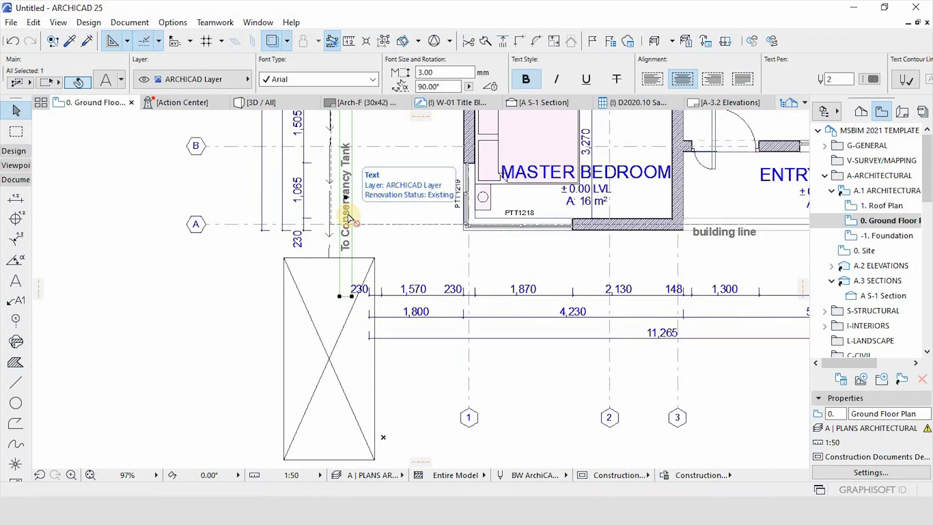
{"action": "left_click_drag", "start_coordinate": [348, 222], "coordinate": [328, 354]}
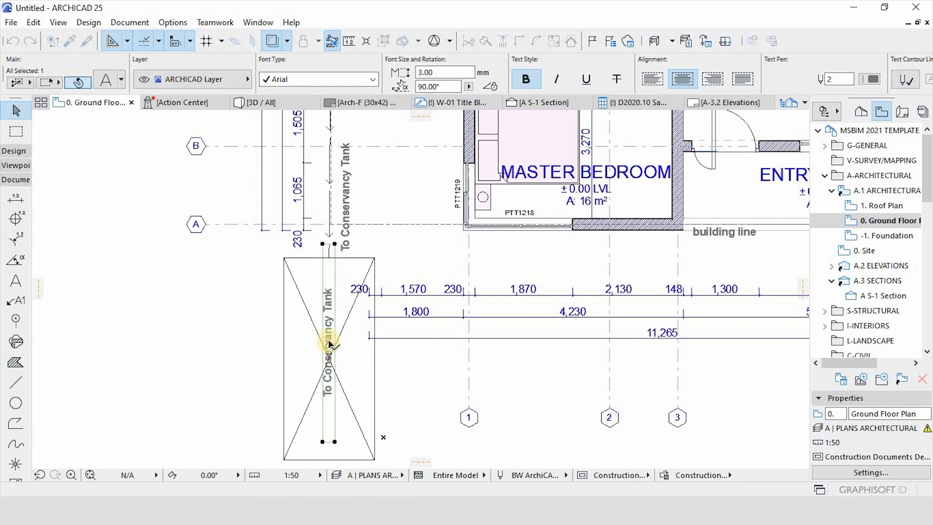
Edit the copied label inside the tank rectangle to read "Conservancy Tank".
{"action": "scroll", "coordinate": [333, 349], "scroll_direction": "up", "scroll_amount": 4}
{"action": "double_click", "coordinate": [328, 329]}
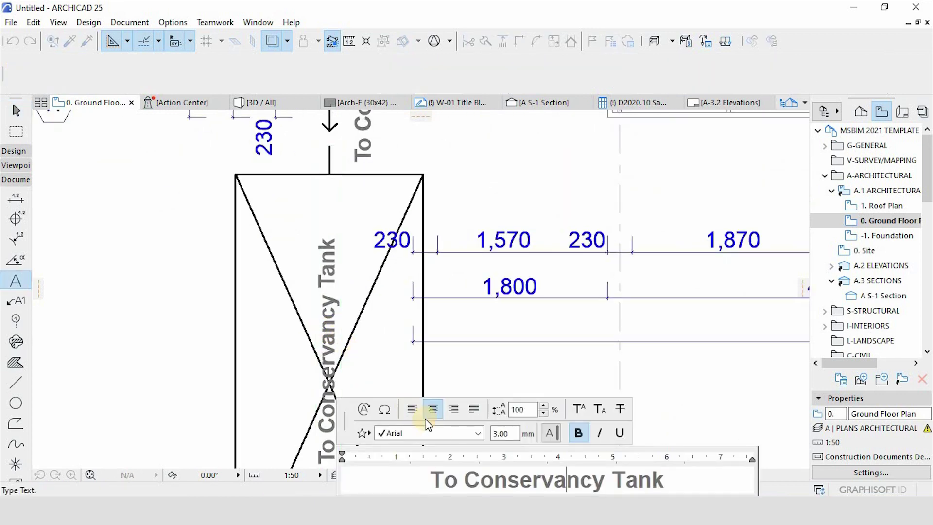
{"action": "left_click", "coordinate": [432, 408]}
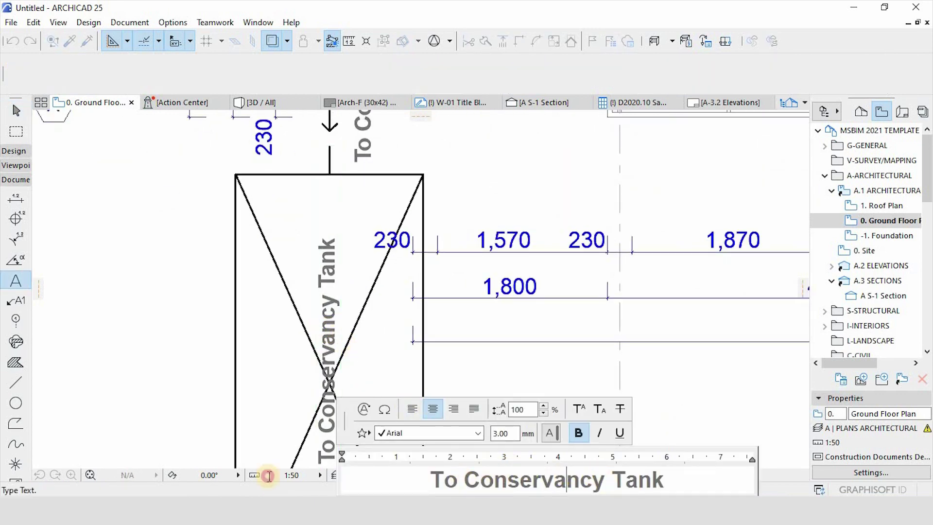
{"action": "key", "text": "Home"}
{"action": "key", "text": "ctrl+shift+Right"}
{"action": "key", "text": "Delete"}
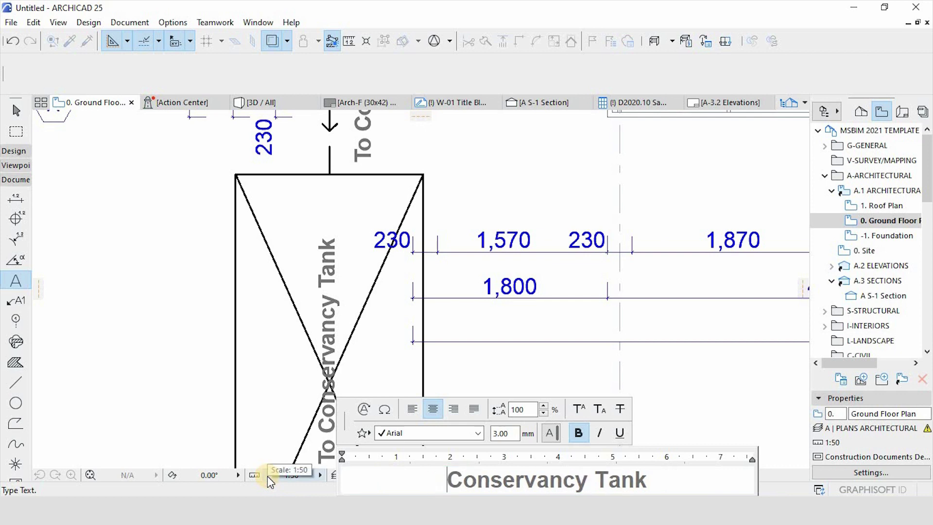
{"action": "left_click", "coordinate": [474, 376]}
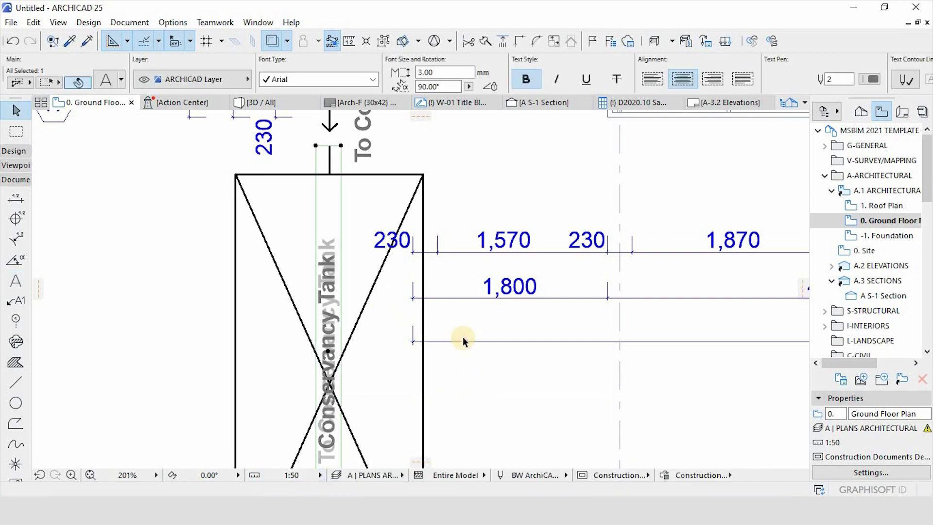
Move the "Conservancy Tank" label to the centre of the tank rectangle, where its diagonals cross.
{"action": "scroll", "coordinate": [462, 337], "scroll_direction": "down", "scroll_amount": 4}
{"action": "key", "text": "Escape"}
{"action": "scroll", "coordinate": [389, 295], "scroll_direction": "down", "scroll_amount": 5}
{"action": "scroll", "coordinate": [400, 327], "scroll_direction": "up", "scroll_amount": 7}
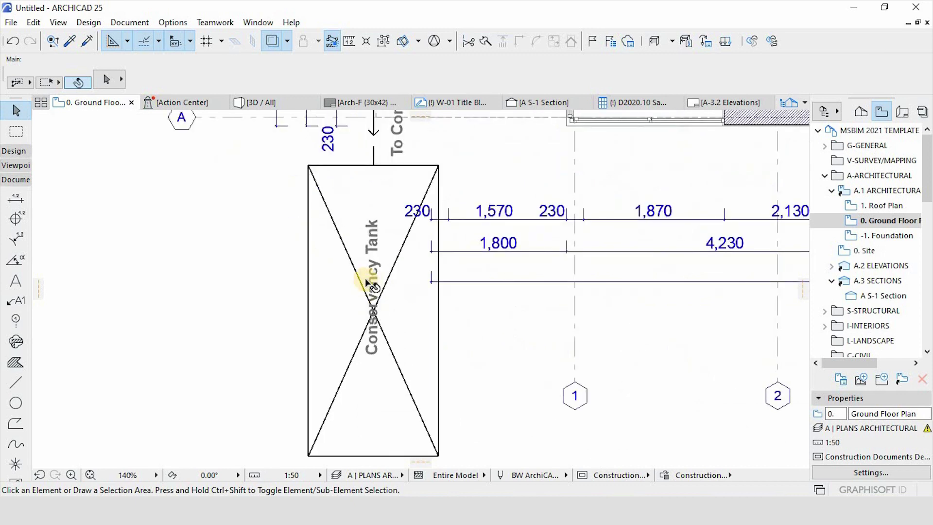
{"action": "left_click", "coordinate": [374, 285]}
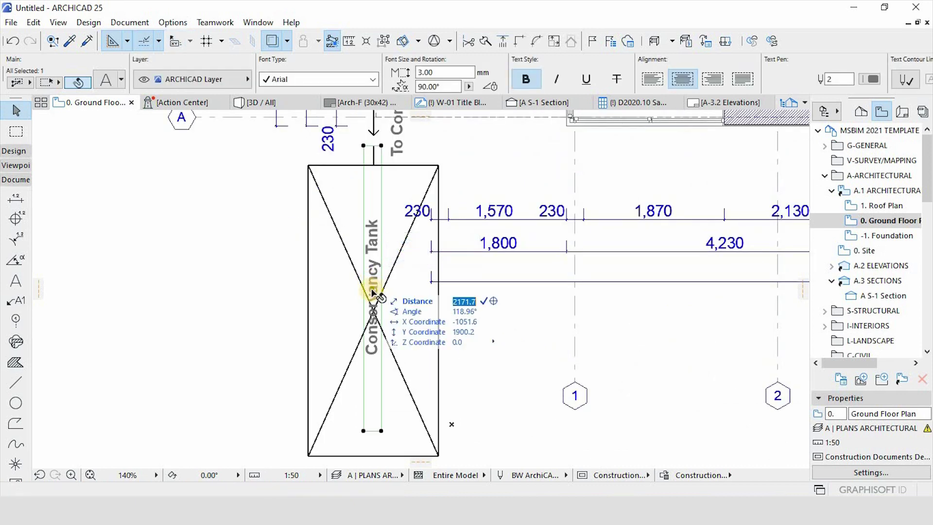
{"action": "left_click", "coordinate": [377, 314]}
{"action": "left_click", "coordinate": [374, 311]}
{"action": "key", "text": "Escape"}
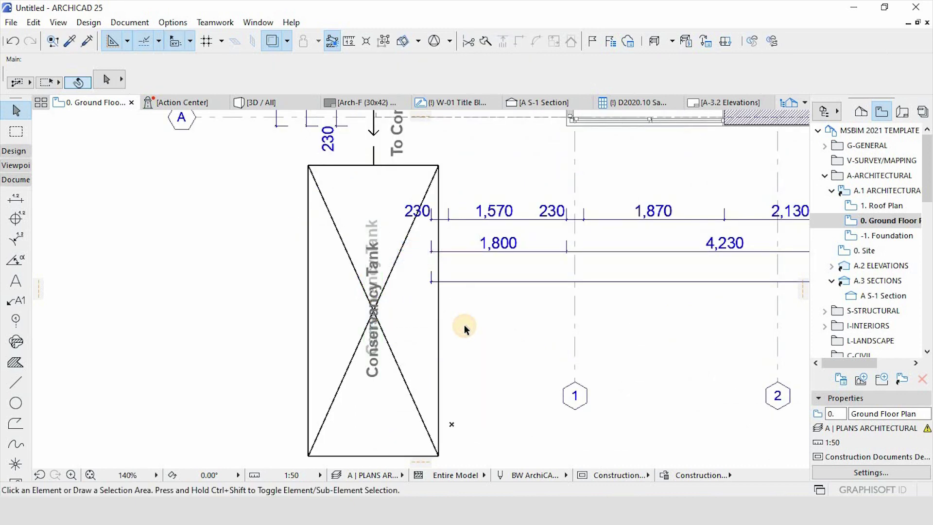
Select the gate symbol with the boundary line segment beside corner B and open their layer assignment.
{"action": "scroll", "coordinate": [465, 325], "scroll_direction": "down", "scroll_amount": 5}
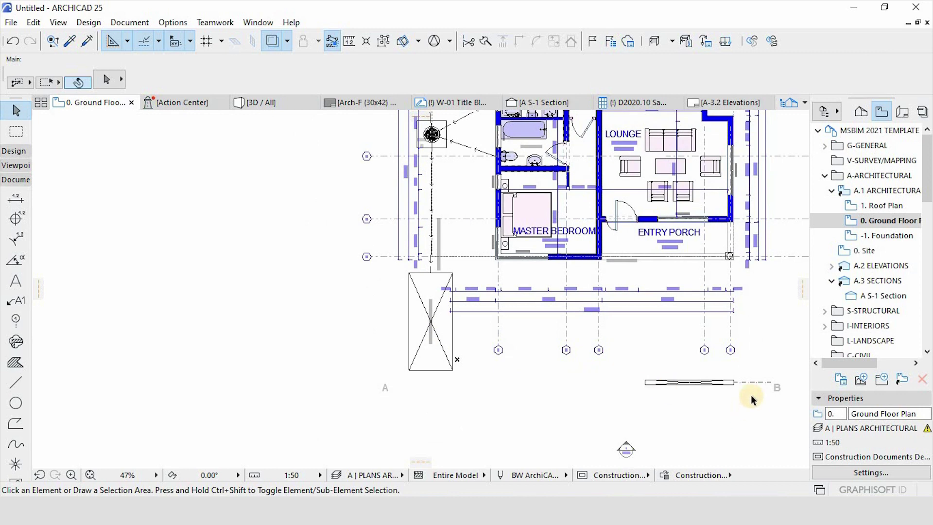
{"action": "scroll", "coordinate": [751, 395], "scroll_direction": "up", "scroll_amount": 3}
{"action": "left_click", "coordinate": [774, 395]}
{"action": "left_click", "coordinate": [538, 345]}
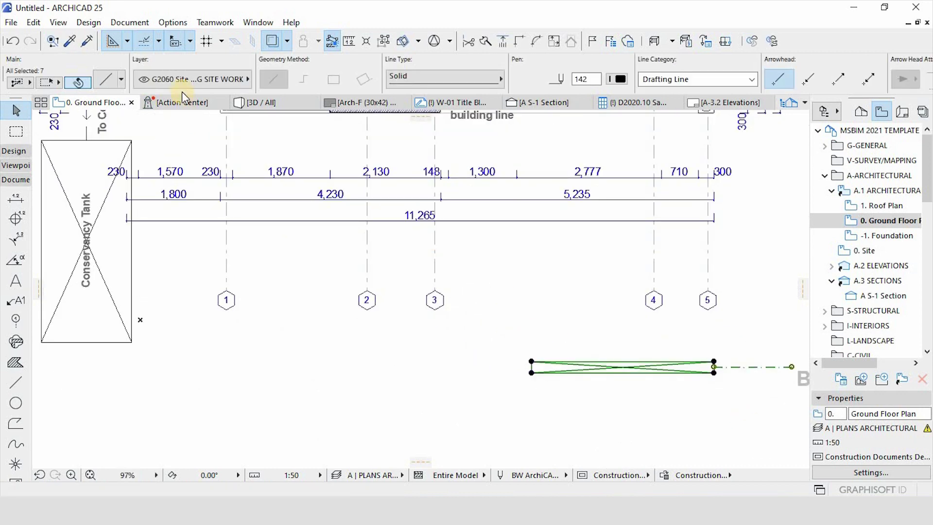
{"action": "left_click", "coordinate": [182, 83]}
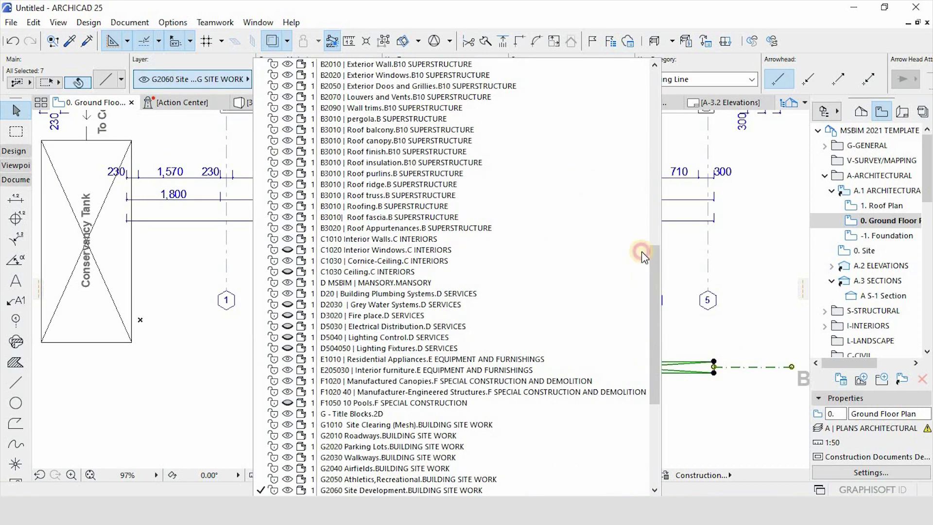
Assign the seven selected elements near the section line end to an A-Annotation, Dimensions layer and clear the selection.
{"action": "scroll", "coordinate": [642, 257], "scroll_direction": "up", "scroll_amount": 15}
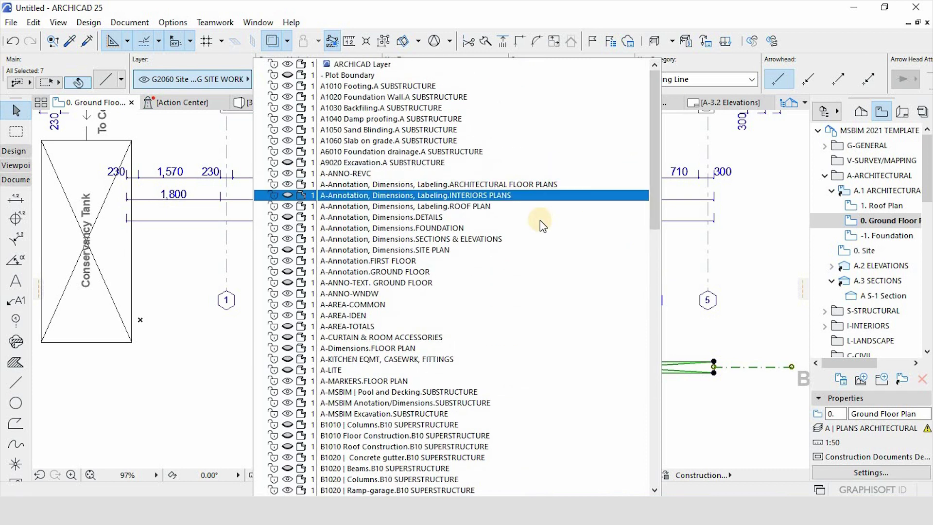
{"action": "scroll", "coordinate": [521, 250], "scroll_direction": "down", "scroll_amount": 1}
{"action": "left_click", "coordinate": [460, 218]}
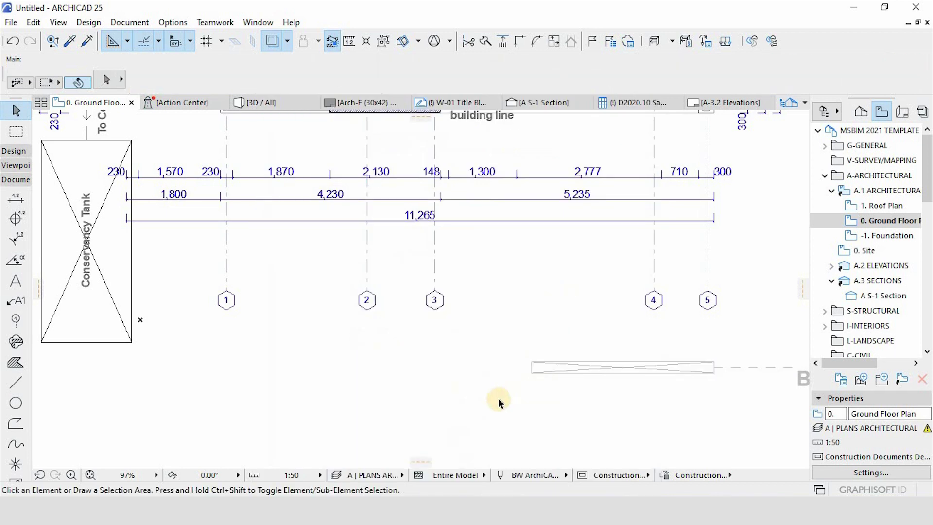
{"action": "left_click", "coordinate": [483, 313]}
Move elevation marker 1, beyond the entry porch, closer to the floor plan's grid bubbles.
{"action": "scroll", "coordinate": [486, 321], "scroll_direction": "down", "scroll_amount": 3}
{"action": "left_click", "coordinate": [506, 331]}
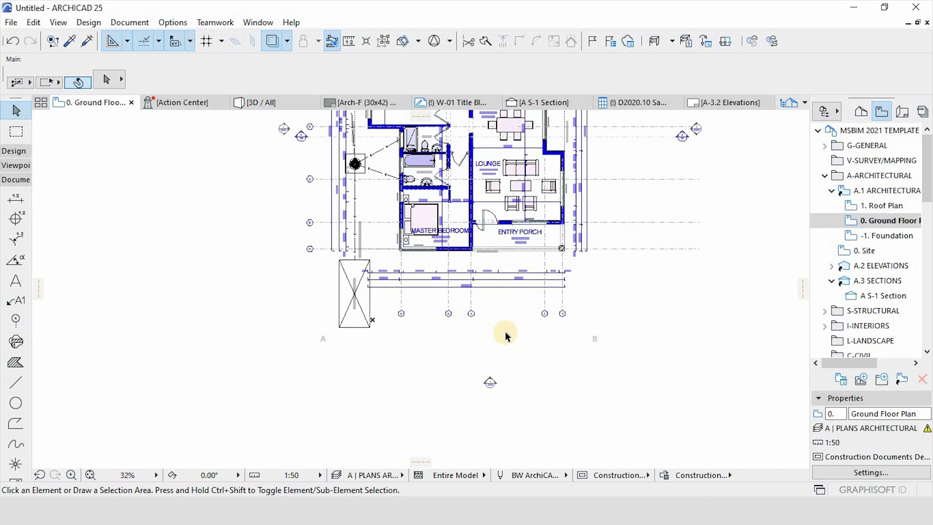
{"action": "left_click", "coordinate": [490, 383]}
{"action": "left_click", "coordinate": [490, 383]}
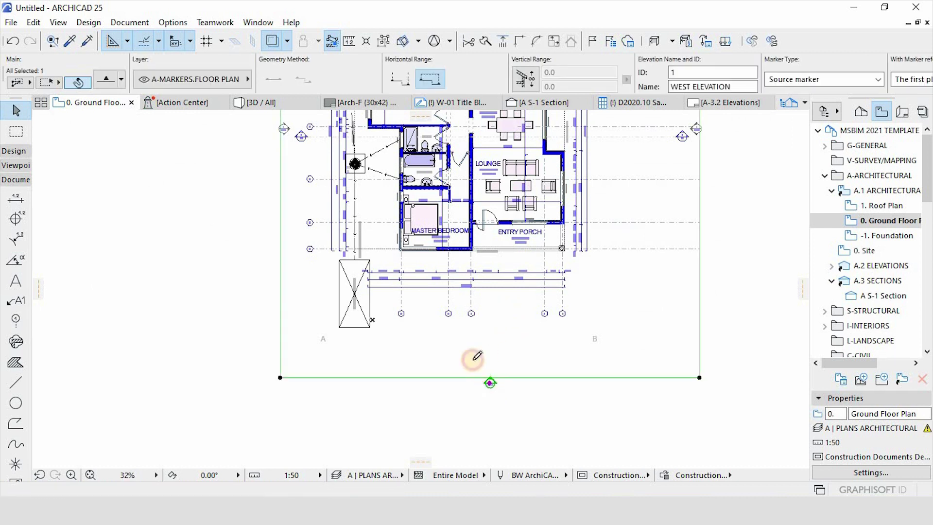
{"action": "left_click", "coordinate": [459, 332]}
Move elevation marker 2 on the dining side of the plan about 5,180 mm toward the building.
{"action": "scroll", "coordinate": [669, 312], "scroll_direction": "down", "scroll_amount": 5}
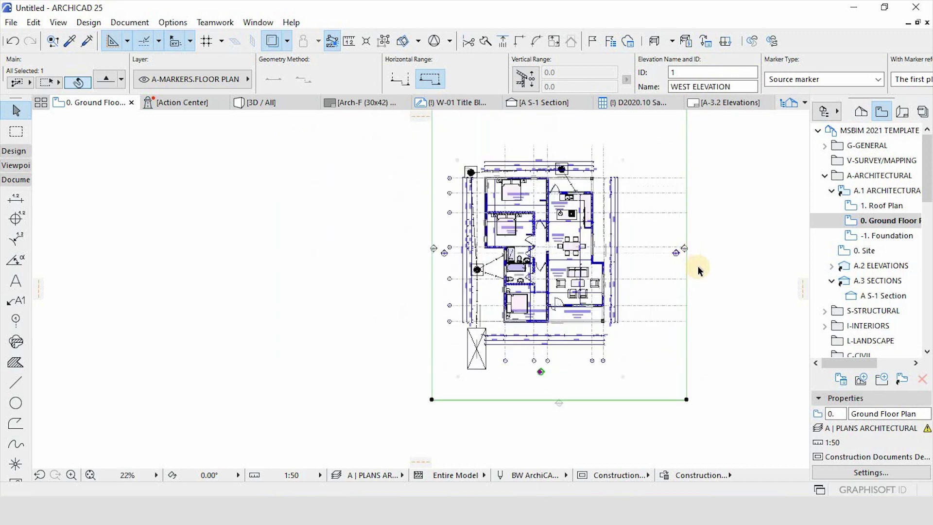
{"action": "scroll", "coordinate": [697, 266], "scroll_direction": "up", "scroll_amount": 7}
{"action": "left_click", "coordinate": [698, 266]}
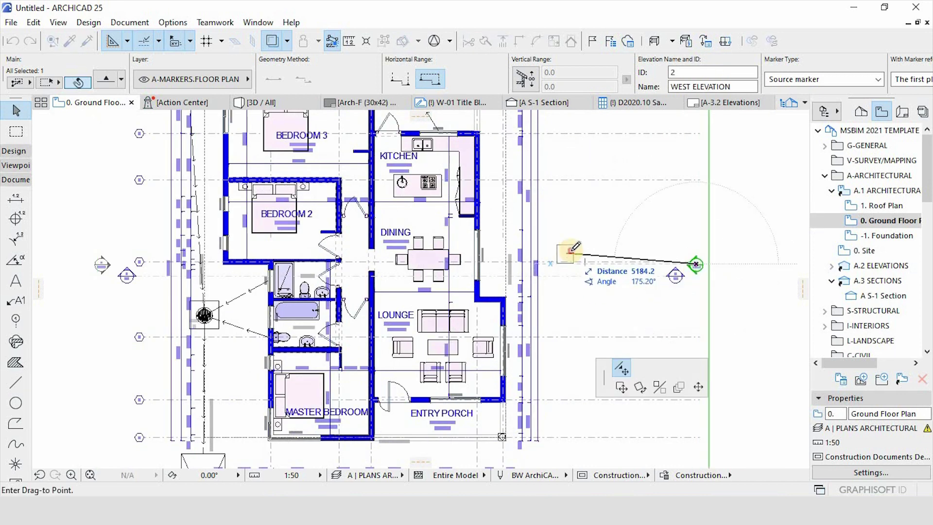
{"action": "left_click", "coordinate": [569, 252]}
Shorten section line A S-1 by moving its end marker on the lounge side to align with elevation marker 2.
{"action": "left_click", "coordinate": [676, 278]}
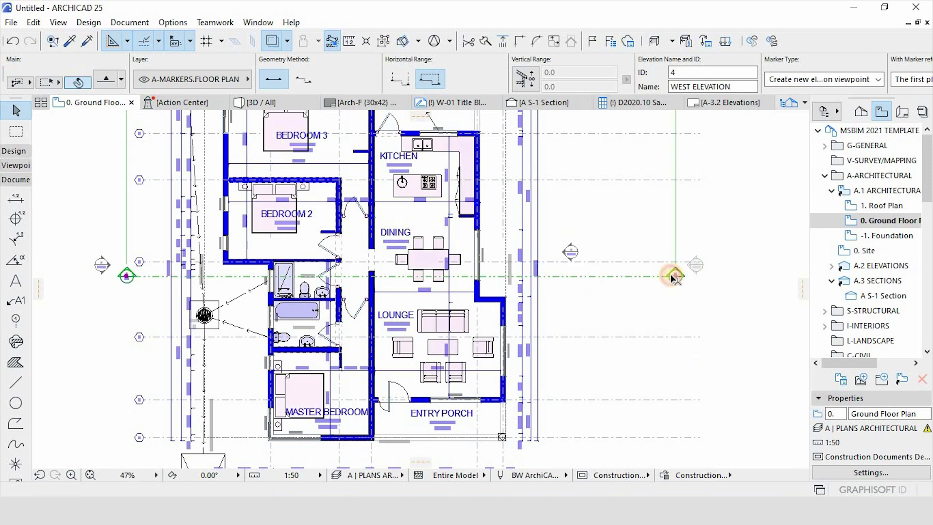
{"action": "left_click", "coordinate": [671, 276]}
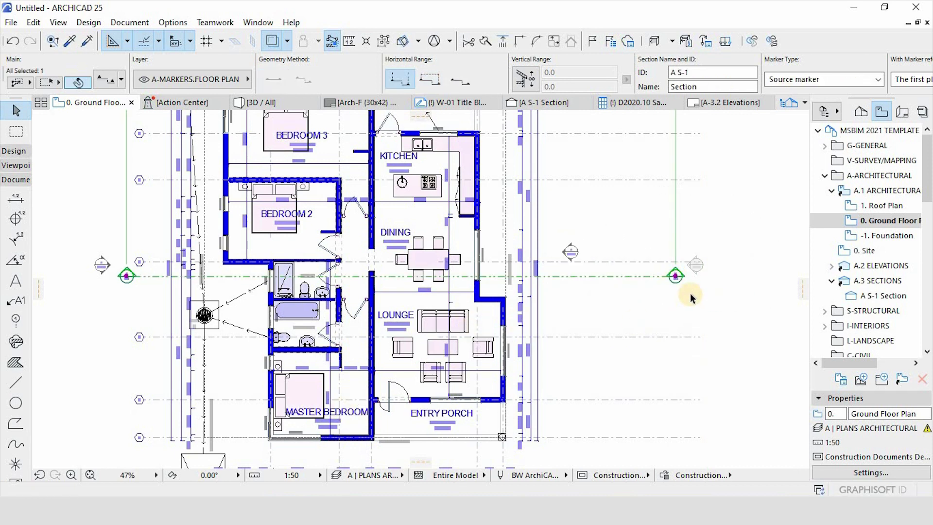
{"action": "left_click", "coordinate": [676, 277]}
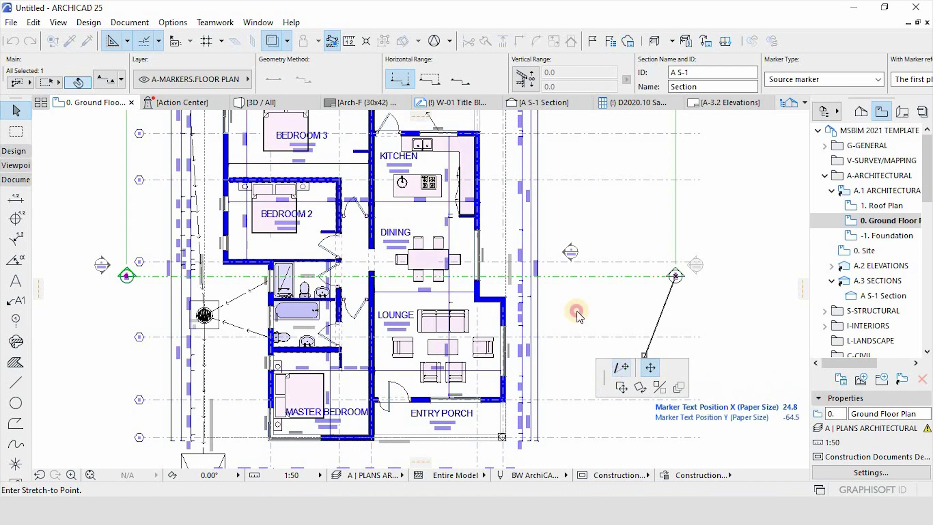
{"action": "left_click", "coordinate": [622, 367]}
{"action": "left_click", "coordinate": [573, 276]}
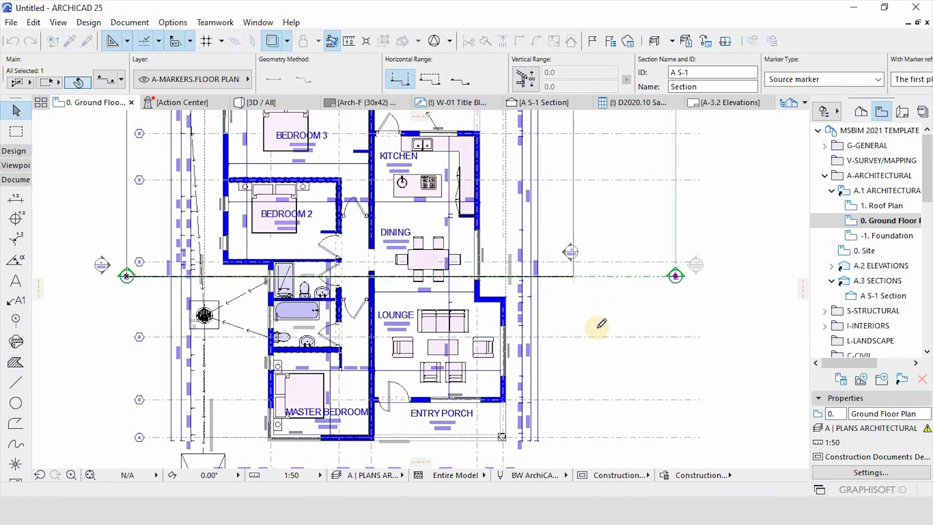
{"action": "left_click", "coordinate": [599, 320]}
Move elevation marker 3, beyond Bedroom 3 and the kitchen, close to the plan's outer dimension line.
{"action": "scroll", "coordinate": [599, 320], "scroll_direction": "down", "scroll_amount": 5}
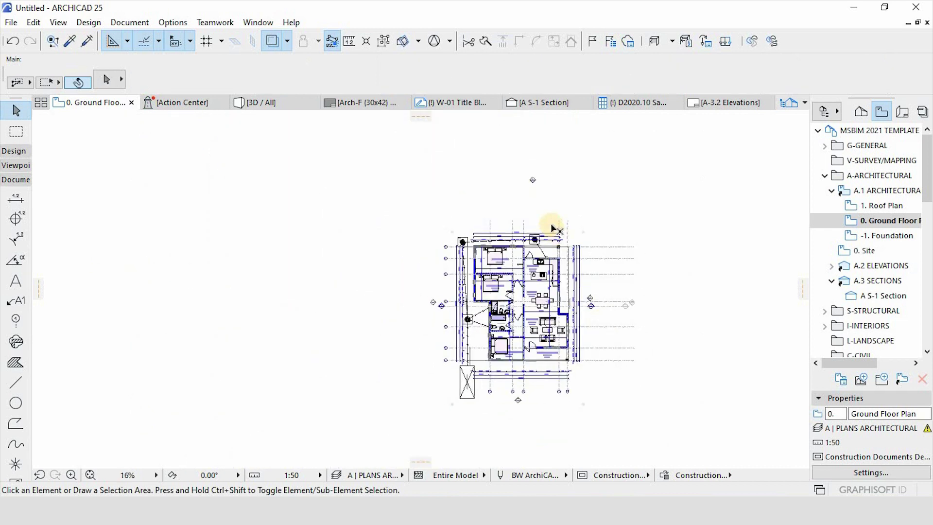
{"action": "left_click", "coordinate": [533, 181]}
{"action": "left_click", "coordinate": [532, 180]}
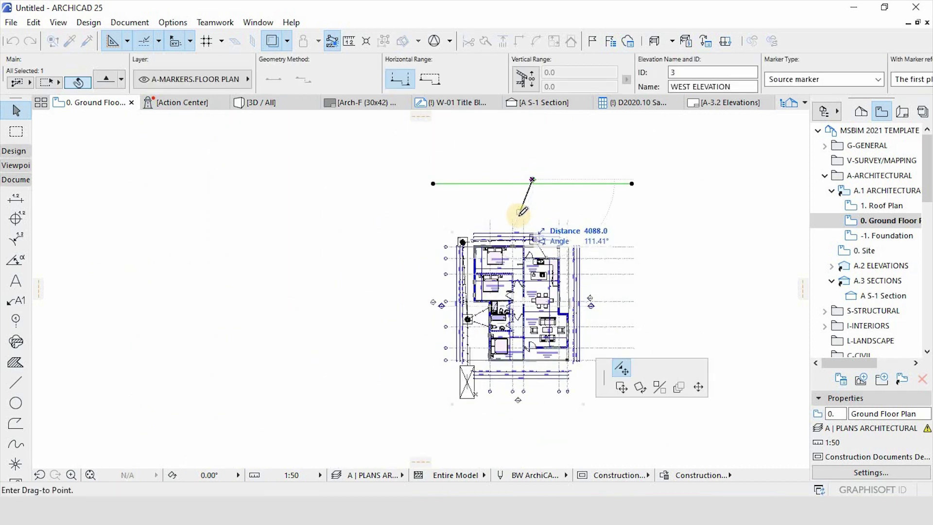
{"action": "left_click", "coordinate": [518, 216]}
{"action": "scroll", "coordinate": [520, 208], "scroll_direction": "up", "scroll_amount": 5}
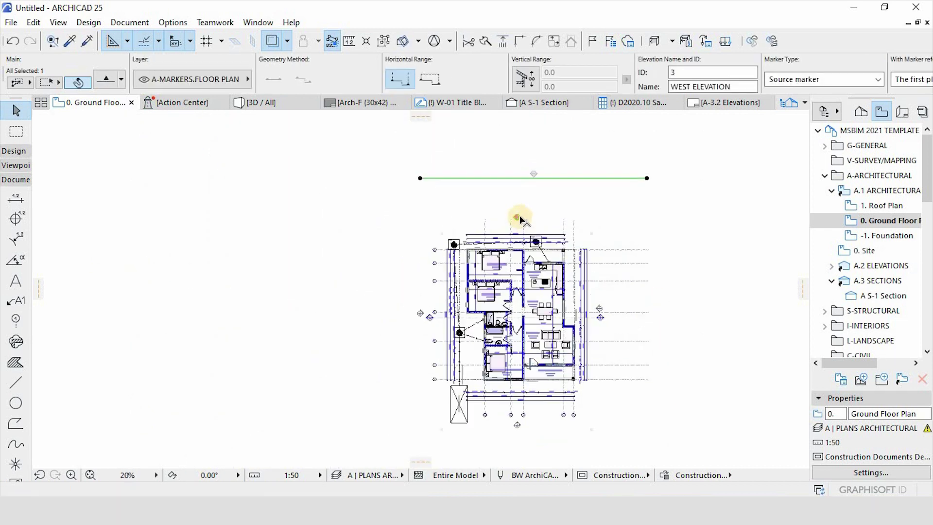
{"action": "left_click", "coordinate": [504, 205]}
{"action": "left_click", "coordinate": [504, 219]}
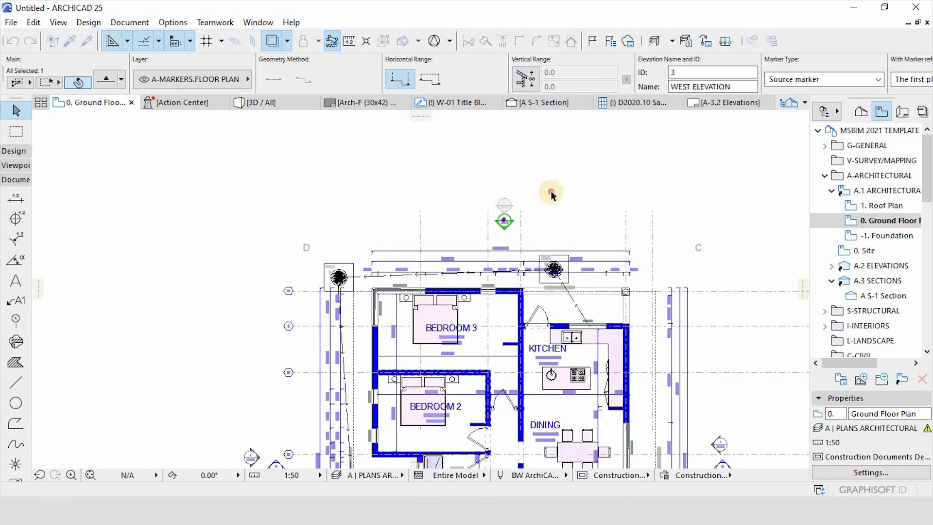
{"action": "left_click", "coordinate": [552, 194]}
Expand the A.2 ELEVATIONS group and open the 1 Elevation view.
{"action": "scroll", "coordinate": [465, 181], "scroll_direction": "down", "scroll_amount": 4}
{"action": "scroll", "coordinate": [548, 291], "scroll_direction": "up", "scroll_amount": 4}
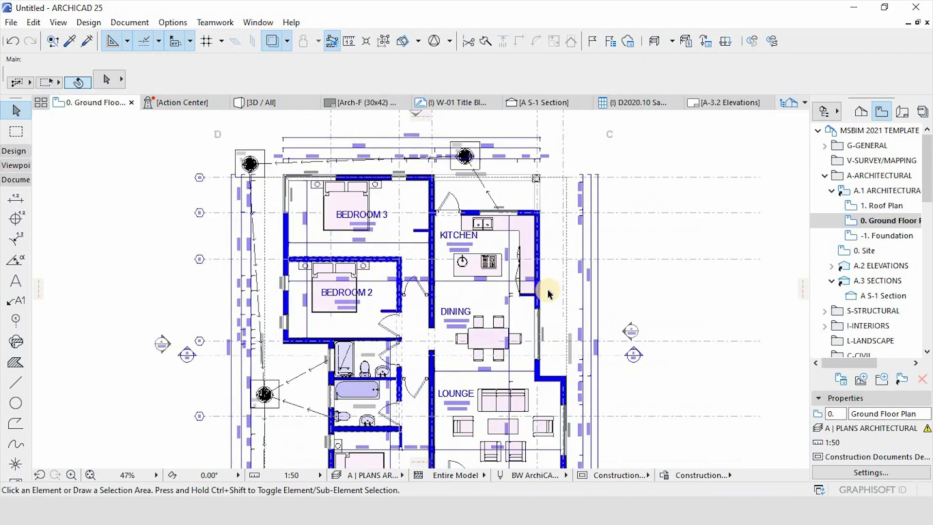
{"action": "scroll", "coordinate": [662, 202], "scroll_direction": "down", "scroll_amount": 3}
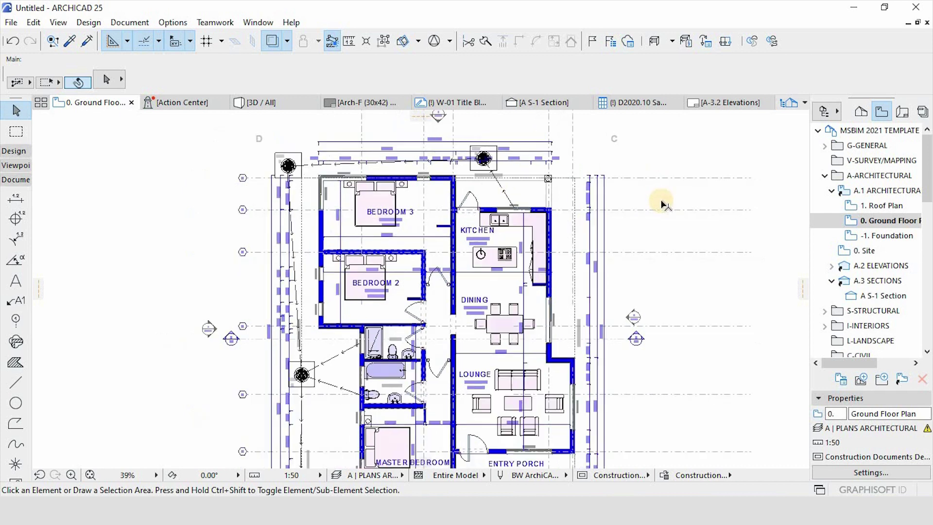
{"action": "scroll", "coordinate": [644, 358], "scroll_direction": "up", "scroll_amount": 1}
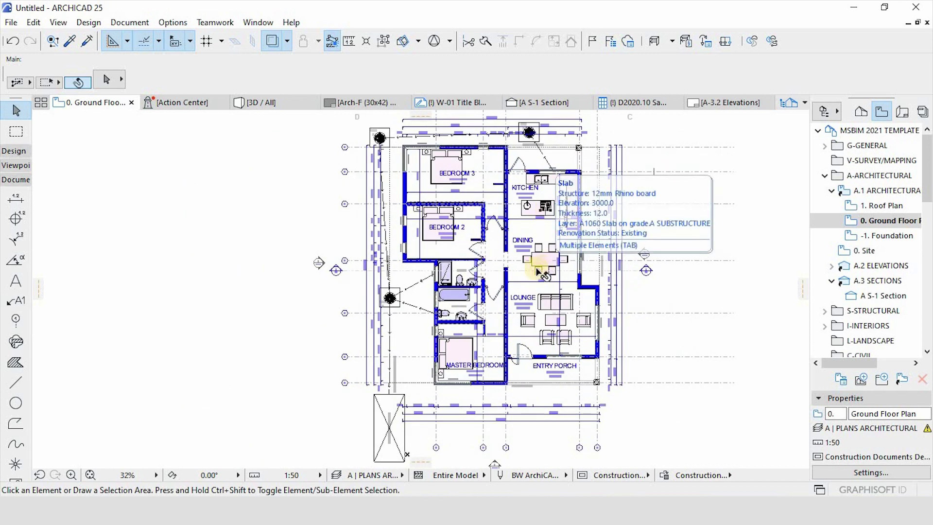
{"action": "scroll", "coordinate": [506, 273], "scroll_direction": "up", "scroll_amount": 1}
{"action": "scroll", "coordinate": [508, 277], "scroll_direction": "down", "scroll_amount": 3}
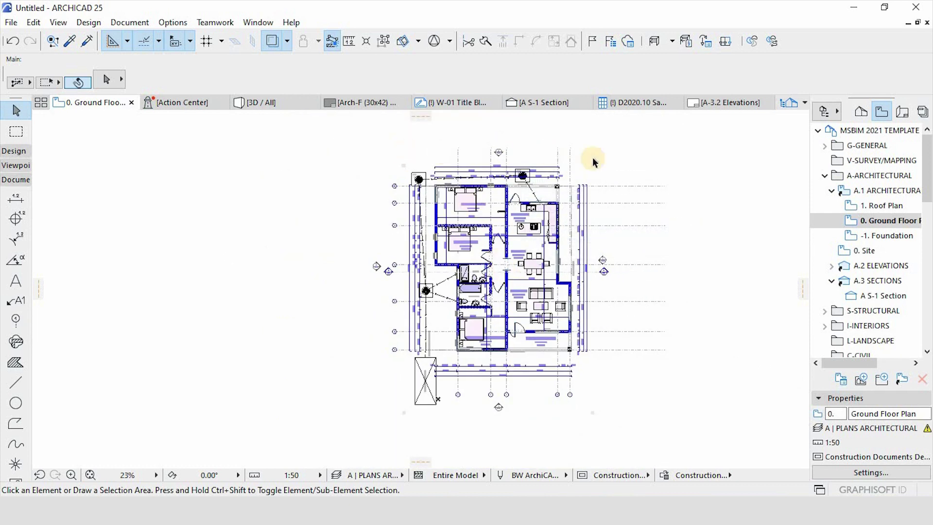
{"action": "left_click", "coordinate": [832, 265]}
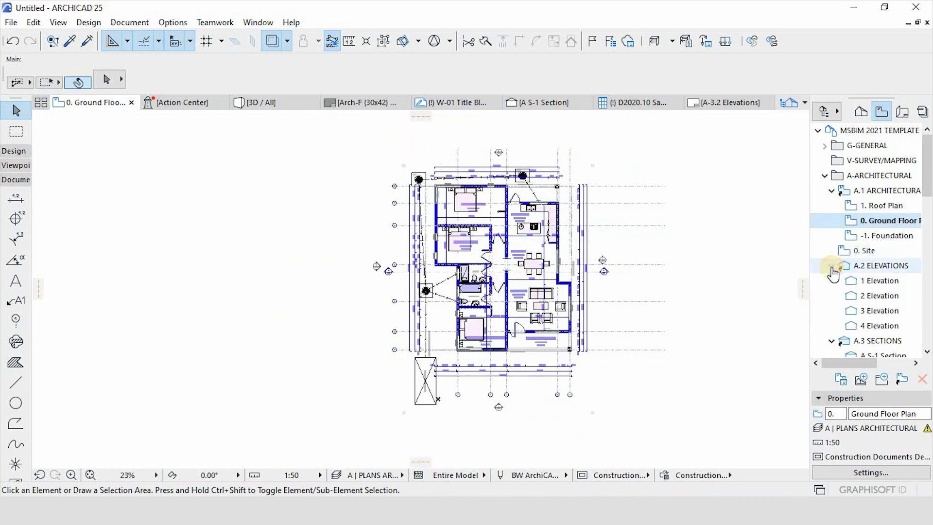
{"action": "double_click", "coordinate": [858, 282]}
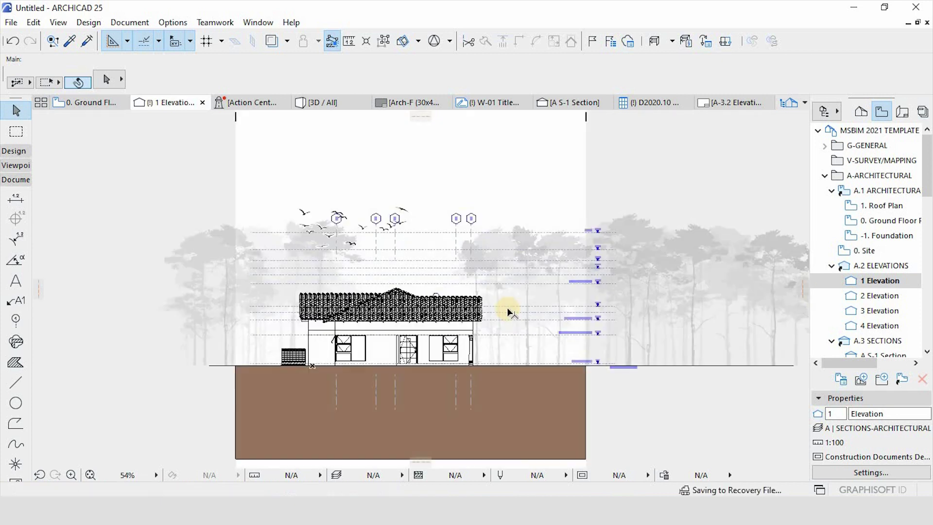
{"action": "scroll", "coordinate": [467, 255], "scroll_direction": "down", "scroll_amount": 1}
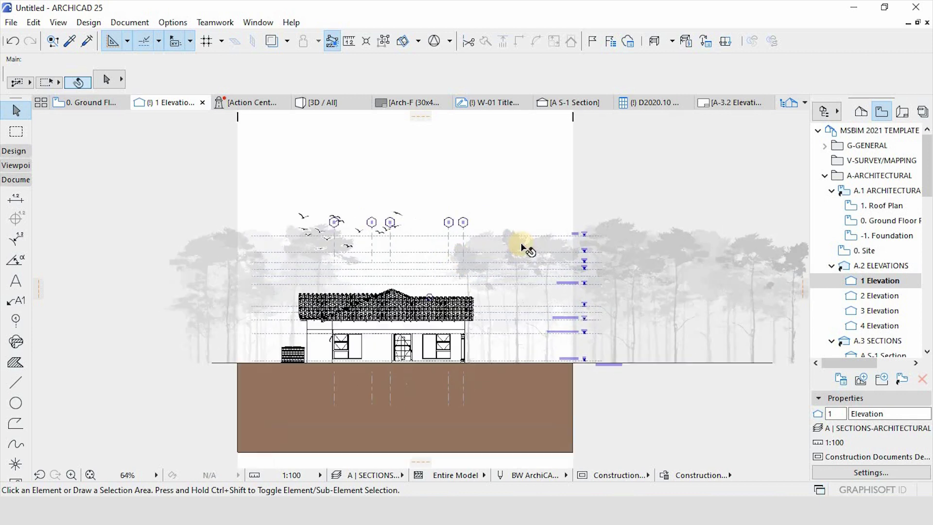
{"action": "scroll", "coordinate": [524, 243], "scroll_direction": "up", "scroll_amount": 4}
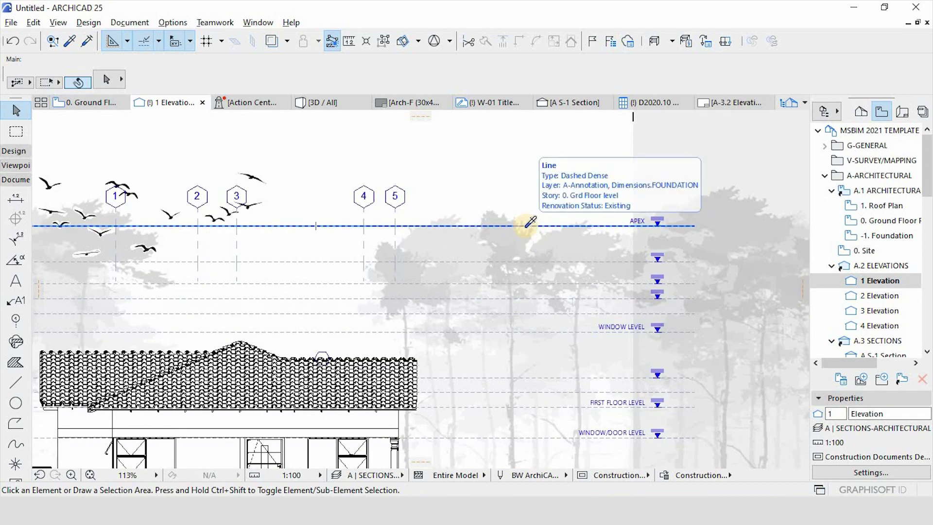
{"action": "left_click", "coordinate": [526, 226], "text": "alt"}
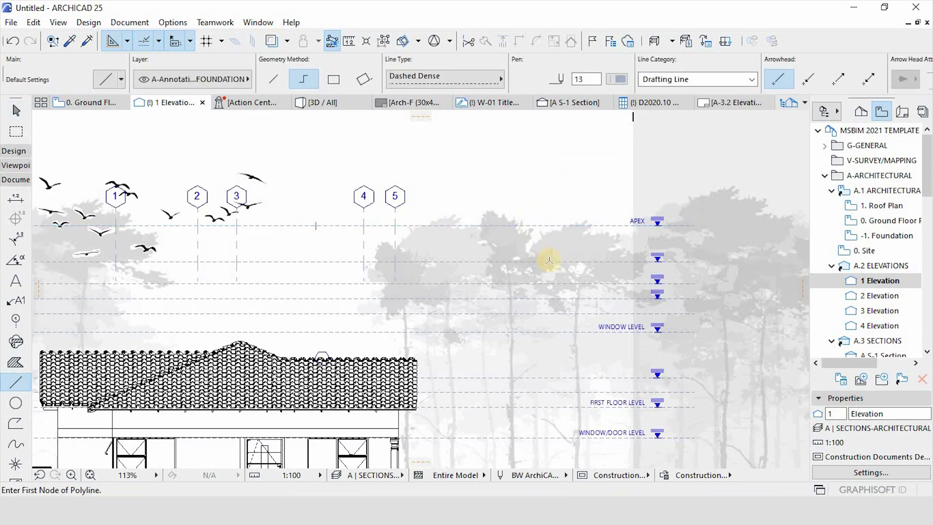
{"action": "scroll", "coordinate": [521, 273], "scroll_direction": "down", "scroll_amount": 3}
{"action": "scroll", "coordinate": [556, 242], "scroll_direction": "up", "scroll_amount": 5}
{"action": "scroll", "coordinate": [491, 228], "scroll_direction": "up", "scroll_amount": 4}
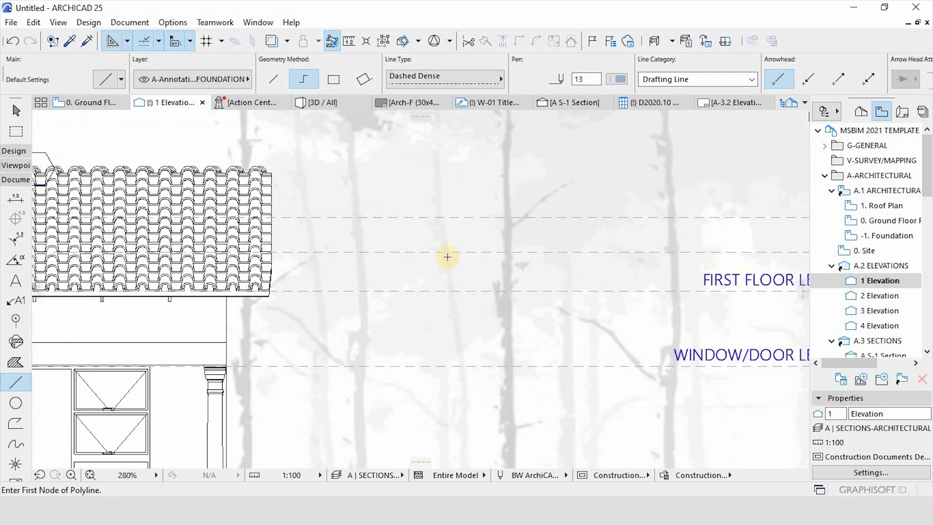
{"action": "scroll", "coordinate": [417, 257], "scroll_direction": "down", "scroll_amount": 3}
{"action": "key", "text": "Escape"}
{"action": "left_click", "coordinate": [463, 273], "text": "alt"}
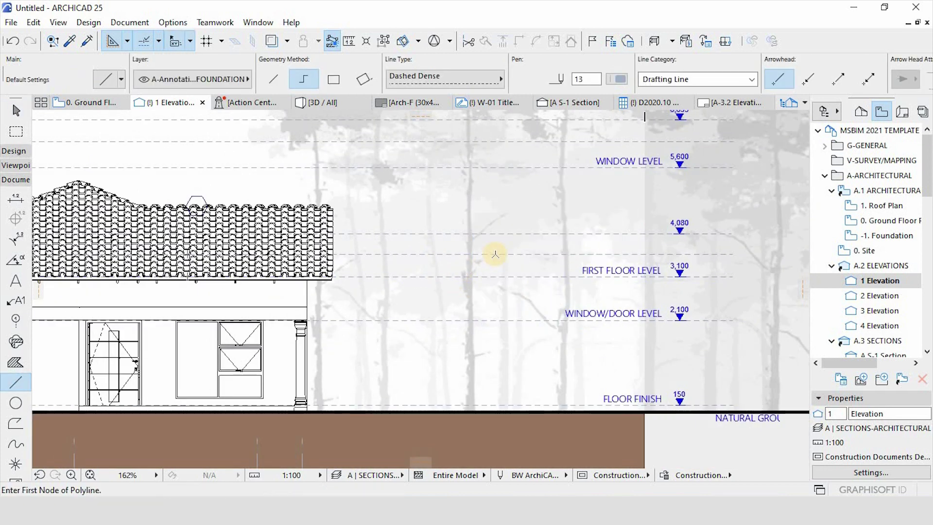
{"action": "key", "text": "Escape"}
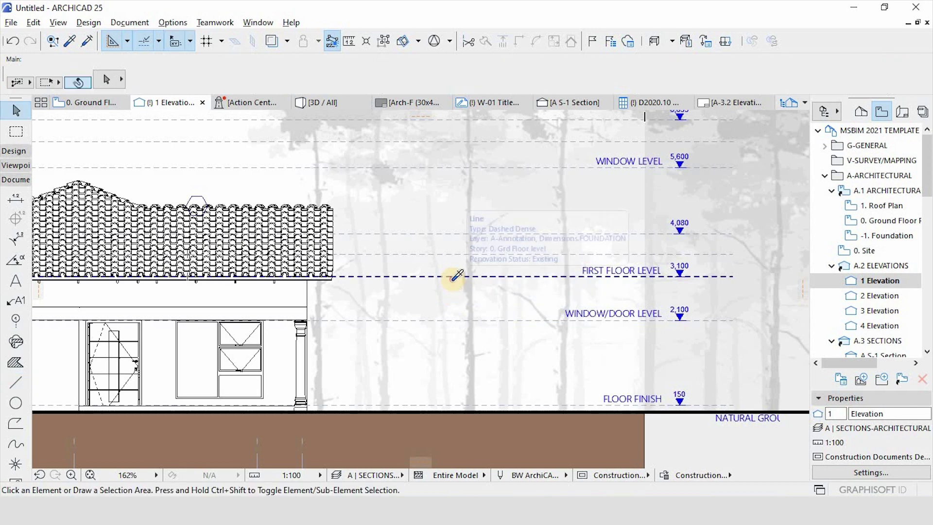
{"action": "left_click", "coordinate": [456, 275], "text": "alt"}
{"action": "key", "text": "Escape"}
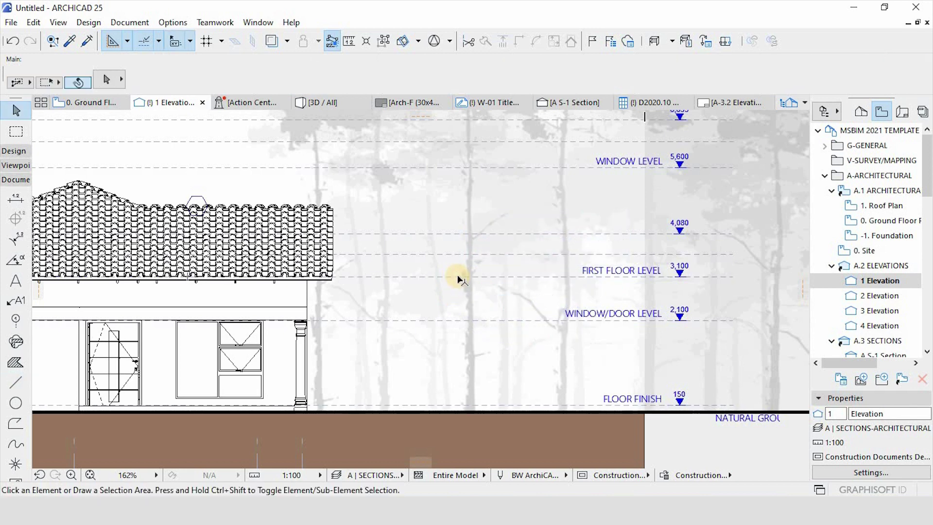
Pick up the dashed level line and level label settings in turn, selecting all elements of each type.
{"action": "left_click", "coordinate": [457, 276], "text": "alt"}
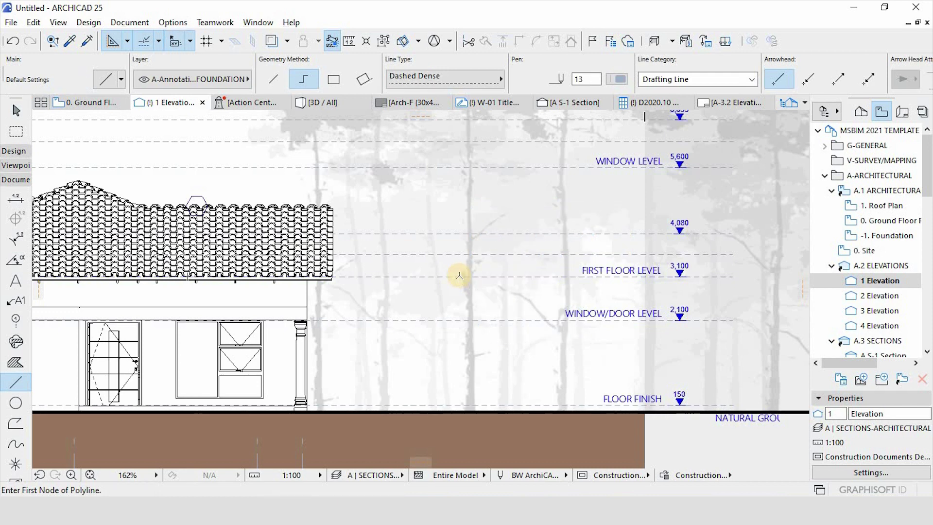
{"action": "key", "text": "ctrl+a"}
{"action": "left_click", "coordinate": [595, 270], "text": "alt"}
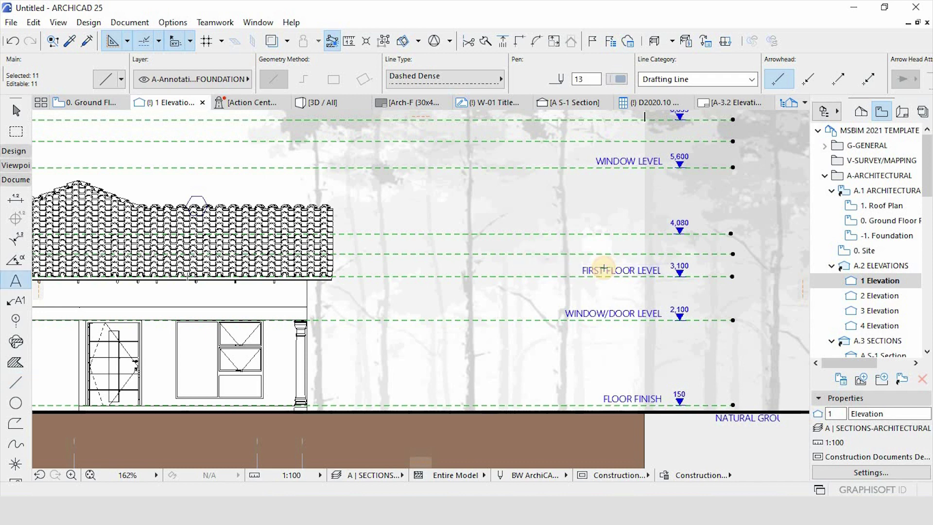
{"action": "key", "text": "Escape"}
{"action": "key", "text": "ctrl+a"}
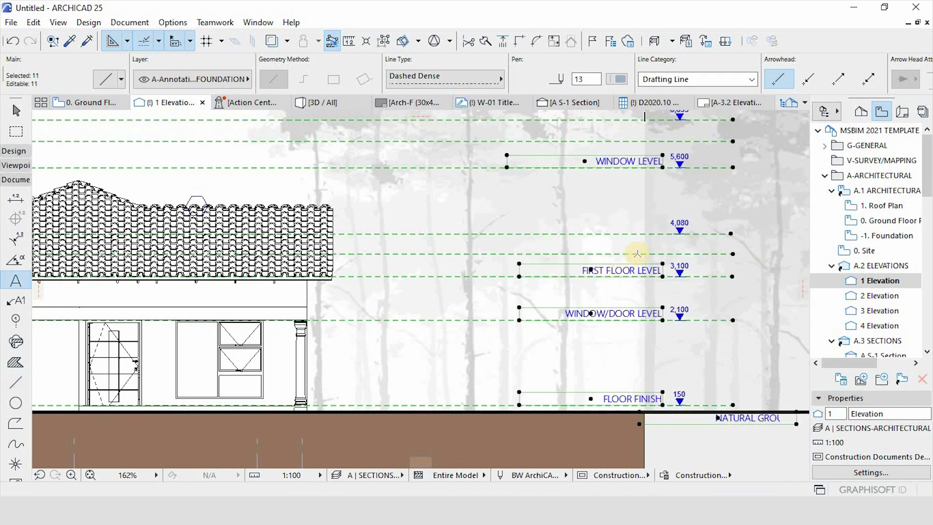
Try to add the level dimensions to the selected lines and labels, and clear the selection.
{"action": "left_click", "coordinate": [683, 226], "text": "alt"}
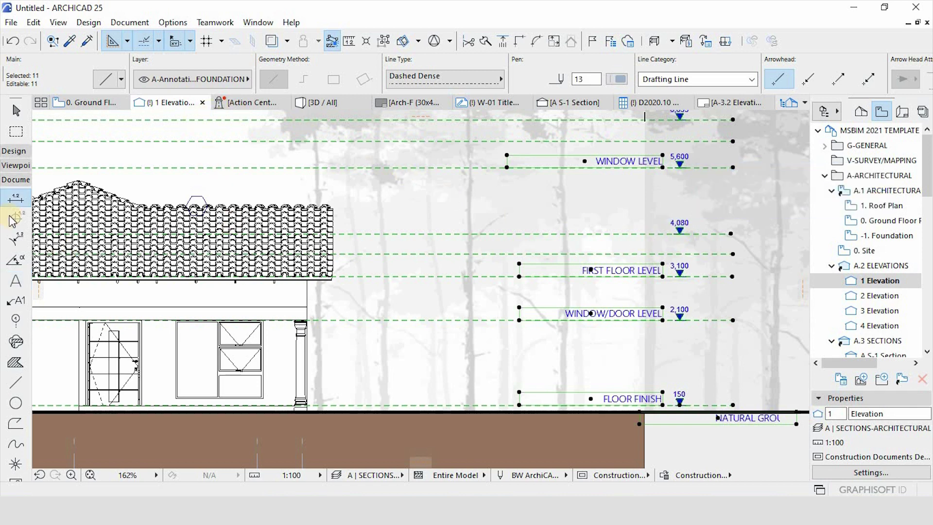
{"action": "left_click", "coordinate": [15, 110]}
{"action": "key", "text": "ctrl+a"}
{"action": "key", "text": "ctrl+a"}
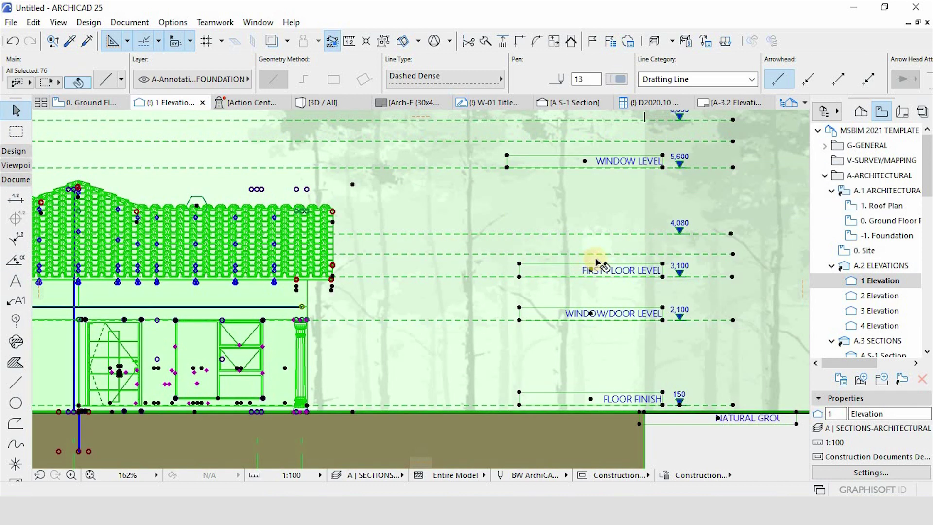
{"action": "left_click", "coordinate": [527, 255]}
Select all dashed level lines and all level text labels together in the elevation view.
{"action": "left_click", "coordinate": [527, 253], "text": "alt"}
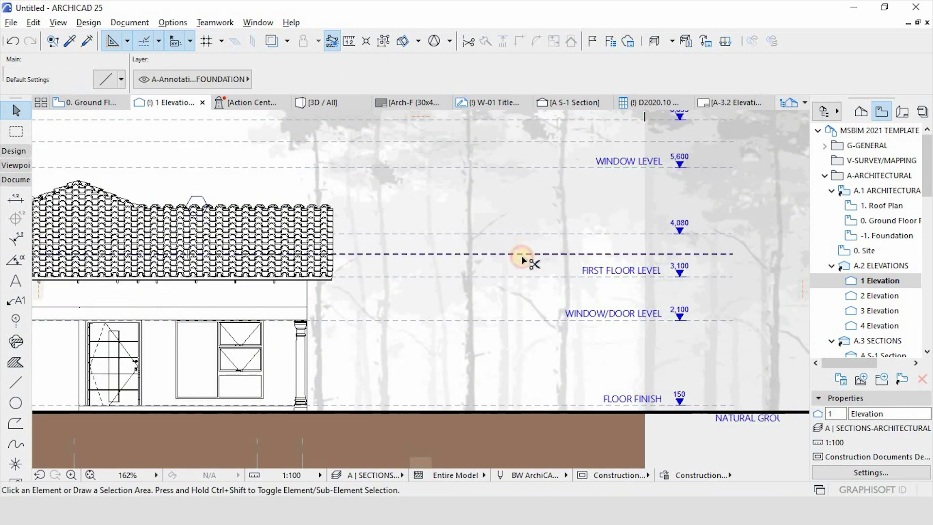
{"action": "key", "text": "ctrl+a"}
{"action": "left_click", "coordinate": [610, 265], "text": "alt"}
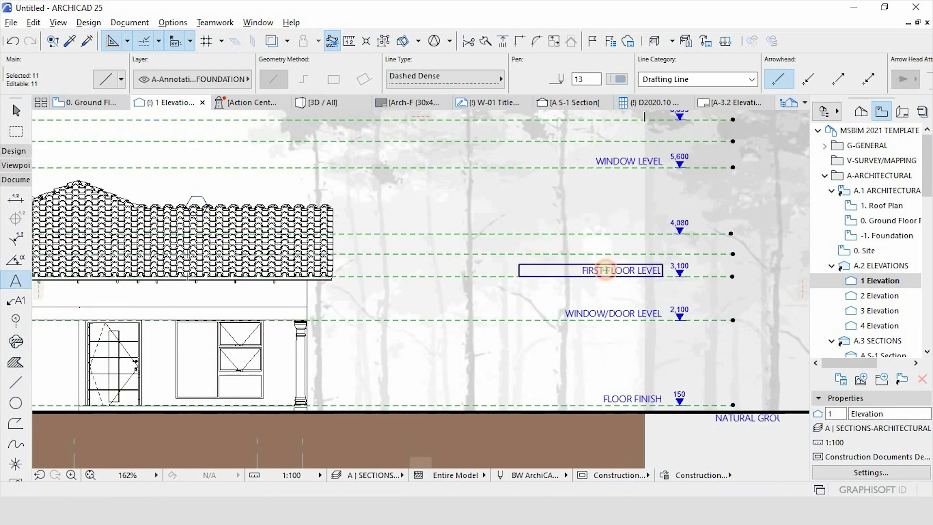
{"action": "key", "text": "ctrl+a"}
{"action": "left_click", "coordinate": [685, 266], "text": "alt"}
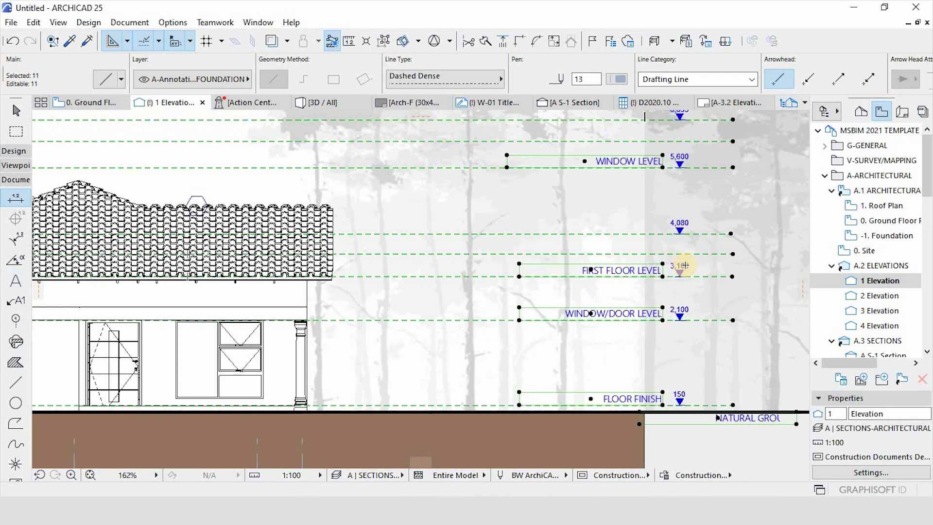
{"action": "scroll", "coordinate": [702, 278], "scroll_direction": "up", "scroll_amount": 4}
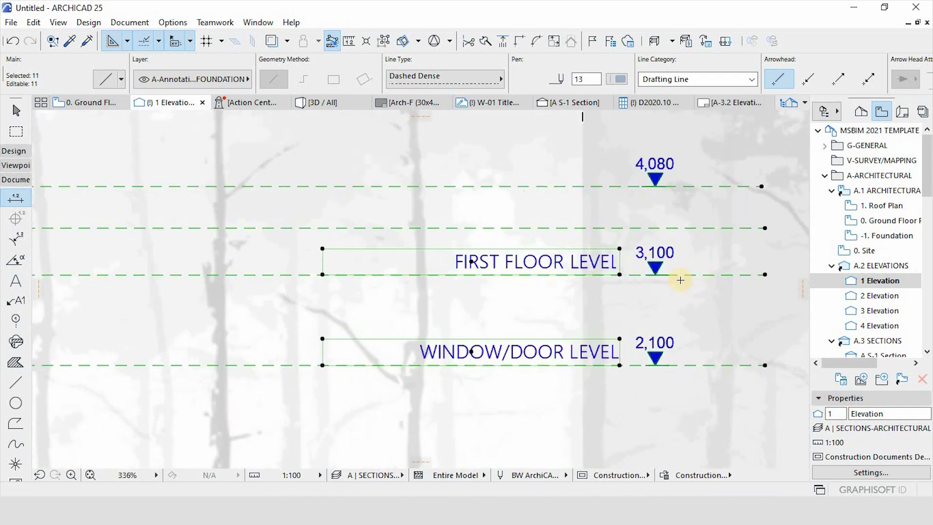
{"action": "scroll", "coordinate": [662, 257], "scroll_direction": "up", "scroll_amount": 4}
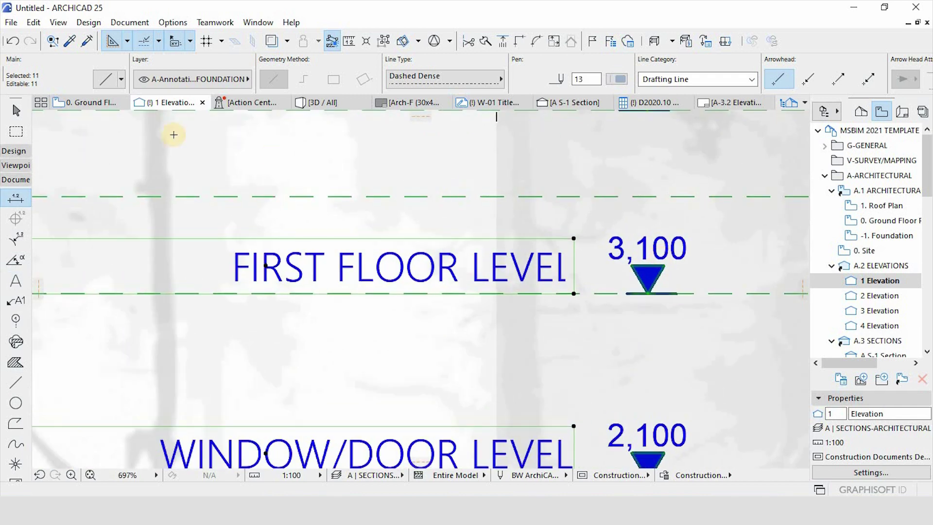
{"action": "left_click", "coordinate": [16, 110]}
{"action": "key", "text": "ctrl+a"}
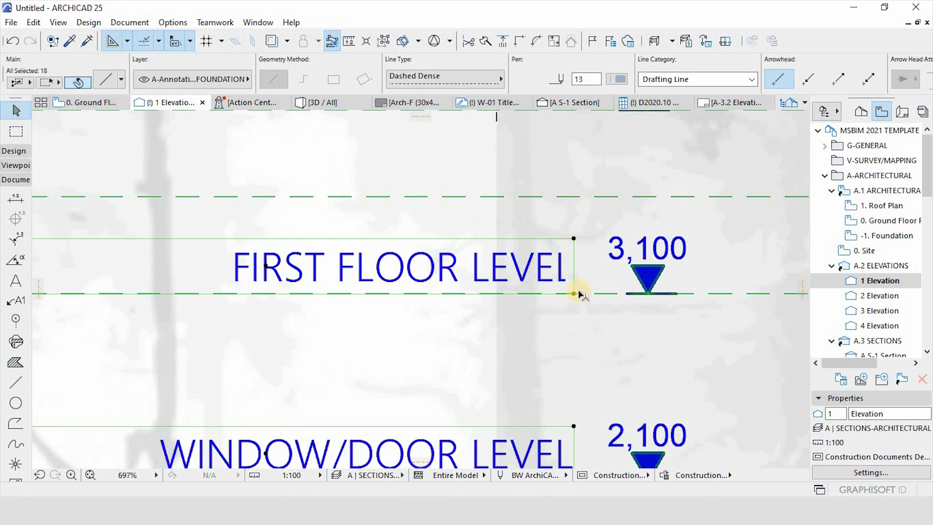
Move the selected level lines and labels horizontally towards the house, leaving the labels just clear of the roof's end.
{"action": "left_click", "coordinate": [574, 294]}
{"action": "scroll", "coordinate": [566, 293], "scroll_direction": "down", "scroll_amount": 9}
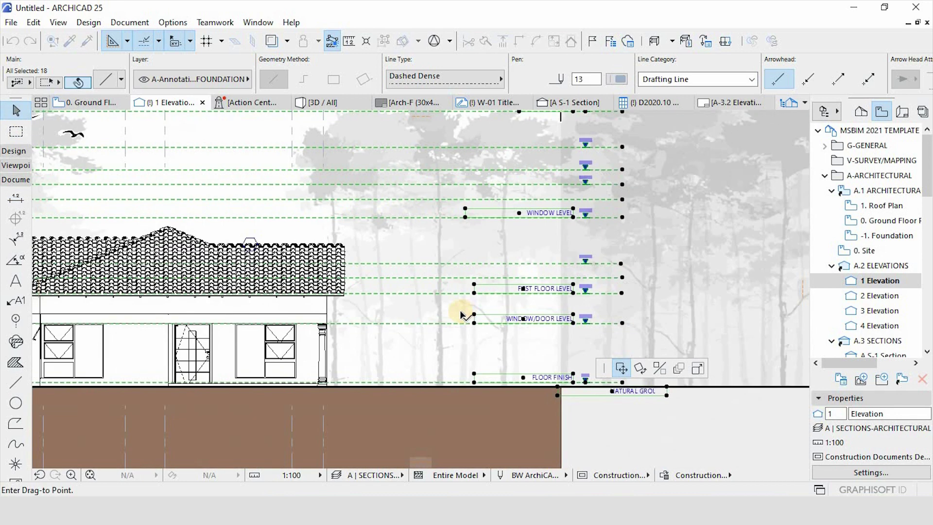
{"action": "left_click", "coordinate": [400, 293]}
{"action": "left_click", "coordinate": [399, 294]}
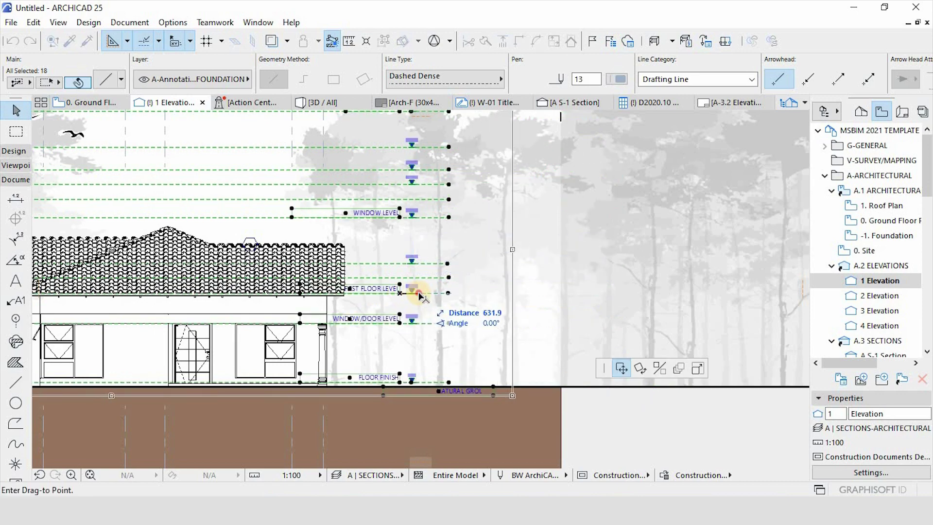
{"action": "left_click", "coordinate": [411, 293]}
{"action": "scroll", "coordinate": [373, 290], "scroll_direction": "up", "scroll_amount": 3}
{"action": "key", "text": "Escape"}
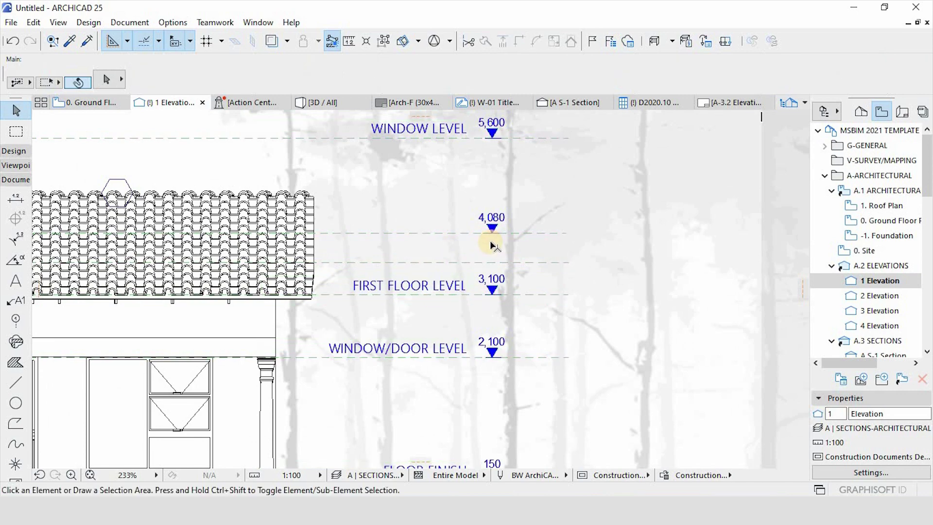
Rename the FIRST FLOOR LEVEL label to ROOF LEVEL.
{"action": "scroll", "coordinate": [453, 254], "scroll_direction": "down", "scroll_amount": 5}
{"action": "scroll", "coordinate": [445, 244], "scroll_direction": "up", "scroll_amount": 8}
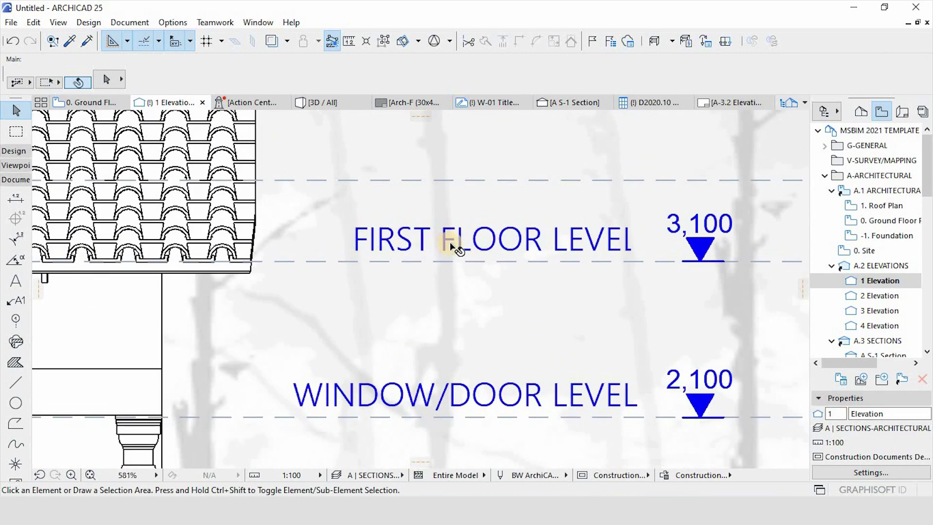
{"action": "double_click", "coordinate": [476, 242]}
{"action": "left_click_drag", "start_coordinate": [527, 241], "coordinate": [256, 234]}
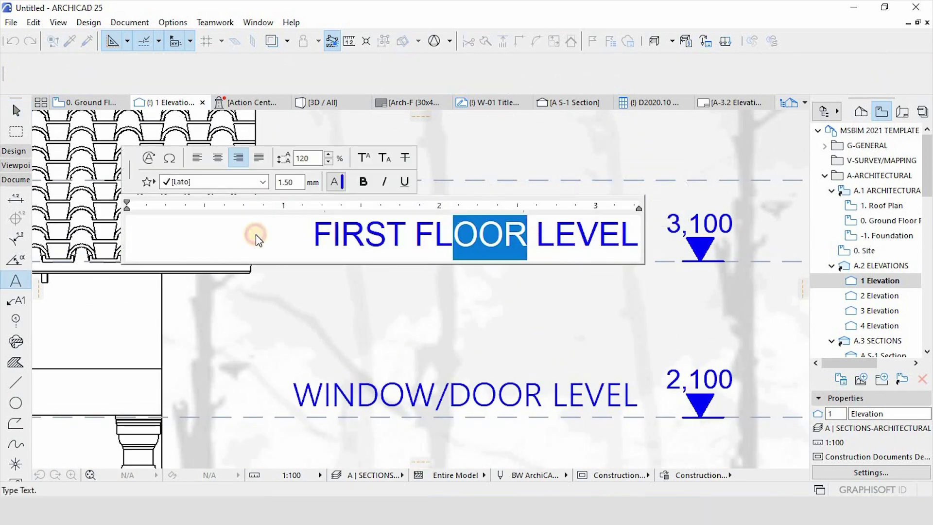
{"action": "type", "text": "r"}
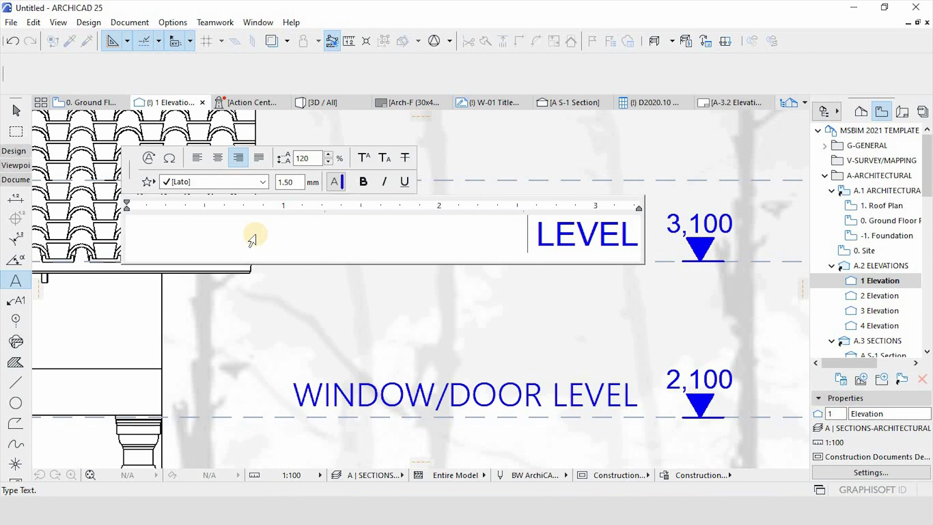
{"action": "type", "text": "OOF"}
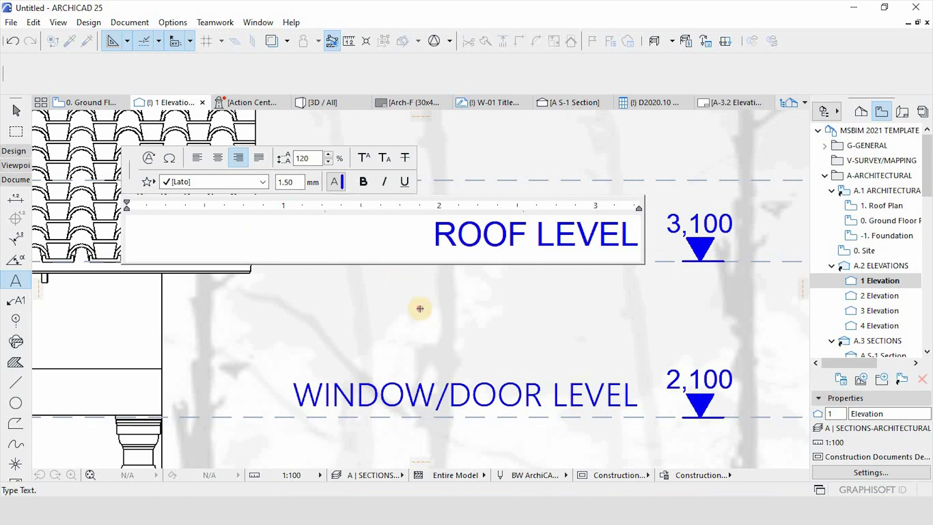
{"action": "left_click", "coordinate": [421, 308]}
{"action": "scroll", "coordinate": [569, 297], "scroll_direction": "down", "scroll_amount": 4}
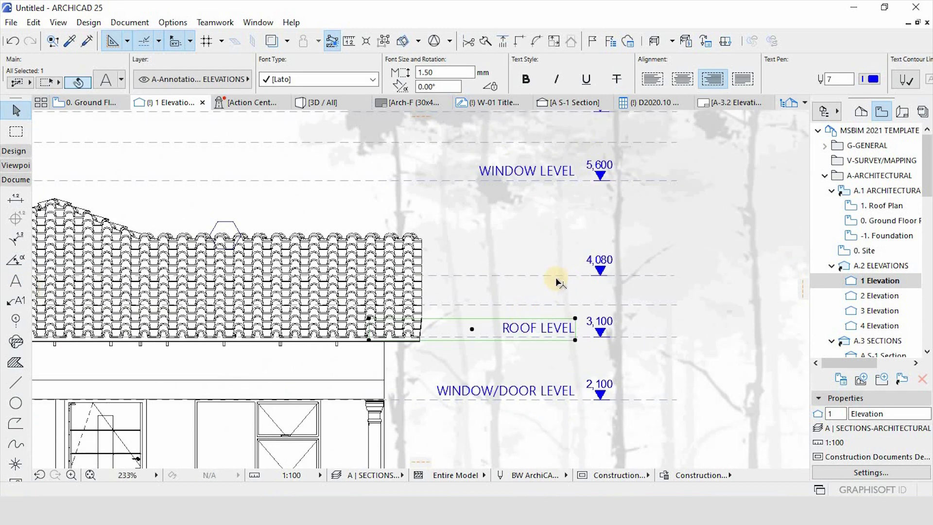
Delete the unlabelled dashed line directly above ROOF LEVEL and move the 4,080 level line up to just above the lower roof.
{"action": "left_click", "coordinate": [563, 305]}
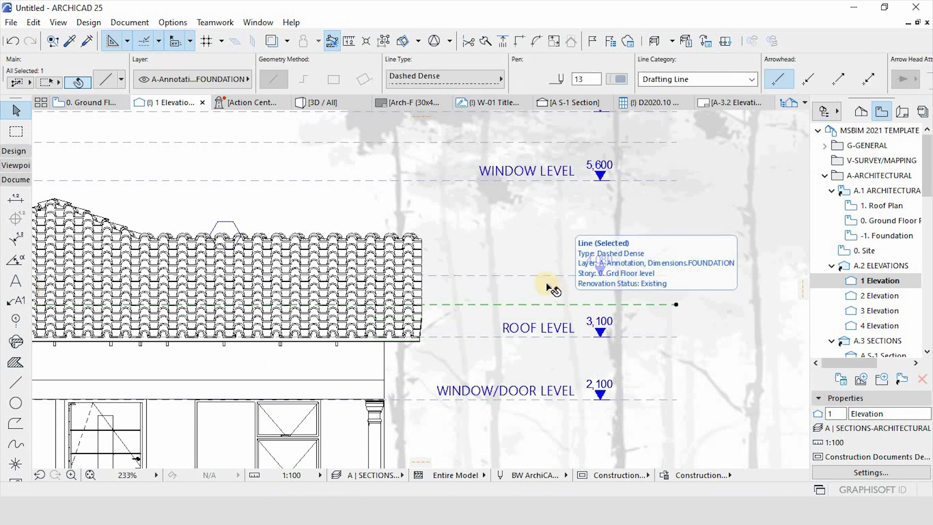
{"action": "key", "text": "Delete"}
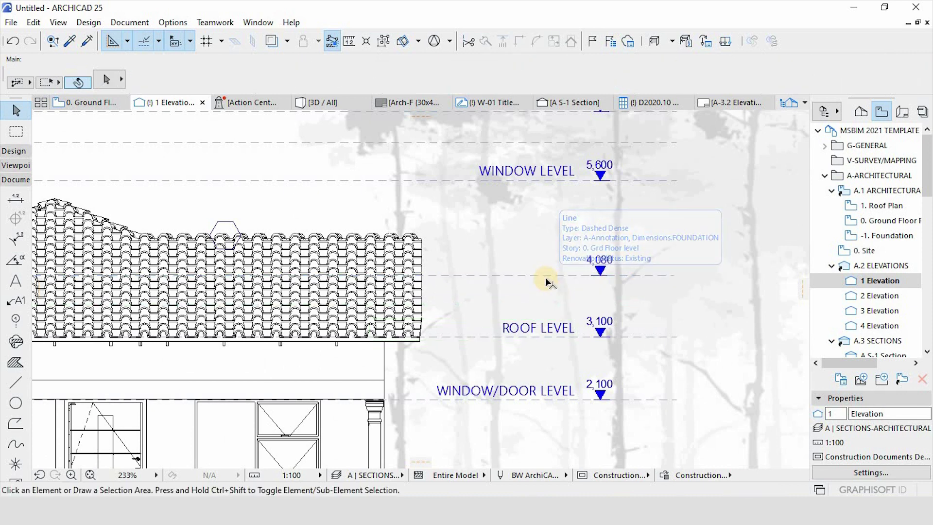
{"action": "left_click", "coordinate": [551, 277]}
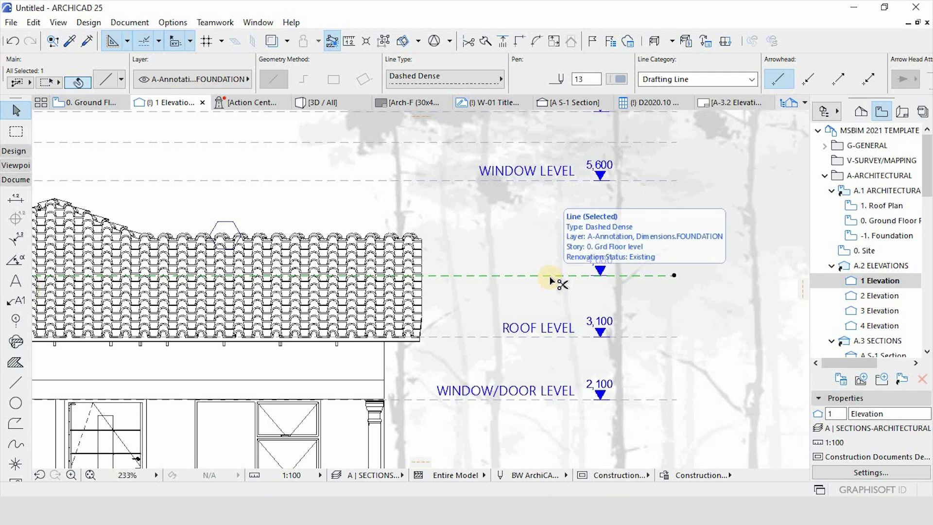
{"action": "key", "text": "ctrl+d"}
{"action": "left_click", "coordinate": [550, 275]}
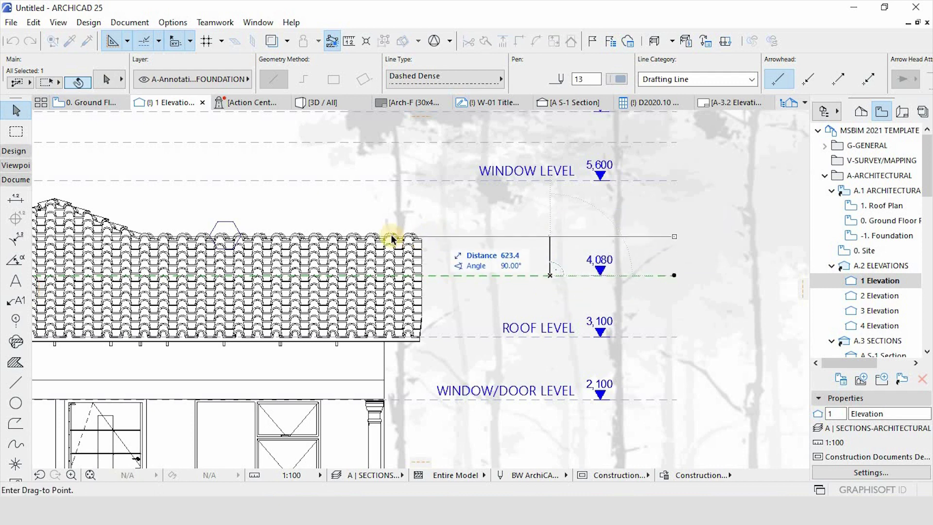
{"action": "left_click", "coordinate": [413, 229]}
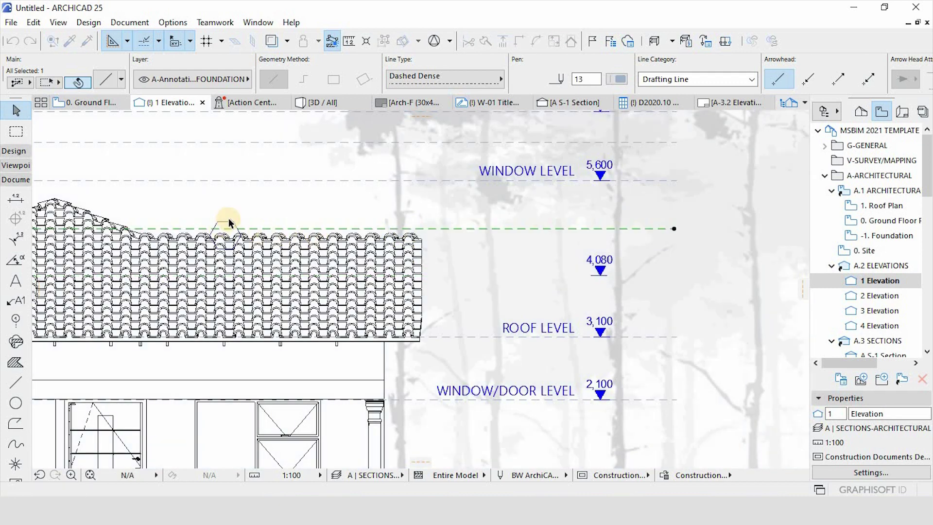
Remove the hexagonal outline on the roof and lower the dashed line onto the tops of the lower roof's ridge tiles.
{"action": "left_click", "coordinate": [225, 232]}
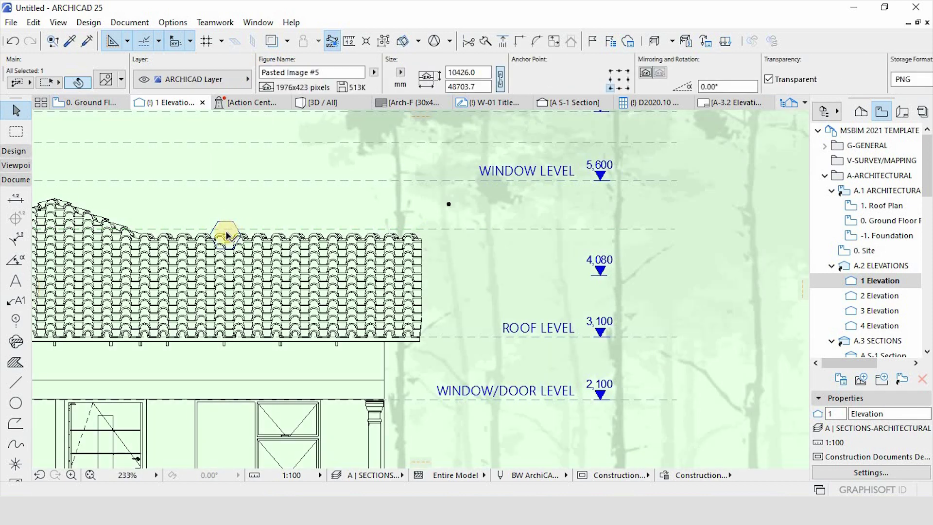
{"action": "key", "text": "Escape"}
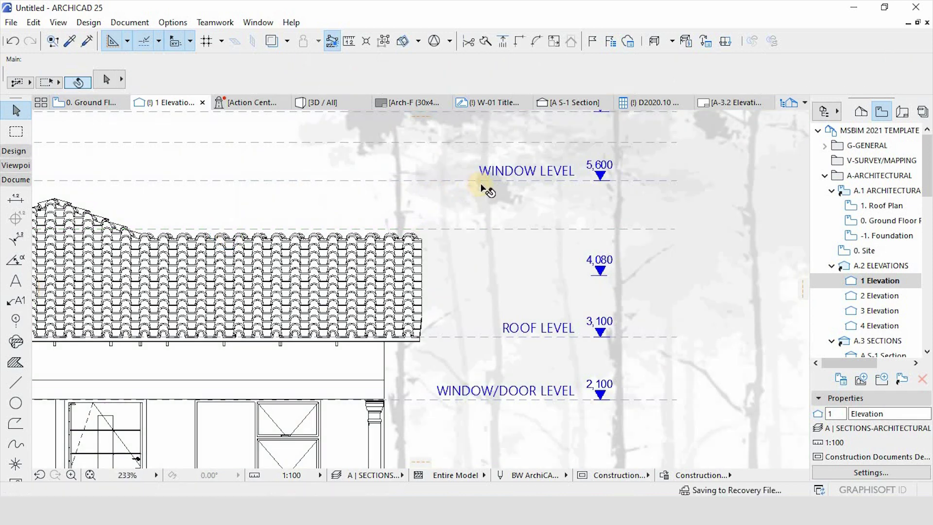
{"action": "left_click", "coordinate": [447, 229]}
{"action": "scroll", "coordinate": [416, 235], "scroll_direction": "up", "scroll_amount": 3}
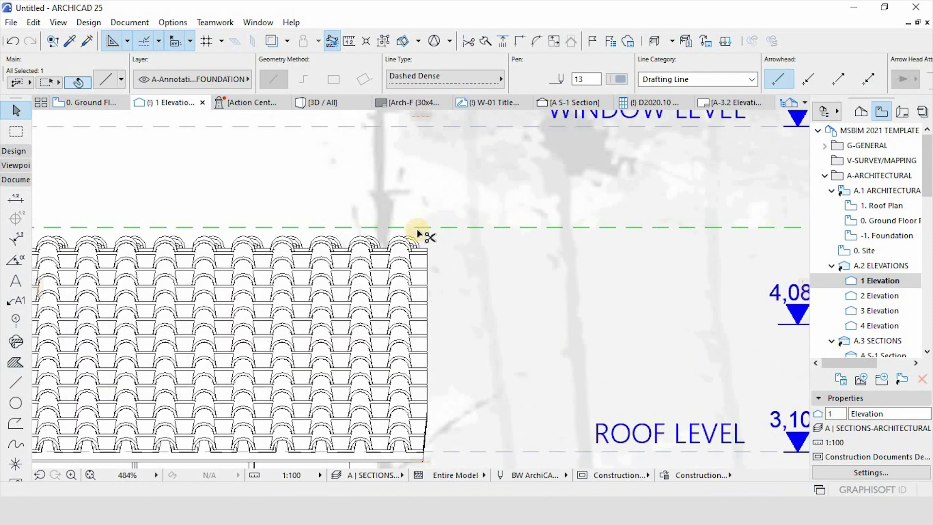
{"action": "left_click", "coordinate": [436, 228]}
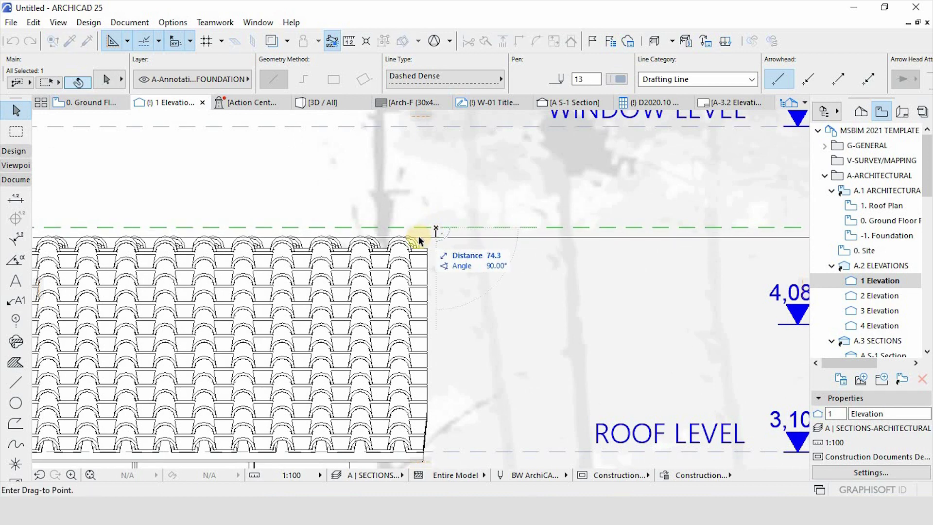
{"action": "left_click", "coordinate": [421, 237]}
{"action": "scroll", "coordinate": [531, 272], "scroll_direction": "down", "scroll_amount": 3}
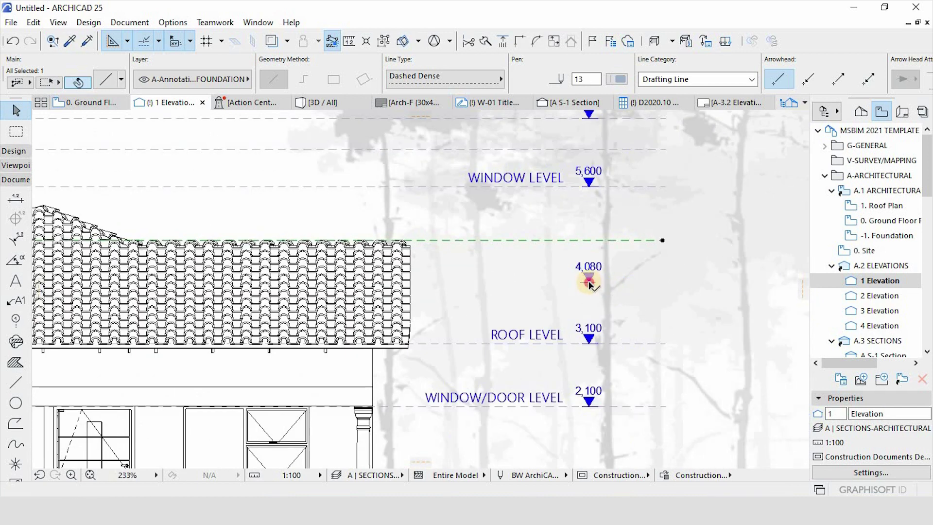
Move the 4,080 level marker up onto the dashed line at the lower roof's ridge.
{"action": "left_click", "coordinate": [589, 281]}
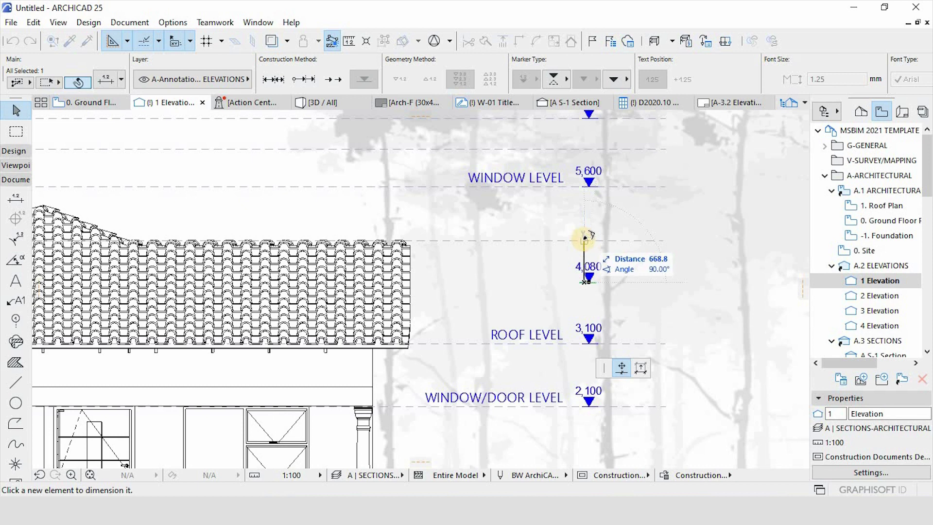
{"action": "left_click", "coordinate": [589, 170]}
{"action": "left_click", "coordinate": [561, 193]}
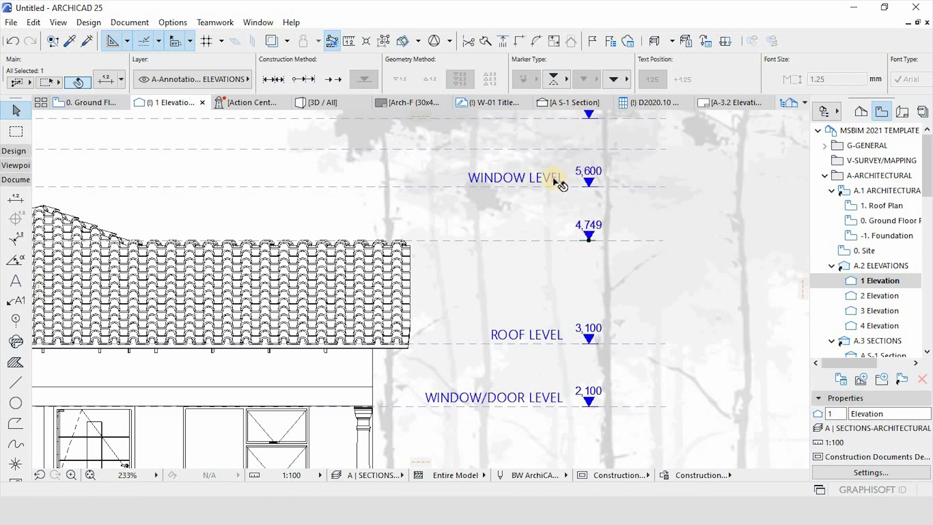
Delete the WINDOW LEVEL label and lower its dashed line onto the peak of the main roof.
{"action": "left_click", "coordinate": [554, 181]}
{"action": "key", "text": "Delete"}
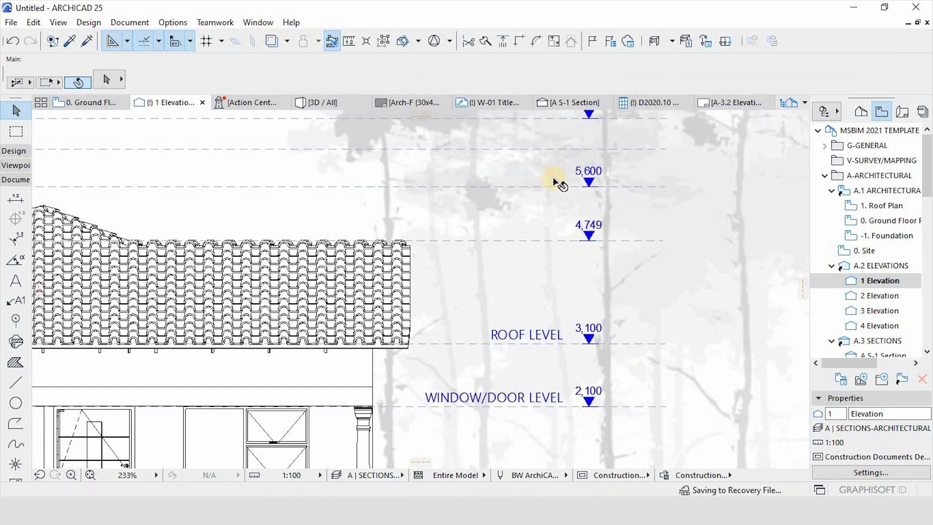
{"action": "left_click", "coordinate": [554, 186]}
{"action": "left_click_drag", "start_coordinate": [553, 187], "coordinate": [552, 188]}
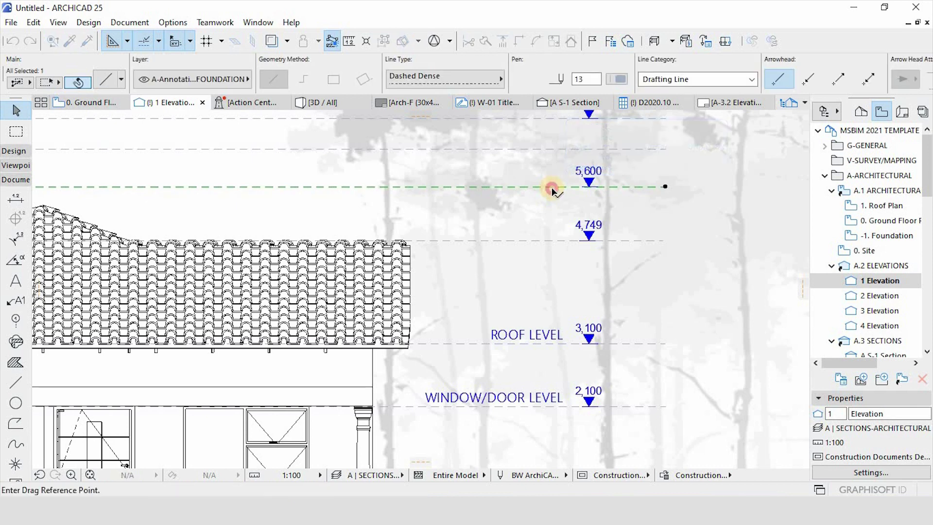
{"action": "left_click", "coordinate": [552, 186]}
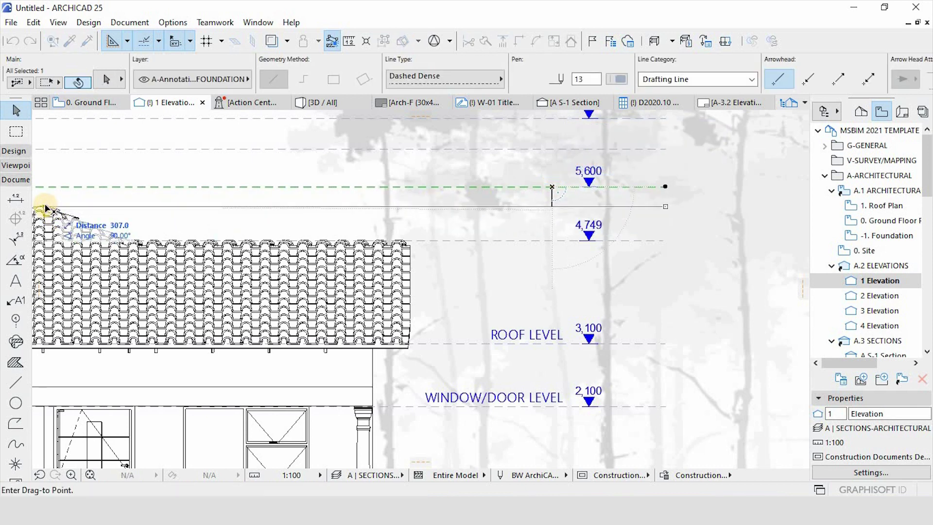
{"action": "left_click", "coordinate": [583, 203]}
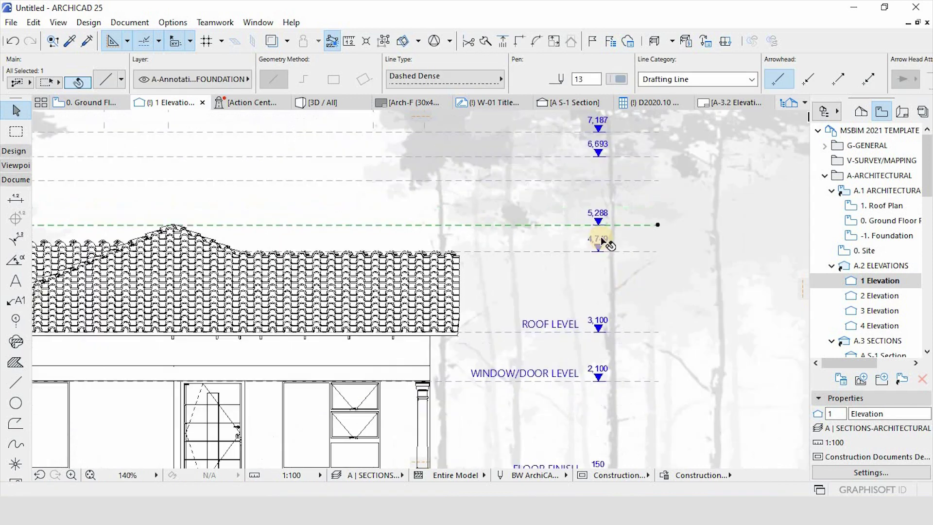
Delete the unused dashed level lines above the roof peak, including the line at the APEX label.
{"action": "scroll", "coordinate": [602, 242], "scroll_direction": "down", "scroll_amount": 2}
{"action": "left_click", "coordinate": [583, 209]}
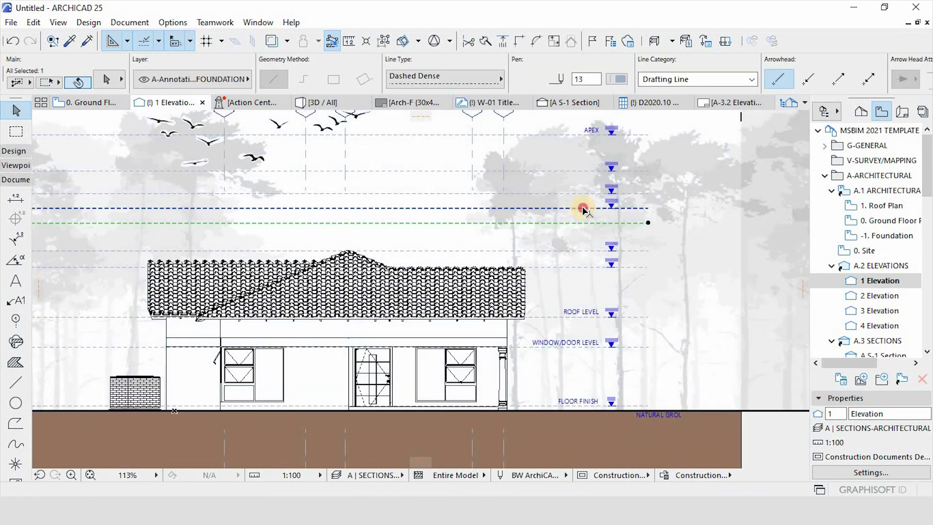
{"action": "left_click", "coordinate": [561, 134], "text": "shift"}
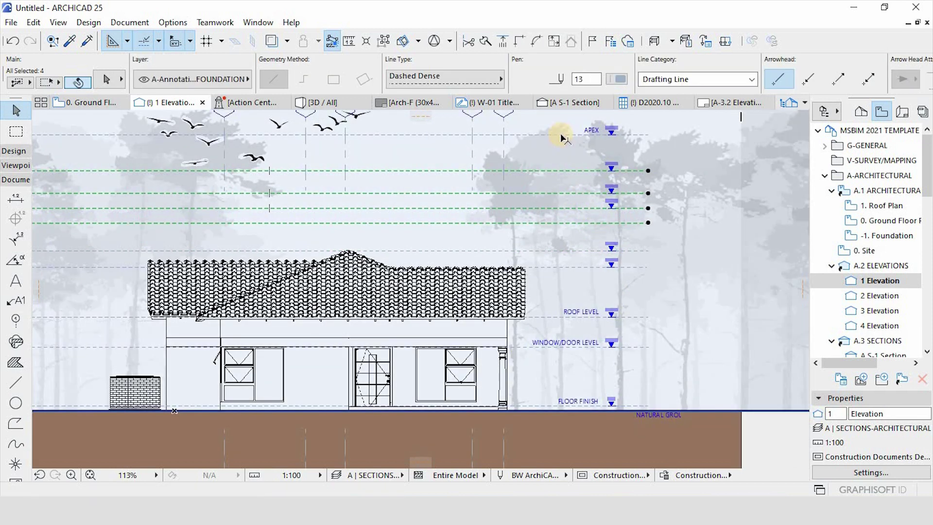
{"action": "left_click", "coordinate": [576, 166], "text": "shift"}
{"action": "key", "text": "Delete"}
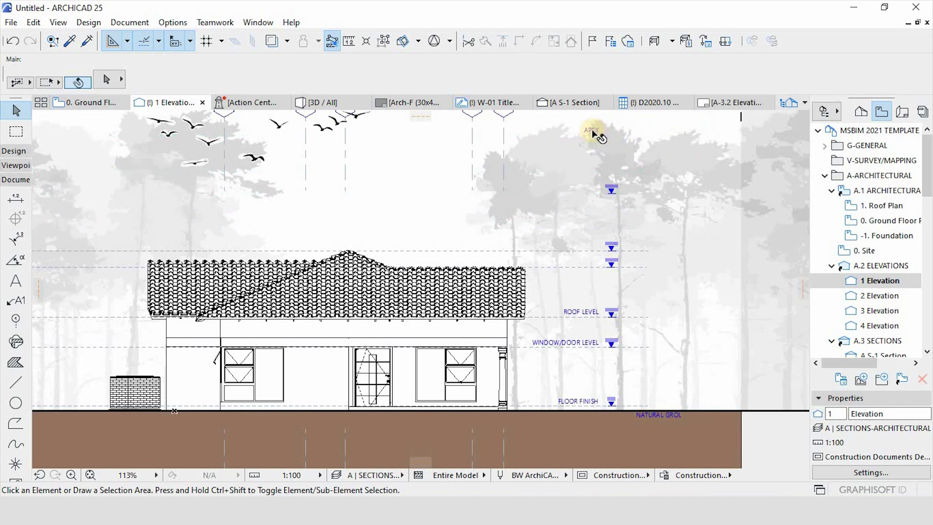
Lower the APEX label beside the level marker at the main roof's peak and delete the unused 7,187 level marker.
{"action": "left_click", "coordinate": [572, 130]}
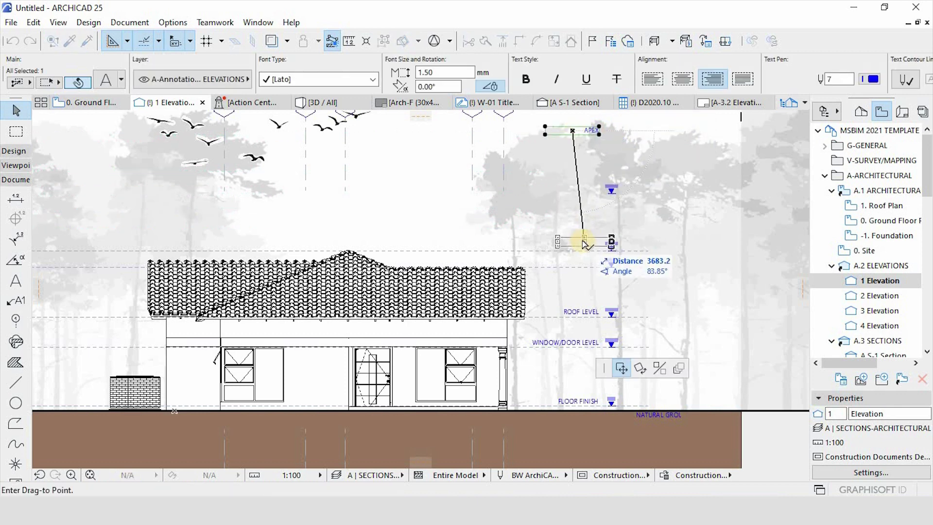
{"action": "scroll", "coordinate": [583, 242], "scroll_direction": "up", "scroll_amount": 2}
{"action": "scroll", "coordinate": [587, 244], "scroll_direction": "up", "scroll_amount": 1}
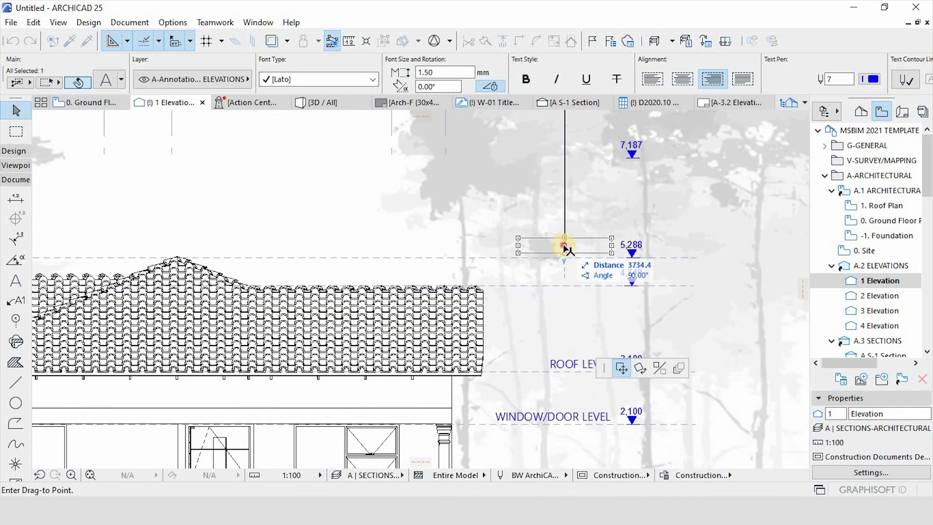
{"action": "left_click", "coordinate": [563, 244]}
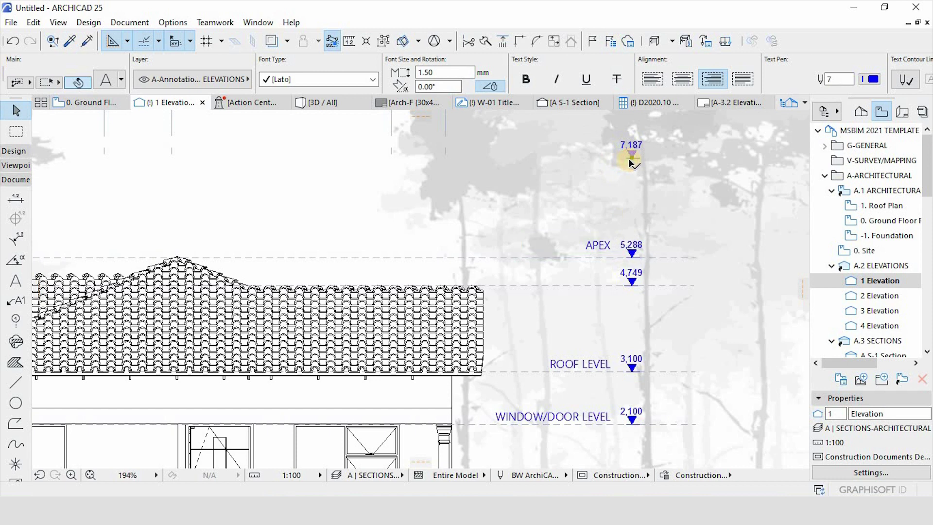
{"action": "key", "text": "Escape"}
{"action": "scroll", "coordinate": [675, 290], "scroll_direction": "down", "scroll_amount": 4}
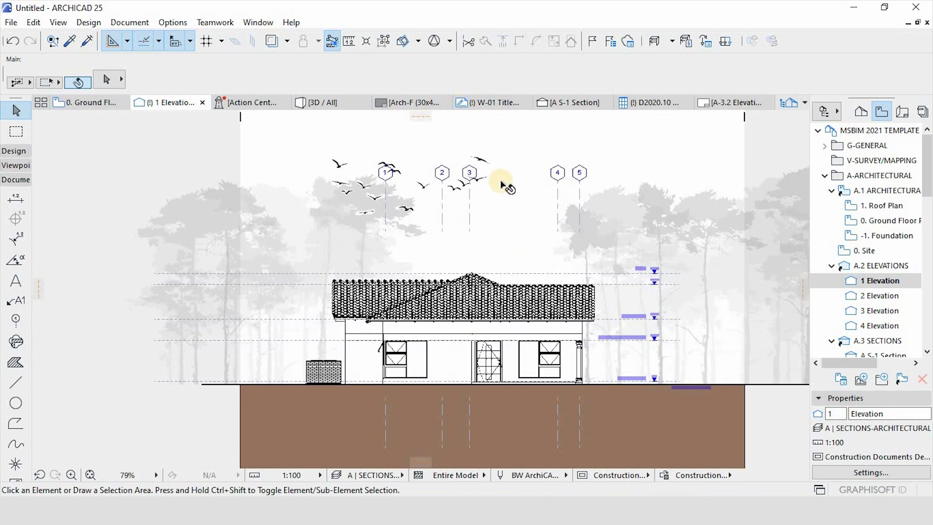
Shorten grid line 3 so that its hexagonal marker sits just above the peak of the main roof.
{"action": "scroll", "coordinate": [501, 182], "scroll_direction": "up", "scroll_amount": 2}
{"action": "left_click", "coordinate": [446, 178]}
{"action": "key", "text": "Escape"}
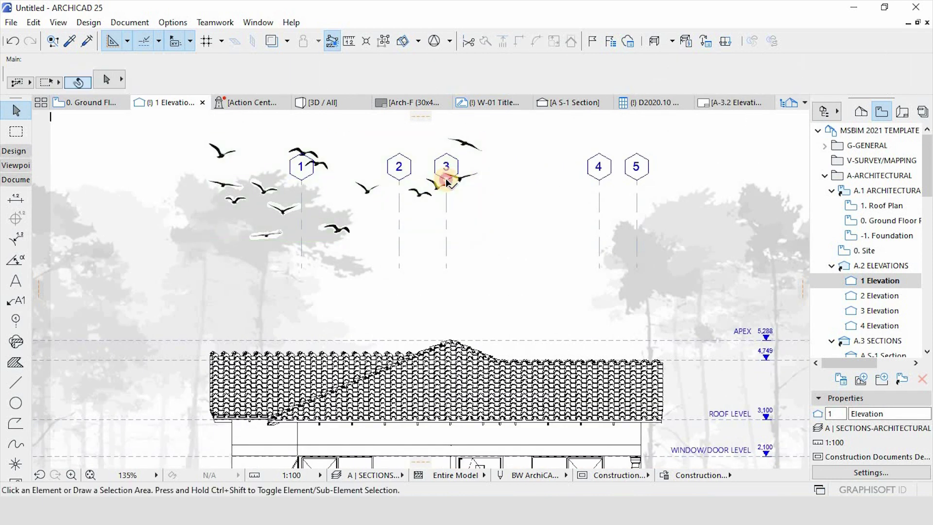
{"action": "left_click", "coordinate": [447, 182]}
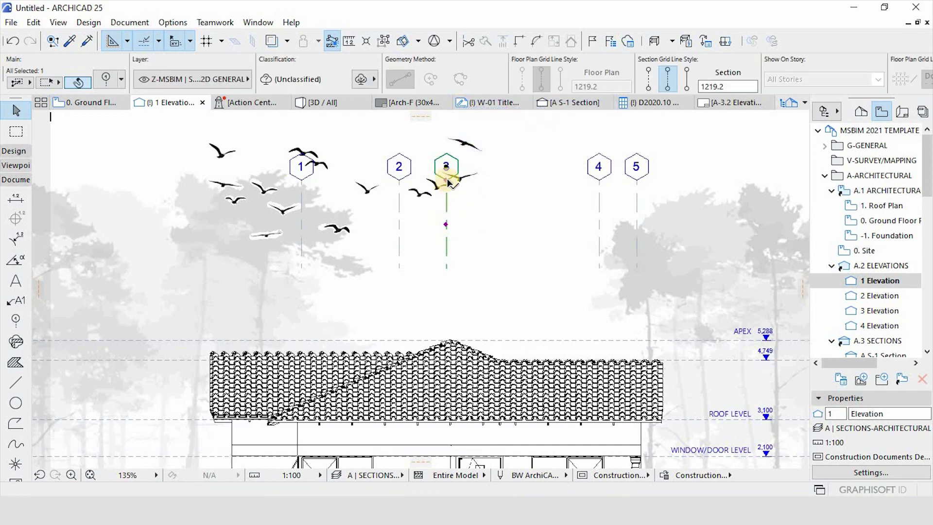
{"action": "left_click_drag", "start_coordinate": [451, 224], "coordinate": [444, 294]}
{"action": "left_click", "coordinate": [444, 295]}
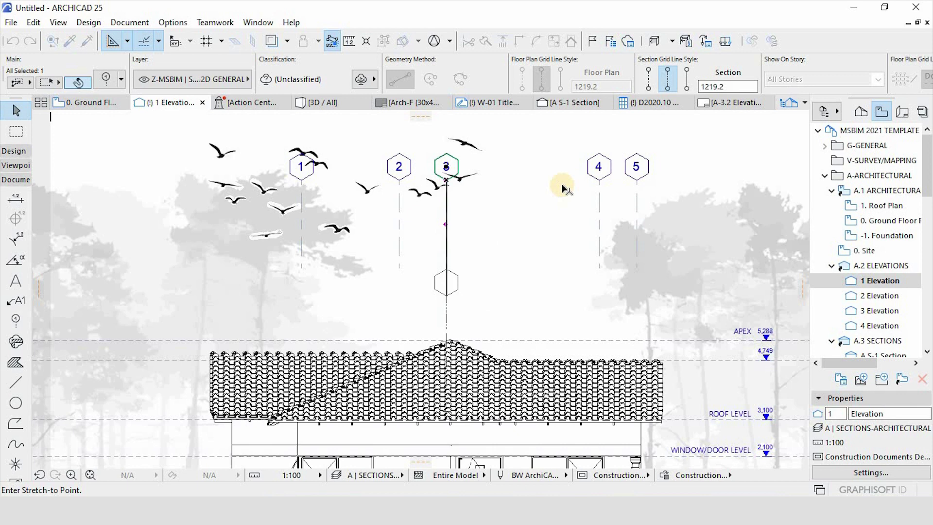
Lower the markers of grid lines 4 and 5 to the same height as marker 3.
{"action": "left_click", "coordinate": [600, 180]}
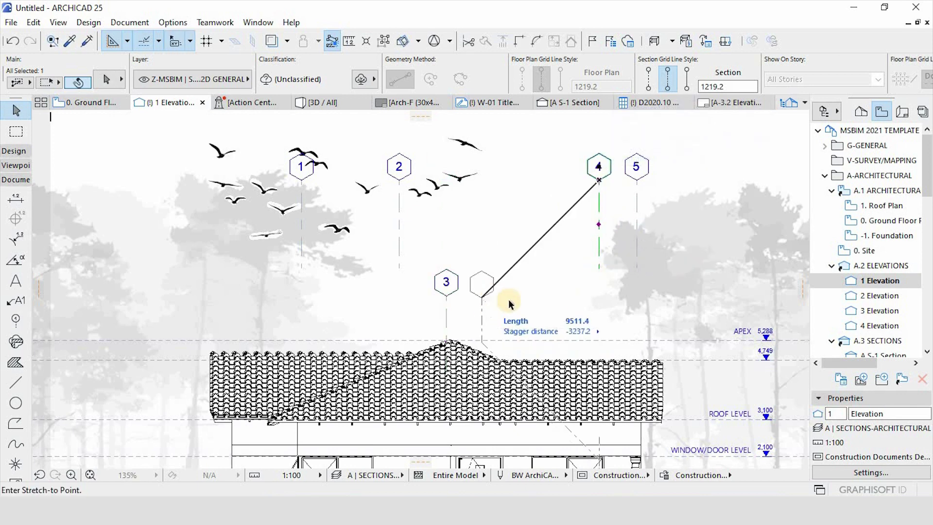
{"action": "left_click", "coordinate": [450, 298]}
{"action": "left_click", "coordinate": [636, 180]}
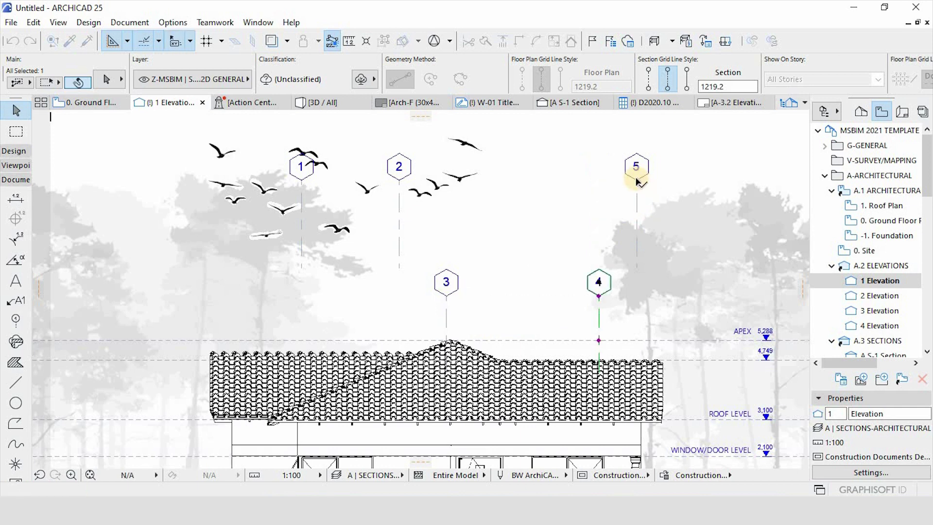
{"action": "left_click", "coordinate": [636, 179]}
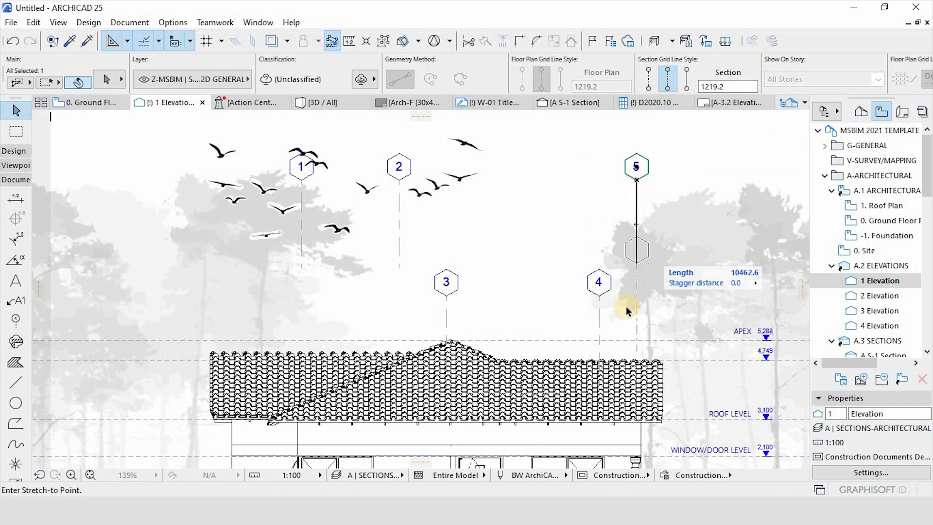
{"action": "left_click", "coordinate": [599, 297]}
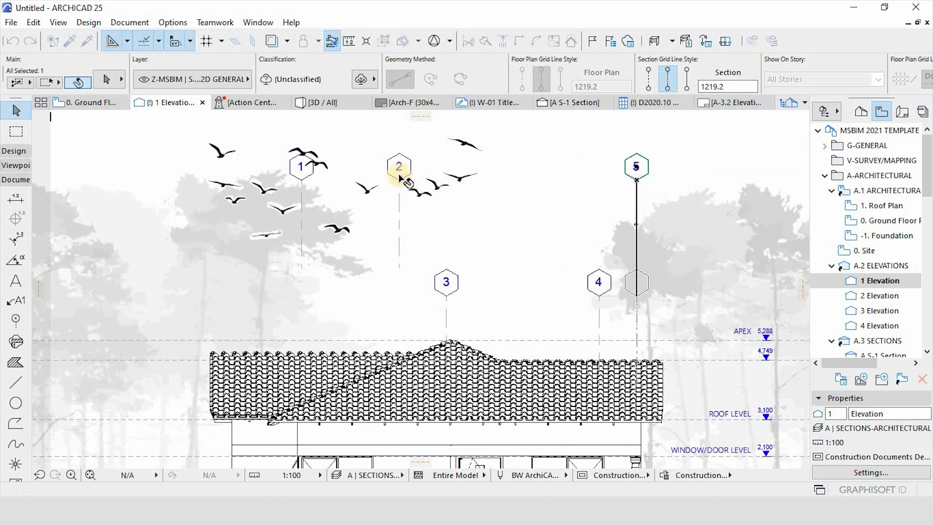
Lower the markers of grid lines 2 and 1 to align with the other grid markers above the roof.
{"action": "left_click", "coordinate": [399, 175]}
{"action": "left_click", "coordinate": [399, 226]}
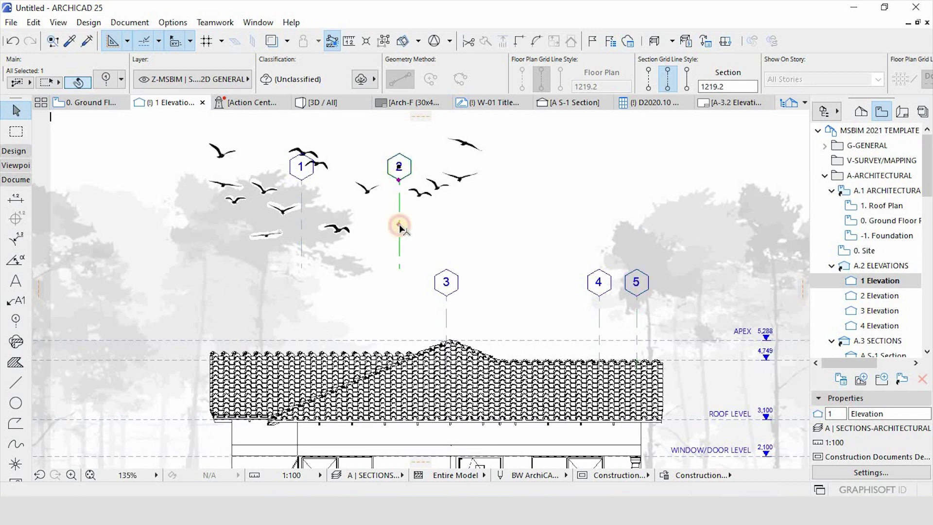
{"action": "left_click", "coordinate": [448, 297]}
{"action": "left_click", "coordinate": [301, 184]}
{"action": "left_click", "coordinate": [301, 180]}
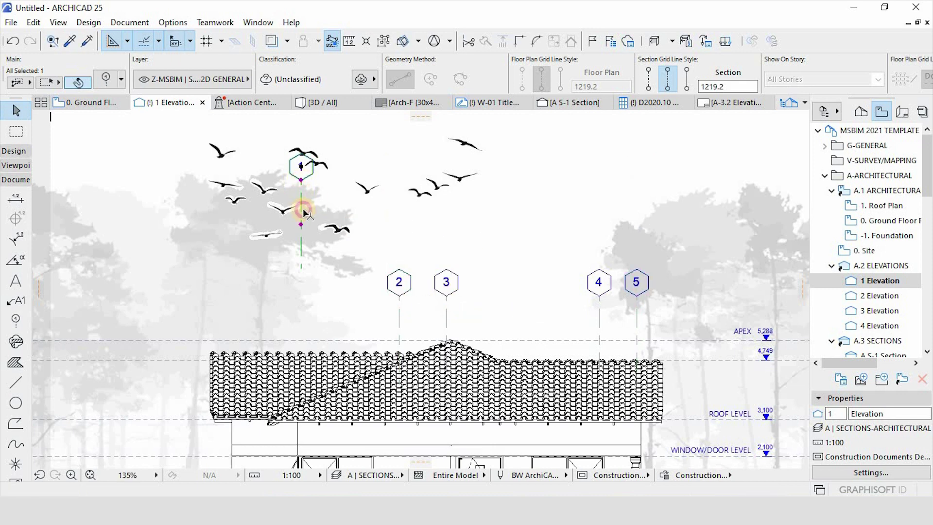
{"action": "left_click", "coordinate": [301, 224]}
{"action": "left_click", "coordinate": [401, 298]}
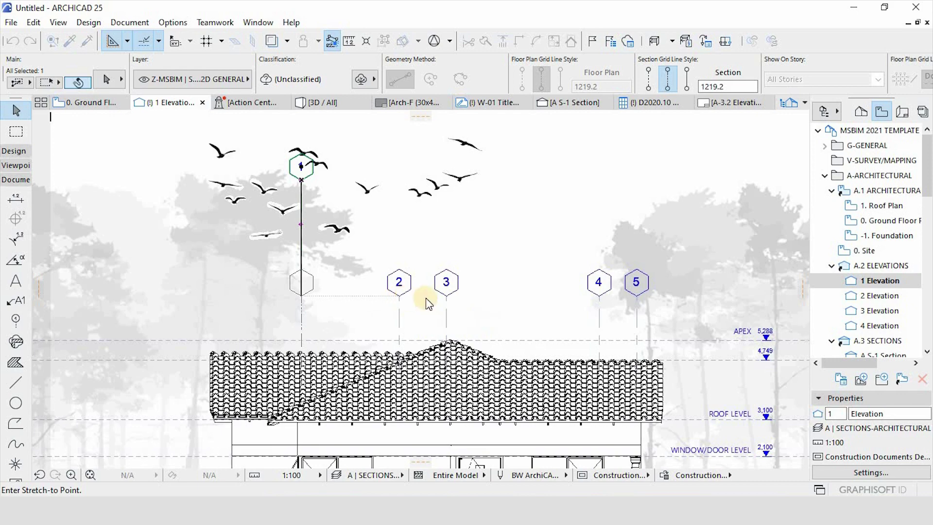
{"action": "scroll", "coordinate": [508, 215], "scroll_direction": "down", "scroll_amount": 3}
{"action": "left_click", "coordinate": [704, 225]}
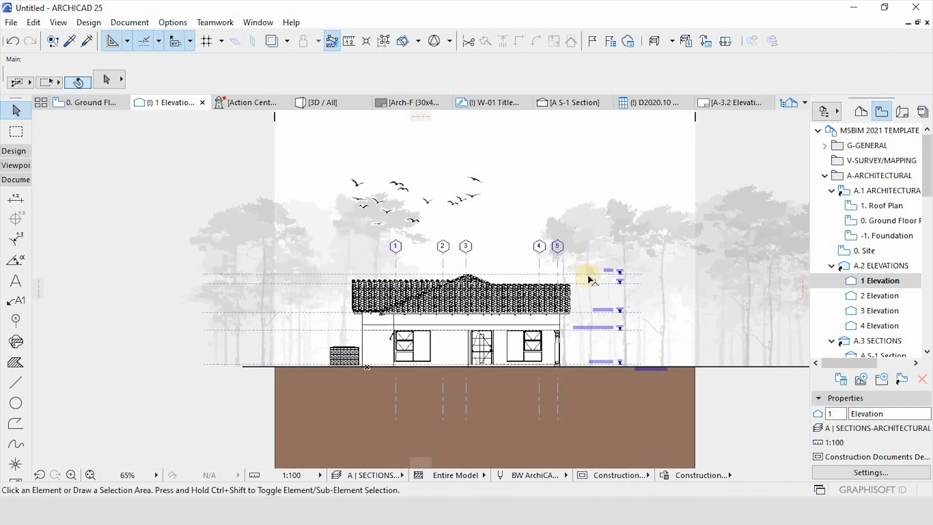
Select all dashed level lines, level labels and level markers in the 1 Elevation view for copying.
{"action": "scroll", "coordinate": [588, 275], "scroll_direction": "up", "scroll_amount": 6}
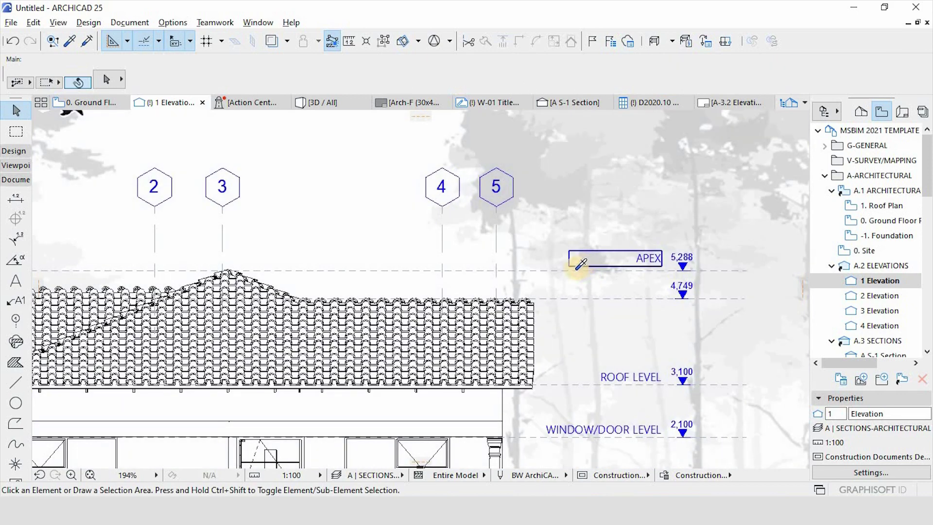
{"action": "left_click", "coordinate": [576, 271], "text": "alt"}
{"action": "key", "text": "ctrl+a"}
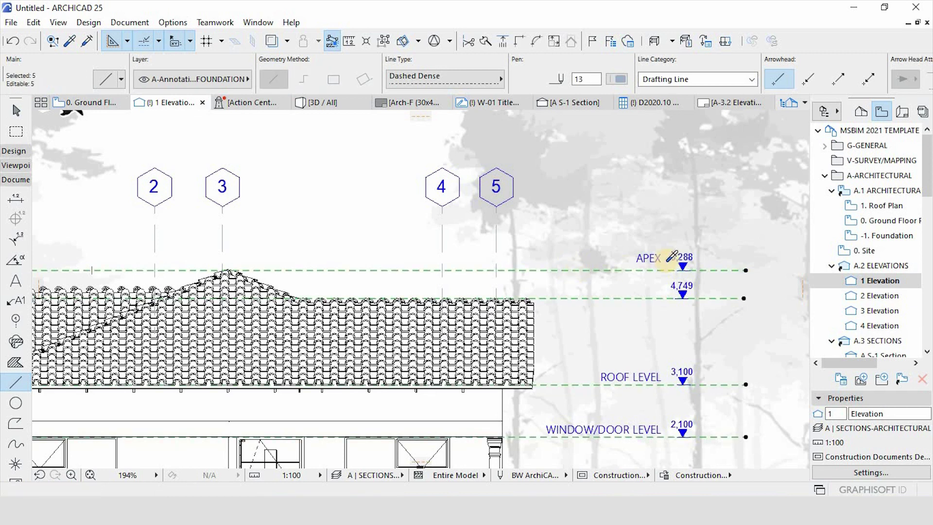
{"action": "left_click", "coordinate": [660, 256], "text": "alt"}
{"action": "key", "text": "ctrl+a"}
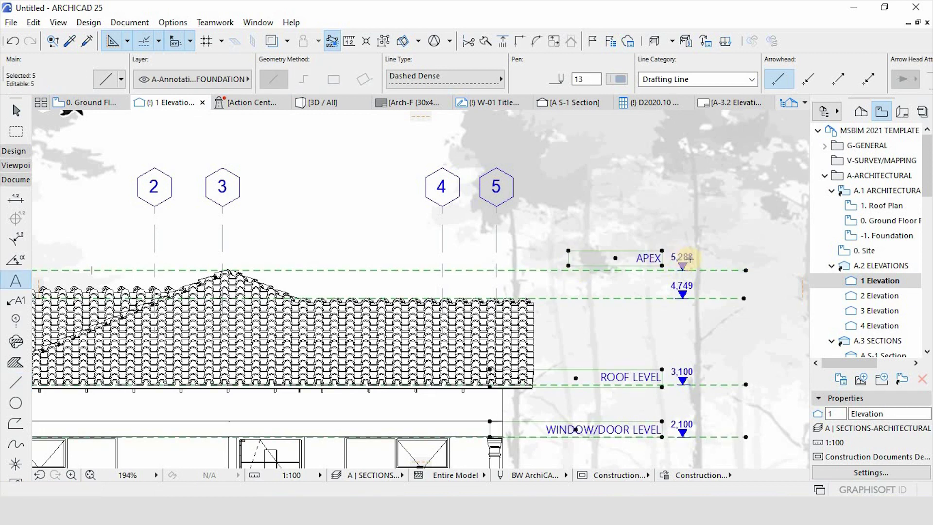
{"action": "left_click", "coordinate": [690, 260], "text": "alt"}
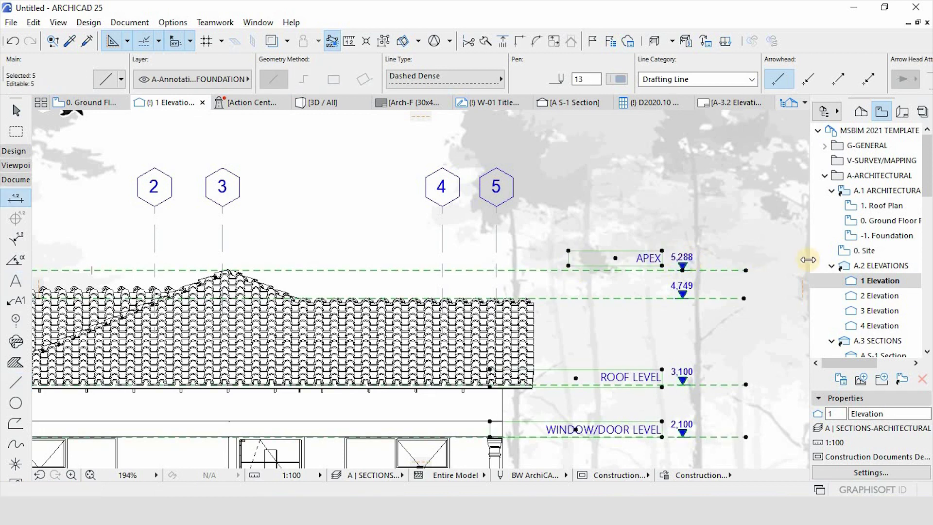
Open the 2 Elevation view and delete all its existing dashed level lines, level labels and level markers.
{"action": "double_click", "coordinate": [880, 295]}
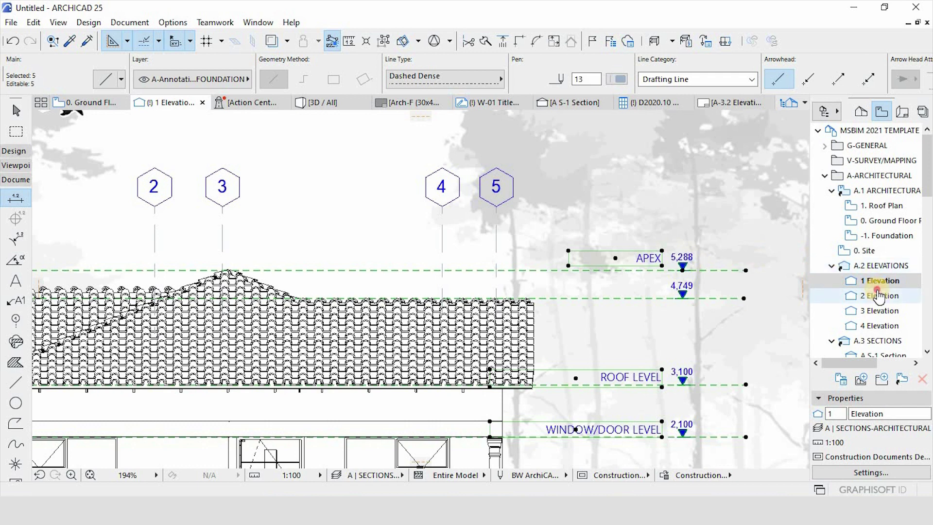
{"action": "left_click", "coordinate": [634, 290]}
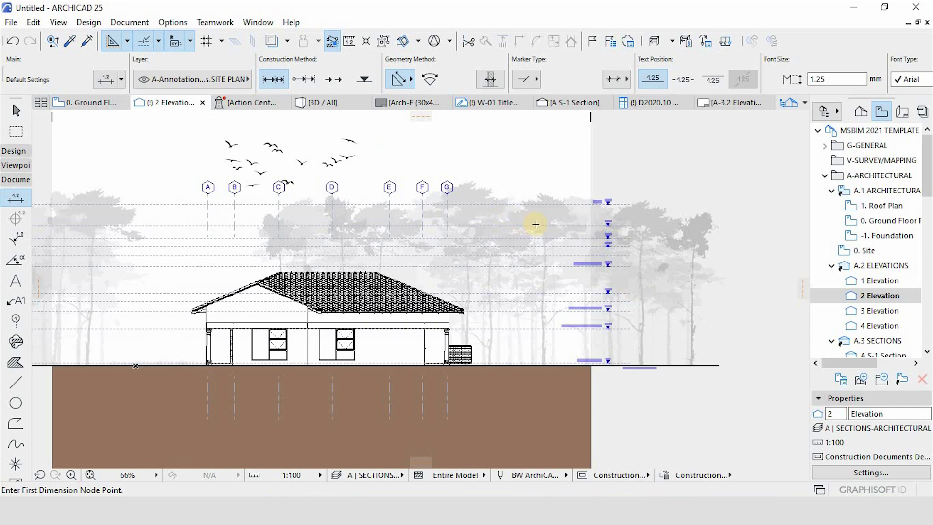
{"action": "scroll", "coordinate": [535, 224], "scroll_direction": "up", "scroll_amount": 3}
{"action": "left_click", "coordinate": [539, 192], "text": "alt"}
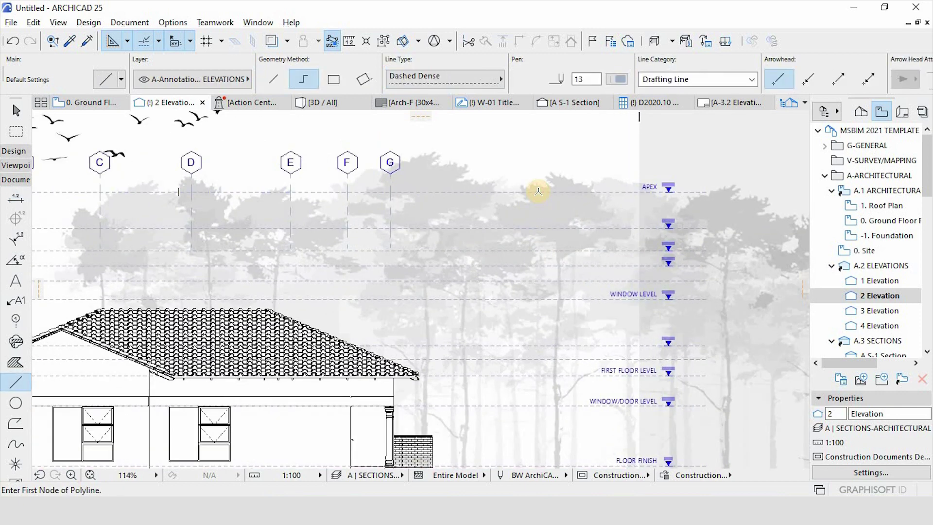
{"action": "key", "text": "ctrl+a"}
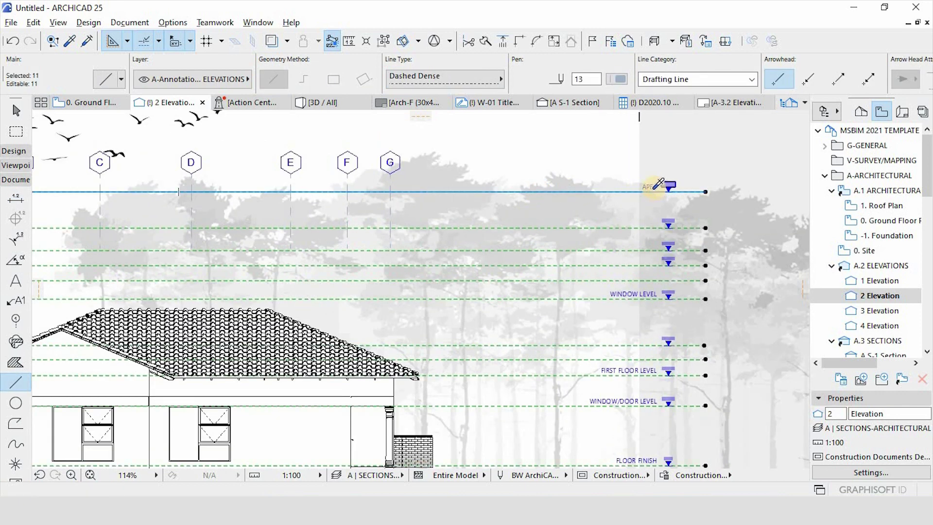
{"action": "left_click", "coordinate": [653, 188], "text": "alt"}
{"action": "key", "text": "ctrl+a"}
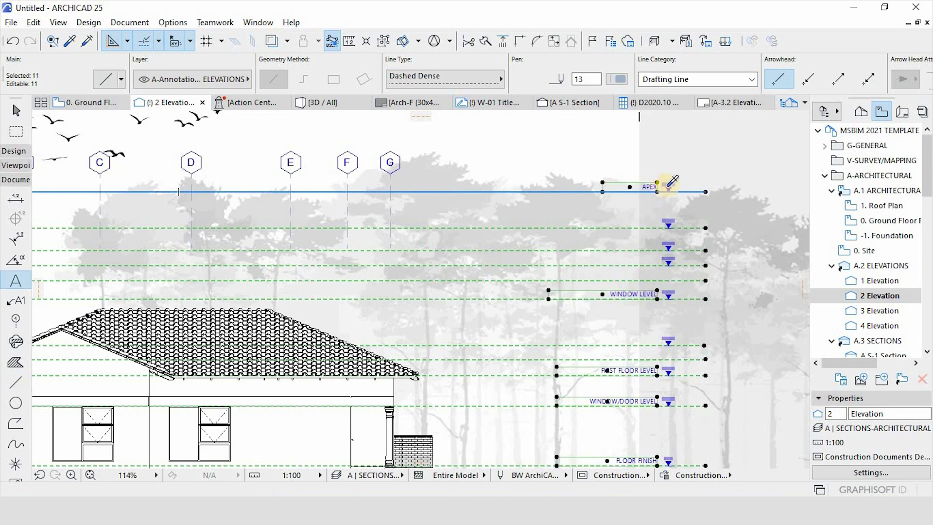
{"action": "left_click", "coordinate": [667, 185], "text": "alt"}
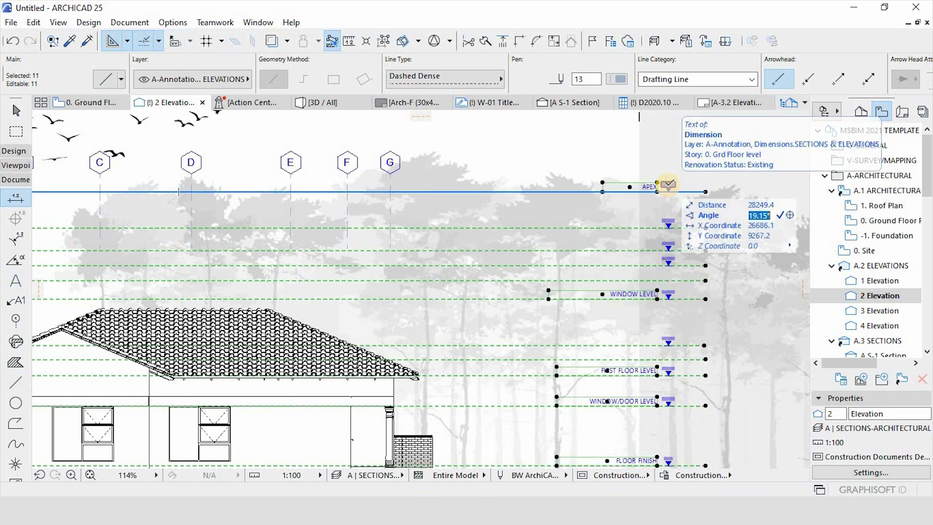
{"action": "left_click", "coordinate": [757, 223]}
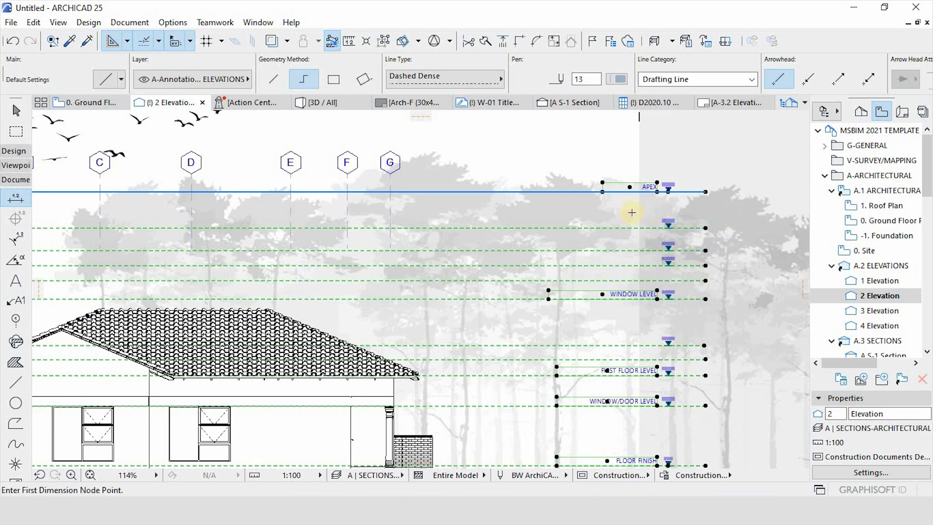
{"action": "key", "text": "Escape"}
Try to paste the copied elements at their original location in the 2 Elevation view, then fit the view to the drawing.
{"action": "right_click", "coordinate": [602, 216]}
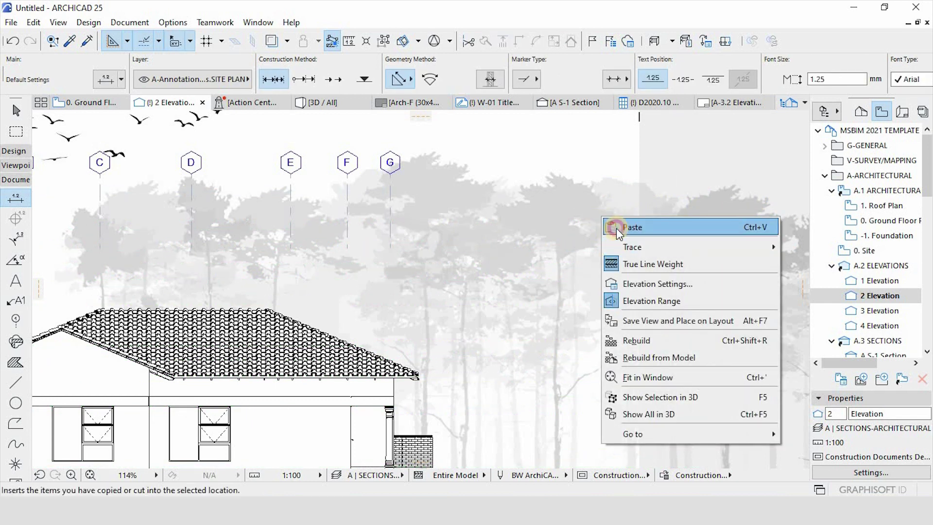
{"action": "left_click", "coordinate": [616, 228]}
{"action": "left_click", "coordinate": [548, 230]}
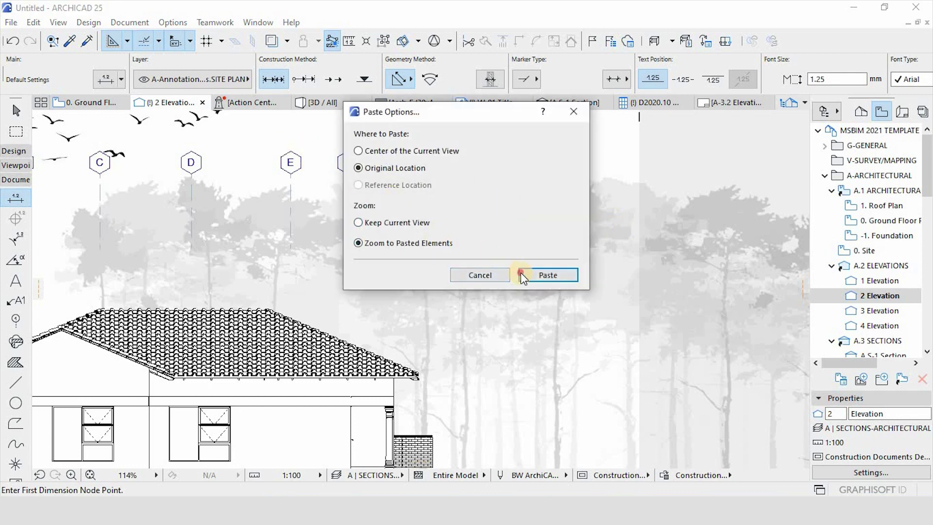
{"action": "left_click", "coordinate": [522, 274]}
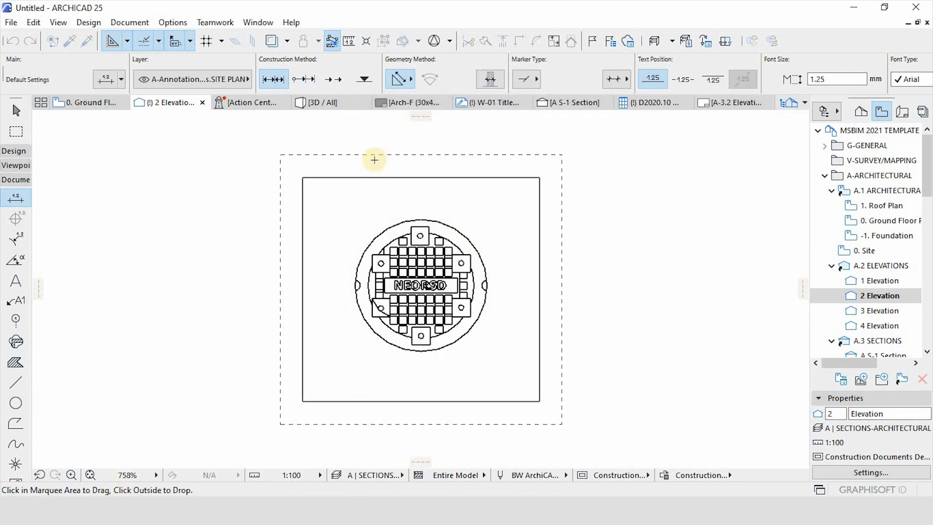
{"action": "left_click", "coordinate": [479, 160]}
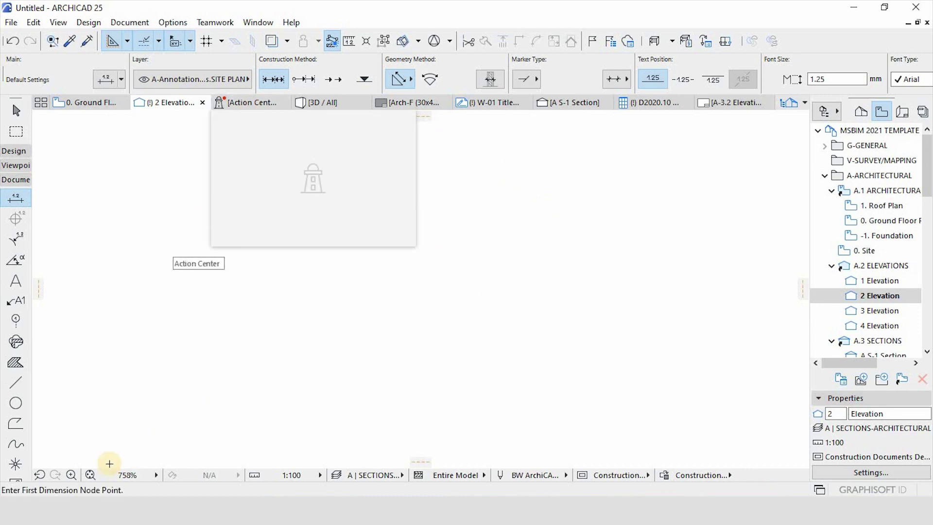
{"action": "left_click", "coordinate": [92, 476]}
{"action": "scroll", "coordinate": [531, 309], "scroll_direction": "up", "scroll_amount": 4}
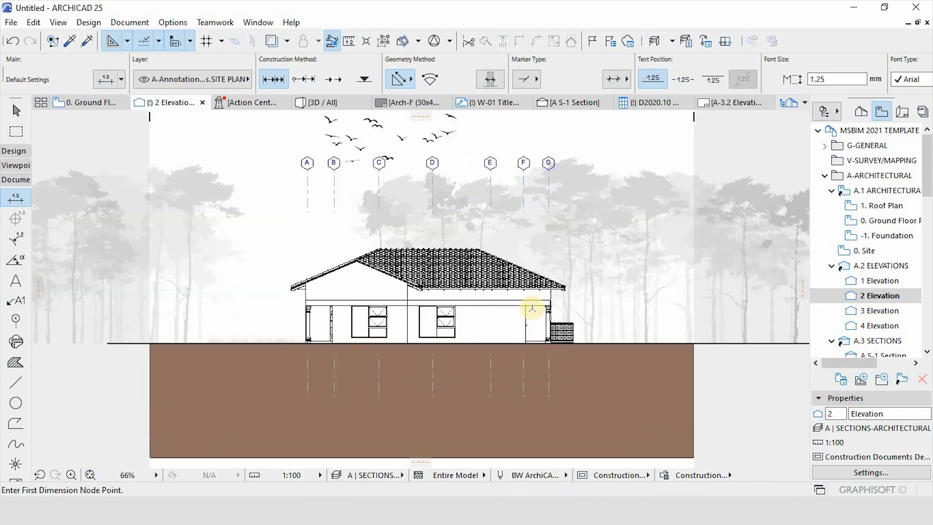
Return to the 1 Elevation view, showing the level annotations beside the roof.
{"action": "left_click", "coordinate": [882, 280]}
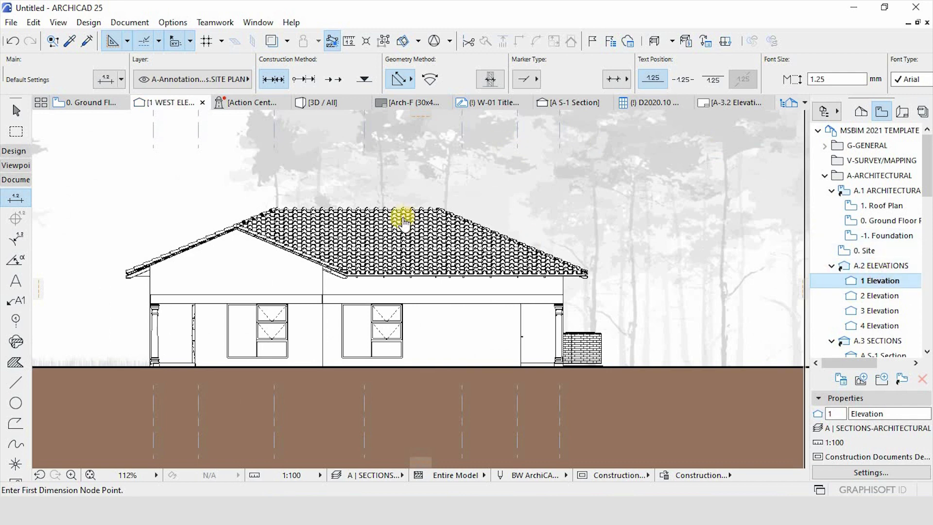
{"action": "scroll", "coordinate": [474, 238], "scroll_direction": "up", "scroll_amount": 3}
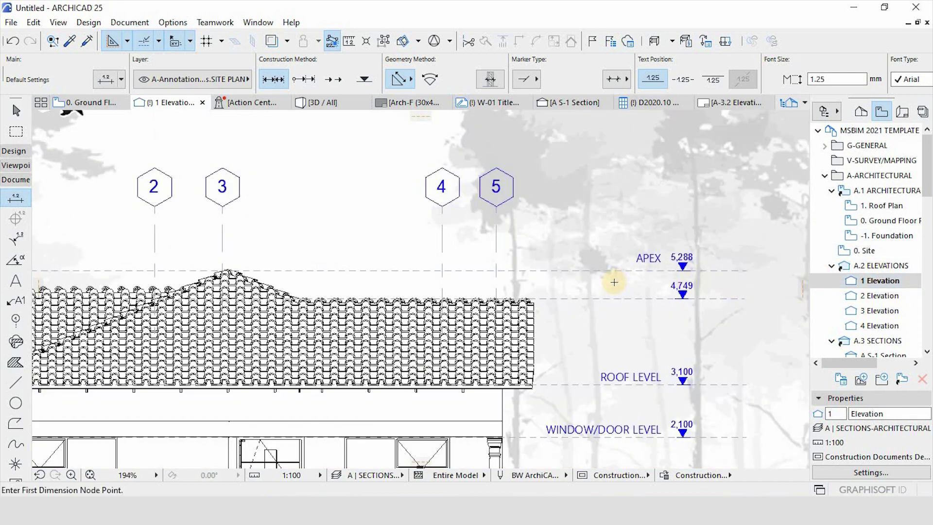
{"action": "key", "text": "Escape"}
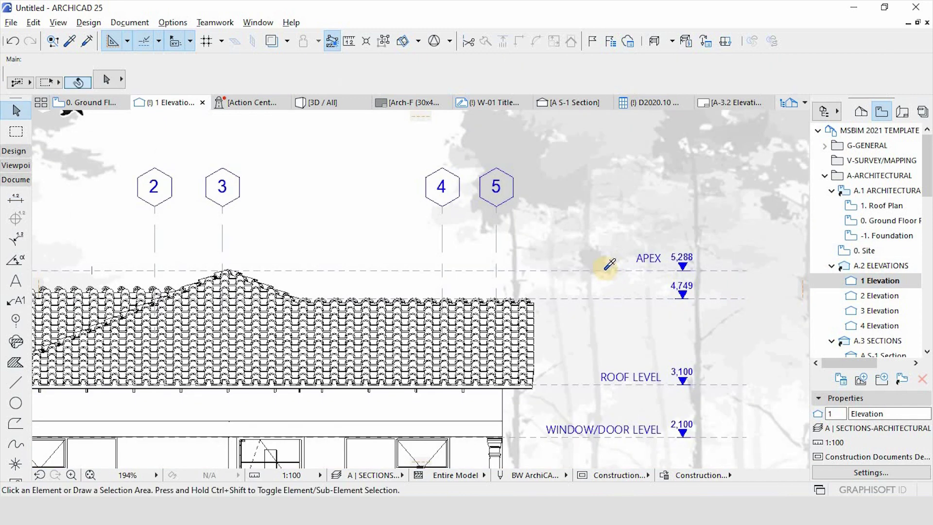
{"action": "left_click", "coordinate": [605, 269], "text": "alt"}
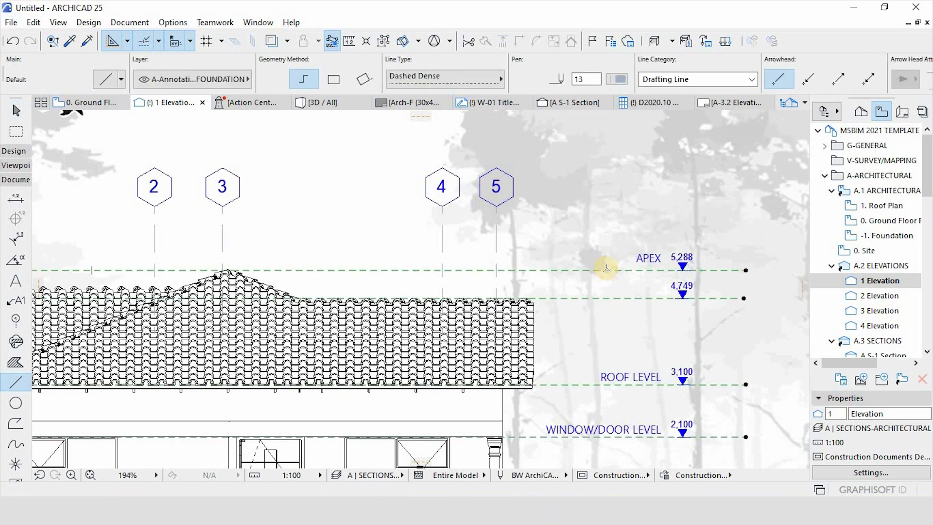
{"action": "left_click", "coordinate": [652, 258], "text": "alt"}
{"action": "key", "text": "ctrl+a"}
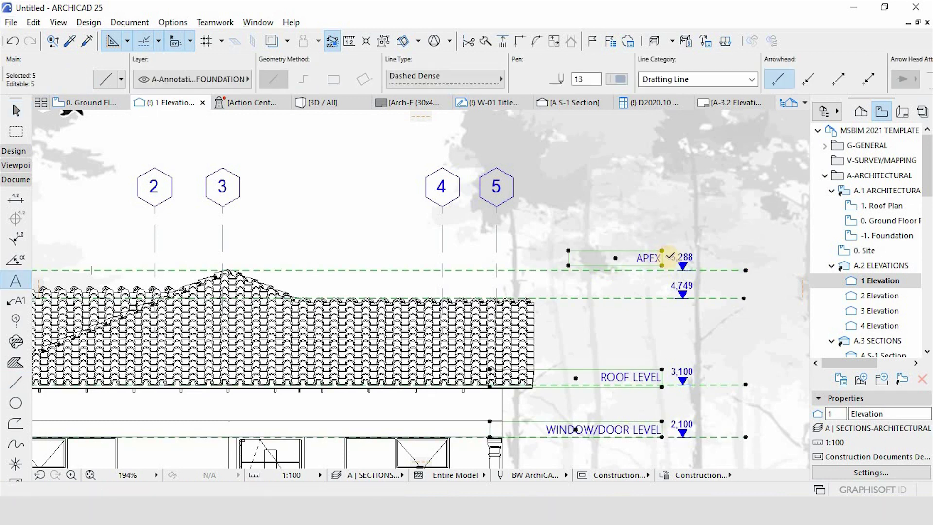
{"action": "left_click", "coordinate": [683, 259], "text": "alt"}
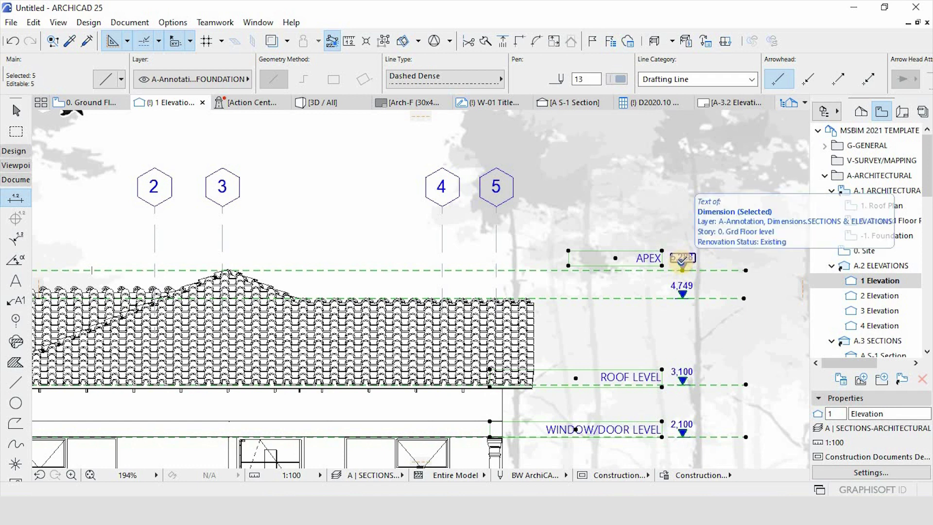
{"action": "right_click", "coordinate": [683, 263]}
{"action": "left_click", "coordinate": [677, 264]}
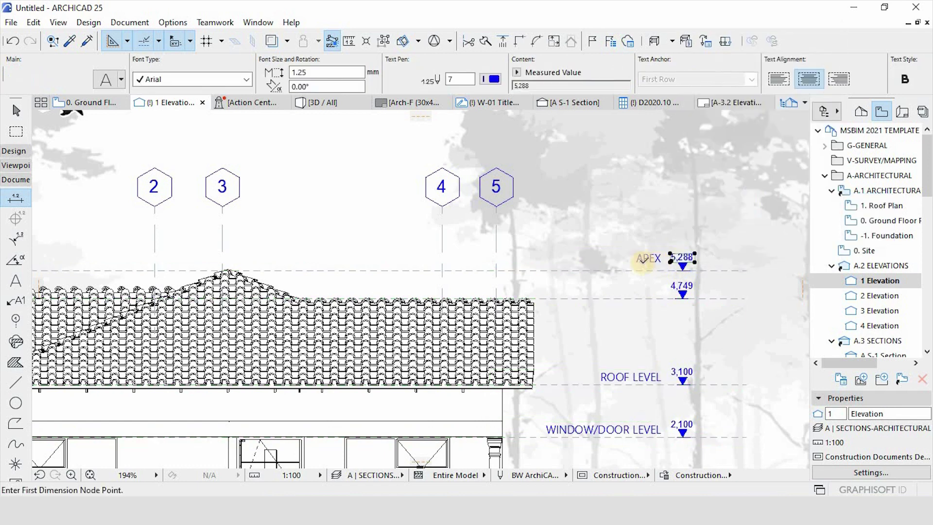
{"action": "left_click", "coordinate": [648, 259], "text": "alt"}
{"action": "key", "text": "ctrl+a"}
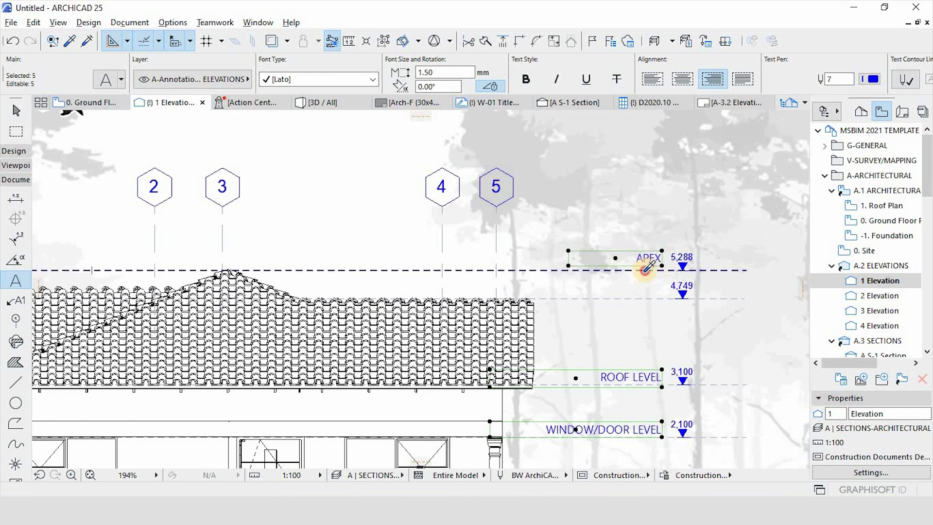
{"action": "left_click", "coordinate": [645, 270], "text": "alt"}
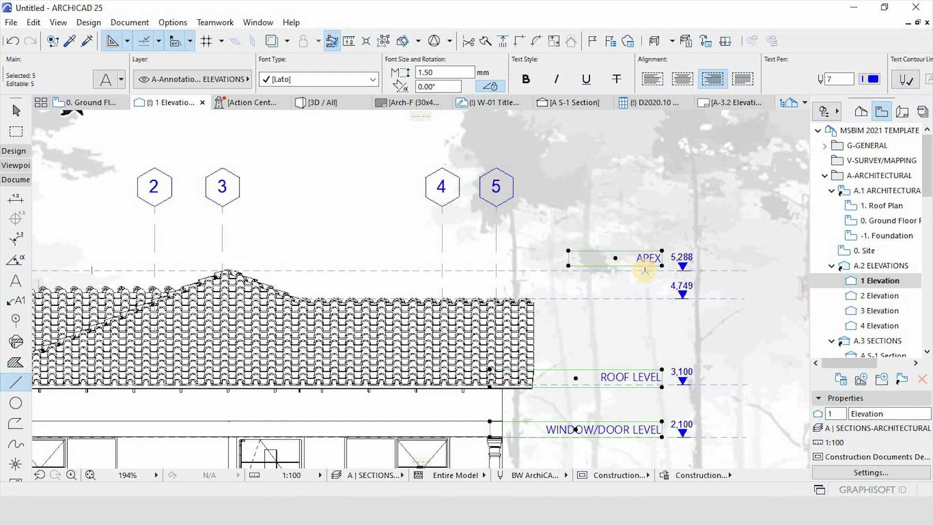
{"action": "left_click", "coordinate": [683, 262], "text": "alt"}
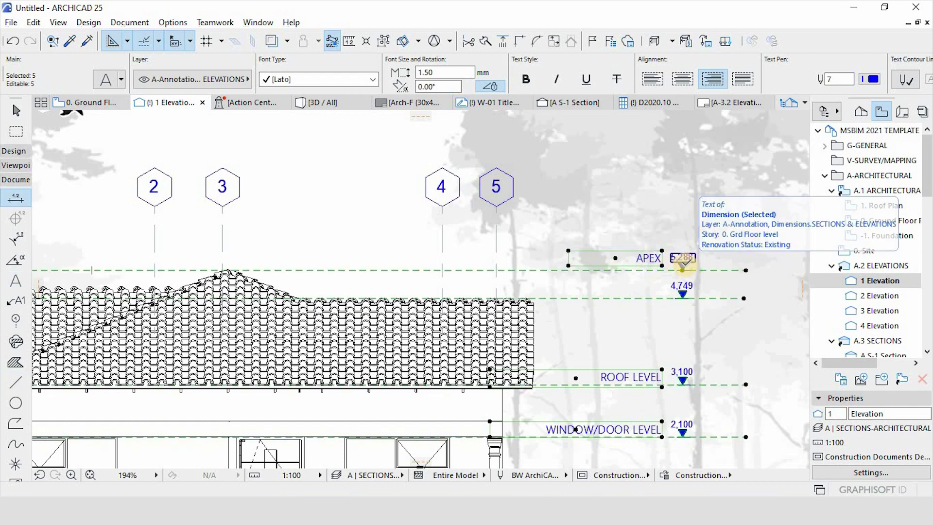
{"action": "right_click", "coordinate": [686, 265]}
{"action": "key", "text": "Escape"}
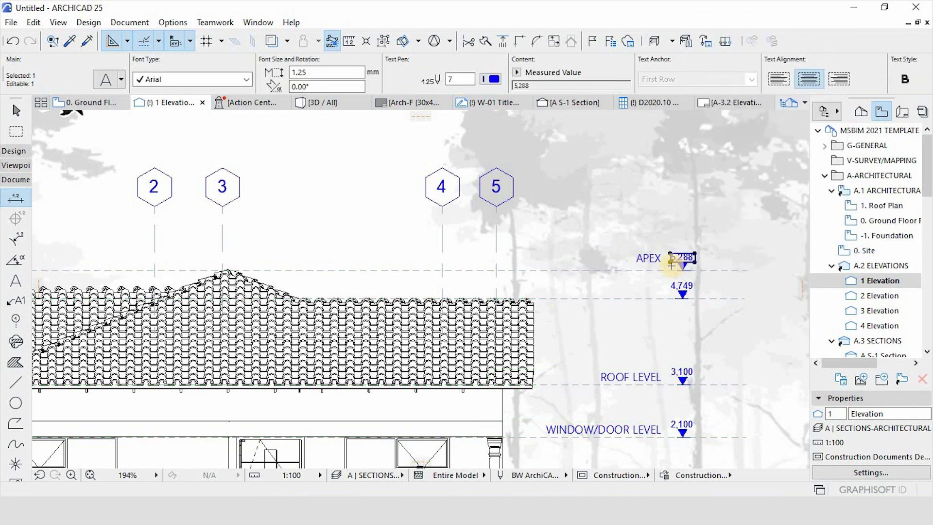
{"action": "key", "text": "Escape"}
Select all level labels, dashed level lines and level markers in 1 Elevation for copying.
{"action": "left_click", "coordinate": [657, 257], "text": "alt"}
{"action": "key", "text": "ctrl+a"}
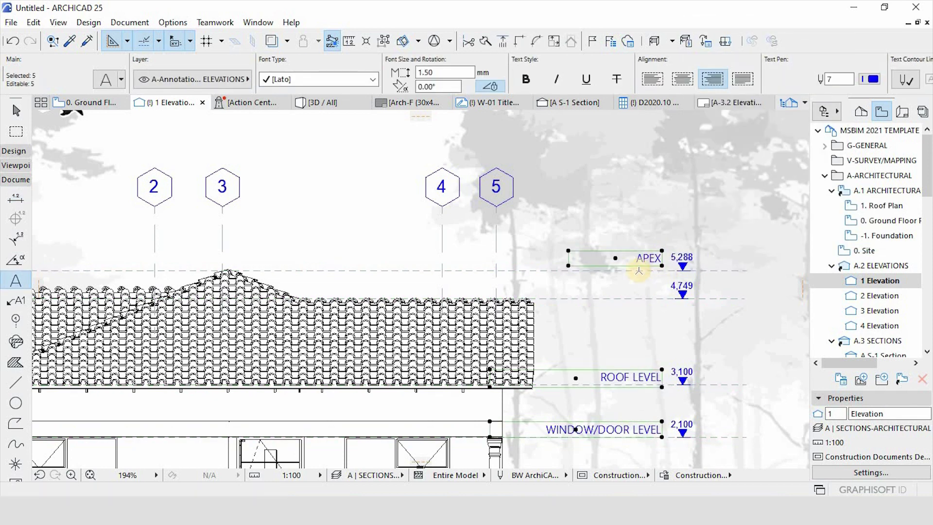
{"action": "left_click", "coordinate": [509, 270], "text": "alt"}
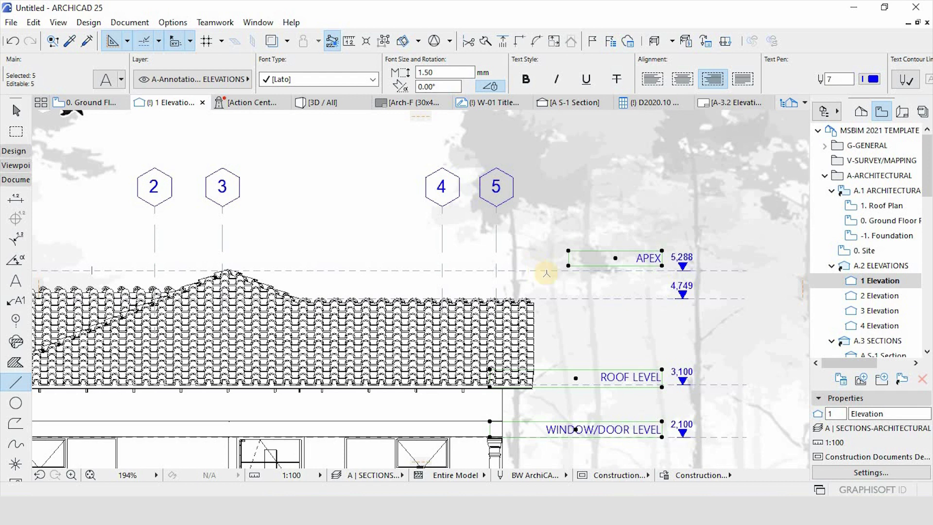
{"action": "left_click", "coordinate": [686, 289], "text": "alt"}
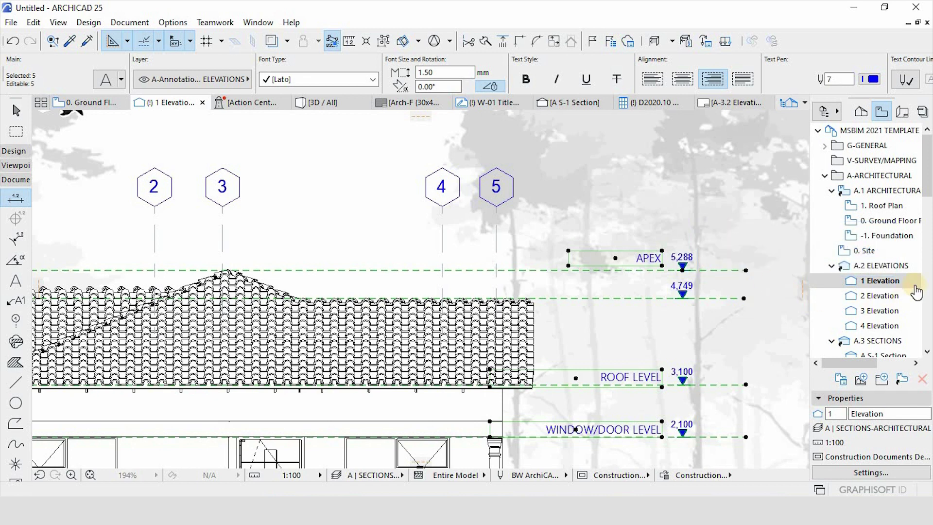
Paste the copied level annotations into the 2 Elevation view at their original location, zooming to the pasted elements.
{"action": "left_click", "coordinate": [891, 297]}
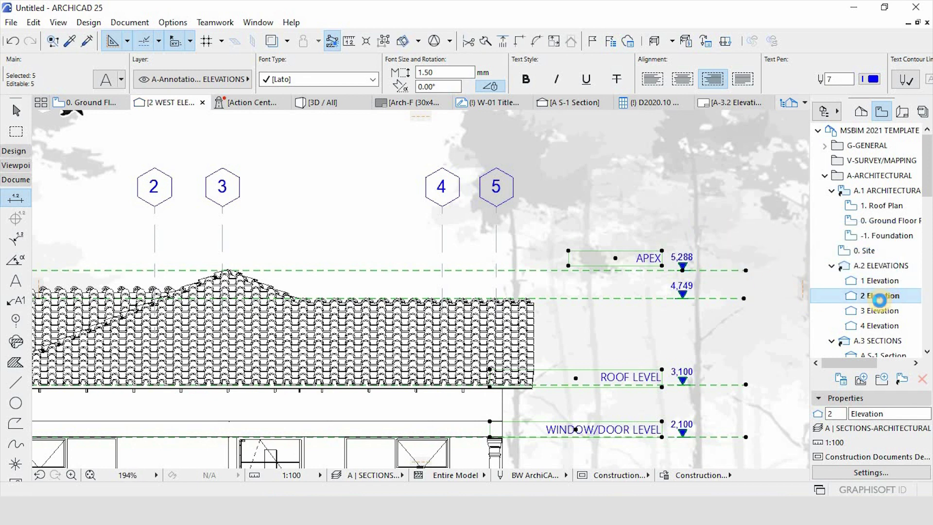
{"action": "key", "text": "Escape"}
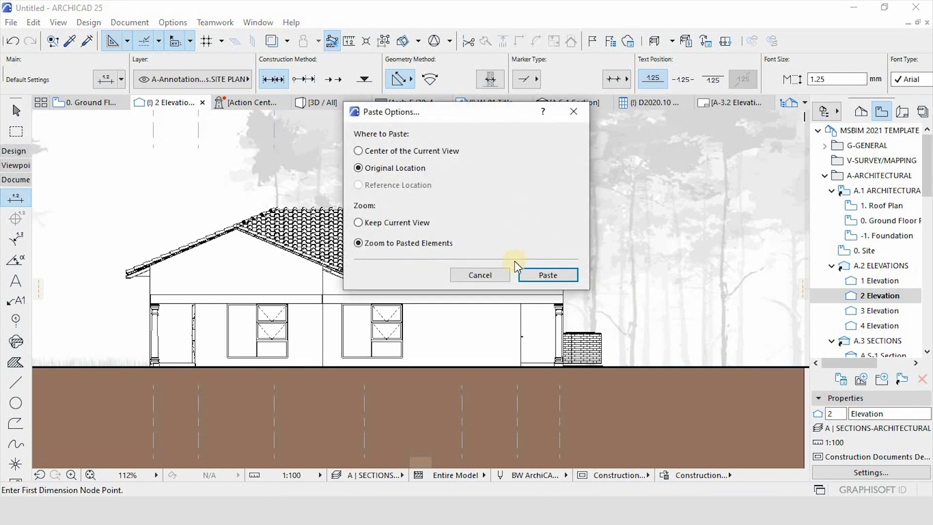
{"action": "left_click", "coordinate": [548, 275]}
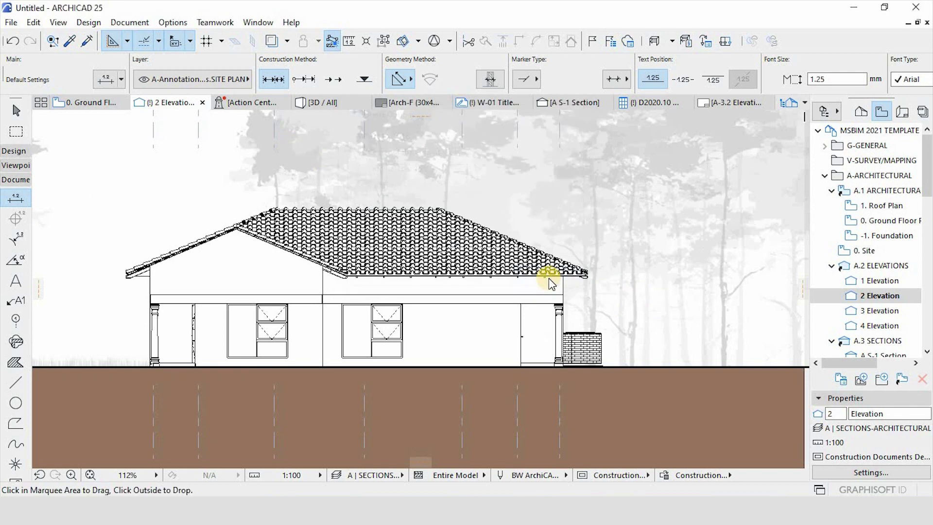
Shift the pasted level annotations horizontally so the labels and markers sit beside the house's right end, and drop them there.
{"action": "scroll", "coordinate": [542, 281], "scroll_direction": "up", "scroll_amount": 3}
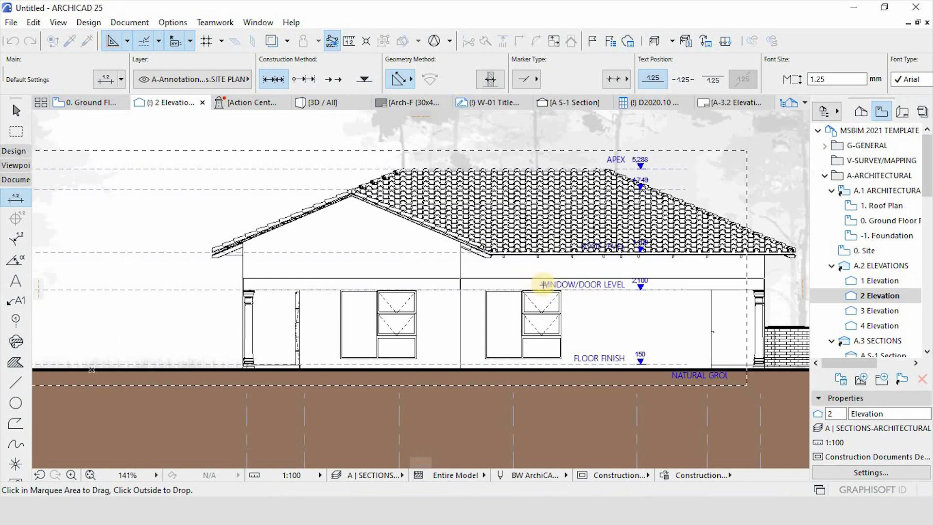
{"action": "left_click", "coordinate": [543, 281]}
{"action": "scroll", "coordinate": [616, 281], "scroll_direction": "down", "scroll_amount": 3}
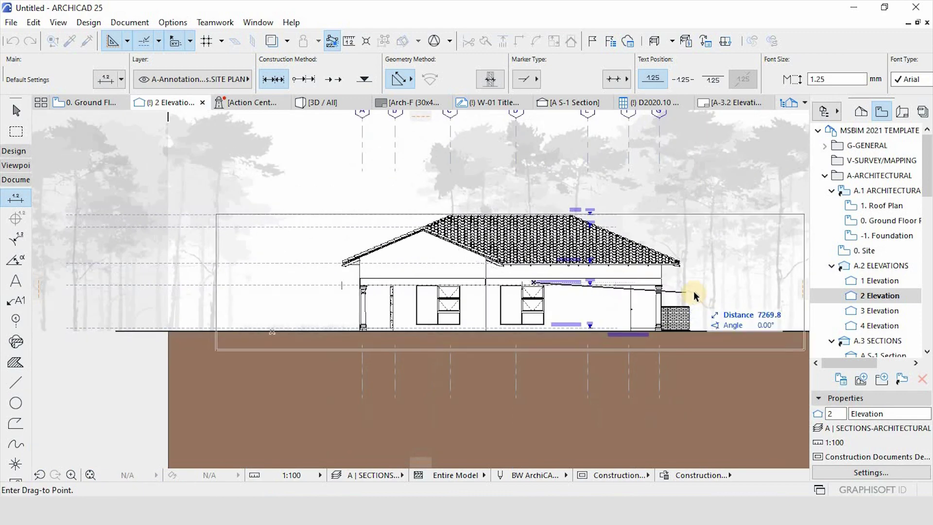
{"action": "left_click", "coordinate": [700, 287]}
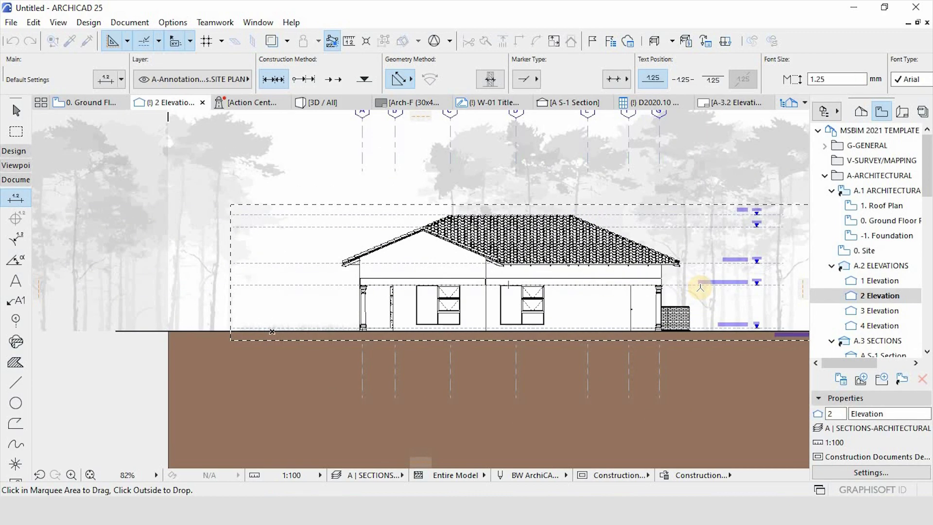
{"action": "scroll", "coordinate": [699, 282], "scroll_direction": "up", "scroll_amount": 3}
{"action": "left_click", "coordinate": [678, 277]}
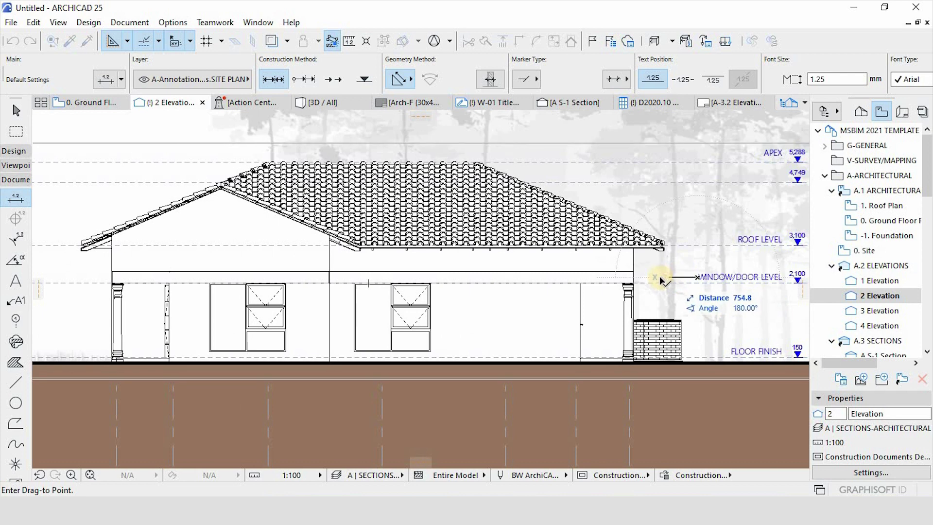
{"action": "left_click", "coordinate": [676, 292]}
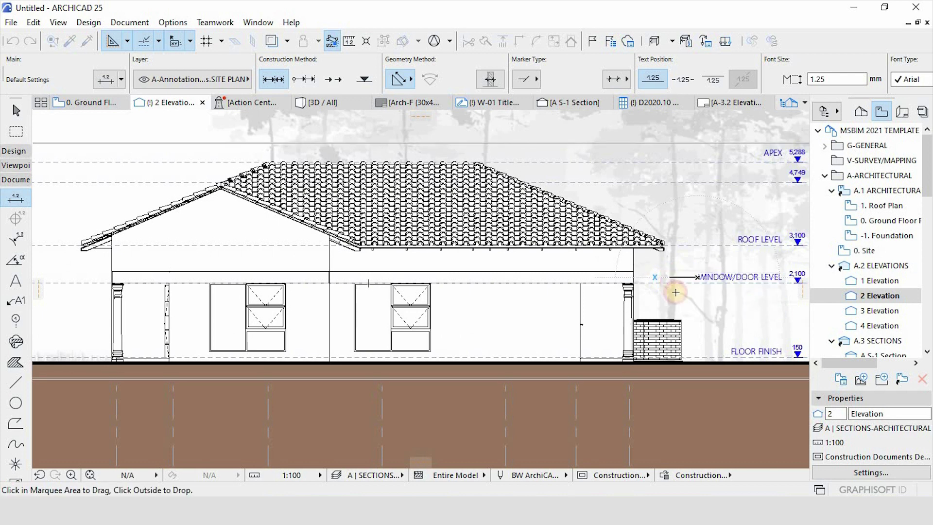
{"action": "left_click", "coordinate": [699, 434]}
Identify the brick object beside the house's right-hand column in 2 Elevation.
{"action": "scroll", "coordinate": [673, 354], "scroll_direction": "up", "scroll_amount": 4}
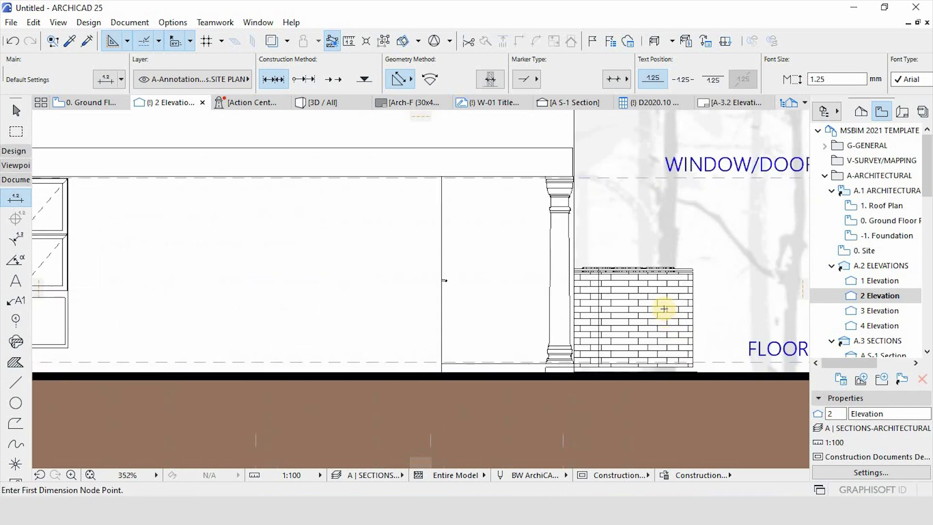
{"action": "key", "text": "Escape"}
{"action": "left_click", "coordinate": [659, 299]}
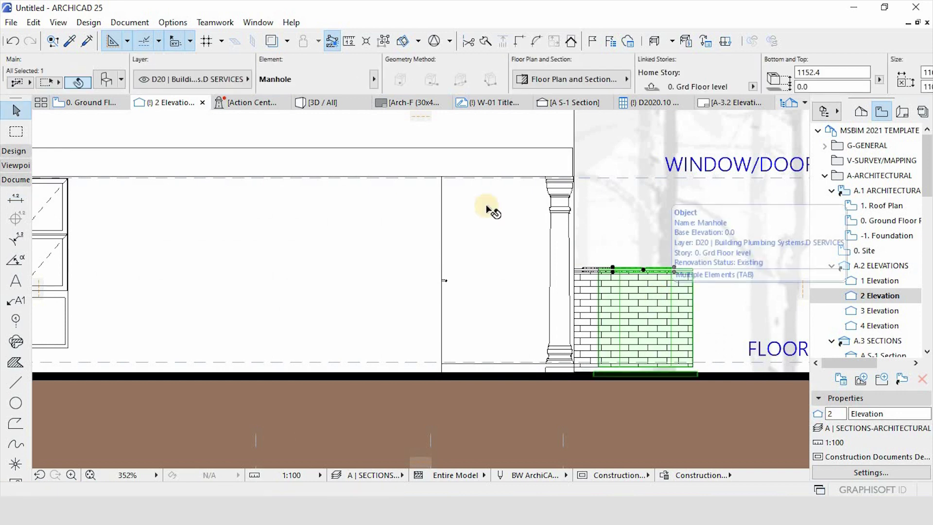
{"action": "key", "text": "Escape"}
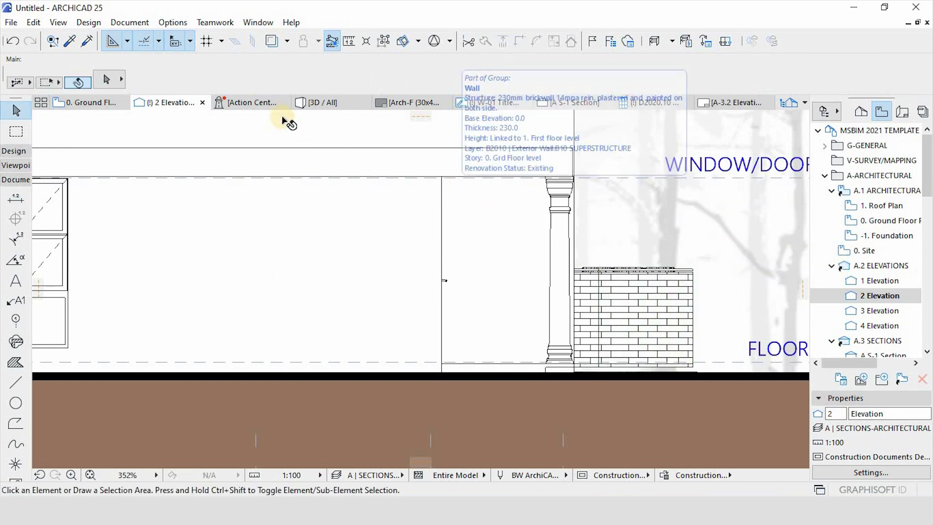
Switch to the 3D view and select the three brick manholes standing around the house.
{"action": "left_click", "coordinate": [316, 104]}
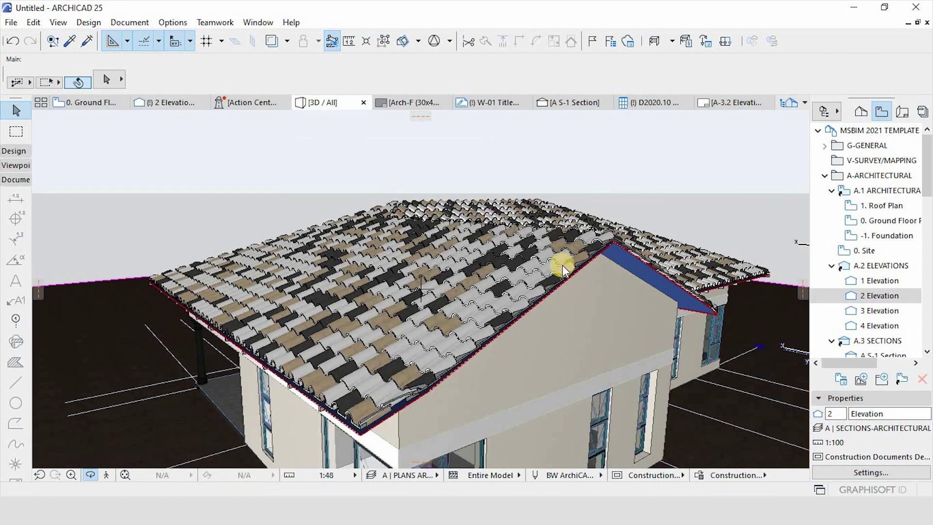
{"action": "left_click", "coordinate": [616, 261]}
{"action": "scroll", "coordinate": [427, 253], "scroll_direction": "down", "scroll_amount": 5}
{"action": "scroll", "coordinate": [446, 416], "scroll_direction": "up", "scroll_amount": 2}
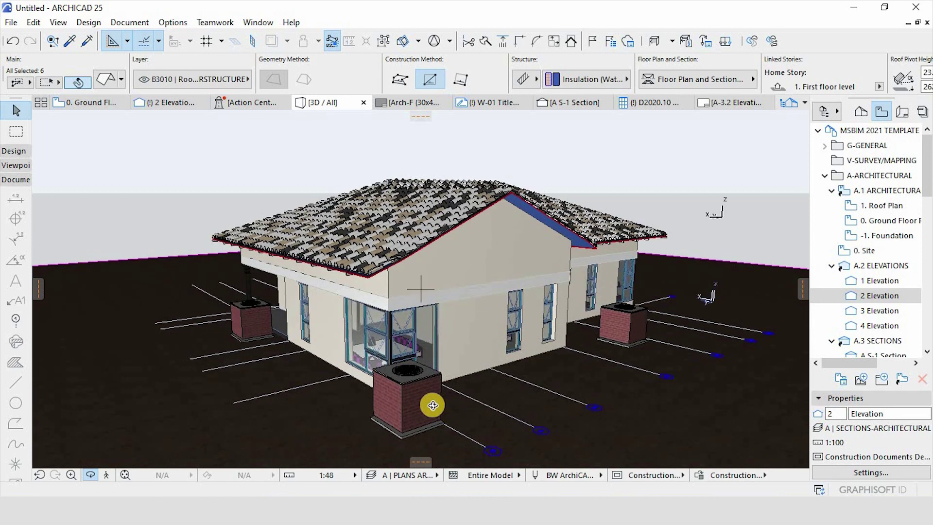
{"action": "key", "text": "Escape"}
{"action": "left_click", "coordinate": [436, 393]}
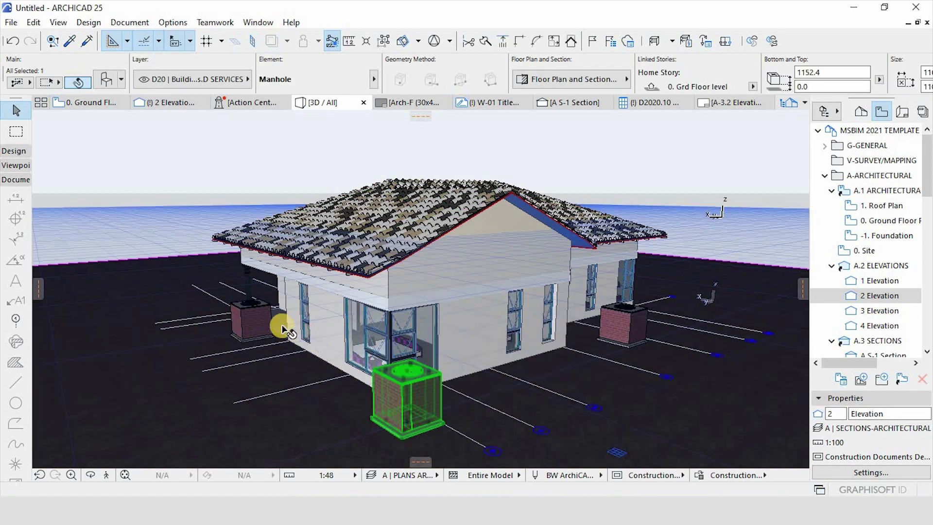
{"action": "left_click", "coordinate": [259, 316], "text": "shift"}
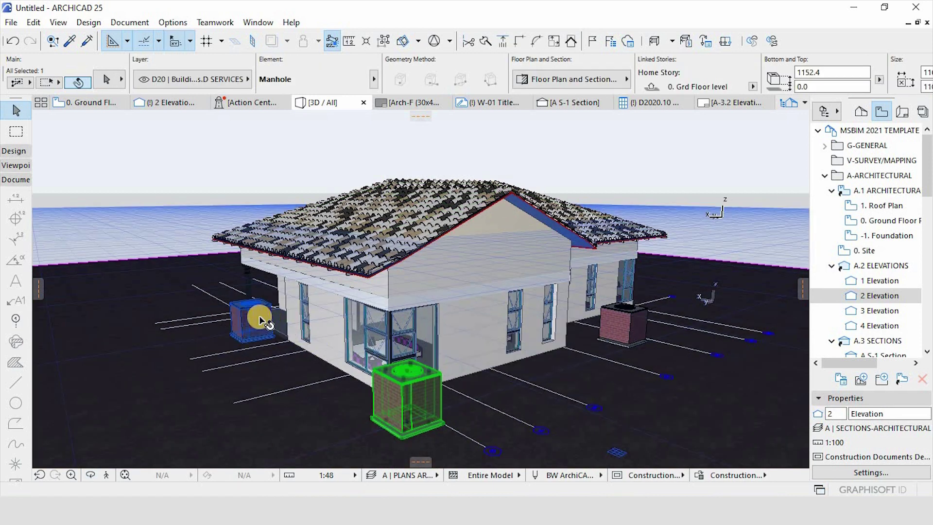
{"action": "left_click", "coordinate": [641, 328], "text": "shift"}
Move the three selected manholes vertically down to a base elevation of -1100 mm, then clear the selection.
{"action": "scroll", "coordinate": [631, 321], "scroll_direction": "down", "scroll_amount": 3}
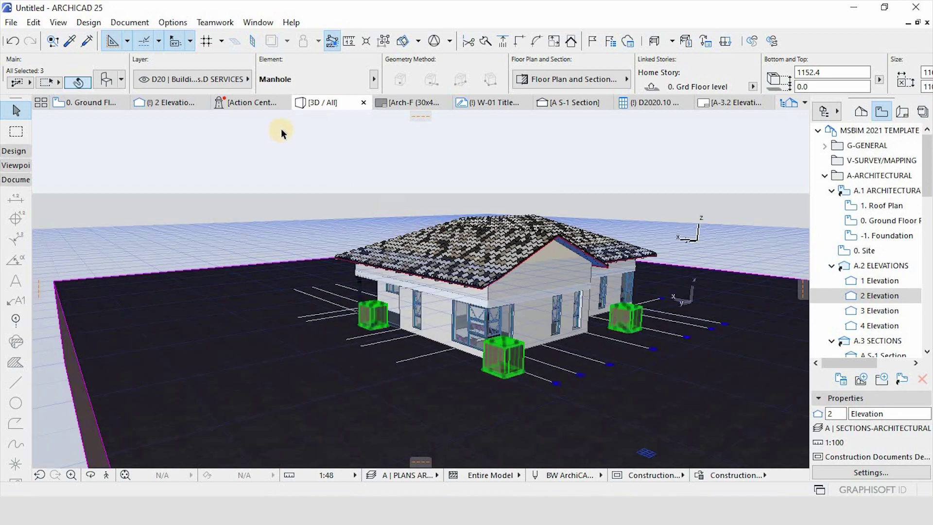
{"action": "scroll", "coordinate": [506, 398], "scroll_direction": "up", "scroll_amount": 6}
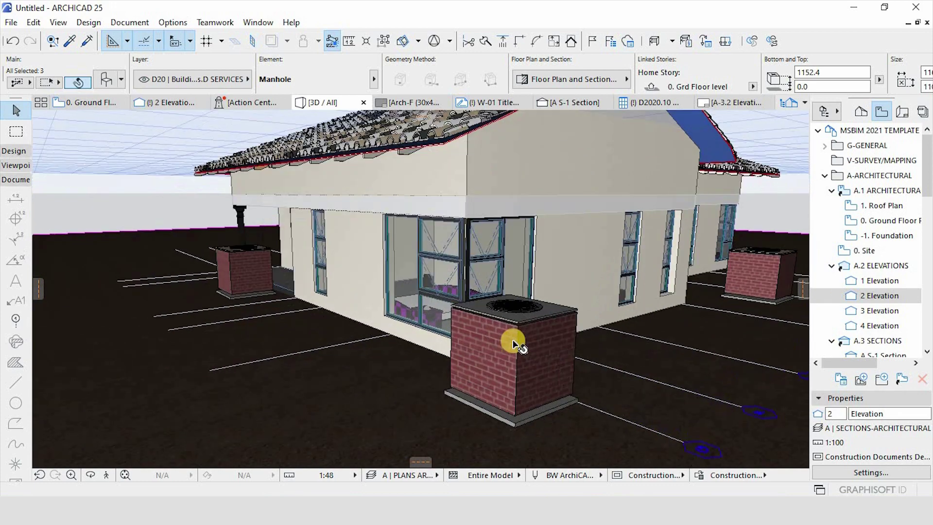
{"action": "key", "text": "ctrl+d"}
{"action": "left_click", "coordinate": [520, 308]}
{"action": "scroll", "coordinate": [521, 290], "scroll_direction": "down", "scroll_amount": 2}
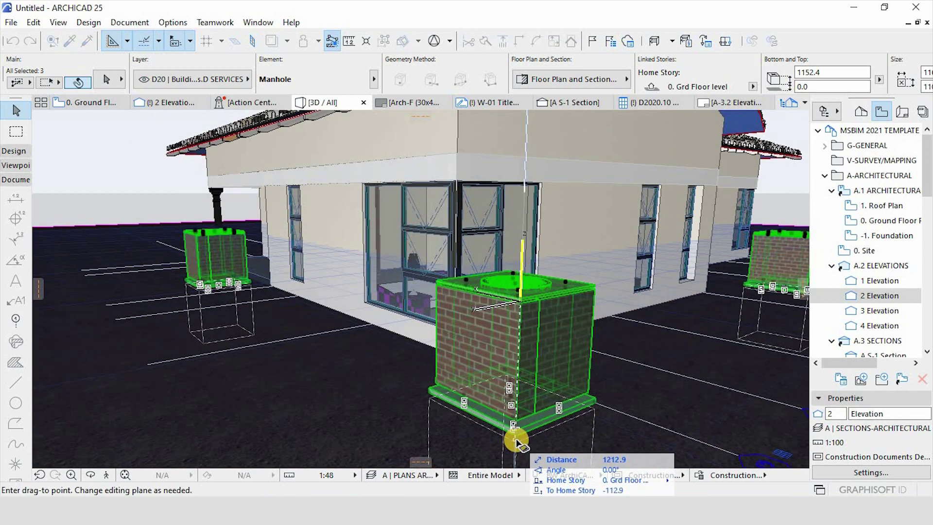
{"action": "left_click", "coordinate": [516, 440]}
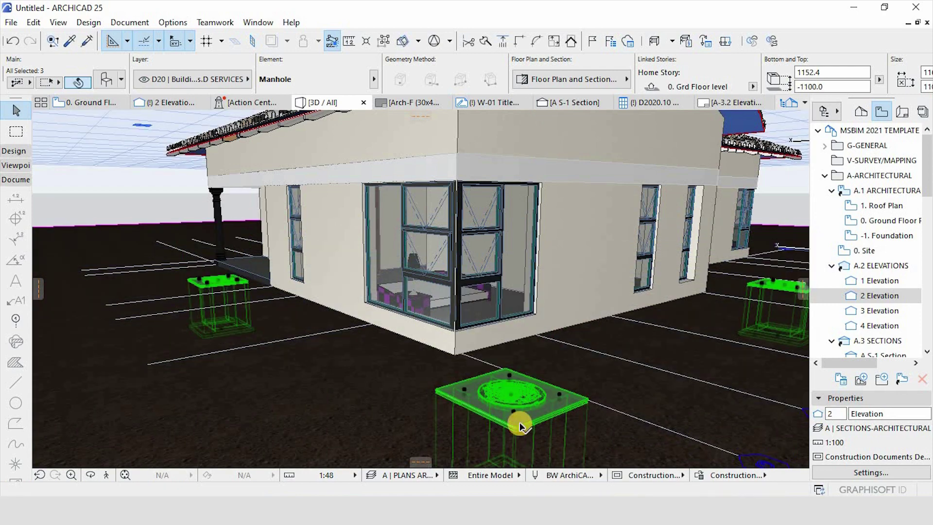
{"action": "scroll", "coordinate": [516, 423], "scroll_direction": "down", "scroll_amount": 5}
{"action": "scroll", "coordinate": [269, 287], "scroll_direction": "up", "scroll_amount": 5}
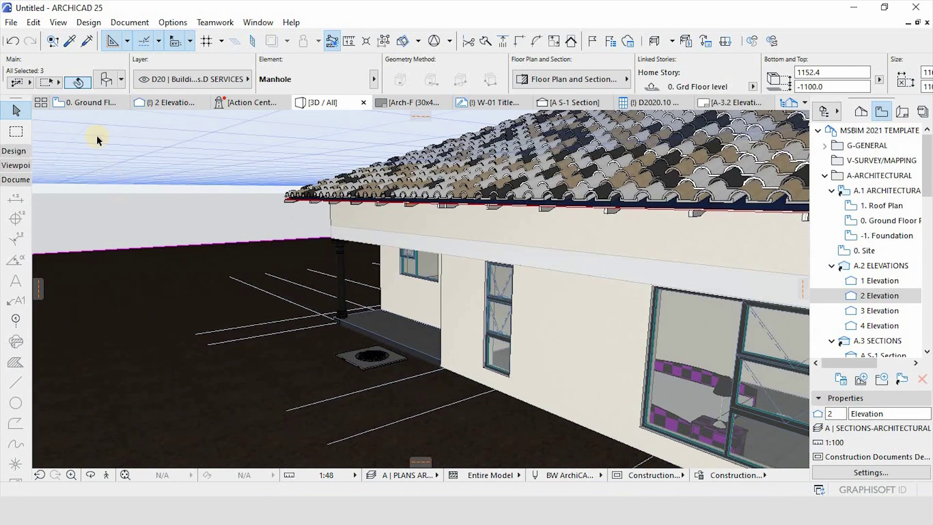
{"action": "key", "text": "Escape"}
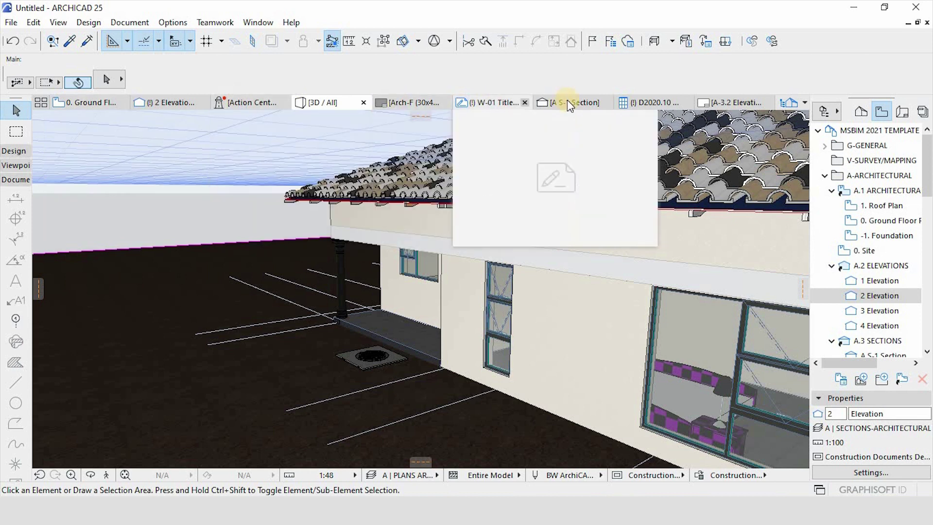
Return to 2 Elevation and check the ground line beside the house's right-hand column.
{"action": "left_click", "coordinate": [156, 104]}
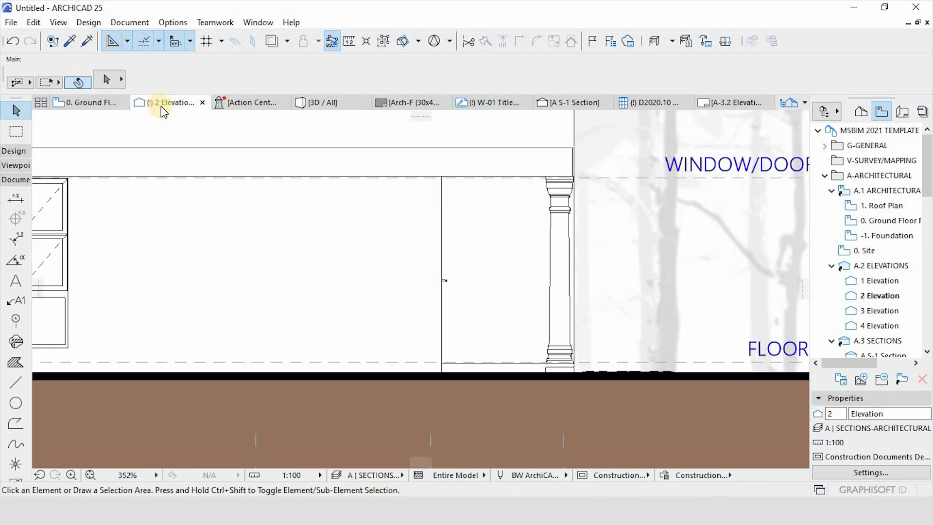
{"action": "scroll", "coordinate": [512, 375], "scroll_direction": "down", "scroll_amount": 3}
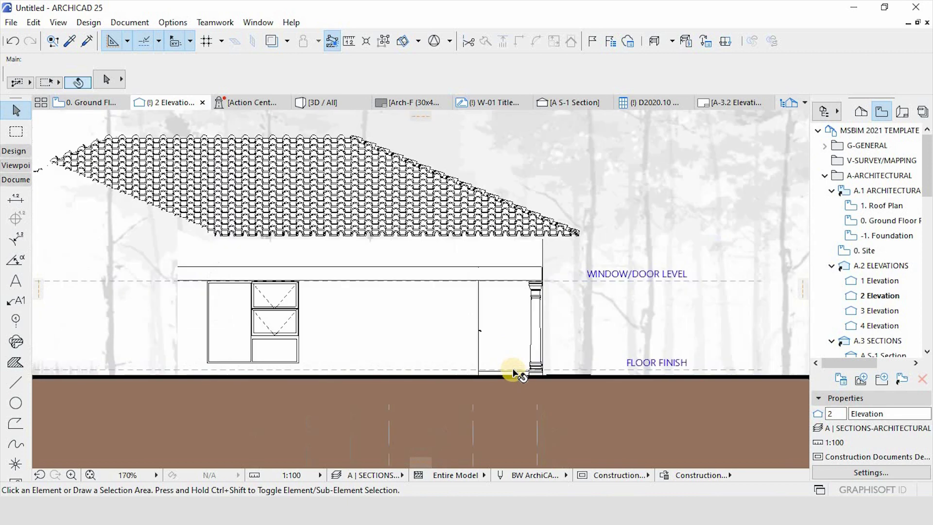
Open 3 Elevation and delete its old level texts, dashed level lines and level dimension markers.
{"action": "left_click", "coordinate": [872, 312]}
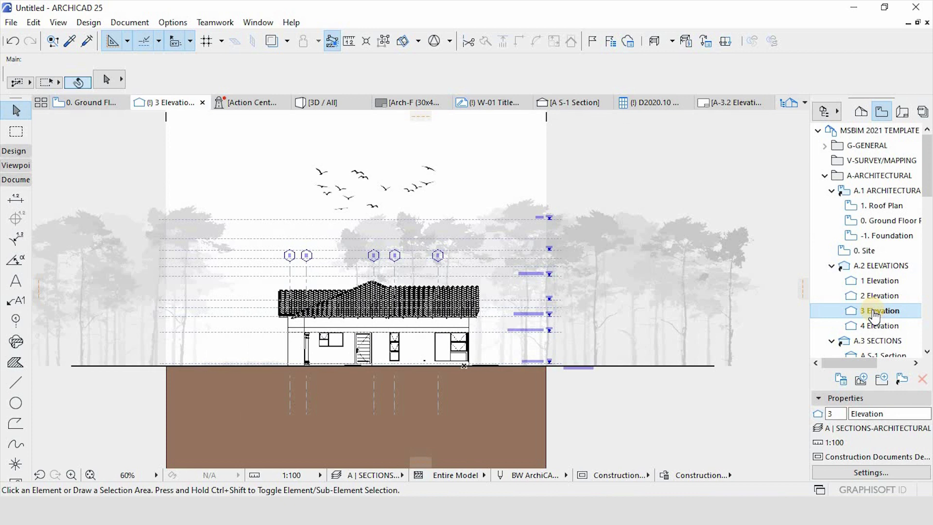
{"action": "scroll", "coordinate": [473, 229], "scroll_direction": "up", "scroll_amount": 5}
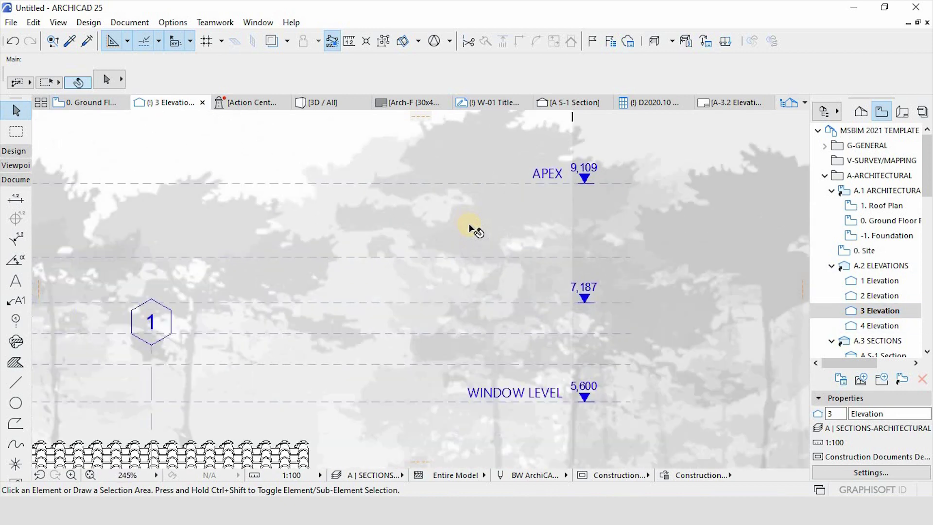
{"action": "left_click", "coordinate": [474, 174], "text": "alt"}
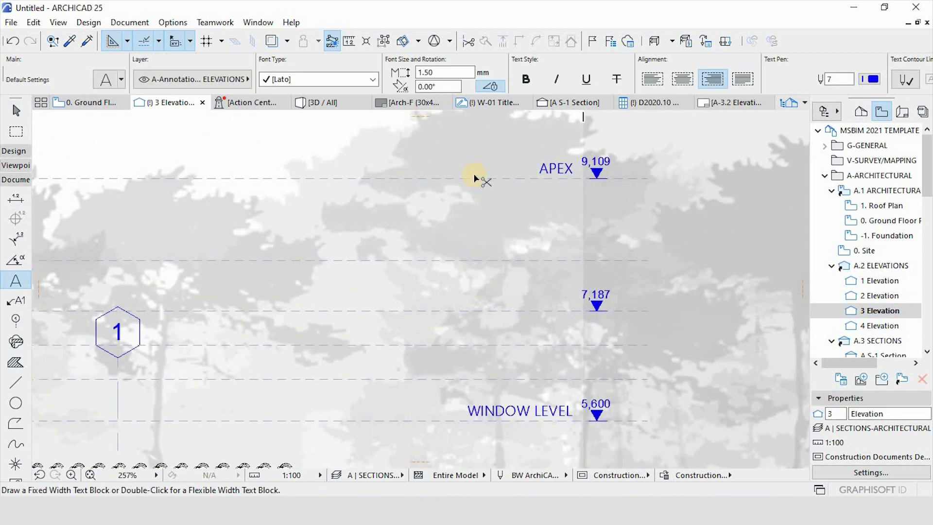
{"action": "key", "text": "ctrl+a"}
{"action": "left_click", "coordinate": [421, 178], "text": "alt"}
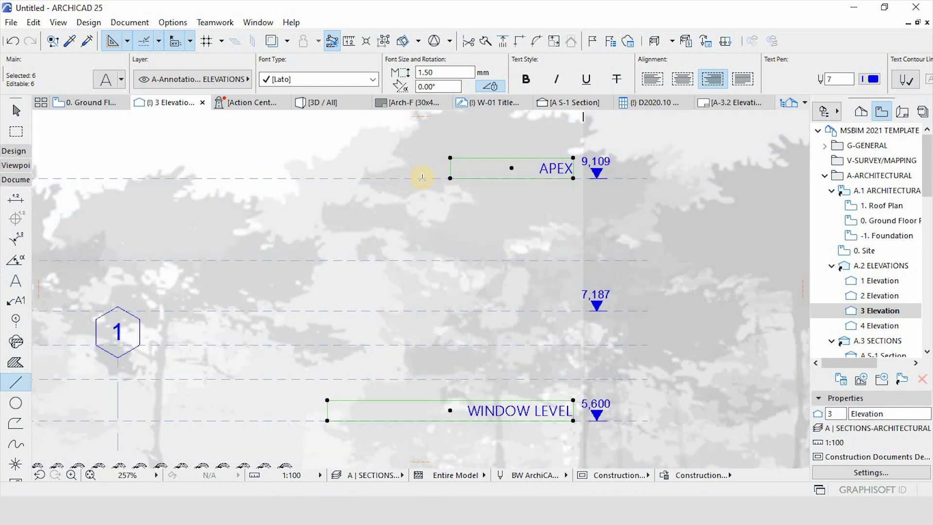
{"action": "key", "text": "ctrl+a"}
{"action": "left_click", "coordinate": [600, 165], "text": "alt"}
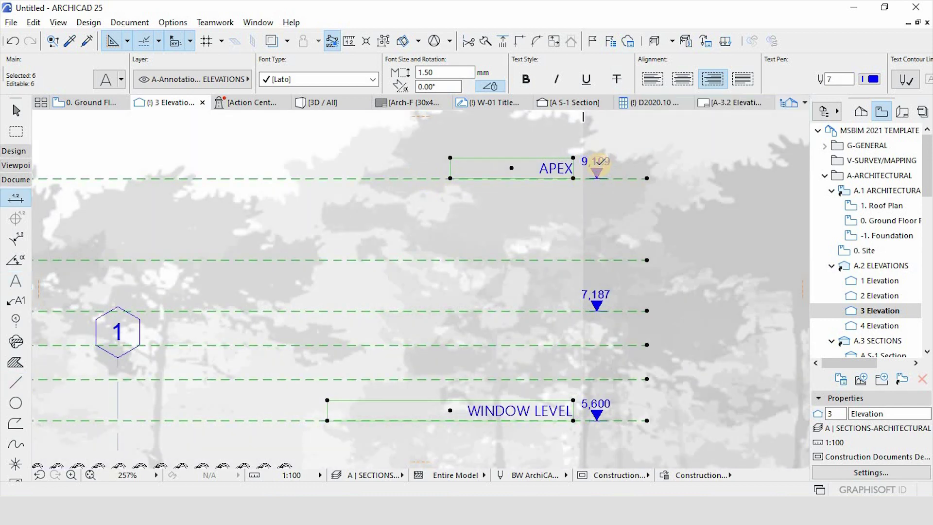
{"action": "key", "text": "Delete"}
Paste the copied level annotations into 3 Elevation, shift them horizontally until the labels sit beside the house's right end, and drop them.
{"action": "scroll", "coordinate": [534, 195], "scroll_direction": "down", "scroll_amount": 5}
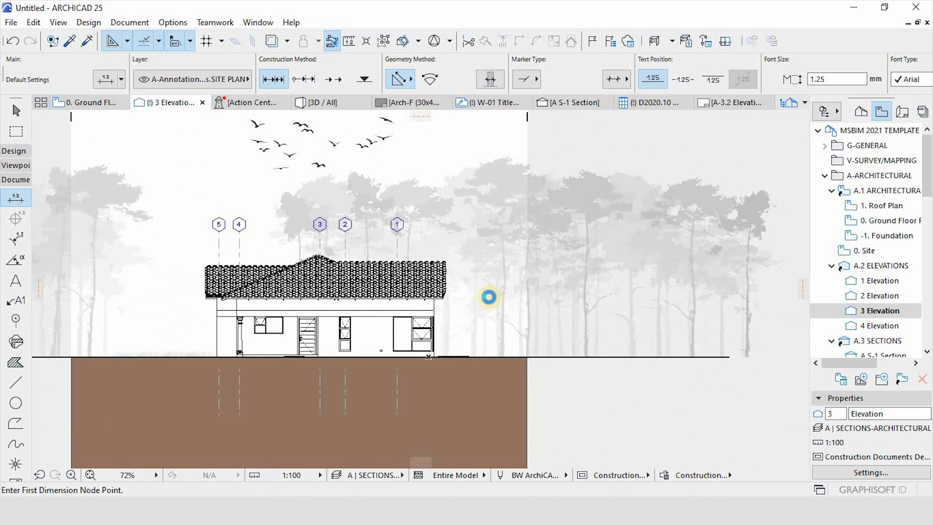
{"action": "key", "text": "ctrl+v"}
{"action": "left_click", "coordinate": [732, 284]}
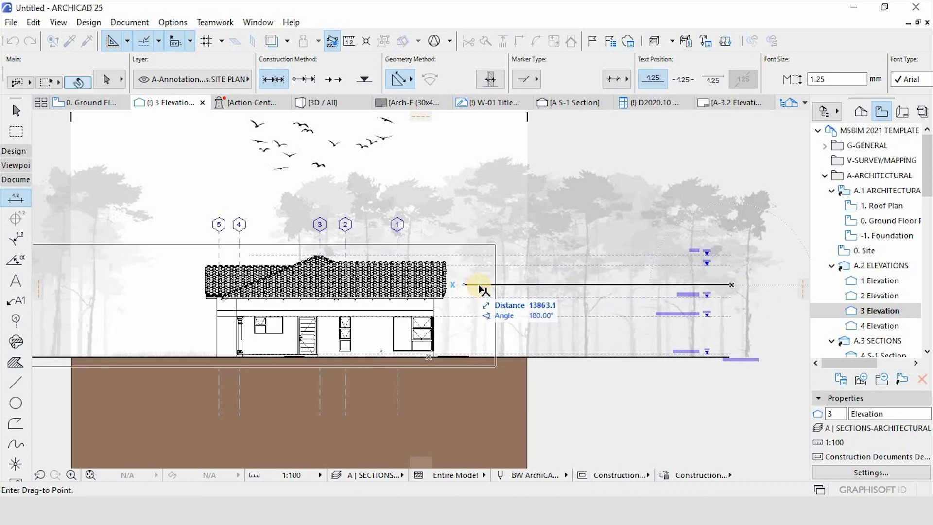
{"action": "left_click", "coordinate": [505, 282]}
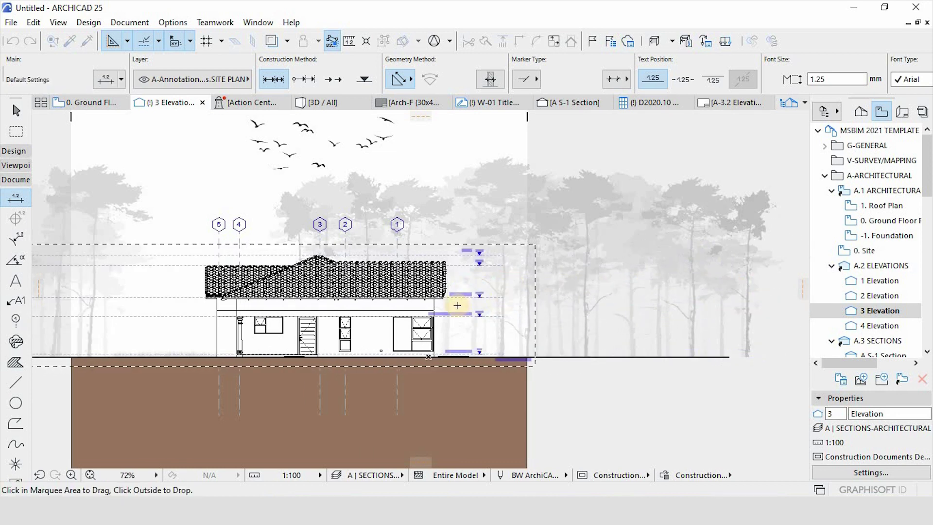
{"action": "scroll", "coordinate": [466, 306], "scroll_direction": "up", "scroll_amount": 5}
{"action": "left_click", "coordinate": [453, 312]}
{"action": "left_click", "coordinate": [490, 313]}
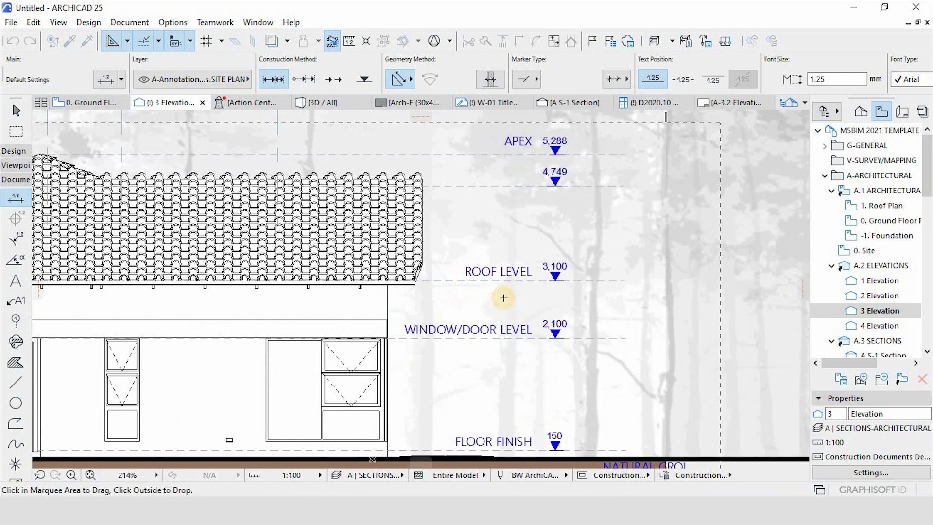
{"action": "scroll", "coordinate": [559, 365], "scroll_direction": "down", "scroll_amount": 6}
{"action": "left_click", "coordinate": [737, 341]}
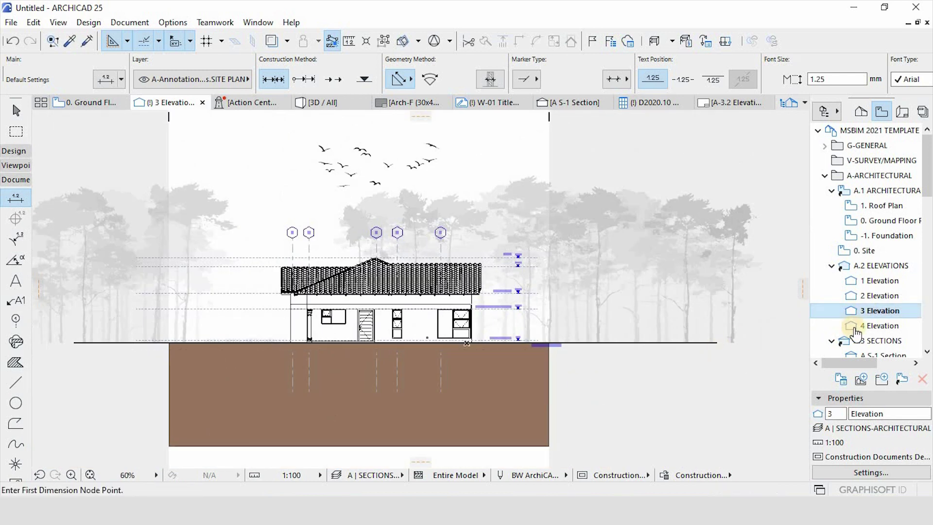
Open 4 Elevation and remove its old dashed level lines, level texts and level dimension markers.
{"action": "left_click", "coordinate": [859, 333]}
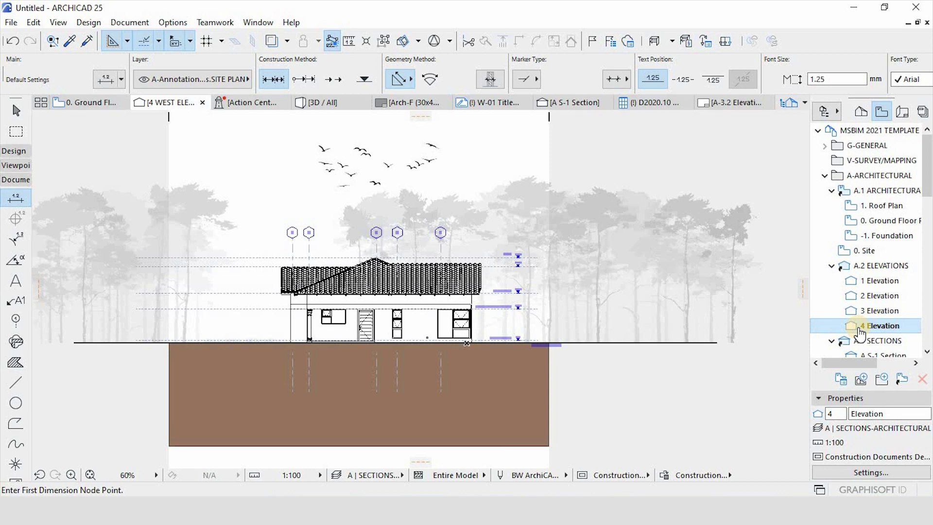
{"action": "double_click", "coordinate": [858, 333]}
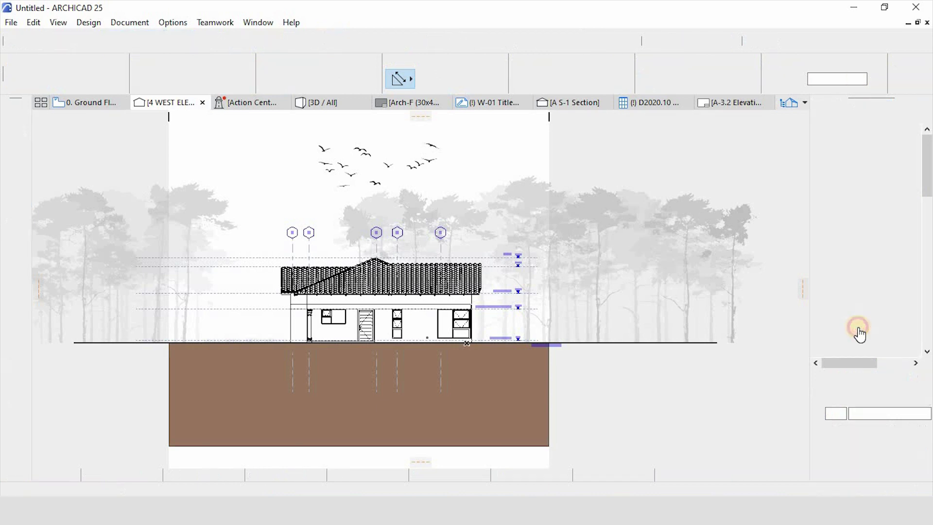
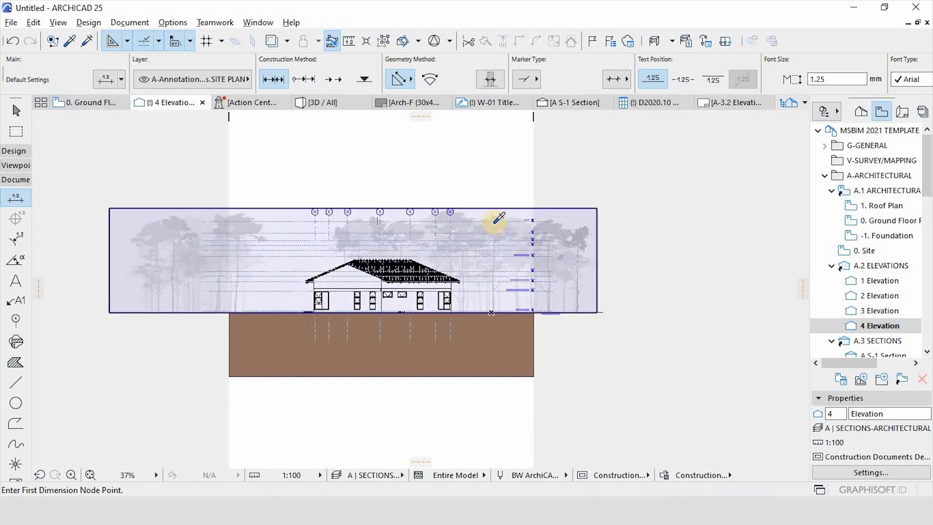
{"action": "left_click", "coordinate": [498, 221], "text": "alt"}
{"action": "left_click", "coordinate": [549, 219], "text": "shift"}
{"action": "scroll", "coordinate": [548, 220], "scroll_direction": "up", "scroll_amount": 10}
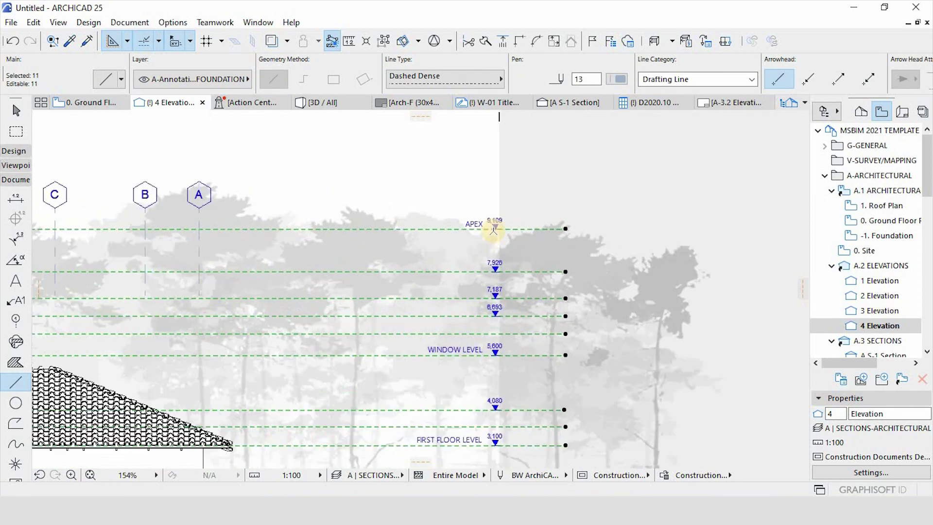
{"action": "left_click", "coordinate": [413, 221], "text": "alt"}
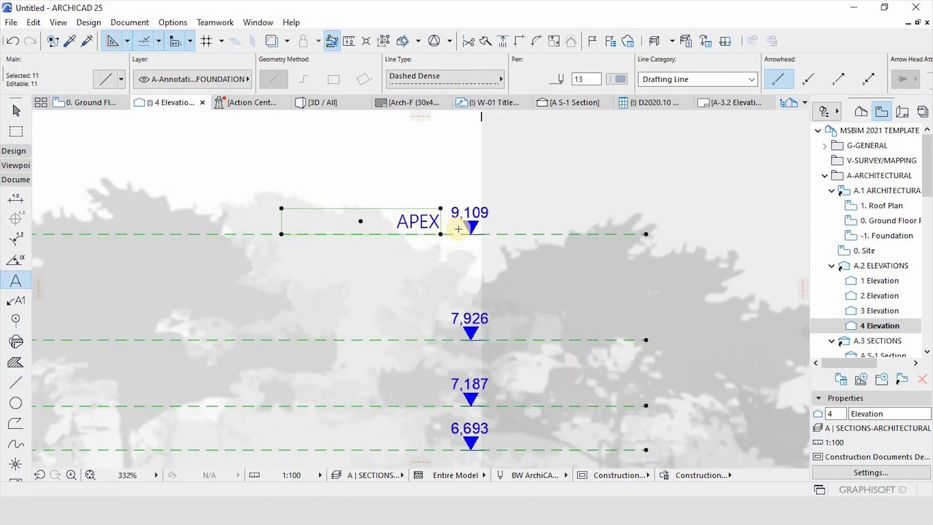
{"action": "left_click", "coordinate": [469, 228], "text": "alt"}
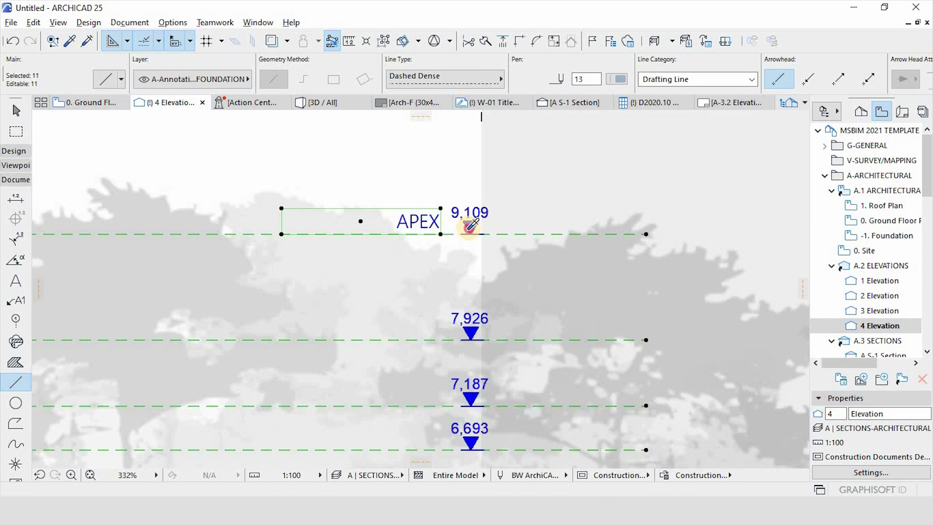
{"action": "left_click", "coordinate": [469, 228], "text": "alt"}
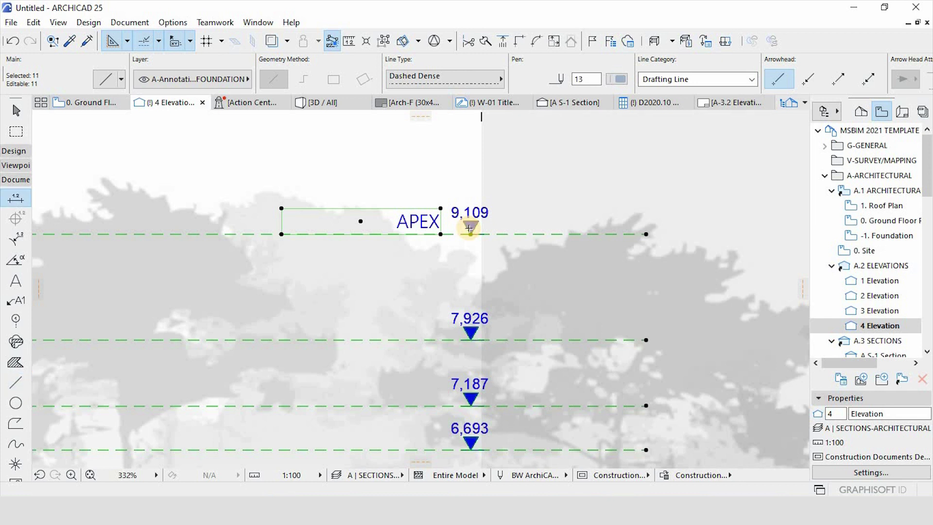
{"action": "key", "text": "ctrl+x"}
Paste the level annotations into 4 Elevation at their original location, with the zoom set to the pasted elements.
{"action": "right_click", "coordinate": [442, 215]}
{"action": "left_click", "coordinate": [457, 225]}
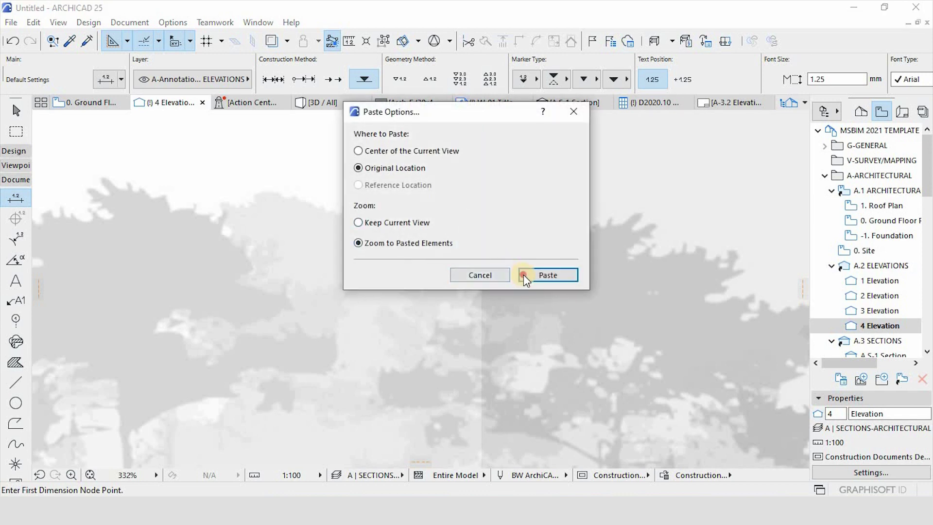
{"action": "left_click", "coordinate": [523, 275]}
{"action": "scroll", "coordinate": [524, 276], "scroll_direction": "down", "scroll_amount": 10}
{"action": "scroll", "coordinate": [536, 292], "scroll_direction": "up", "scroll_amount": 5}
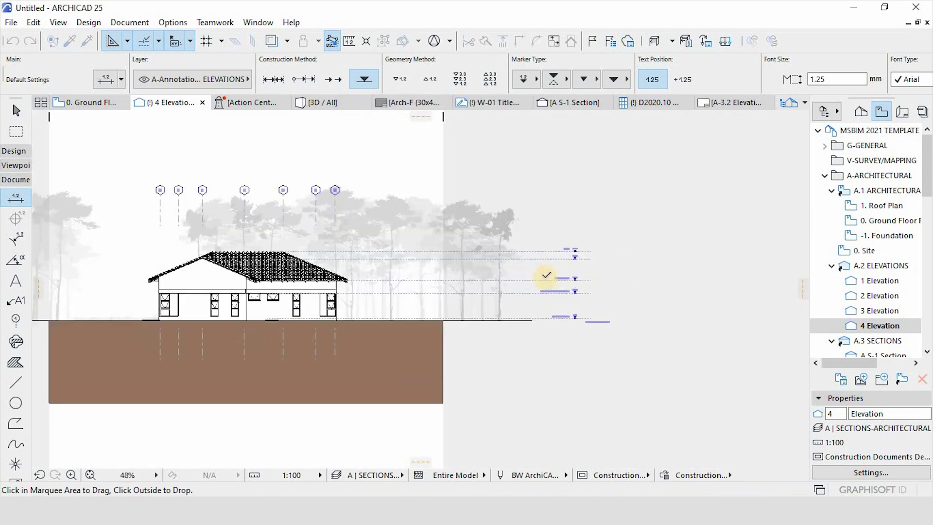
Shift the pasted annotations horizontally to the house's right end in 4 Elevation and drop them there.
{"action": "left_click", "coordinate": [532, 296]}
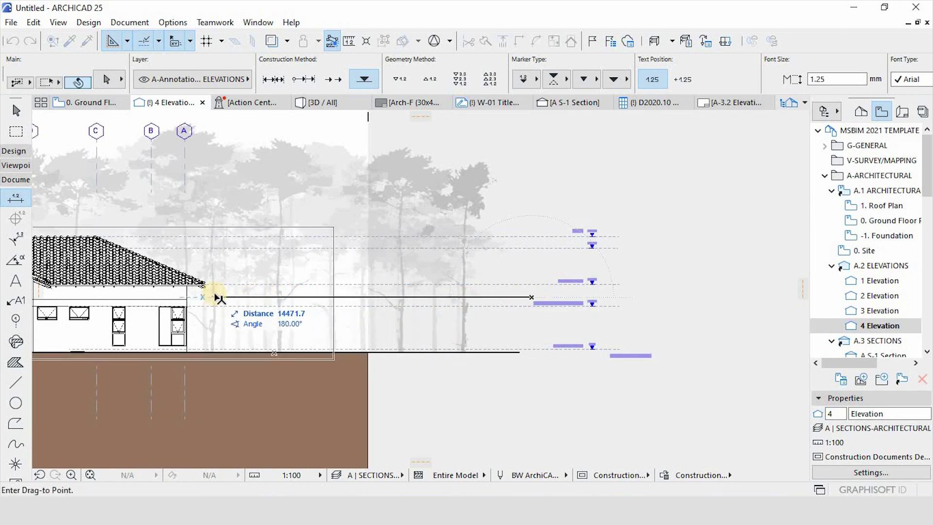
{"action": "left_click", "coordinate": [208, 295]}
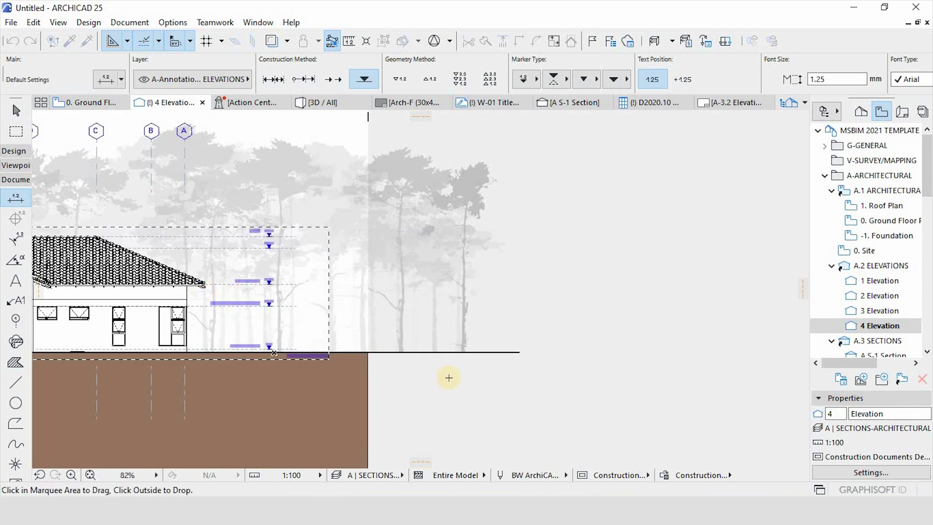
{"action": "scroll", "coordinate": [198, 308], "scroll_direction": "up", "scroll_amount": 3}
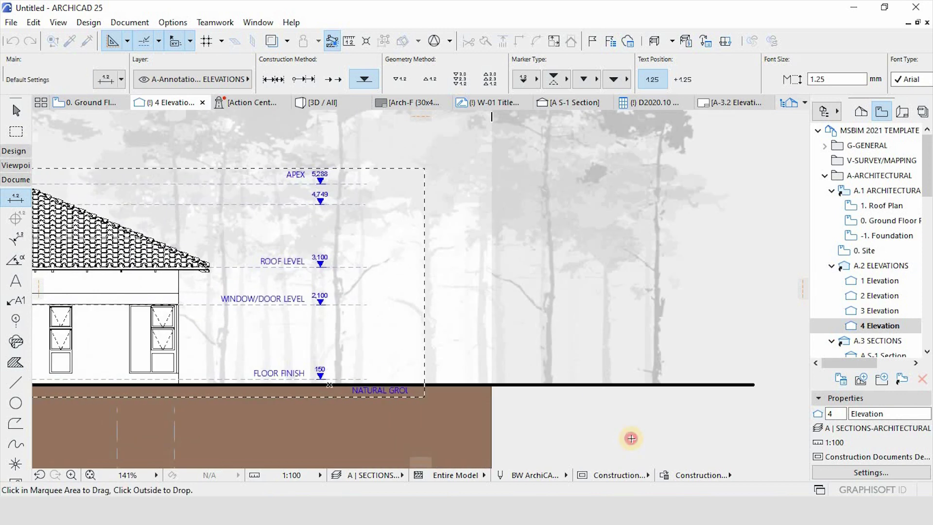
{"action": "scroll", "coordinate": [620, 321], "scroll_direction": "down", "scroll_amount": 5}
{"action": "scroll", "coordinate": [437, 296], "scroll_direction": "up", "scroll_amount": 2}
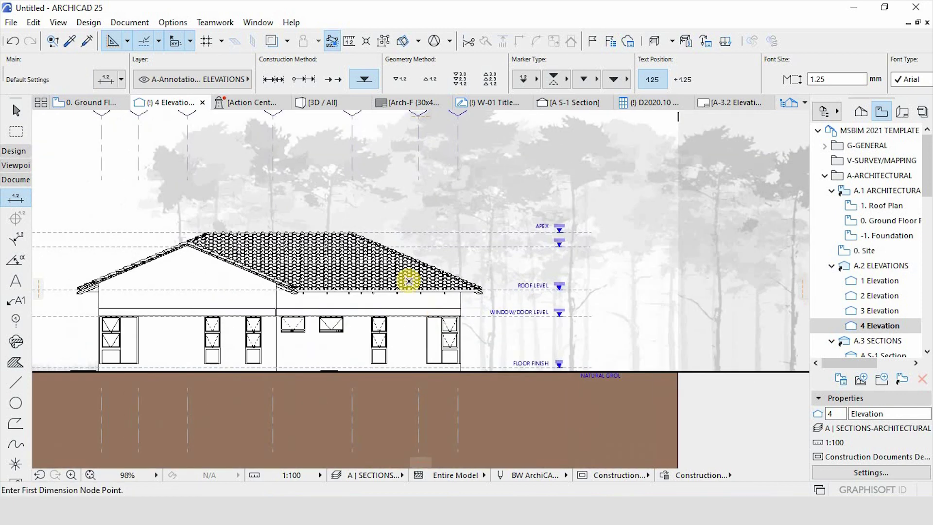
Leave the Dimension tool and shorten grid lines A, B and C in 4 Elevation so their bubbles sit in line just above the roof.
{"action": "scroll", "coordinate": [417, 212], "scroll_direction": "up", "scroll_amount": 4}
{"action": "key", "text": "Escape"}
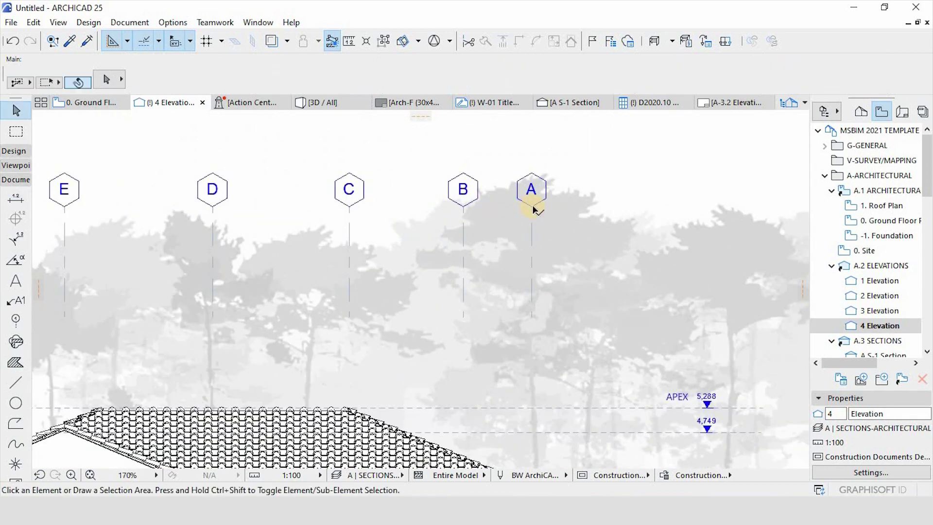
{"action": "left_click", "coordinate": [532, 206]}
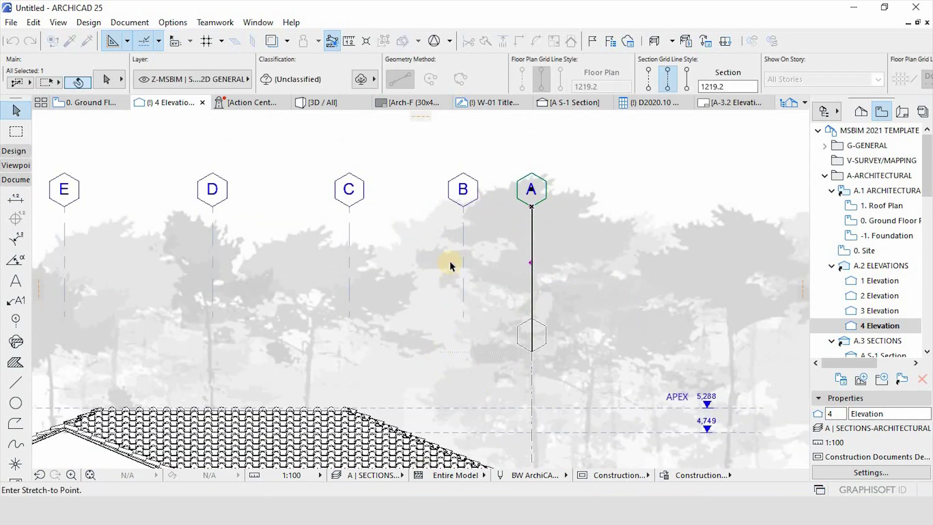
{"action": "left_click", "coordinate": [463, 207]}
{"action": "left_click", "coordinate": [463, 208]}
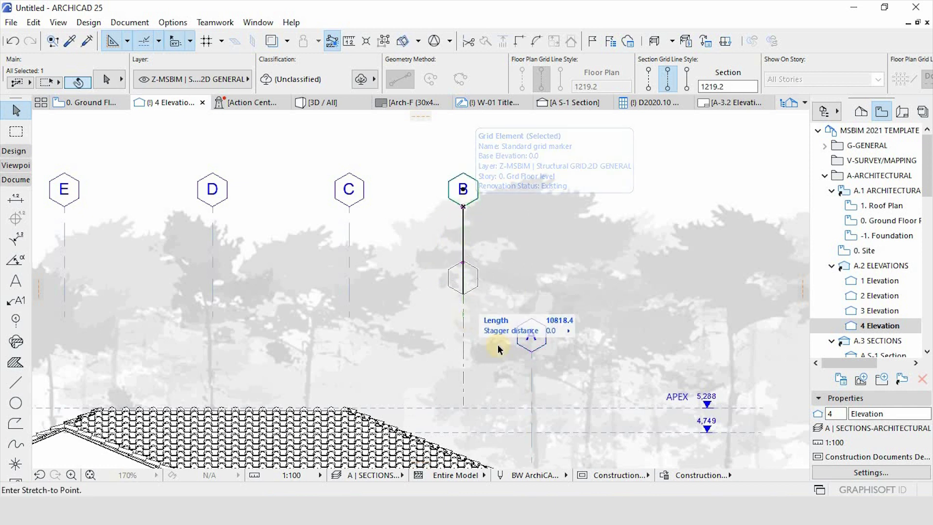
{"action": "left_click", "coordinate": [349, 207]}
{"action": "left_click", "coordinate": [348, 207]}
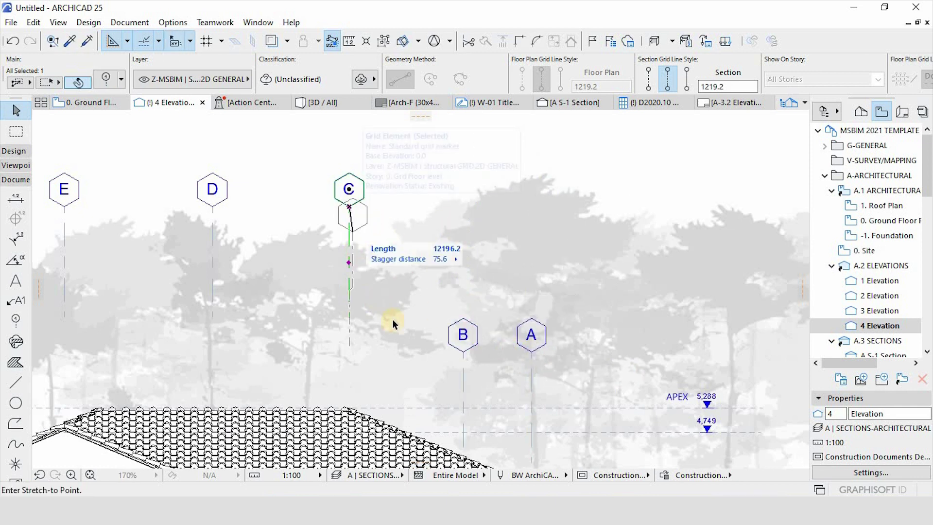
{"action": "left_click", "coordinate": [465, 355]}
Shorten grid lines D and E in 4 Elevation so their bubbles line up with the bubble of grid line C.
{"action": "left_click", "coordinate": [212, 215]}
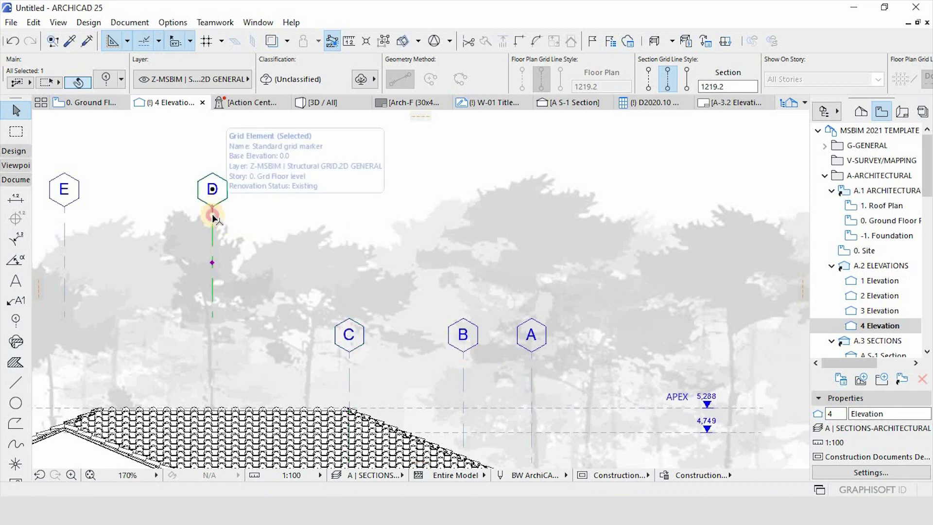
{"action": "left_click", "coordinate": [212, 214]}
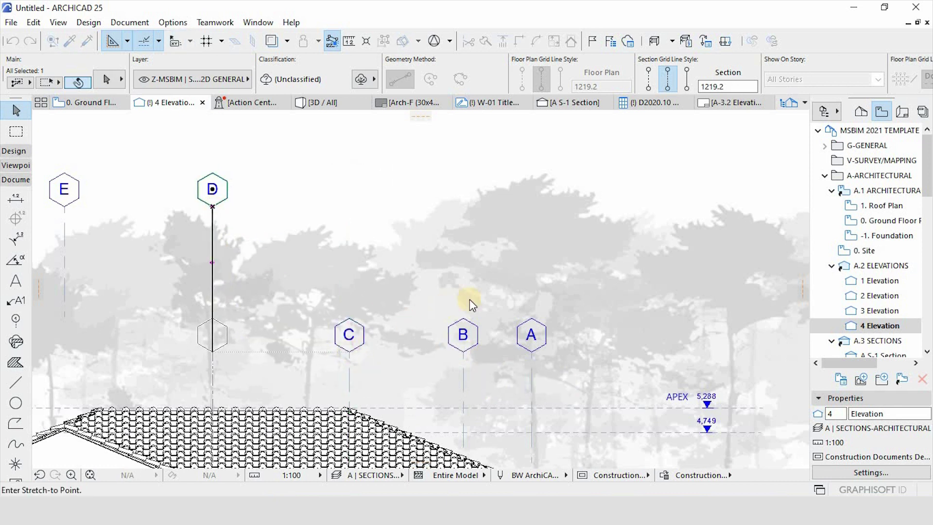
{"action": "scroll", "coordinate": [578, 288], "scroll_direction": "down", "scroll_amount": 3}
{"action": "scroll", "coordinate": [342, 311], "scroll_direction": "up", "scroll_amount": 3}
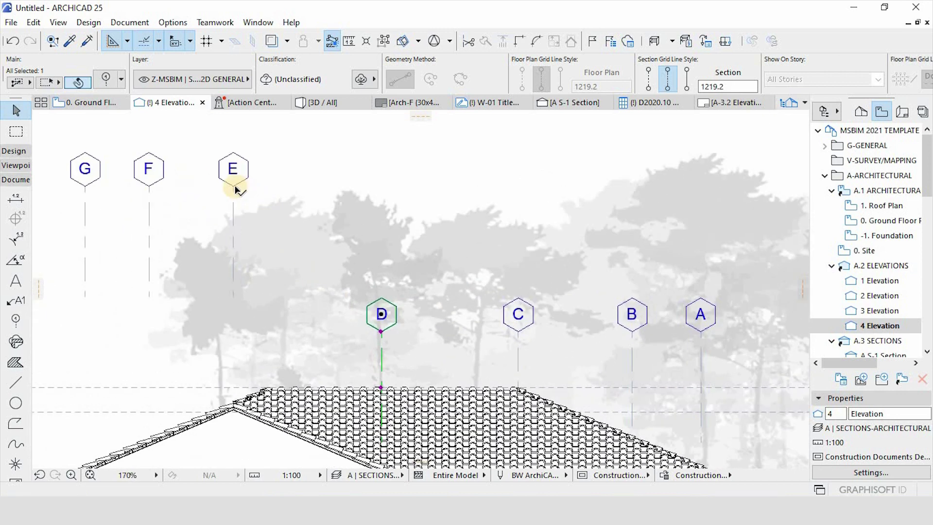
{"action": "left_click", "coordinate": [234, 187]}
{"action": "left_click", "coordinate": [233, 187]}
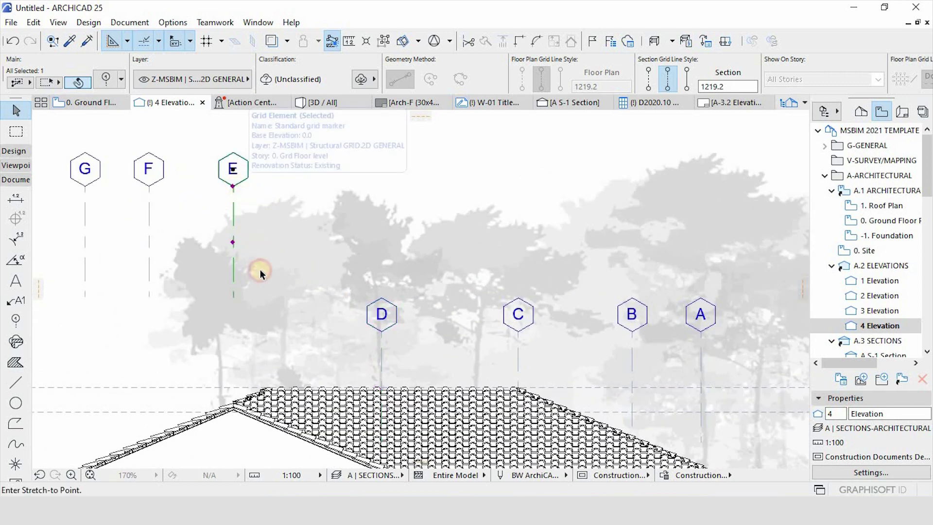
{"action": "left_click", "coordinate": [382, 331]}
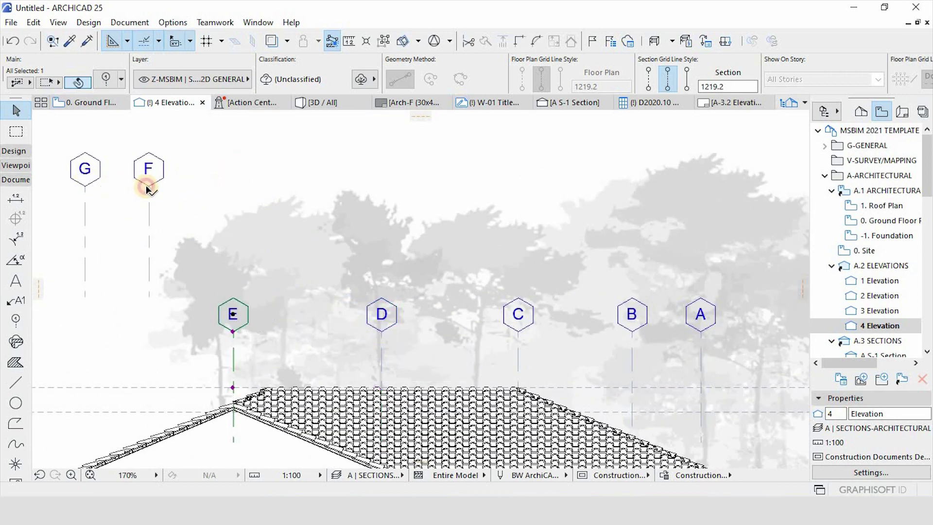
Shorten grid lines F and G in 4 Elevation so their bubbles line up with E, and clear the selection.
{"action": "left_click", "coordinate": [149, 186]}
{"action": "left_click", "coordinate": [148, 186]}
{"action": "left_click", "coordinate": [234, 333]}
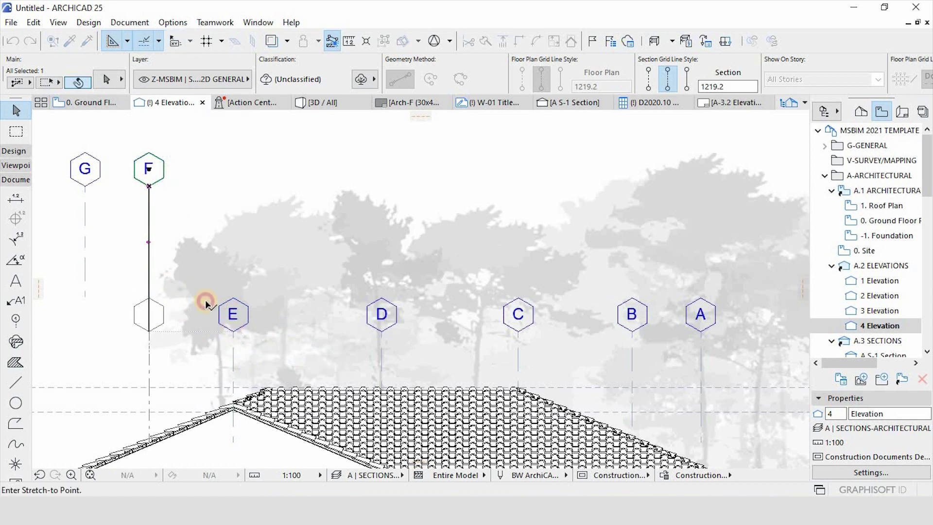
{"action": "left_click", "coordinate": [85, 187]}
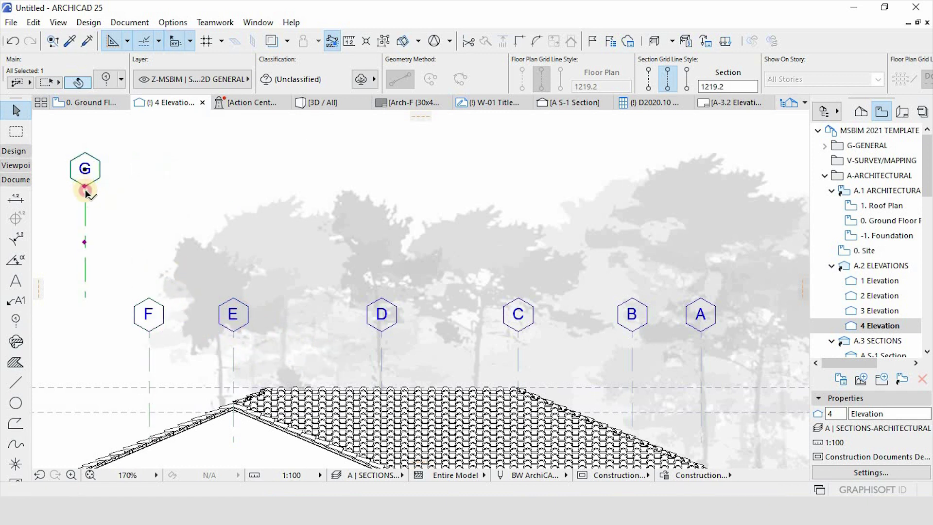
{"action": "left_click", "coordinate": [85, 186]}
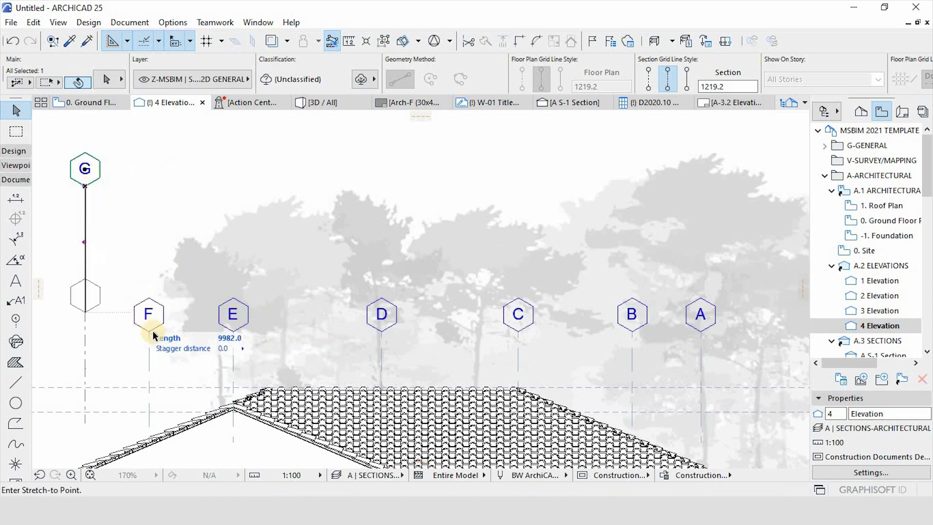
{"action": "left_click", "coordinate": [189, 311]}
{"action": "scroll", "coordinate": [354, 304], "scroll_direction": "down", "scroll_amount": 5}
{"action": "key", "text": "Escape"}
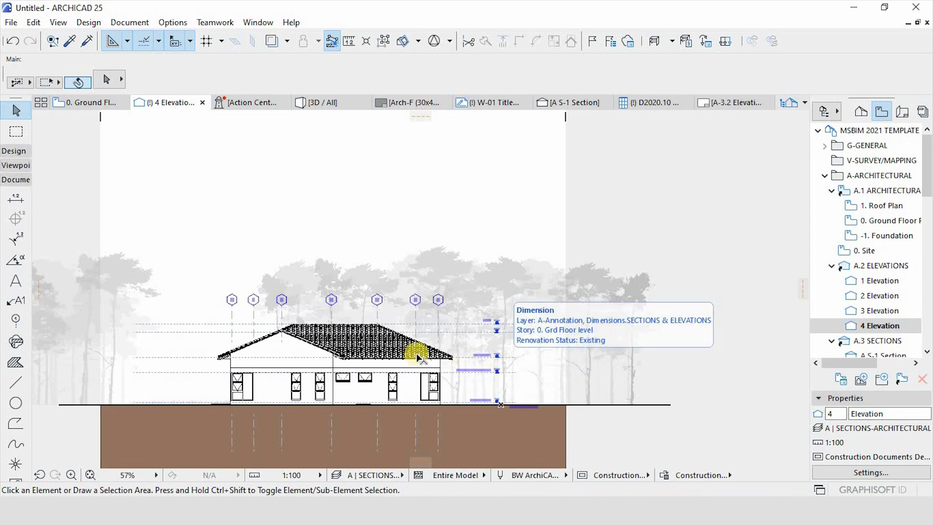
Check the lowered grid markers and level annotations in 4 Elevation and open the A S-1 Section.
{"action": "scroll", "coordinate": [306, 365], "scroll_direction": "up", "scroll_amount": 3}
{"action": "scroll", "coordinate": [629, 387], "scroll_direction": "down", "scroll_amount": 4}
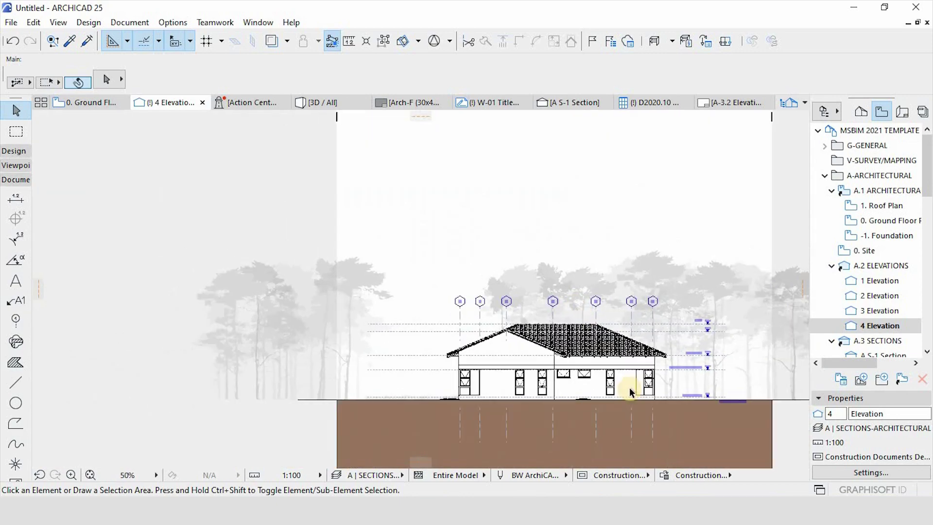
{"action": "scroll", "coordinate": [592, 371], "scroll_direction": "up", "scroll_amount": 5}
{"action": "scroll", "coordinate": [273, 319], "scroll_direction": "down", "scroll_amount": 5}
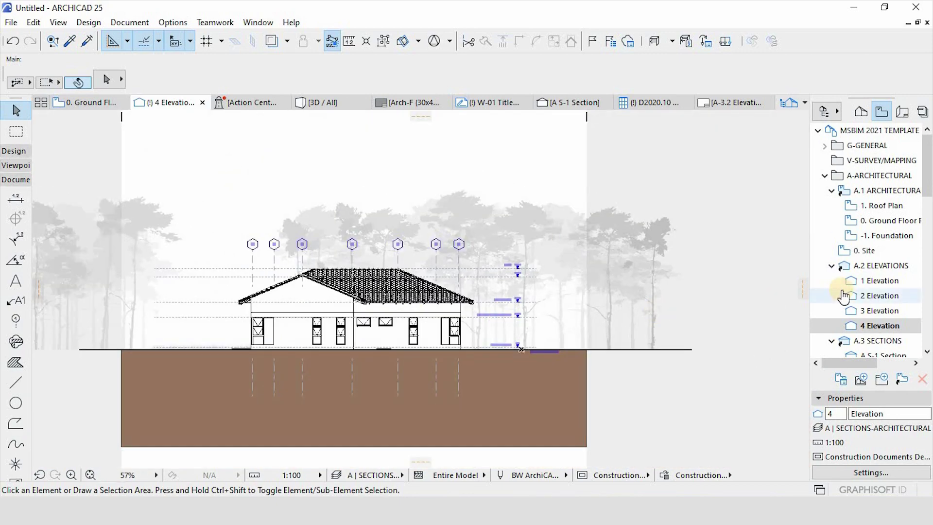
{"action": "scroll", "coordinate": [844, 296], "scroll_direction": "down", "scroll_amount": 1}
{"action": "double_click", "coordinate": [867, 312]}
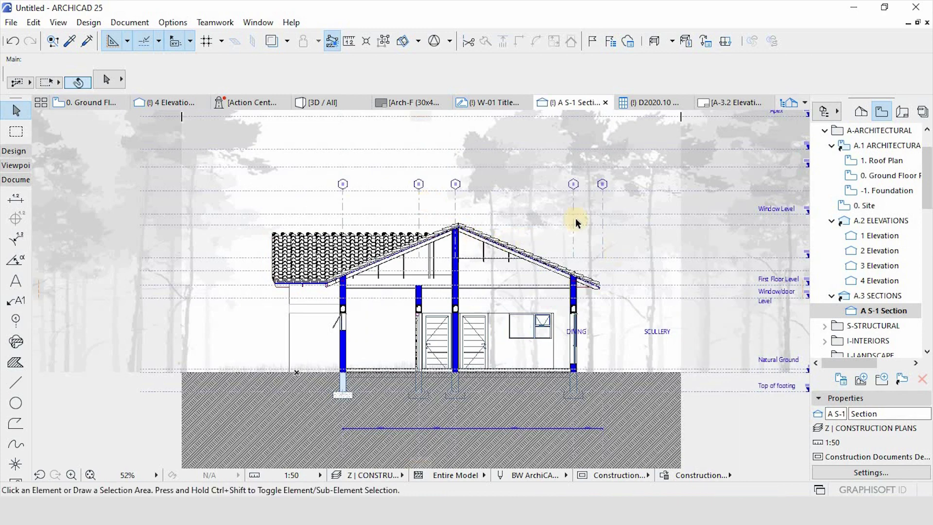
Shorten grid lines 1, 2 and 3 in the A S-1 Section so their bubbles sit in line just above the roof ridge.
{"action": "scroll", "coordinate": [345, 205], "scroll_direction": "up", "scroll_amount": 5}
{"action": "left_click", "coordinate": [337, 160]}
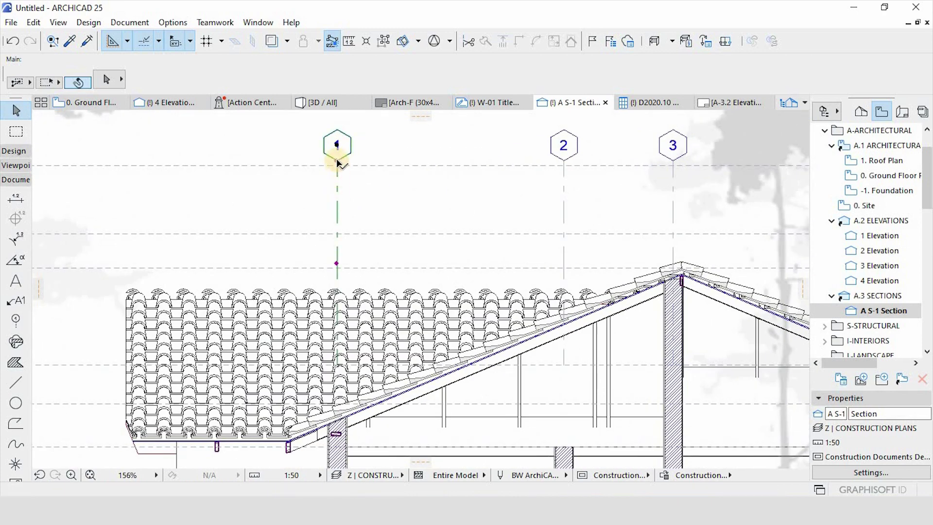
{"action": "left_click", "coordinate": [338, 162]}
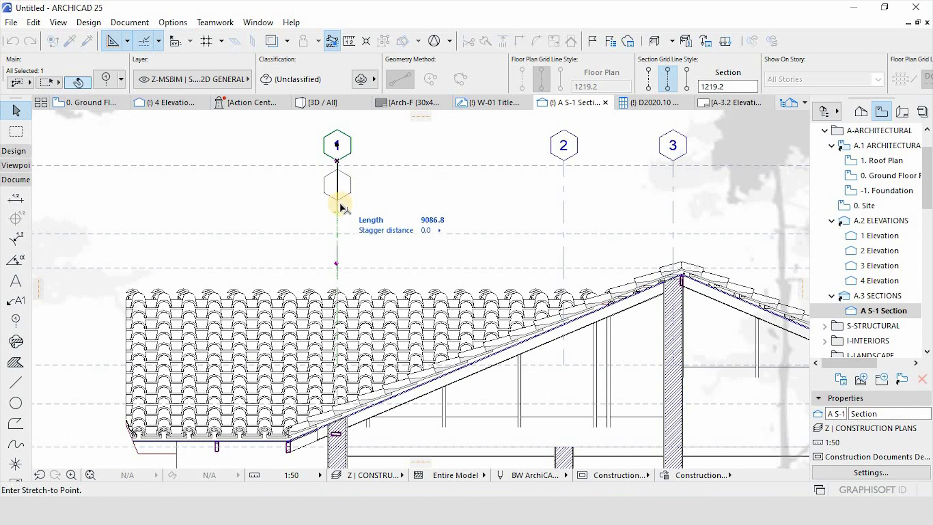
{"action": "left_click", "coordinate": [338, 211]}
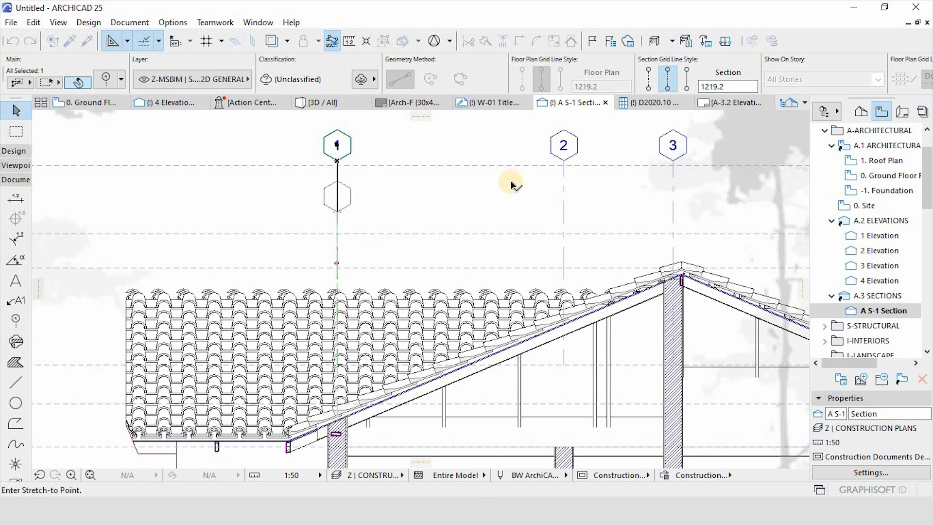
{"action": "left_click", "coordinate": [563, 161]}
{"action": "left_click", "coordinate": [563, 161]}
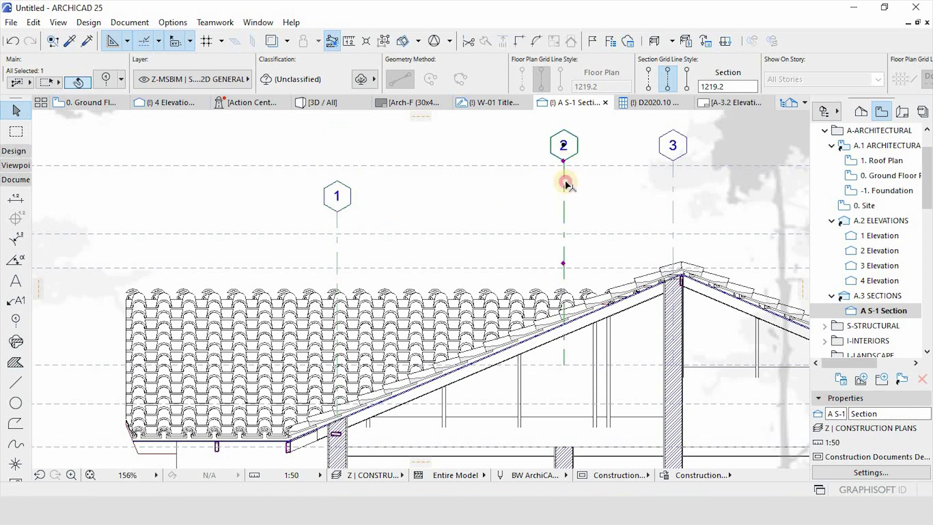
{"action": "left_click", "coordinate": [338, 212]}
{"action": "left_click", "coordinate": [483, 209]}
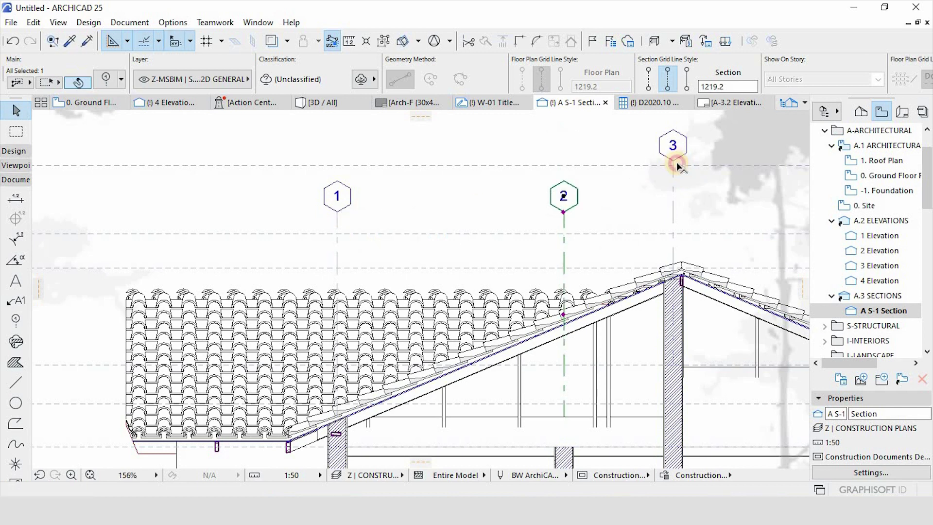
{"action": "left_click", "coordinate": [672, 161]}
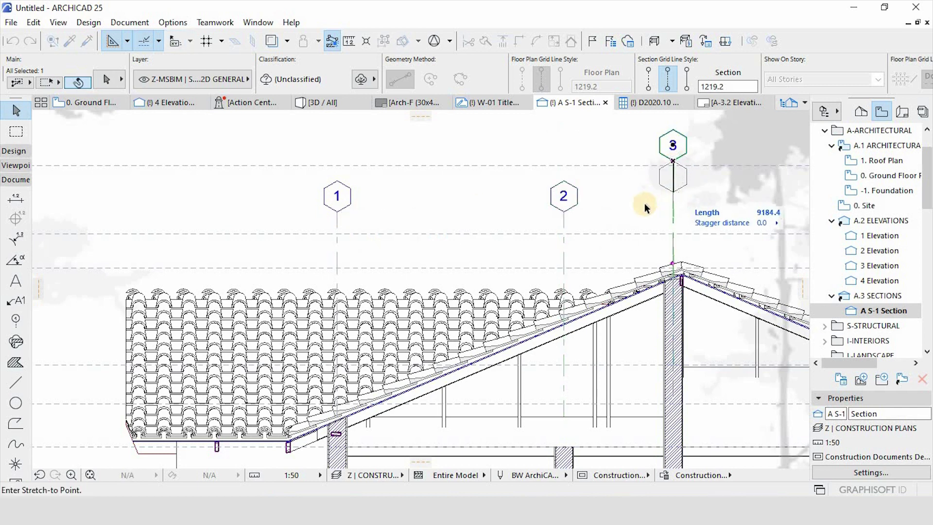
{"action": "left_click", "coordinate": [564, 213]}
Shorten grid lines 4 and 5 in the section so their bubbles line up with grid line 3, and clear the selection.
{"action": "scroll", "coordinate": [412, 187], "scroll_direction": "down", "scroll_amount": 3}
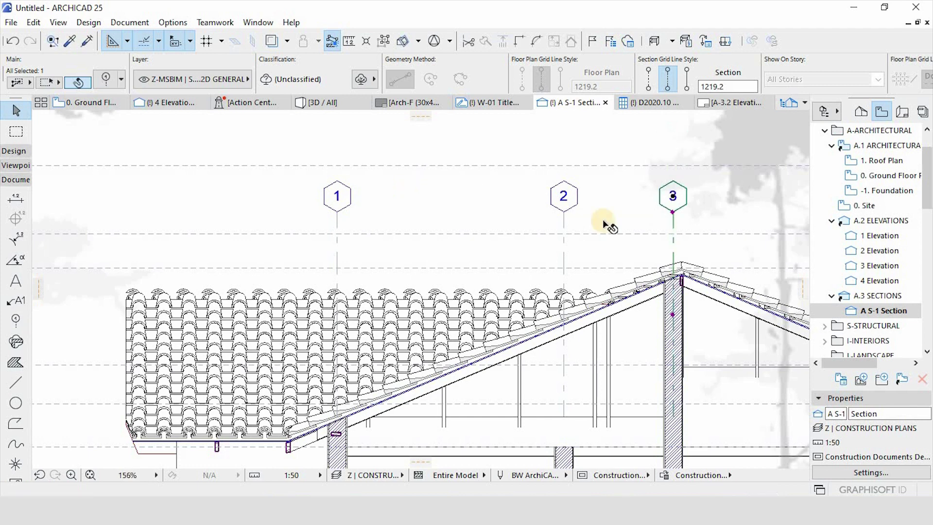
{"action": "scroll", "coordinate": [721, 186], "scroll_direction": "up", "scroll_amount": 4}
{"action": "left_click", "coordinate": [689, 159]}
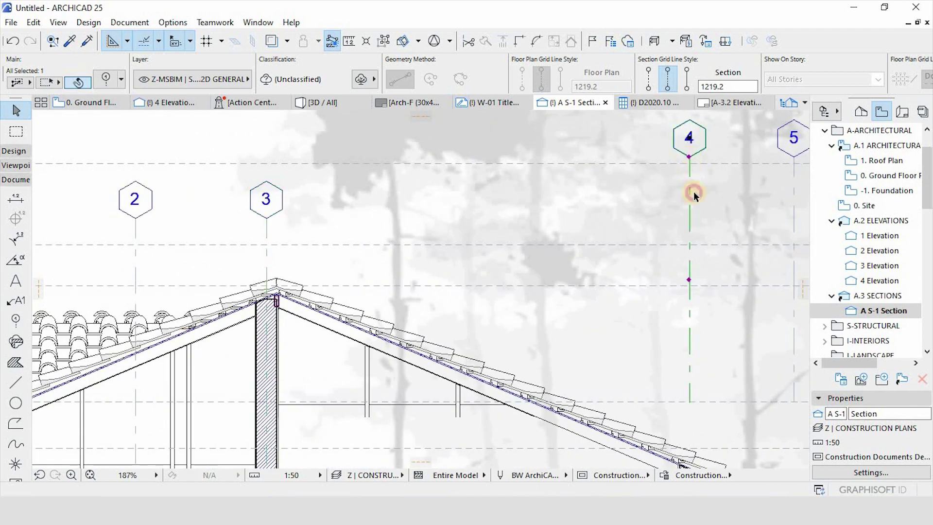
{"action": "left_click", "coordinate": [689, 157]}
{"action": "left_click", "coordinate": [266, 219]}
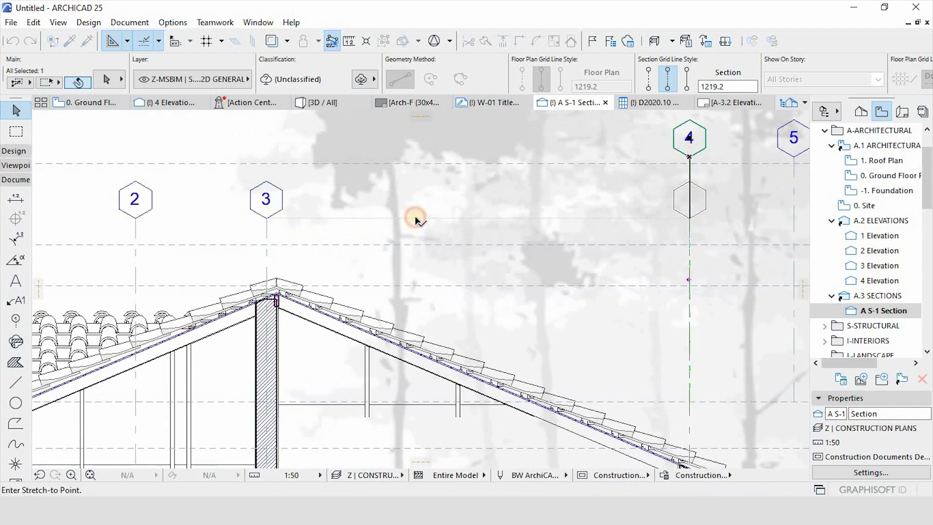
{"action": "left_click", "coordinate": [689, 218]}
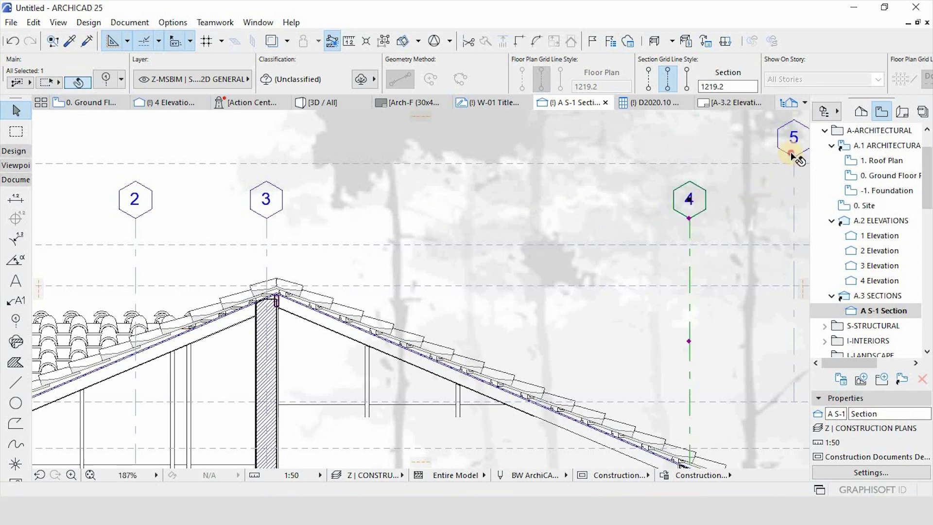
{"action": "left_click", "coordinate": [792, 156]}
{"action": "left_click", "coordinate": [794, 159]}
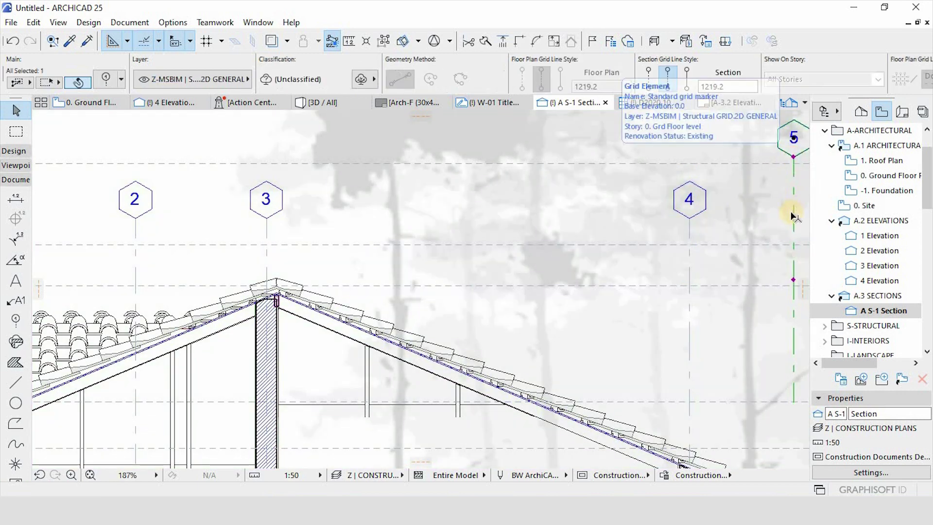
{"action": "left_click", "coordinate": [793, 160]}
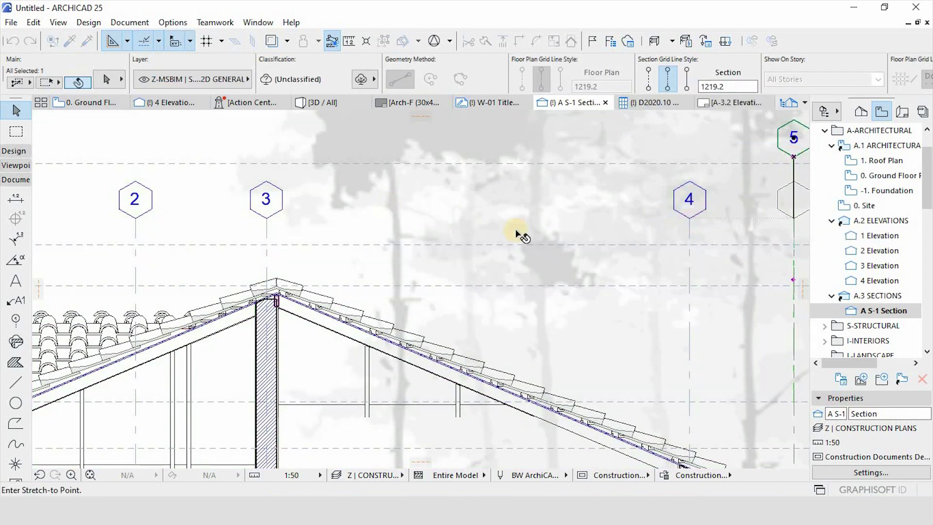
{"action": "left_click", "coordinate": [608, 241]}
{"action": "scroll", "coordinate": [681, 246], "scroll_direction": "down", "scroll_amount": 5}
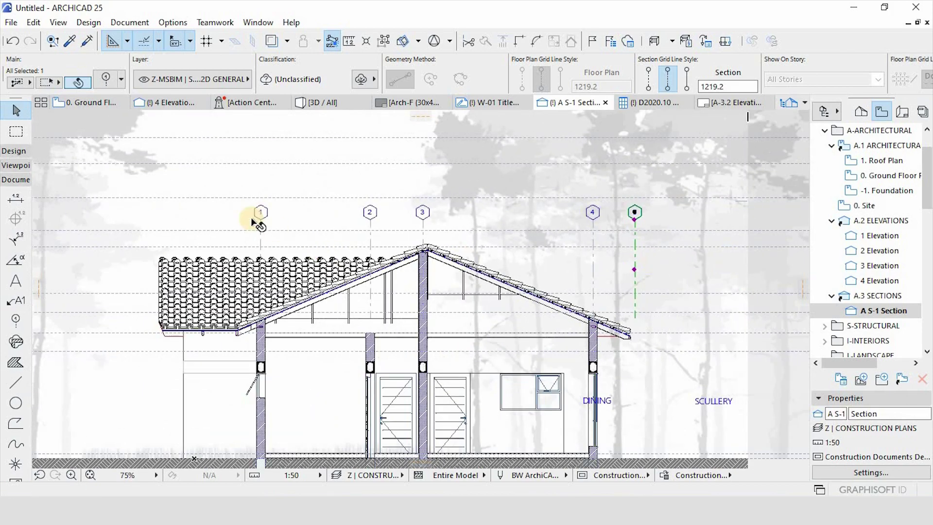
{"action": "key", "text": "Escape"}
Move the DINING and SCULLERY texts together horizontally by about 5036 mm into the house's rooms in the section.
{"action": "scroll", "coordinate": [475, 203], "scroll_direction": "down", "scroll_amount": 4}
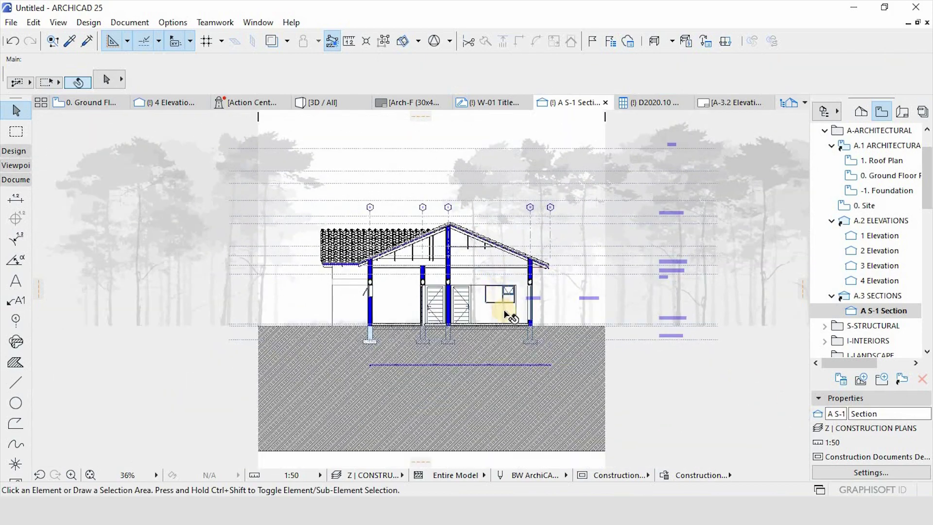
{"action": "scroll", "coordinate": [529, 308], "scroll_direction": "up", "scroll_amount": 6}
{"action": "left_click", "coordinate": [564, 272]}
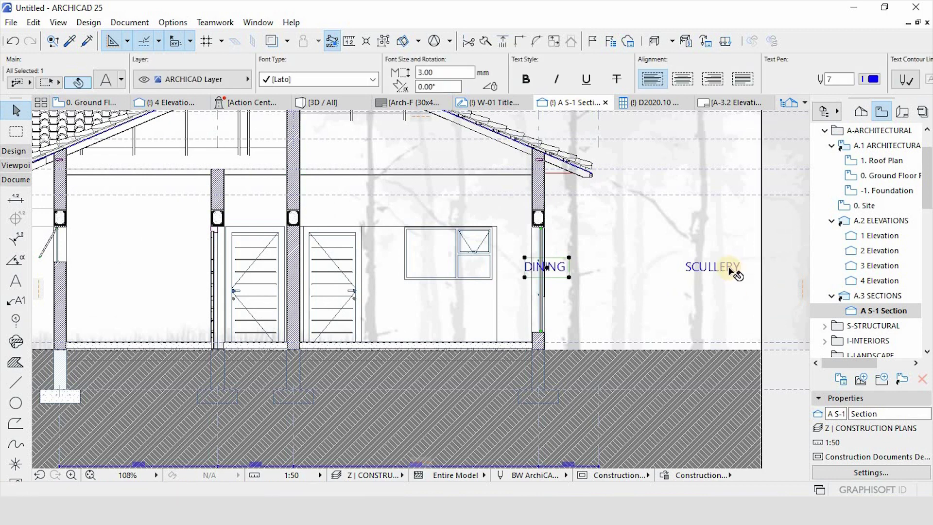
{"action": "left_click", "coordinate": [732, 268], "text": "shift"}
{"action": "left_click", "coordinate": [727, 266]}
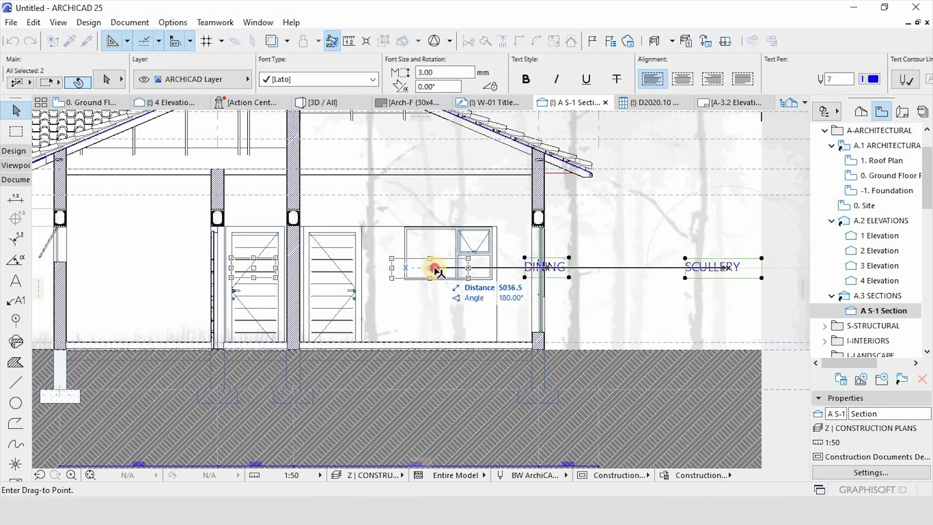
{"action": "left_click", "coordinate": [434, 267]}
{"action": "key", "text": "Escape"}
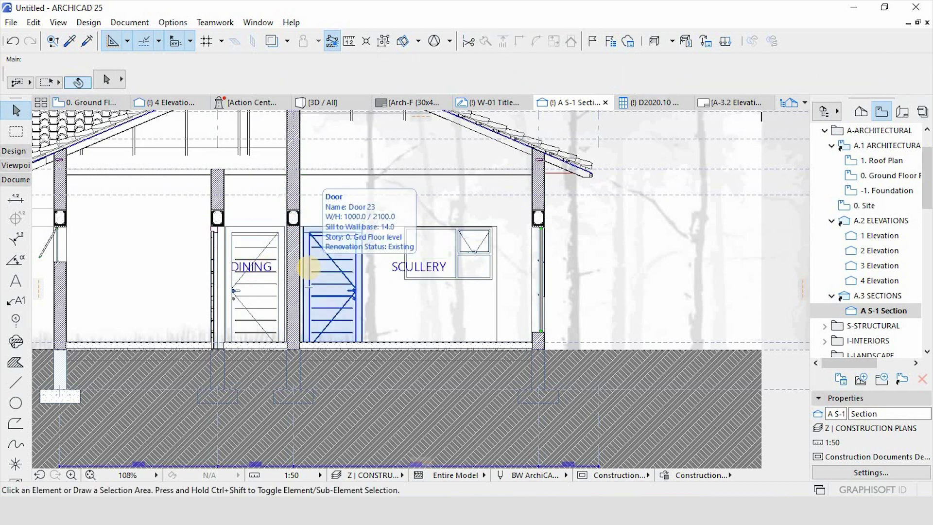
Apply the A | SECTIONS-ARCHITECTURAL layer combination to the section view.
{"action": "key", "text": "ctrl+l"}
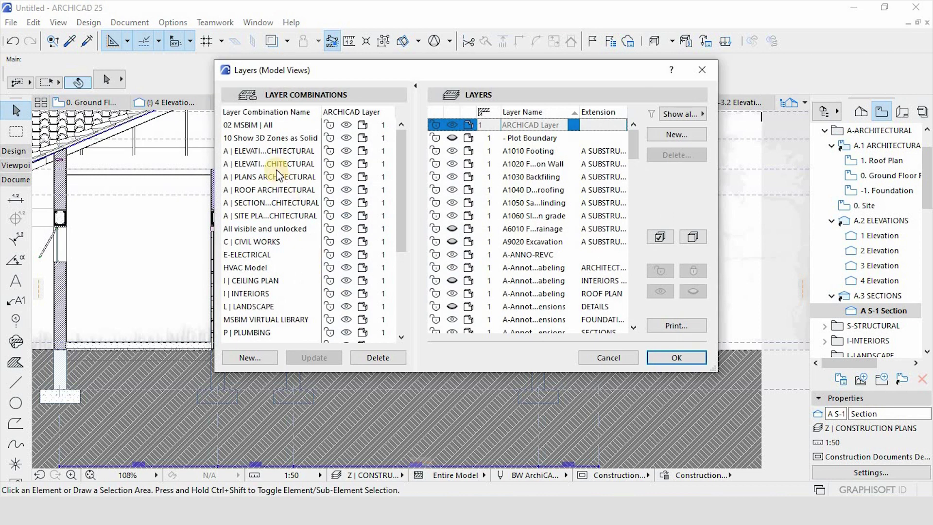
{"action": "left_click", "coordinate": [274, 200]}
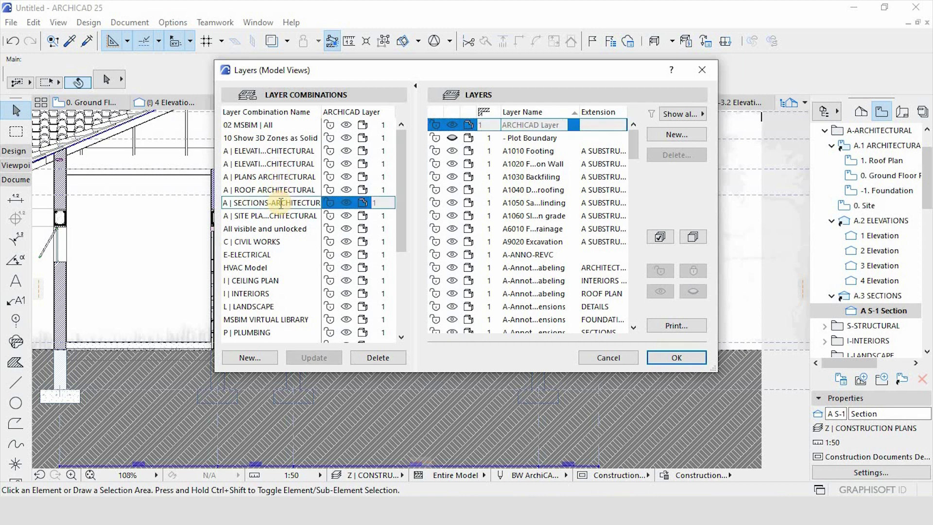
{"action": "left_click", "coordinate": [699, 358]}
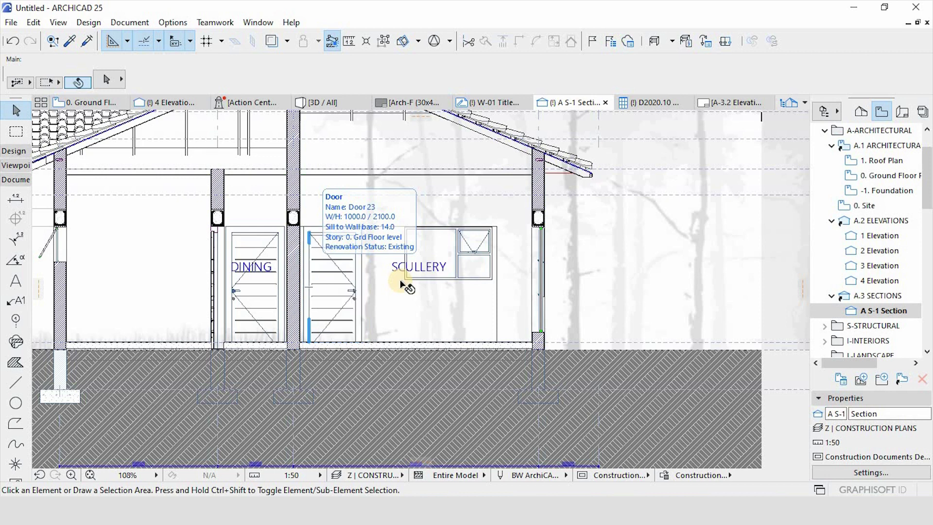
Place a copy of the DINING text horizontally in the room between grid lines 1 and 2.
{"action": "left_click", "coordinate": [422, 267]}
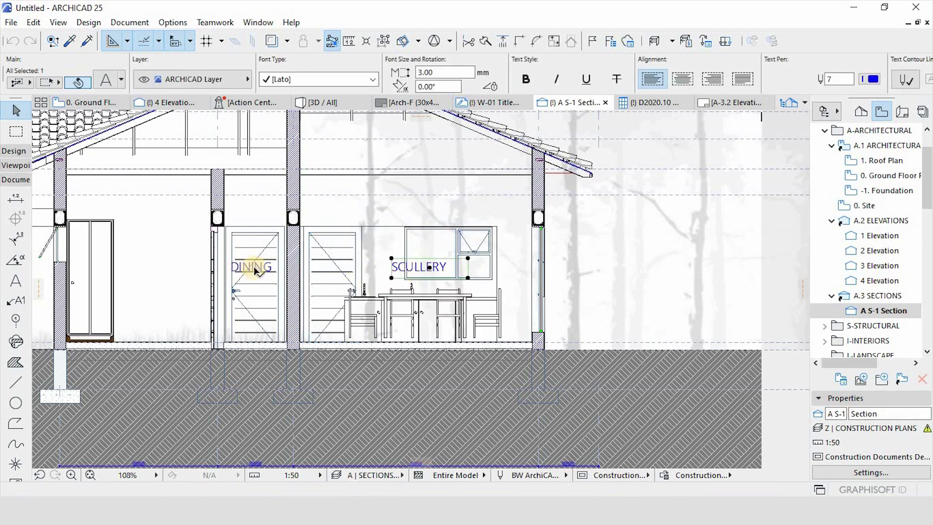
{"action": "key", "text": "ctrl+shift+d"}
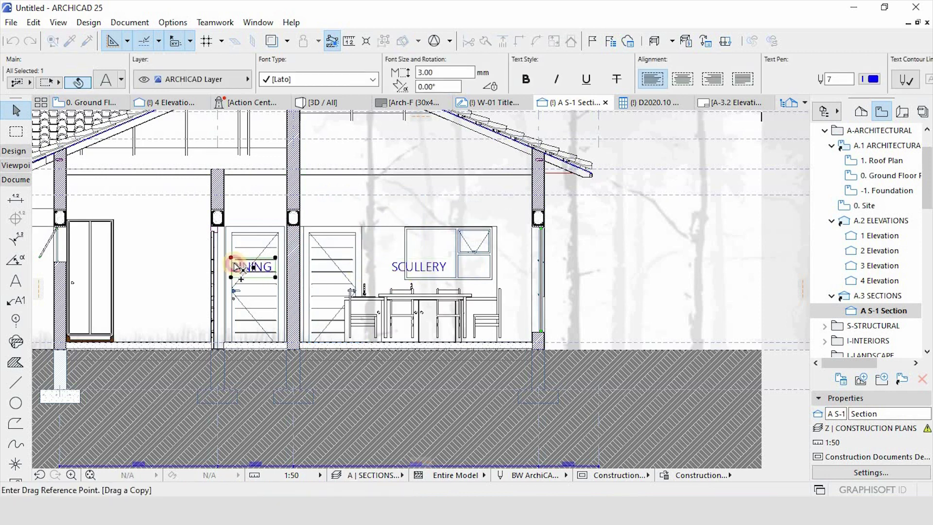
{"action": "left_click", "coordinate": [253, 267]}
{"action": "left_click", "coordinate": [156, 267]}
{"action": "scroll", "coordinate": [158, 269], "scroll_direction": "up", "scroll_amount": 3}
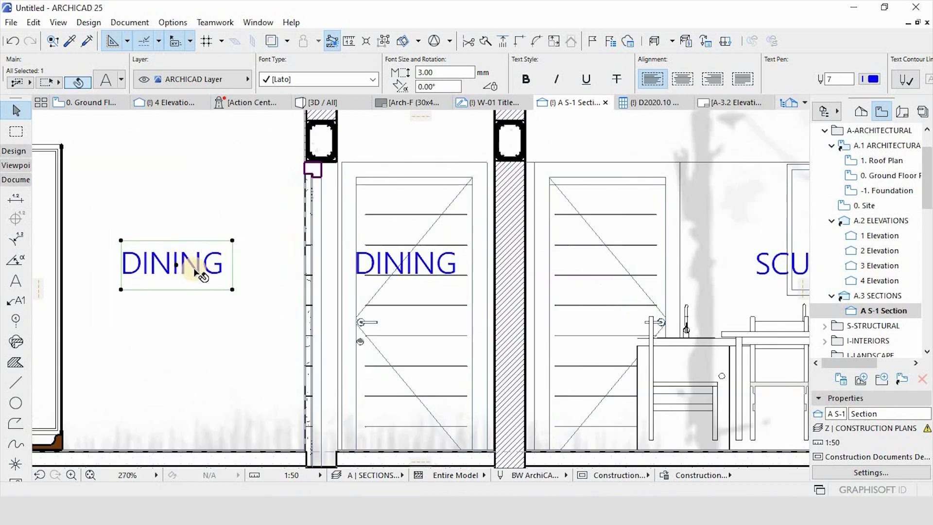
Change the copied DINING text between grid lines 1 and 2 to read BEDROOM 2.
{"action": "double_click", "coordinate": [196, 269]}
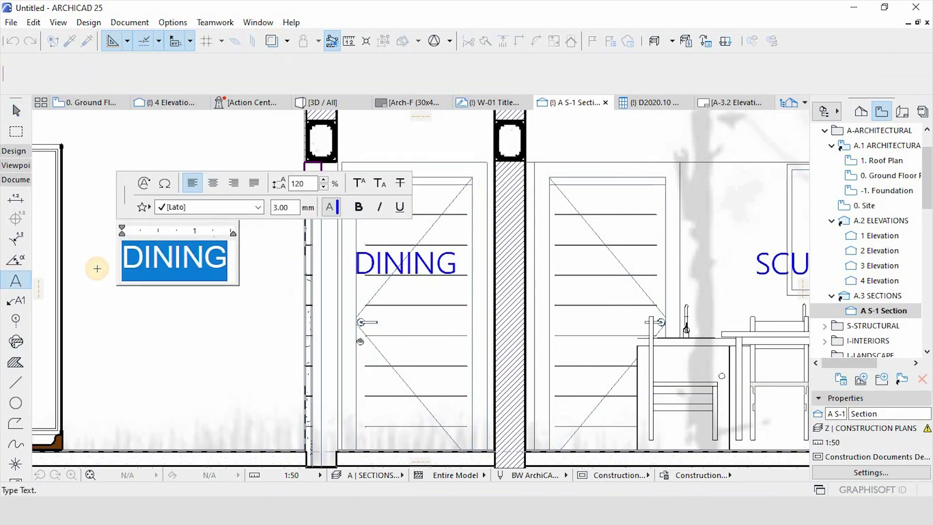
{"action": "type", "text": "b"}
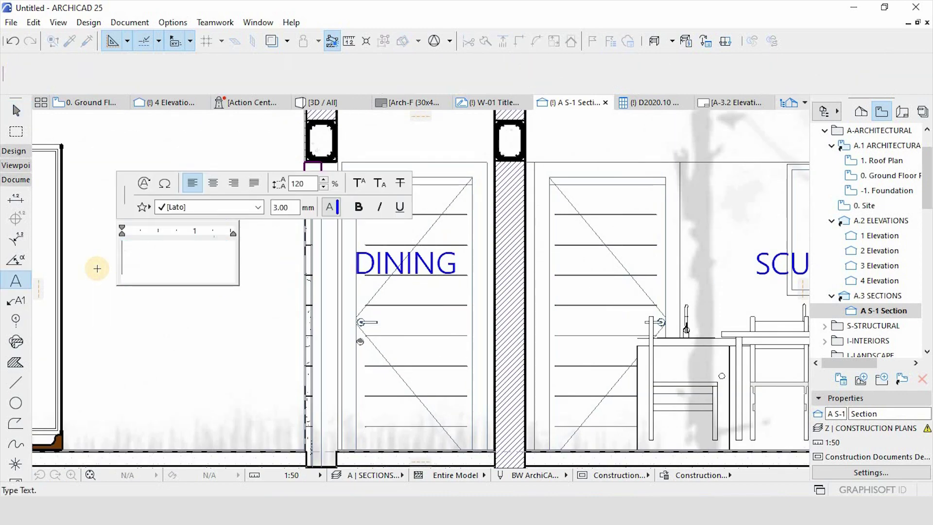
{"action": "type", "text": "EDROOM 2"}
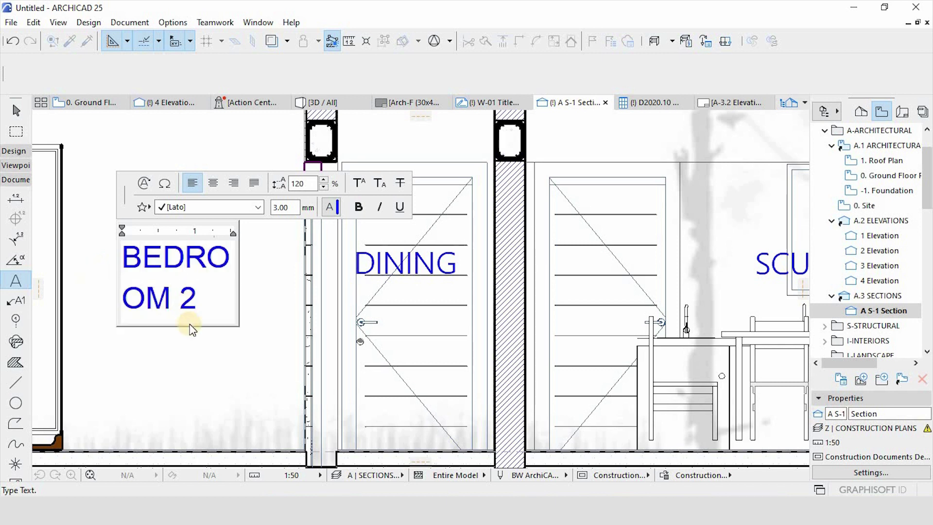
{"action": "left_click", "coordinate": [211, 352]}
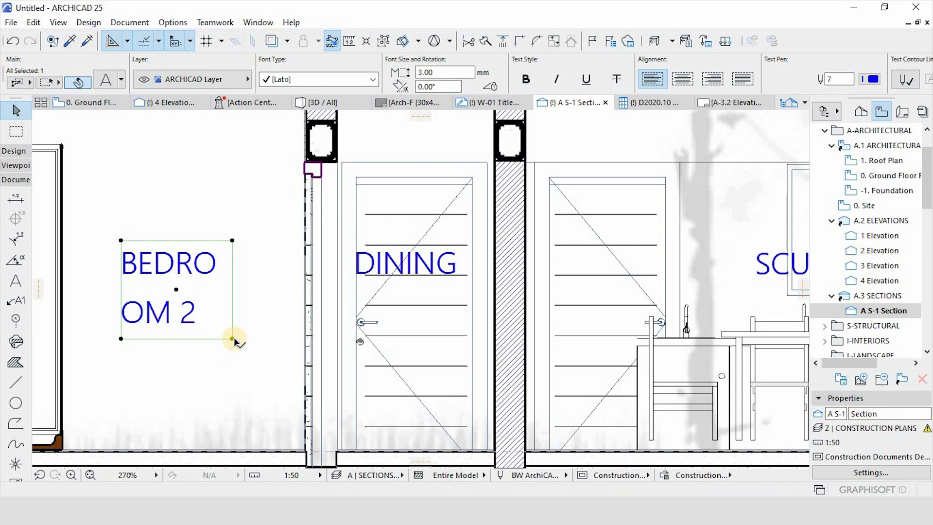
Change the text in the room between grid lines 1 and 2 to read BATHROOM.
{"action": "double_click", "coordinate": [204, 319]}
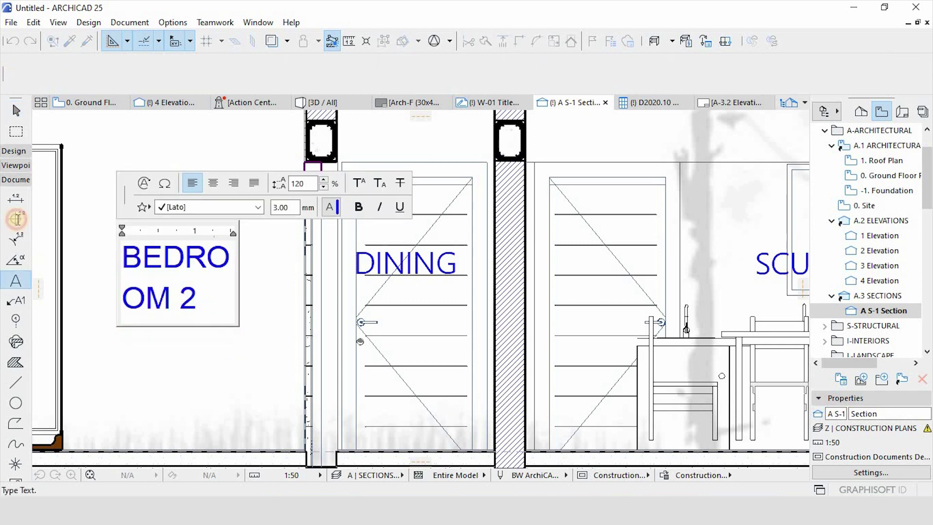
{"action": "key", "text": "ctrl+a"}
{"action": "type", "text": "b"}
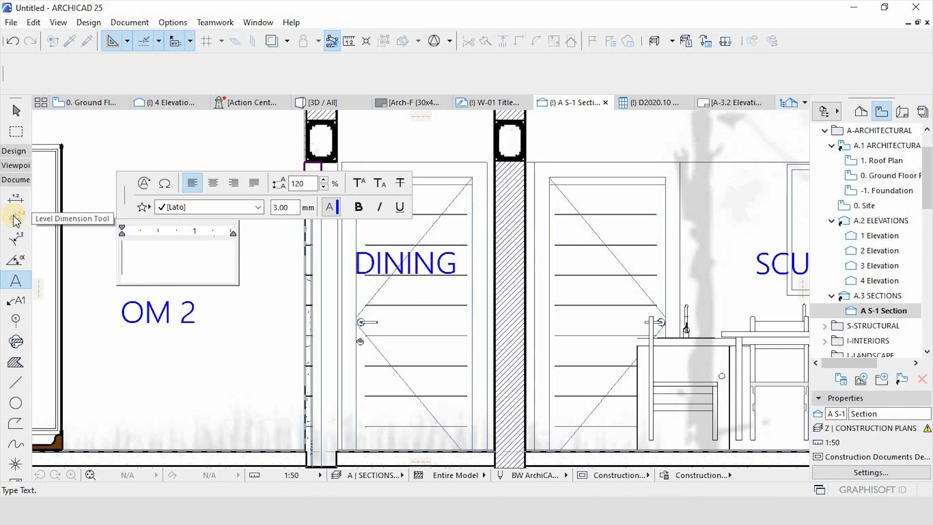
{"action": "type", "text": "ATHROOM"}
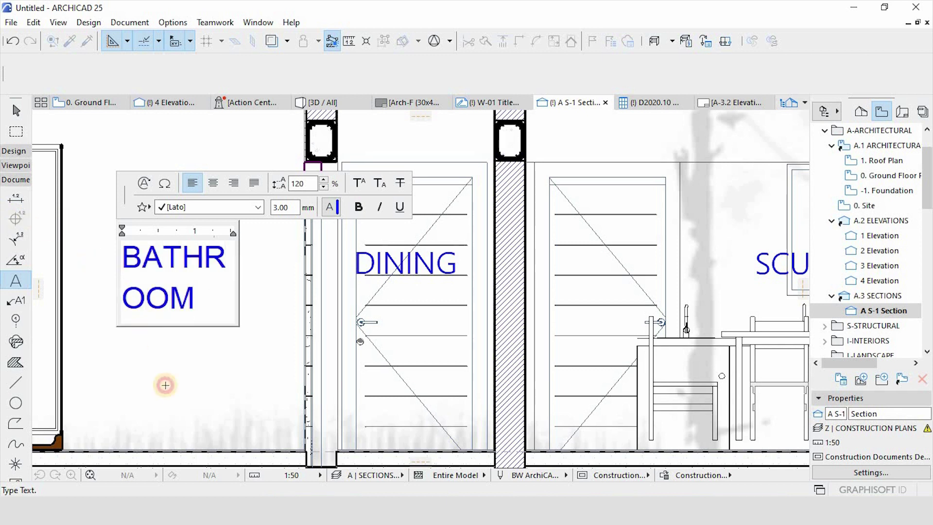
{"action": "left_click", "coordinate": [225, 333]}
Widen the BATHROOM text box so the name fits on one line, and shift it slightly left within its room.
{"action": "left_click", "coordinate": [233, 338]}
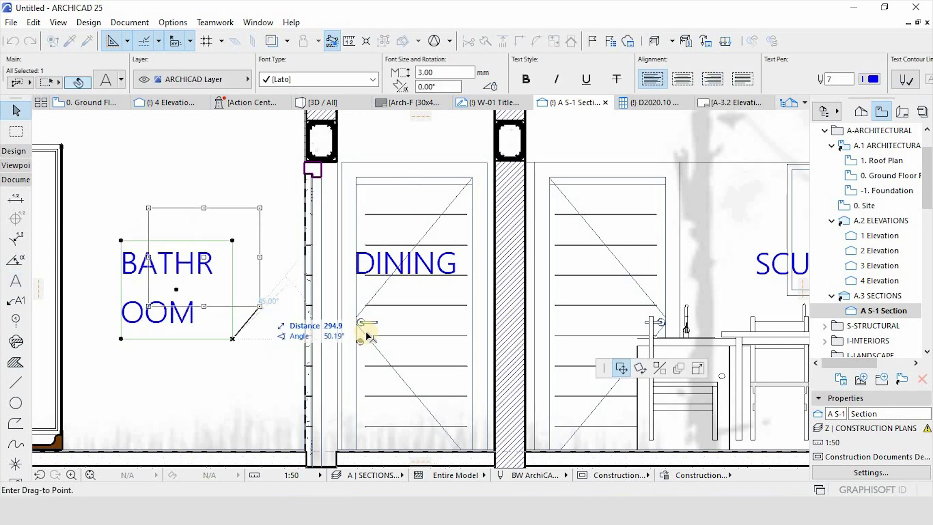
{"action": "left_click", "coordinate": [698, 368]}
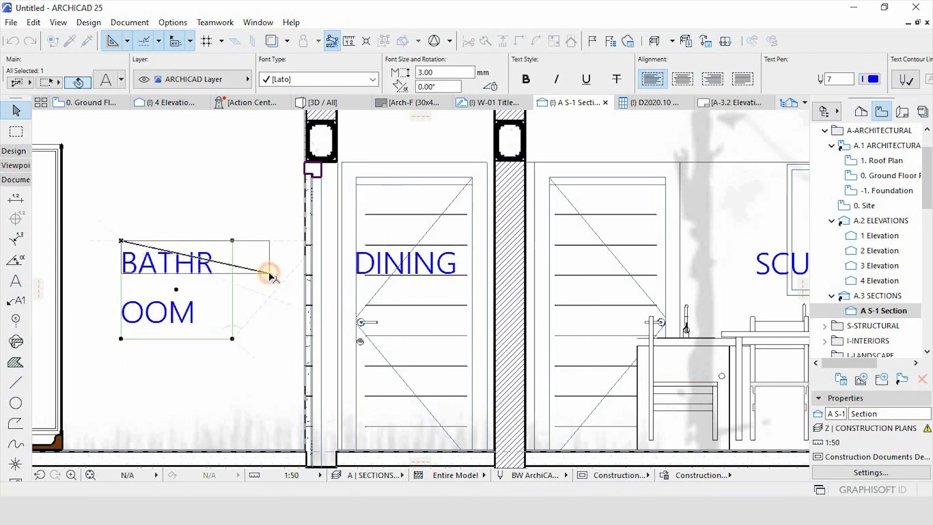
{"action": "left_click", "coordinate": [269, 338]}
{"action": "left_click", "coordinate": [269, 338]}
{"action": "left_click", "coordinate": [295, 289]}
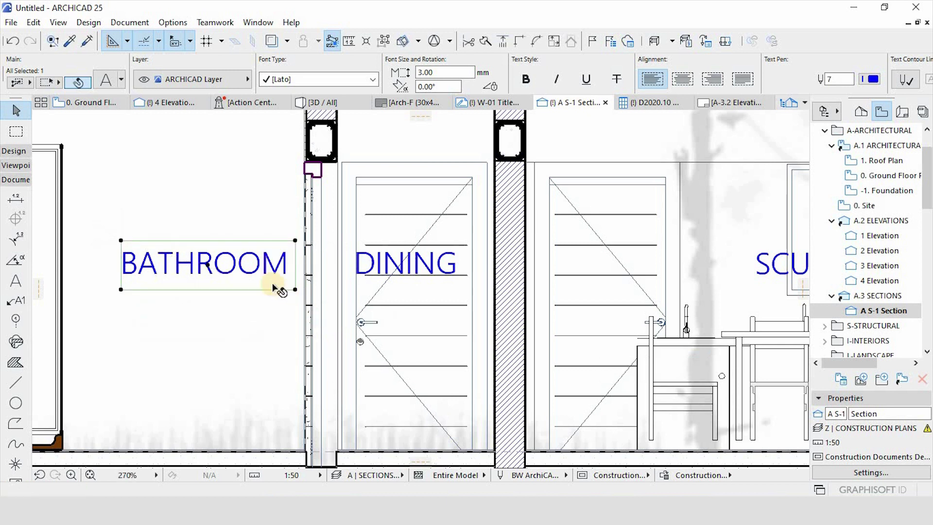
{"action": "left_click", "coordinate": [203, 267]}
{"action": "left_click", "coordinate": [183, 265]}
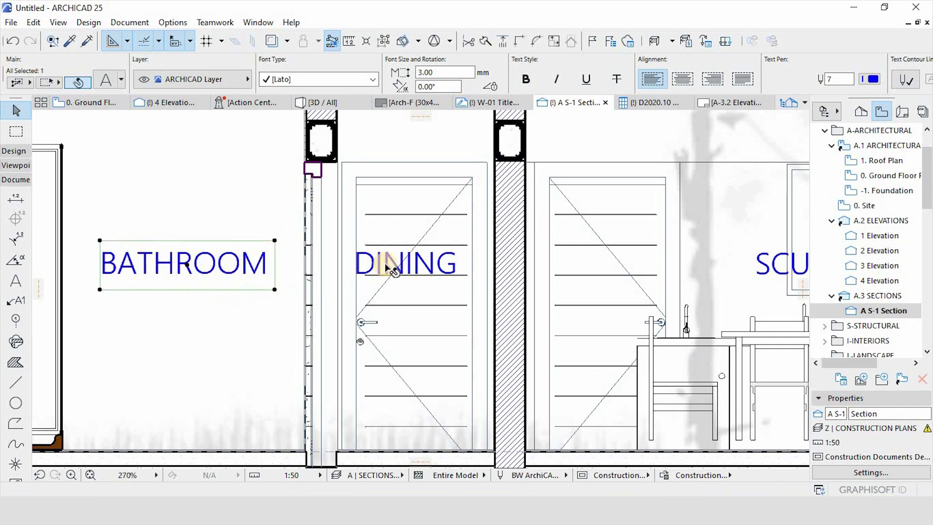
Change the DINING text over the door between grid lines 2 and 3 to read PASSAGE.
{"action": "double_click", "coordinate": [387, 264]}
{"action": "key", "text": "ctrl+a"}
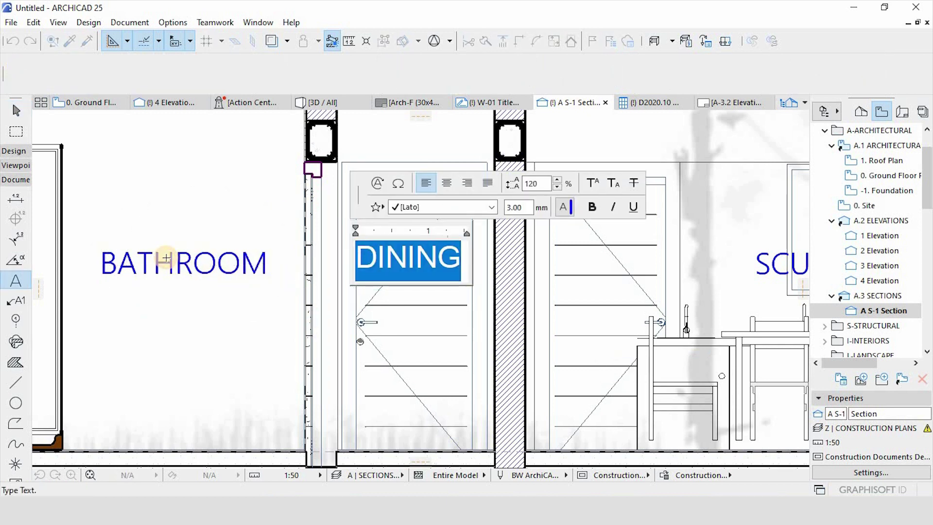
{"action": "type", "text": "pASSAGE"}
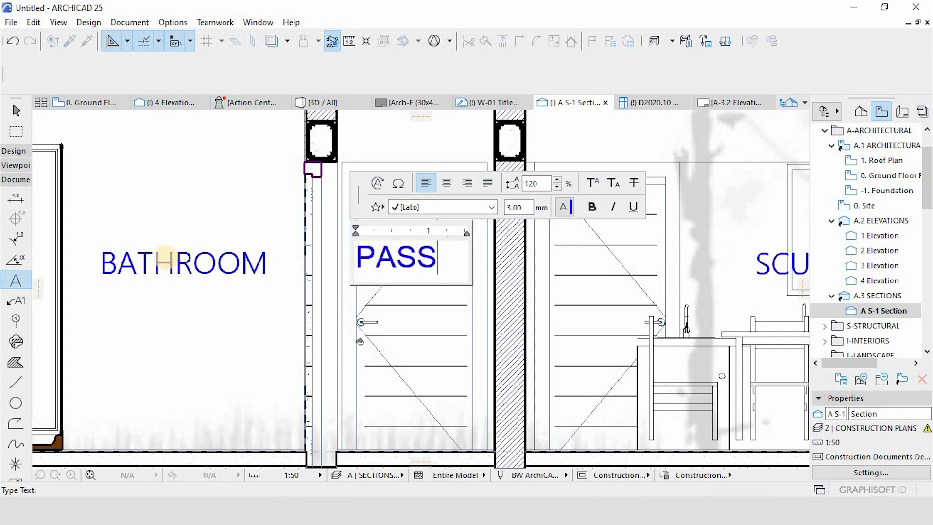
{"action": "left_click", "coordinate": [494, 373]}
Widen the PASSAGE text box so the name fits on one line, and shift it slightly left to centre it.
{"action": "left_click", "coordinate": [466, 338]}
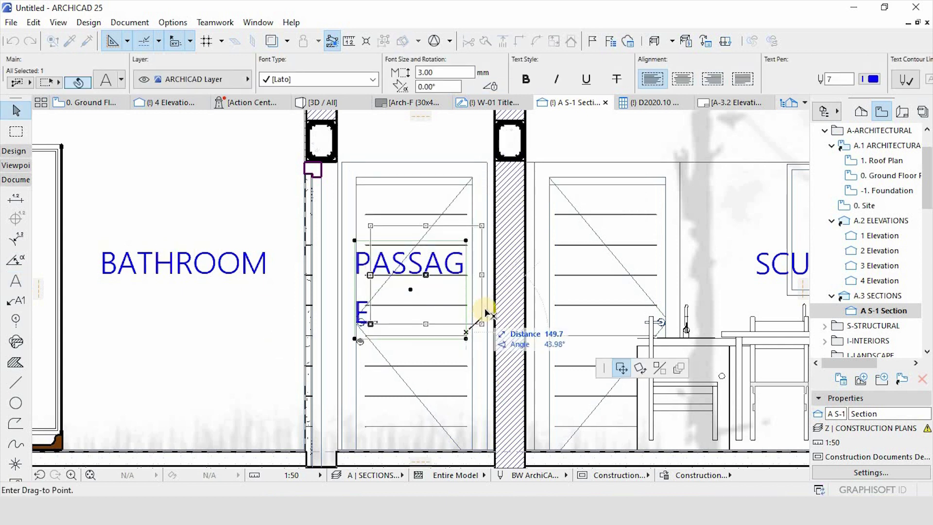
{"action": "key", "text": "Escape"}
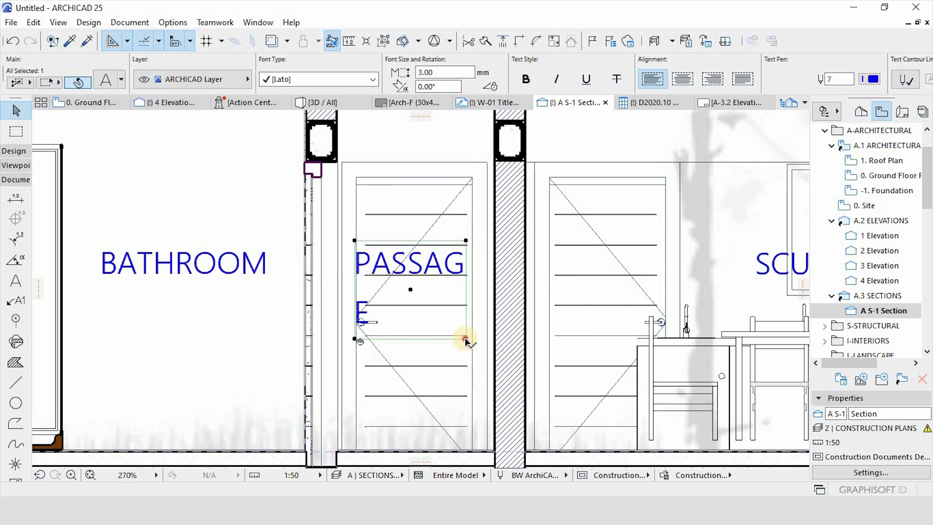
{"action": "left_click", "coordinate": [465, 338]}
{"action": "left_click", "coordinate": [509, 289]}
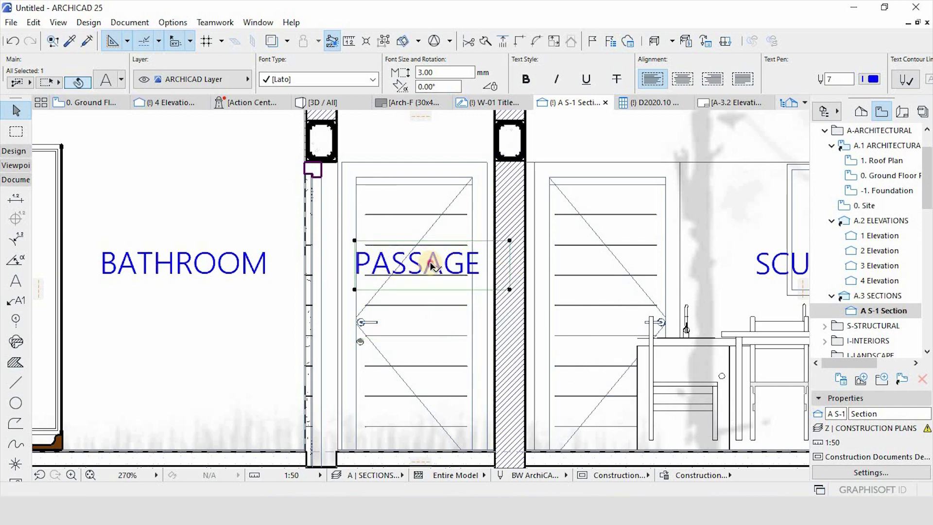
{"action": "left_click", "coordinate": [431, 265]}
{"action": "left_click", "coordinate": [410, 265]}
Change the SCULLERY text above the dining table to read DINING.
{"action": "scroll", "coordinate": [614, 265], "scroll_direction": "down", "scroll_amount": 5}
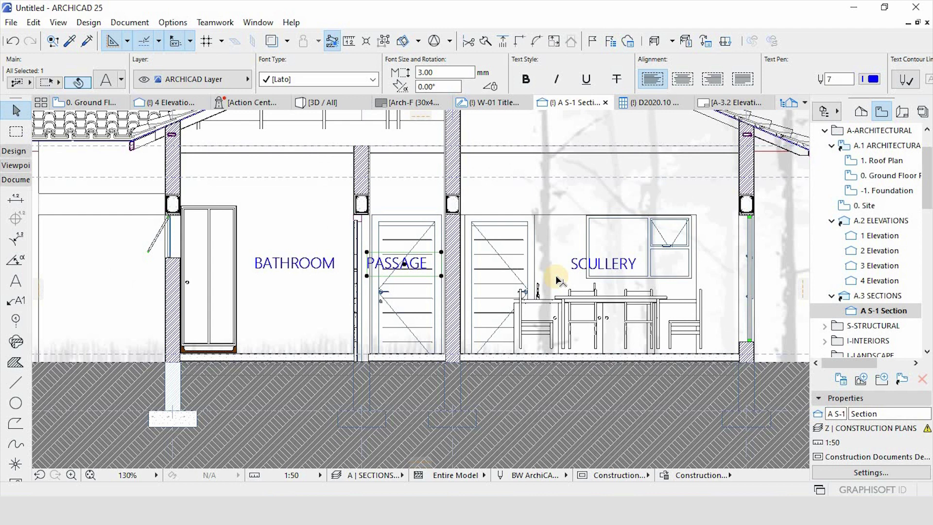
{"action": "left_click", "coordinate": [615, 265]}
{"action": "left_click", "coordinate": [615, 264]}
{"action": "left_click", "coordinate": [623, 263]}
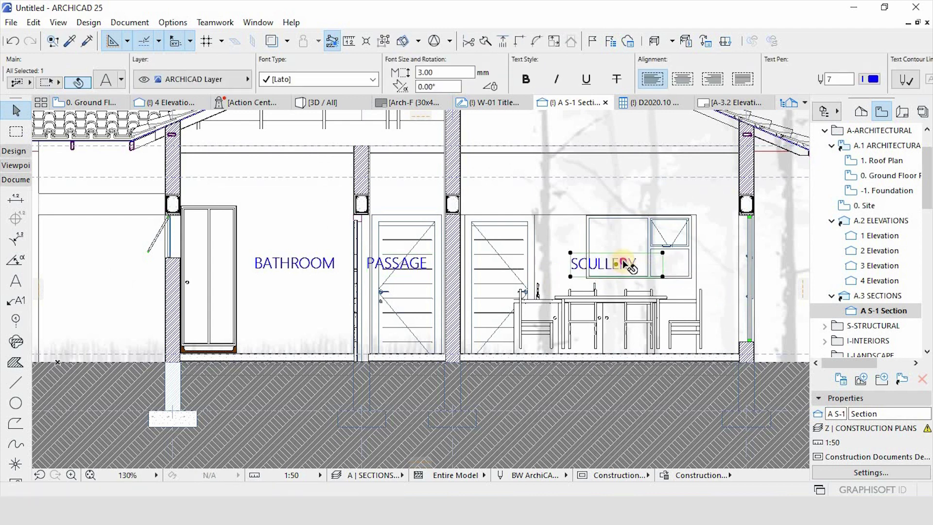
{"action": "double_click", "coordinate": [623, 264]}
{"action": "key", "text": "ctrl+a"}
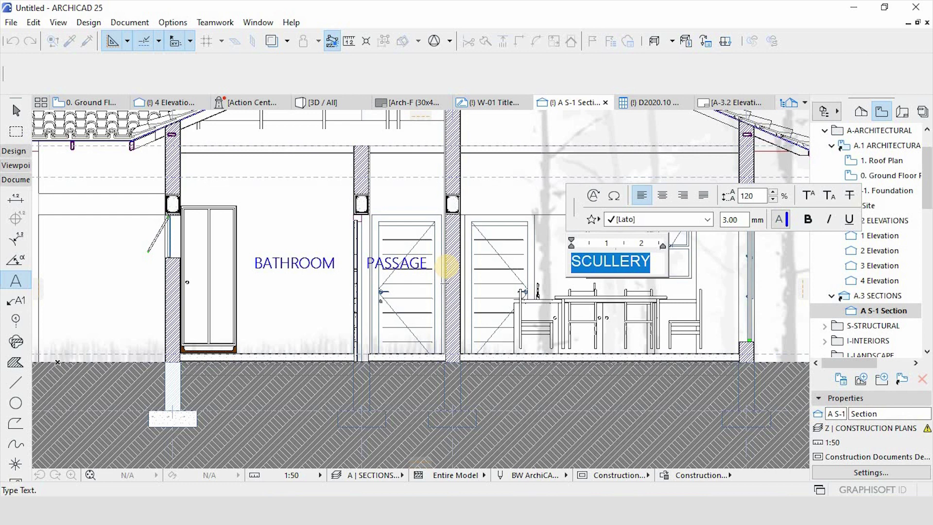
{"action": "type", "text": "DINING"}
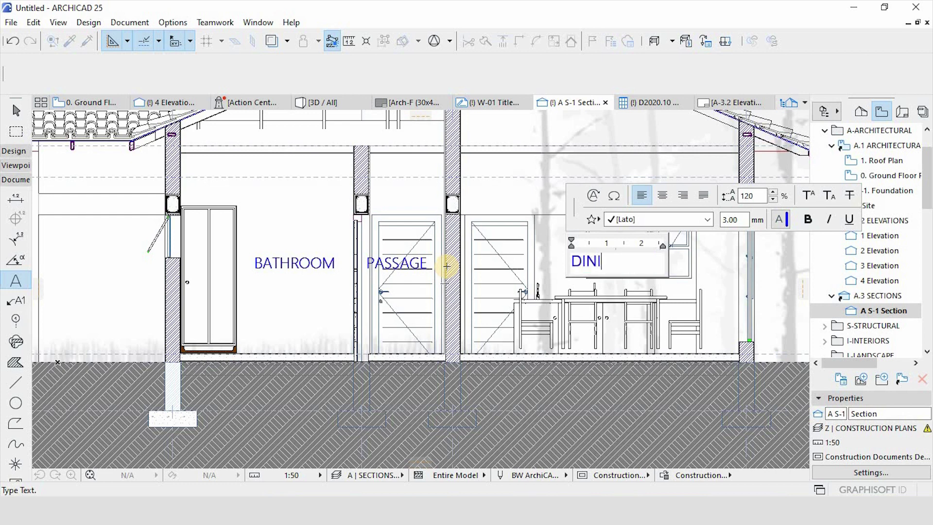
{"action": "left_click", "coordinate": [468, 371]}
Select all lines, texts and dimensions in the section, move them together horizontally closer to the house's right eave, and clear the selection.
{"action": "scroll", "coordinate": [486, 384], "scroll_direction": "down", "scroll_amount": 4}
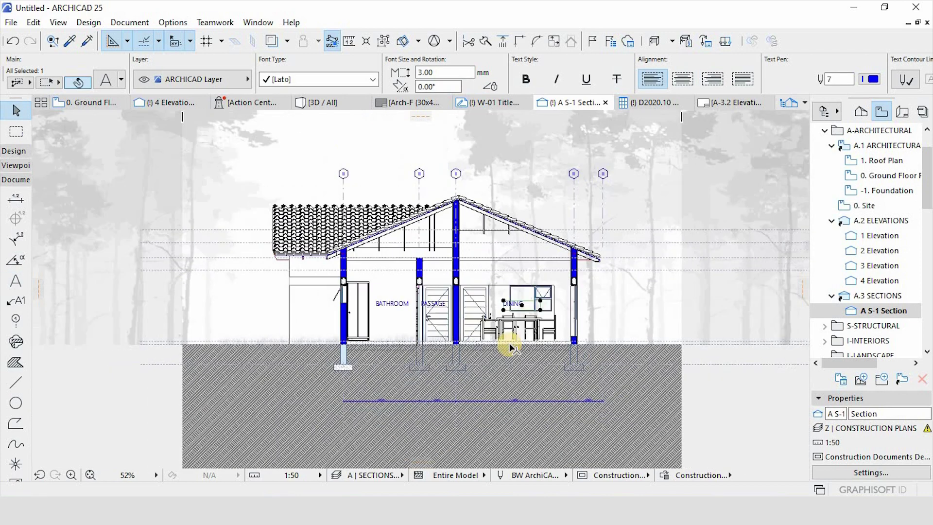
{"action": "left_click", "coordinate": [637, 335]}
{"action": "scroll", "coordinate": [260, 214], "scroll_direction": "down", "scroll_amount": 3}
{"action": "scroll", "coordinate": [517, 208], "scroll_direction": "up", "scroll_amount": 4}
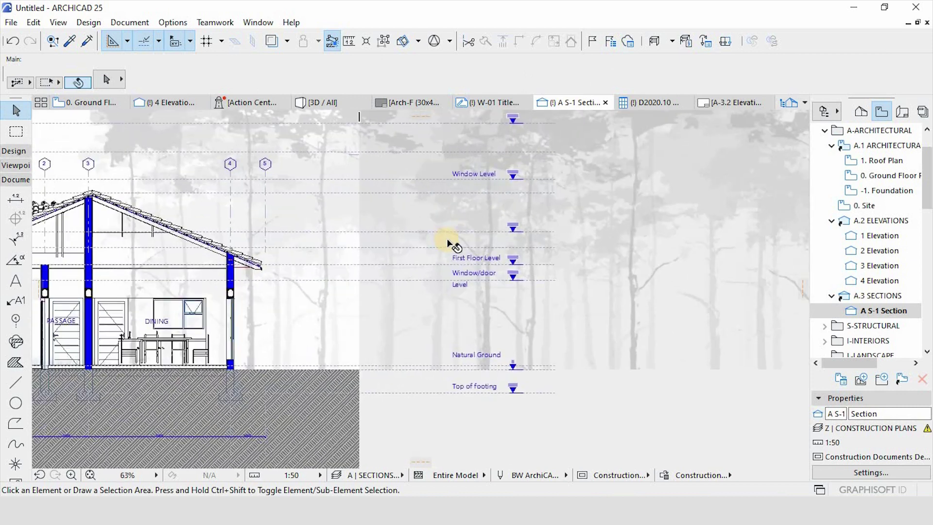
{"action": "left_click", "coordinate": [428, 232], "text": "alt"}
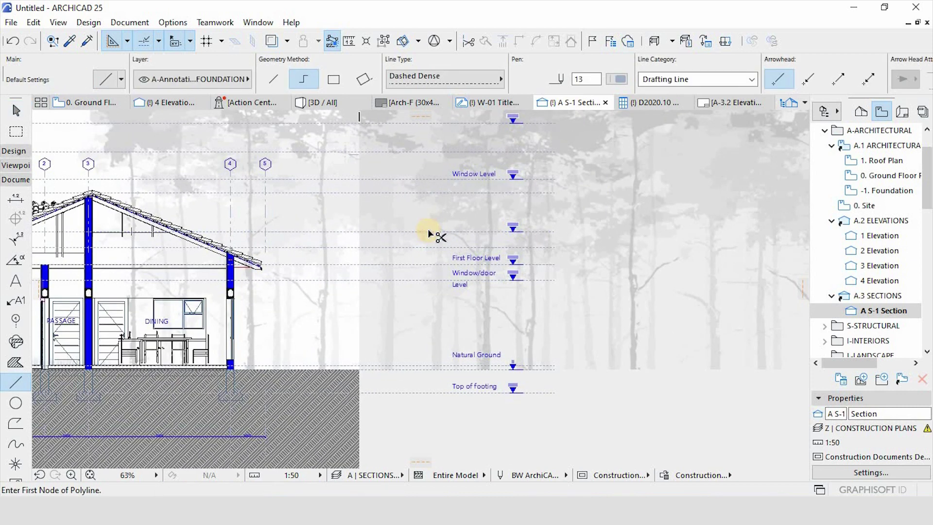
{"action": "key", "text": "ctrl+a"}
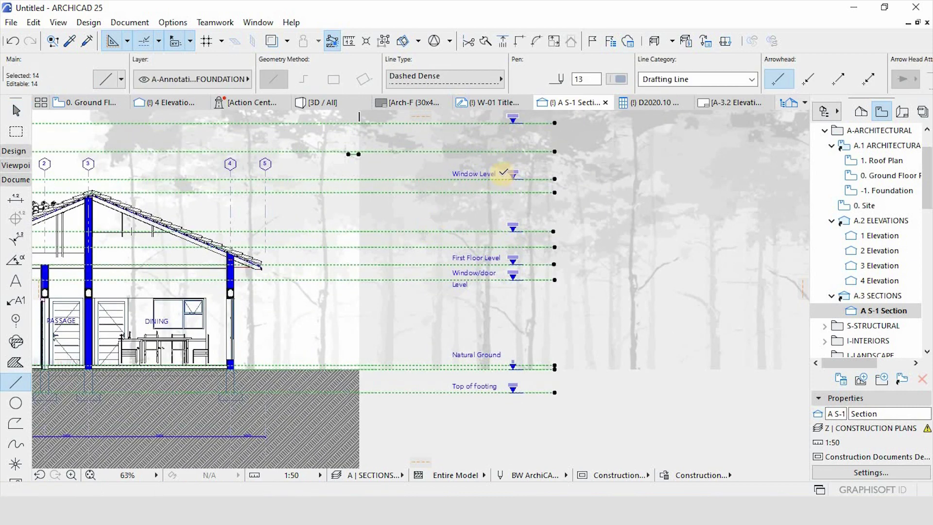
{"action": "left_click", "coordinate": [481, 174], "text": "alt"}
{"action": "key", "text": "ctrl+a"}
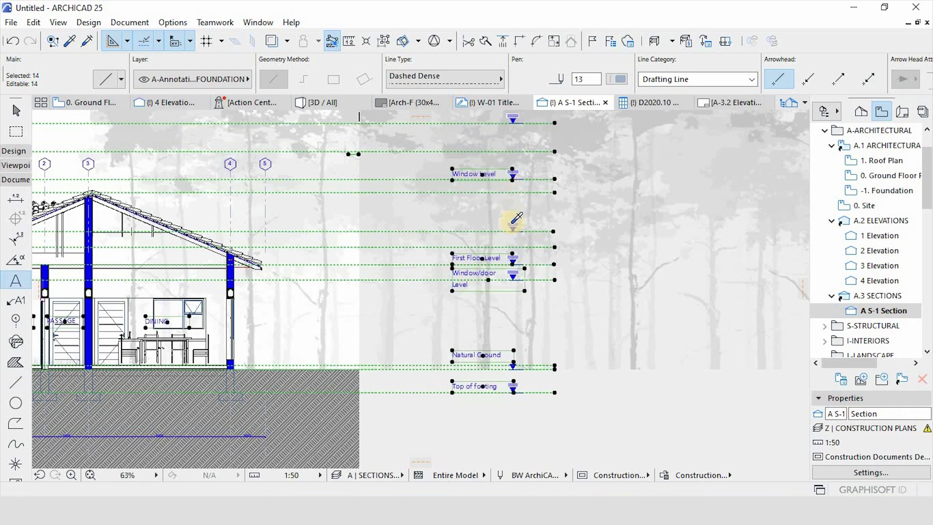
{"action": "left_click", "coordinate": [512, 224], "text": "alt"}
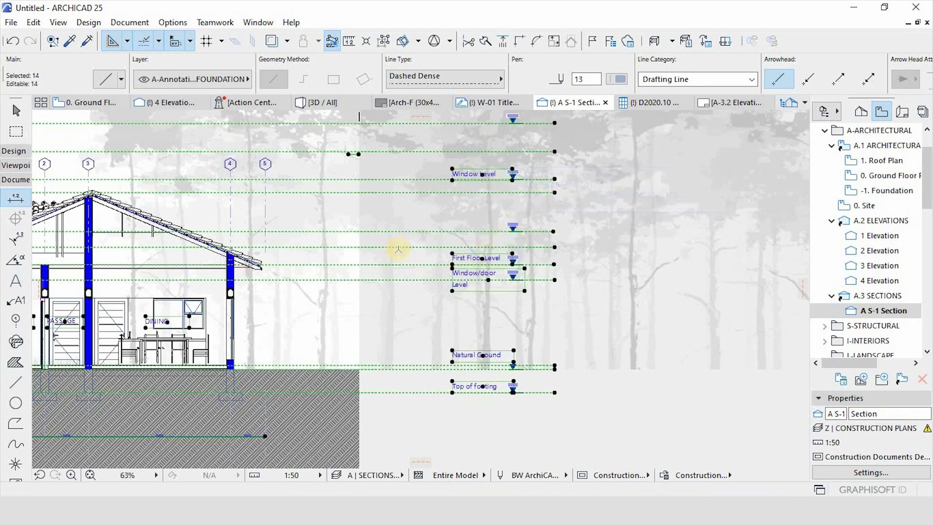
{"action": "scroll", "coordinate": [396, 247], "scroll_direction": "up", "scroll_amount": 2}
{"action": "scroll", "coordinate": [457, 246], "scroll_direction": "down", "scroll_amount": 3}
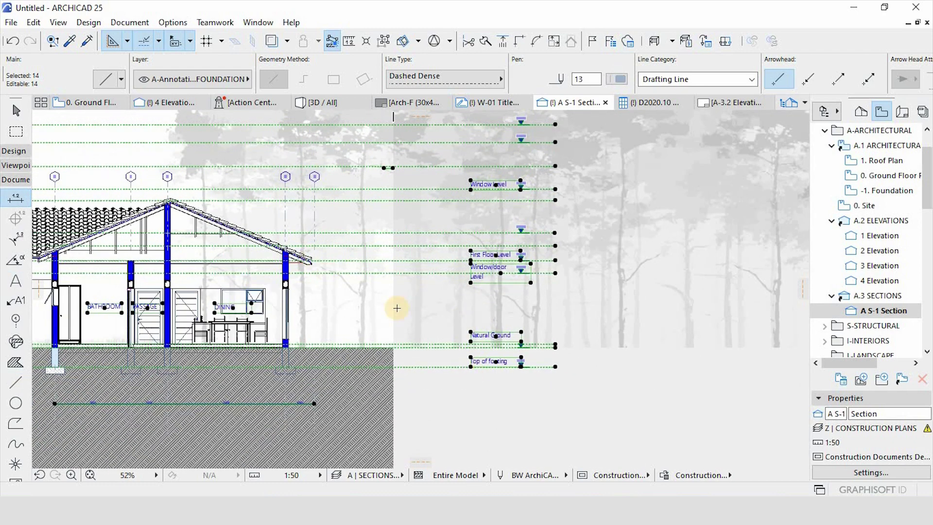
{"action": "key", "text": "ctrl+d"}
{"action": "left_click", "coordinate": [470, 262]}
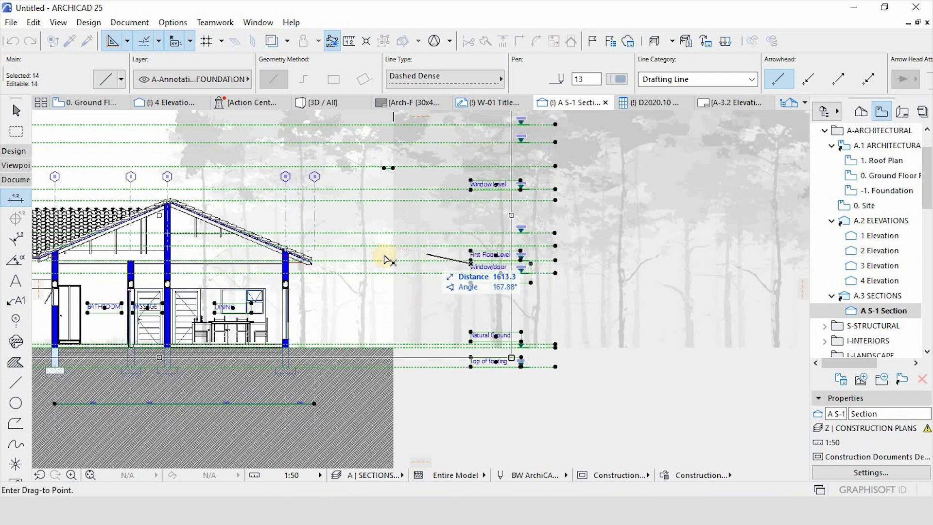
{"action": "left_click", "coordinate": [332, 263]}
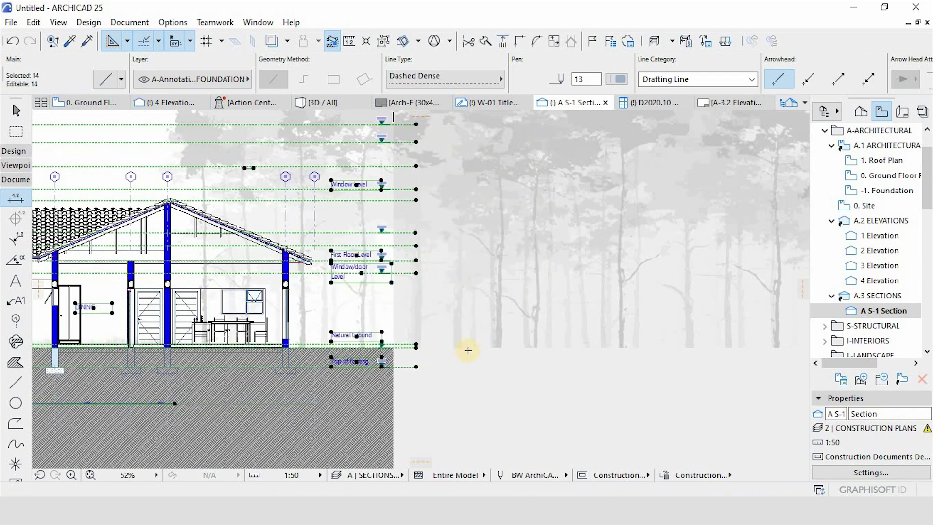
{"action": "key", "text": "Escape"}
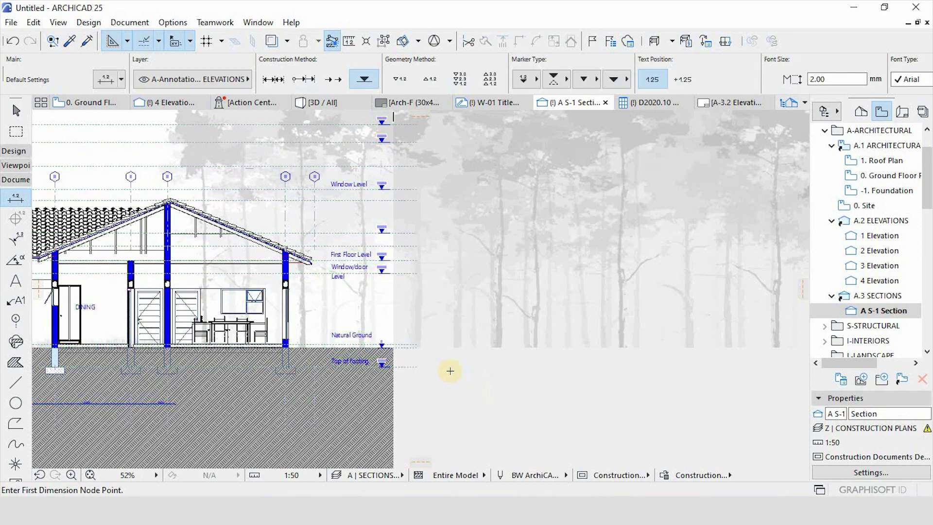
Move the BATHROOM, PASSAGE and DINING texts together horizontally by about 4949 mm back into their rooms, and clear the selection.
{"action": "scroll", "coordinate": [579, 340], "scroll_direction": "down", "scroll_amount": 3}
{"action": "scroll", "coordinate": [509, 303], "scroll_direction": "up", "scroll_amount": 4}
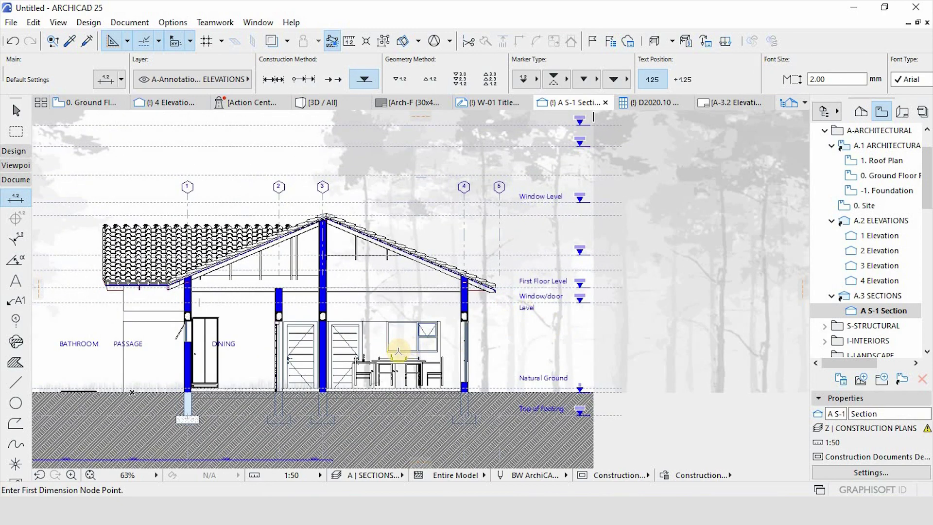
{"action": "key", "text": "Escape"}
{"action": "left_click", "coordinate": [227, 345]}
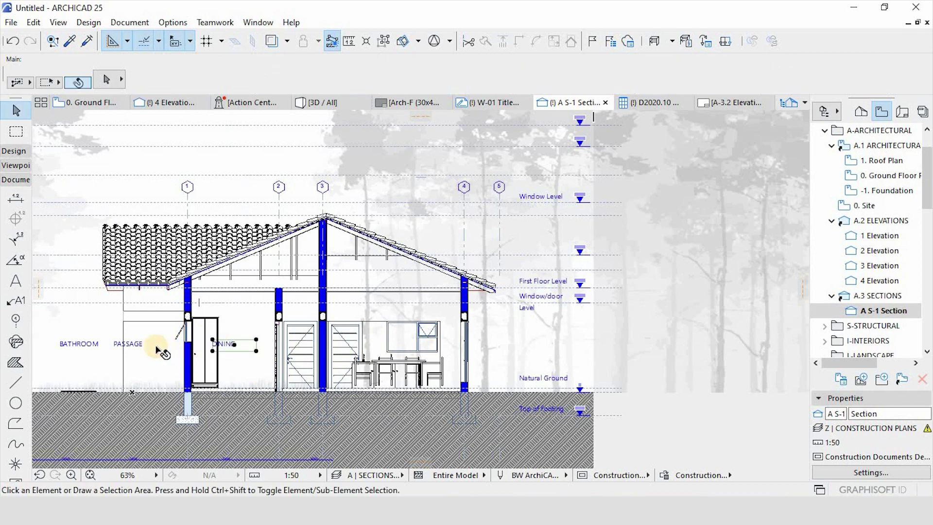
{"action": "left_click", "coordinate": [143, 346], "text": "shift"}
{"action": "left_click", "coordinate": [83, 345], "text": "shift"}
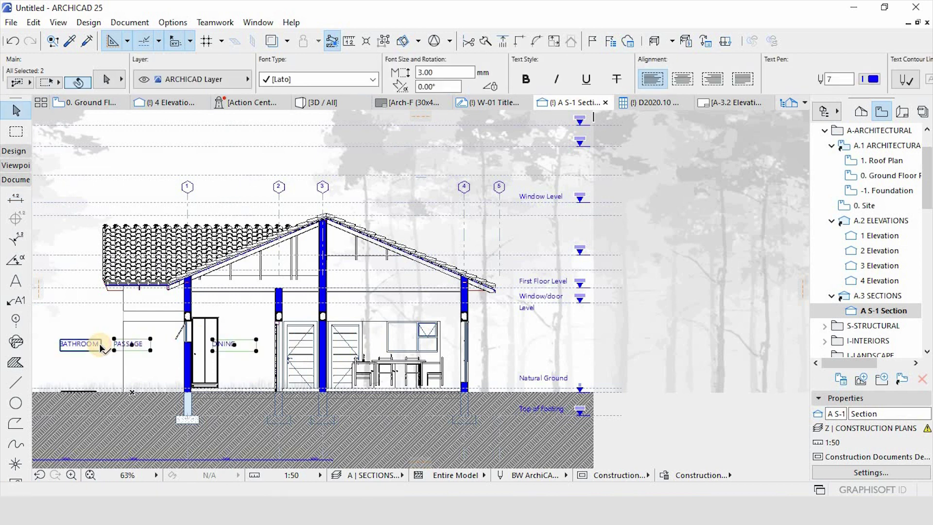
{"action": "key", "text": "ctrl+d"}
{"action": "left_click", "coordinate": [152, 347]}
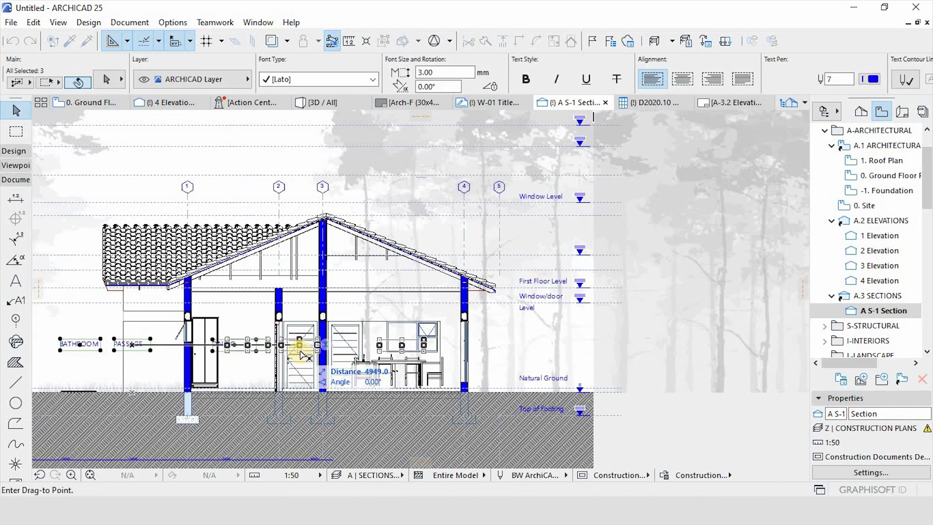
{"action": "left_click", "coordinate": [300, 352]}
{"action": "left_click", "coordinate": [494, 377]}
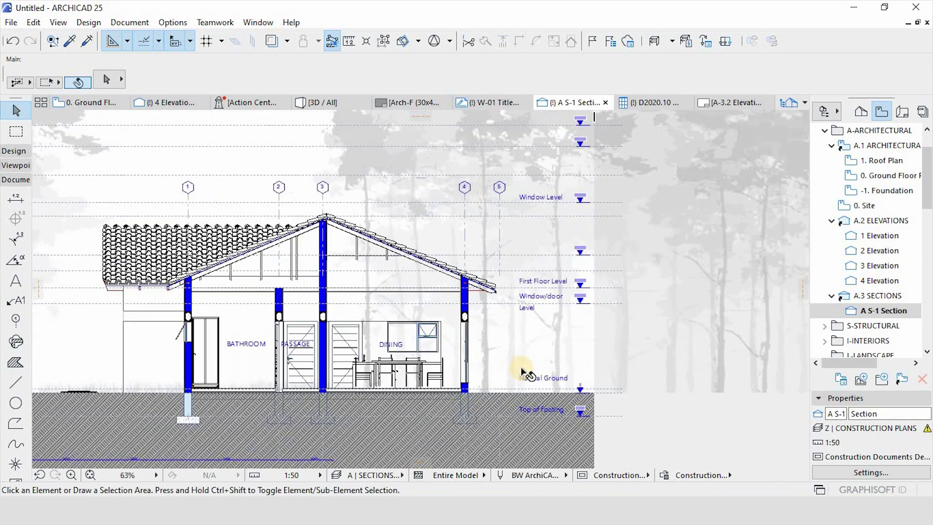
Delete the long horizontal line lying in the ground hatch below the section.
{"action": "scroll", "coordinate": [496, 294], "scroll_direction": "down", "scroll_amount": 2}
{"action": "left_click", "coordinate": [354, 410]}
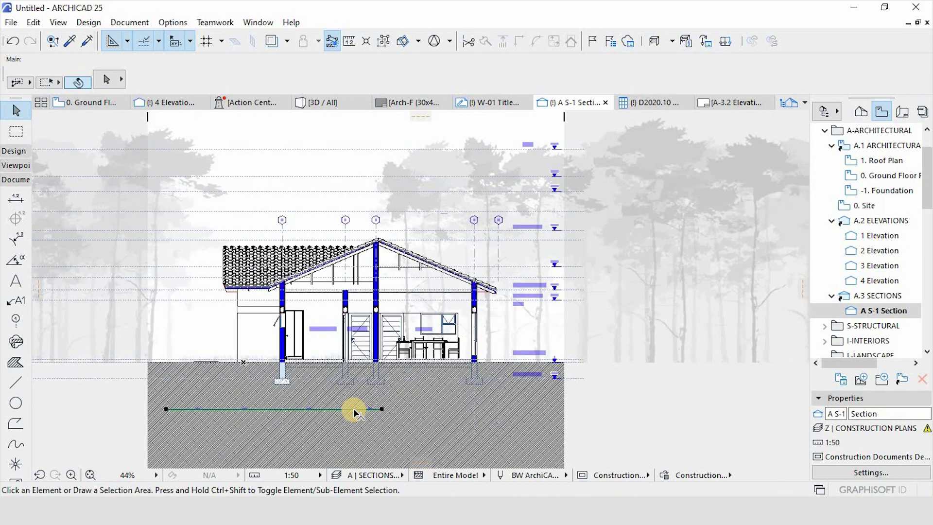
{"action": "key", "text": "Delete"}
Lower the Window/door level line from its place under First Floor Level to the door and window head at 2,100.
{"action": "scroll", "coordinate": [535, 330], "scroll_direction": "up", "scroll_amount": 1}
{"action": "scroll", "coordinate": [547, 384], "scroll_direction": "up", "scroll_amount": 2}
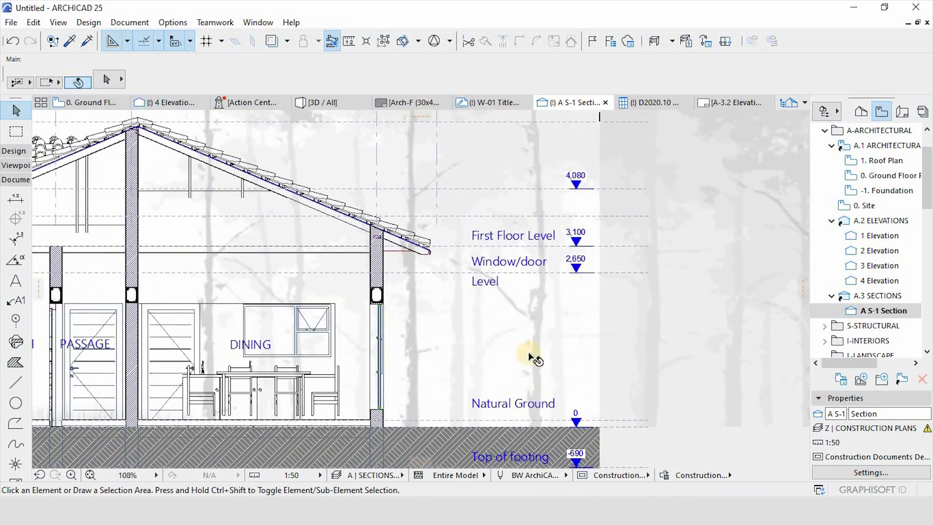
{"action": "scroll", "coordinate": [500, 233], "scroll_direction": "up", "scroll_amount": 2}
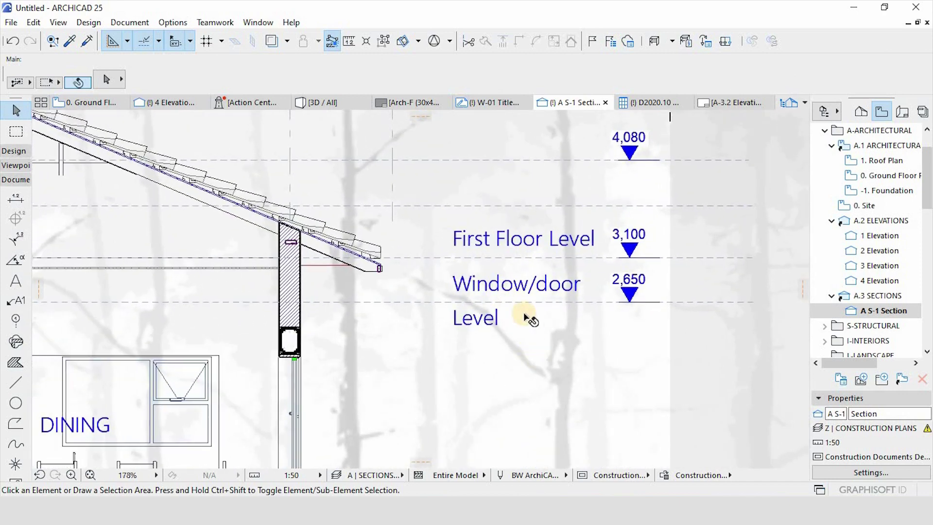
{"action": "scroll", "coordinate": [527, 315], "scroll_direction": "down", "scroll_amount": 2}
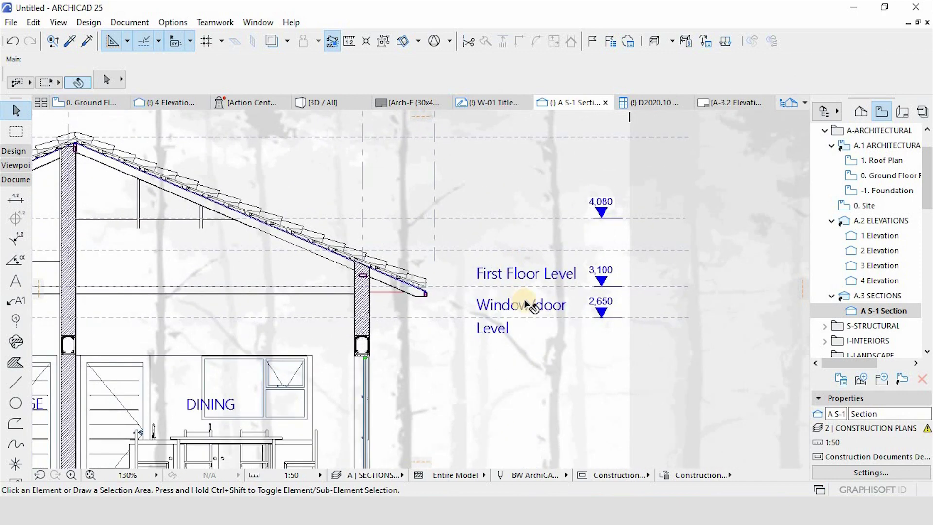
{"action": "left_click", "coordinate": [448, 323]}
{"action": "key", "text": "ctrl+d"}
{"action": "left_click", "coordinate": [447, 318]}
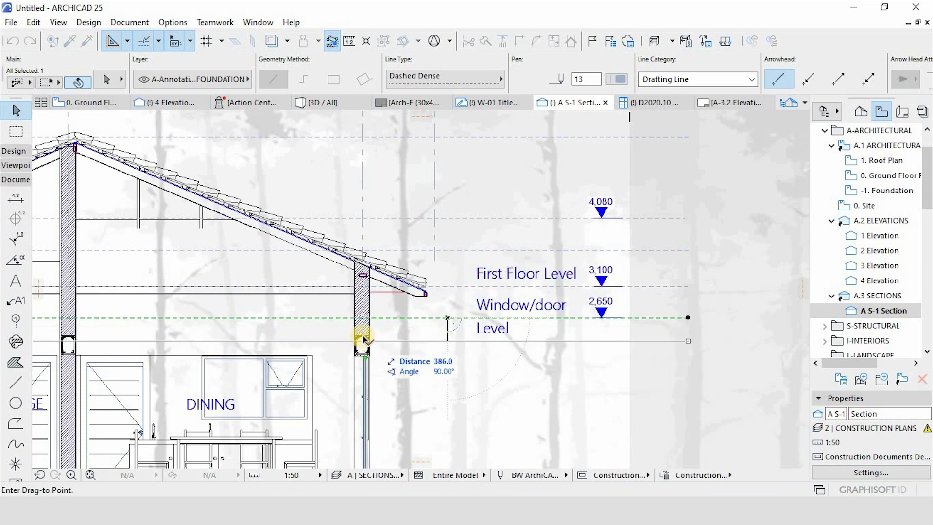
{"action": "left_click", "coordinate": [364, 355]}
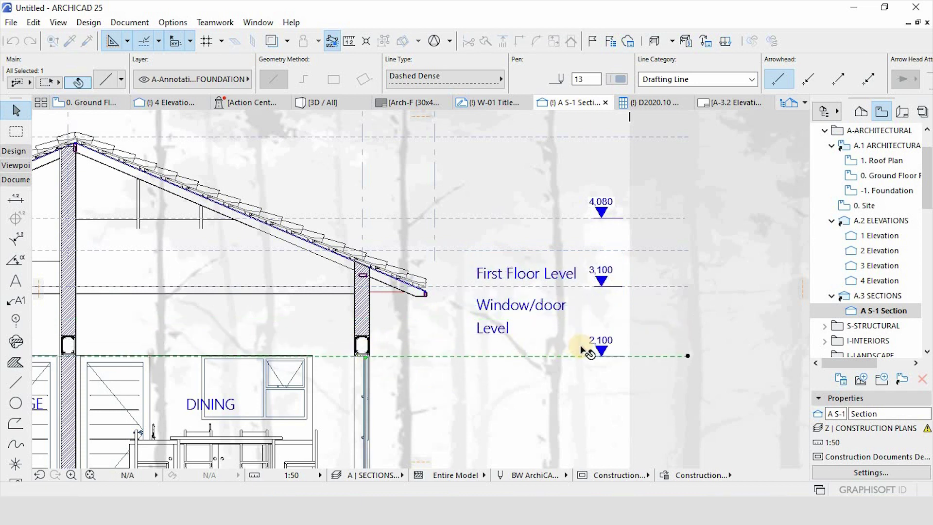
Move the Window/door Level text straight down to sit beside the 2,100 level marker.
{"action": "left_click", "coordinate": [515, 308]}
{"action": "key", "text": "ctrl+d"}
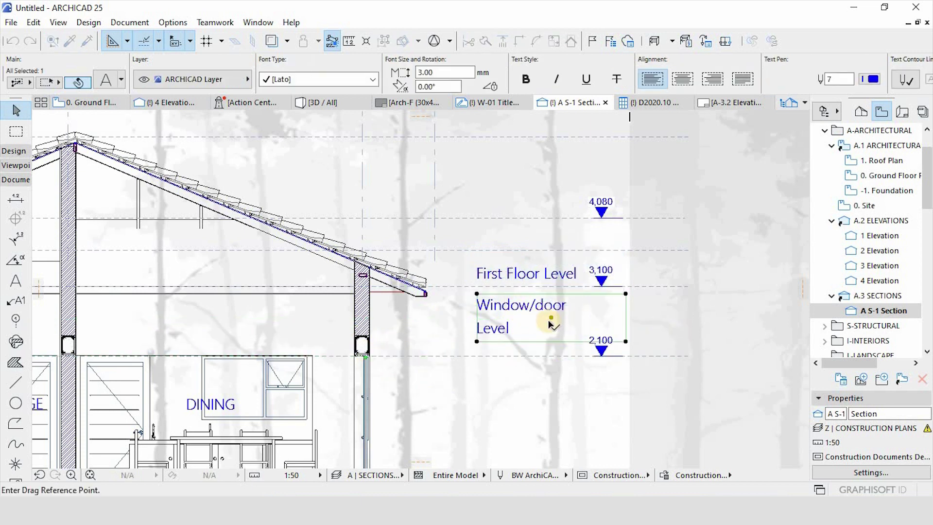
{"action": "left_click", "coordinate": [551, 318]}
{"action": "left_click", "coordinate": [551, 355]}
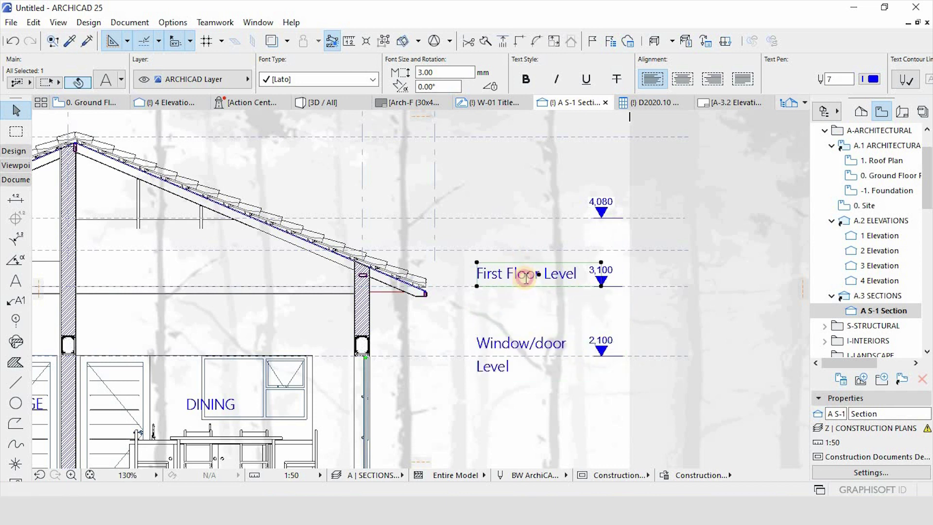
Change the First Floor Level text beside the 3,100 marker to read Roof Level.
{"action": "double_click", "coordinate": [539, 276]}
{"action": "left_click_drag", "start_coordinate": [542, 276], "coordinate": [447, 270]}
{"action": "left_click_drag", "start_coordinate": [545, 274], "coordinate": [434, 256]}
{"action": "type", "text": "rR"}
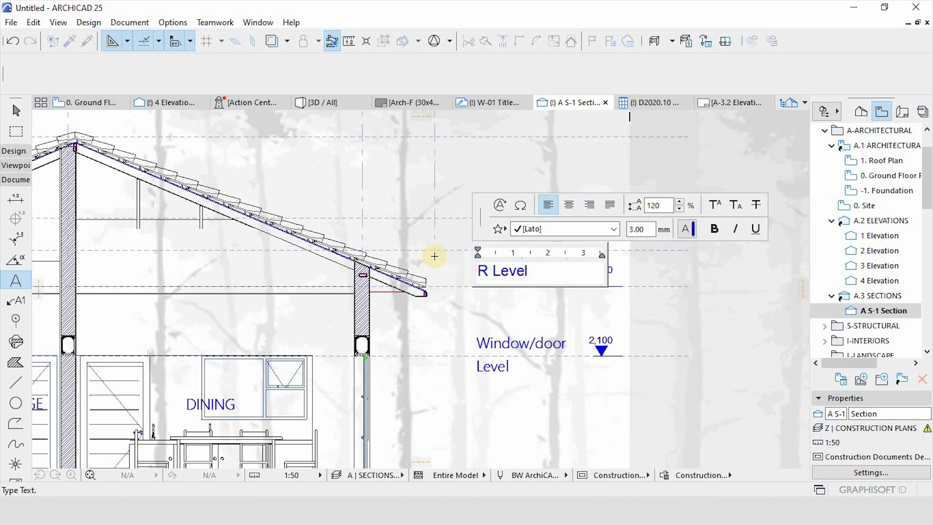
{"action": "left_click", "coordinate": [500, 317]}
Remove the unlabelled 4,080 level line and its marker above Roof Level.
{"action": "scroll", "coordinate": [527, 310], "scroll_direction": "down", "scroll_amount": 5}
{"action": "scroll", "coordinate": [514, 270], "scroll_direction": "up", "scroll_amount": 2}
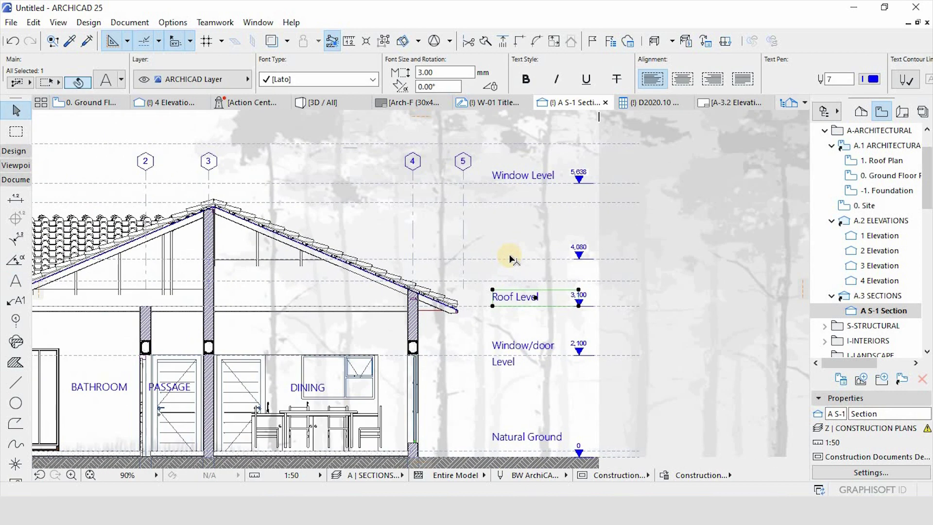
{"action": "left_click", "coordinate": [509, 258]}
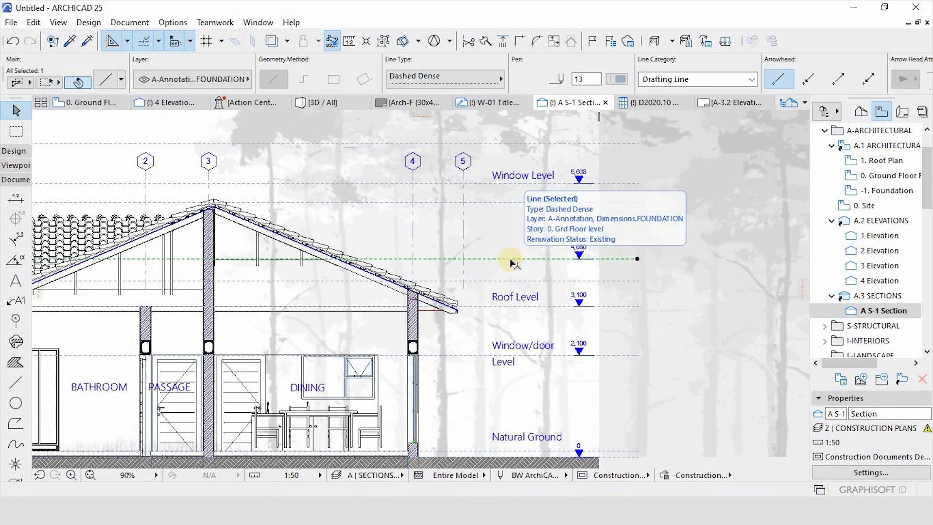
{"action": "key", "text": "ctrl+d"}
{"action": "left_click", "coordinate": [510, 258]}
{"action": "scroll", "coordinate": [511, 259], "scroll_direction": "down", "scroll_amount": 2}
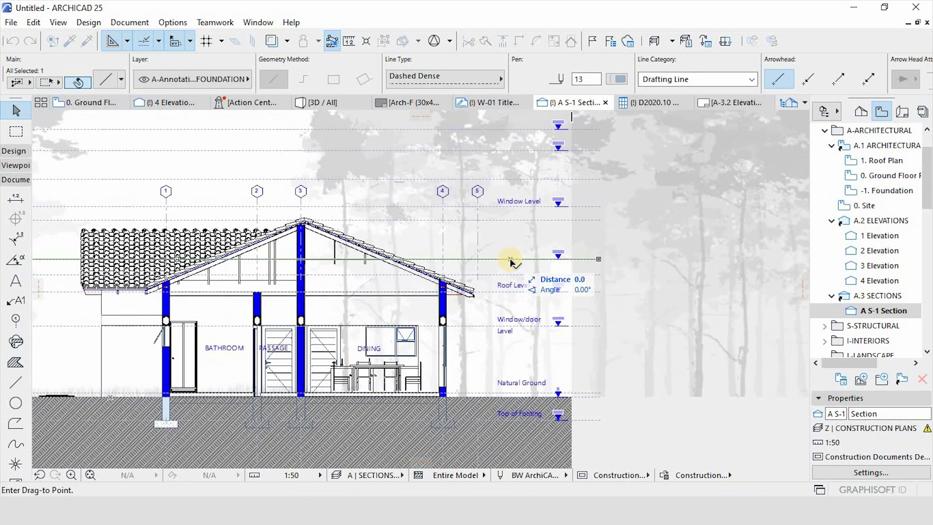
{"action": "key", "text": "Escape"}
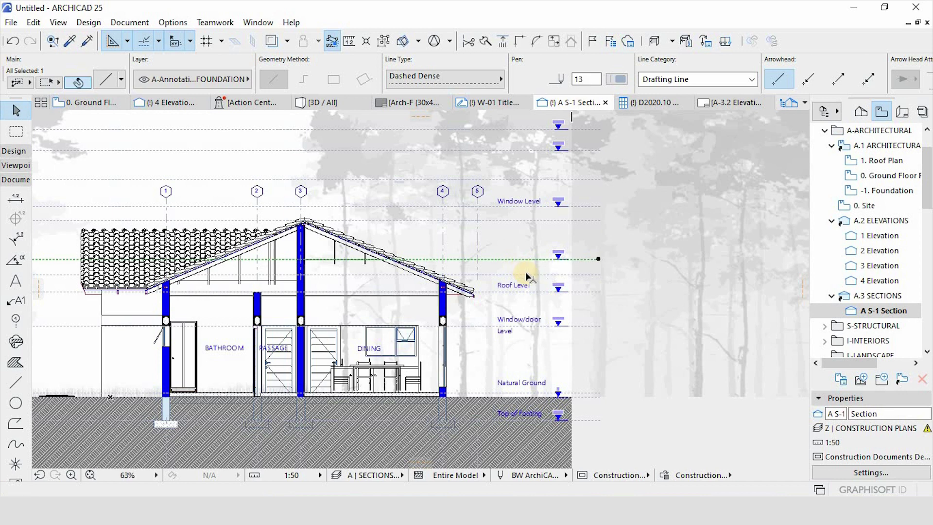
{"action": "key", "text": "Escape"}
Move the dashed level line near the ridge vertically so it aligns with the top of the roof apex.
{"action": "scroll", "coordinate": [521, 219], "scroll_direction": "up", "scroll_amount": 3}
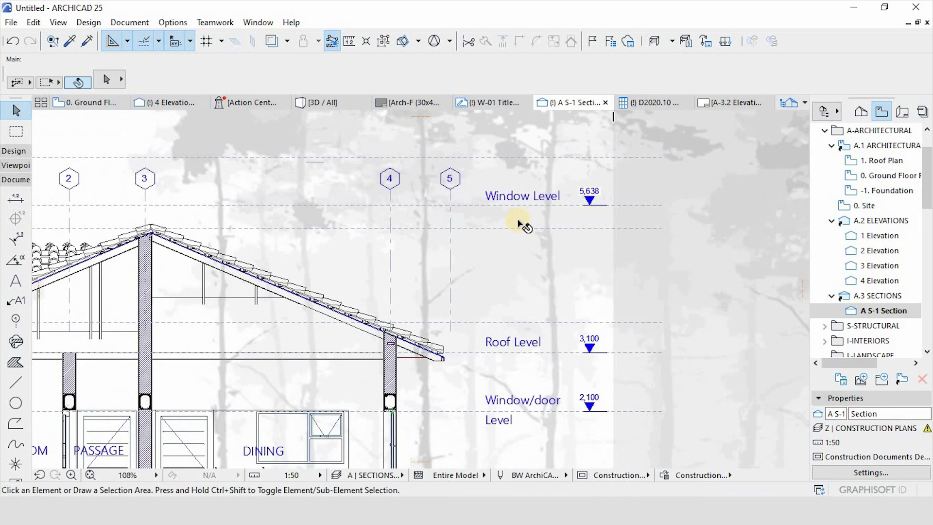
{"action": "left_click", "coordinate": [518, 228]}
{"action": "key", "text": "ctrl+d"}
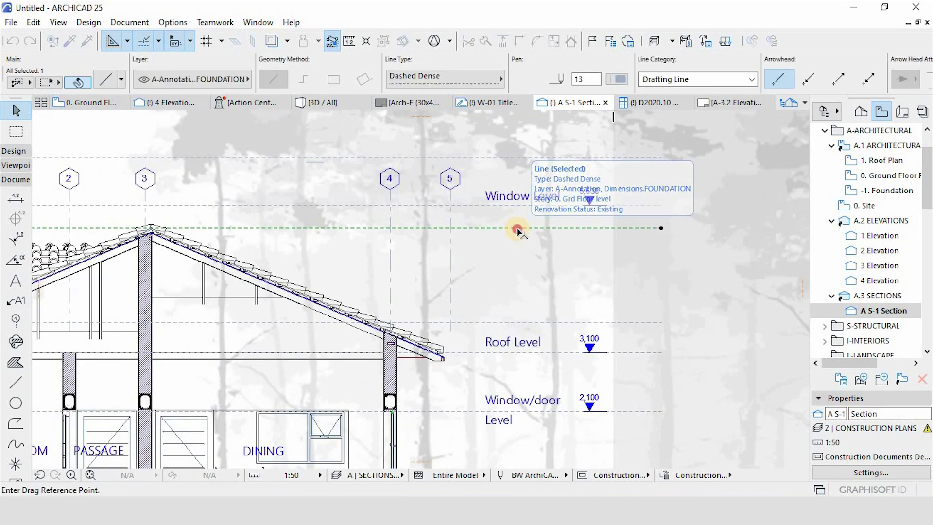
{"action": "left_click", "coordinate": [517, 228]}
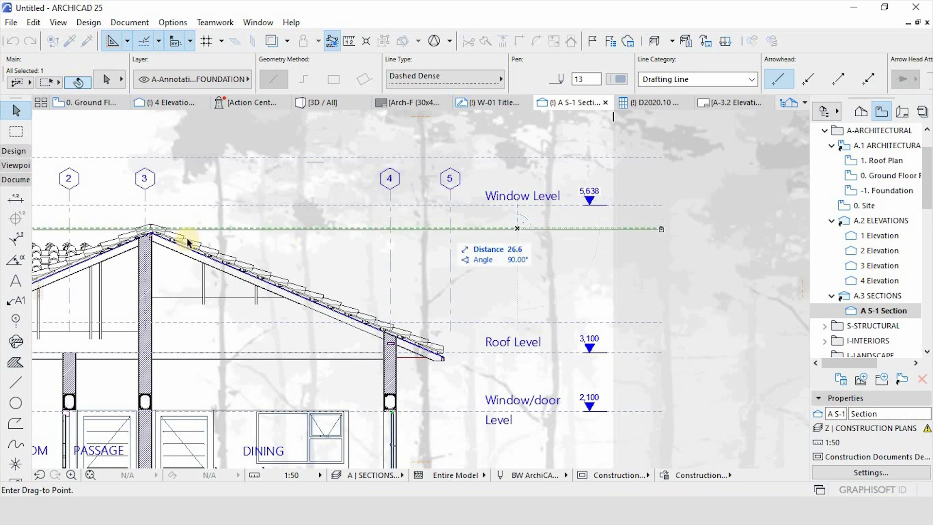
{"action": "left_click", "coordinate": [150, 224]}
Delete the Window Level text and lower its level marker onto the roof apex line at 5,310.
{"action": "left_click", "coordinate": [518, 202]}
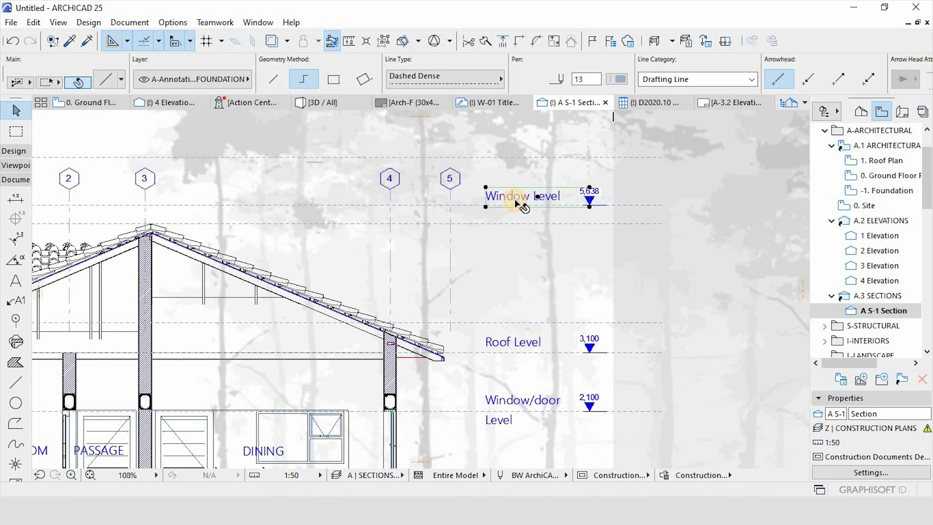
{"action": "key", "text": "Delete"}
{"action": "left_click", "coordinate": [519, 204]}
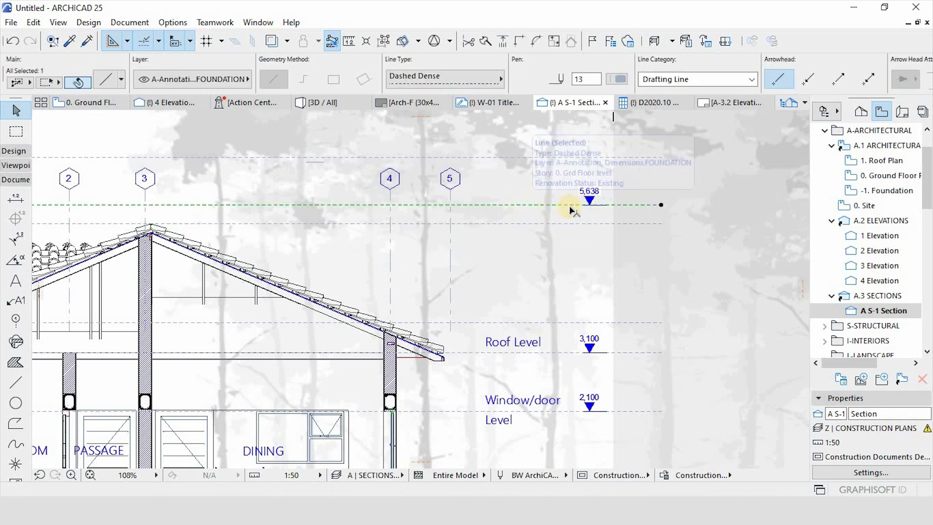
{"action": "left_click", "coordinate": [590, 204]}
{"action": "left_click", "coordinate": [589, 204]}
{"action": "left_click", "coordinate": [589, 203]}
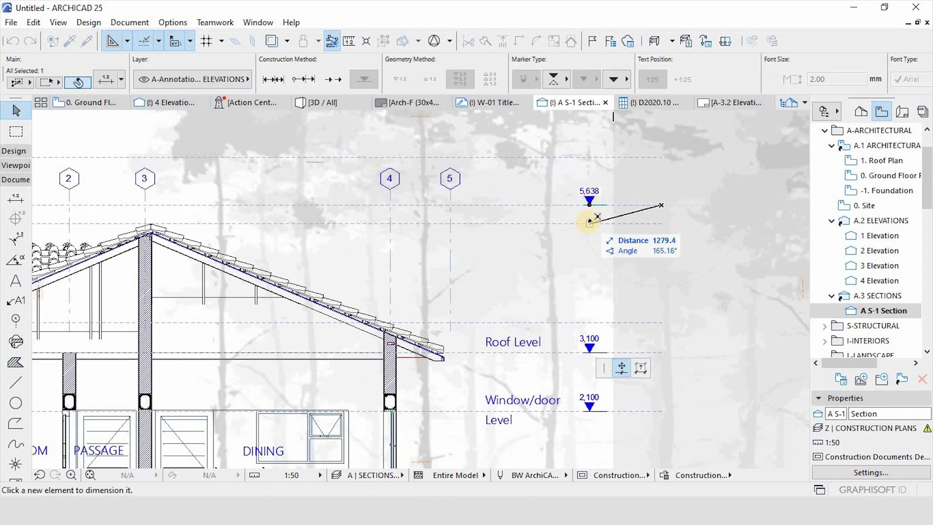
Delete the redundant dashed level lines and markers between the roof apex line and the uppermost Apex level line.
{"action": "left_click", "coordinate": [559, 205]}
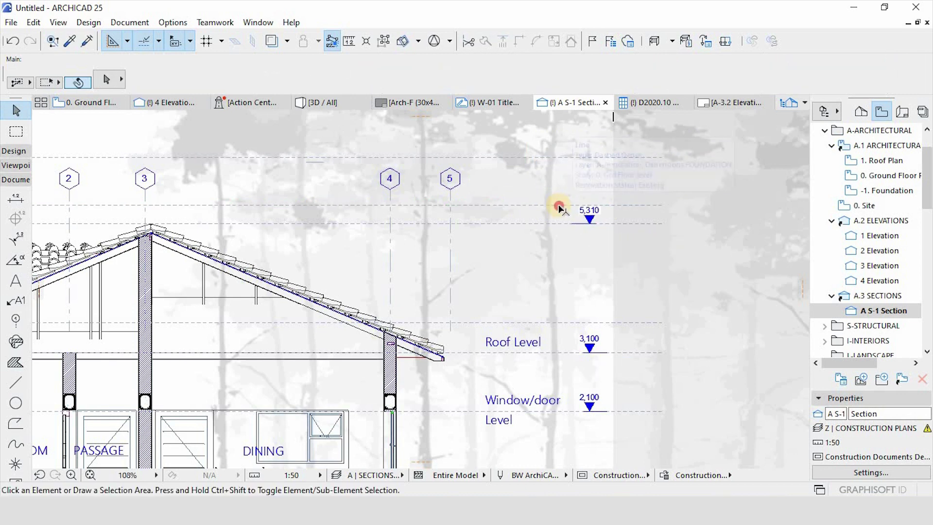
{"action": "key", "text": "Delete"}
{"action": "scroll", "coordinate": [589, 258], "scroll_direction": "down", "scroll_amount": 4}
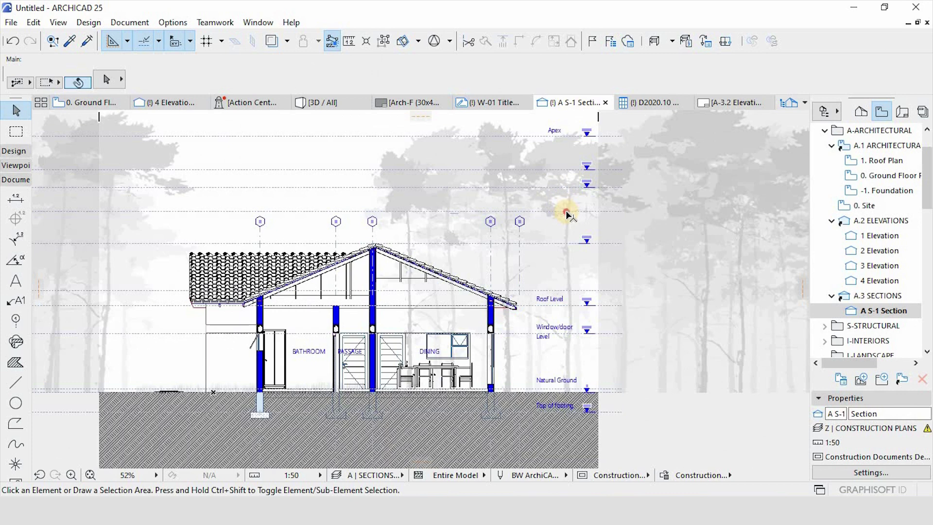
{"action": "left_click", "coordinate": [562, 211]}
{"action": "key", "text": "Delete"}
{"action": "left_click", "coordinate": [547, 187]}
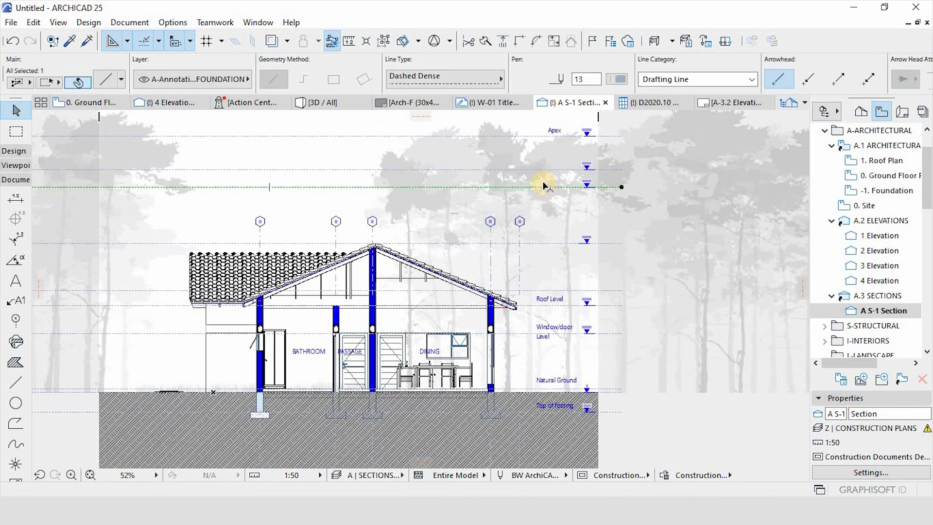
{"action": "key", "text": "Delete"}
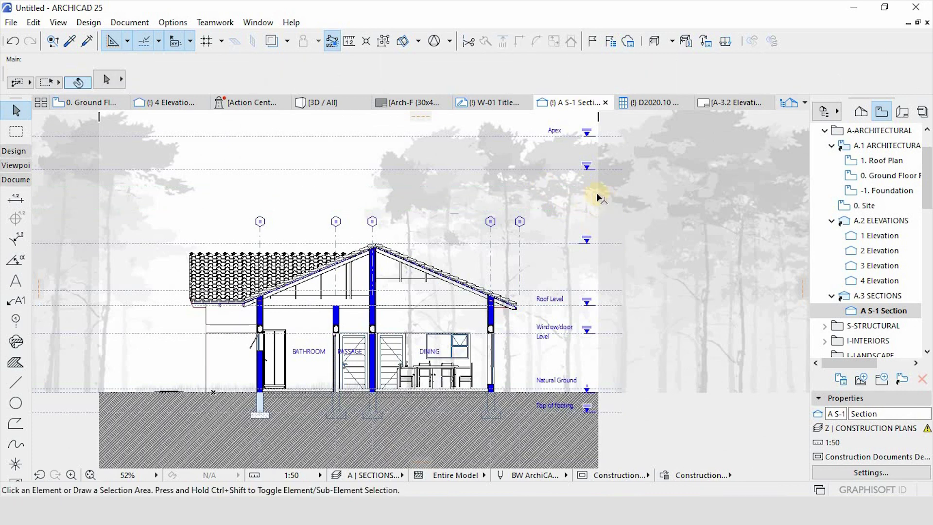
{"action": "left_click", "coordinate": [574, 170]}
{"action": "key", "text": "Delete"}
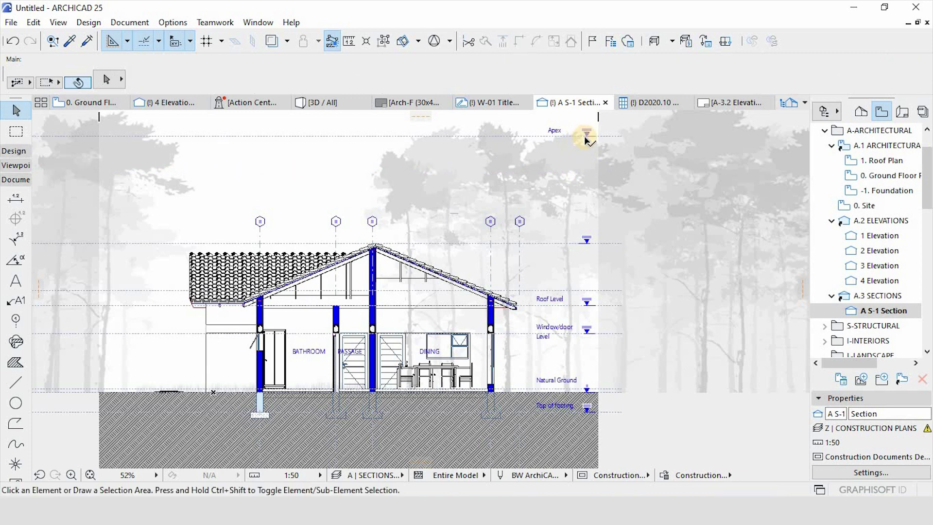
Delete the uppermost level line and its marker while keeping the Apex text.
{"action": "left_click", "coordinate": [576, 138]}
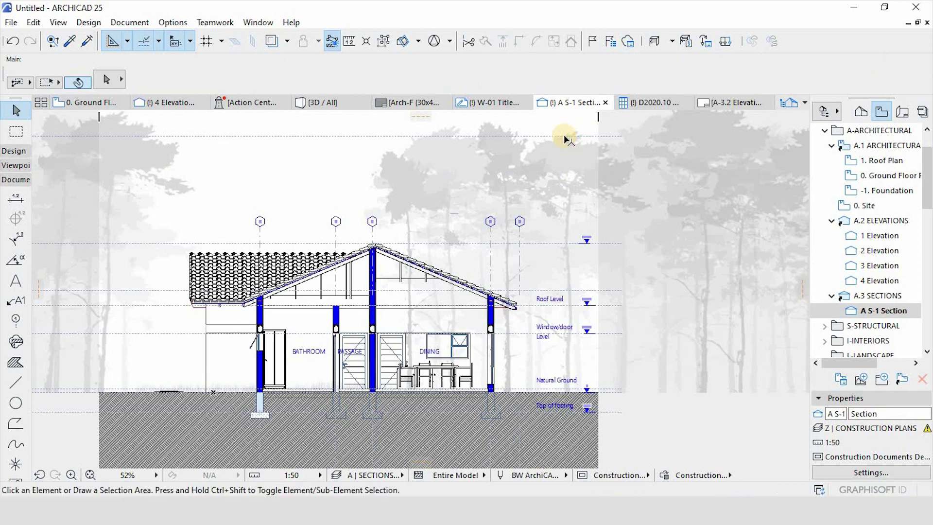
{"action": "key", "text": "ctrl+z"}
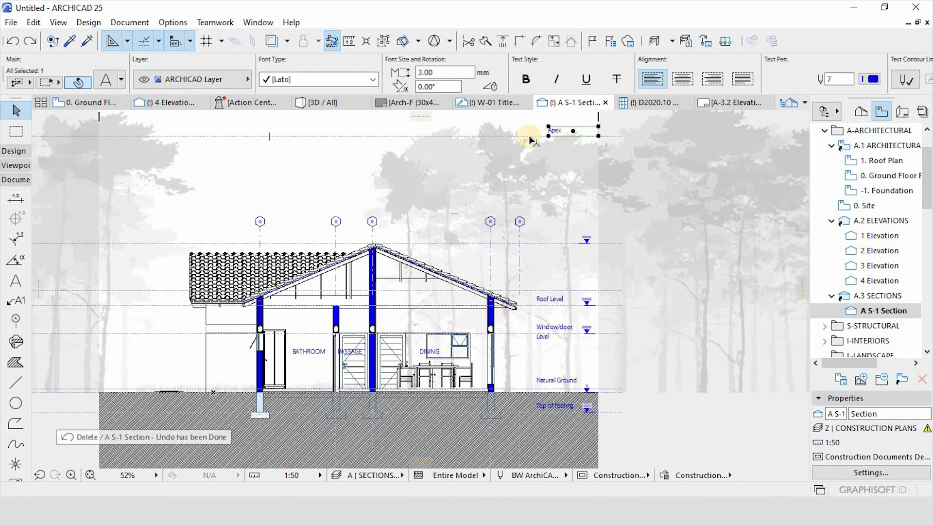
{"action": "left_click", "coordinate": [528, 136]}
{"action": "key", "text": "Delete"}
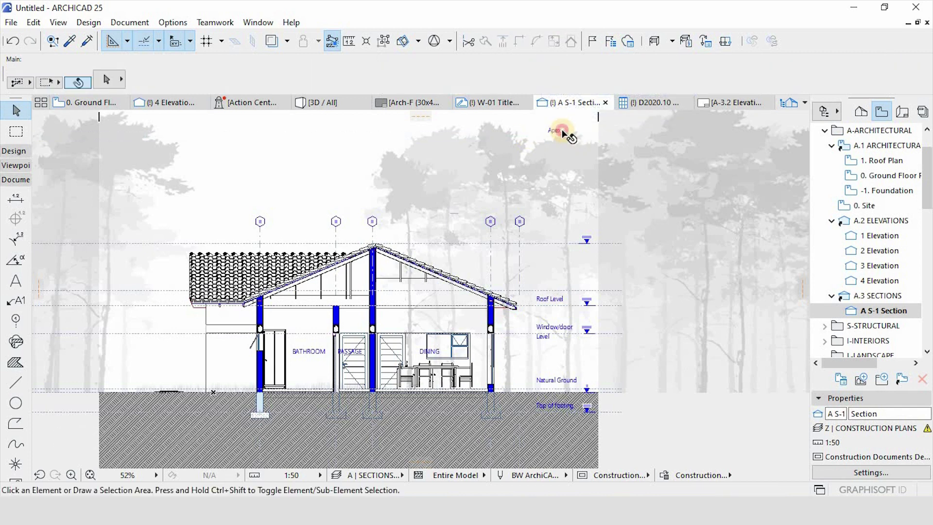
Move the Apex text straight down beside the roof apex level marker and clear the selection.
{"action": "left_click", "coordinate": [562, 131]}
{"action": "left_click", "coordinate": [563, 131]}
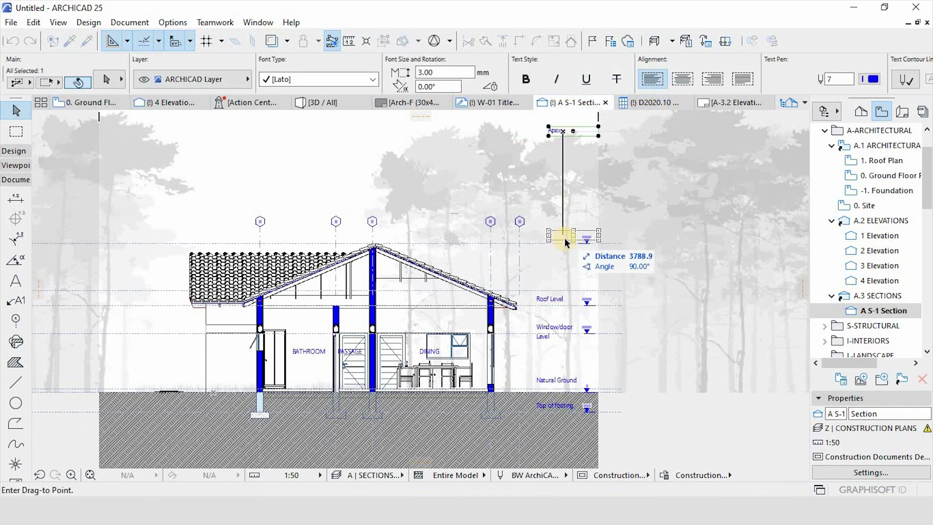
{"action": "left_click", "coordinate": [565, 239]}
{"action": "left_click", "coordinate": [696, 432]}
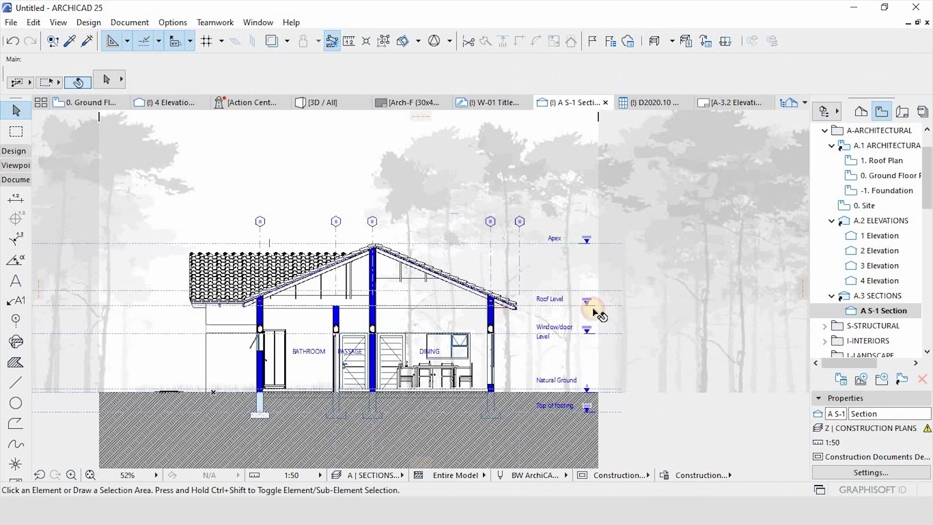
Bring the foundation walls and footings below the house to the front of the display order and clear the selection.
{"action": "scroll", "coordinate": [439, 358], "scroll_direction": "down", "scroll_amount": 1}
{"action": "middle_click_drag", "start_coordinate": [353, 399], "coordinate": [496, 275]}
{"action": "scroll", "coordinate": [495, 275], "scroll_direction": "up", "scroll_amount": 2}
{"action": "scroll", "coordinate": [493, 273], "scroll_direction": "up", "scroll_amount": 6}
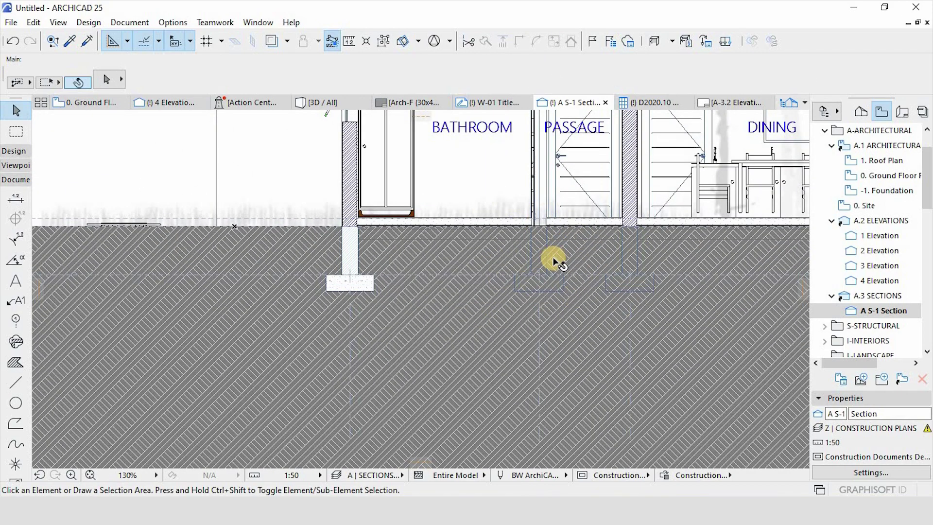
{"action": "scroll", "coordinate": [537, 262], "scroll_direction": "up", "scroll_amount": 5}
{"action": "left_click", "coordinate": [537, 260]}
{"action": "scroll", "coordinate": [538, 261], "scroll_direction": "down", "scroll_amount": 5}
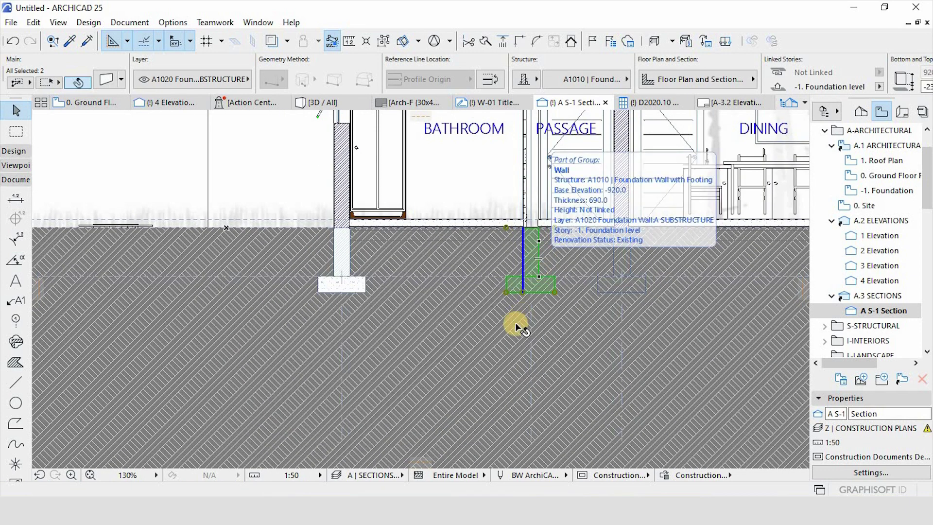
{"action": "left_click", "coordinate": [631, 269], "text": "shift"}
{"action": "scroll", "coordinate": [207, 266], "scroll_direction": "down", "scroll_amount": 3}
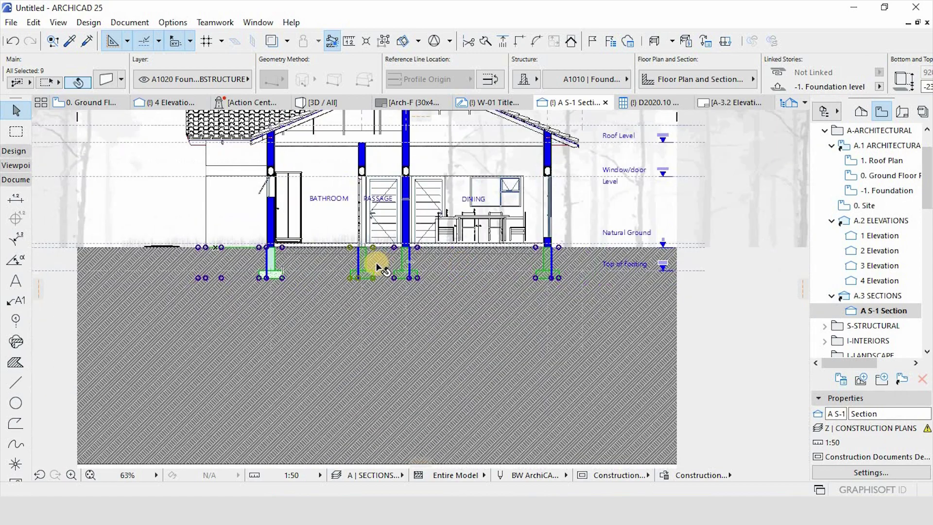
{"action": "scroll", "coordinate": [377, 265], "scroll_direction": "up", "scroll_amount": 6}
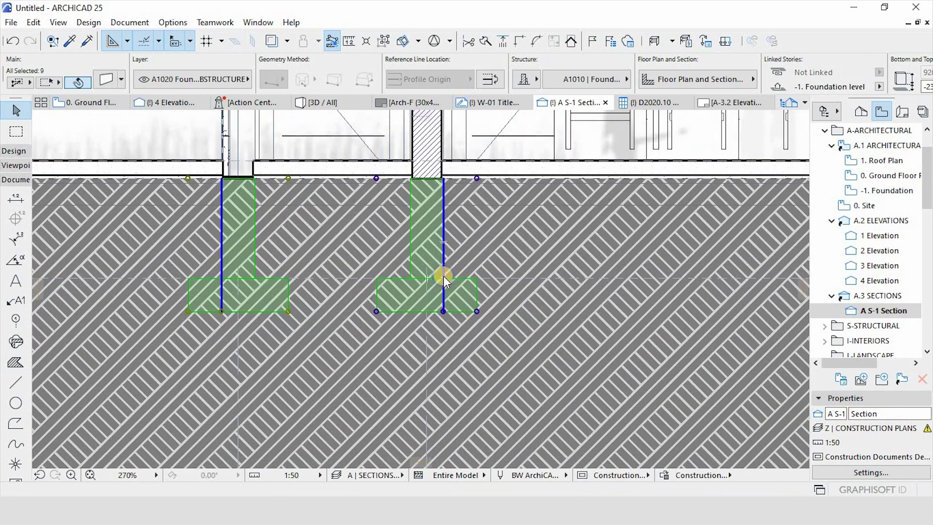
{"action": "right_click", "coordinate": [444, 275]}
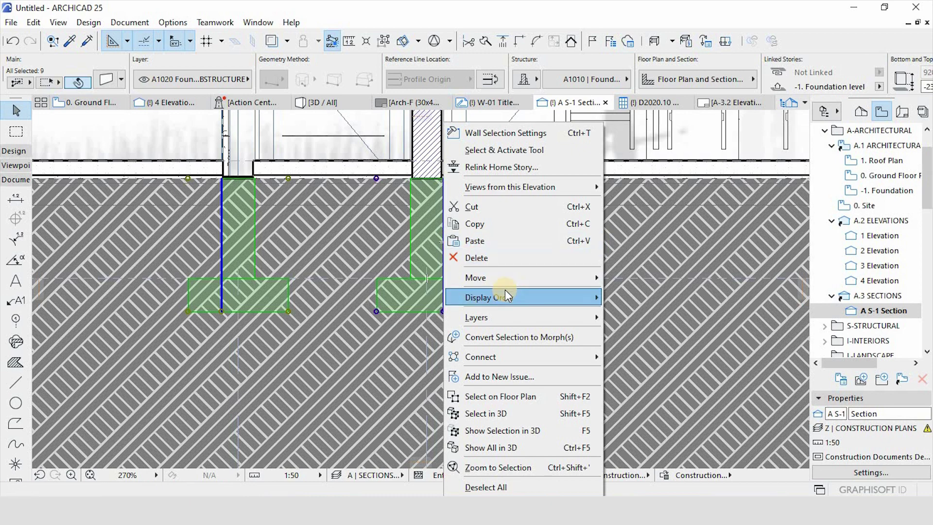
{"action": "mouse_move", "coordinate": [506, 291]}
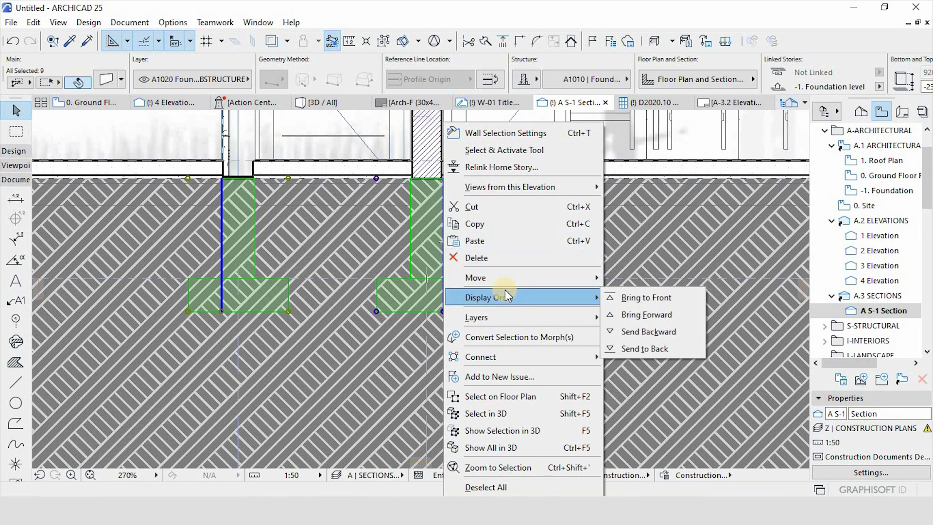
{"action": "left_click", "coordinate": [625, 297]}
{"action": "scroll", "coordinate": [452, 250], "scroll_direction": "down", "scroll_amount": 5}
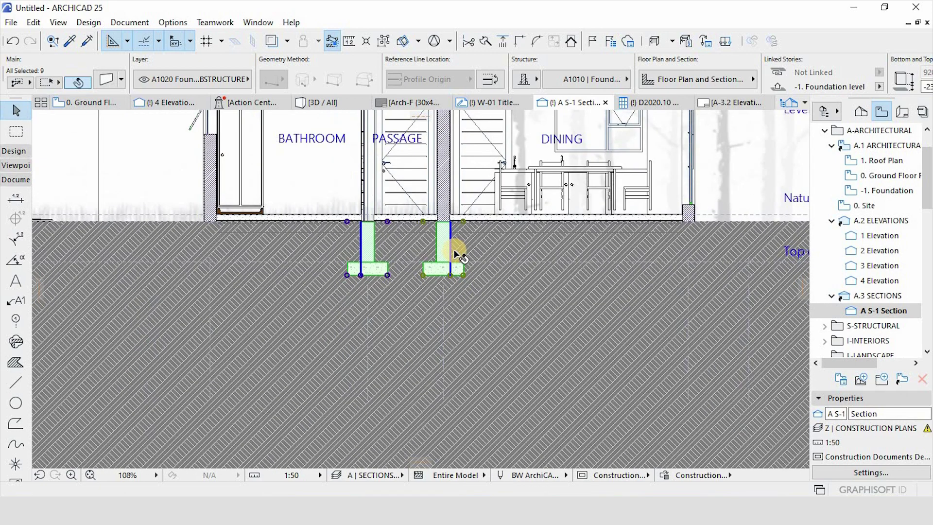
{"action": "key", "text": "Escape"}
Start a Solid Element Operation with the 100mm thck slab between the foundation walls as the operator.
{"action": "scroll", "coordinate": [291, 214], "scroll_direction": "up", "scroll_amount": 5}
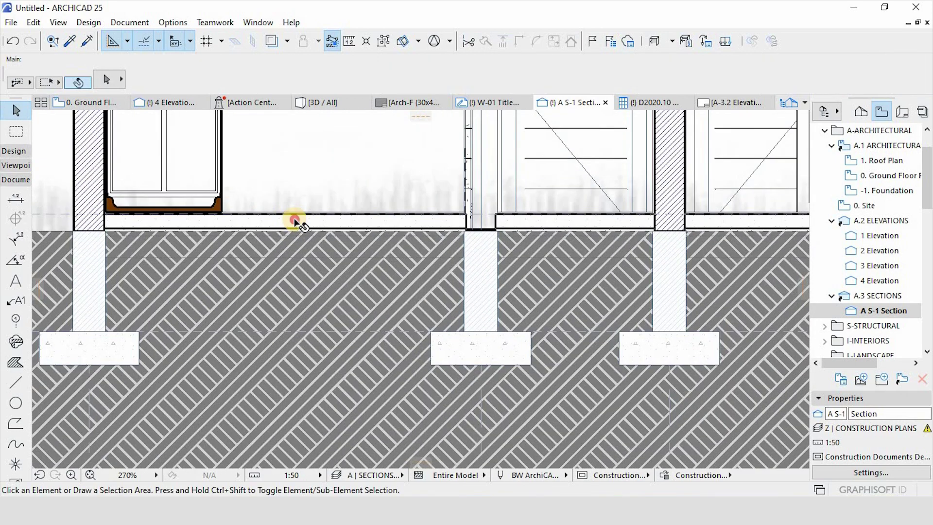
{"action": "left_click", "coordinate": [292, 215]}
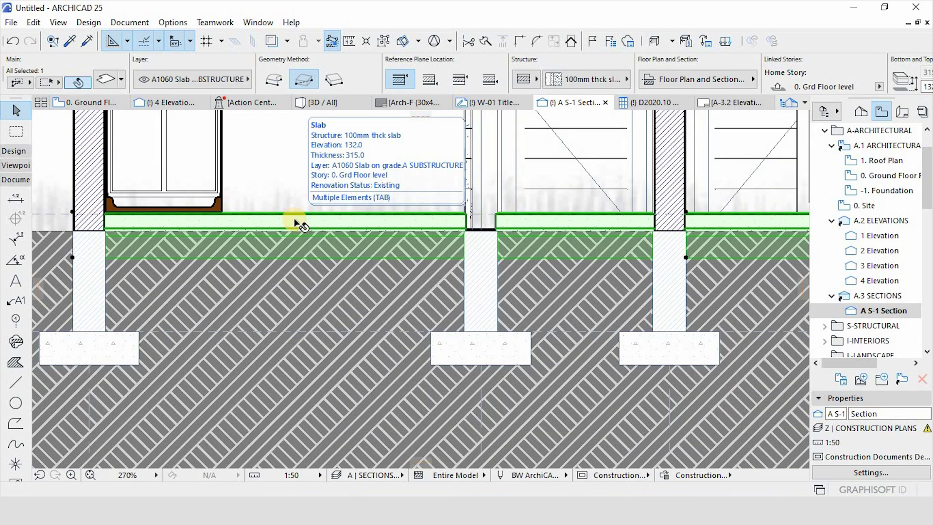
{"action": "right_click", "coordinate": [295, 220]}
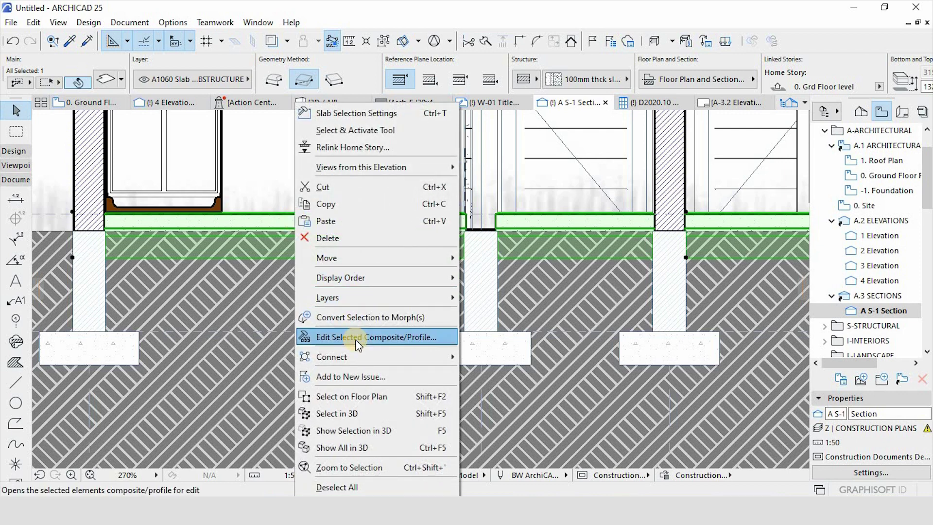
{"action": "mouse_move", "coordinate": [358, 355]}
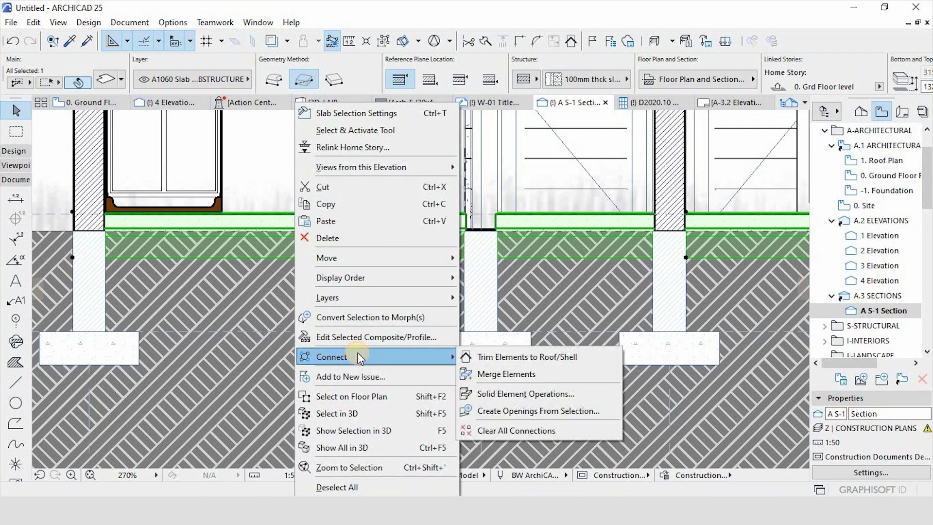
{"action": "left_click", "coordinate": [520, 394]}
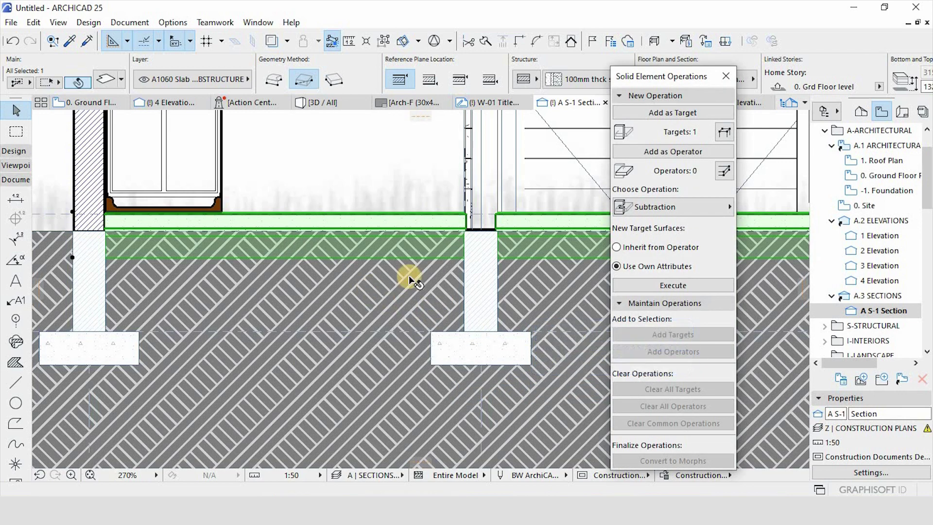
{"action": "left_click", "coordinate": [673, 154]}
Add the earth mesh as the target, execute the Subtraction of the slab from it, and clear the selection.
{"action": "left_click", "coordinate": [349, 301]}
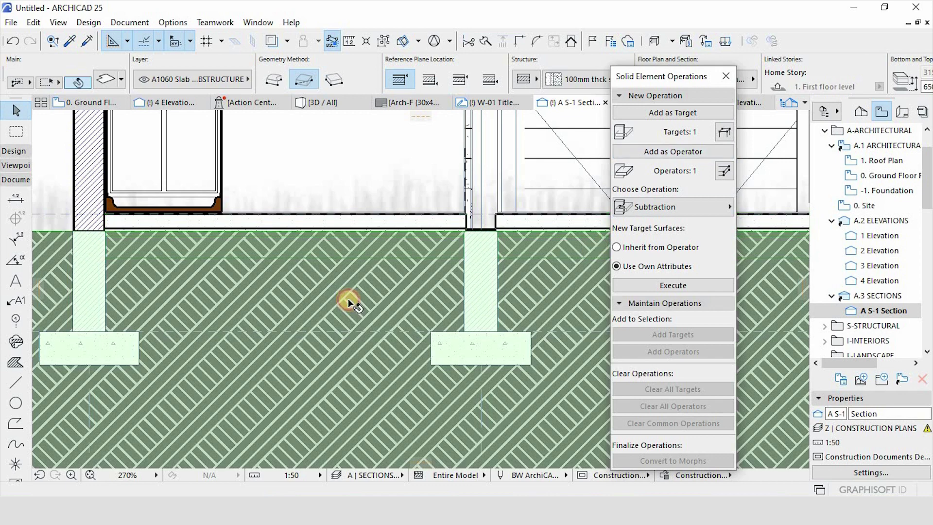
{"action": "left_click", "coordinate": [669, 113]}
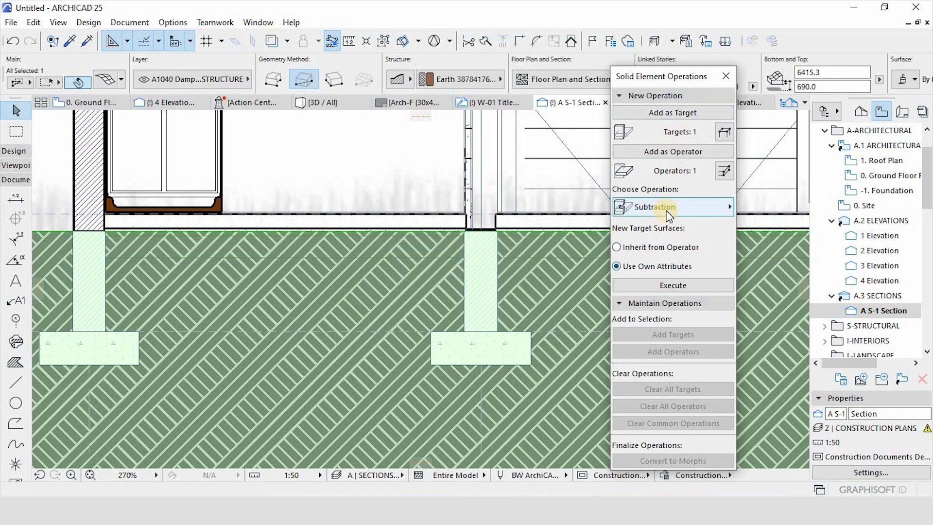
{"action": "left_click", "coordinate": [672, 290]}
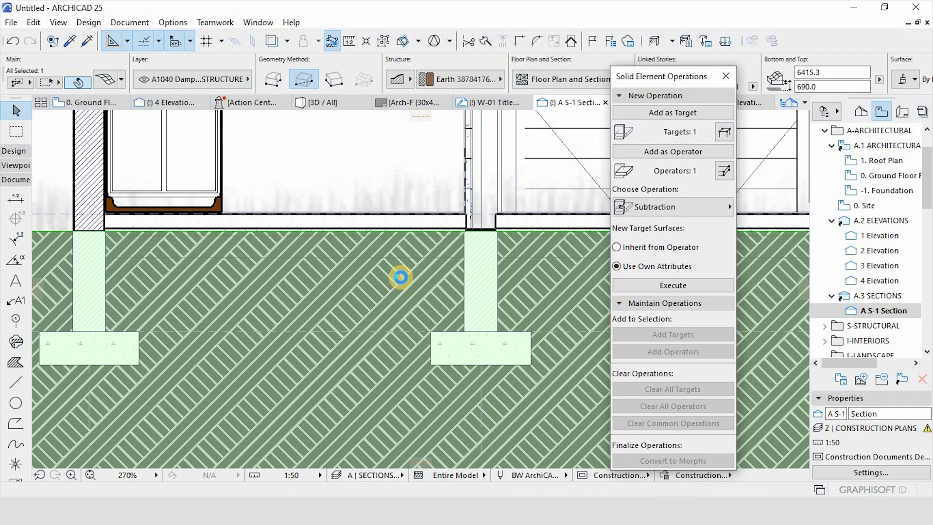
{"action": "right_click", "coordinate": [400, 277]}
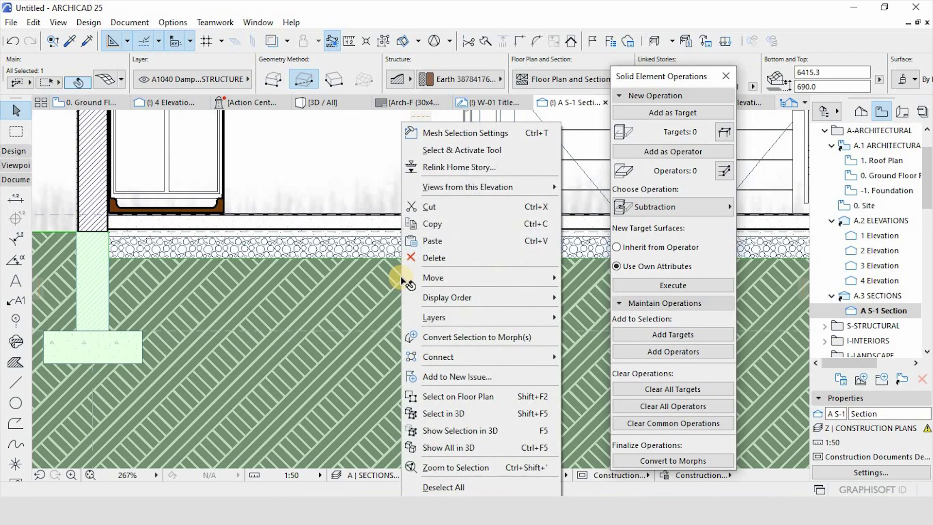
{"action": "left_click", "coordinate": [286, 280]}
{"action": "scroll", "coordinate": [285, 277], "scroll_direction": "down", "scroll_amount": 5}
{"action": "key", "text": "Escape"}
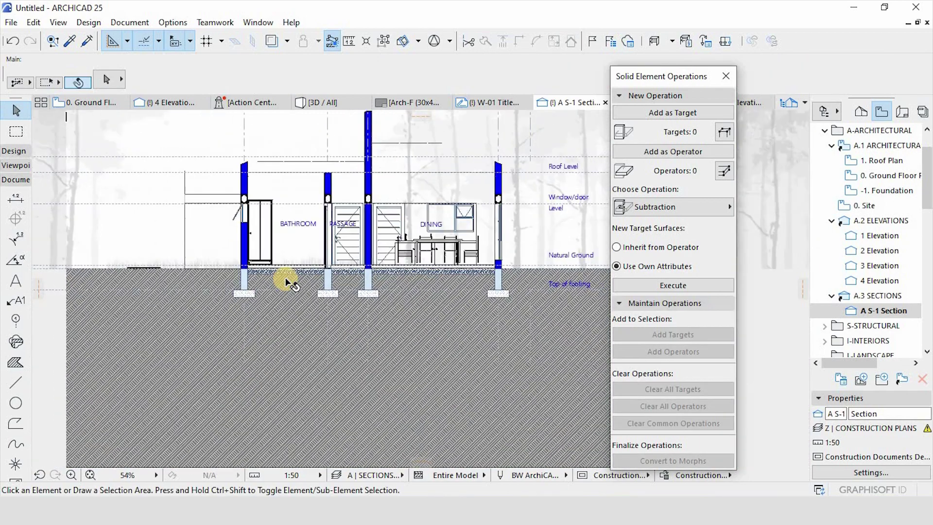
Draw a rectangular detail boundary about 1,450 mm wide around the eaves by the dining room's outer wall and place its marker above the roof slope.
{"action": "scroll", "coordinate": [329, 162], "scroll_direction": "up", "scroll_amount": 2}
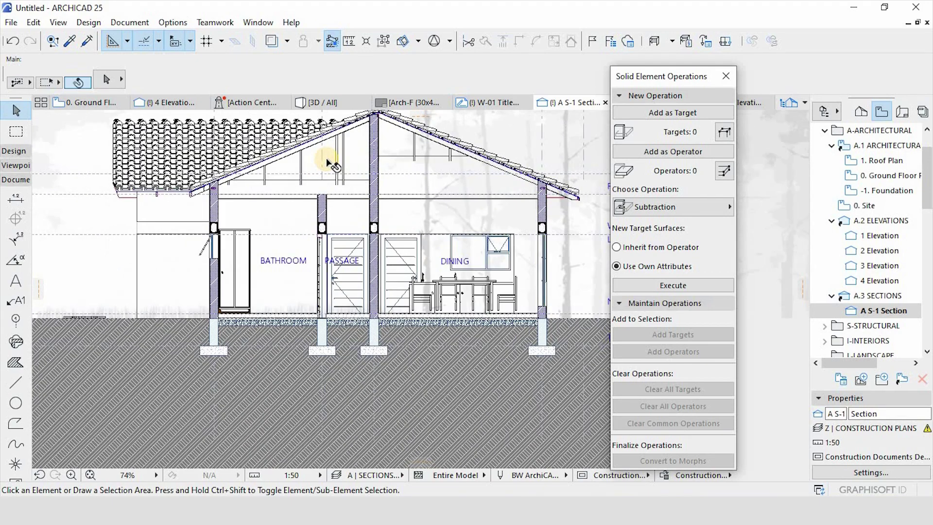
{"action": "scroll", "coordinate": [332, 164], "scroll_direction": "down", "scroll_amount": 1}
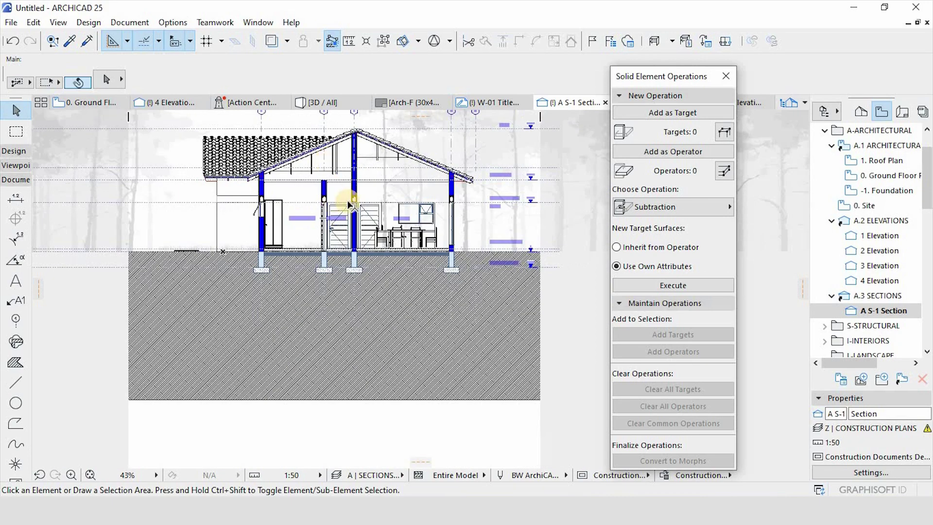
{"action": "scroll", "coordinate": [434, 197], "scroll_direction": "up", "scroll_amount": 4}
{"action": "scroll", "coordinate": [431, 204], "scroll_direction": "down", "scroll_amount": 6}
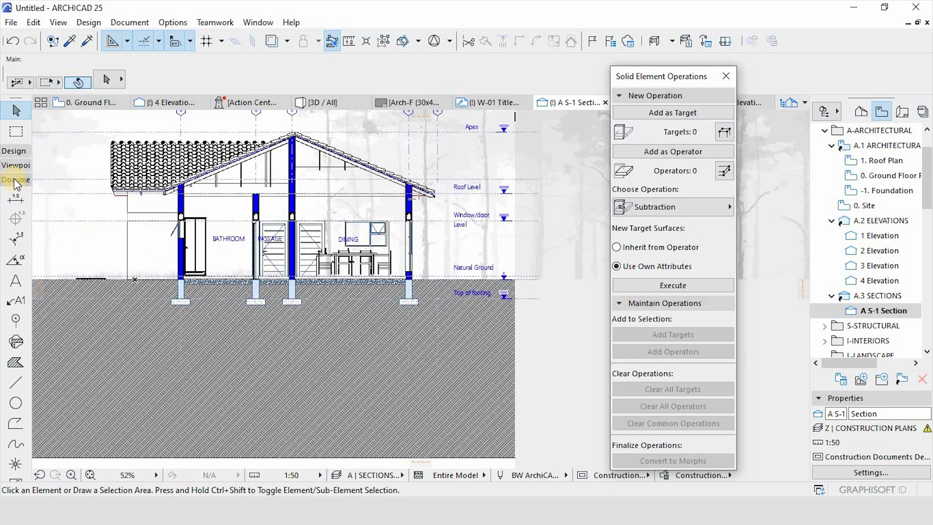
{"action": "left_click", "coordinate": [15, 181]}
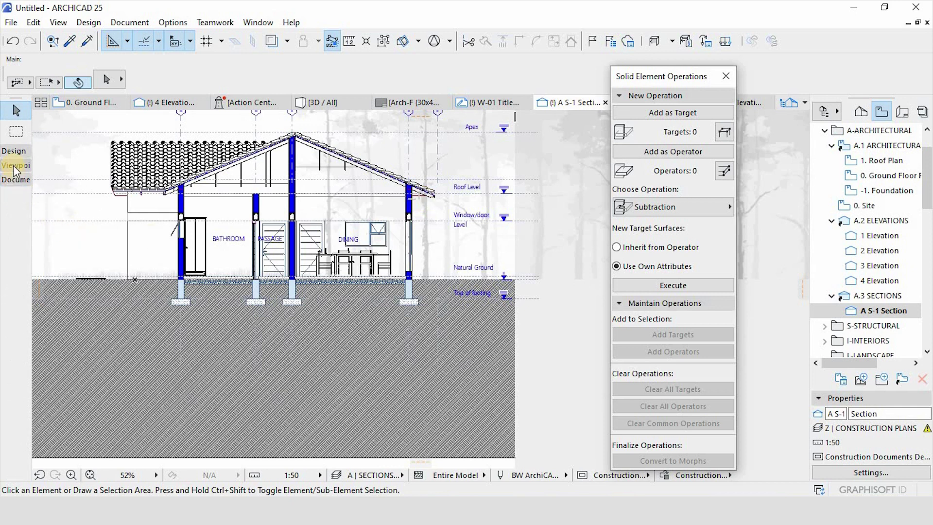
{"action": "left_click", "coordinate": [15, 166]}
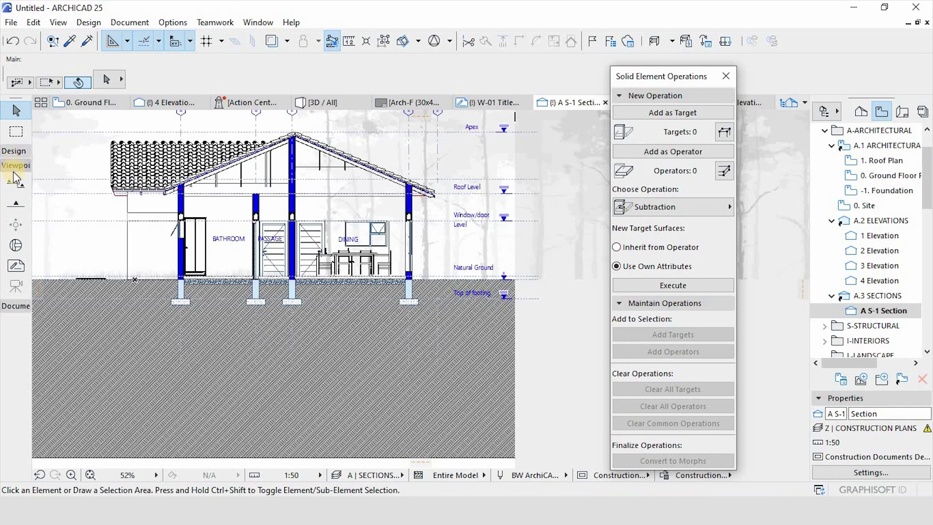
{"action": "left_click", "coordinate": [16, 245]}
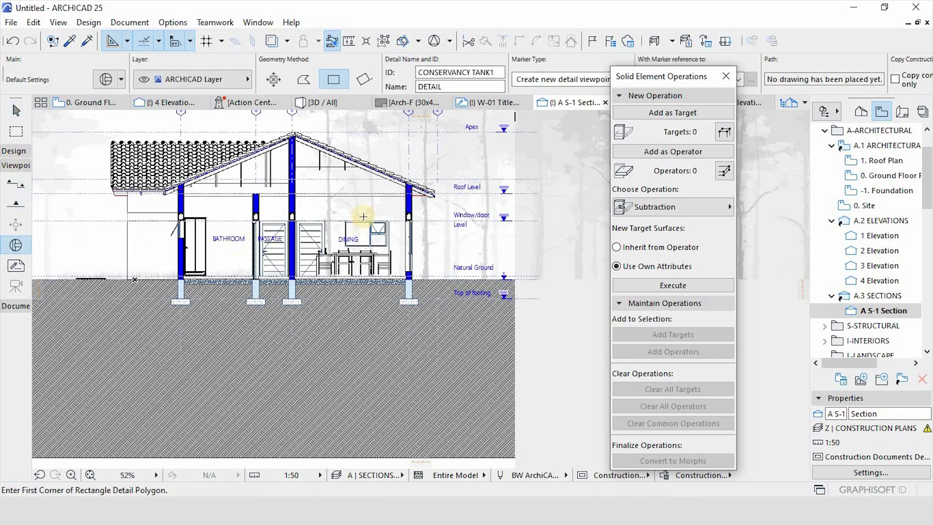
{"action": "scroll", "coordinate": [388, 169], "scroll_direction": "up", "scroll_amount": 4}
{"action": "left_click", "coordinate": [379, 160]}
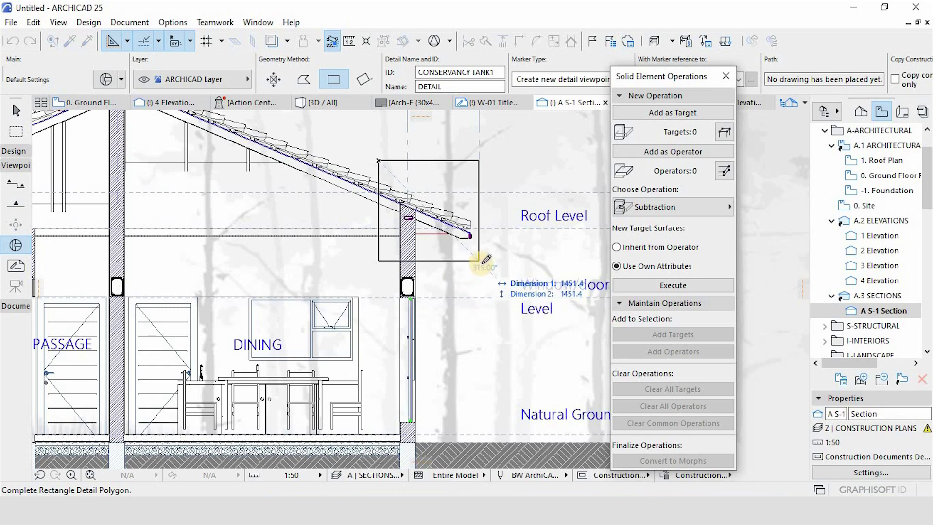
{"action": "left_click", "coordinate": [479, 264]}
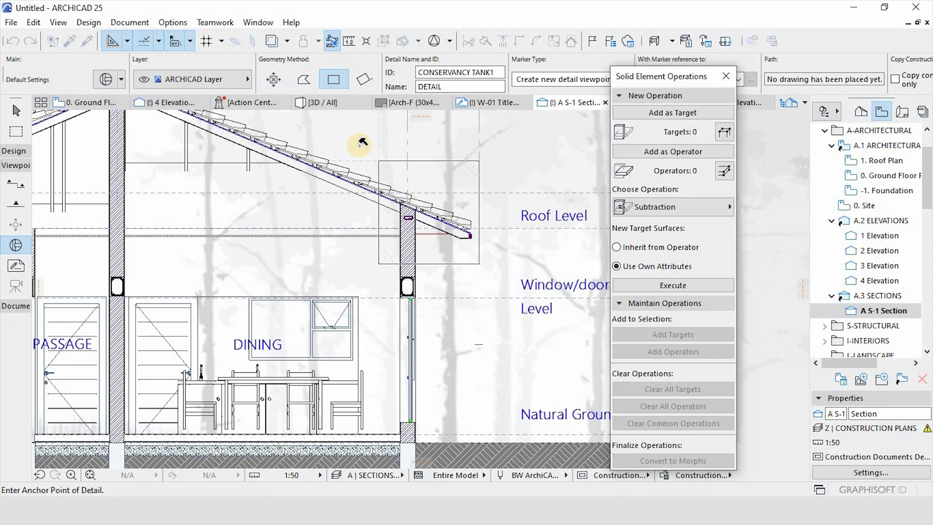
{"action": "left_click", "coordinate": [361, 143]}
Draw a rectangular detail boundary around the foundation and footing of the dining room's outer wall and place its marker diagonally below it.
{"action": "scroll", "coordinate": [386, 244], "scroll_direction": "down", "scroll_amount": 3}
{"action": "scroll", "coordinate": [358, 228], "scroll_direction": "up", "scroll_amount": 3}
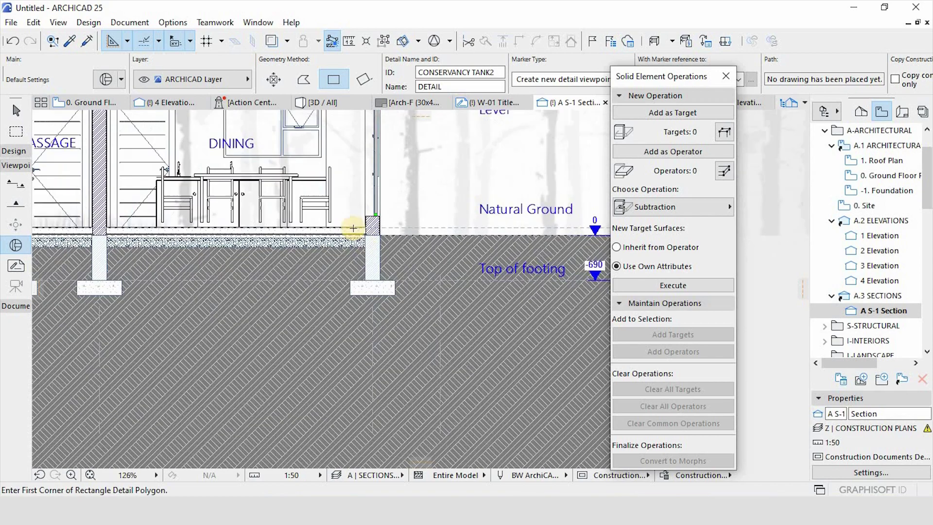
{"action": "scroll", "coordinate": [347, 212], "scroll_direction": "up", "scroll_amount": 2}
{"action": "left_click", "coordinate": [337, 198]}
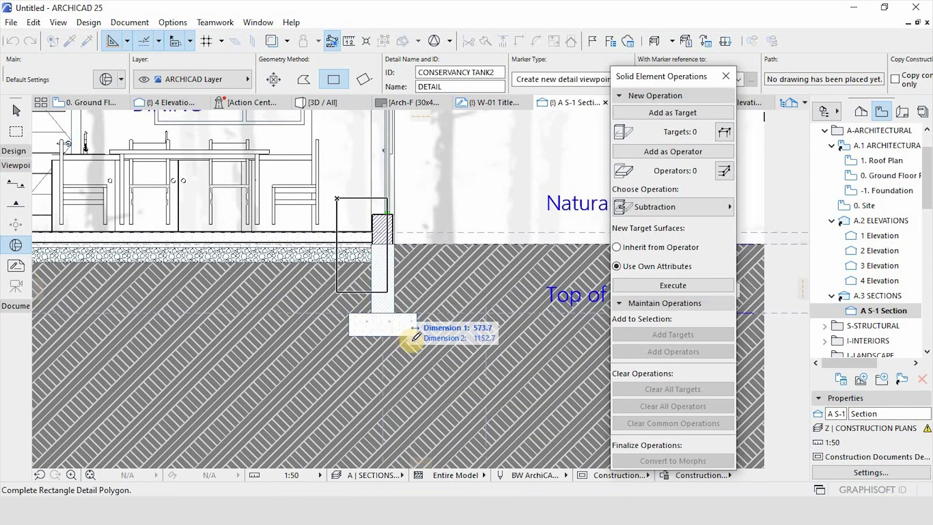
{"action": "left_click", "coordinate": [444, 359]}
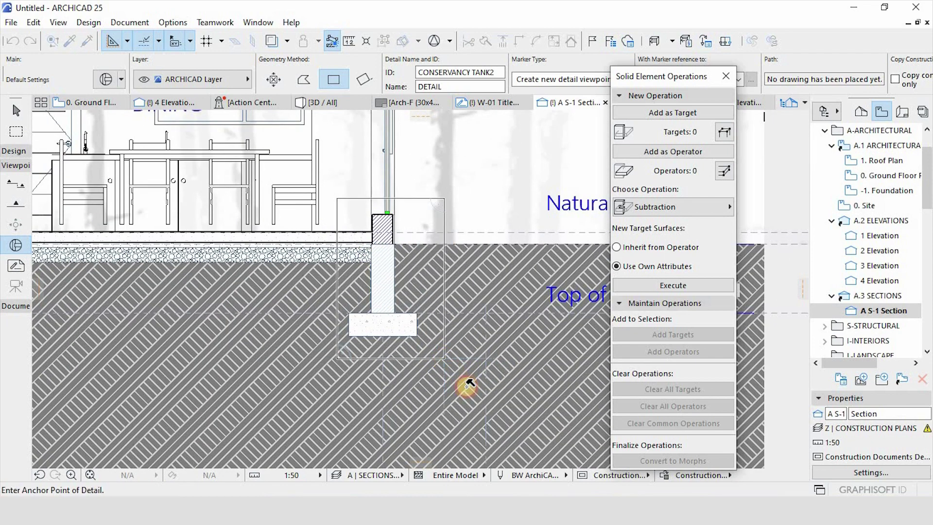
{"action": "left_click", "coordinate": [468, 384]}
Set the ID of the footing's detail marker to Footing Detail.
{"action": "scroll", "coordinate": [423, 325], "scroll_direction": "down", "scroll_amount": 3}
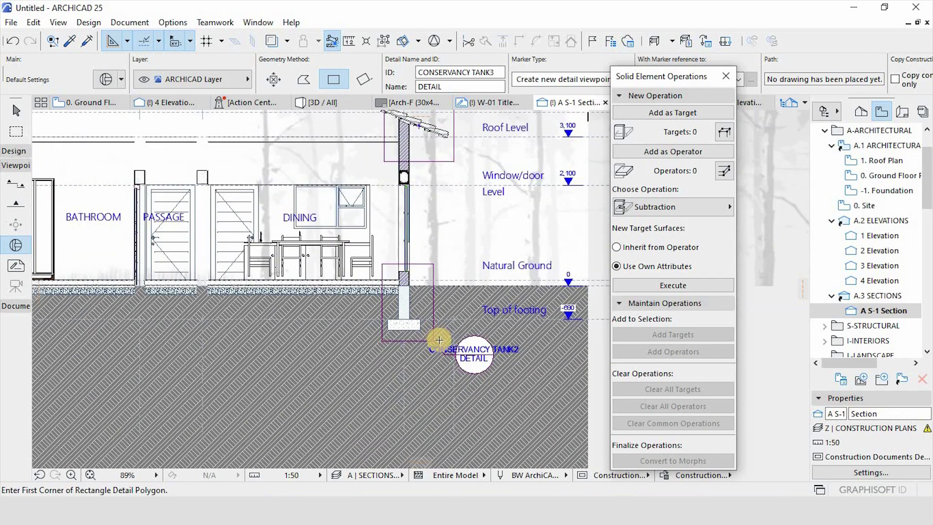
{"action": "key", "text": "Escape"}
{"action": "left_click", "coordinate": [432, 342]}
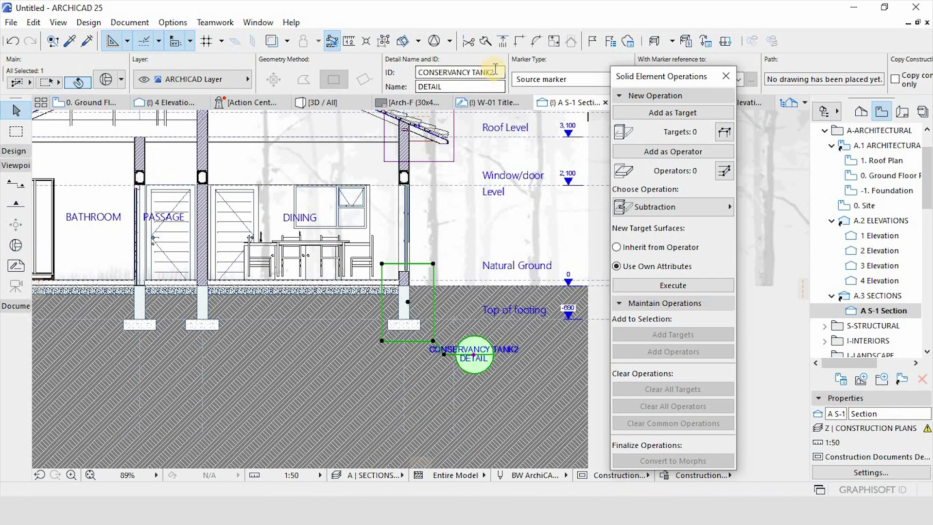
{"action": "key", "text": "ctrl+a"}
{"action": "type", "text": "F"}
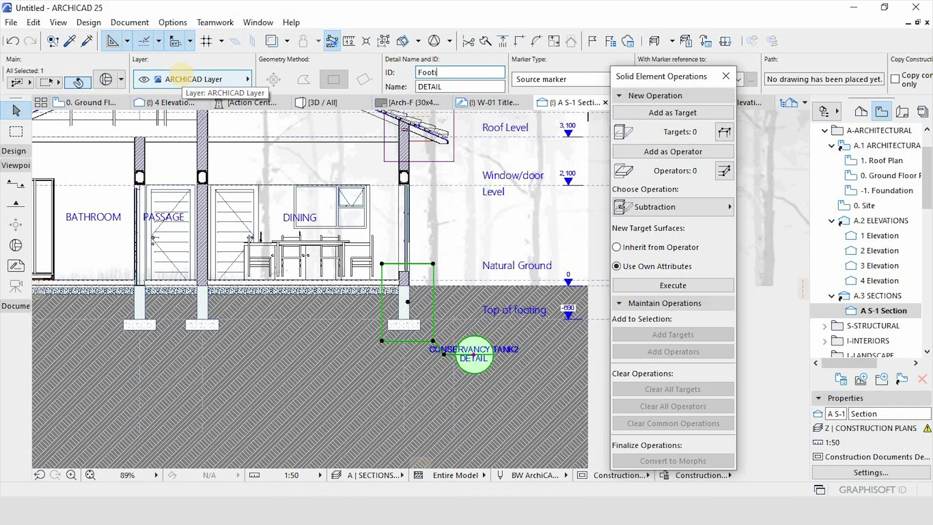
{"action": "type", "text": "ooting Detail"}
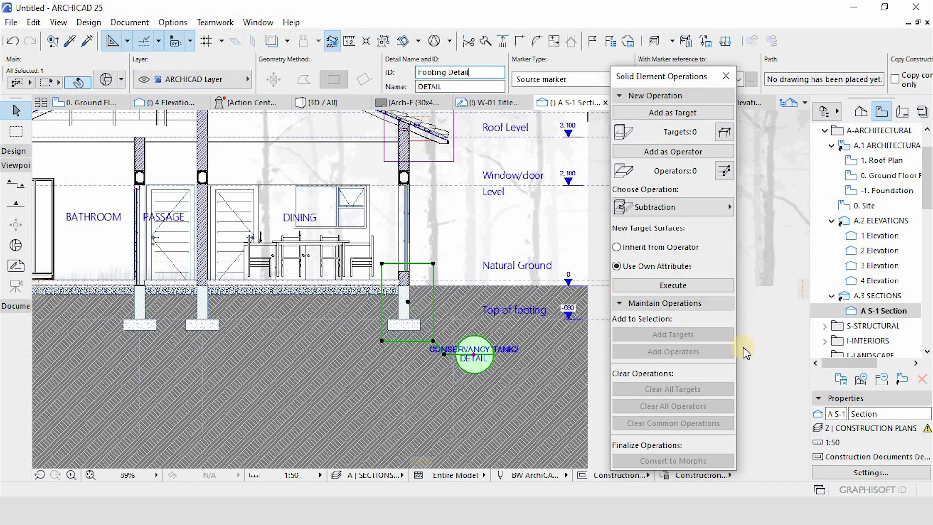
{"action": "left_click", "coordinate": [474, 68]}
{"action": "key", "text": "Return"}
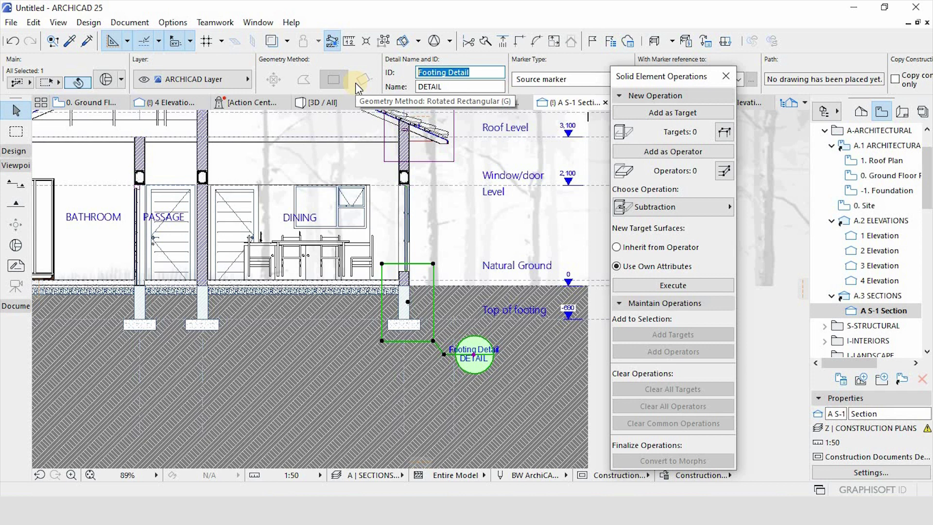
Set the ID of the footing's detail marker to F-01 and clear the selection.
{"action": "type", "text": "F-01"}
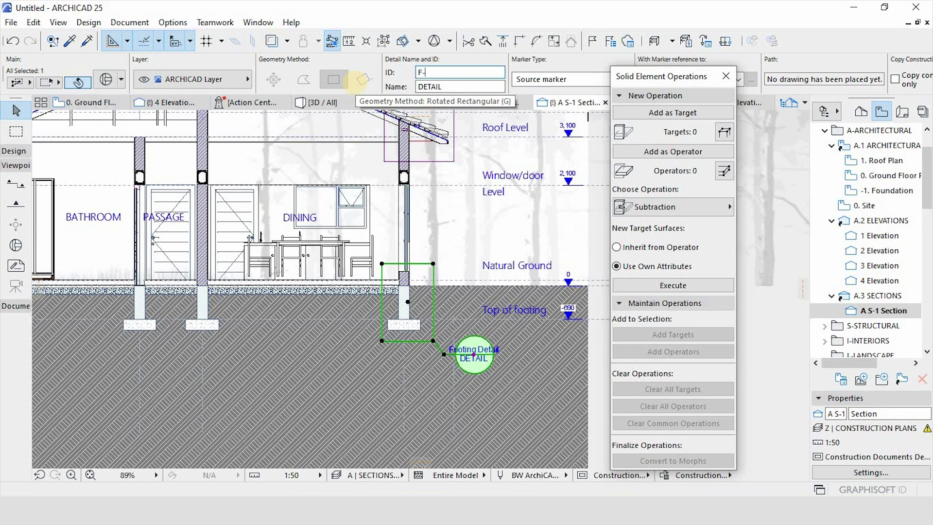
{"action": "left_click", "coordinate": [777, 372]}
{"action": "scroll", "coordinate": [508, 395], "scroll_direction": "down", "scroll_amount": 3}
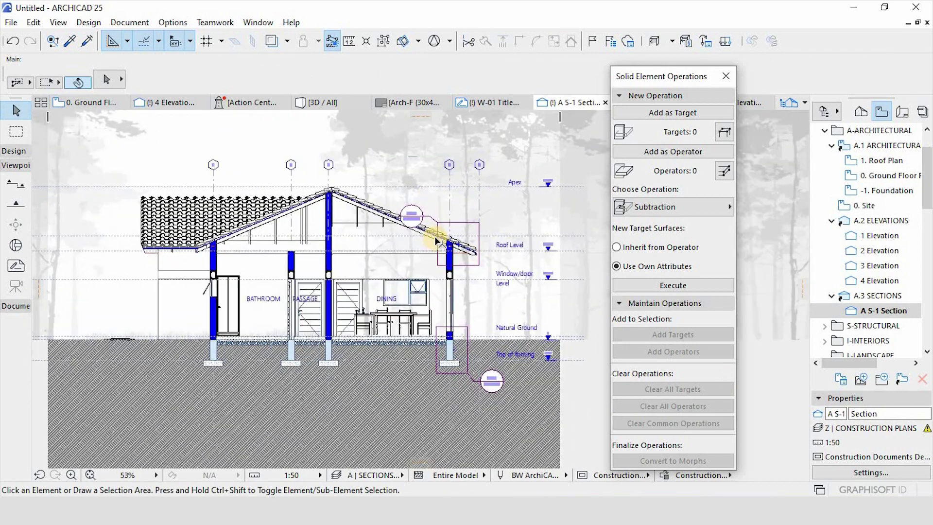
Move the leader bend of eaves detail marker D-10 upward so the marker head sits clear above the roof slope.
{"action": "scroll", "coordinate": [434, 236], "scroll_direction": "up", "scroll_amount": 4}
{"action": "left_click", "coordinate": [428, 243]}
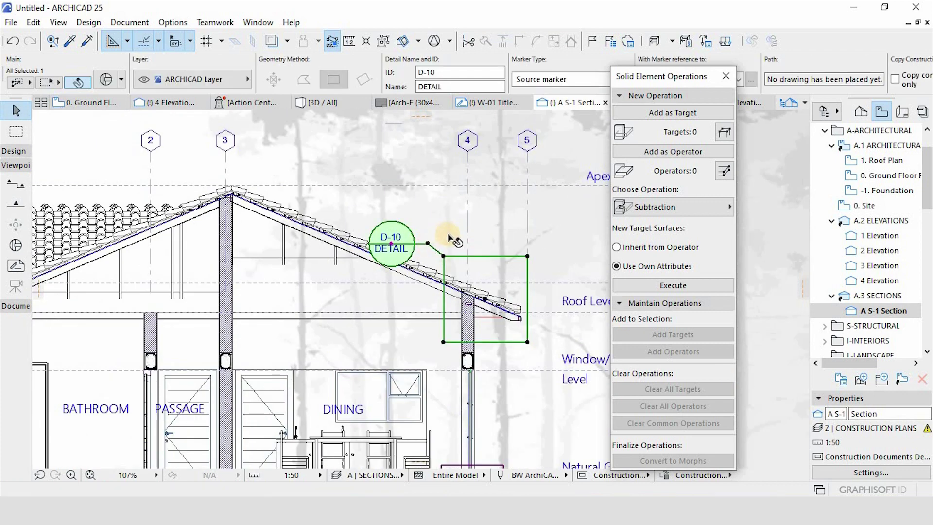
{"action": "left_click", "coordinate": [428, 242]}
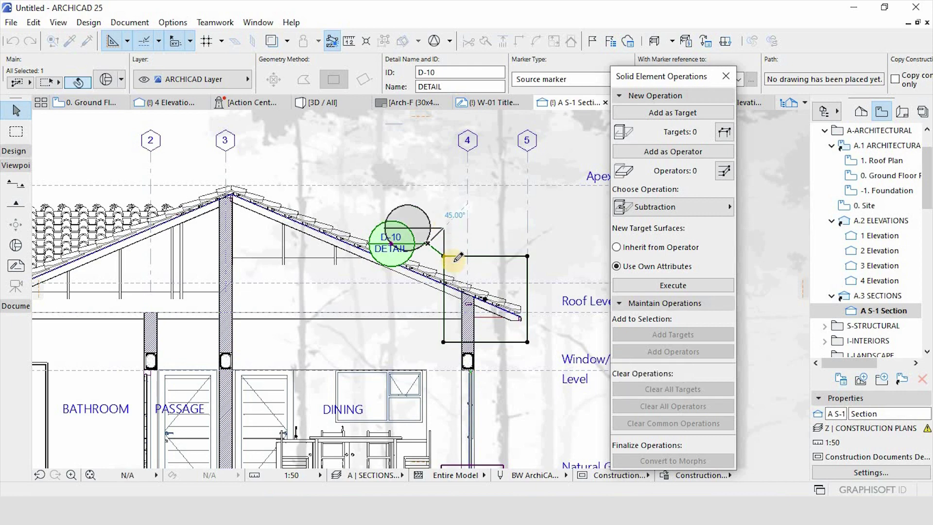
{"action": "left_click", "coordinate": [447, 225]}
{"action": "left_click", "coordinate": [423, 176]}
{"action": "scroll", "coordinate": [425, 173], "scroll_direction": "down", "scroll_amount": 3}
{"action": "scroll", "coordinate": [424, 173], "scroll_direction": "down", "scroll_amount": 2}
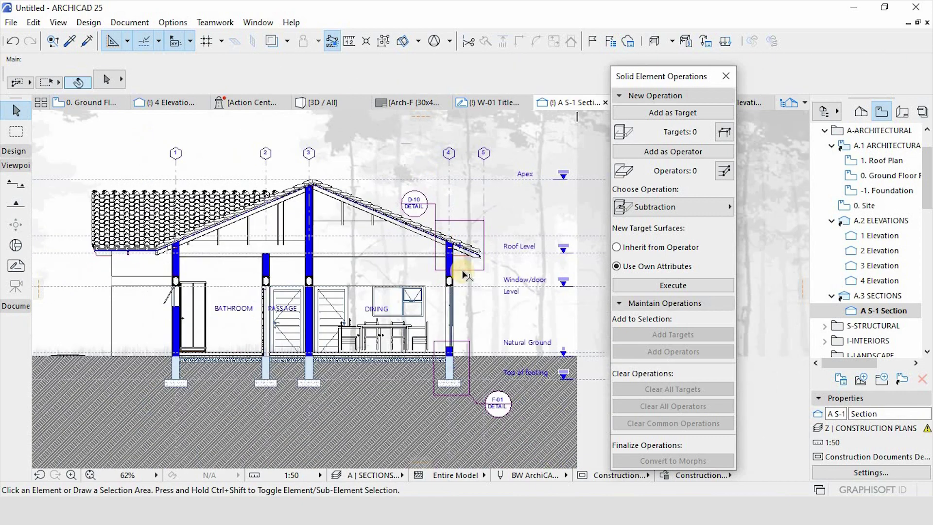
Select both detail markers, D-10 and F-01, and set their polygon line type to Dashed.
{"action": "scroll", "coordinate": [462, 271], "scroll_direction": "up", "scroll_amount": 1}
{"action": "left_click", "coordinate": [472, 268]}
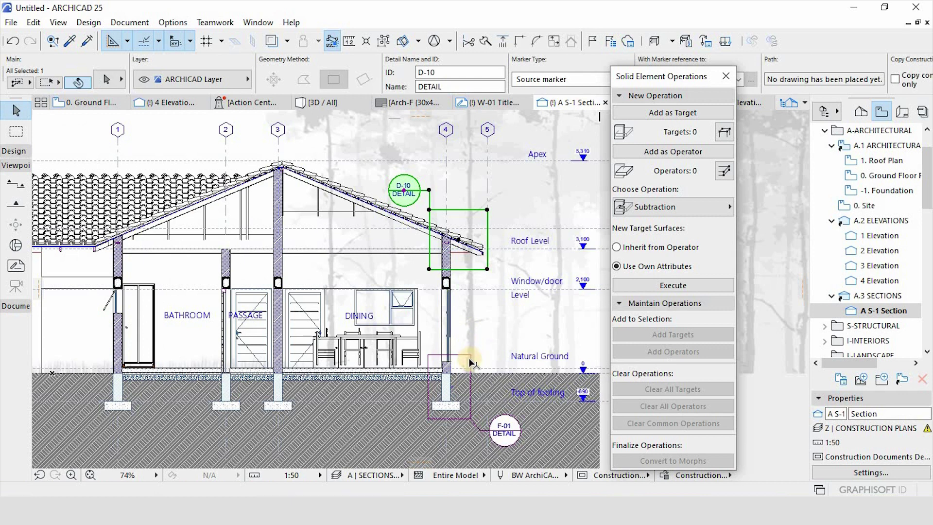
{"action": "left_click", "coordinate": [471, 362], "text": "shift"}
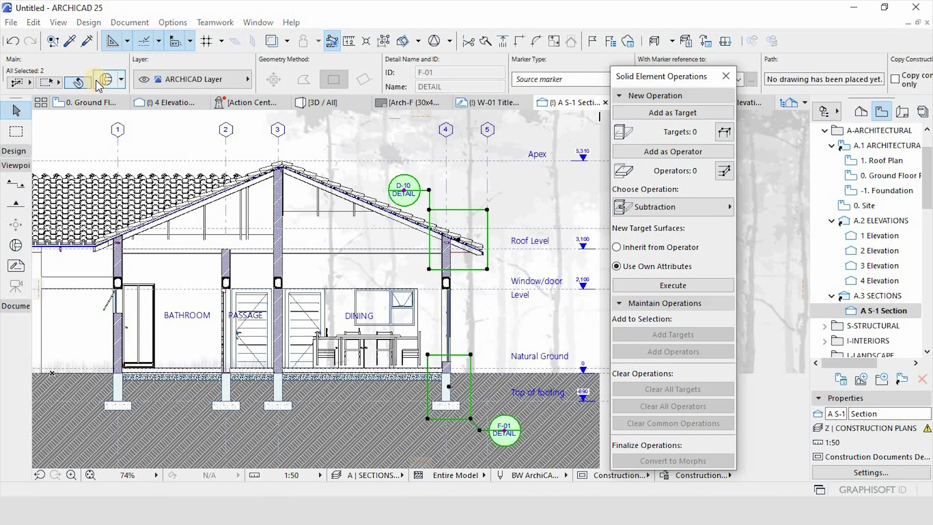
{"action": "left_click", "coordinate": [96, 81]}
{"action": "left_click", "coordinate": [340, 327]}
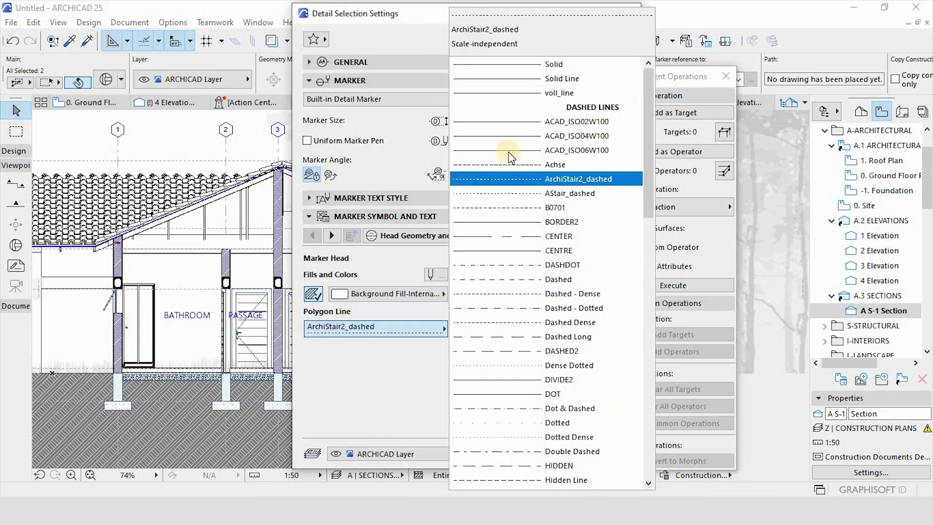
{"action": "left_click", "coordinate": [520, 278]}
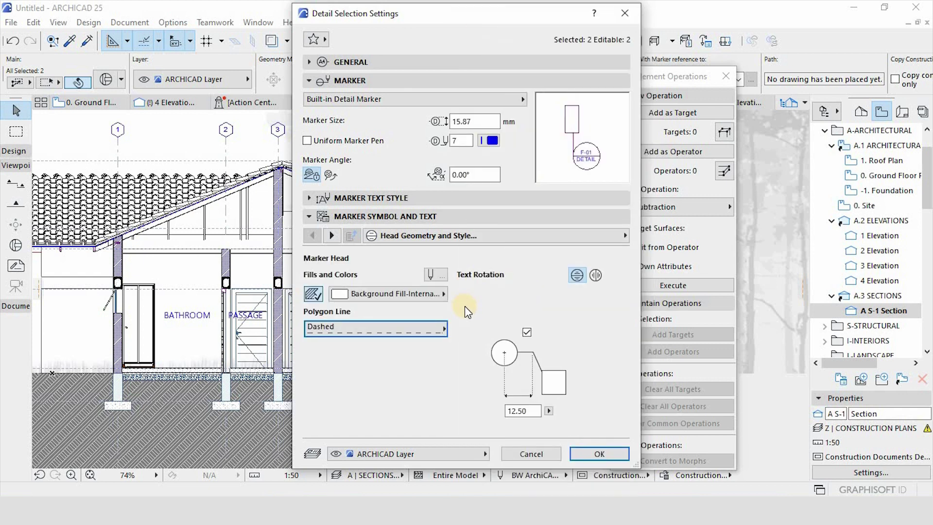
Set the Marker Head Pen of both detail markers to the 0.10 mm purple pen 21.
{"action": "left_click", "coordinate": [330, 238]}
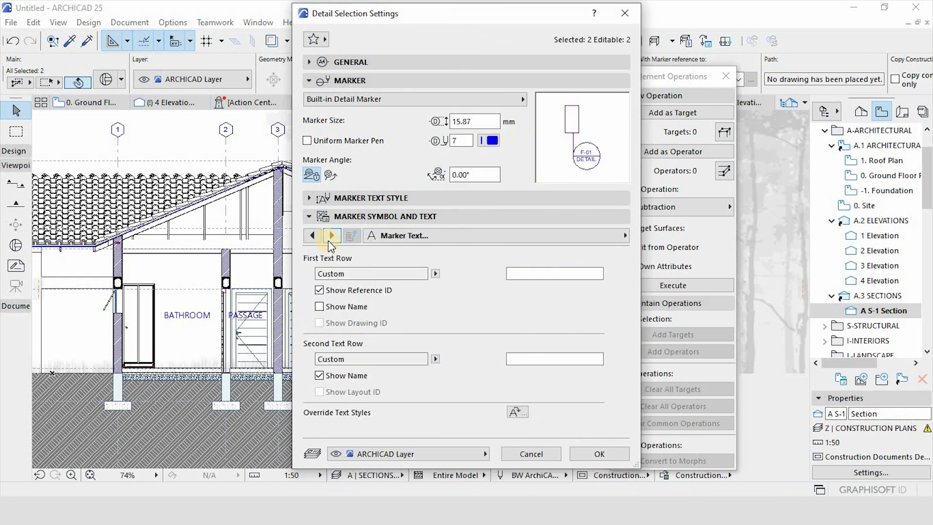
{"action": "left_click", "coordinate": [328, 238]}
{"action": "left_click", "coordinate": [328, 238]}
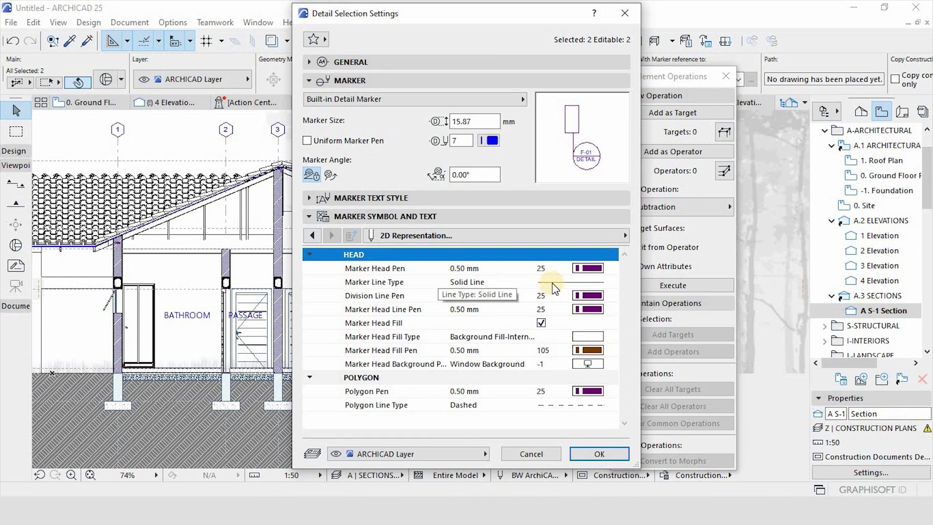
{"action": "left_click", "coordinate": [589, 268]}
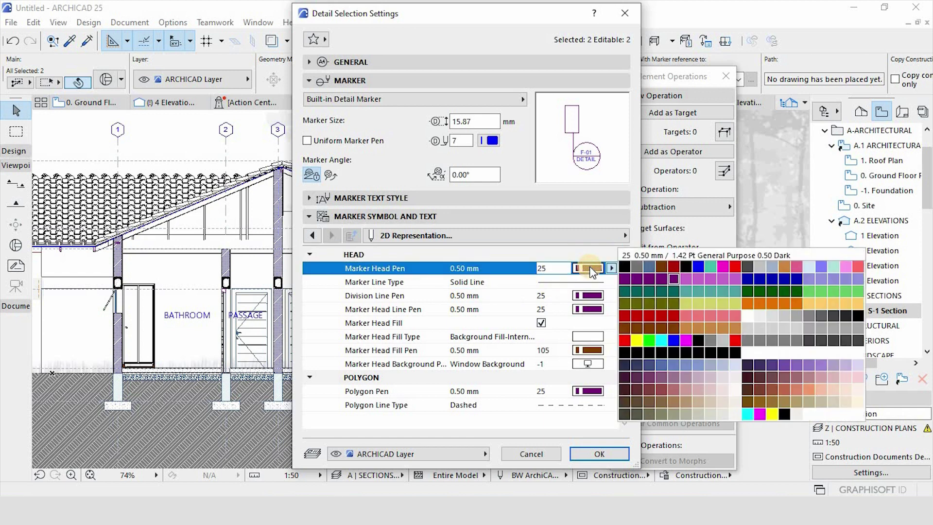
{"action": "left_click", "coordinate": [626, 265]}
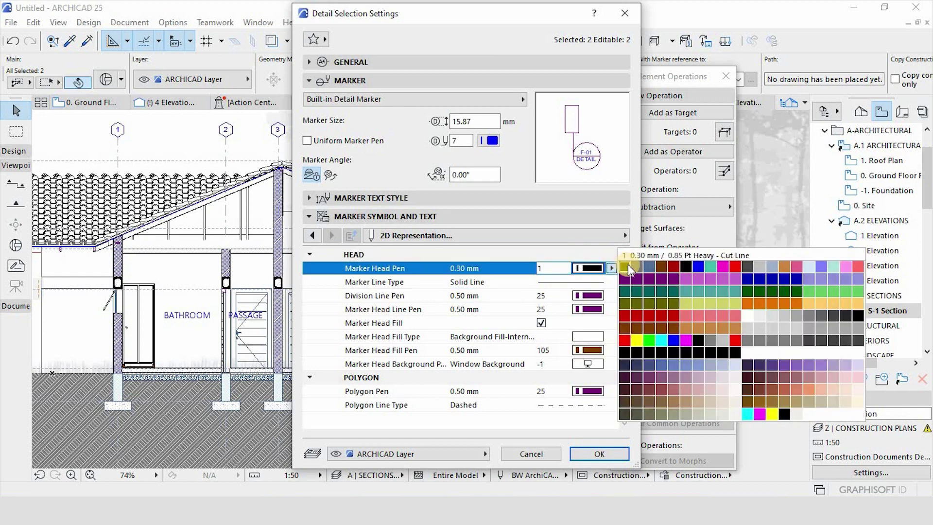
{"action": "left_click", "coordinate": [636, 268]}
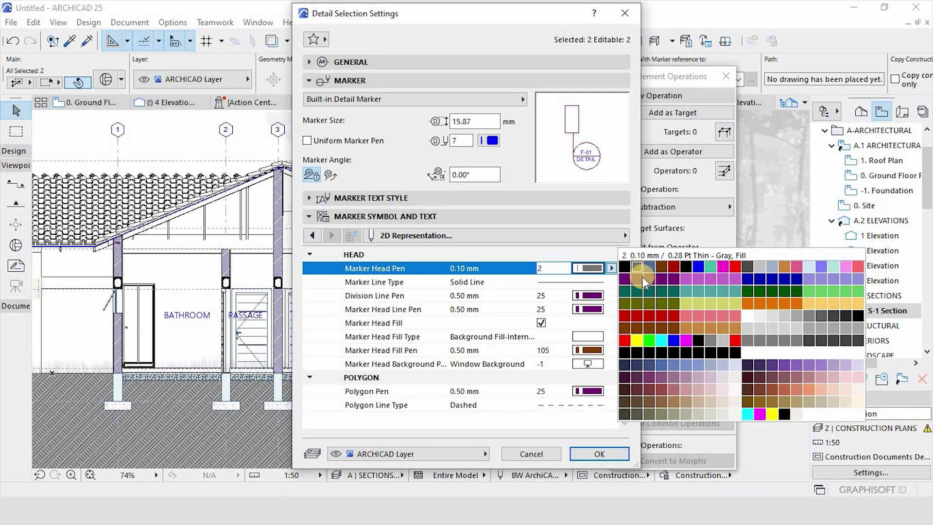
{"action": "left_click", "coordinate": [626, 280]}
{"action": "left_click", "coordinate": [625, 278]}
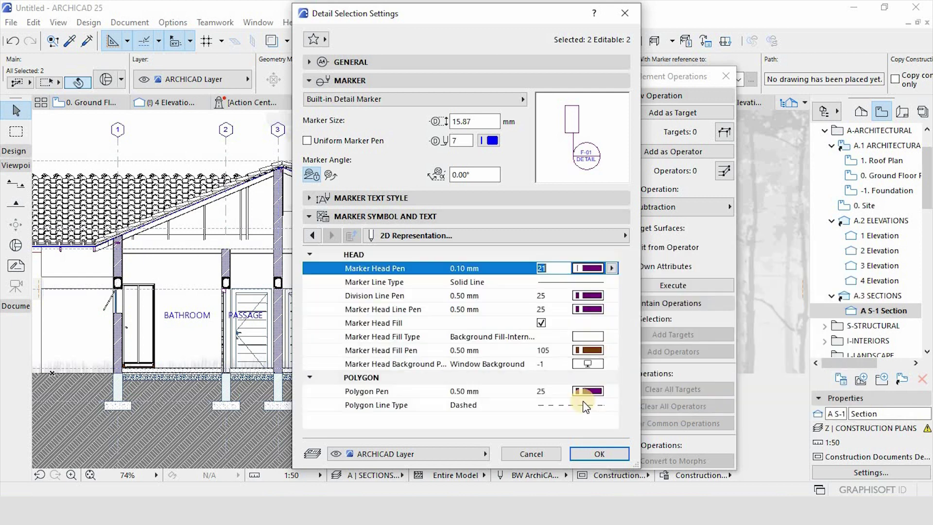
Set the Division Line, Marker Head Line and Polygon pens of both detail markers to pen 21, apply the settings and clear the selection.
{"action": "left_click", "coordinate": [592, 298]}
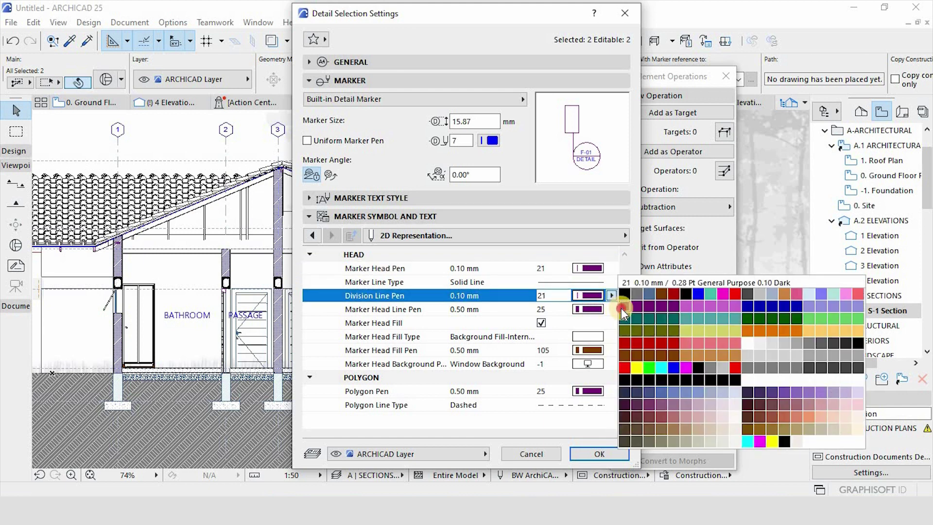
{"action": "left_click", "coordinate": [601, 307]}
{"action": "left_click", "coordinate": [603, 310]}
{"action": "left_click", "coordinate": [625, 319]}
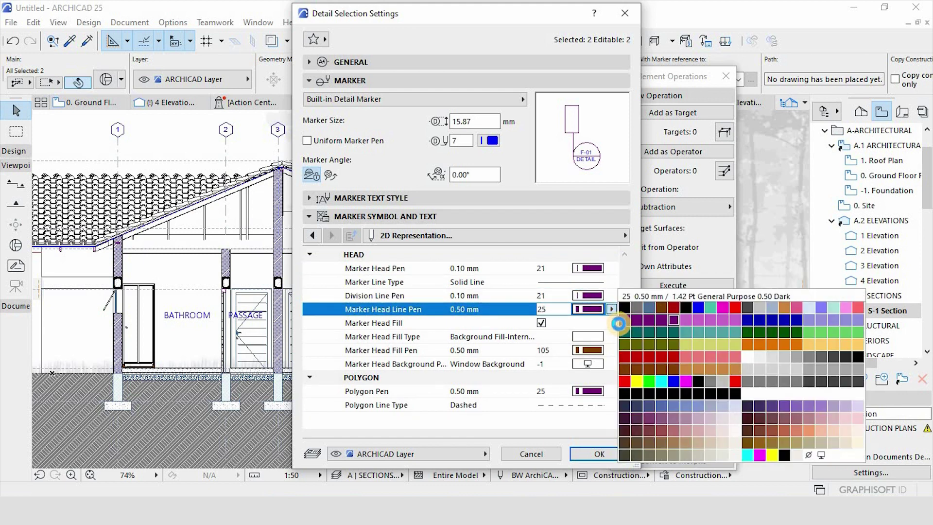
{"action": "left_click", "coordinate": [594, 390]}
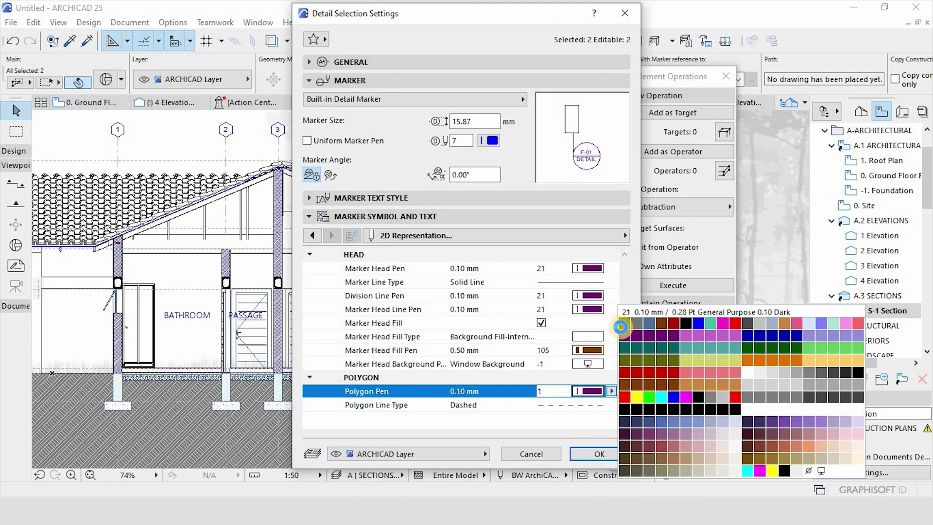
{"action": "left_click", "coordinate": [623, 335]}
{"action": "left_click", "coordinate": [599, 454]}
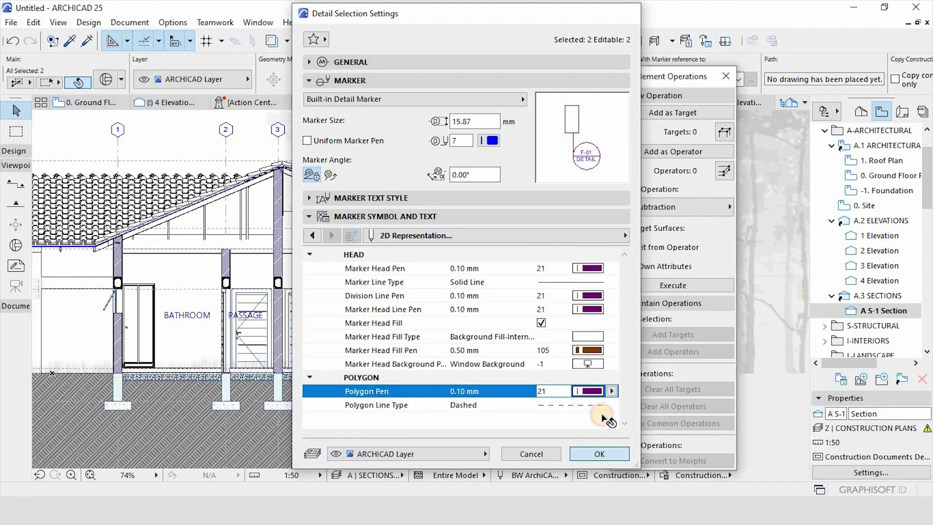
{"action": "scroll", "coordinate": [514, 286], "scroll_direction": "up", "scroll_amount": 5}
{"action": "scroll", "coordinate": [549, 188], "scroll_direction": "down", "scroll_amount": 3}
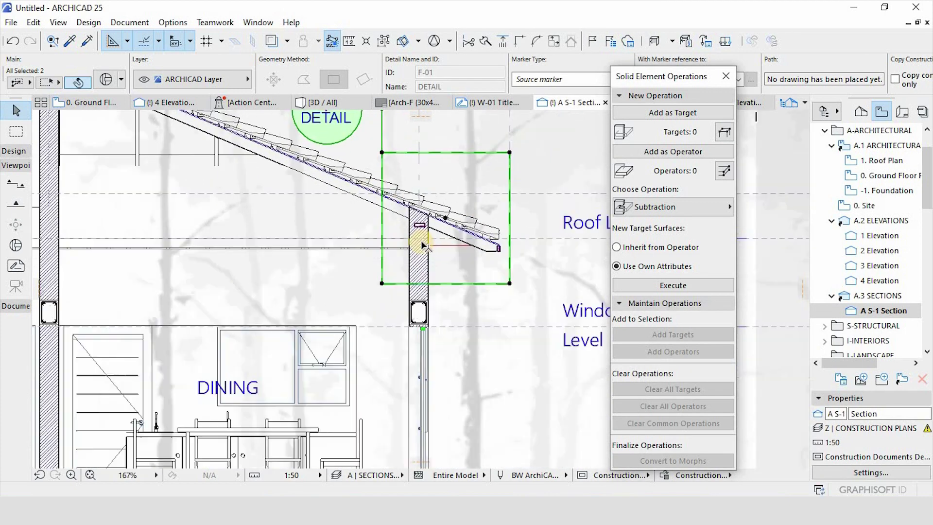
{"action": "left_click", "coordinate": [524, 318]}
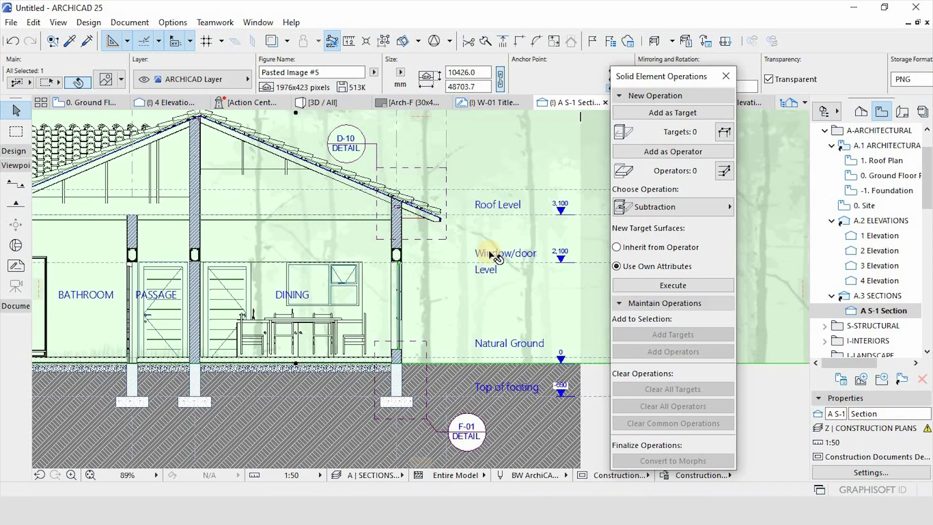
{"action": "key", "text": "Escape"}
{"action": "scroll", "coordinate": [481, 182], "scroll_direction": "down", "scroll_amount": 2}
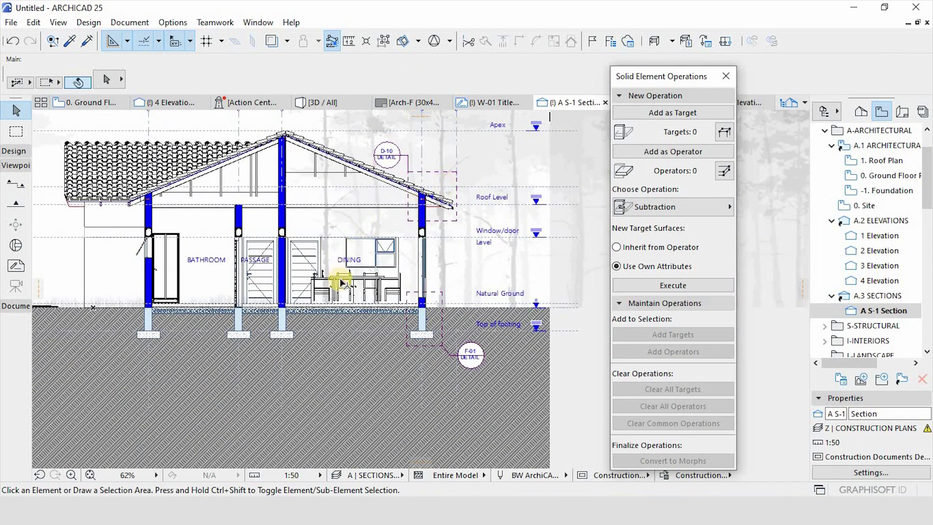
Attach a text label with a leader to the tiled roof surface near grid line 1, with its text above the tiles.
{"action": "scroll", "coordinate": [534, 325], "scroll_direction": "down", "scroll_amount": 1}
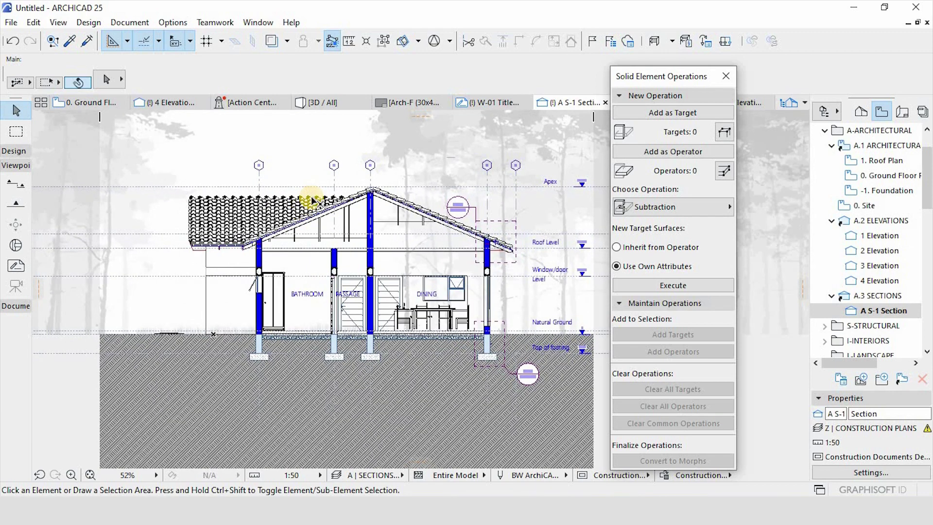
{"action": "scroll", "coordinate": [311, 204], "scroll_direction": "up", "scroll_amount": 2}
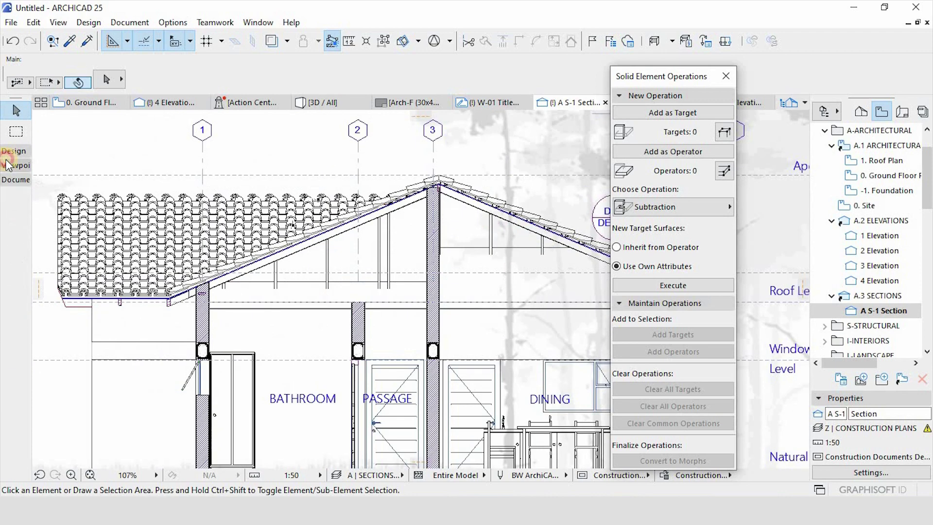
{"action": "left_click", "coordinate": [13, 184]}
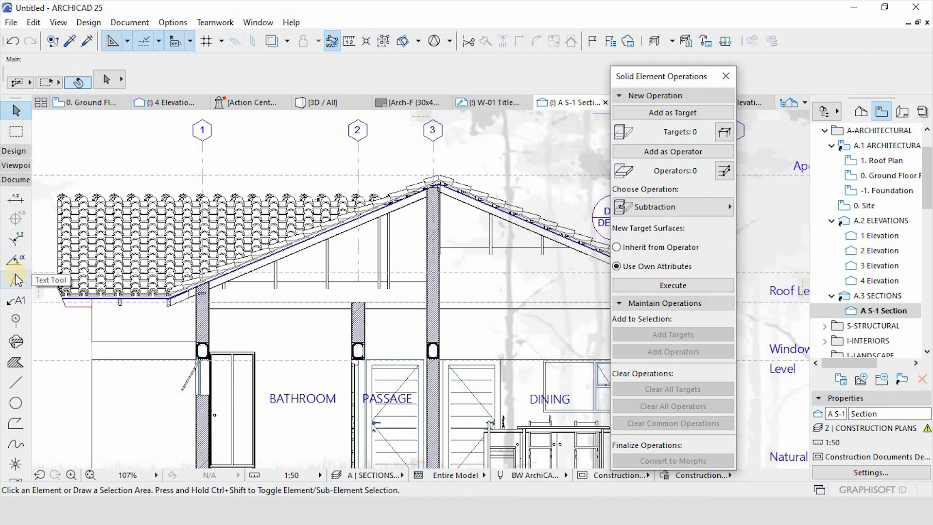
{"action": "left_click", "coordinate": [16, 301]}
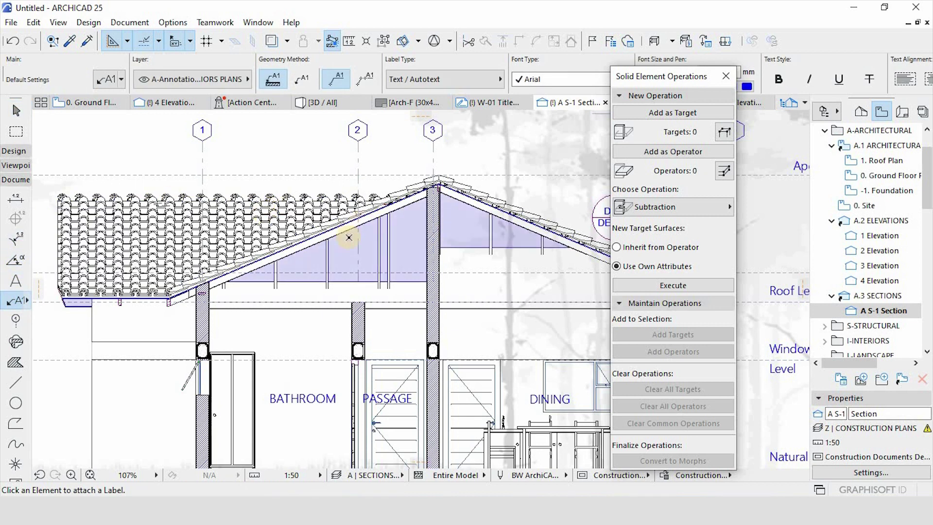
{"action": "scroll", "coordinate": [417, 244], "scroll_direction": "down", "scroll_amount": 3}
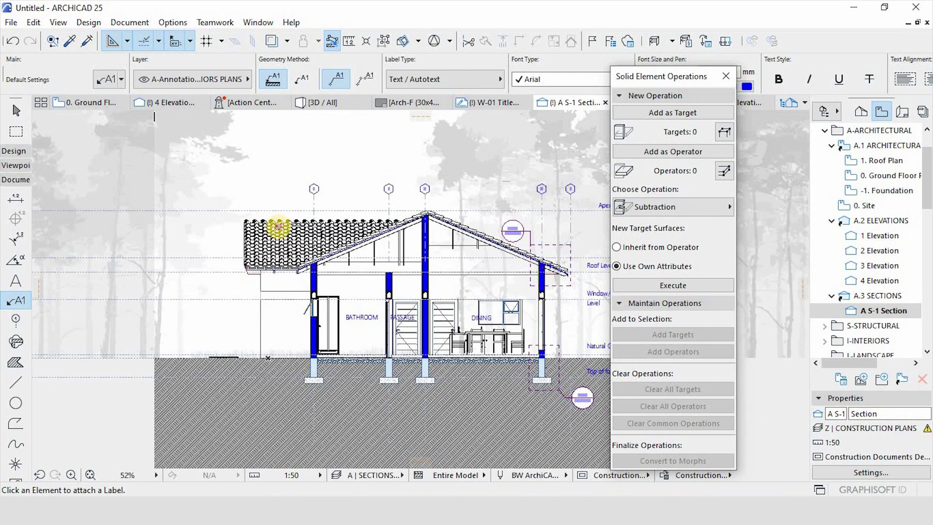
{"action": "scroll", "coordinate": [270, 224], "scroll_direction": "up", "scroll_amount": 2}
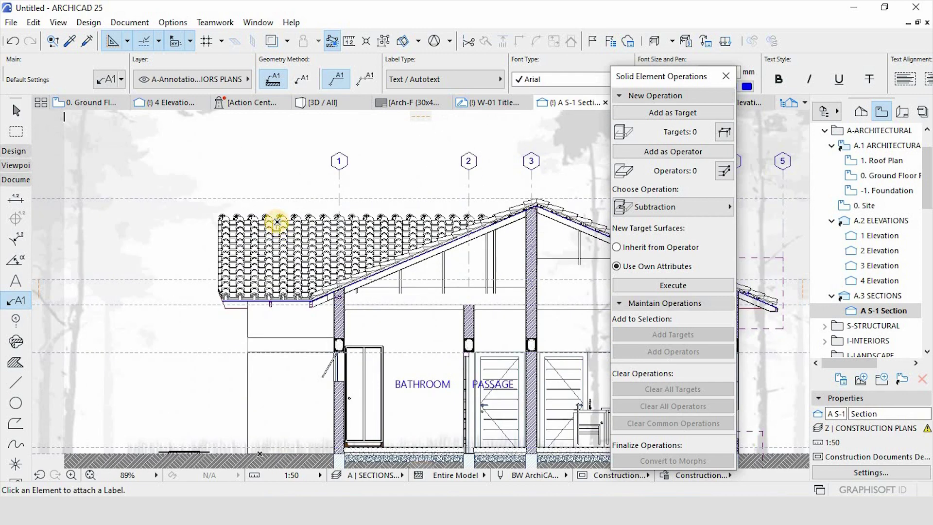
{"action": "left_click", "coordinate": [280, 219]}
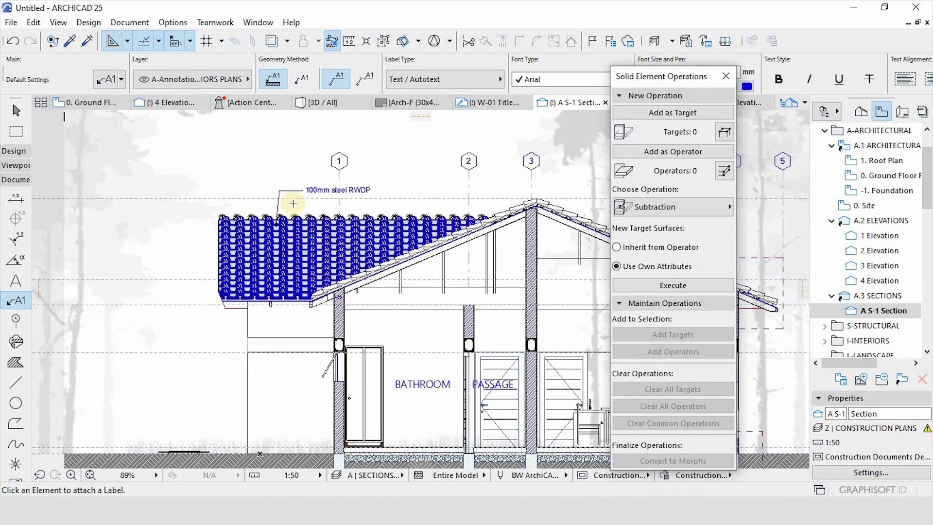
{"action": "left_click", "coordinate": [293, 204]}
Open the new roof label's text for editing and select all of it.
{"action": "scroll", "coordinate": [302, 193], "scroll_direction": "up", "scroll_amount": 3}
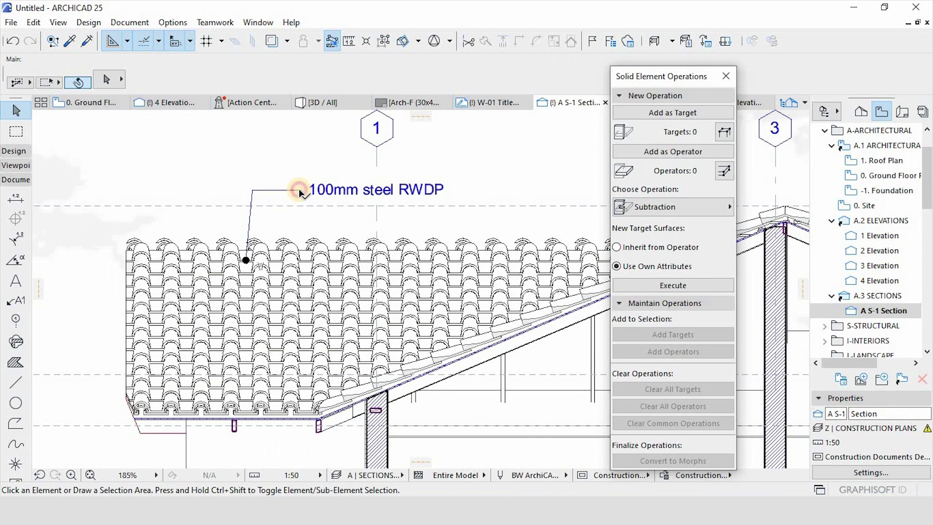
{"action": "left_click", "coordinate": [301, 193]}
{"action": "double_click", "coordinate": [329, 190]}
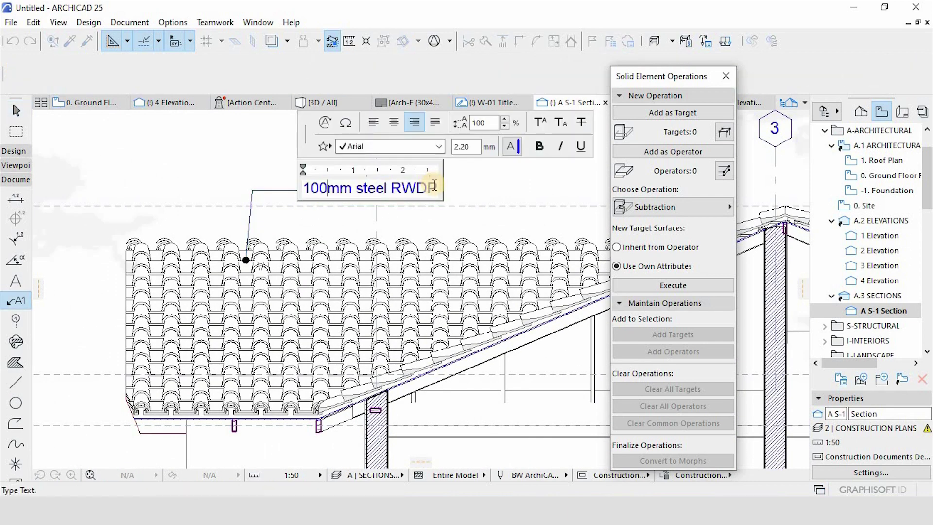
{"action": "left_click_drag", "start_coordinate": [431, 190], "coordinate": [281, 201]}
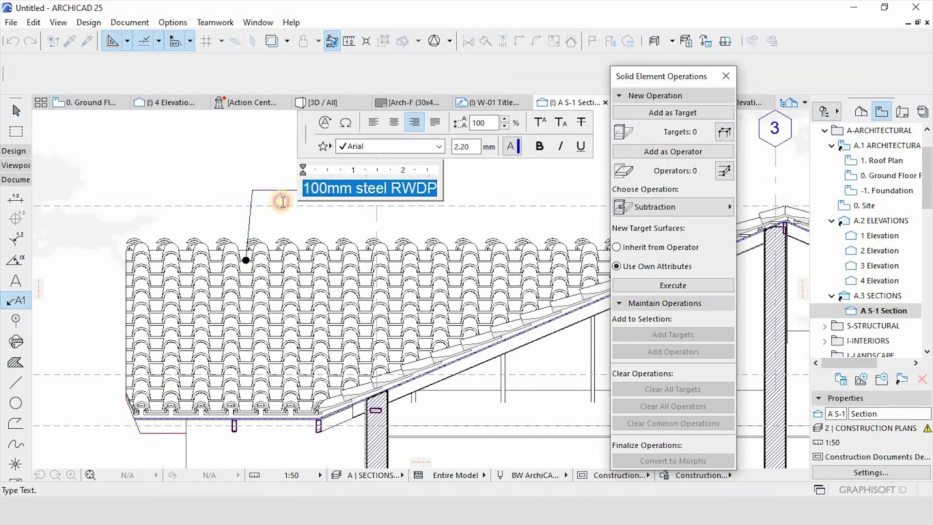
{"action": "left_click", "coordinate": [238, 169]}
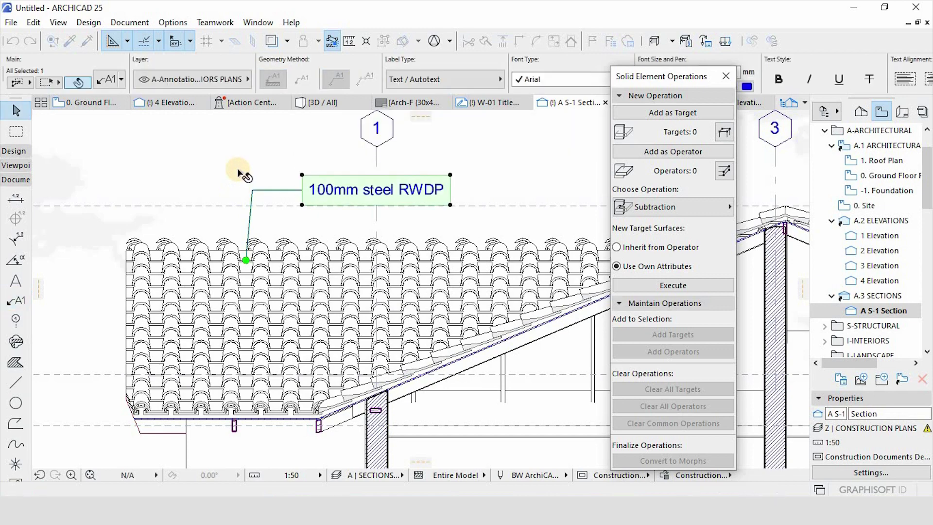
Deselect the 100mm steel RWDP label and examine the section's roof, walls, foundations, level markers and detail references.
{"action": "scroll", "coordinate": [241, 170], "scroll_direction": "down", "scroll_amount": 3}
{"action": "key", "text": "Escape"}
{"action": "scroll", "coordinate": [266, 180], "scroll_direction": "up", "scroll_amount": 3}
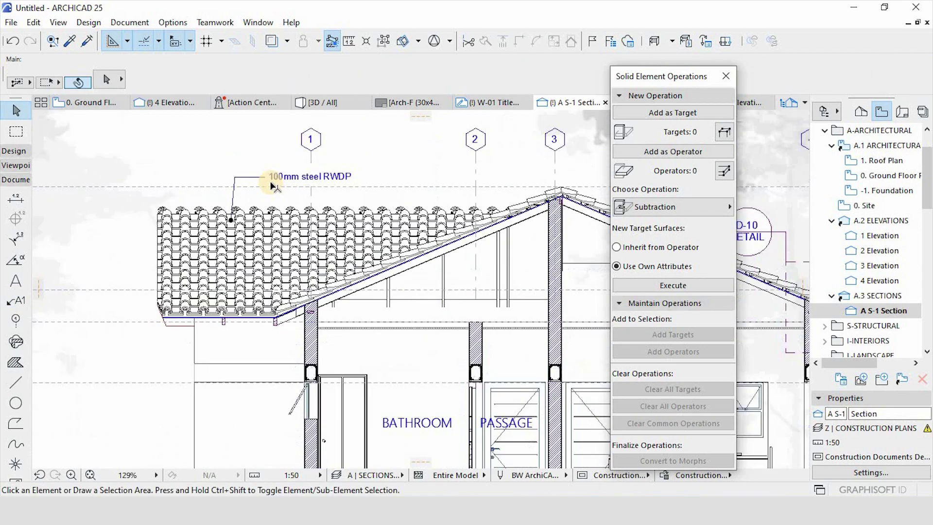
{"action": "left_click", "coordinate": [260, 173]}
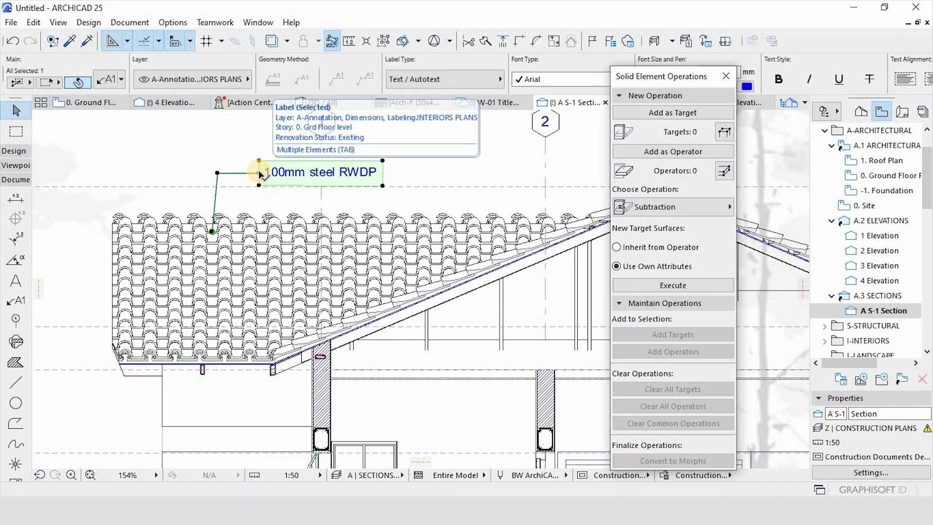
{"action": "key", "text": "Escape"}
{"action": "scroll", "coordinate": [260, 173], "scroll_direction": "down", "scroll_amount": 3}
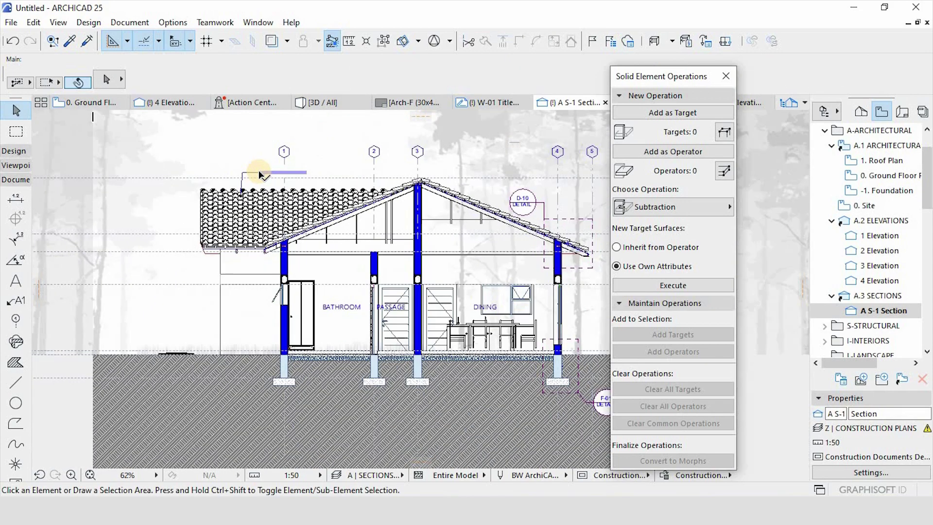
{"action": "scroll", "coordinate": [293, 294], "scroll_direction": "up", "scroll_amount": 4}
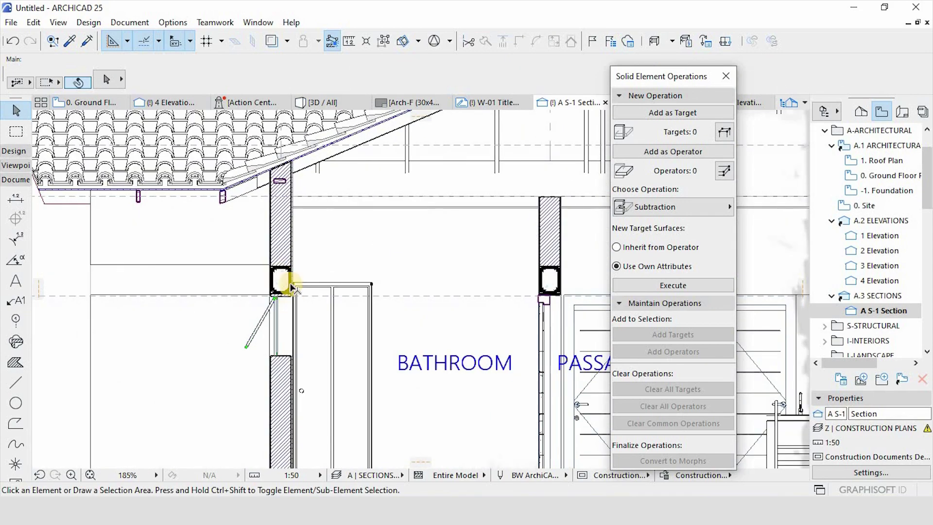
{"action": "scroll", "coordinate": [226, 229], "scroll_direction": "down", "scroll_amount": 3}
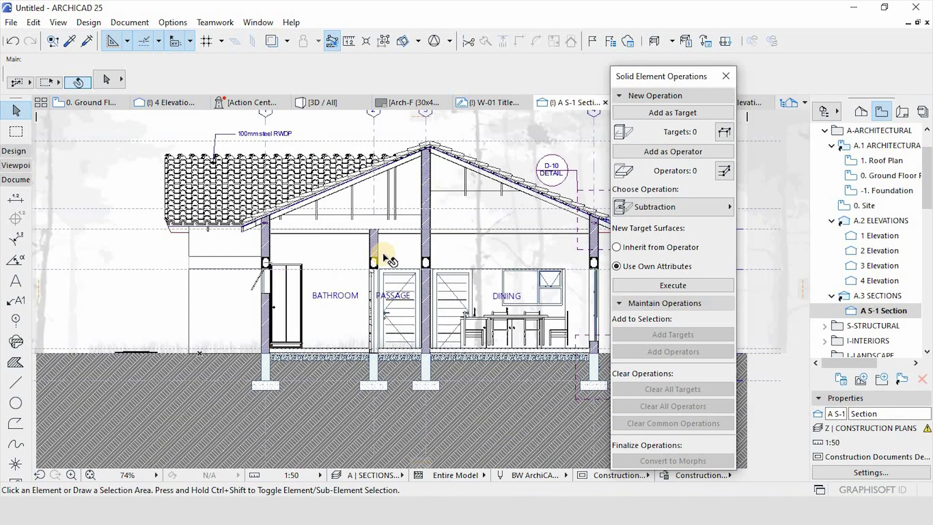
{"action": "scroll", "coordinate": [350, 215], "scroll_direction": "down", "scroll_amount": 3}
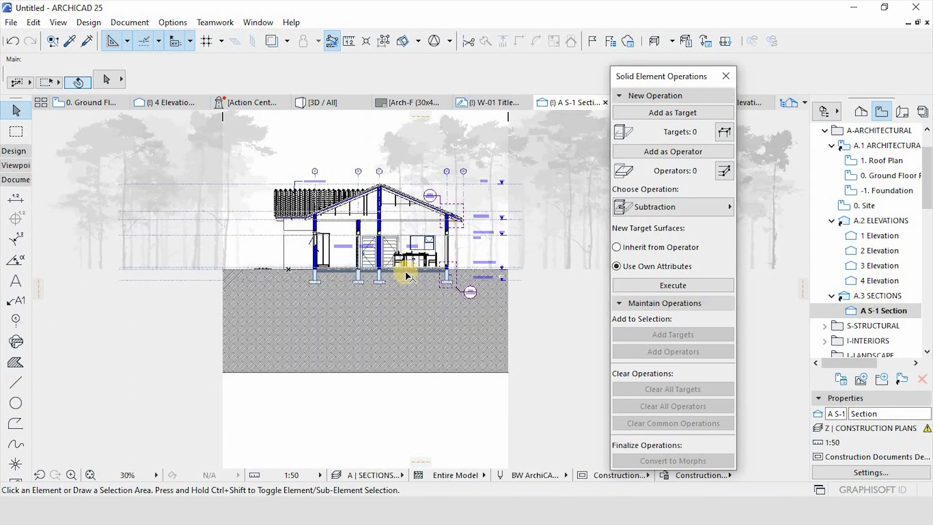
{"action": "scroll", "coordinate": [534, 264], "scroll_direction": "up", "scroll_amount": 3}
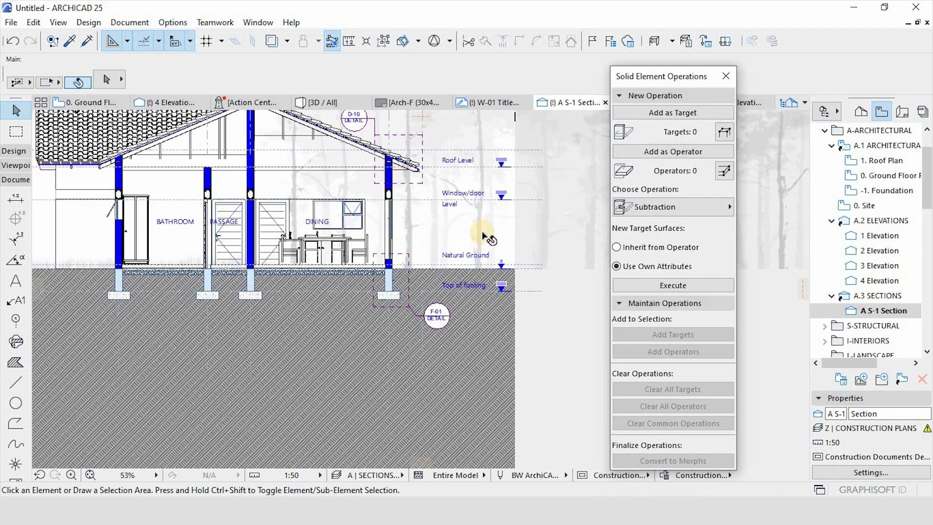
{"action": "scroll", "coordinate": [481, 238], "scroll_direction": "down", "scroll_amount": 2}
{"action": "scroll", "coordinate": [369, 182], "scroll_direction": "up", "scroll_amount": 2}
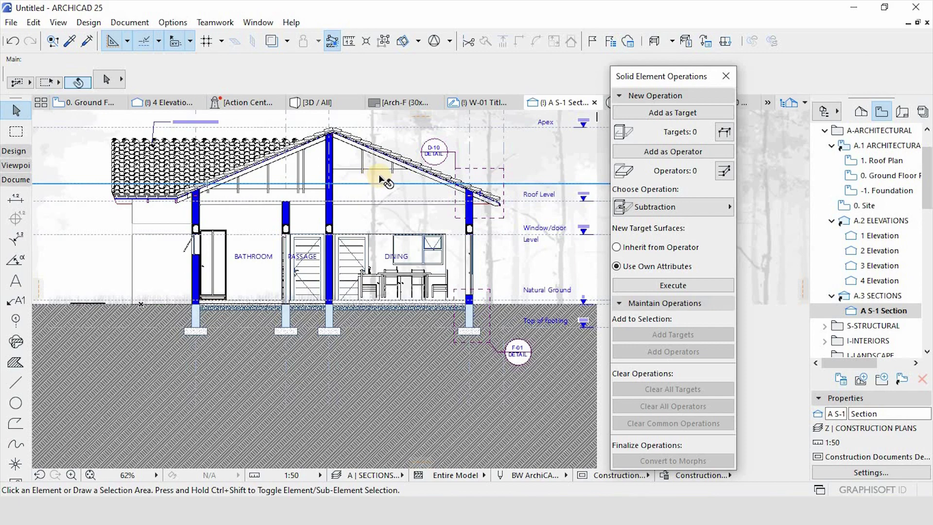
{"action": "scroll", "coordinate": [381, 178], "scroll_direction": "up", "scroll_amount": 1}
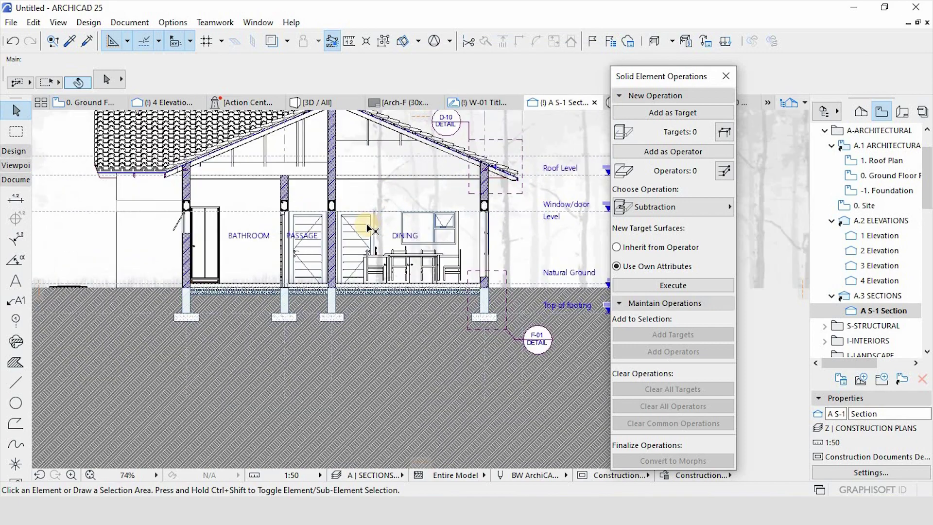
{"action": "scroll", "coordinate": [367, 224], "scroll_direction": "down", "scroll_amount": 3}
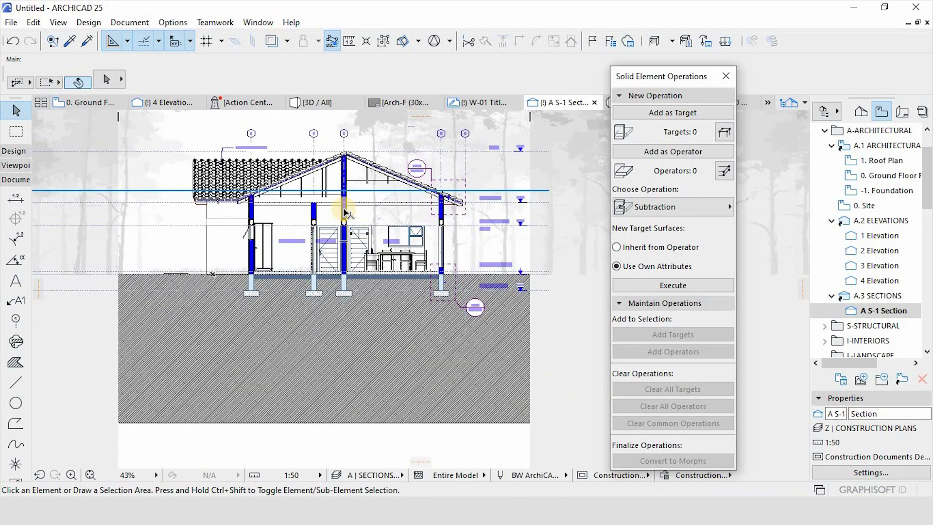
{"action": "mouse_move", "coordinate": [344, 212]}
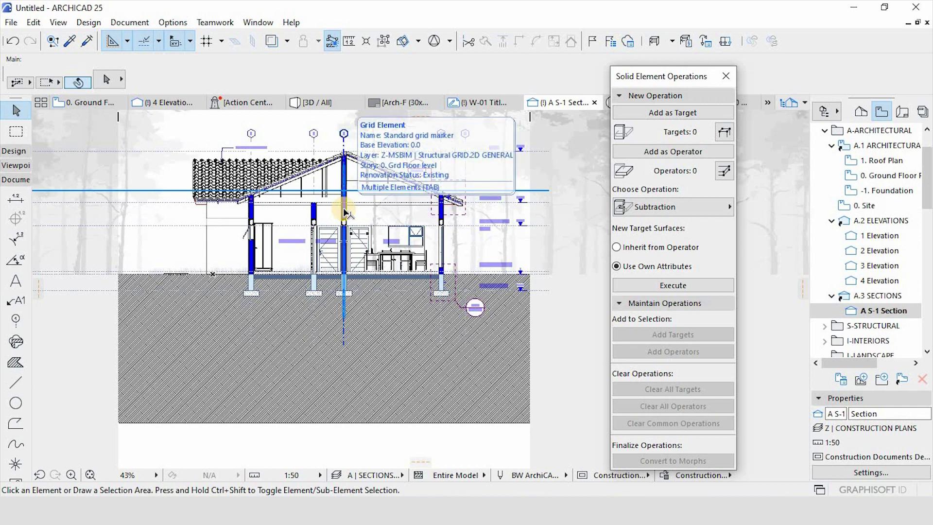
Move the Solid Element Operations palette aside and open the CONSERVANCY TANK DETAIL from the project's details.
{"action": "left_click_drag", "start_coordinate": [663, 75], "coordinate": [699, 122]}
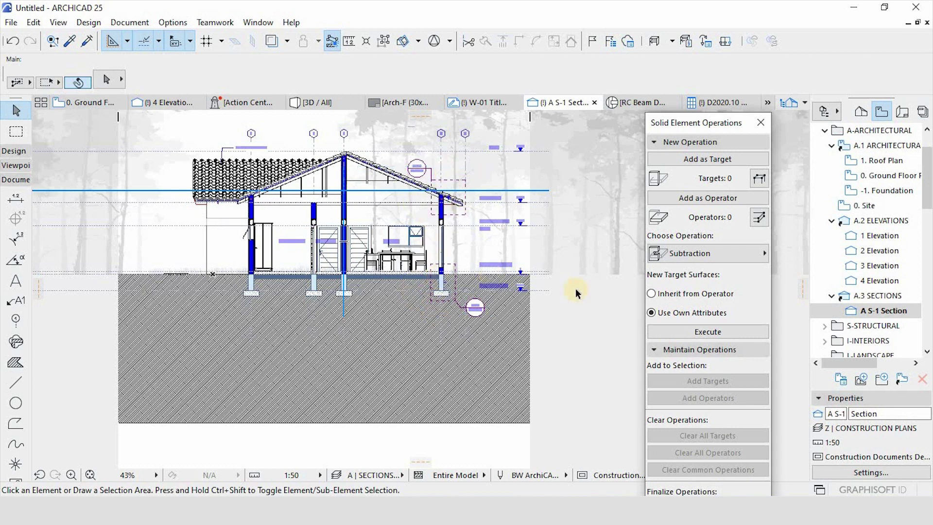
{"action": "left_click", "coordinate": [861, 111]}
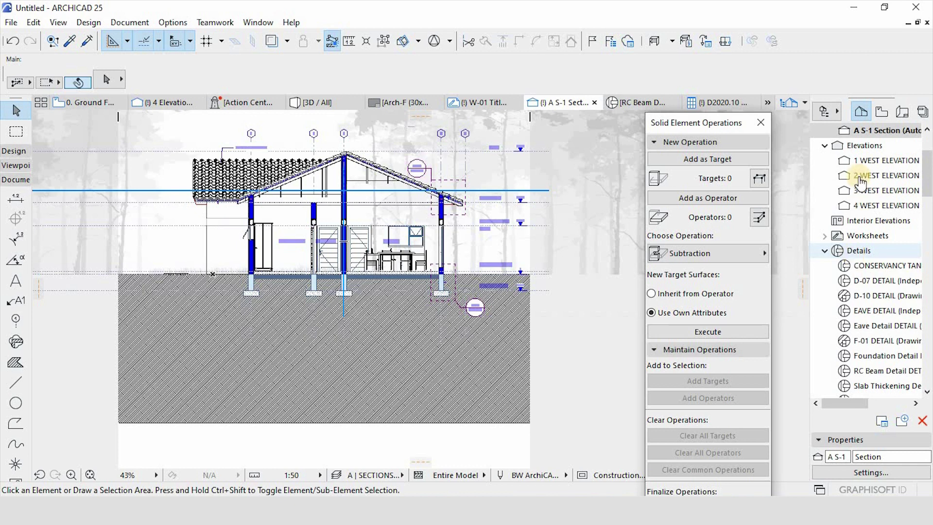
{"action": "left_click", "coordinate": [859, 251]}
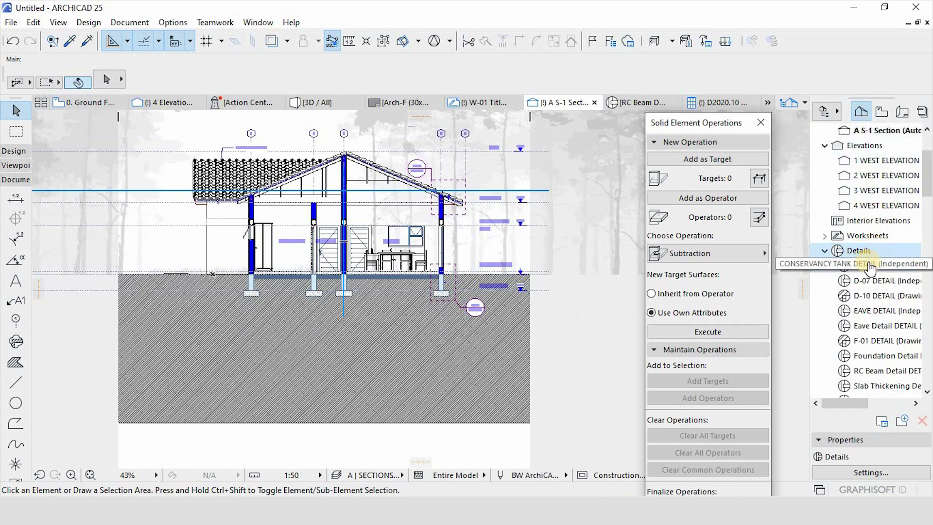
{"action": "double_click", "coordinate": [869, 266]}
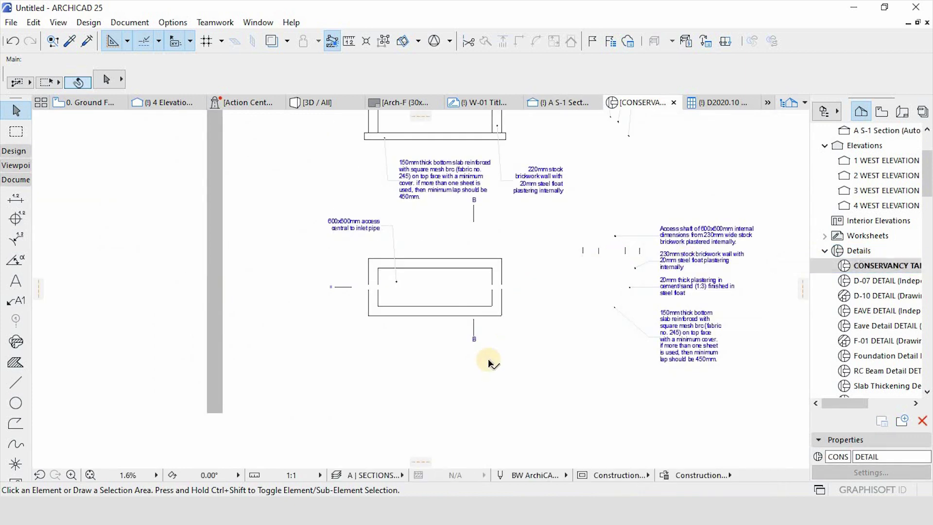
Apply the 02 MSBIM | All layer combination with every layer made visible.
{"action": "key", "text": "ctrl+l"}
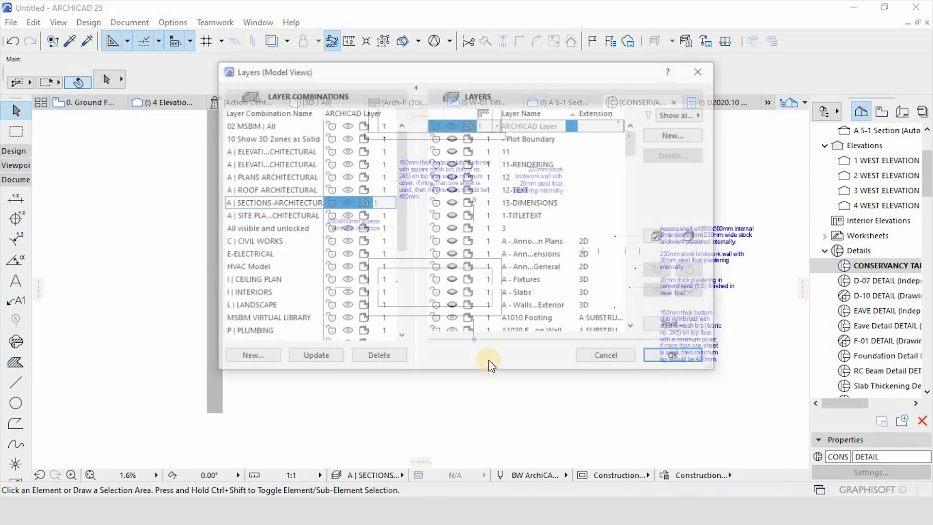
{"action": "left_click", "coordinate": [266, 125]}
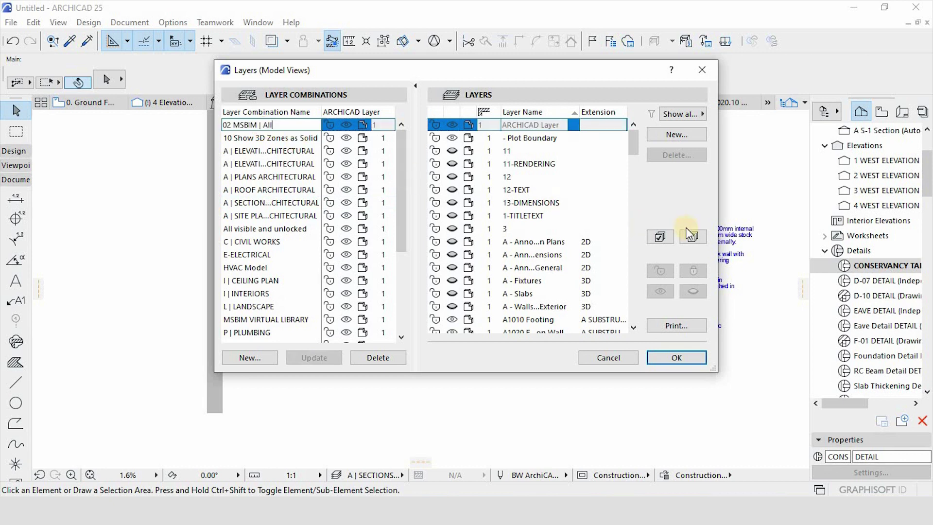
{"action": "left_click", "coordinate": [660, 237]}
{"action": "left_click", "coordinate": [454, 151]}
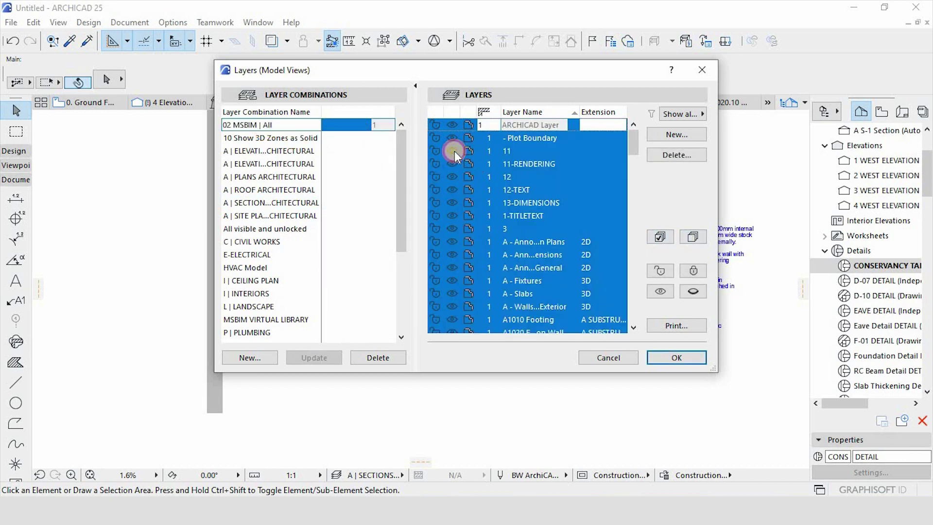
{"action": "left_click", "coordinate": [319, 358]}
{"action": "left_click", "coordinate": [676, 358]}
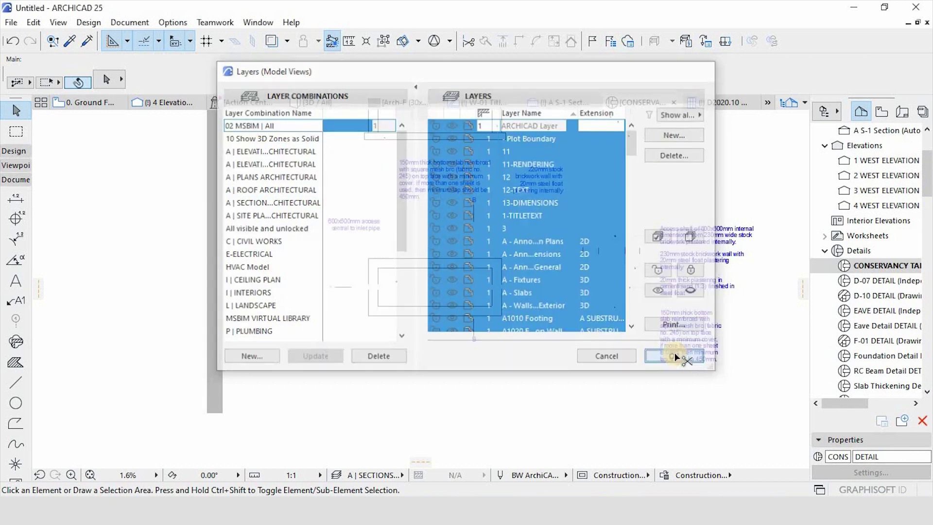
Review the conservancy tank drawings, followed by the Eave Detail, Foundation Detail and RC Beam Detail.
{"action": "scroll", "coordinate": [435, 284], "scroll_direction": "down", "scroll_amount": 3}
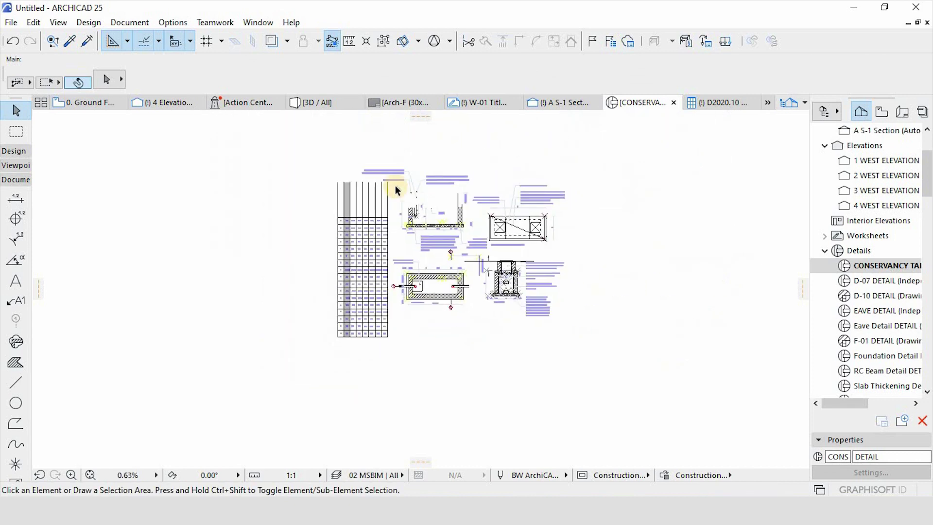
{"action": "scroll", "coordinate": [354, 162], "scroll_direction": "up", "scroll_amount": 2}
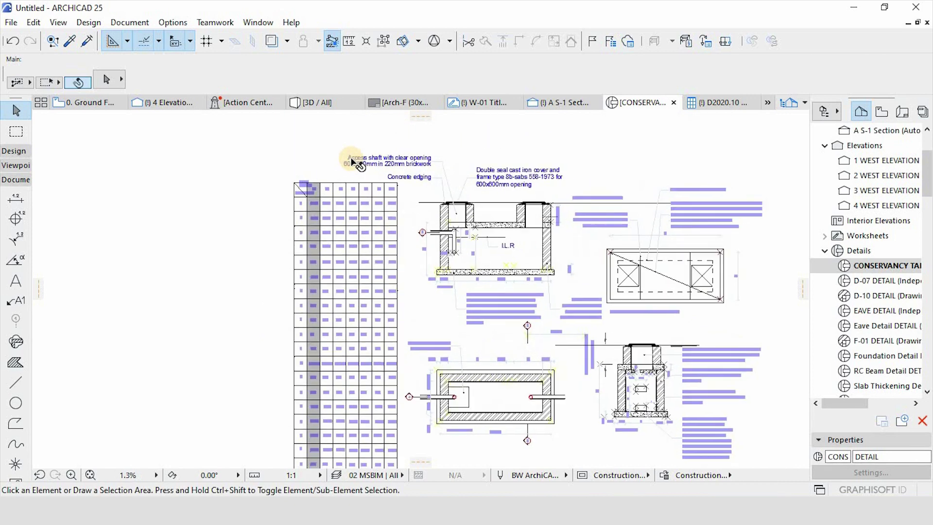
{"action": "scroll", "coordinate": [385, 280], "scroll_direction": "down", "scroll_amount": 2}
{"action": "scroll", "coordinate": [386, 279], "scroll_direction": "up", "scroll_amount": 1}
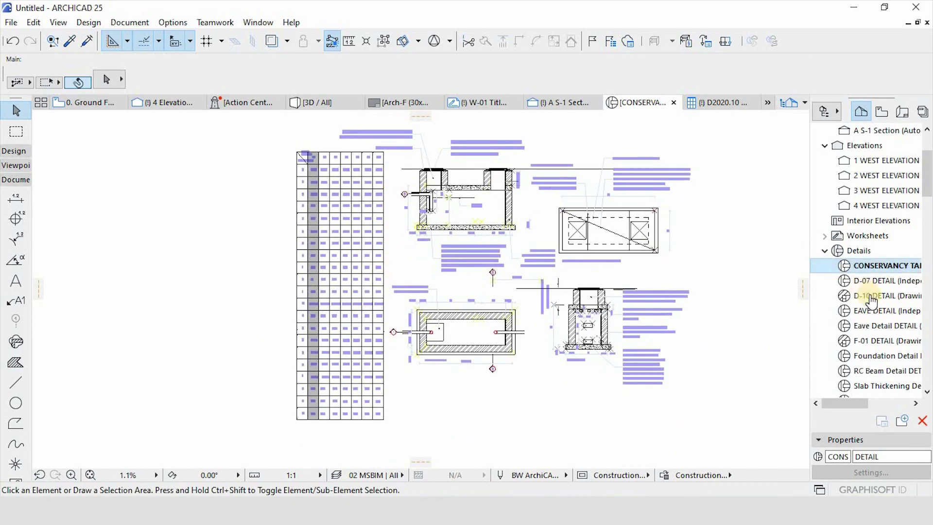
{"action": "left_click", "coordinate": [881, 325]}
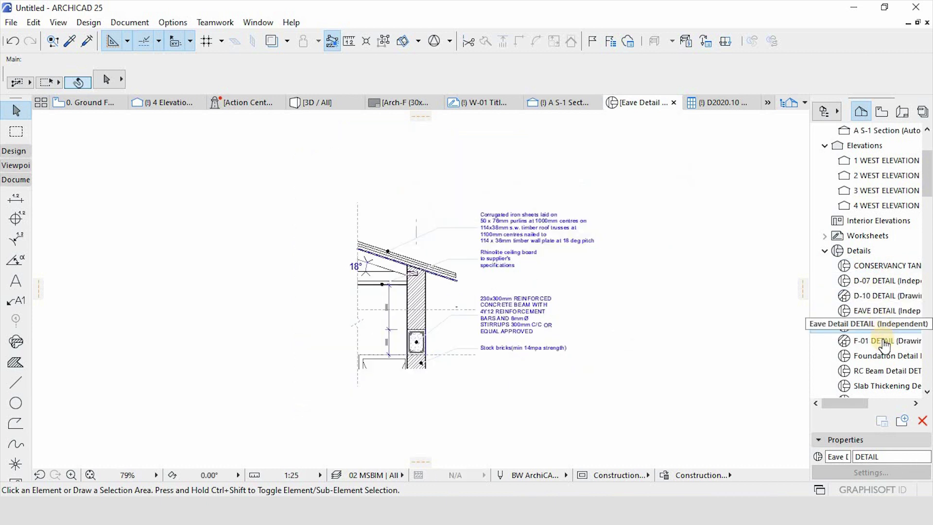
{"action": "left_click", "coordinate": [884, 360]}
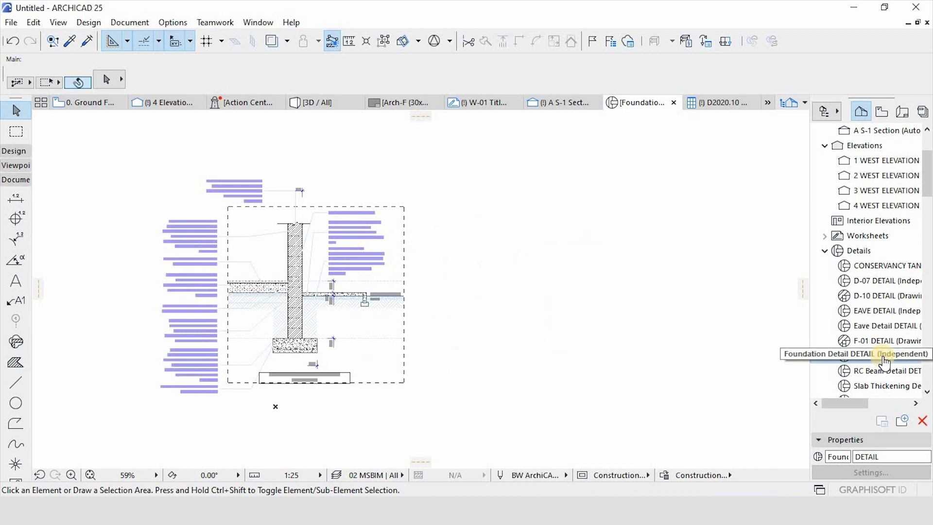
{"action": "left_click", "coordinate": [886, 373]}
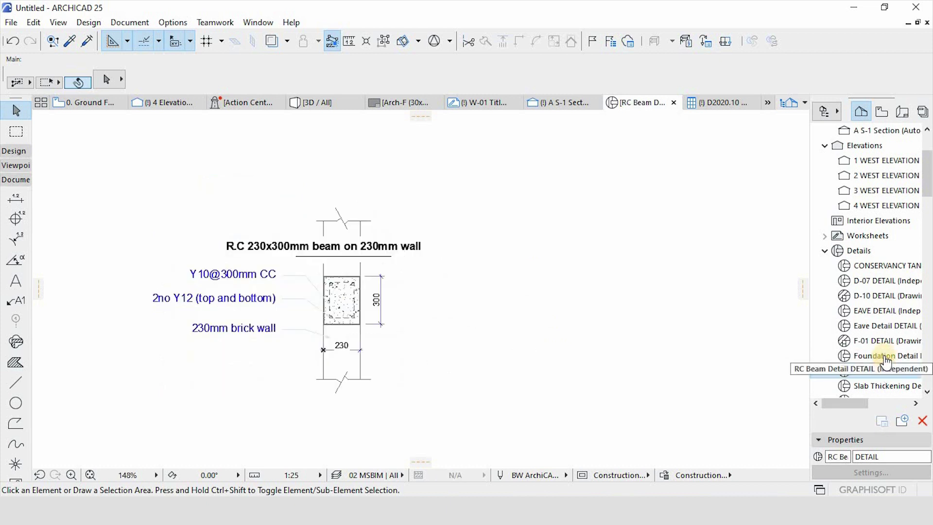
Open the Slab Thickening Detail and examine its notes and dimensions.
{"action": "scroll", "coordinate": [885, 349], "scroll_direction": "down", "scroll_amount": 1}
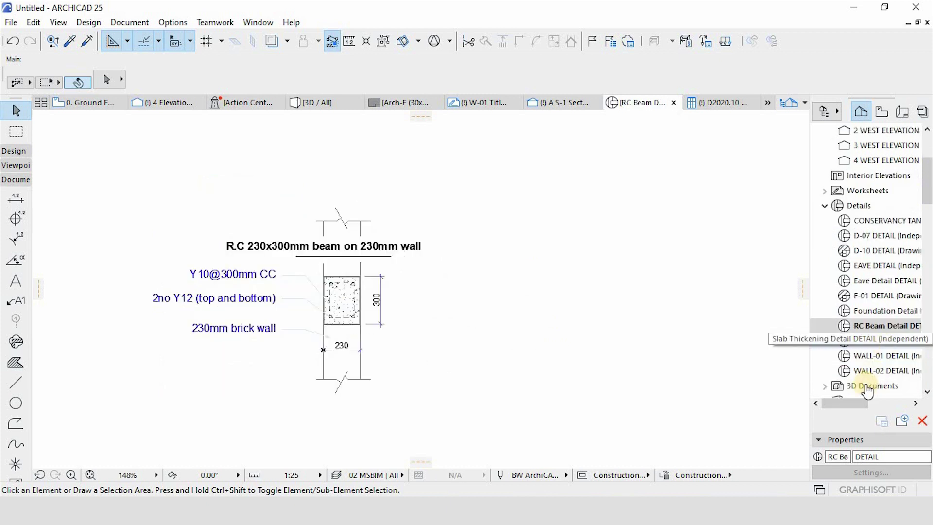
{"action": "left_click", "coordinate": [864, 347]}
{"action": "scroll", "coordinate": [289, 391], "scroll_direction": "up", "scroll_amount": 5}
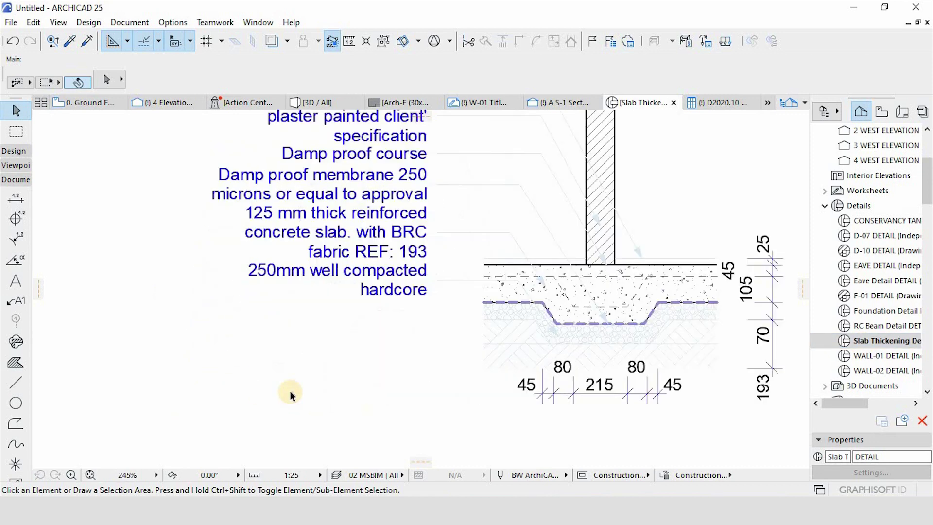
{"action": "scroll", "coordinate": [289, 389], "scroll_direction": "down", "scroll_amount": 1}
{"action": "scroll", "coordinate": [306, 350], "scroll_direction": "down", "scroll_amount": 1}
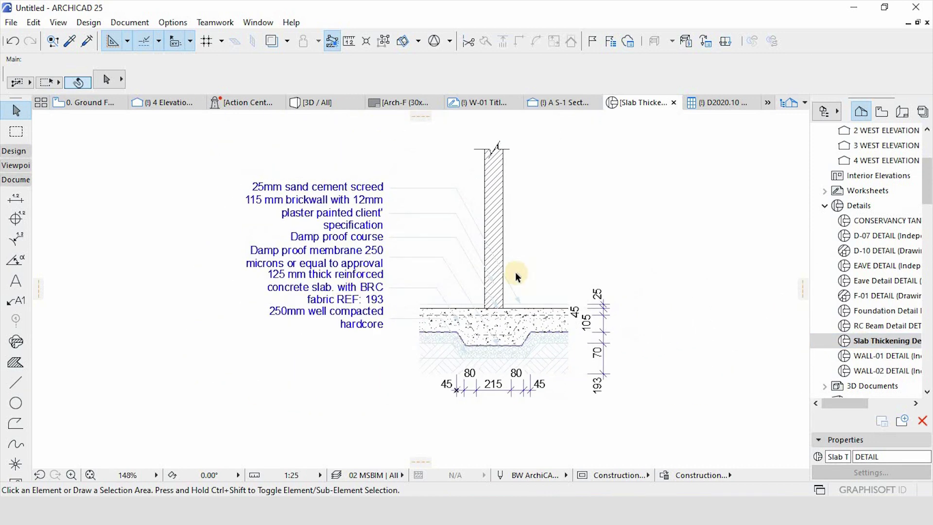
{"action": "scroll", "coordinate": [373, 305], "scroll_direction": "down", "scroll_amount": 1}
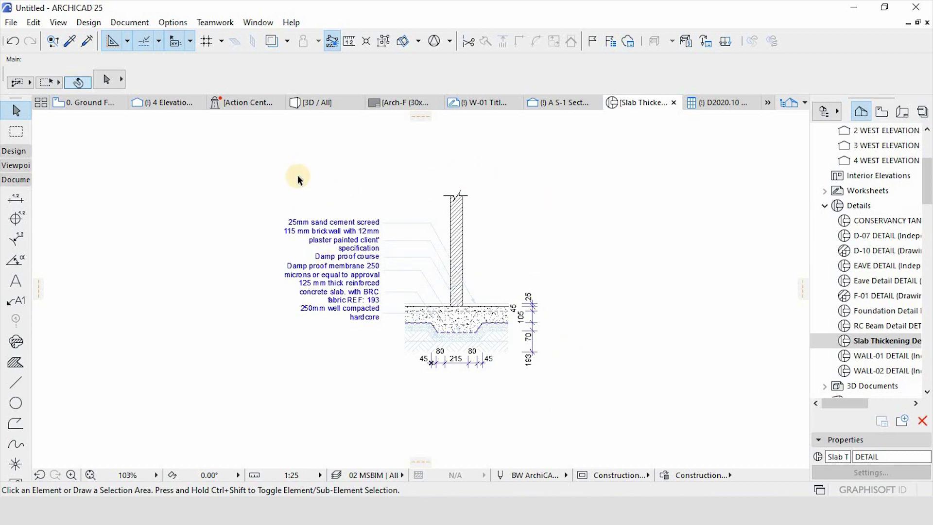
Switch to the layout book and open the A-3.1 Plans layout in the A-3 A-ARCHITECTURAL subset.
{"action": "left_click", "coordinate": [902, 113]}
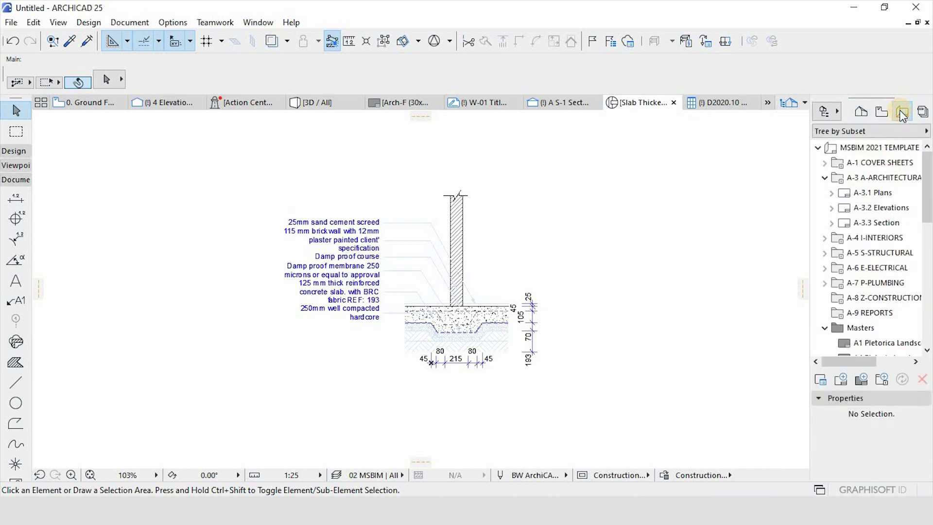
{"action": "right_click", "coordinate": [900, 110]}
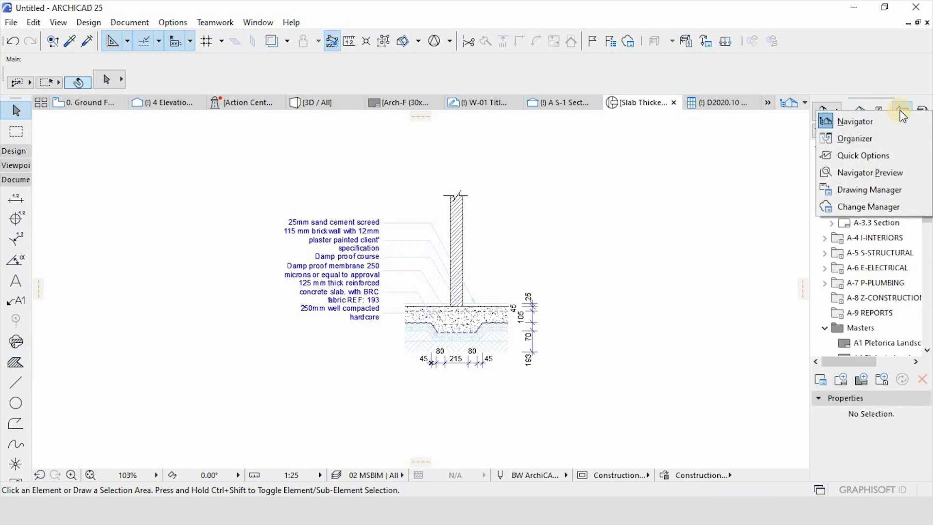
{"action": "left_click", "coordinate": [710, 200]}
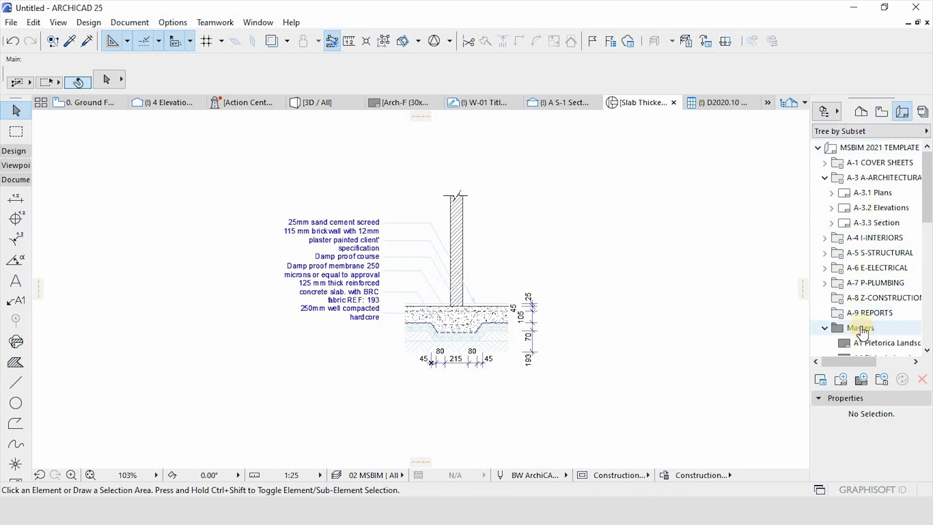
{"action": "left_click", "coordinate": [863, 183]}
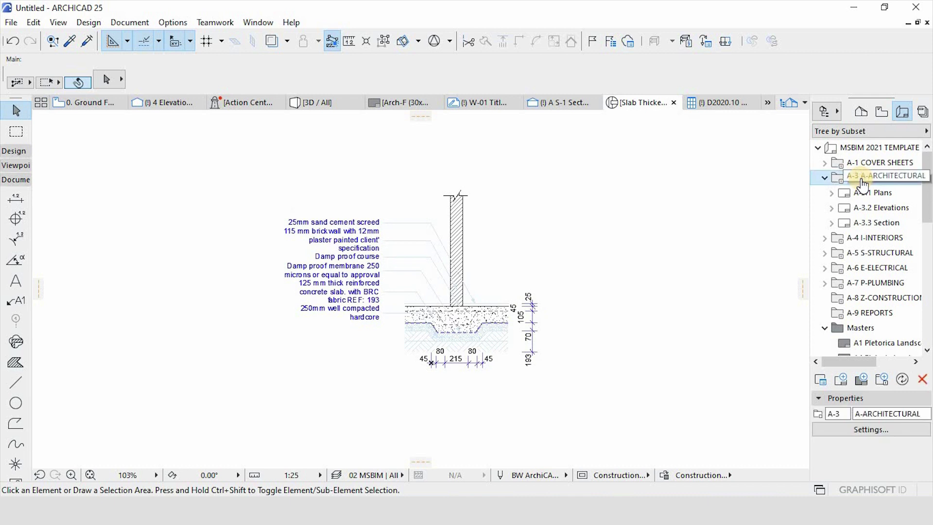
{"action": "double_click", "coordinate": [862, 183]}
{"action": "double_click", "coordinate": [862, 179]}
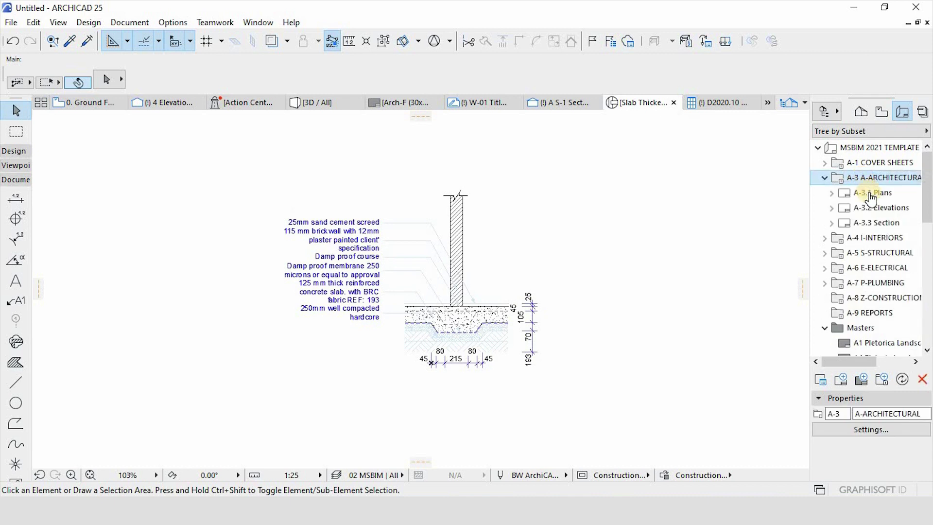
{"action": "double_click", "coordinate": [870, 194]}
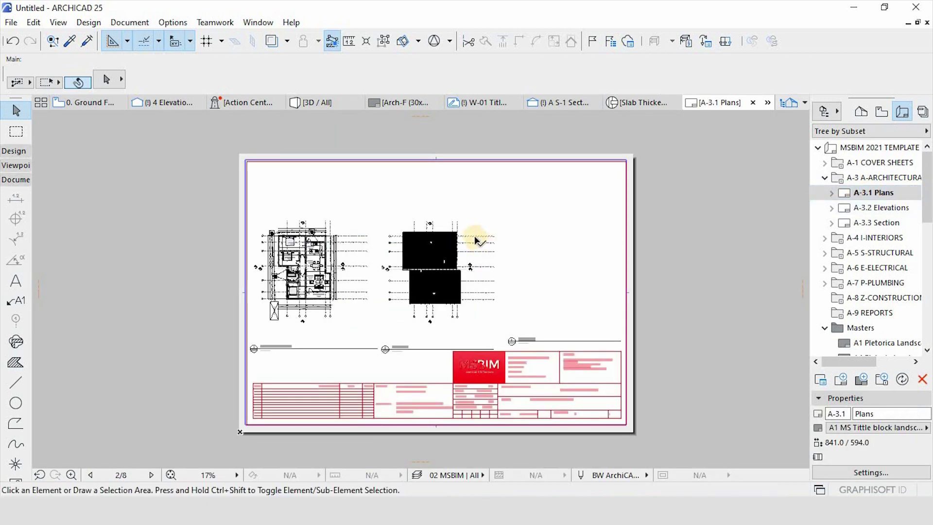
Change the A-3.1 Plans layout's master to A1-Mesolight Landscape.
{"action": "scroll", "coordinate": [475, 240], "scroll_direction": "down", "scroll_amount": 2}
{"action": "scroll", "coordinate": [500, 371], "scroll_direction": "up", "scroll_amount": 2}
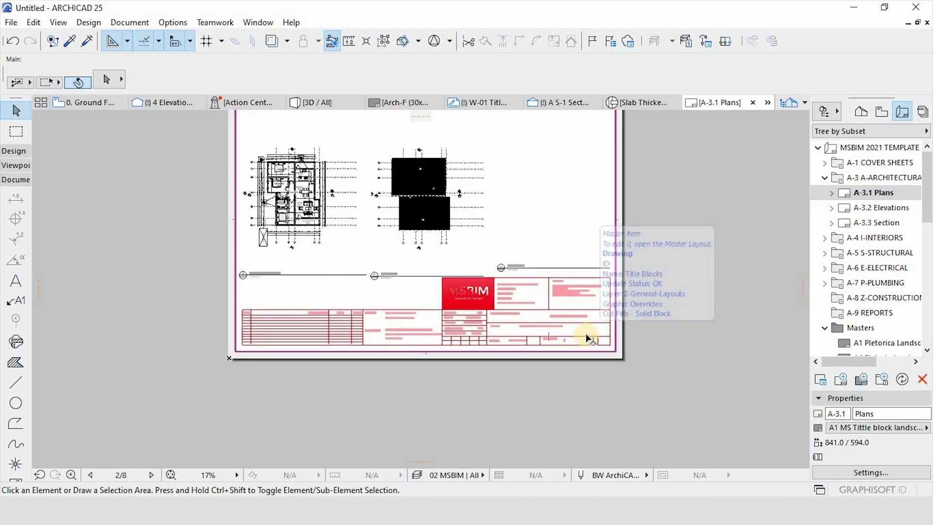
{"action": "left_click", "coordinate": [877, 427]}
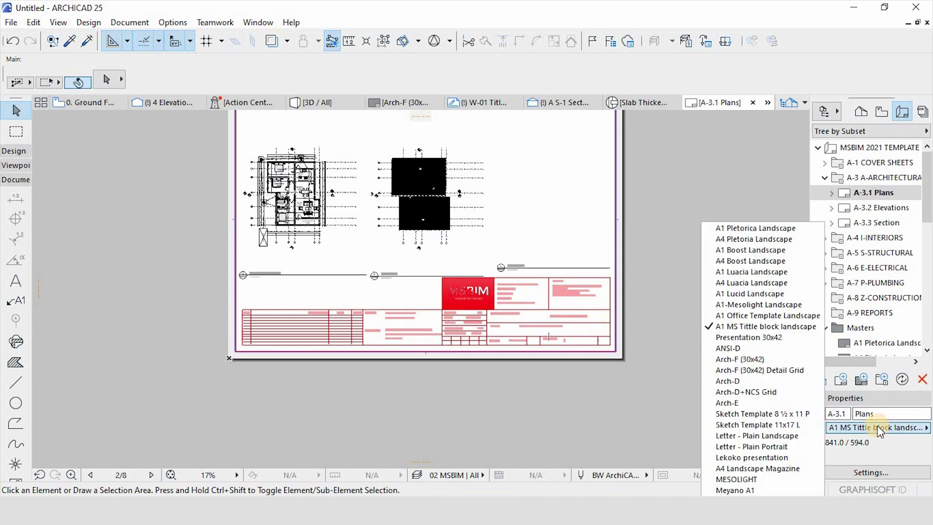
{"action": "left_click", "coordinate": [752, 306]}
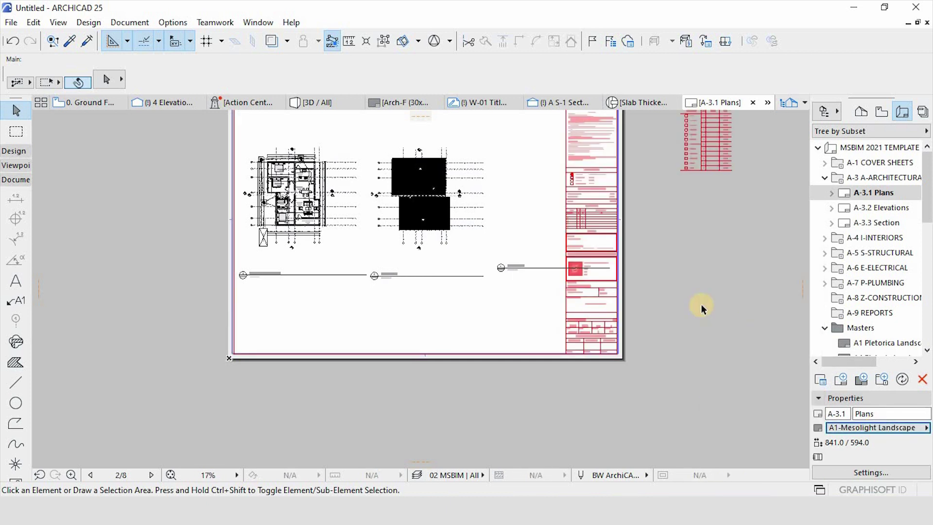
Open the A1 MS Tittle block landscape and A1 Office Template Landscape masters and examine the office template's title block.
{"action": "scroll", "coordinate": [846, 311], "scroll_direction": "down", "scroll_amount": 5}
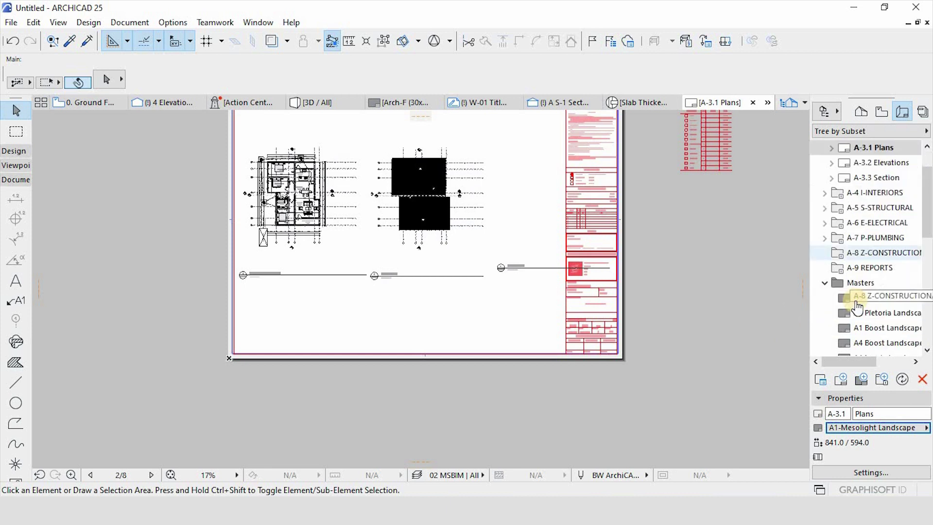
{"action": "scroll", "coordinate": [857, 306], "scroll_direction": "down", "scroll_amount": 1}
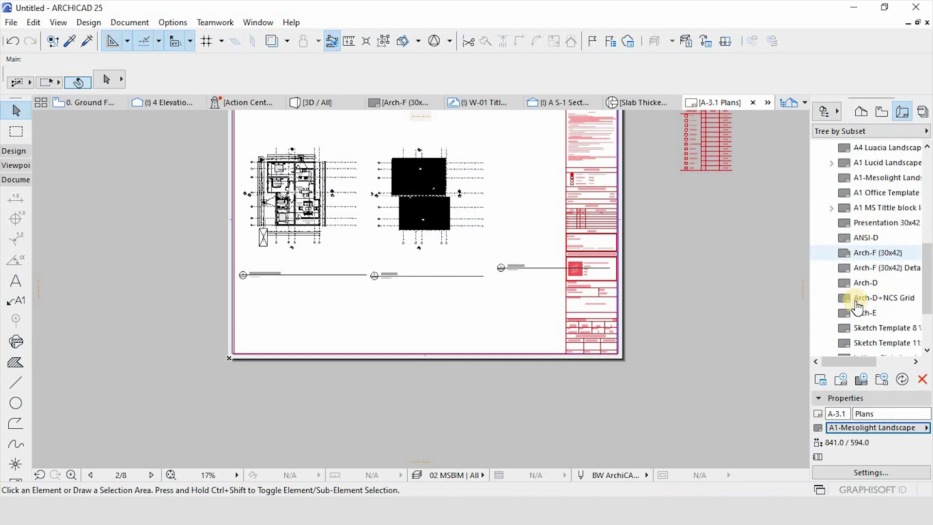
{"action": "double_click", "coordinate": [863, 208]}
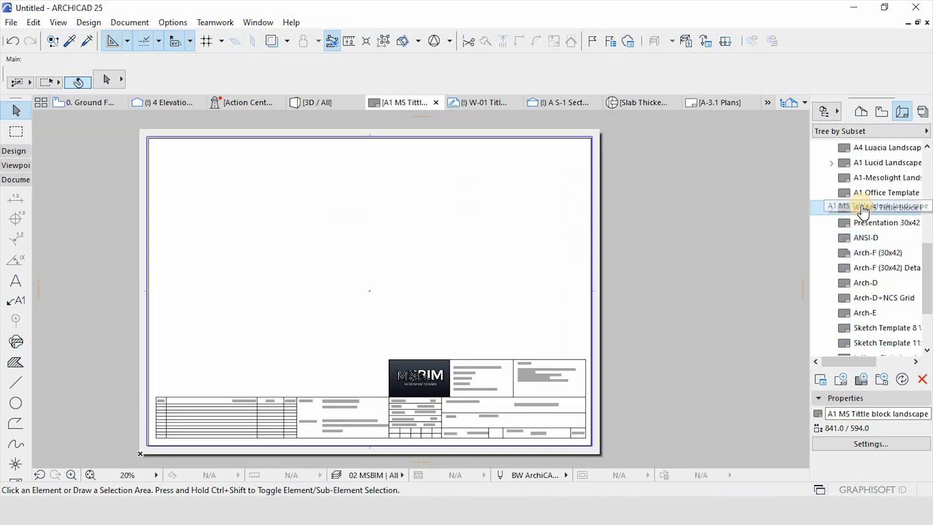
{"action": "double_click", "coordinate": [870, 195]}
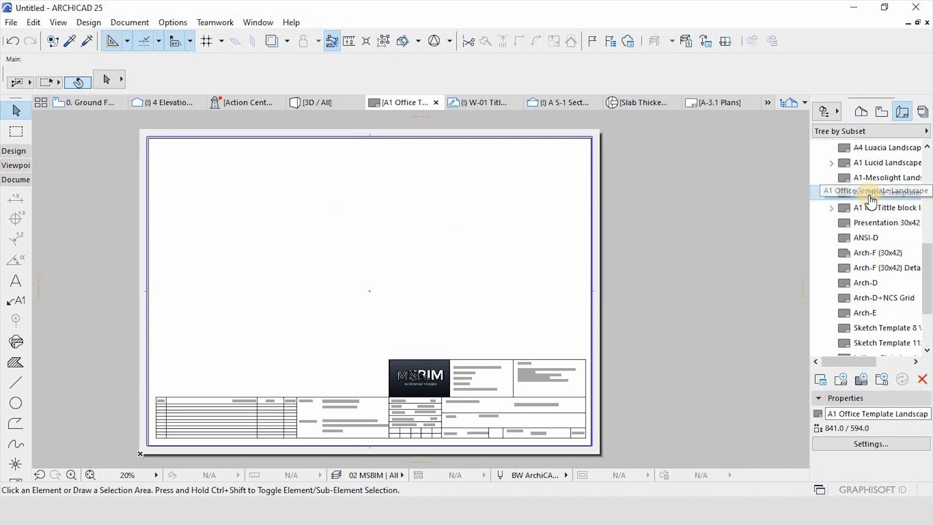
{"action": "scroll", "coordinate": [690, 371], "scroll_direction": "up", "scroll_amount": 8}
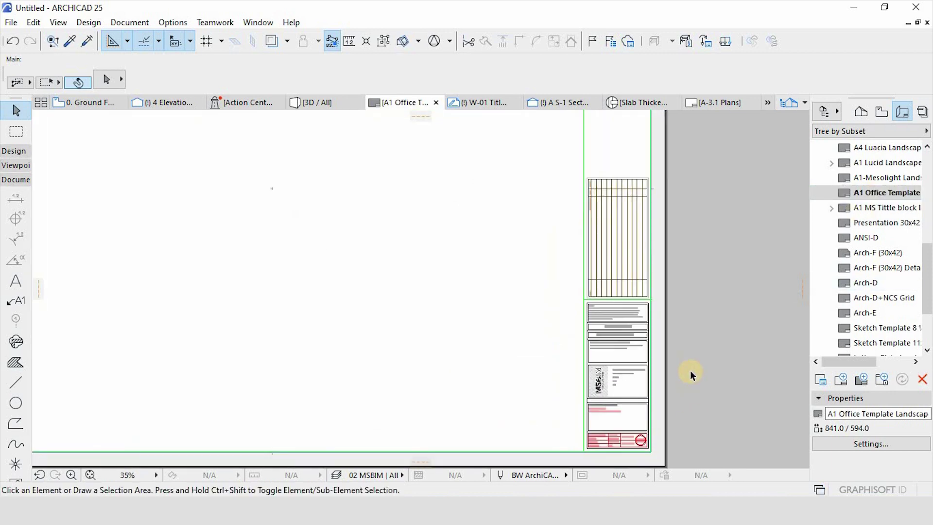
{"action": "scroll", "coordinate": [726, 315], "scroll_direction": "down", "scroll_amount": 7}
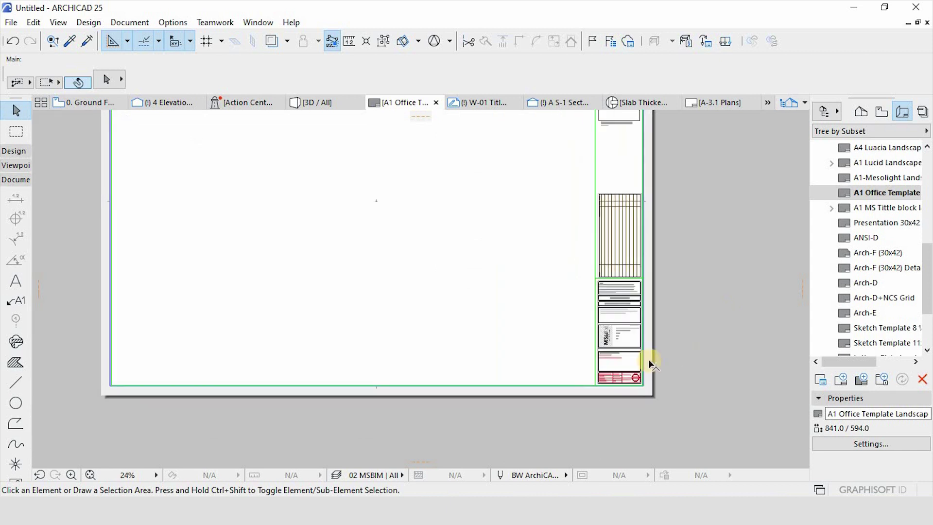
{"action": "scroll", "coordinate": [635, 358], "scroll_direction": "down", "scroll_amount": 4}
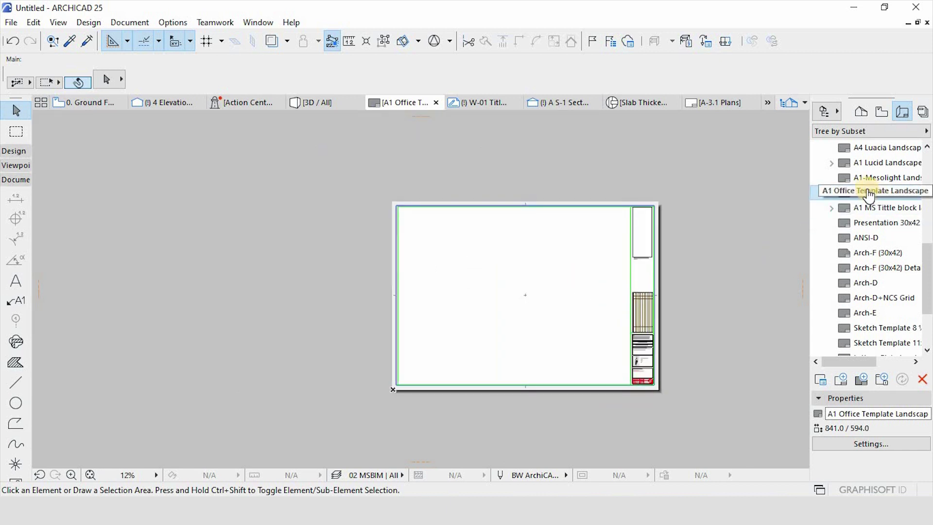
Return to the A-3.1 Plans layout and assign it the A1 Office Template Landscape master.
{"action": "scroll", "coordinate": [877, 196], "scroll_direction": "up", "scroll_amount": 5}
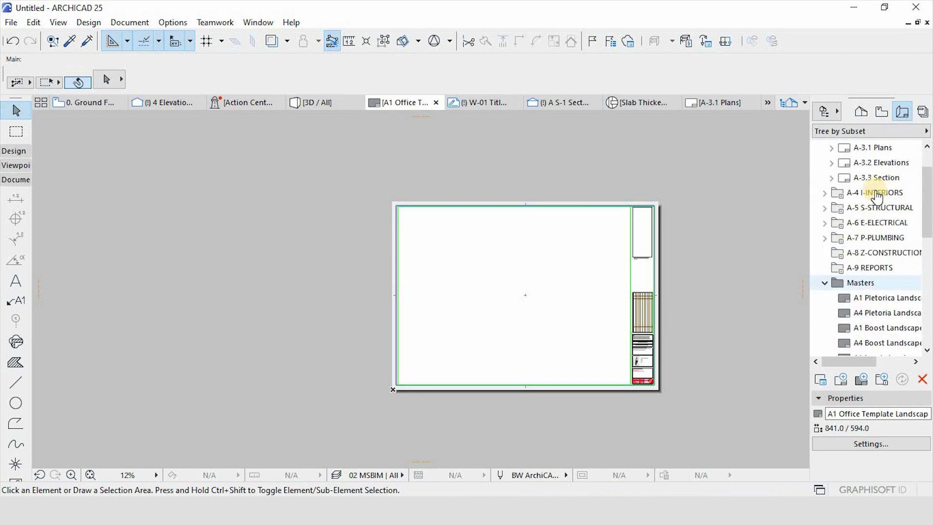
{"action": "scroll", "coordinate": [877, 197], "scroll_direction": "up", "scroll_amount": 1}
{"action": "double_click", "coordinate": [877, 197]}
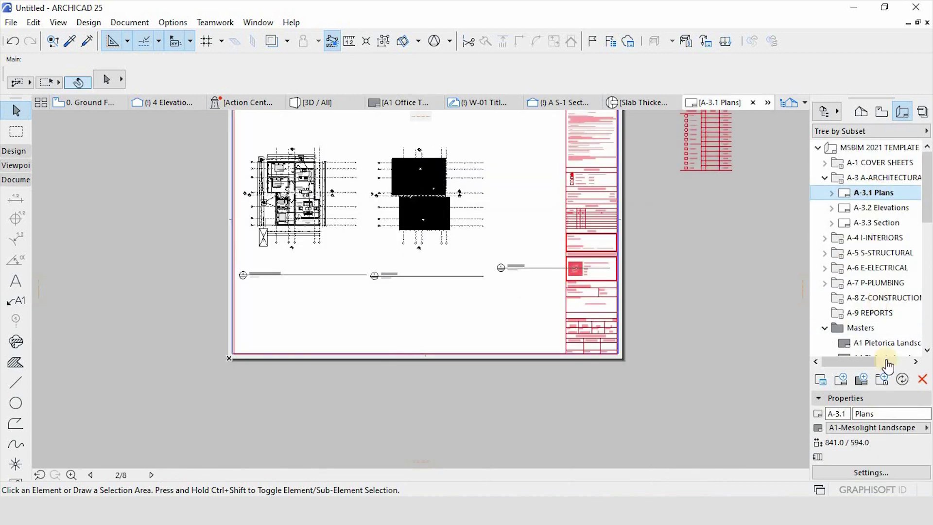
{"action": "left_click", "coordinate": [894, 427]}
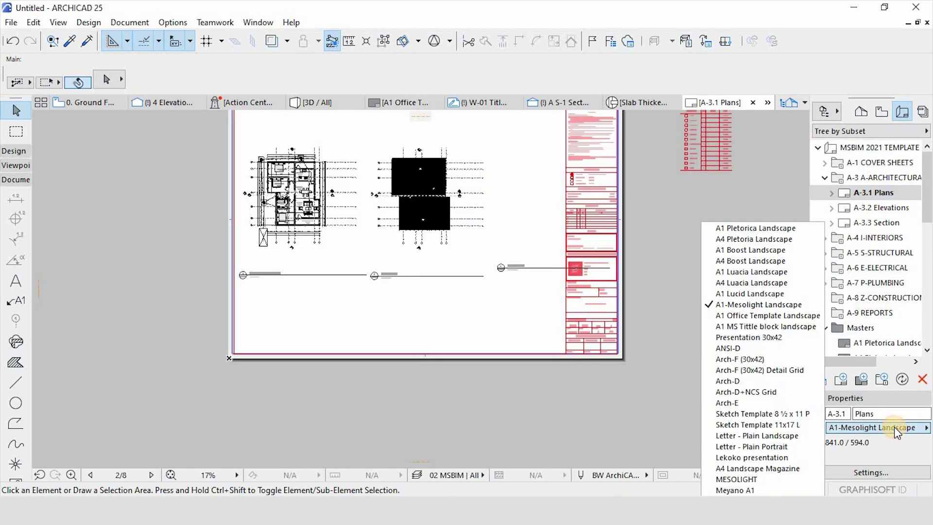
{"action": "left_click", "coordinate": [752, 315]}
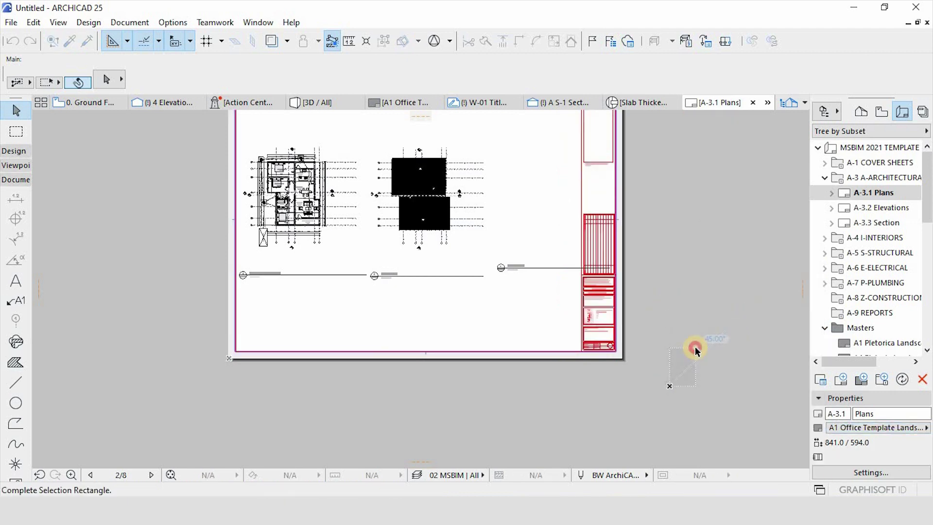
{"action": "left_click", "coordinate": [695, 349]}
Select the Ground Floor Plan drawing and lower its frame's upper edge to just above the plan.
{"action": "scroll", "coordinate": [509, 291], "scroll_direction": "up", "scroll_amount": 3}
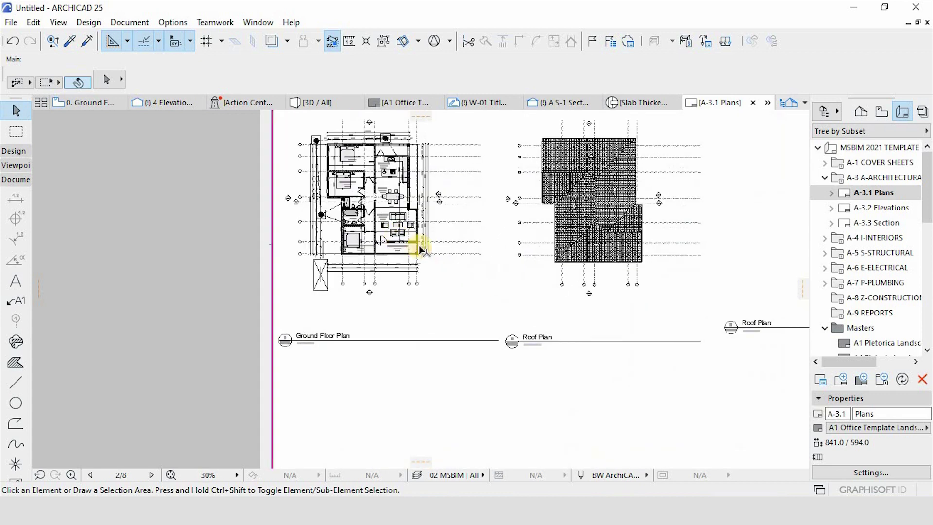
{"action": "left_click", "coordinate": [383, 226]}
{"action": "scroll", "coordinate": [515, 330], "scroll_direction": "down", "scroll_amount": 3}
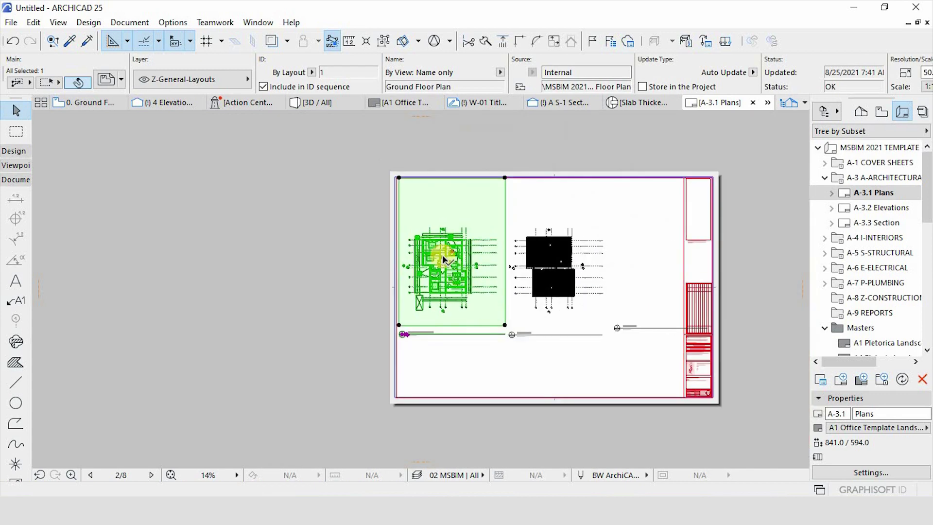
{"action": "scroll", "coordinate": [449, 232], "scroll_direction": "up", "scroll_amount": 2}
{"action": "left_click", "coordinate": [442, 132]}
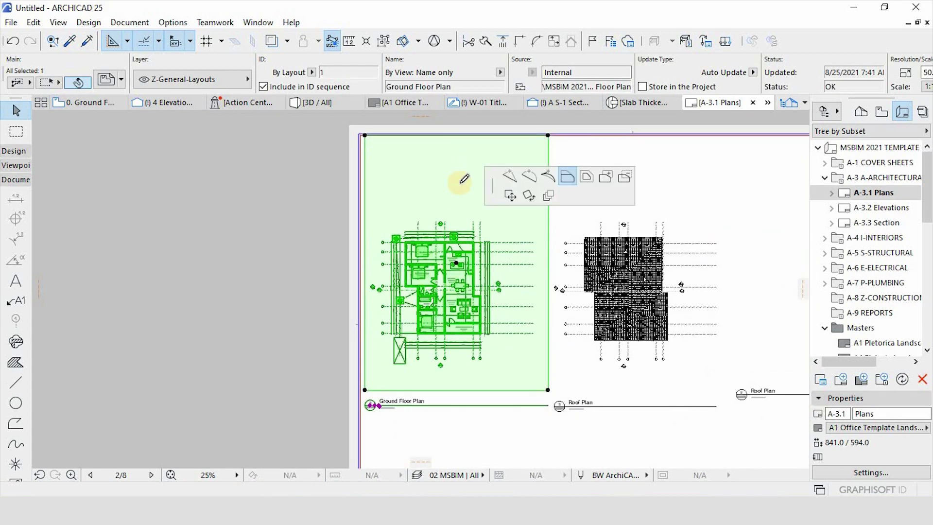
{"action": "left_click", "coordinate": [464, 216]}
Trim the right, left and bottom edges of the Ground Floor Plan drawing's frame close around the plan and its markers.
{"action": "left_click", "coordinate": [546, 311]}
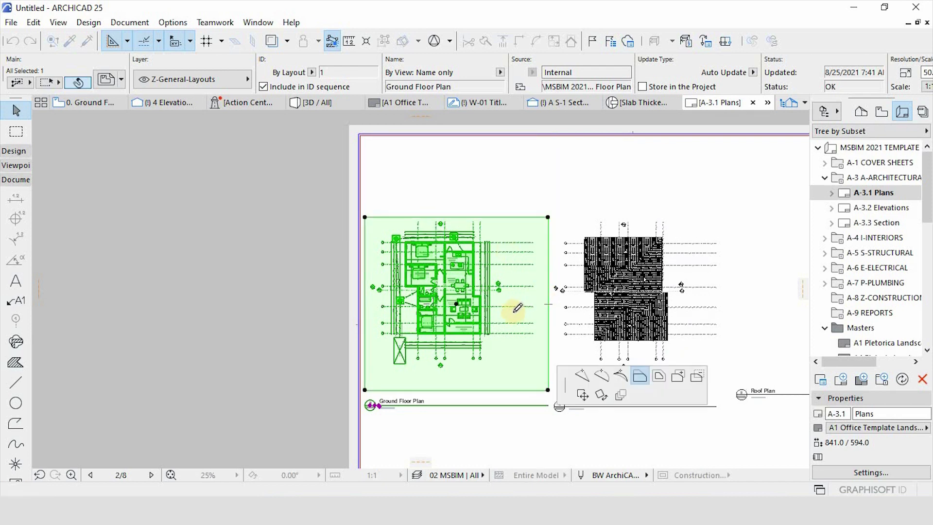
{"action": "scroll", "coordinate": [505, 310], "scroll_direction": "up", "scroll_amount": 3}
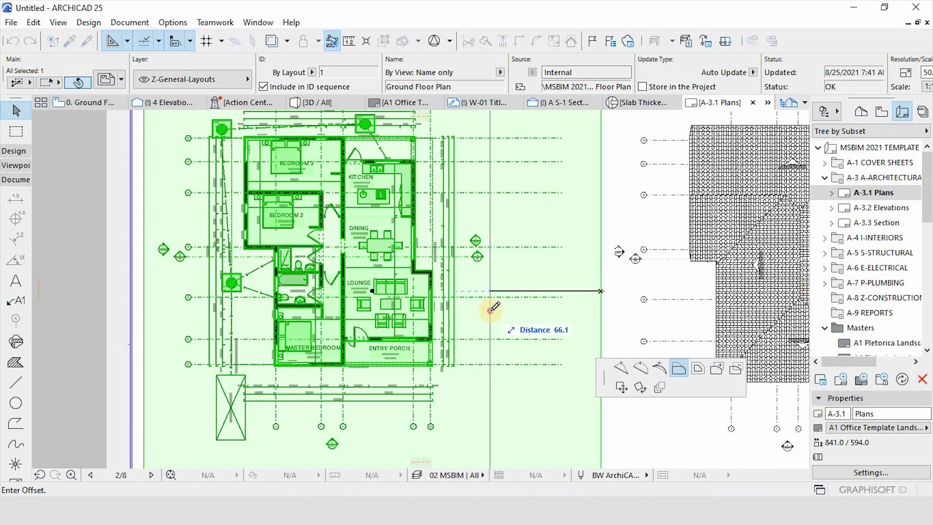
{"action": "left_click", "coordinate": [491, 307]}
{"action": "left_click", "coordinate": [153, 344]}
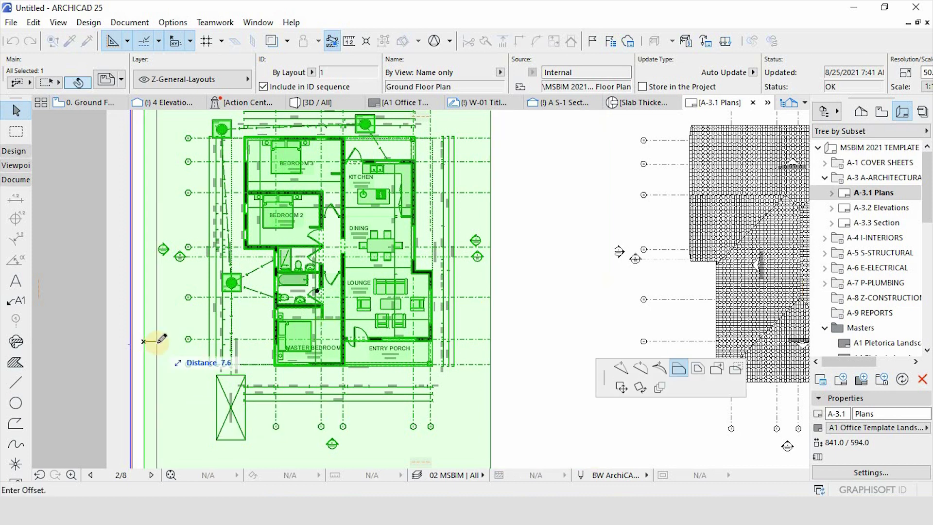
{"action": "left_click", "coordinate": [156, 343]}
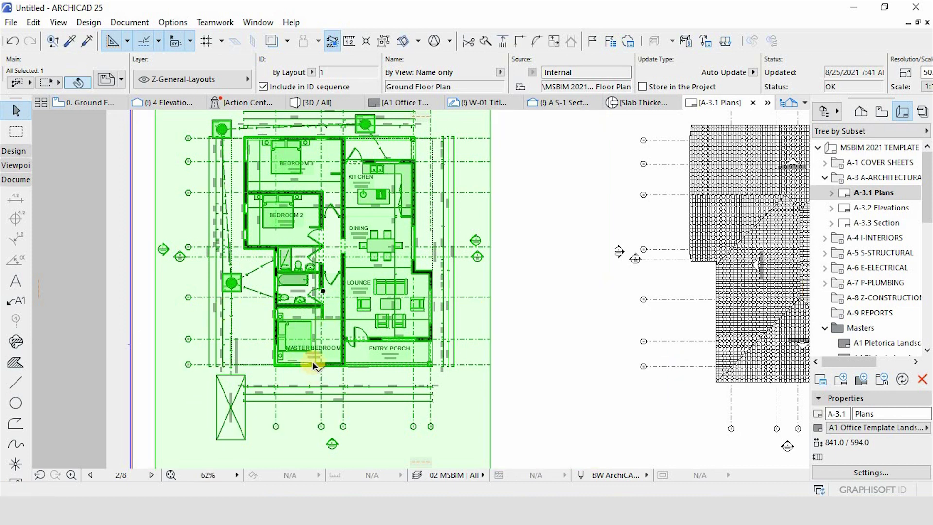
{"action": "scroll", "coordinate": [312, 359], "scroll_direction": "down", "scroll_amount": 3}
{"action": "left_click", "coordinate": [323, 424]}
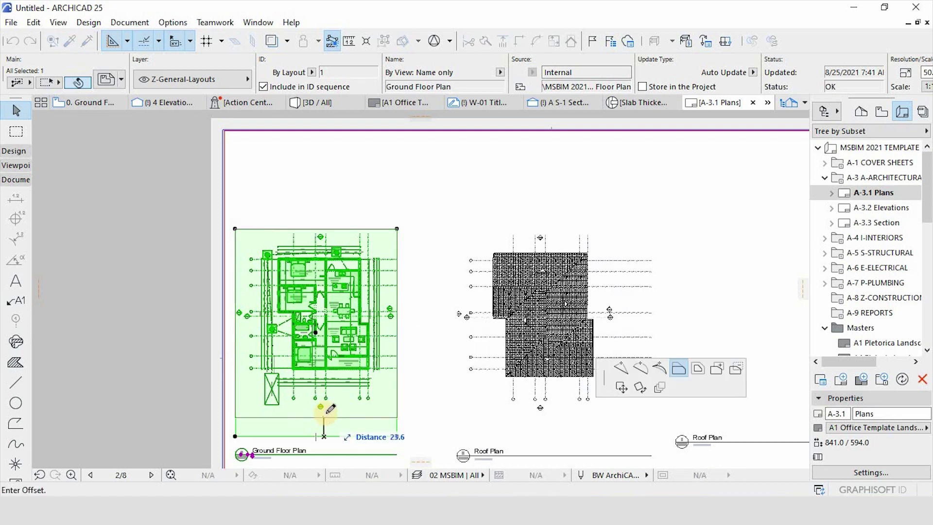
{"action": "left_click", "coordinate": [322, 413]}
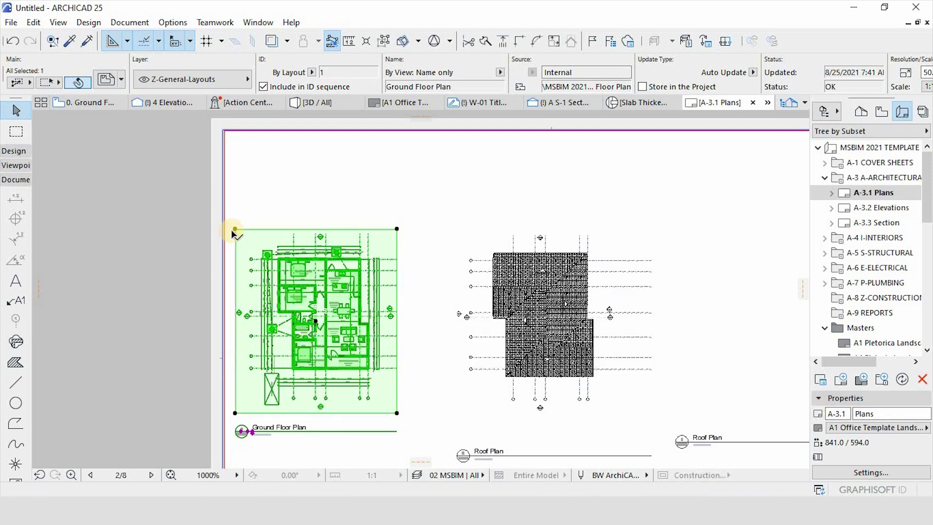
Move the Ground Floor Plan drawing up into the sheet's upper-left corner.
{"action": "key", "text": "ctrl+d"}
{"action": "left_click", "coordinate": [234, 219]}
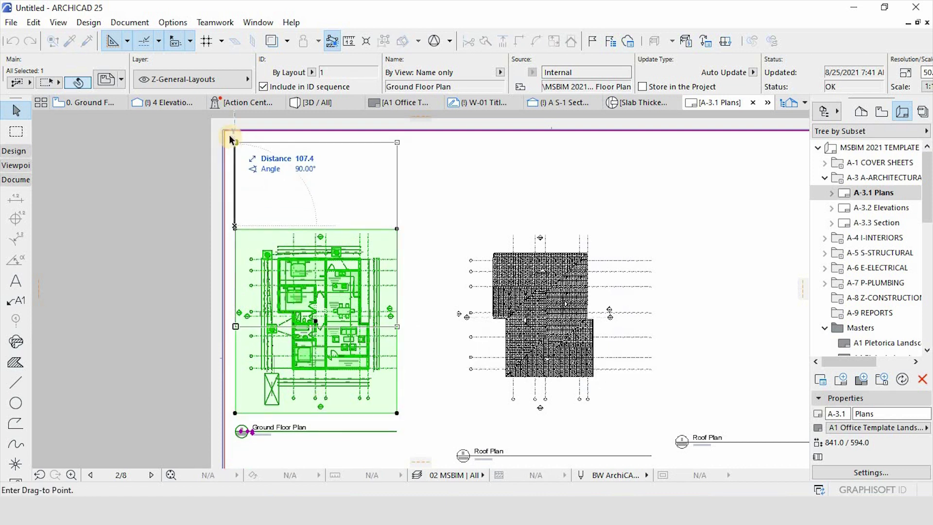
{"action": "left_click", "coordinate": [228, 125]}
Fit the frame of the middle Roof Plan drawing around the roof by adjusting its top, left, right and bottom edges.
{"action": "left_click", "coordinate": [542, 304]}
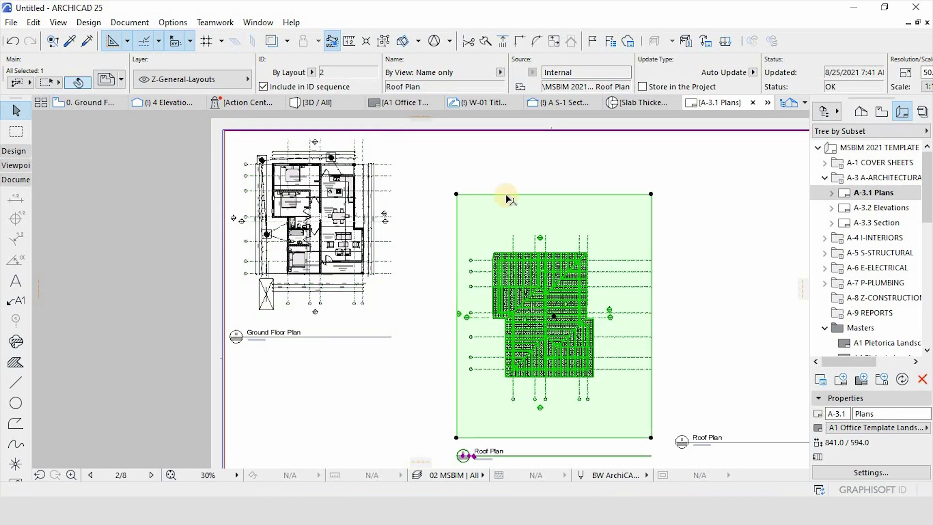
{"action": "left_click", "coordinate": [507, 195]}
{"action": "left_click", "coordinate": [521, 230]}
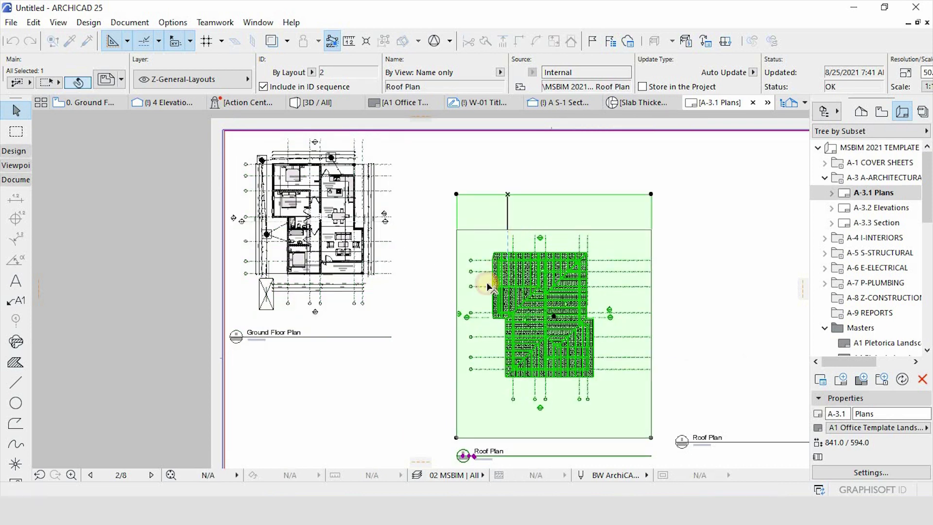
{"action": "left_click", "coordinate": [453, 287]}
{"action": "left_click", "coordinate": [451, 288]}
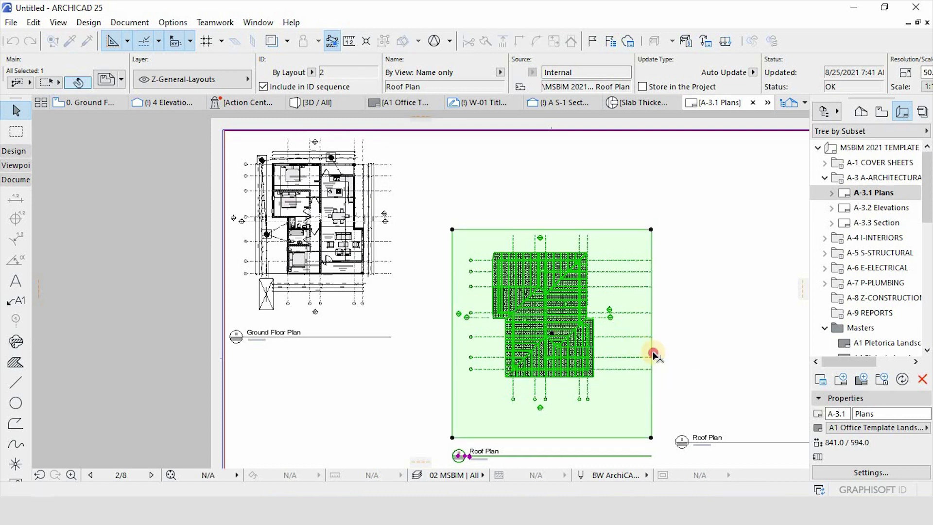
{"action": "left_click", "coordinate": [651, 355]}
{"action": "left_click", "coordinate": [617, 386]}
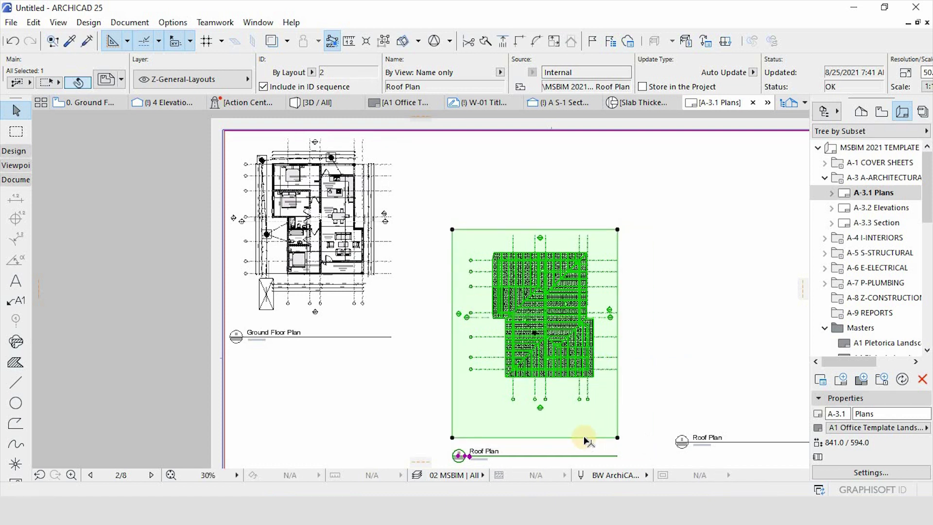
{"action": "left_click", "coordinate": [589, 437]}
{"action": "left_click", "coordinate": [597, 411]}
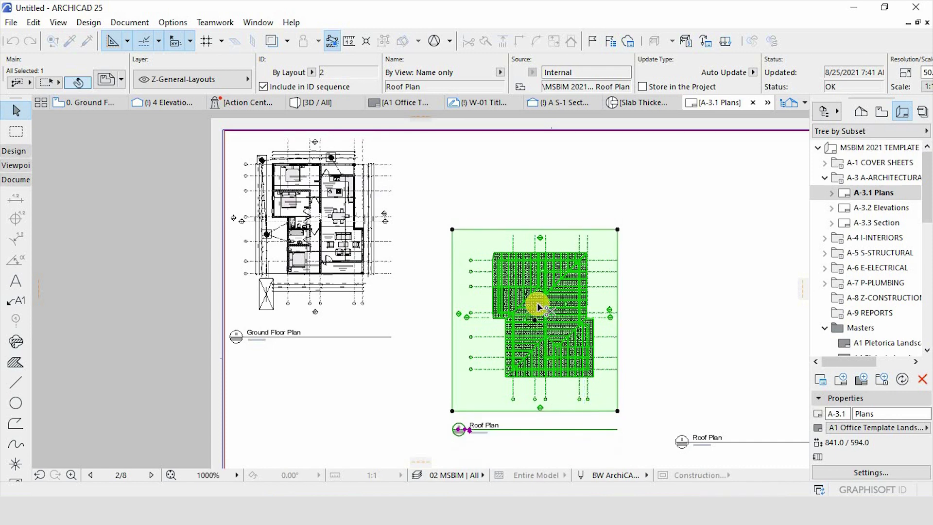
Move the cropped Roof Plan drawing up beside the Ground Floor Plan.
{"action": "key", "text": "ctrl+d"}
{"action": "left_click", "coordinate": [534, 320]}
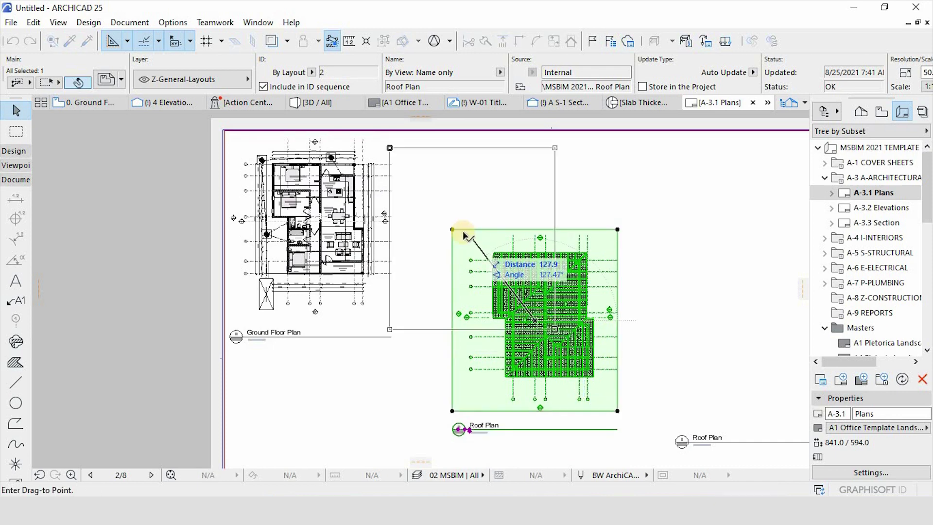
{"action": "left_click", "coordinate": [478, 240]}
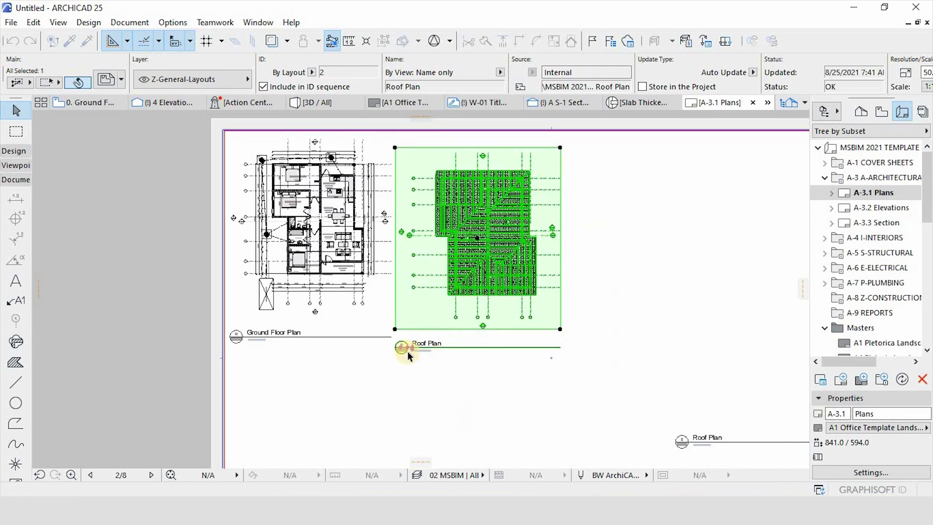
Align the Roof Plan vertically with the Ground Floor Plan by levelling their upper section markers, and deselect the drawing.
{"action": "scroll", "coordinate": [408, 354], "scroll_direction": "up", "scroll_amount": 3}
{"action": "scroll", "coordinate": [481, 408], "scroll_direction": "down", "scroll_amount": 3}
{"action": "scroll", "coordinate": [482, 153], "scroll_direction": "up", "scroll_amount": 4}
{"action": "scroll", "coordinate": [543, 236], "scroll_direction": "up", "scroll_amount": 3}
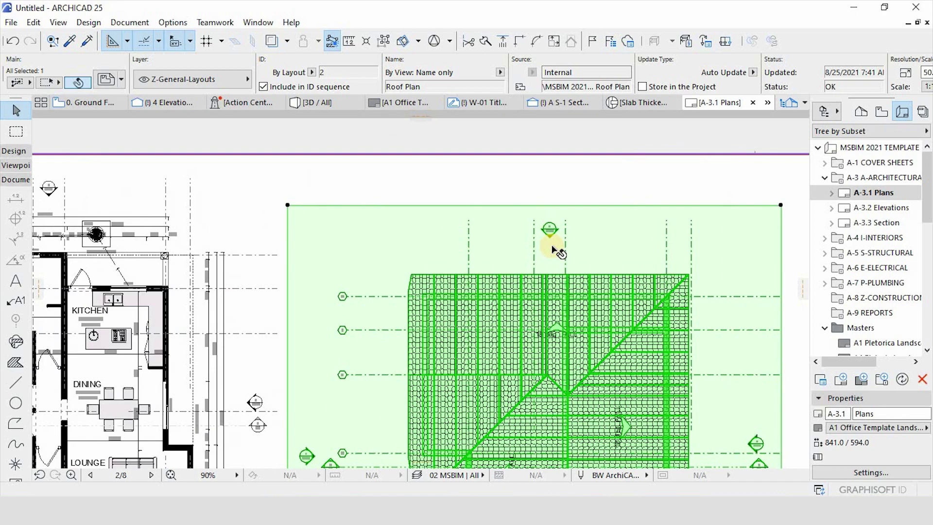
{"action": "left_click", "coordinate": [549, 230]}
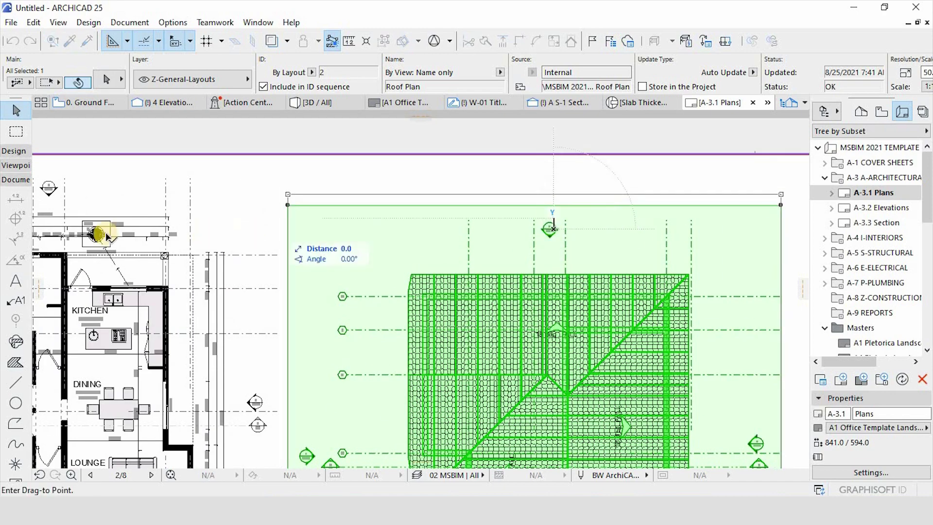
{"action": "left_click", "coordinate": [49, 188]}
{"action": "scroll", "coordinate": [415, 197], "scroll_direction": "down", "scroll_amount": 5}
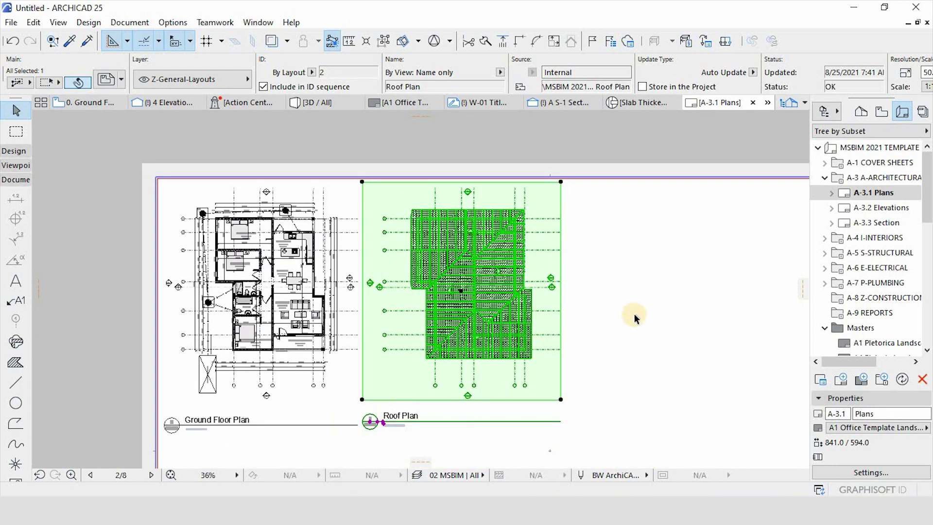
{"action": "left_click", "coordinate": [625, 296]}
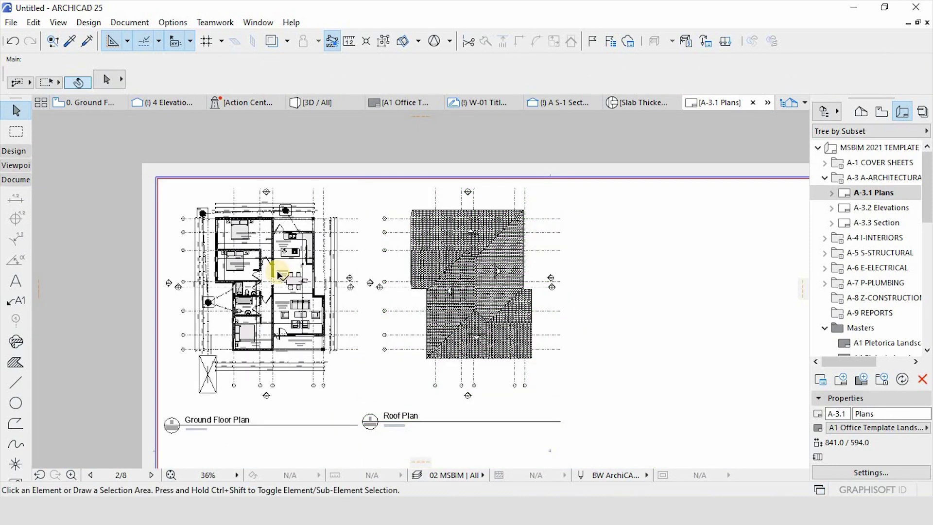
Place the 0. Site view from the view map onto the empty right part of the A-3.1 Plans sheet.
{"action": "scroll", "coordinate": [425, 296], "scroll_direction": "down", "scroll_amount": 3}
{"action": "scroll", "coordinate": [457, 239], "scroll_direction": "up", "scroll_amount": 2}
{"action": "scroll", "coordinate": [461, 233], "scroll_direction": "down", "scroll_amount": 2}
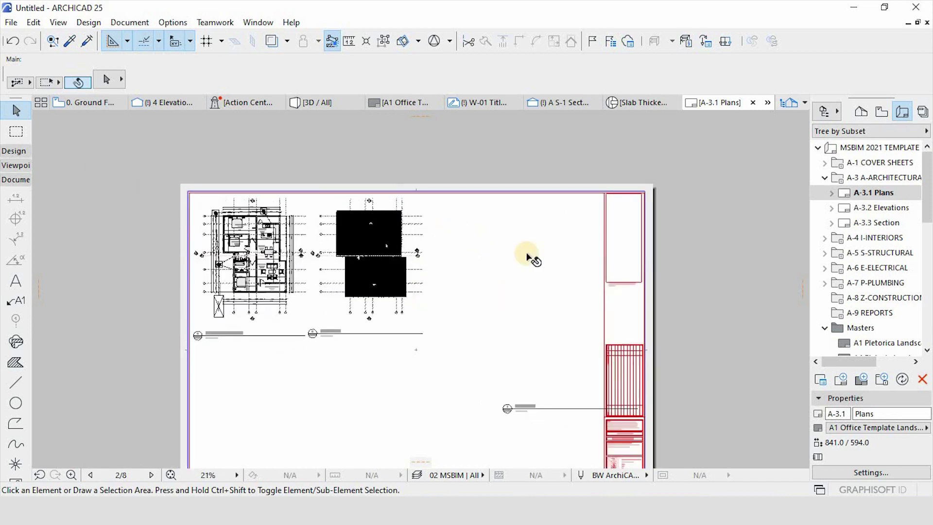
{"action": "left_click", "coordinate": [874, 113]}
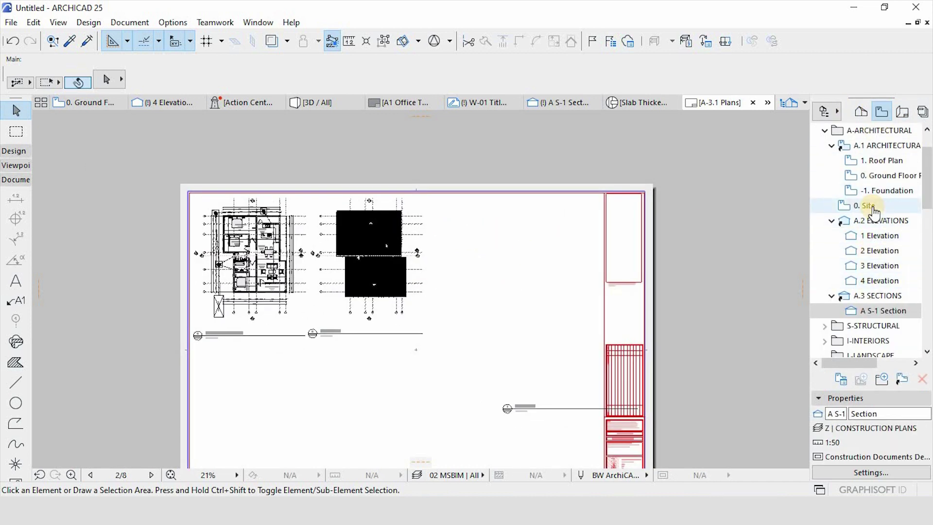
{"action": "left_click_drag", "start_coordinate": [873, 212], "coordinate": [627, 269]}
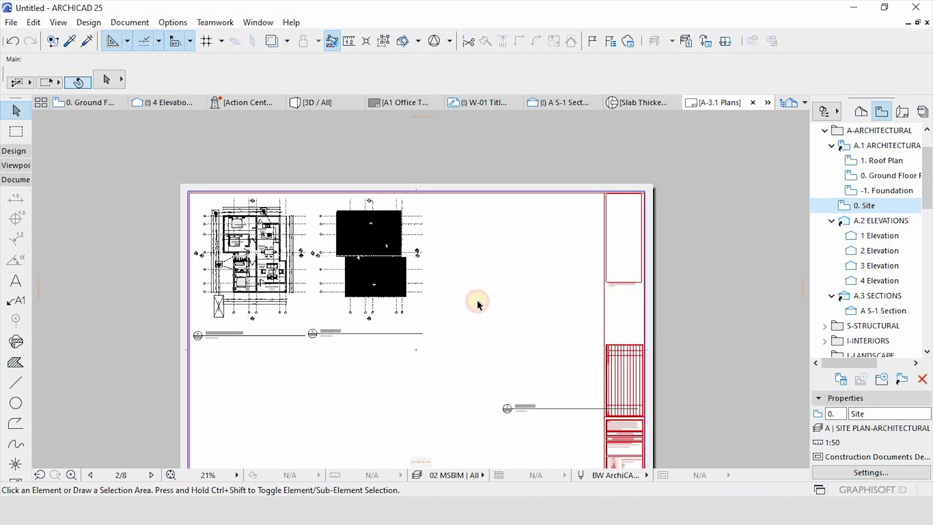
{"action": "left_click", "coordinate": [857, 206]}
{"action": "left_click_drag", "start_coordinate": [322, 414], "coordinate": [323, 415]}
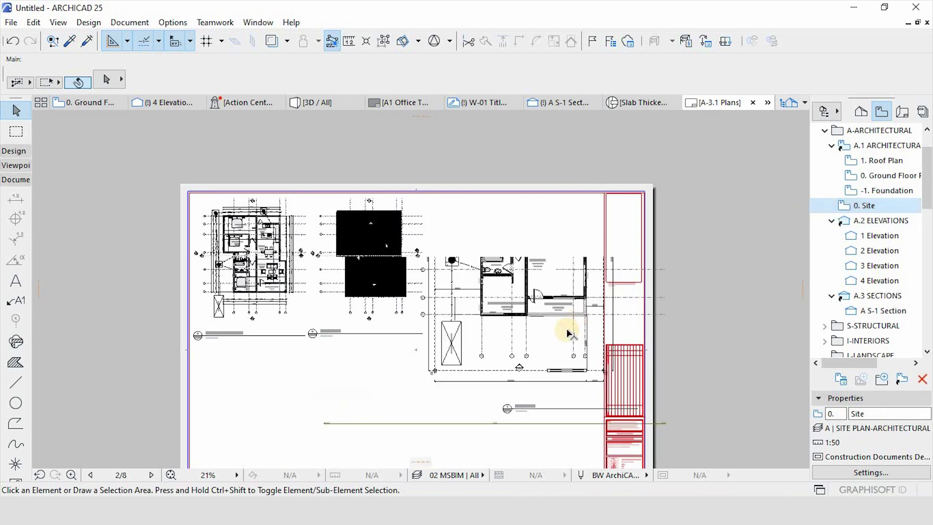
Delete the leftover Roof Plan drawing whose source view is missing, beneath the newly placed Site drawing.
{"action": "left_click", "coordinate": [527, 412]}
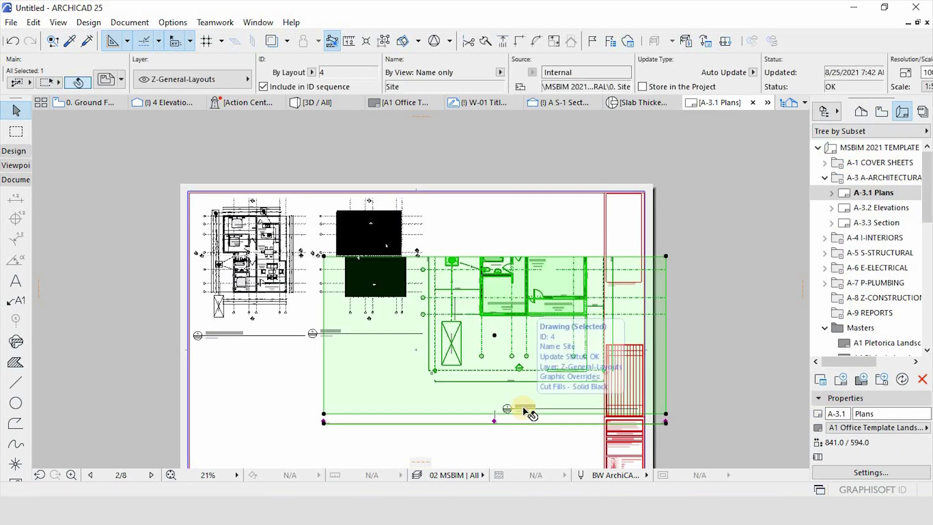
{"action": "left_click", "coordinate": [514, 436]}
{"action": "scroll", "coordinate": [514, 436], "scroll_direction": "up", "scroll_amount": 4}
{"action": "left_click", "coordinate": [496, 365]}
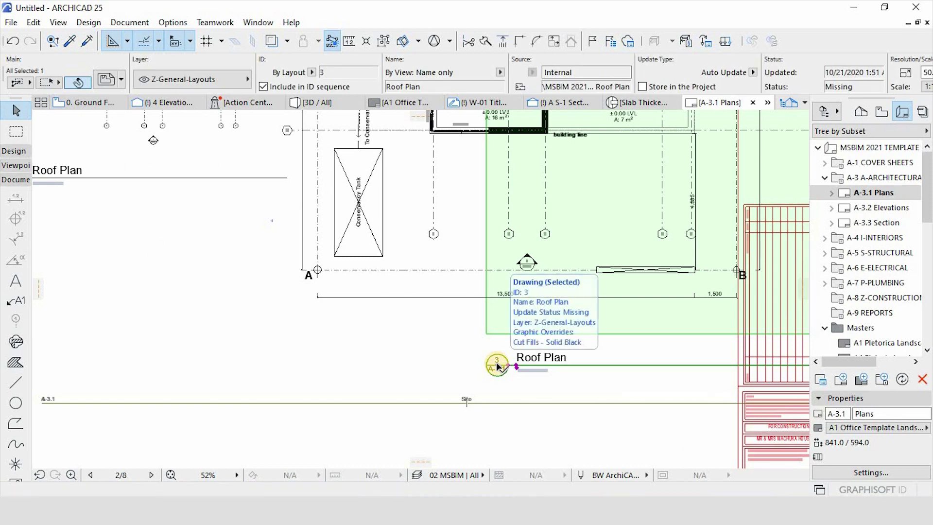
{"action": "key", "text": "Escape"}
{"action": "scroll", "coordinate": [492, 219], "scroll_direction": "down", "scroll_amount": 4}
Check the layer combination in the Site drawing's source view settings.
{"action": "left_click", "coordinate": [494, 219]}
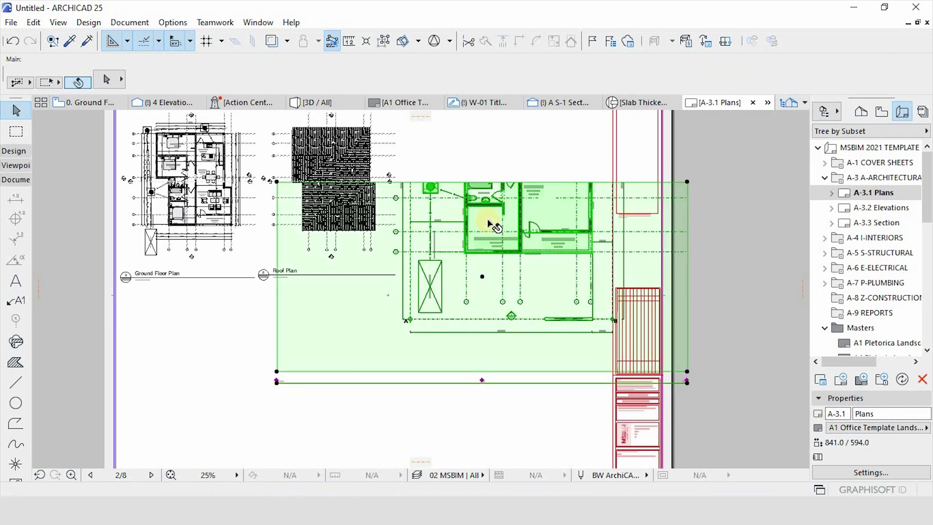
{"action": "right_click", "coordinate": [456, 266]}
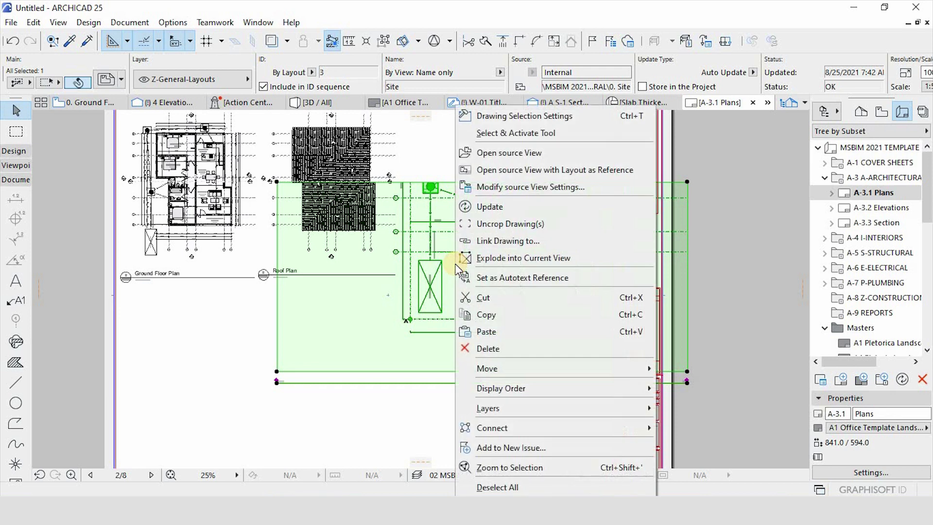
{"action": "left_click", "coordinate": [493, 189]}
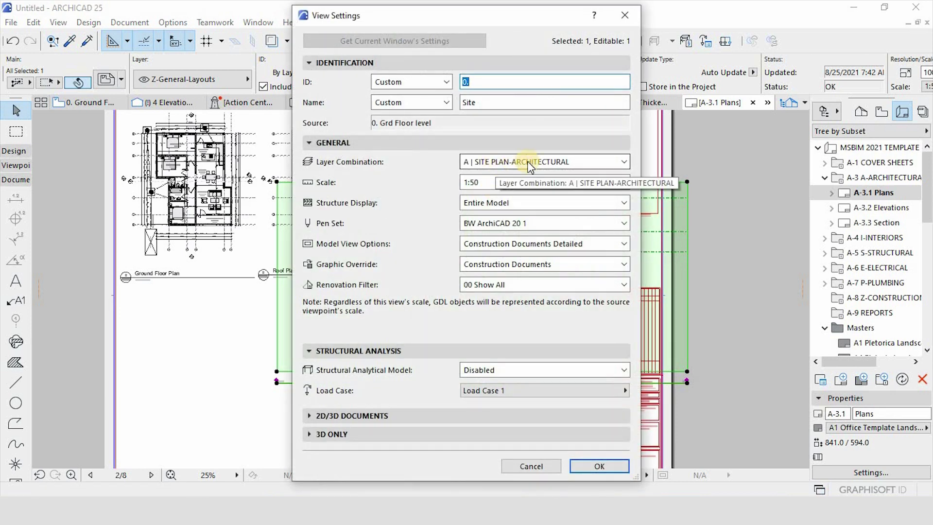
{"action": "left_click", "coordinate": [598, 465]}
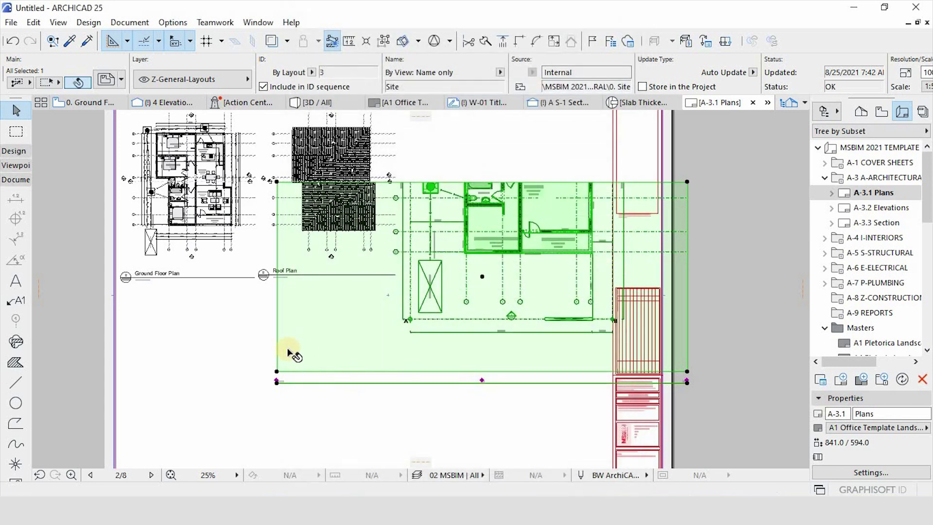
Set the scale of the selected Site drawing to 1:200.
{"action": "scroll", "coordinate": [679, 81], "scroll_direction": "down", "scroll_amount": 3}
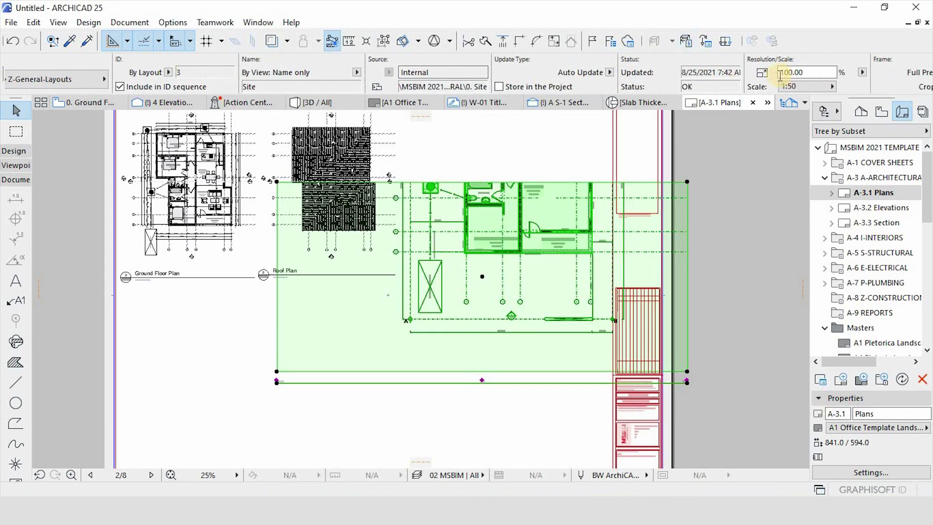
{"action": "left_click", "coordinate": [787, 88]}
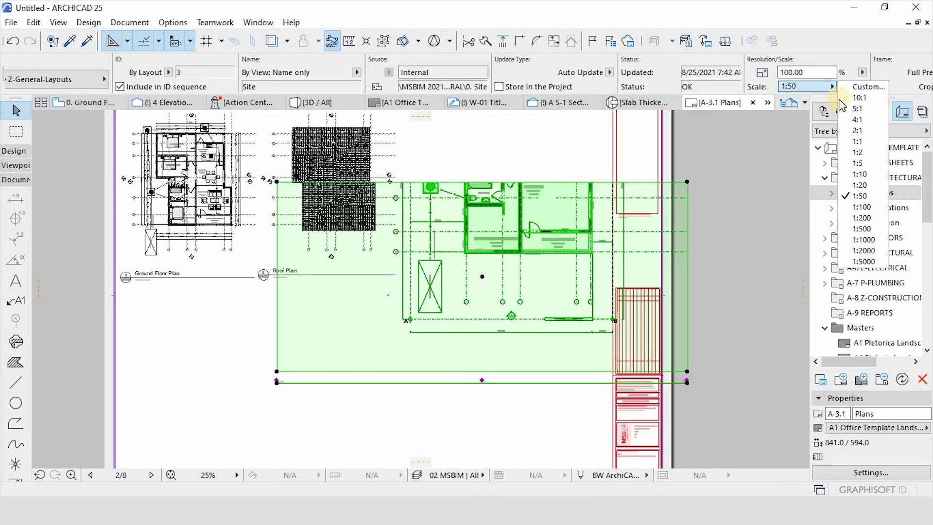
{"action": "left_click", "coordinate": [862, 218]}
{"action": "scroll", "coordinate": [292, 322], "scroll_direction": "up", "scroll_amount": 3}
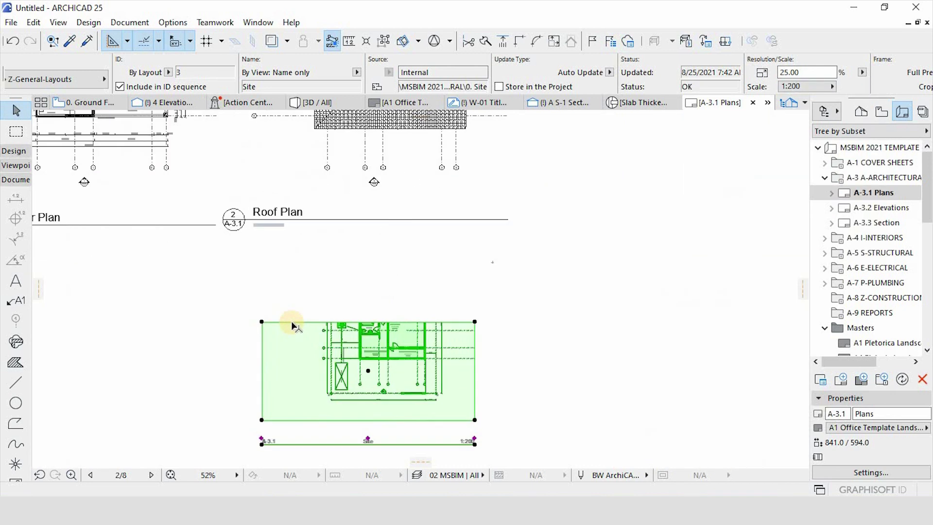
Extend the Site drawing's frame upward past the whole building and update the drawing to the frame.
{"action": "left_click", "coordinate": [292, 323]}
{"action": "left_click", "coordinate": [319, 193]}
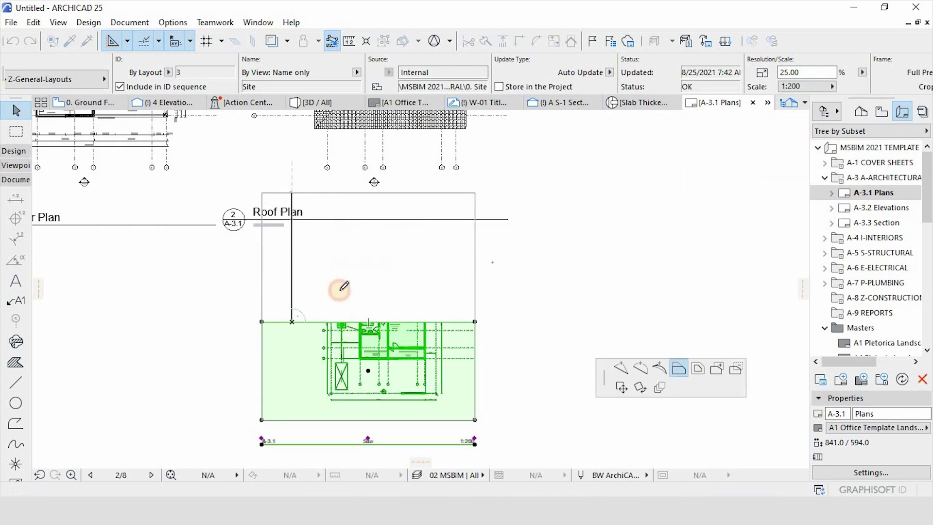
{"action": "left_click", "coordinate": [442, 323]}
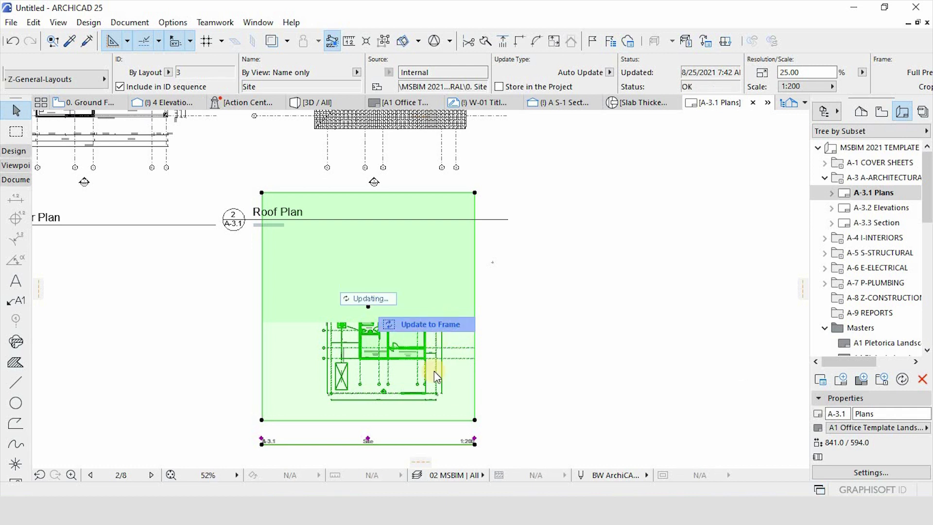
Trim the top, left, right and bottom edges of the Site drawing's frame close to the site plan.
{"action": "left_click", "coordinate": [401, 193]}
{"action": "left_click", "coordinate": [407, 234]}
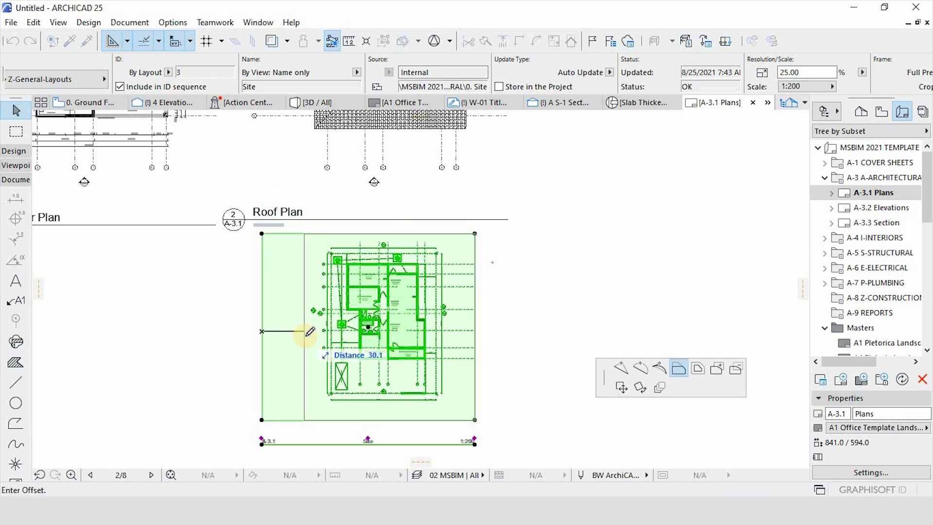
{"action": "left_click", "coordinate": [306, 332]}
{"action": "left_click", "coordinate": [475, 383]}
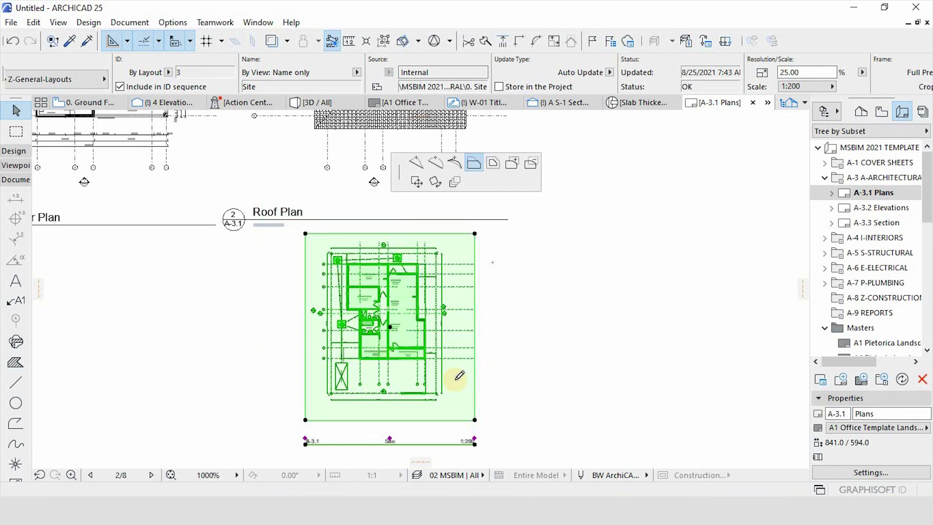
{"action": "left_click", "coordinate": [392, 419]}
Move the cropped Site drawing up beside the Roof Plan in the sheet's upper row and deselect it.
{"action": "left_click", "coordinate": [377, 324]}
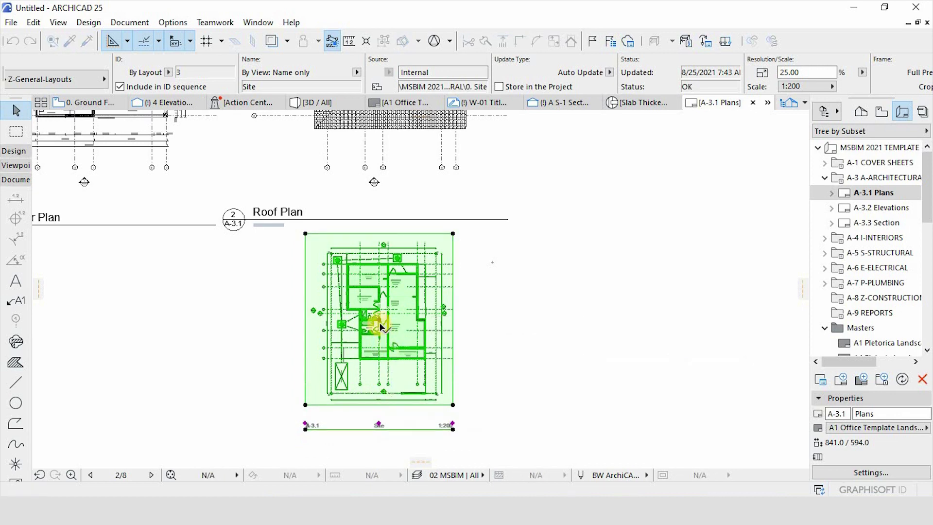
{"action": "left_click", "coordinate": [459, 390]}
{"action": "scroll", "coordinate": [459, 390], "scroll_direction": "down", "scroll_amount": 3}
{"action": "scroll", "coordinate": [485, 271], "scroll_direction": "down", "scroll_amount": 3}
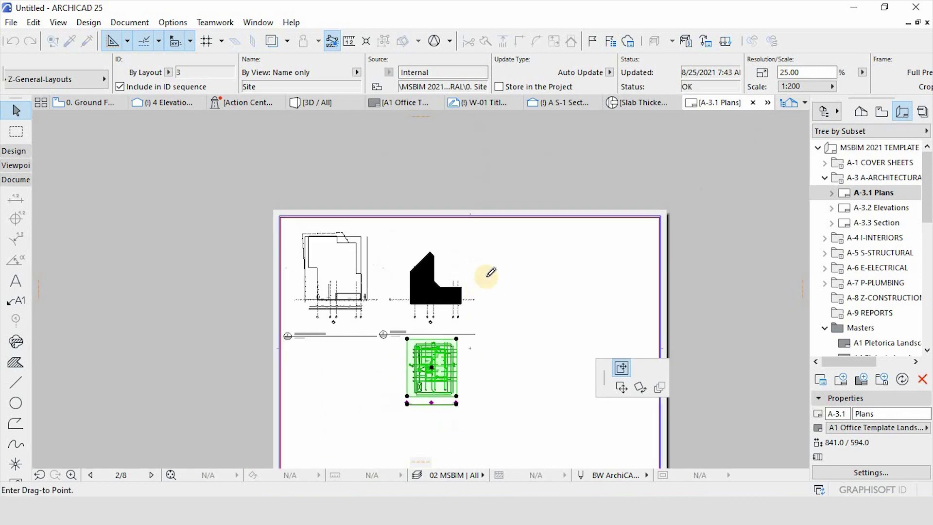
{"action": "scroll", "coordinate": [499, 250], "scroll_direction": "up", "scroll_amount": 2}
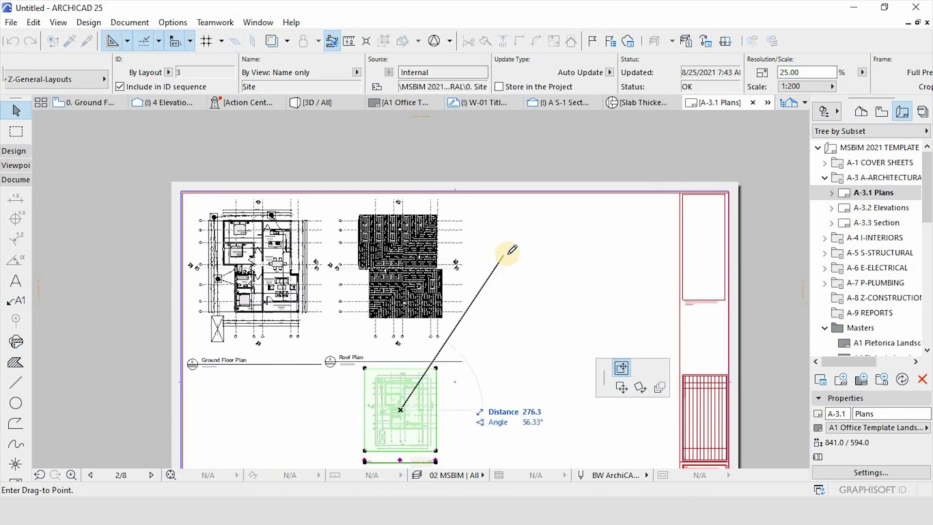
{"action": "left_click", "coordinate": [622, 388]}
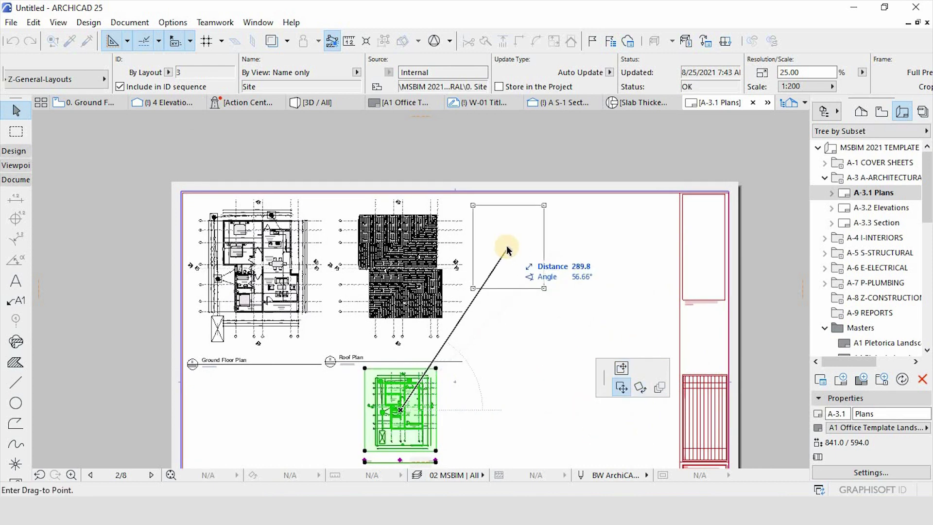
{"action": "left_click", "coordinate": [508, 246]}
{"action": "key", "text": "Escape"}
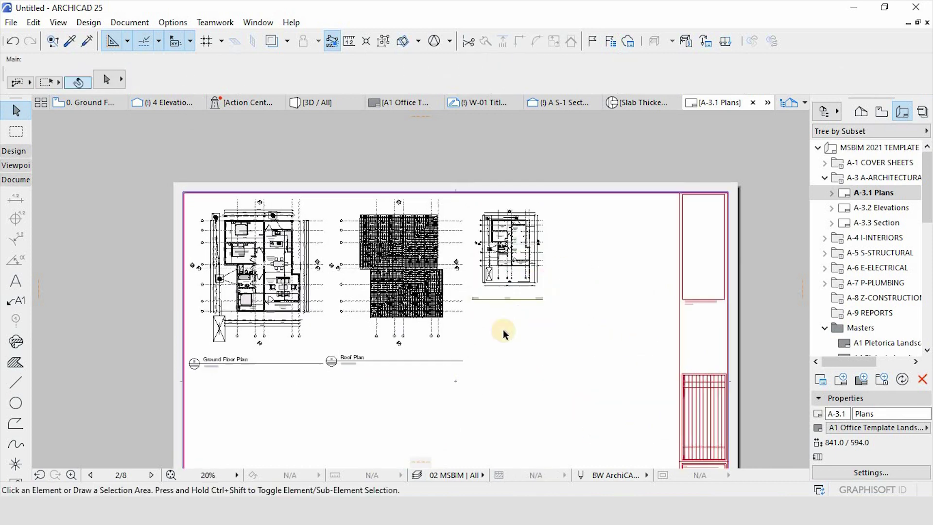
Expand the A-3.2 Elevations layout in the layout book and open its sheet.
{"action": "scroll", "coordinate": [500, 329], "scroll_direction": "down", "scroll_amount": 3}
{"action": "scroll", "coordinate": [500, 308], "scroll_direction": "up", "scroll_amount": 4}
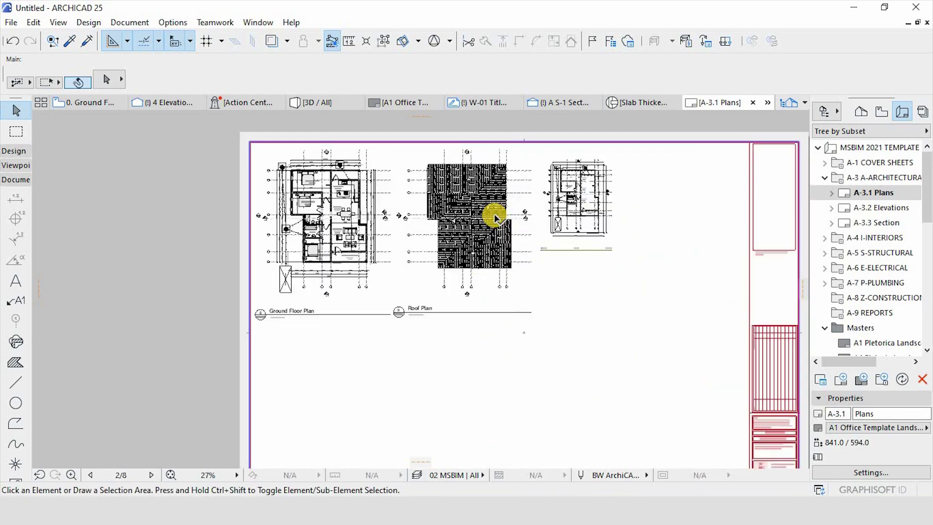
{"action": "scroll", "coordinate": [493, 212], "scroll_direction": "up", "scroll_amount": 3}
{"action": "scroll", "coordinate": [548, 249], "scroll_direction": "down", "scroll_amount": 2}
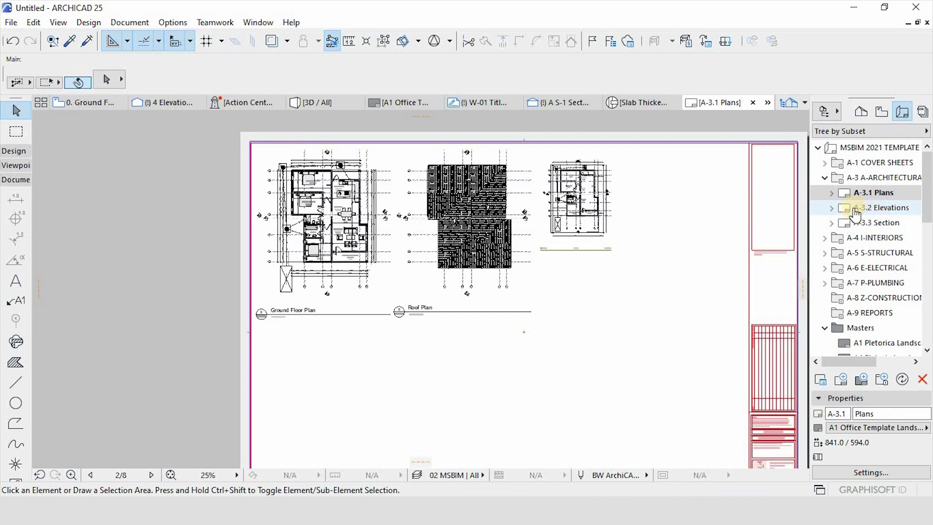
{"action": "left_click", "coordinate": [831, 208]}
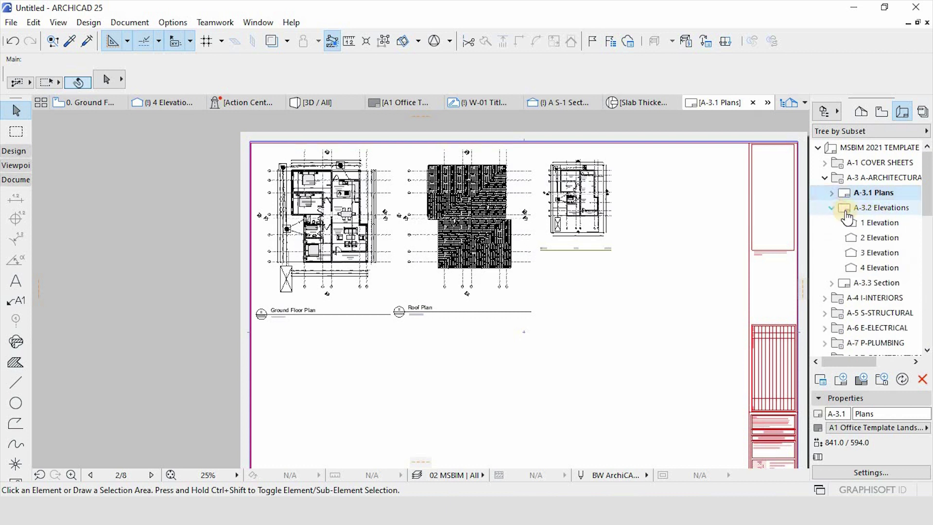
{"action": "double_click", "coordinate": [873, 207]}
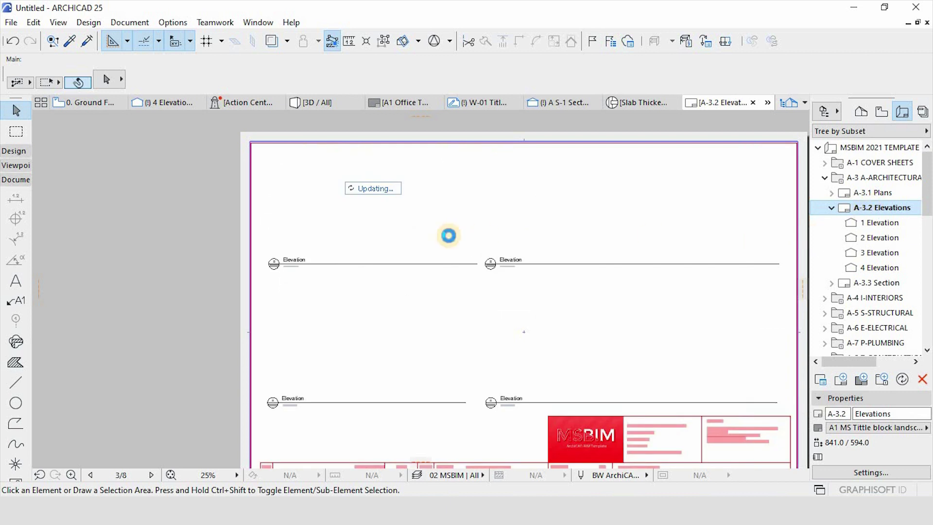
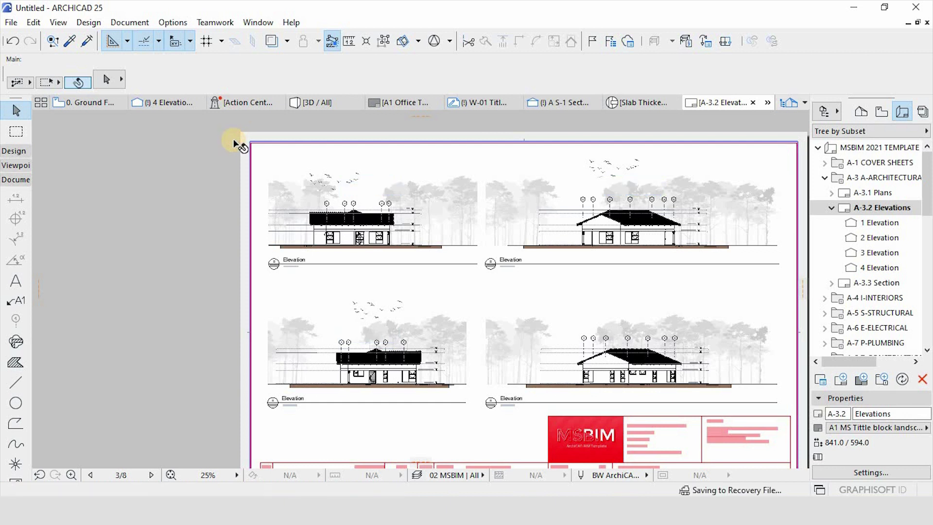
Select all four elevation drawings on the A-3.2 Elevations sheet together.
{"action": "left_click", "coordinate": [619, 348]}
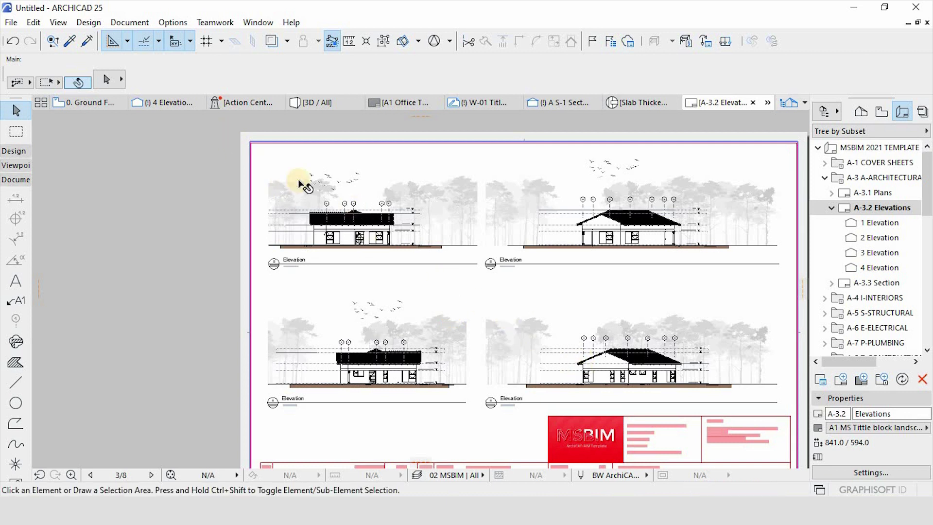
{"action": "left_click", "coordinate": [244, 141]}
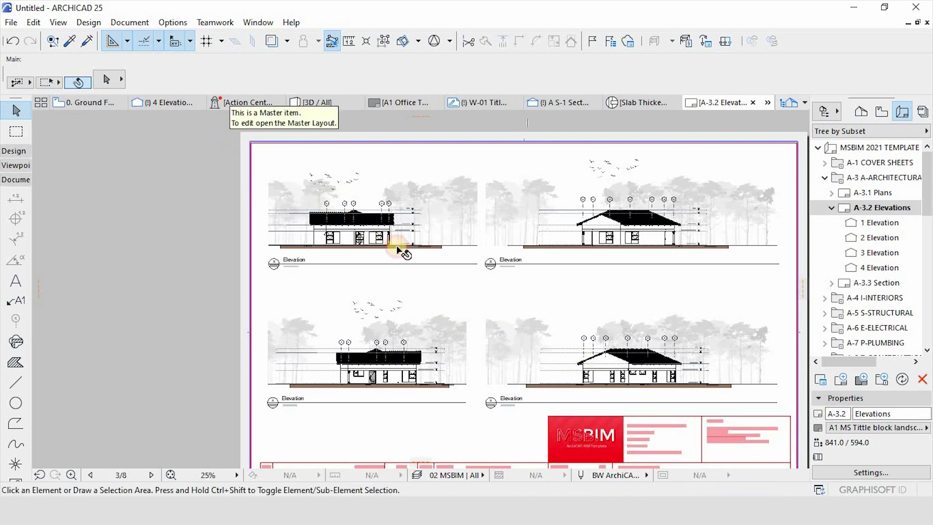
{"action": "scroll", "coordinate": [282, 255], "scroll_direction": "down", "scroll_amount": 2}
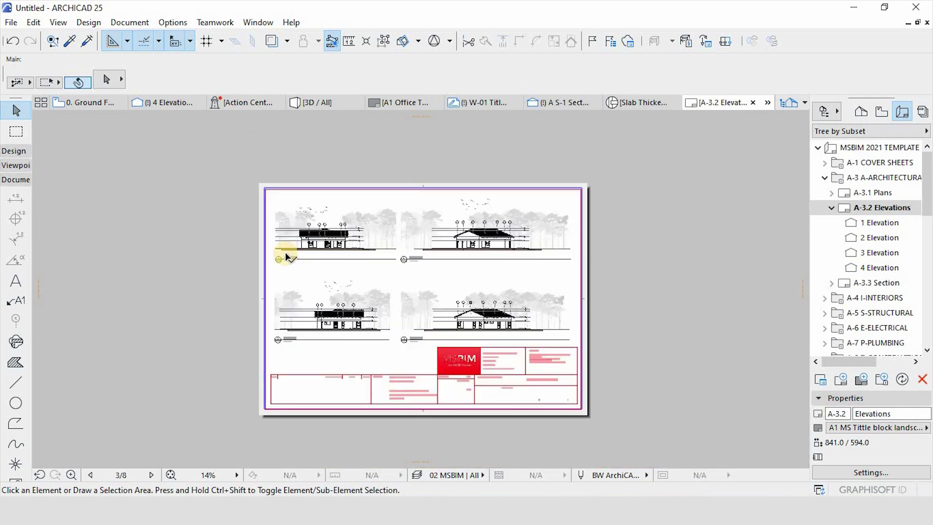
{"action": "left_click", "coordinate": [249, 174]}
{"action": "left_click", "coordinate": [628, 352]}
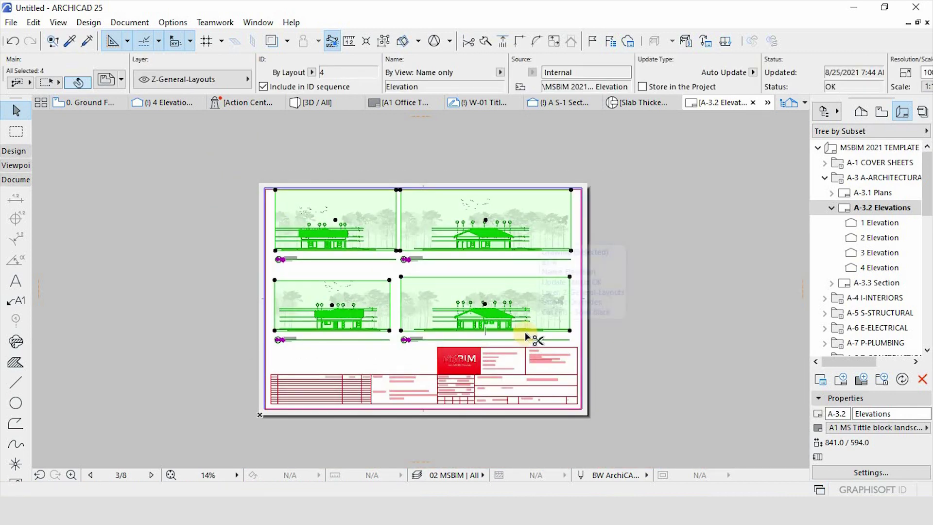
{"action": "left_click", "coordinate": [524, 329]}
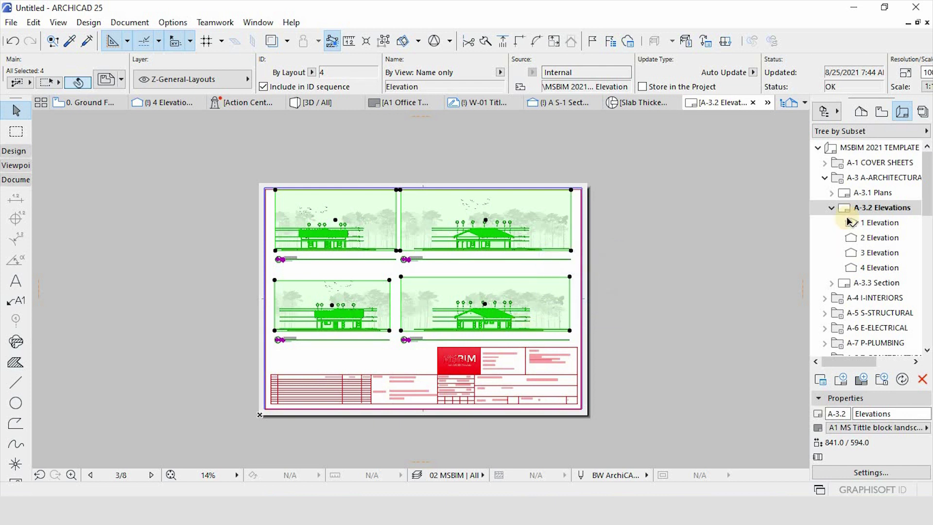
Open the A-3.1 Plans sheet, paste the four elevation drawings and place them as a group below the plan drawings.
{"action": "left_click", "coordinate": [863, 194]}
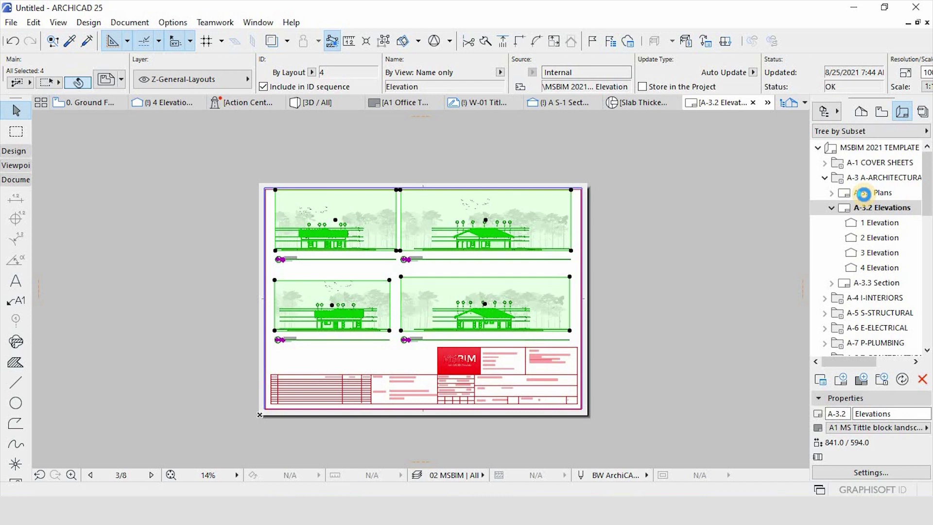
{"action": "double_click", "coordinate": [864, 195]}
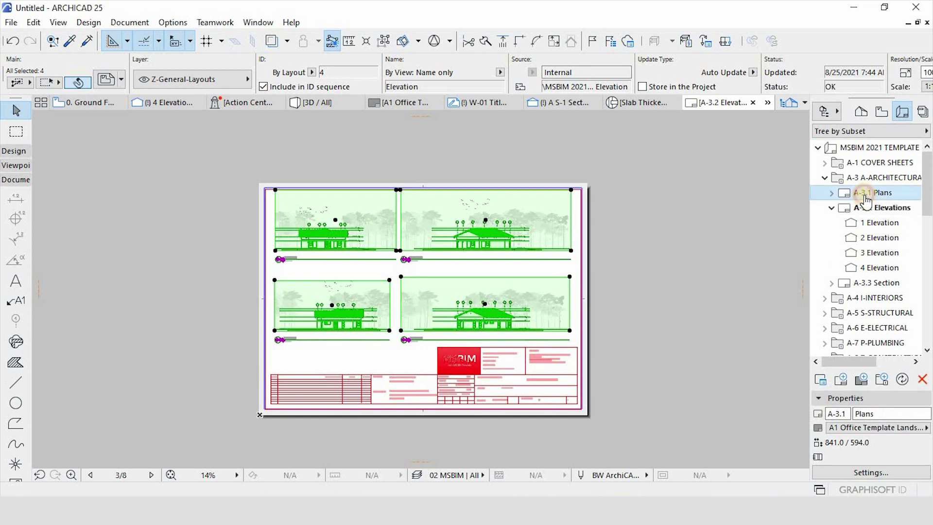
{"action": "right_click", "coordinate": [442, 340]}
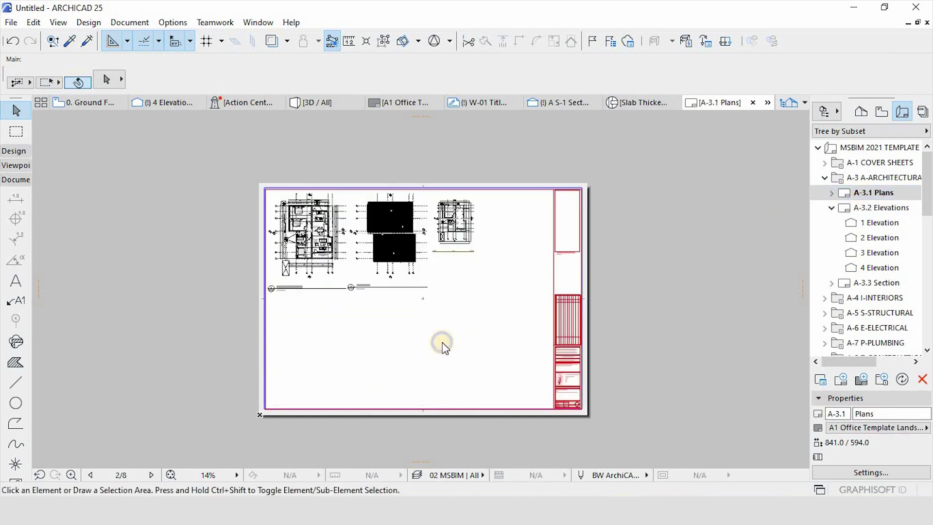
{"action": "left_click", "coordinate": [524, 244]}
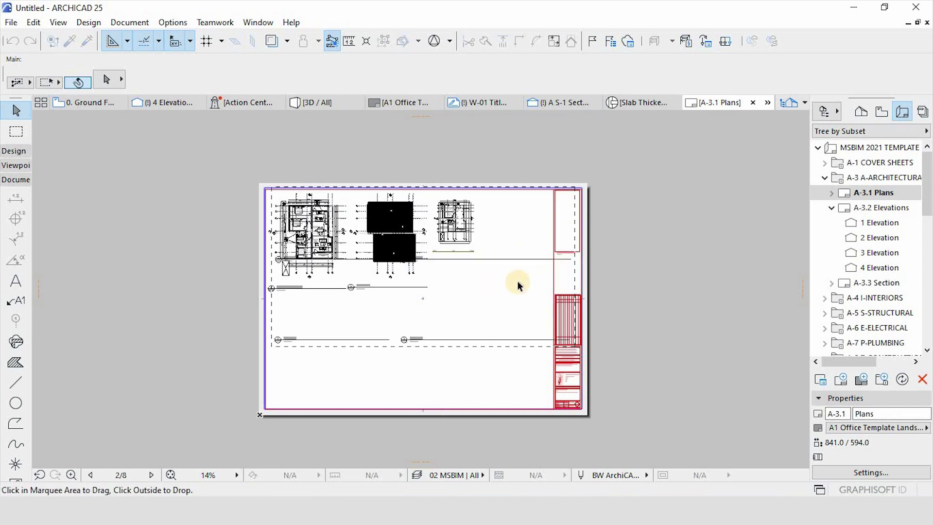
{"action": "left_click", "coordinate": [515, 242]}
{"action": "scroll", "coordinate": [514, 242], "scroll_direction": "down", "scroll_amount": 2}
{"action": "left_click", "coordinate": [517, 266]}
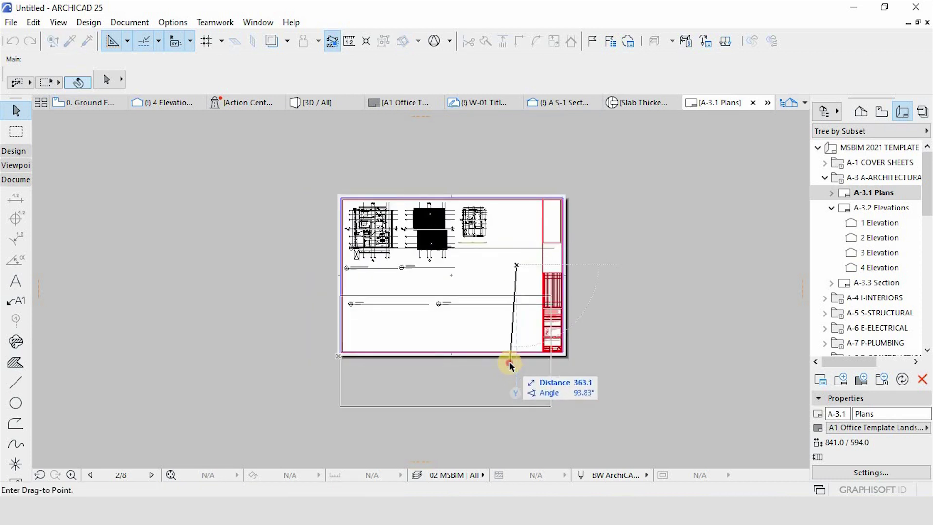
{"action": "left_click", "coordinate": [614, 377]}
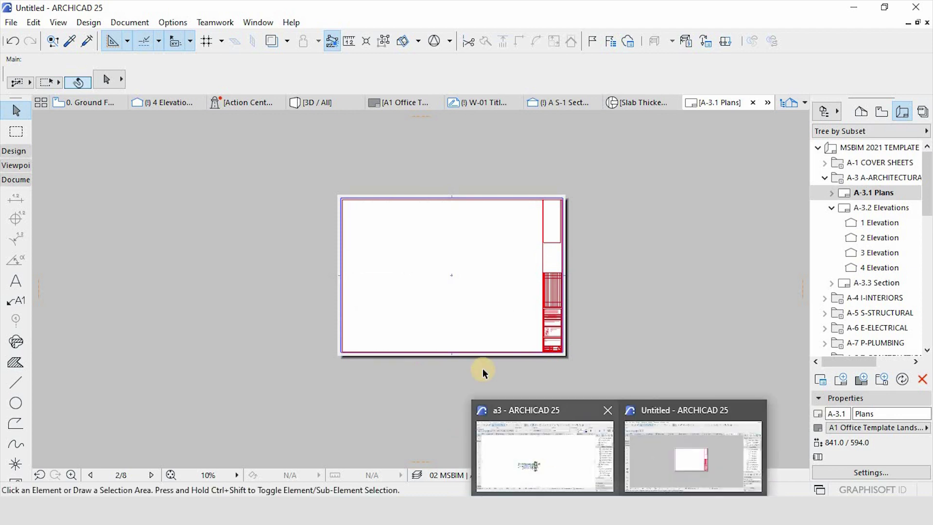
Select the upper-left pasted elevation and trim the top edge of its frame down to just above the grid markers.
{"action": "scroll", "coordinate": [483, 370], "scroll_direction": "up", "scroll_amount": 3}
{"action": "scroll", "coordinate": [486, 373], "scroll_direction": "down", "scroll_amount": 2}
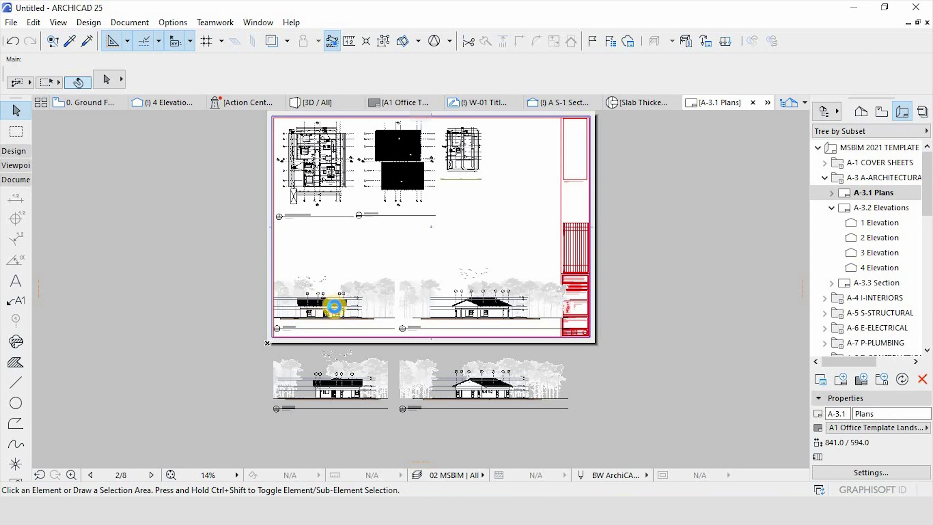
{"action": "left_click", "coordinate": [334, 322]}
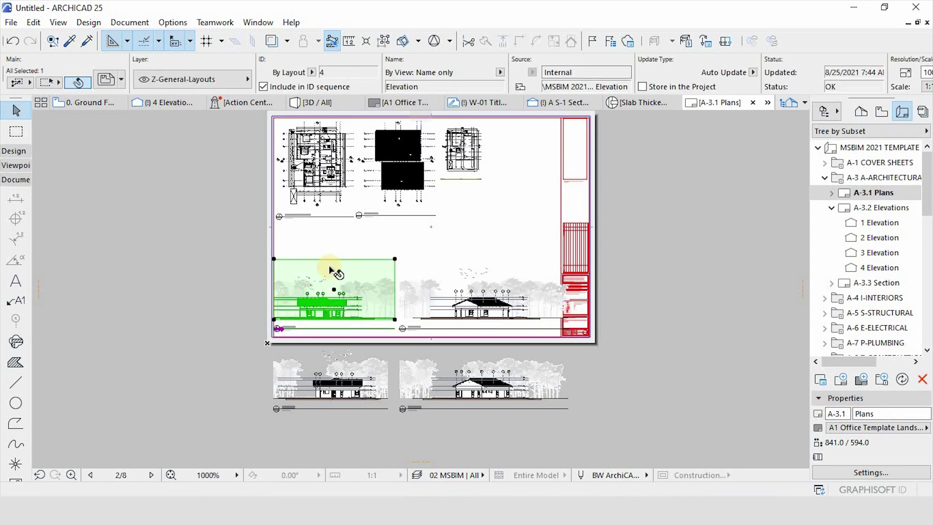
{"action": "scroll", "coordinate": [331, 271], "scroll_direction": "up", "scroll_amount": 5}
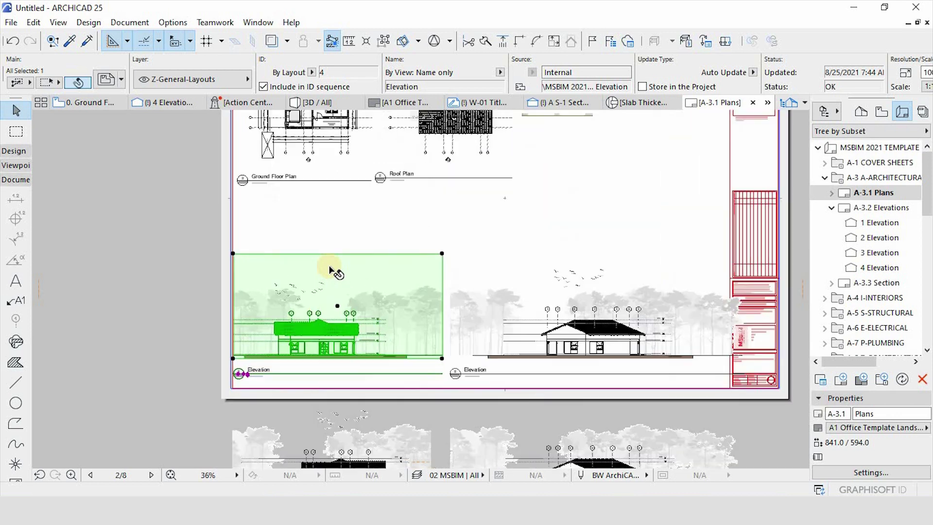
{"action": "left_click", "coordinate": [316, 245]}
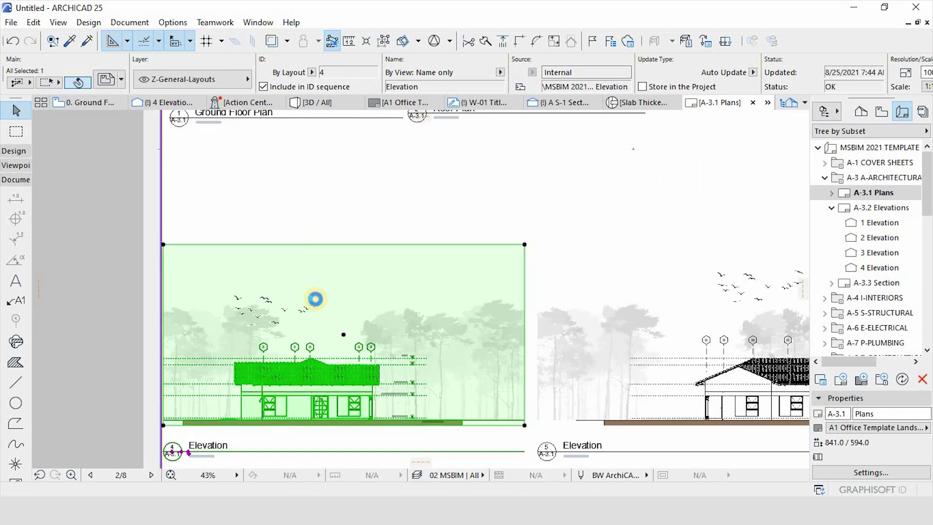
{"action": "left_click", "coordinate": [335, 335]}
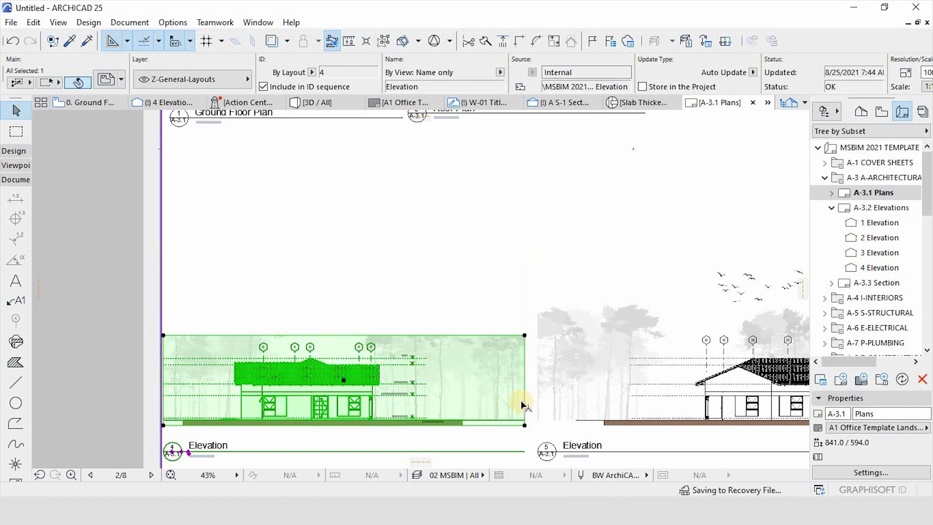
Trim the right and left edges of the same elevation's frame close to the level markers and the house.
{"action": "left_click", "coordinate": [432, 419]}
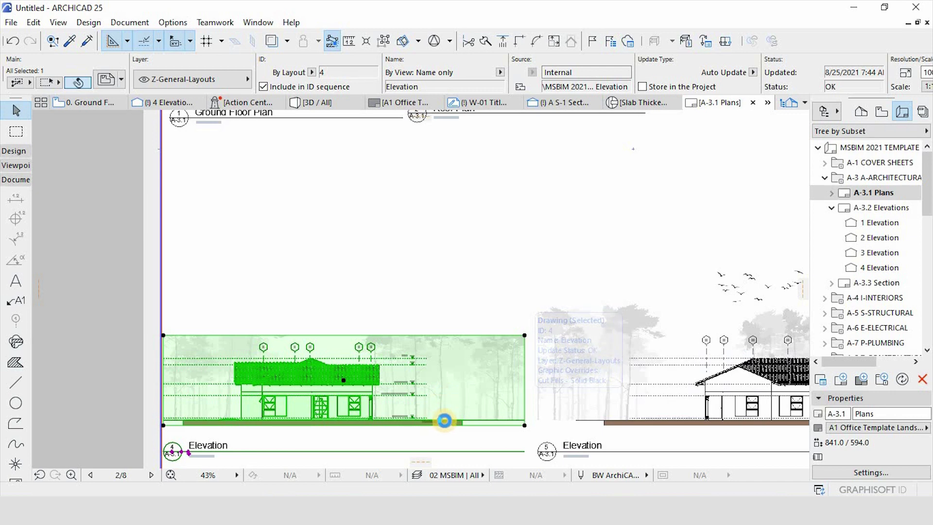
{"action": "scroll", "coordinate": [446, 417], "scroll_direction": "up", "scroll_amount": 3}
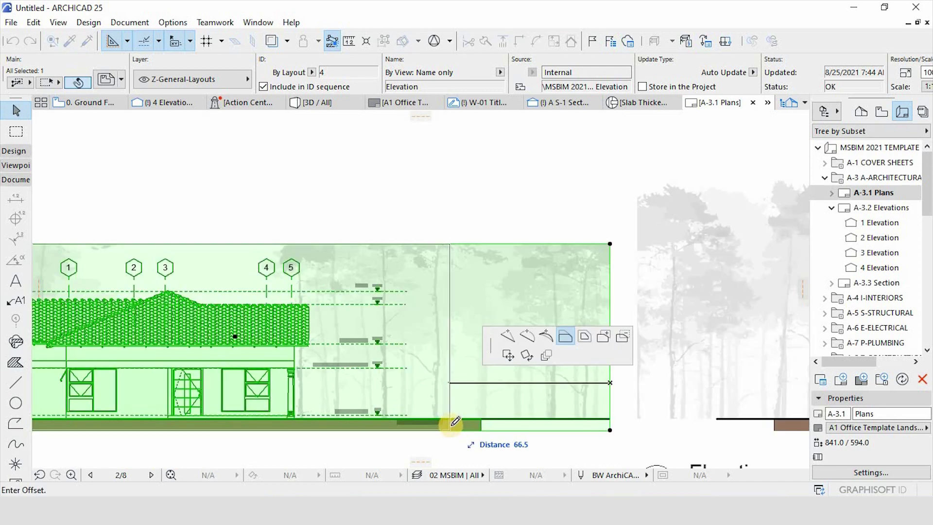
{"action": "left_click", "coordinate": [452, 423]}
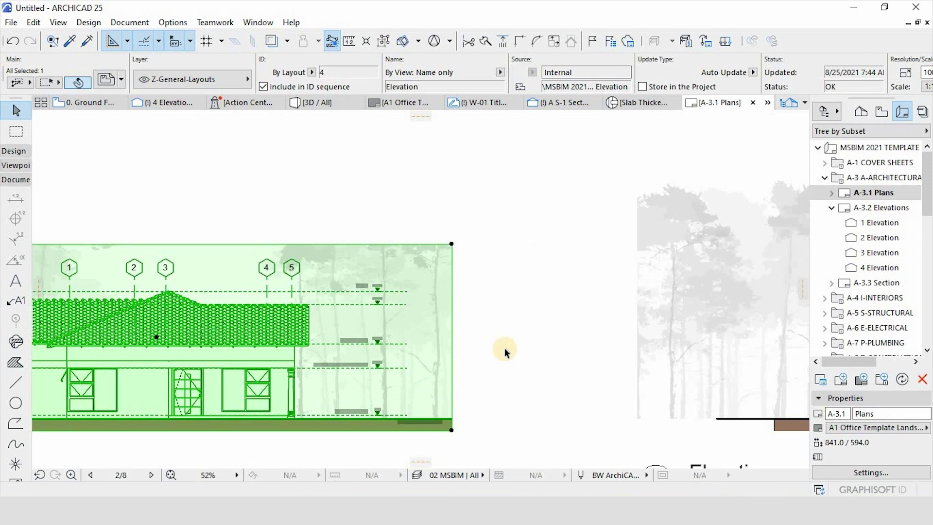
{"action": "scroll", "coordinate": [504, 348], "scroll_direction": "down", "scroll_amount": 3}
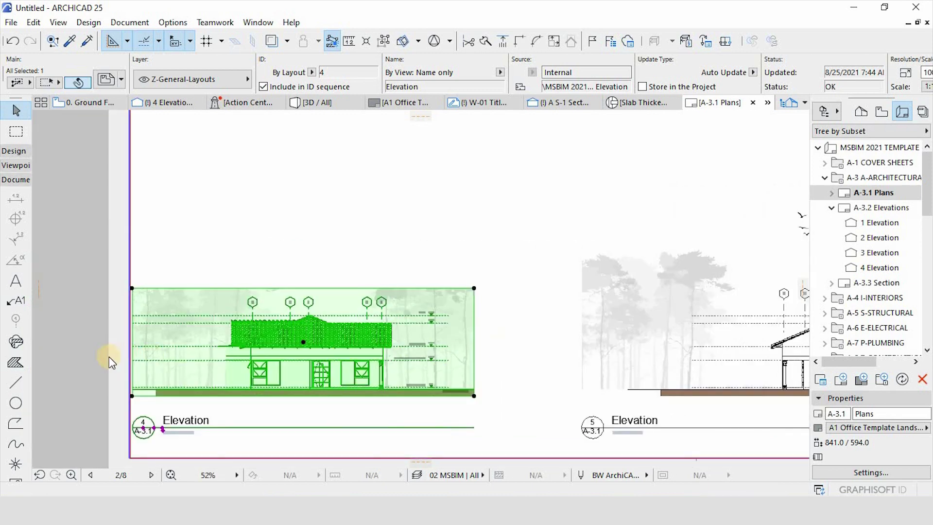
{"action": "left_click", "coordinate": [183, 374]}
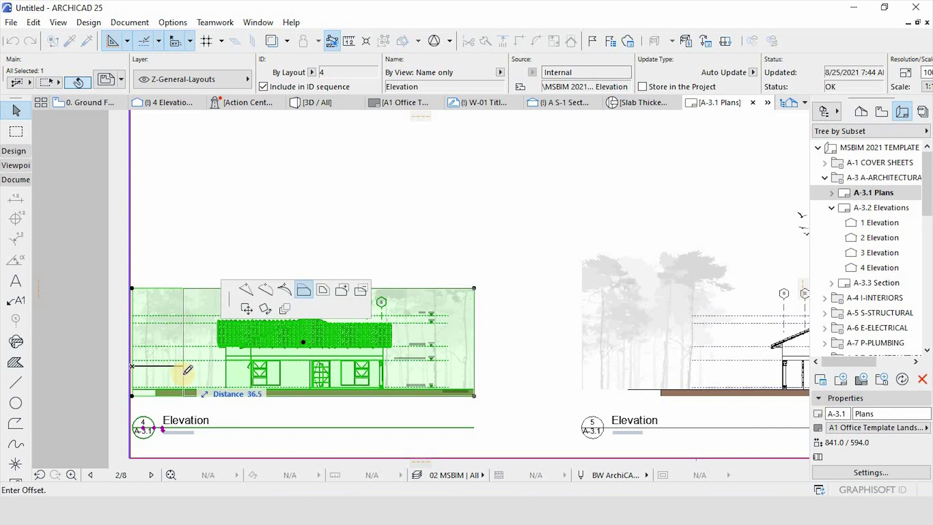
{"action": "left_click", "coordinate": [206, 382]}
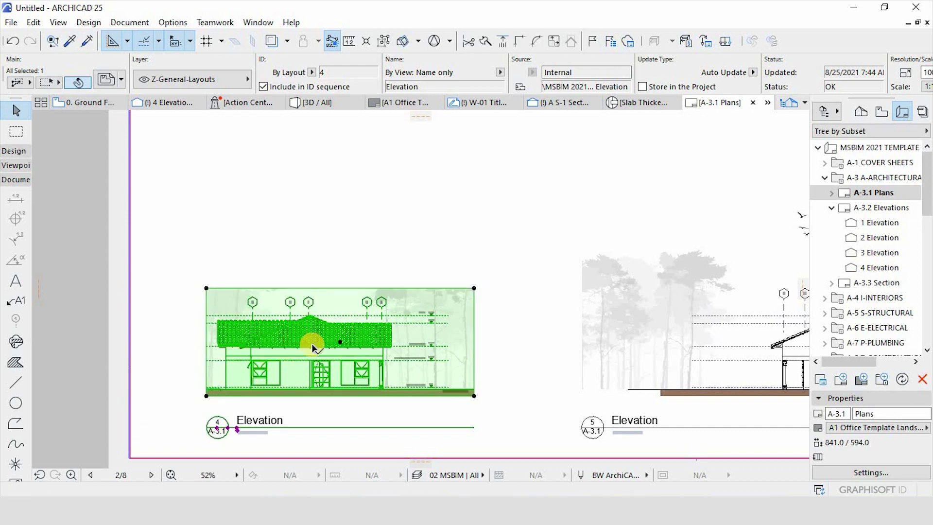
Move the cropped elevation up to just beneath the Ground Floor Plan's title.
{"action": "key", "text": "ctrl+d"}
{"action": "left_click", "coordinate": [340, 342]}
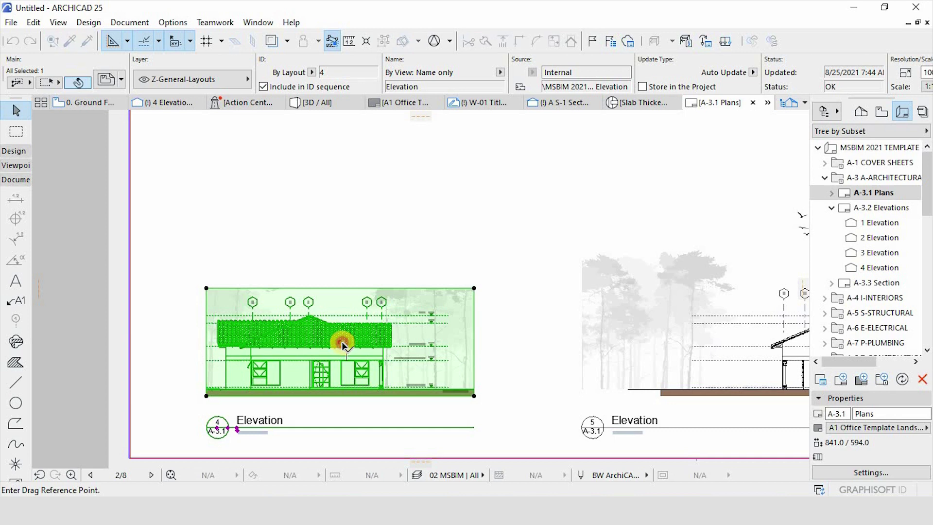
{"action": "scroll", "coordinate": [348, 396], "scroll_direction": "down", "scroll_amount": 2}
{"action": "scroll", "coordinate": [306, 303], "scroll_direction": "down", "scroll_amount": 4}
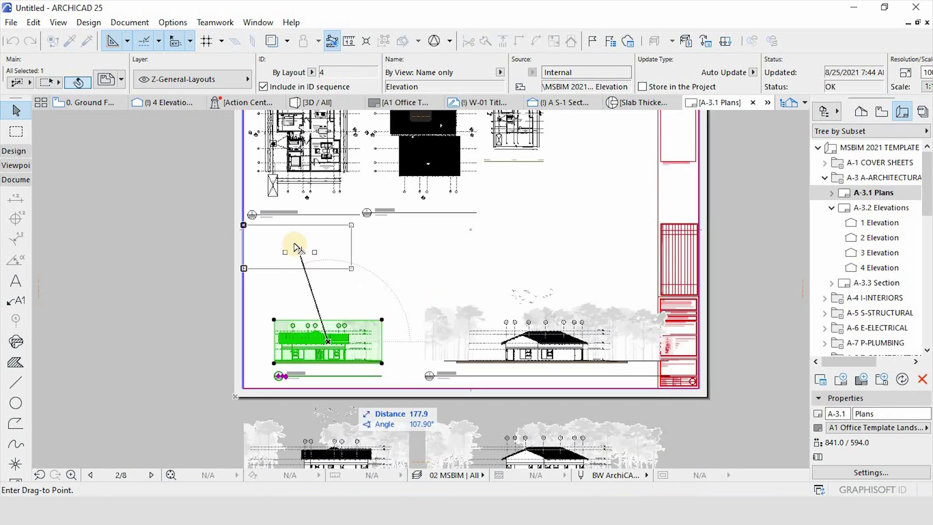
{"action": "left_click", "coordinate": [305, 246]}
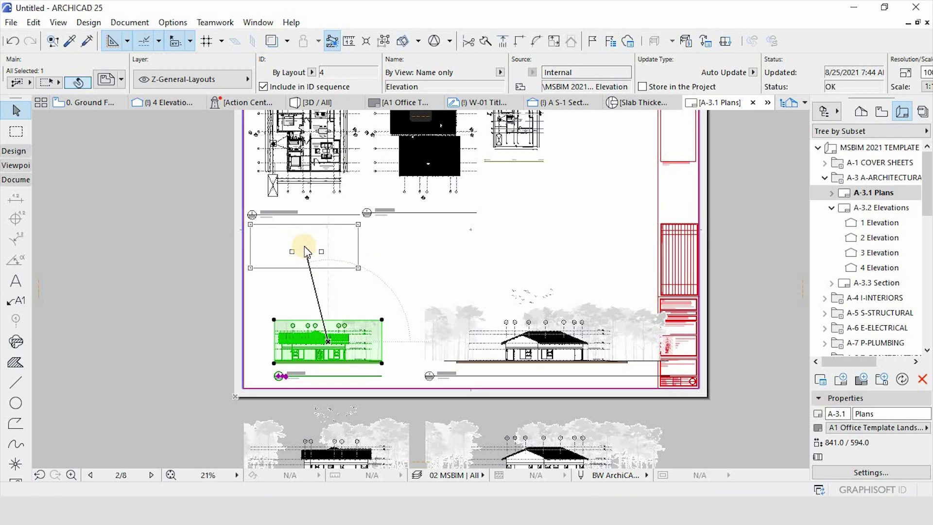
Select the lower-left pasted elevation hanging below the sheet and move it up beneath the cropped elevation's title.
{"action": "left_click", "coordinate": [370, 447]}
{"action": "left_click", "coordinate": [325, 442]}
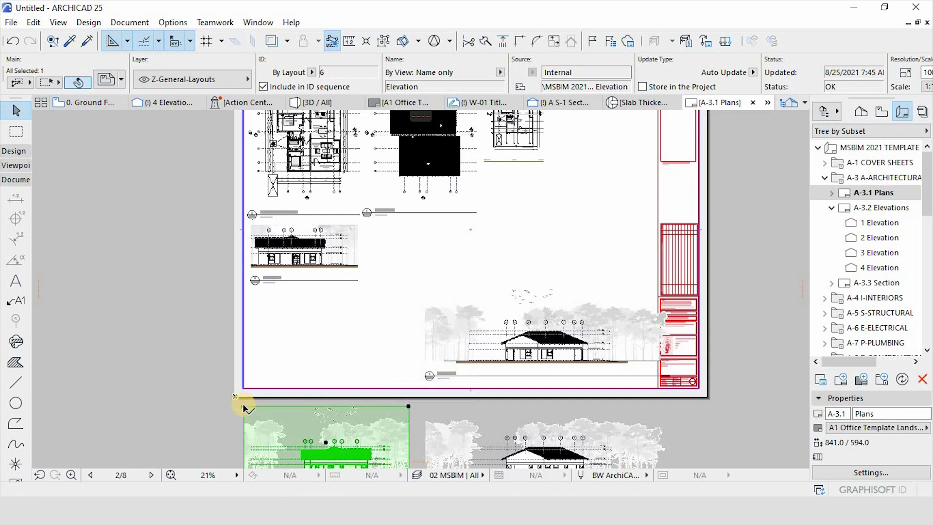
{"action": "left_click", "coordinate": [243, 405]}
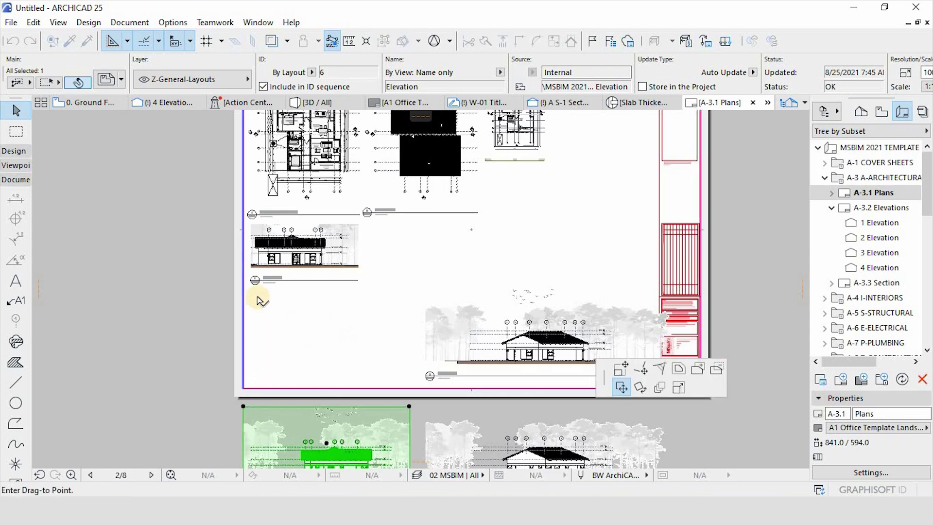
{"action": "scroll", "coordinate": [253, 291], "scroll_direction": "up", "scroll_amount": 3}
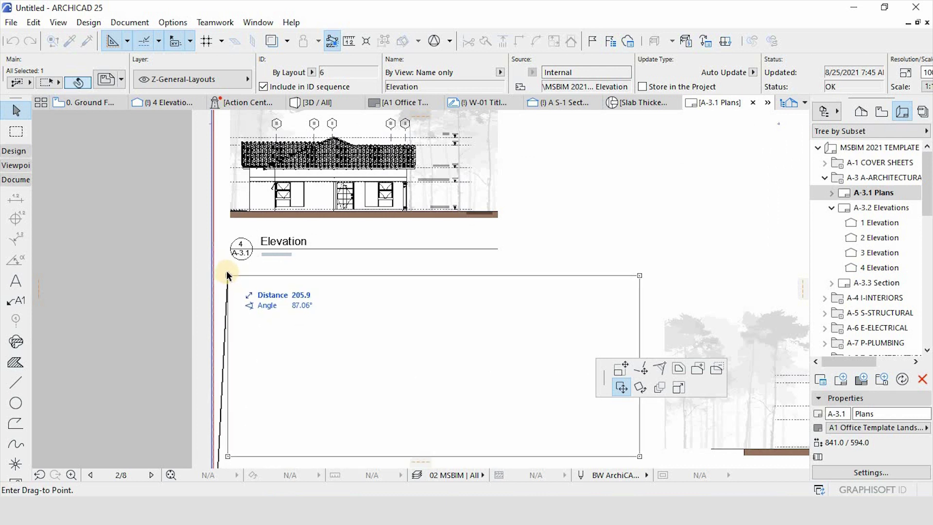
{"action": "left_click", "coordinate": [226, 270]}
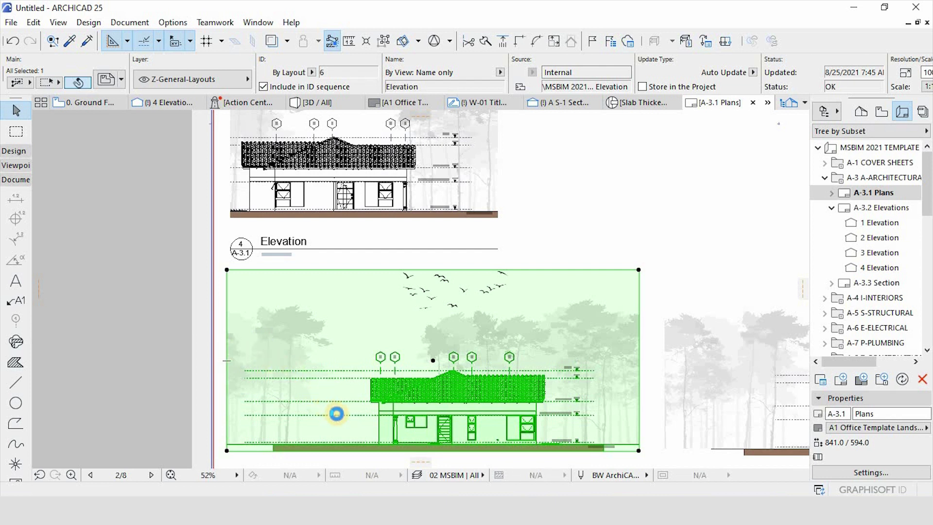
Trim the left edge of this second elevation's frame near the house and shift the drawing left to align with the elevation above.
{"action": "left_click", "coordinate": [336, 414]}
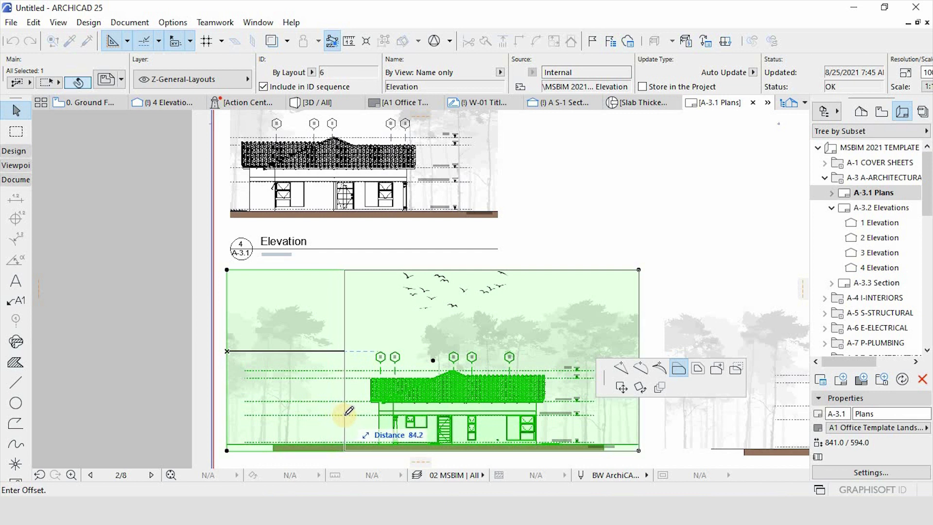
{"action": "left_click", "coordinate": [345, 415]}
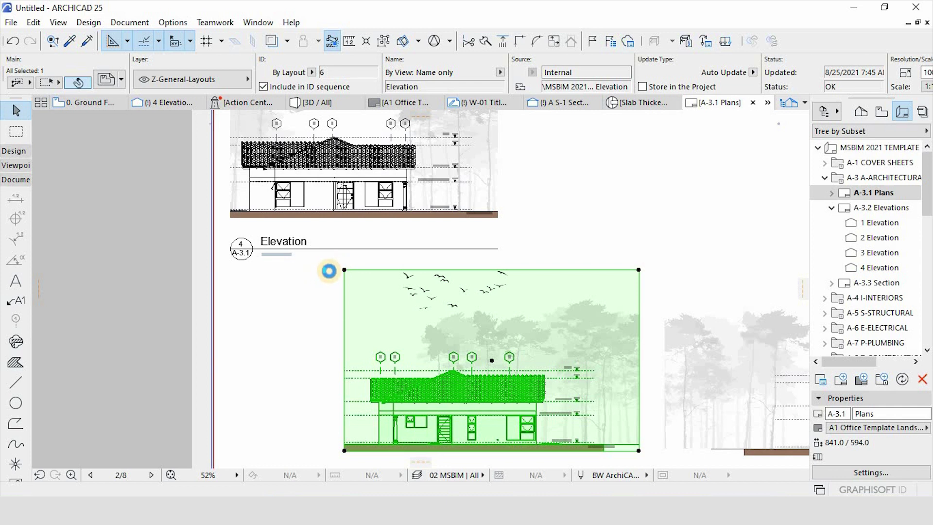
{"action": "left_click", "coordinate": [343, 269]}
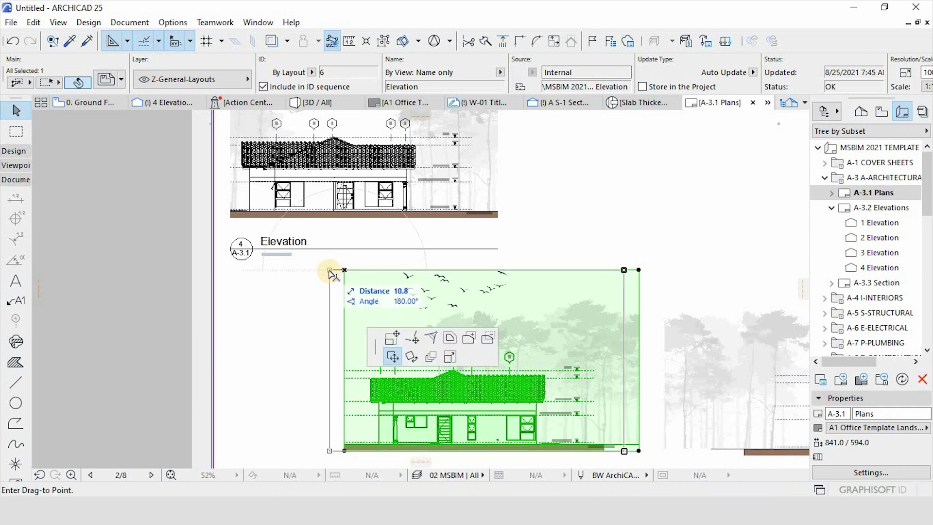
{"action": "left_click", "coordinate": [234, 225]}
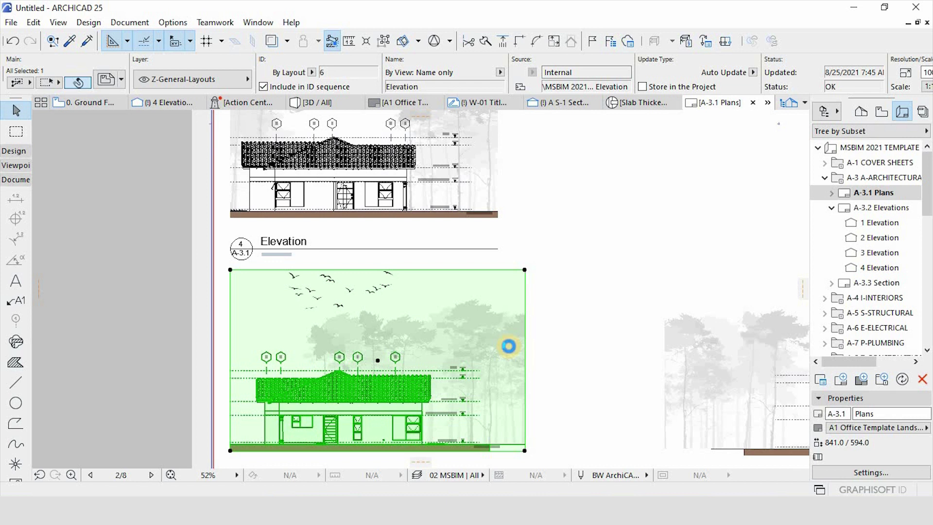
Trim the second elevation's right edge to match the frame above, and its top edge to just above the grid markers.
{"action": "left_click", "coordinate": [509, 346]}
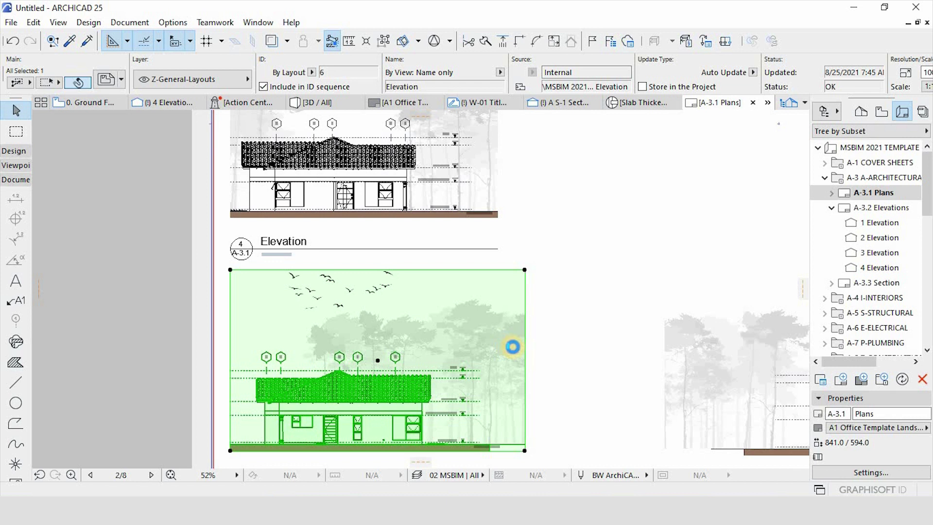
{"action": "left_click", "coordinate": [498, 213]}
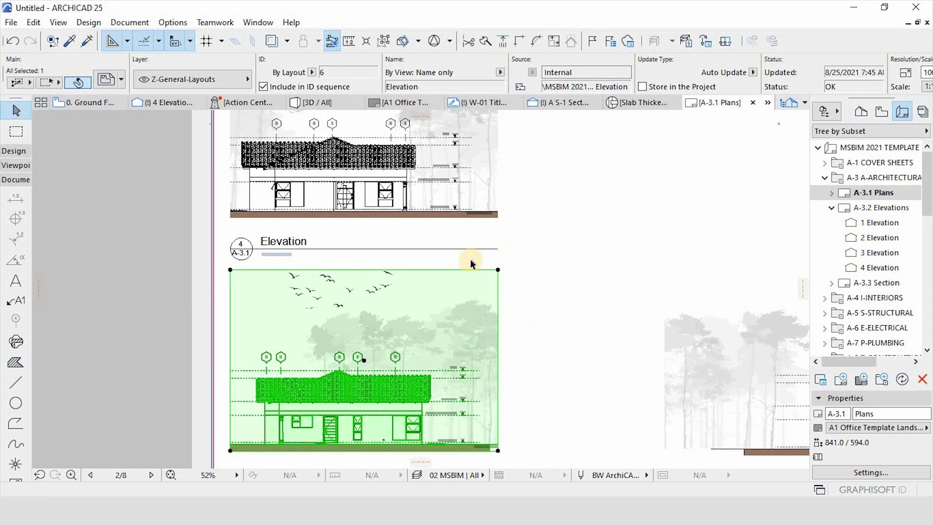
{"action": "left_click", "coordinate": [481, 344]}
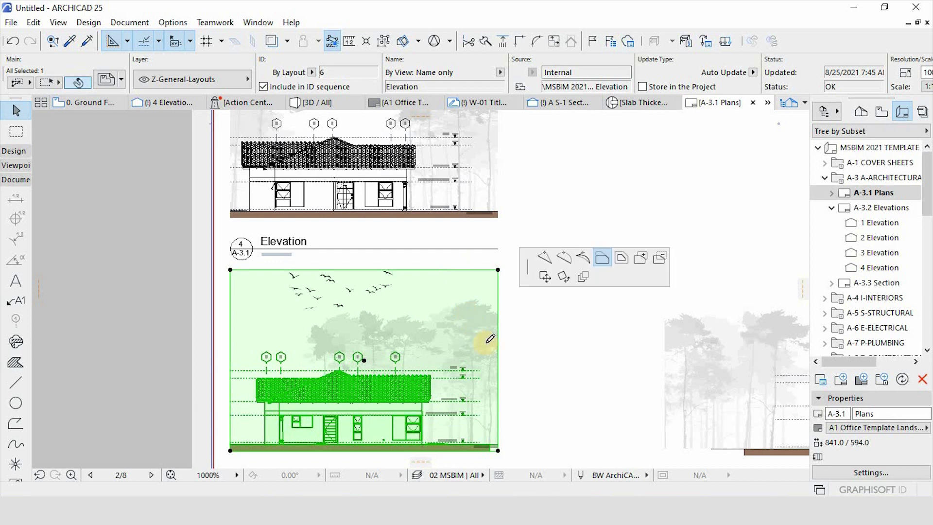
{"action": "left_click", "coordinate": [493, 343]}
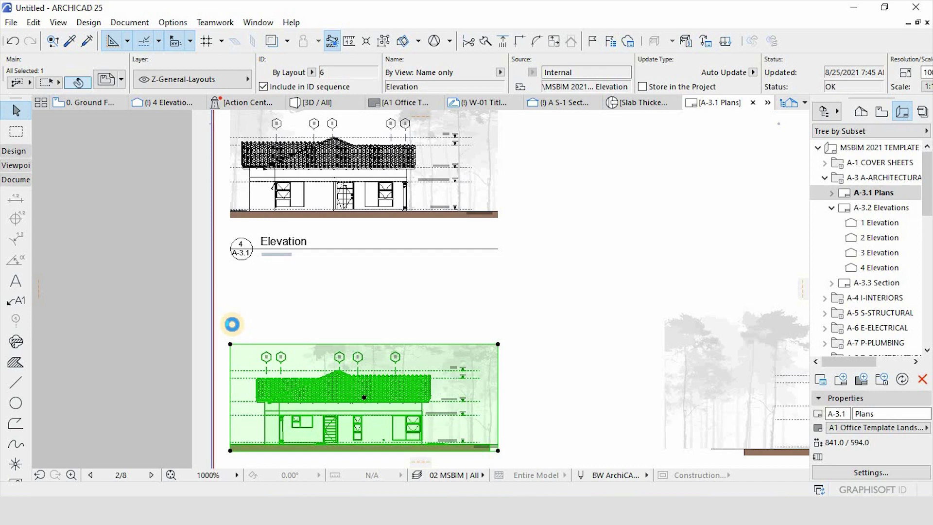
Move the trimmed second elevation straight up to sit just below the first elevation's title line.
{"action": "left_click", "coordinate": [230, 344]}
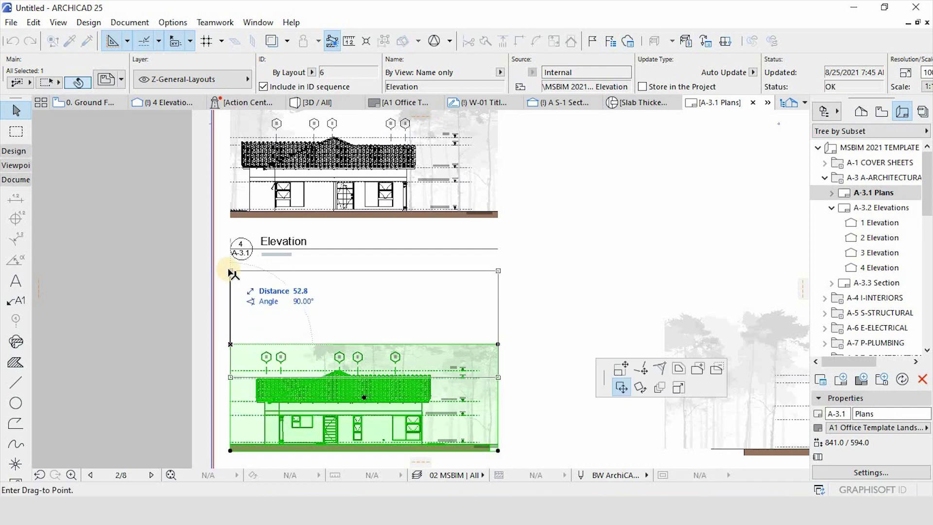
{"action": "left_click", "coordinate": [230, 270]}
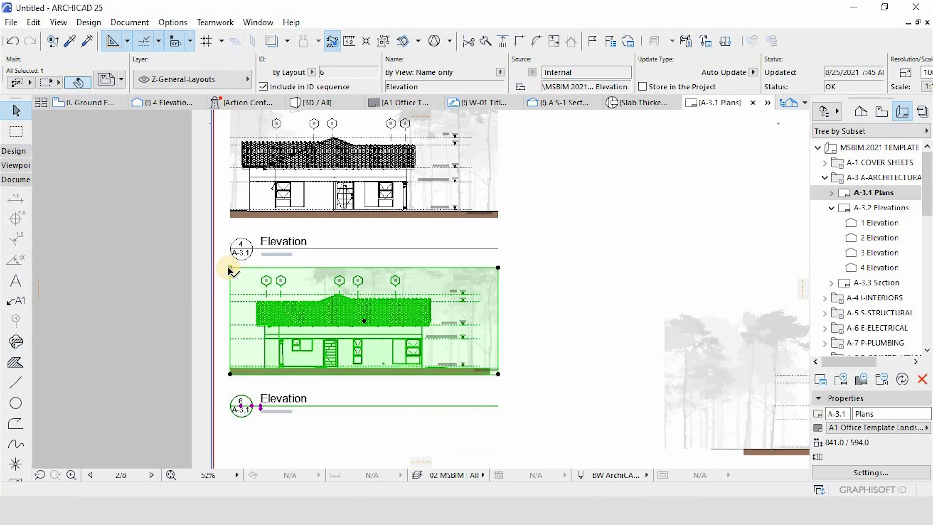
{"action": "scroll", "coordinate": [230, 271], "scroll_direction": "down", "scroll_amount": 4}
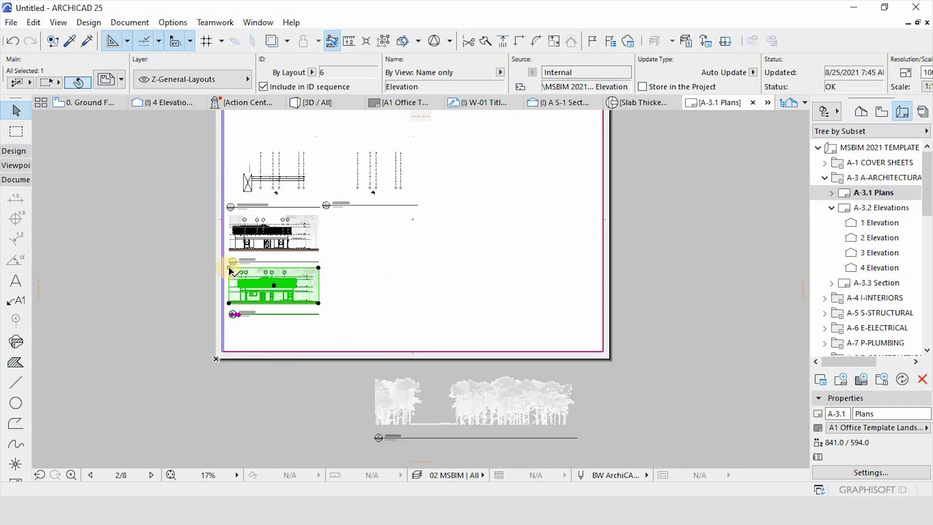
Select the remaining elevation hanging below the sheet and trim its frame's top edge to just above the grid markers.
{"action": "scroll", "coordinate": [318, 329], "scroll_direction": "down", "scroll_amount": 4}
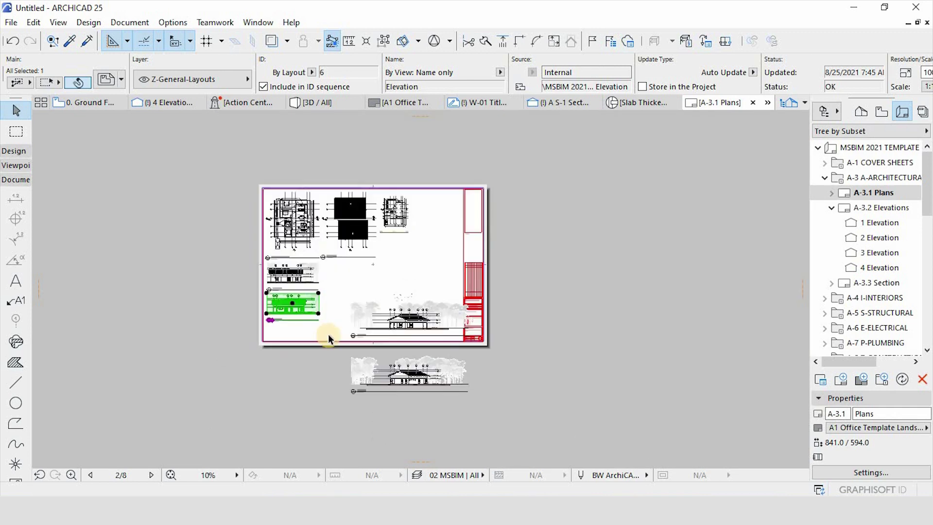
{"action": "scroll", "coordinate": [383, 319], "scroll_direction": "up", "scroll_amount": 4}
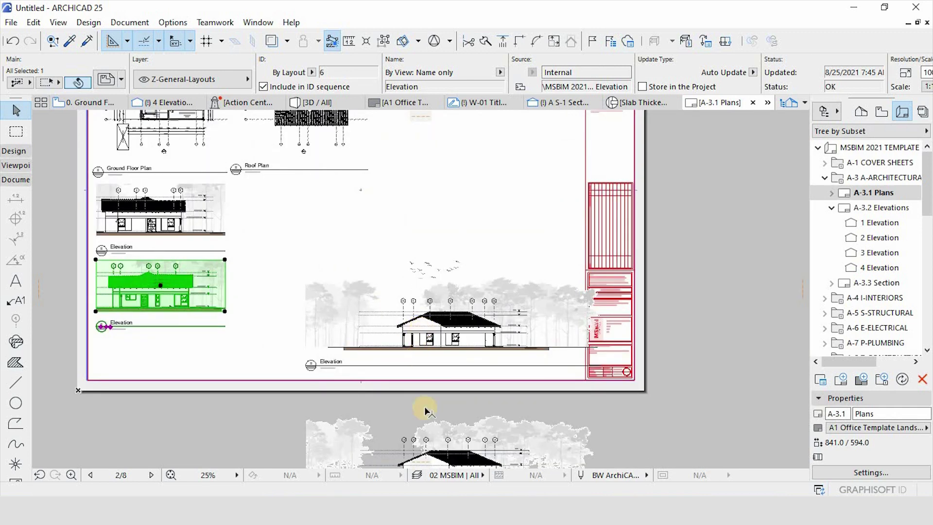
{"action": "left_click", "coordinate": [434, 438]}
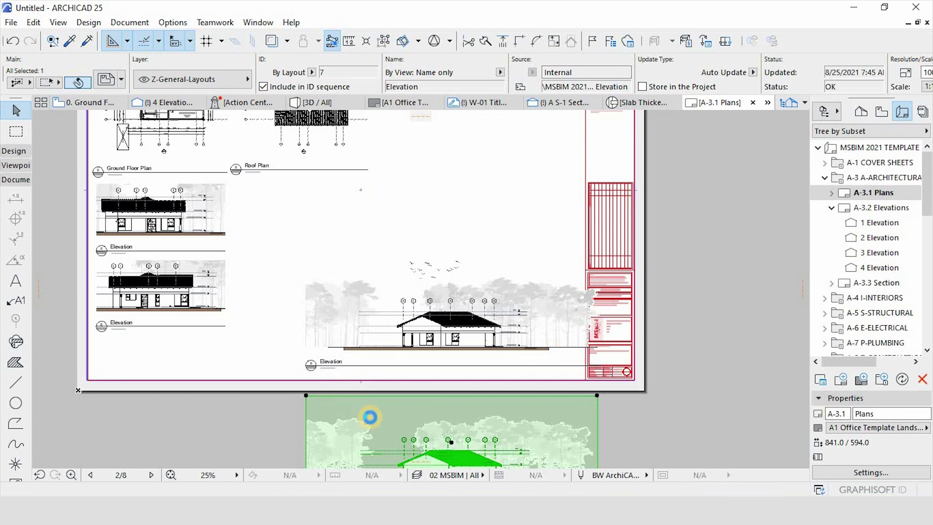
{"action": "left_click", "coordinate": [370, 417]}
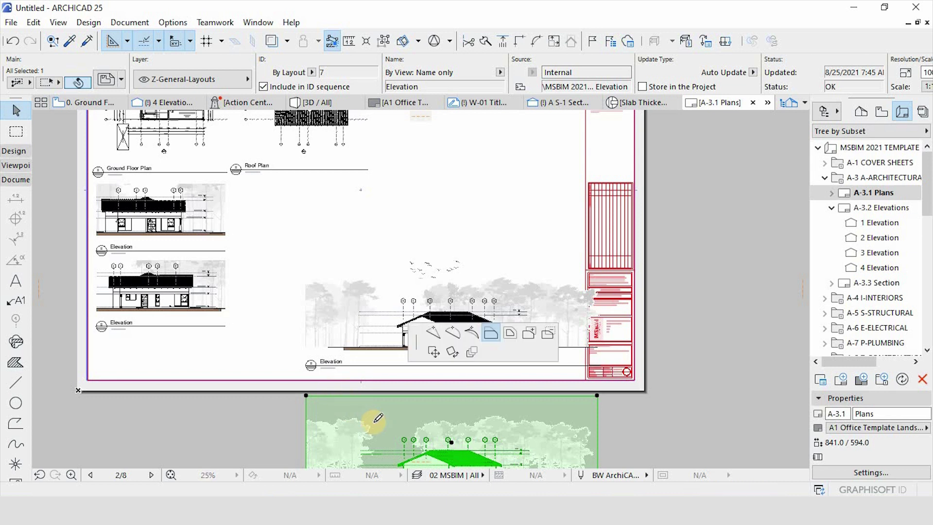
{"action": "left_click", "coordinate": [416, 431]}
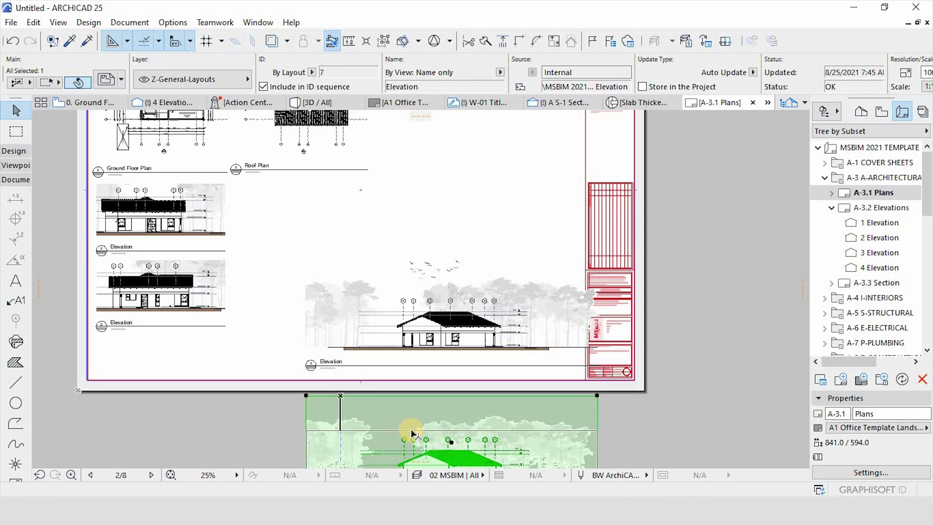
Trim this third elevation's left edge to near the house and its right edge to just past the level markers.
{"action": "scroll", "coordinate": [288, 352], "scroll_direction": "down", "scroll_amount": 3}
{"action": "scroll", "coordinate": [293, 351], "scroll_direction": "up", "scroll_amount": 7}
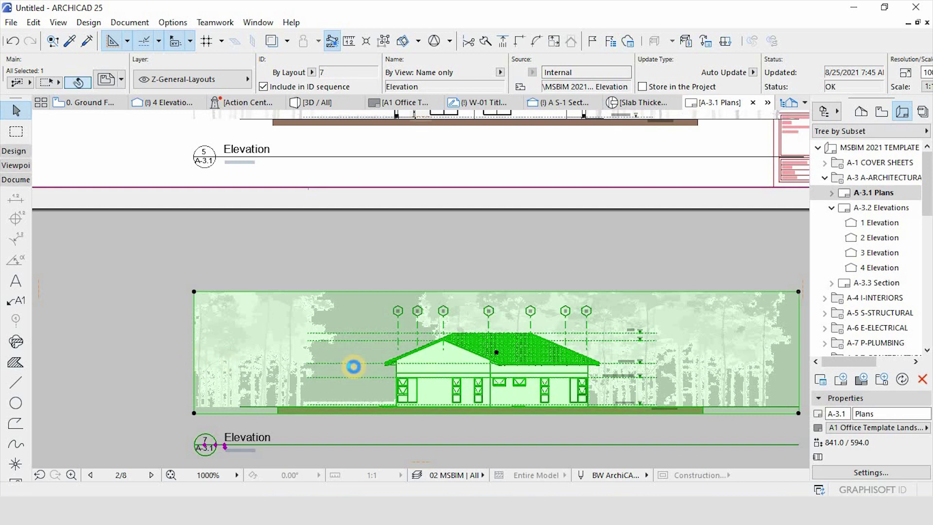
{"action": "left_click", "coordinate": [353, 367]}
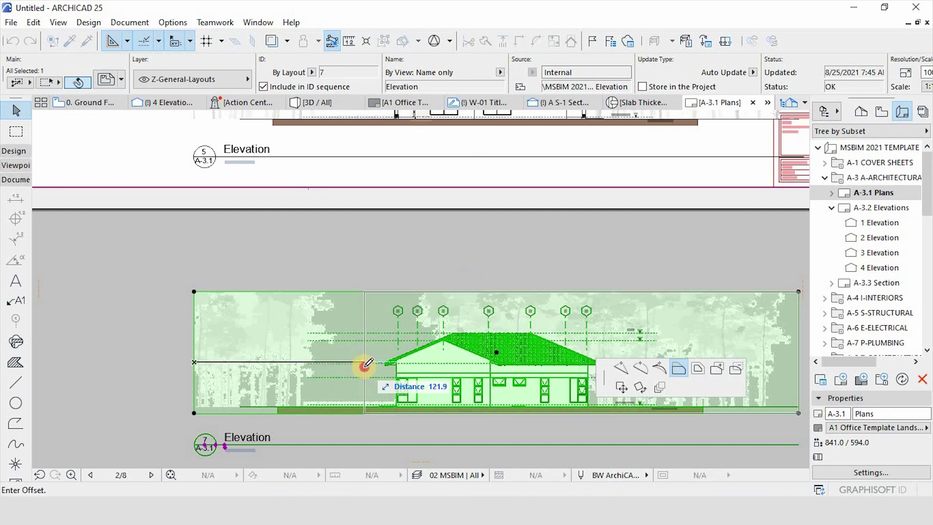
{"action": "left_click", "coordinate": [365, 366]}
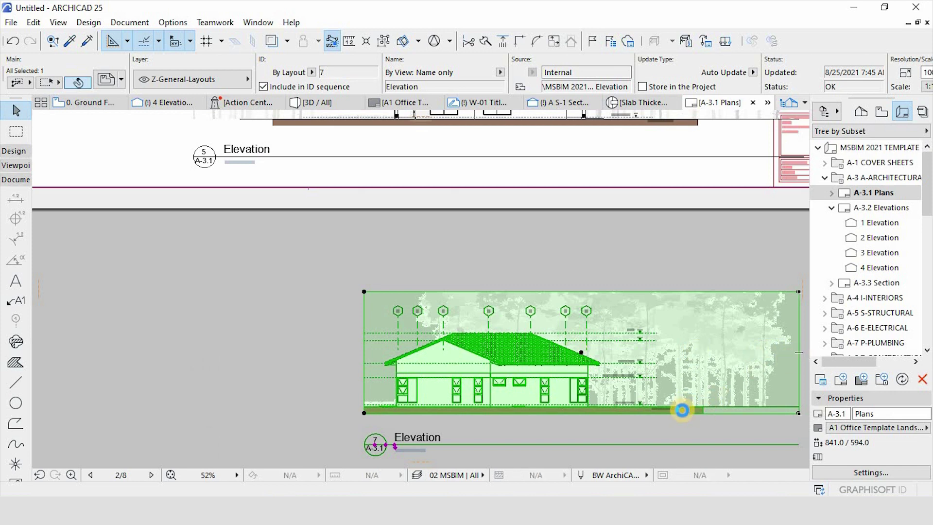
{"action": "left_click", "coordinate": [681, 411]}
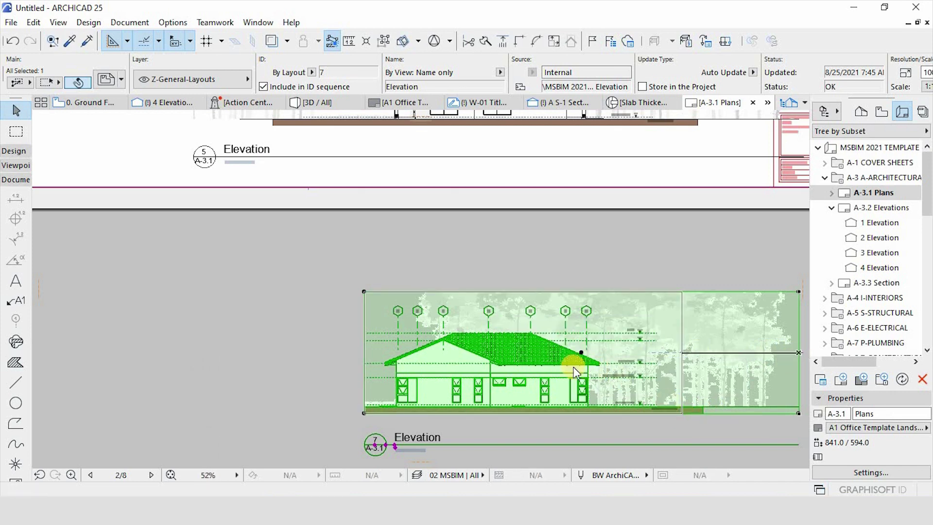
{"action": "key", "text": "Escape"}
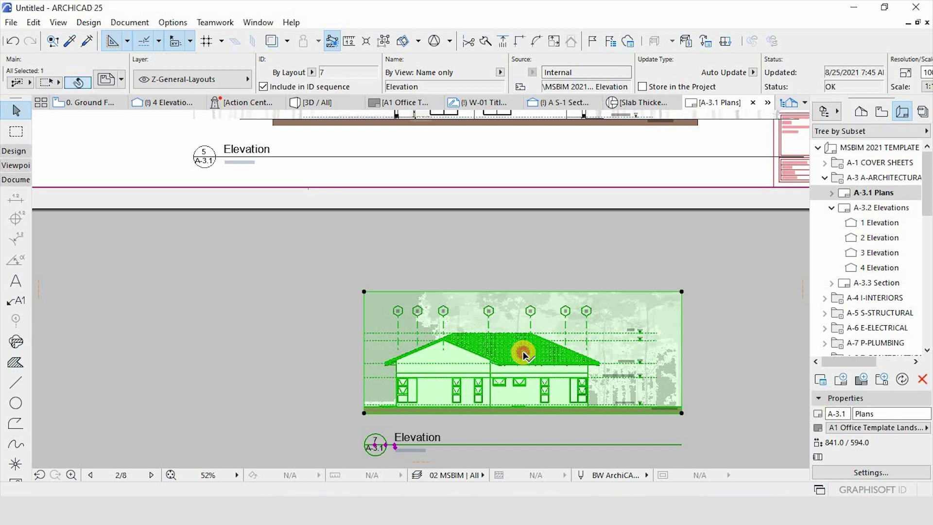
Move the trimmed third elevation onto the sheet, directly beneath the second elevation in the left column.
{"action": "left_click", "coordinate": [524, 356]}
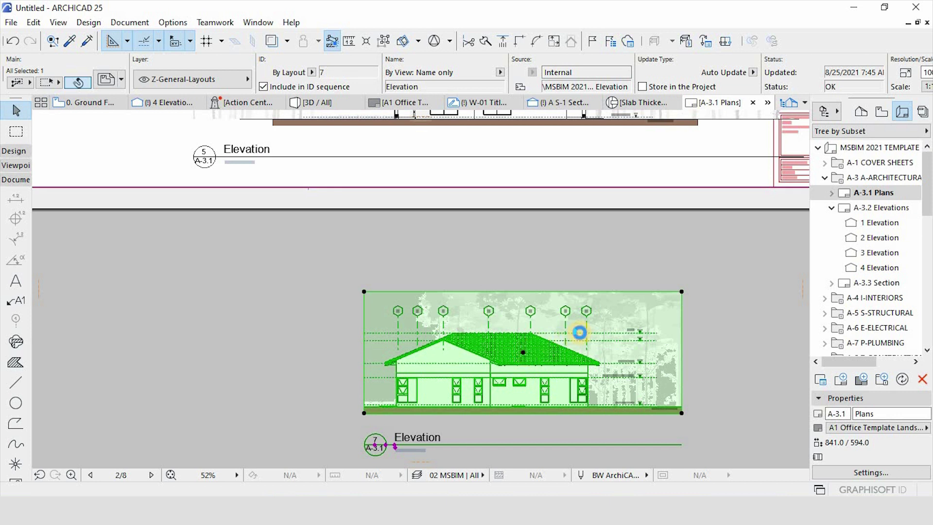
{"action": "left_click", "coordinate": [579, 333]}
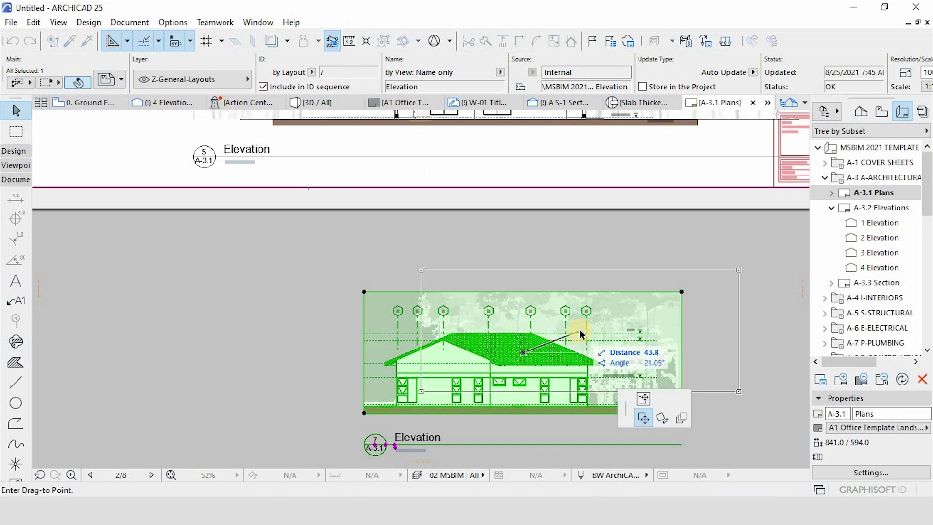
{"action": "scroll", "coordinate": [593, 349], "scroll_direction": "down", "scroll_amount": 2}
{"action": "scroll", "coordinate": [402, 348], "scroll_direction": "down", "scroll_amount": 5}
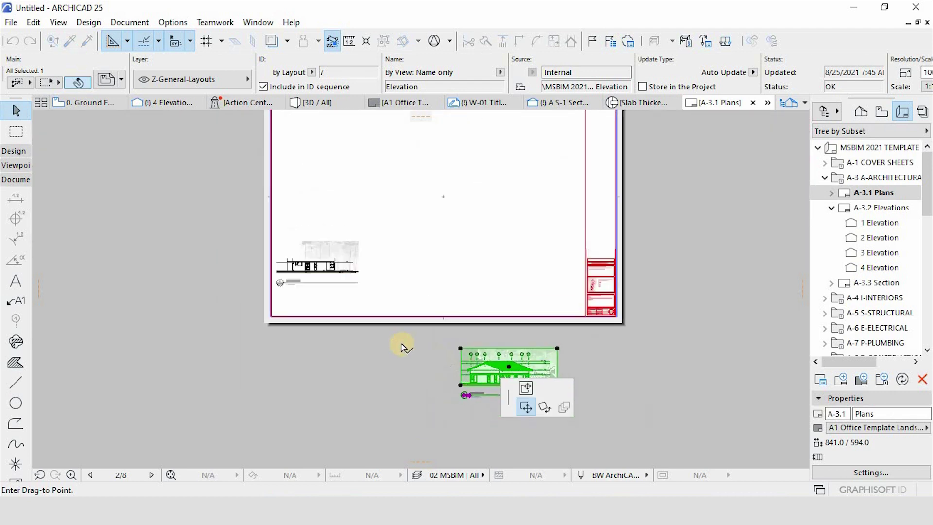
{"action": "scroll", "coordinate": [283, 270], "scroll_direction": "up", "scroll_amount": 5}
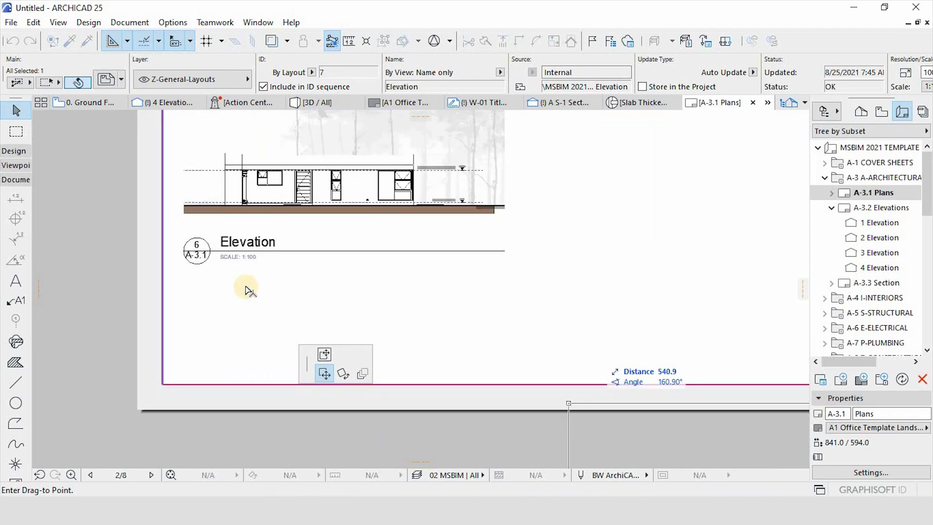
{"action": "left_click", "coordinate": [363, 302]}
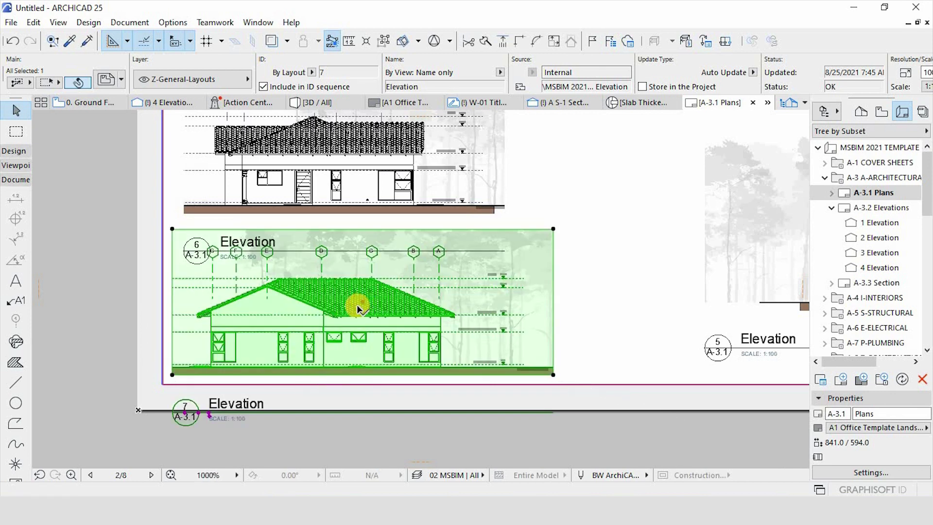
Move only the Ground Floor Plan's title straight up, closer to the plan drawing, and deselect the plan.
{"action": "scroll", "coordinate": [339, 373], "scroll_direction": "down", "scroll_amount": 3}
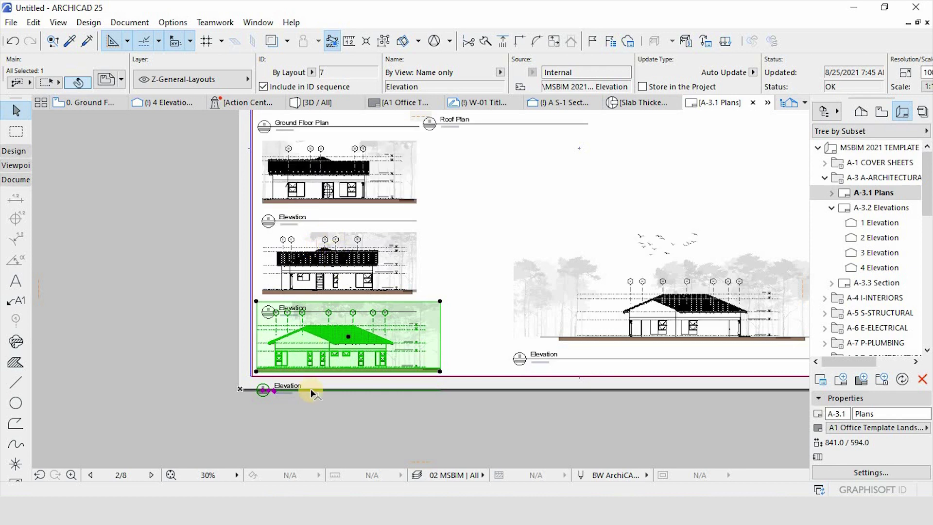
{"action": "scroll", "coordinate": [311, 389], "scroll_direction": "down", "scroll_amount": 3}
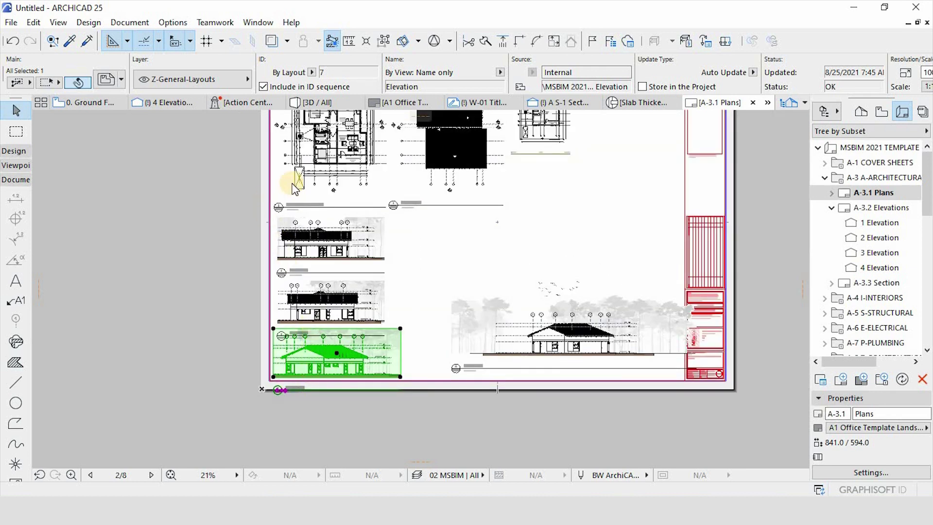
{"action": "scroll", "coordinate": [277, 213], "scroll_direction": "up", "scroll_amount": 2}
{"action": "scroll", "coordinate": [277, 214], "scroll_direction": "up", "scroll_amount": 2}
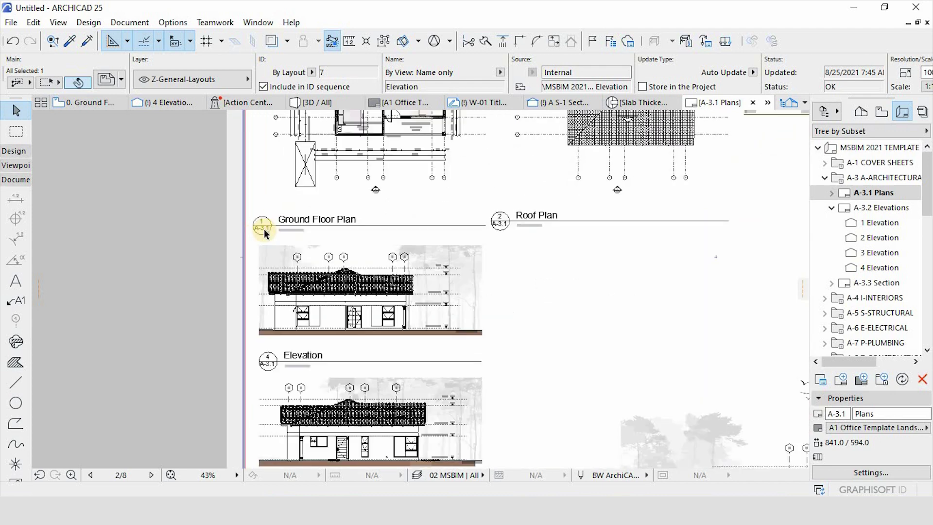
{"action": "left_click", "coordinate": [264, 228]}
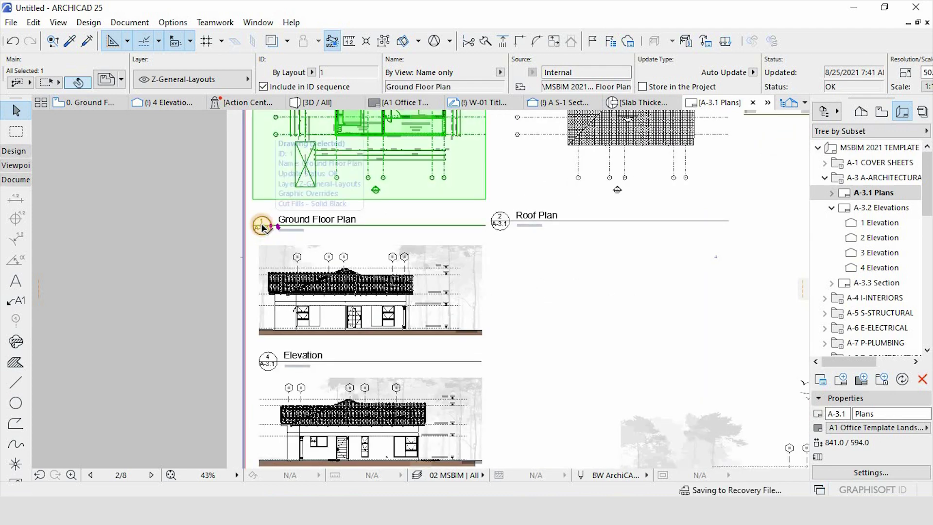
{"action": "left_click", "coordinate": [263, 225]}
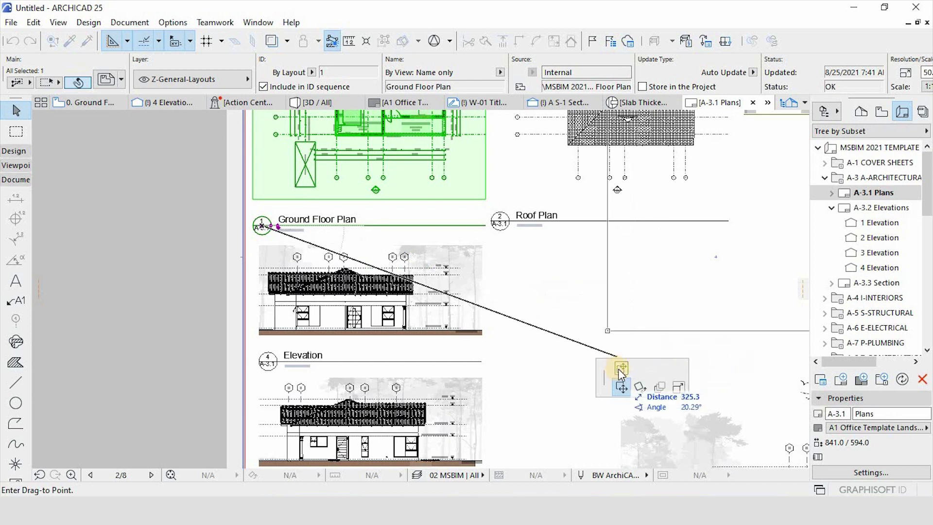
{"action": "left_click", "coordinate": [307, 295]}
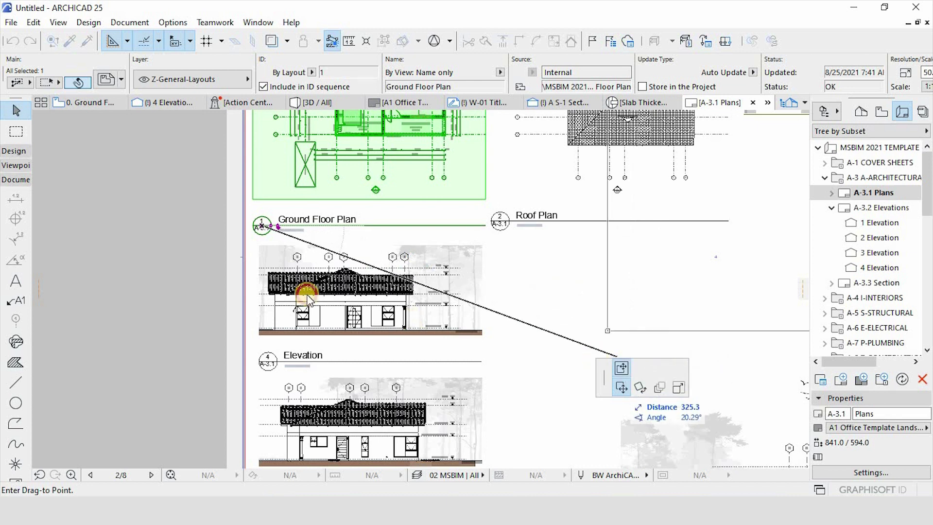
{"action": "left_click", "coordinate": [265, 200]}
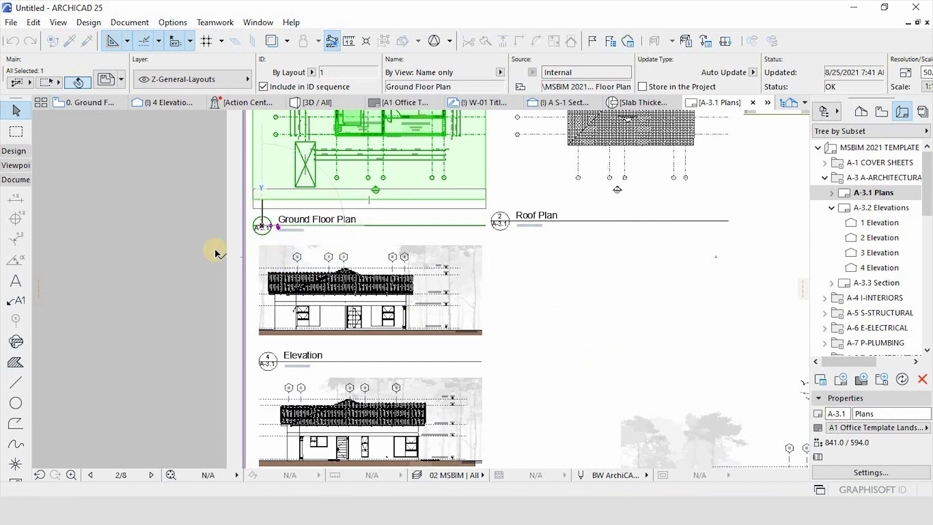
{"action": "left_click", "coordinate": [179, 251]}
Select the three stacked elevations and move them together straight up to just below the Ground Floor Plan title.
{"action": "scroll", "coordinate": [332, 232], "scroll_direction": "down", "scroll_amount": 2}
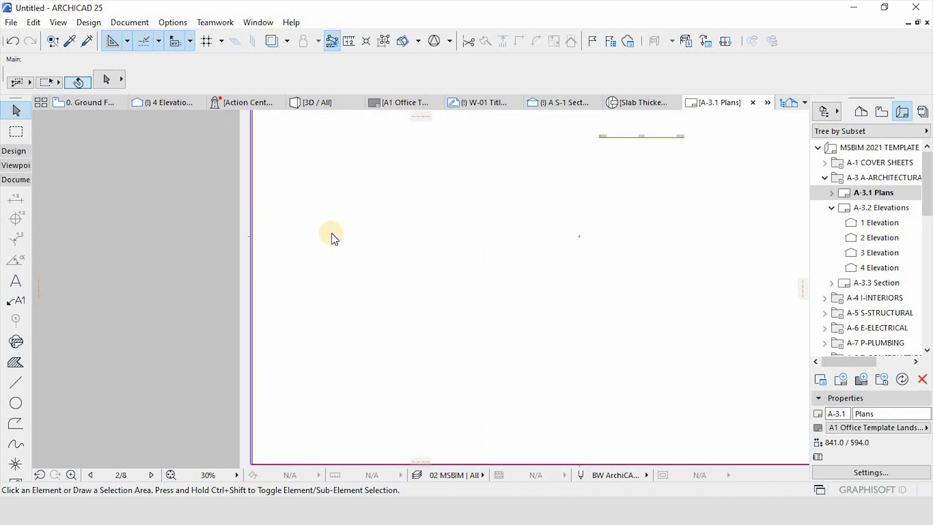
{"action": "scroll", "coordinate": [331, 233], "scroll_direction": "up", "scroll_amount": 1}
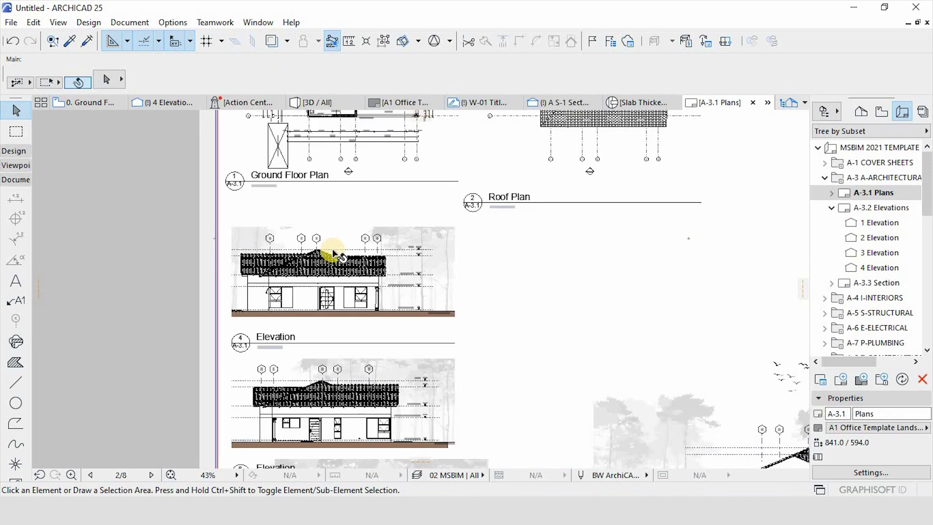
{"action": "left_click", "coordinate": [333, 250]}
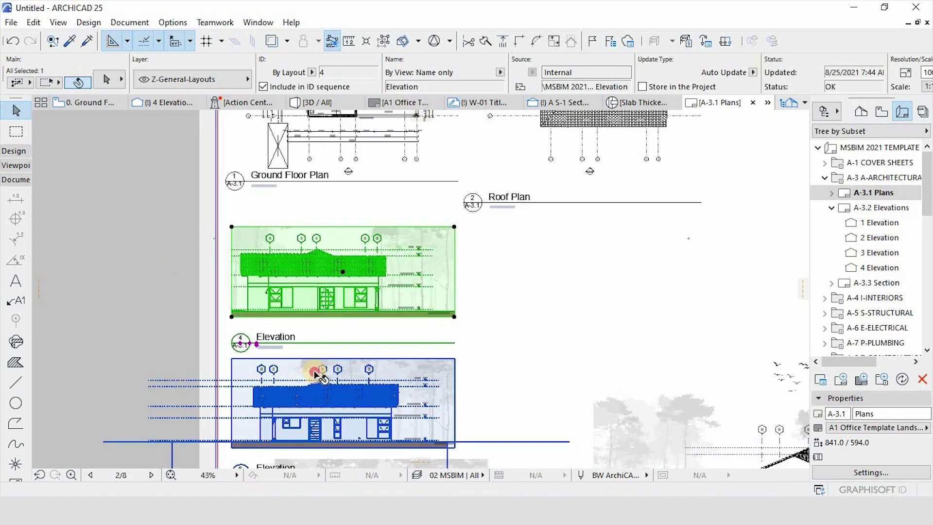
{"action": "left_click", "coordinate": [299, 352], "text": "shift"}
{"action": "scroll", "coordinate": [265, 236], "scroll_direction": "down", "scroll_amount": 2}
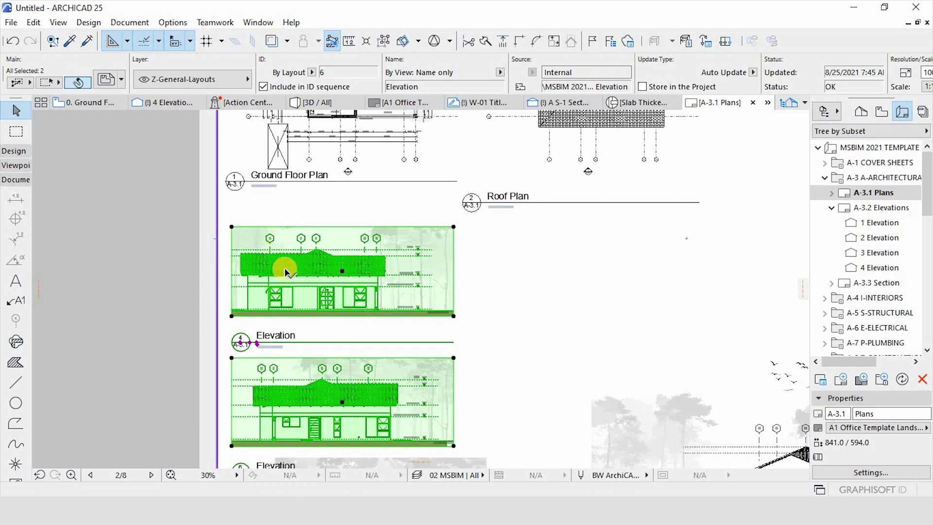
{"action": "left_click", "coordinate": [307, 413], "text": "shift"}
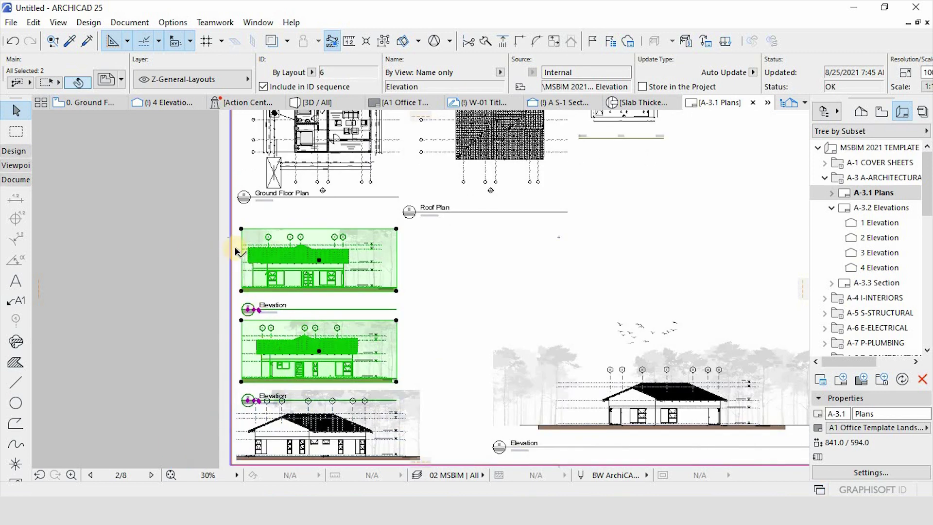
{"action": "scroll", "coordinate": [239, 224], "scroll_direction": "up", "scroll_amount": 3}
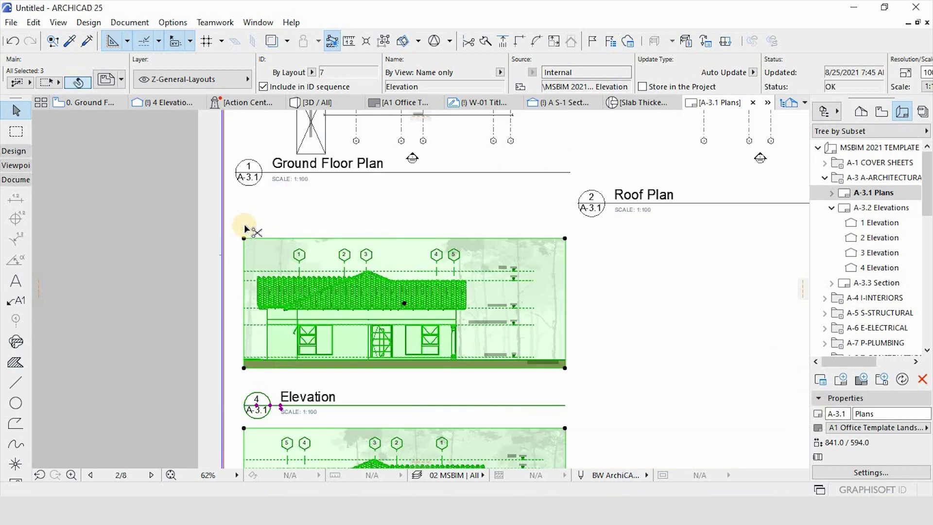
{"action": "key", "text": "ctrl+d"}
{"action": "left_click", "coordinate": [244, 239]}
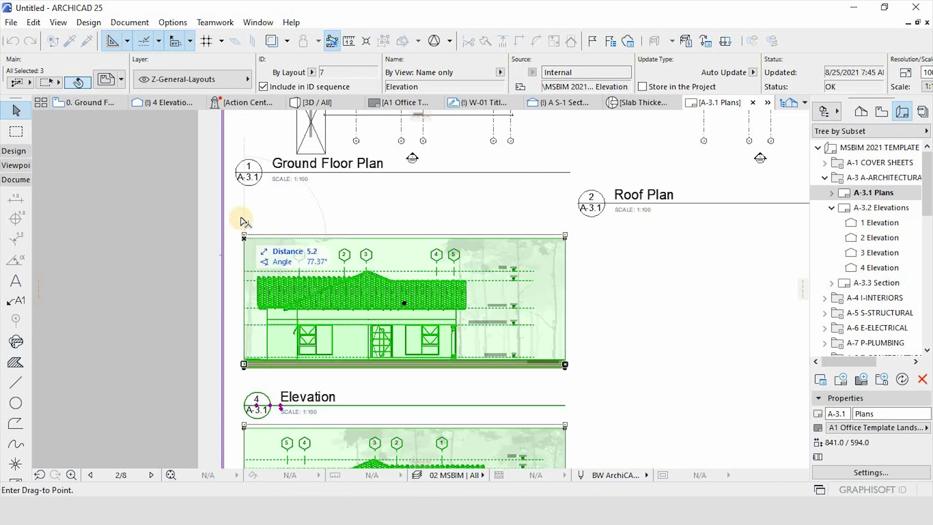
{"action": "left_click", "coordinate": [244, 192]}
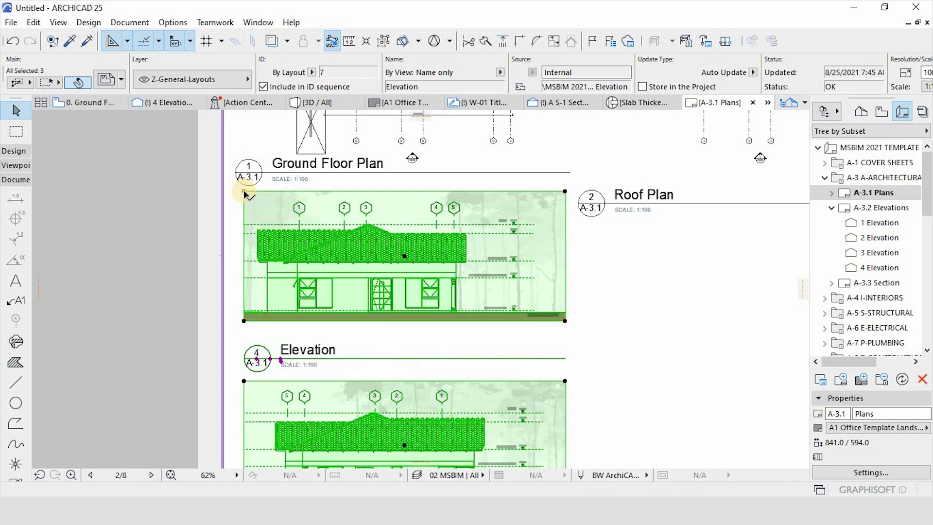
Move the first elevation's title straight up on its own so it sits right beneath the drawing frame.
{"action": "scroll", "coordinate": [250, 272], "scroll_direction": "down", "scroll_amount": 4}
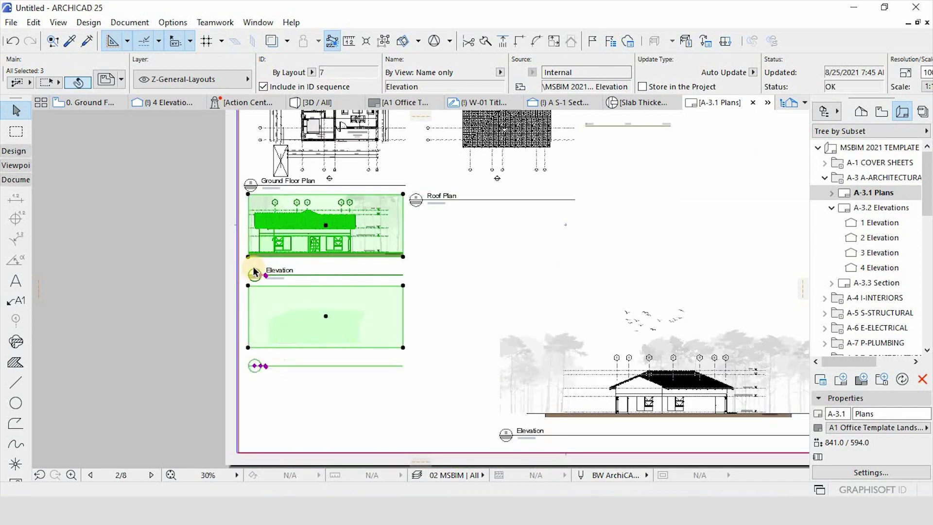
{"action": "scroll", "coordinate": [252, 282], "scroll_direction": "up", "scroll_amount": 9}
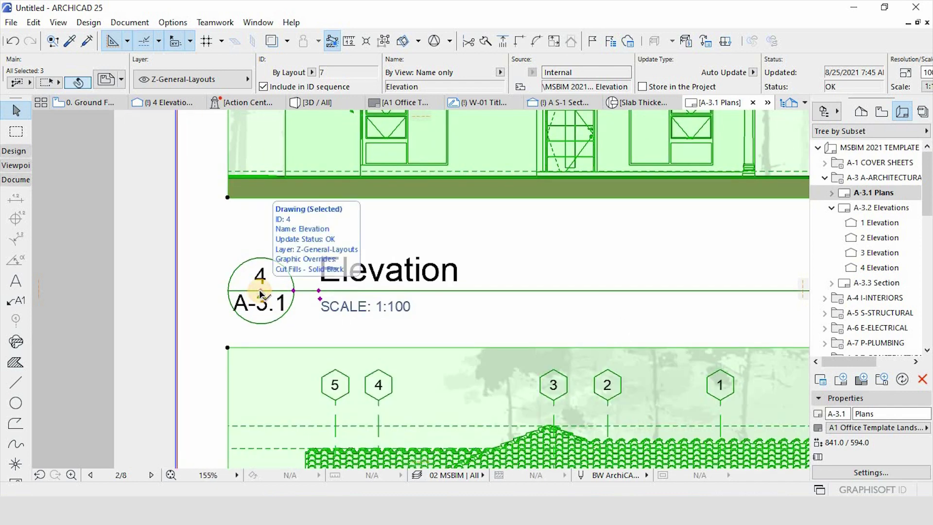
{"action": "left_click", "coordinate": [260, 291]}
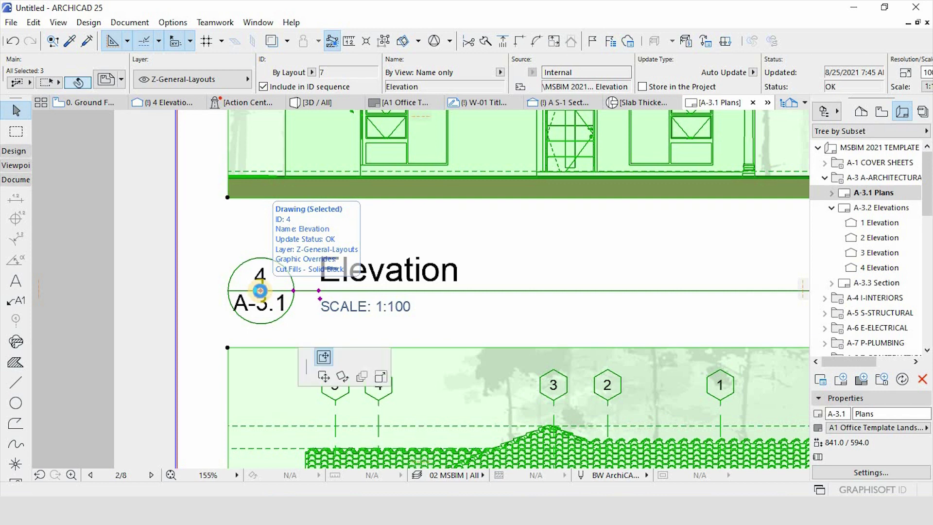
{"action": "left_click", "coordinate": [261, 236]}
Take the first elevation out of the selection and move the lower two elevations together straight up to just beneath its title.
{"action": "scroll", "coordinate": [263, 238], "scroll_direction": "down", "scroll_amount": 2}
{"action": "scroll", "coordinate": [262, 237], "scroll_direction": "down", "scroll_amount": 1}
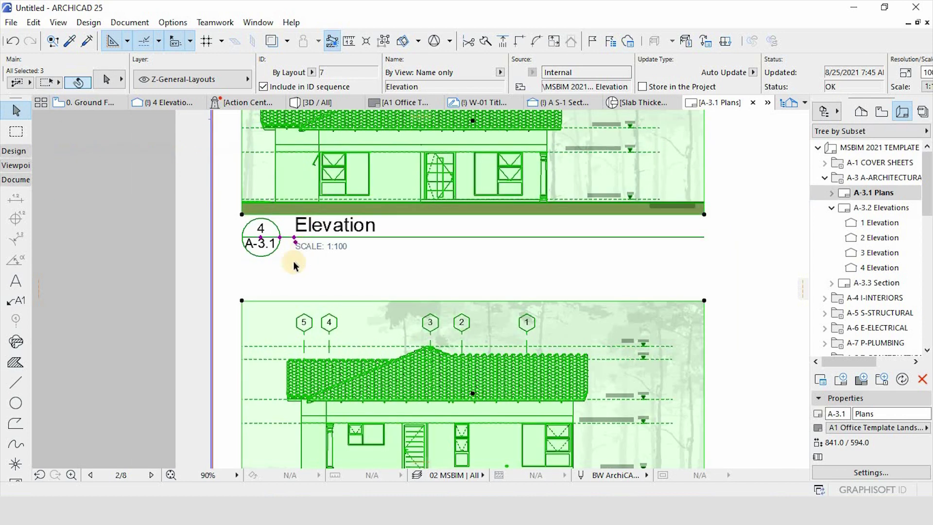
{"action": "left_click", "coordinate": [319, 197], "text": "shift"}
{"action": "key", "text": "ctrl+d"}
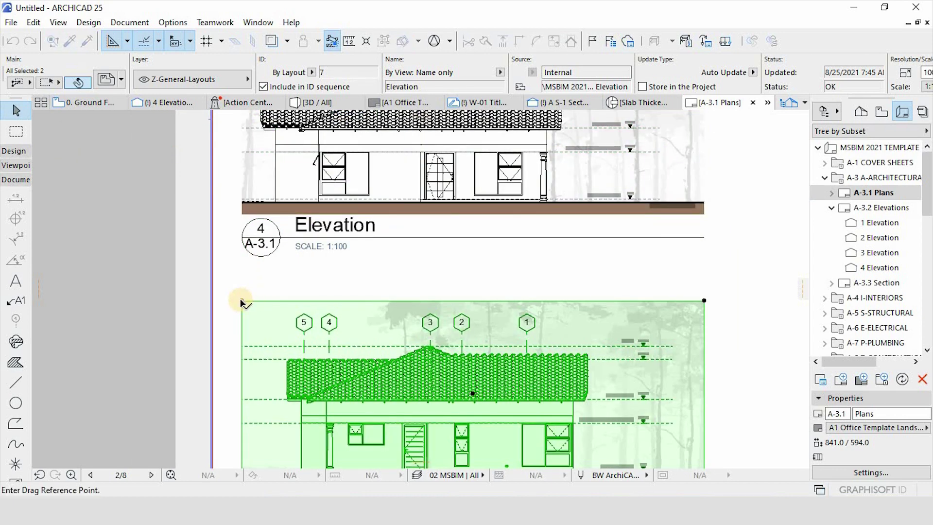
{"action": "left_click", "coordinate": [242, 302]}
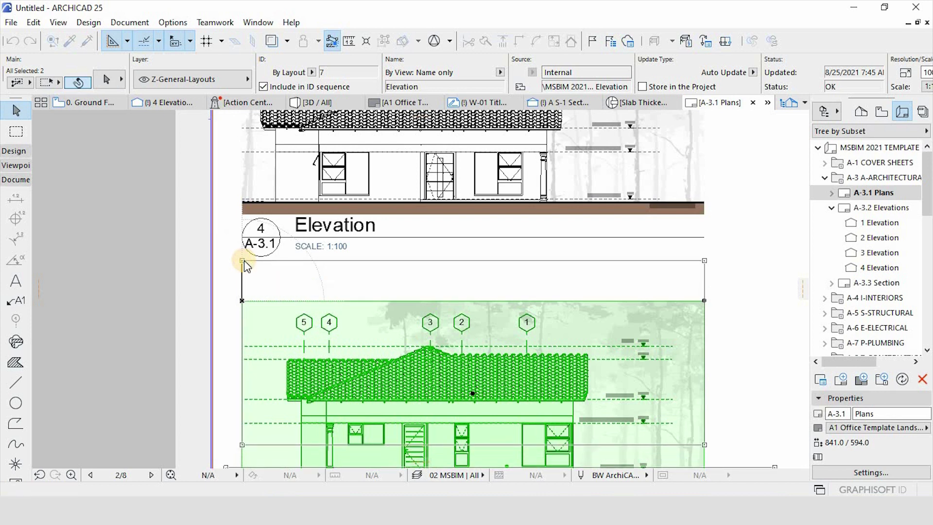
{"action": "left_click", "coordinate": [242, 261]}
Move only the third elevation straight down until its frame clears the second elevation's title, and deselect it.
{"action": "scroll", "coordinate": [291, 384], "scroll_direction": "down", "scroll_amount": 3}
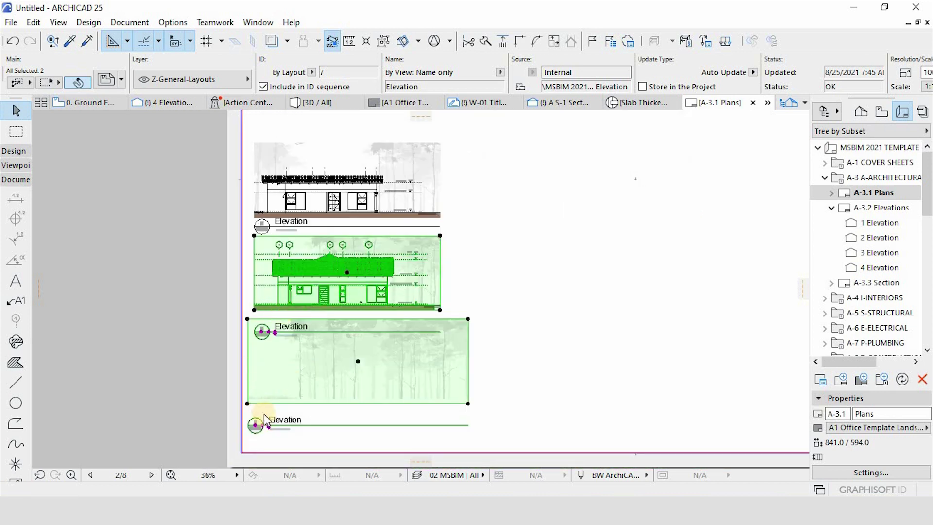
{"action": "scroll", "coordinate": [253, 380], "scroll_direction": "up", "scroll_amount": 2}
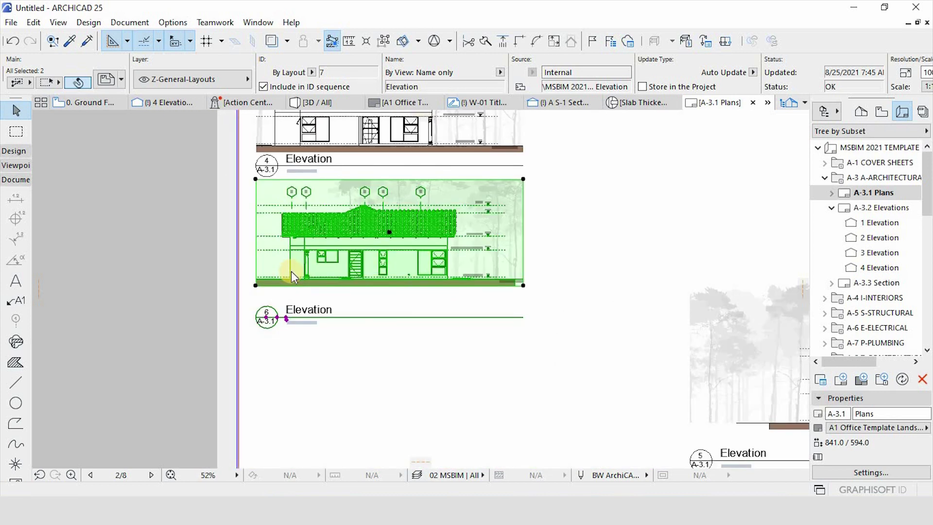
{"action": "left_click", "coordinate": [291, 272], "text": "shift"}
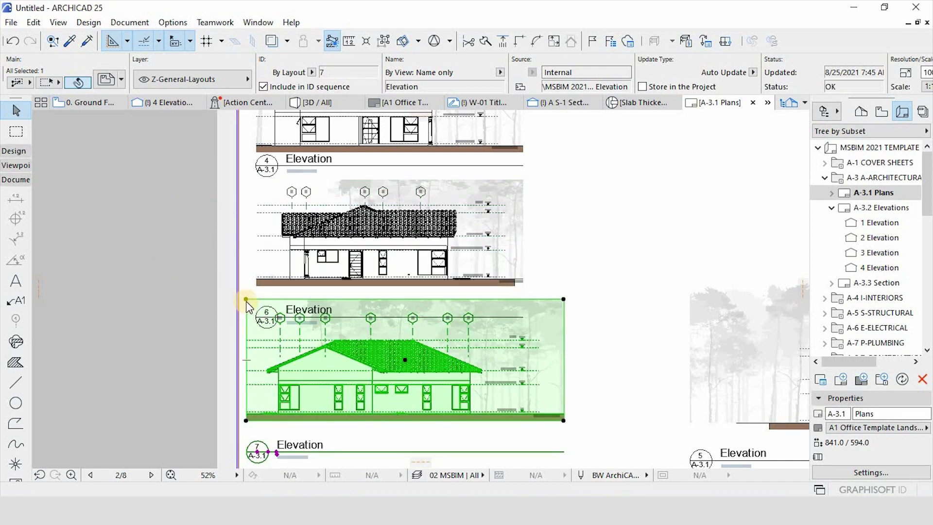
{"action": "left_click", "coordinate": [248, 328]}
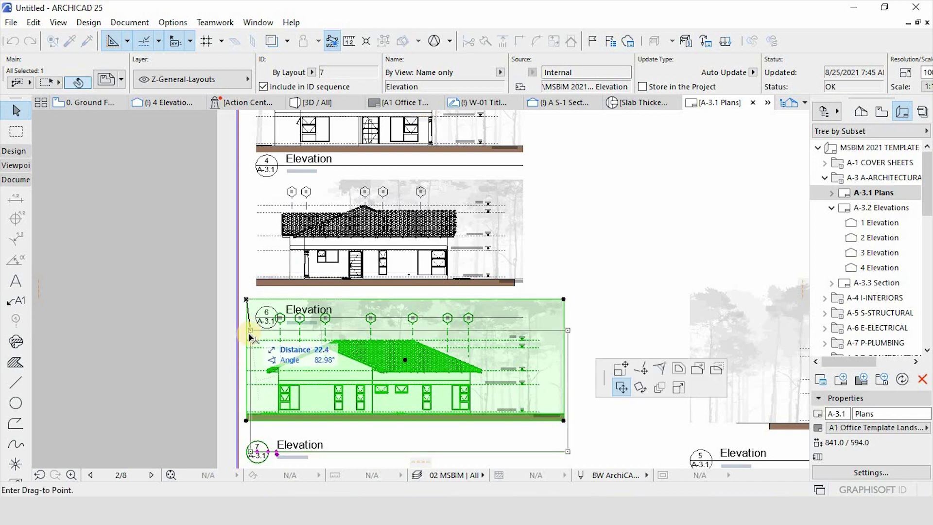
{"action": "left_click", "coordinate": [247, 335]}
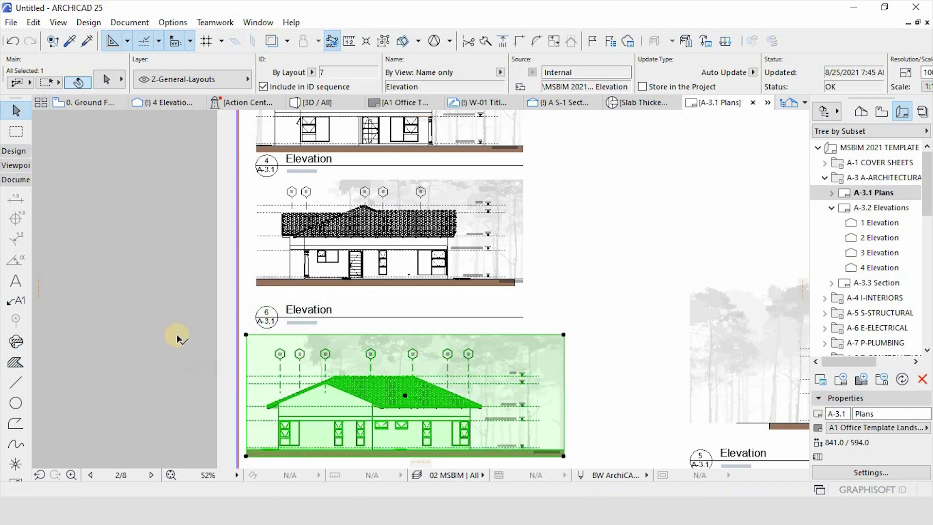
{"action": "left_click", "coordinate": [134, 328]}
Crop the wide fourth elevation on its left, top and right sides so the frame fits closely around the house and level markers.
{"action": "scroll", "coordinate": [142, 305], "scroll_direction": "down", "scroll_amount": 2}
{"action": "scroll", "coordinate": [142, 304], "scroll_direction": "down", "scroll_amount": 1}
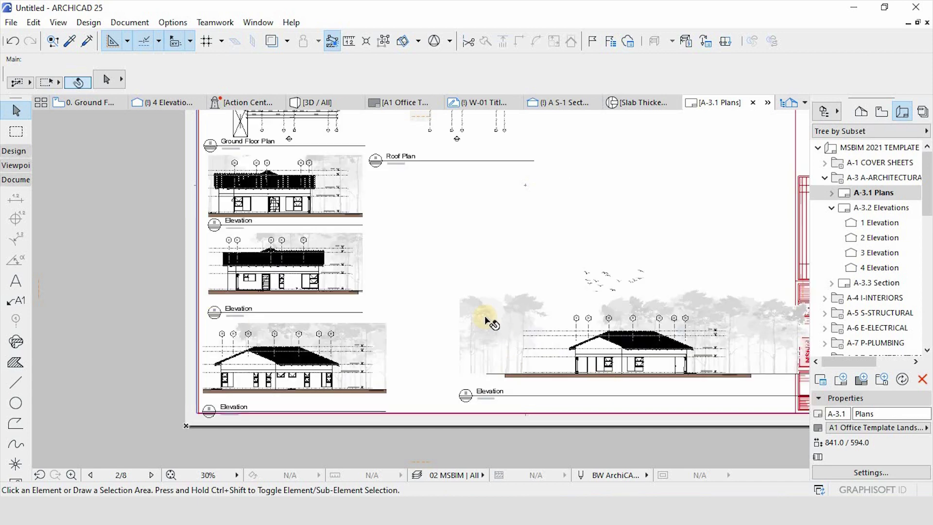
{"action": "left_click", "coordinate": [491, 329]}
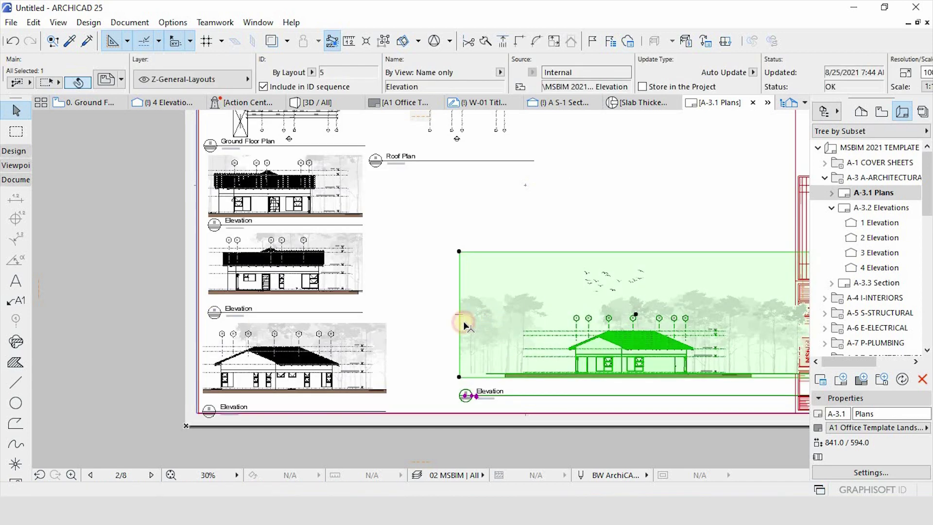
{"action": "left_click", "coordinate": [548, 336]}
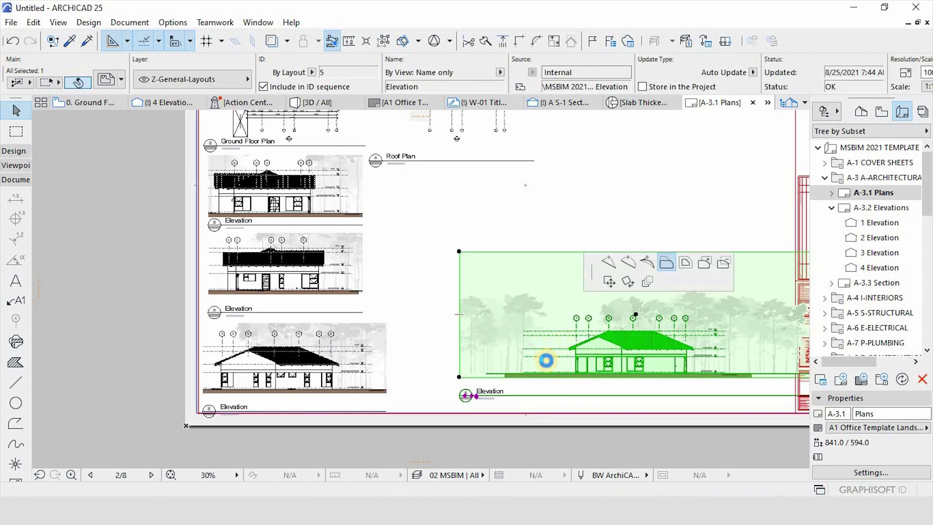
{"action": "left_click", "coordinate": [557, 367]}
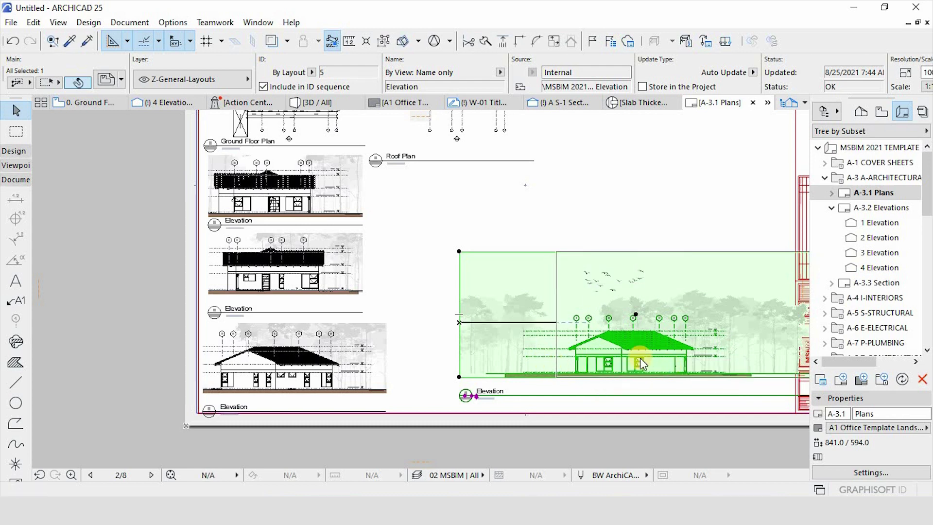
{"action": "scroll", "coordinate": [406, 309], "scroll_direction": "down", "scroll_amount": 1}
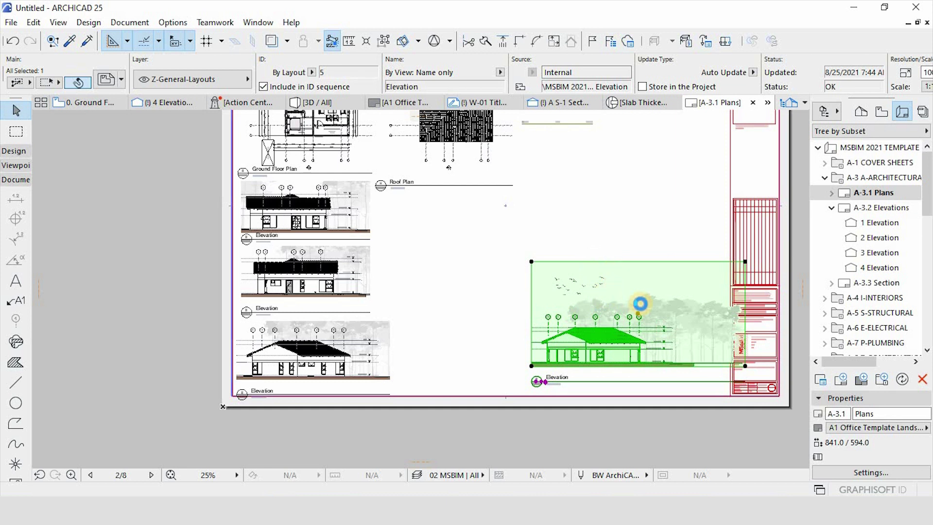
{"action": "left_click", "coordinate": [640, 304]}
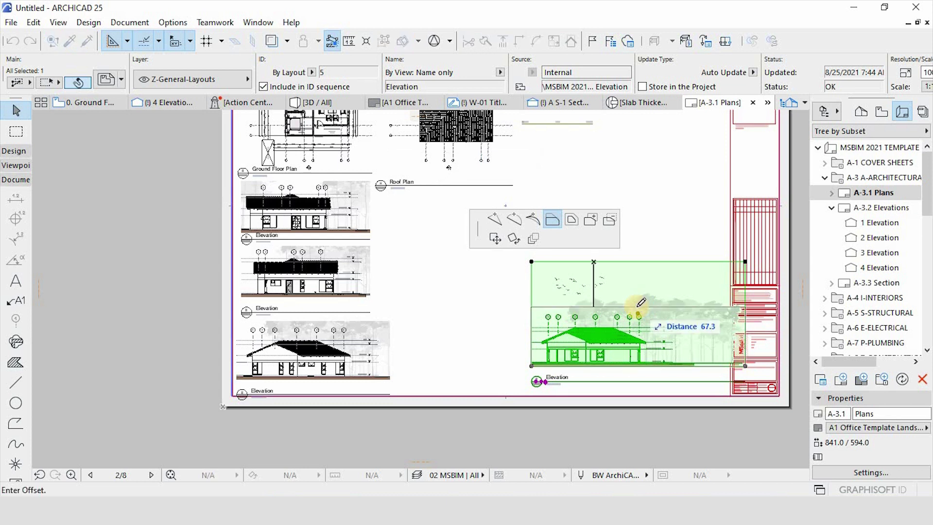
{"action": "left_click", "coordinate": [637, 307]}
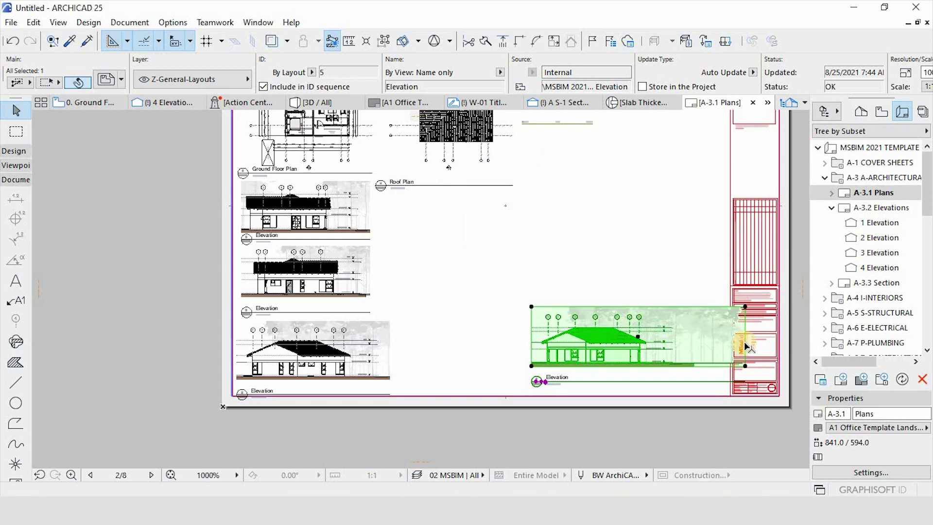
{"action": "left_click", "coordinate": [680, 364]}
{"action": "left_click", "coordinate": [674, 338]}
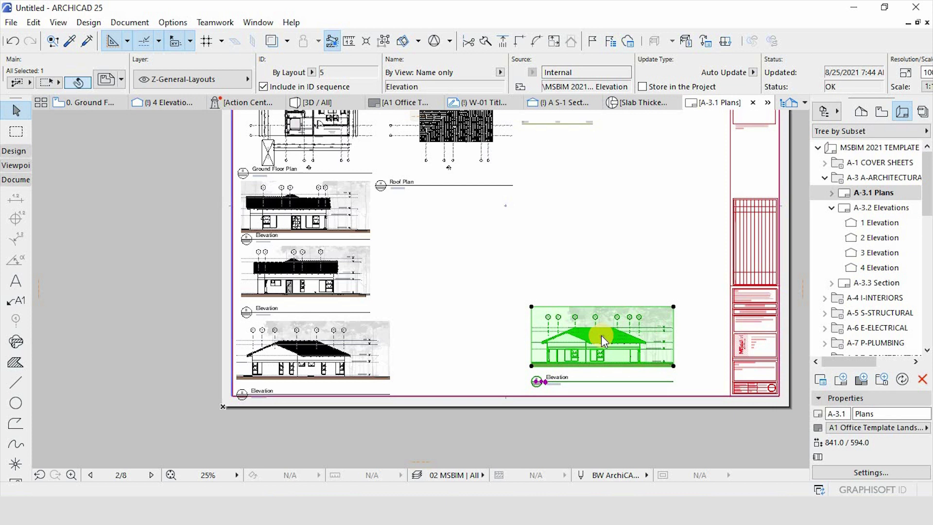
Move the cropped fourth elevation beneath the Roof Plan, level with the first elevation's top edge and about 20 mm to its right.
{"action": "left_click", "coordinate": [531, 307]}
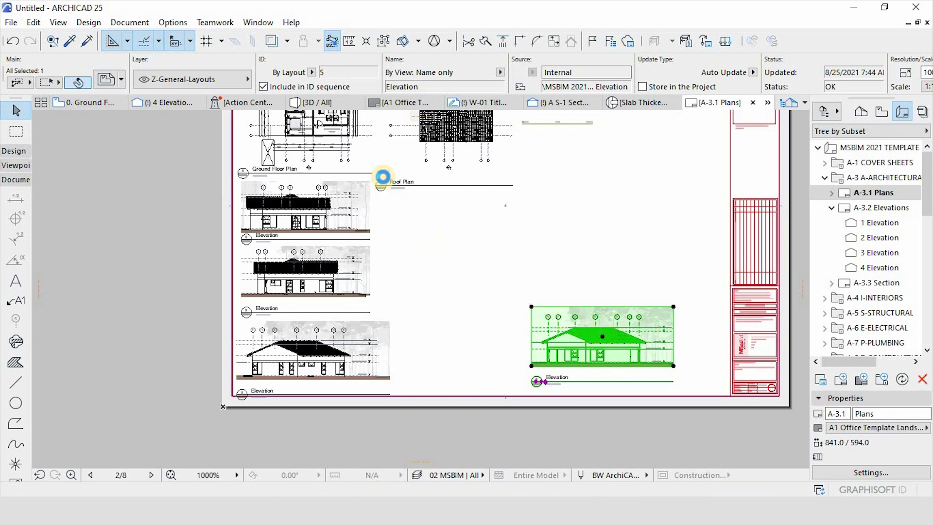
{"action": "scroll", "coordinate": [382, 183], "scroll_direction": "up", "scroll_amount": 5}
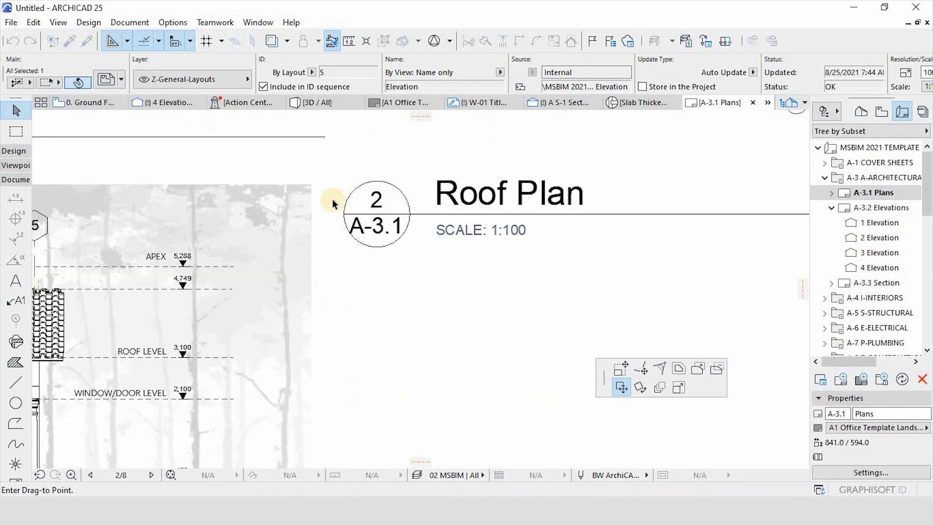
{"action": "left_click", "coordinate": [311, 184]}
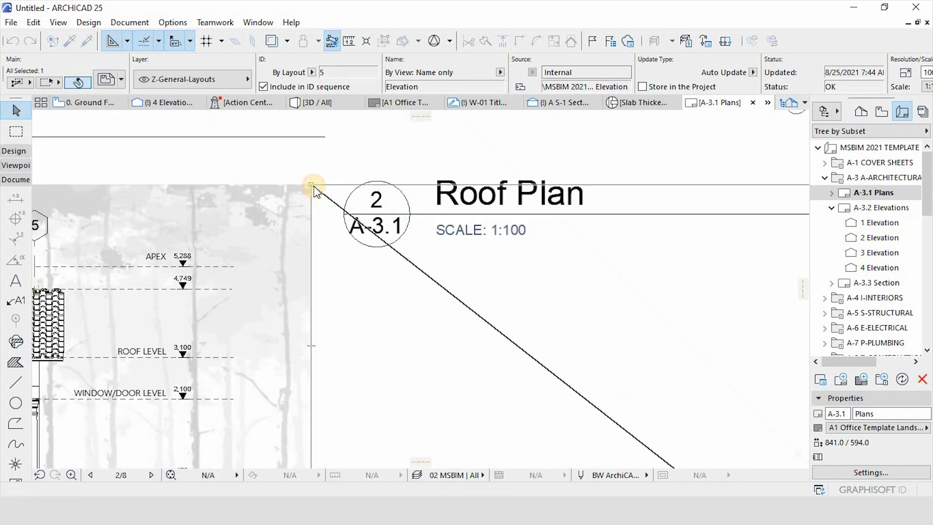
{"action": "left_click", "coordinate": [395, 185]}
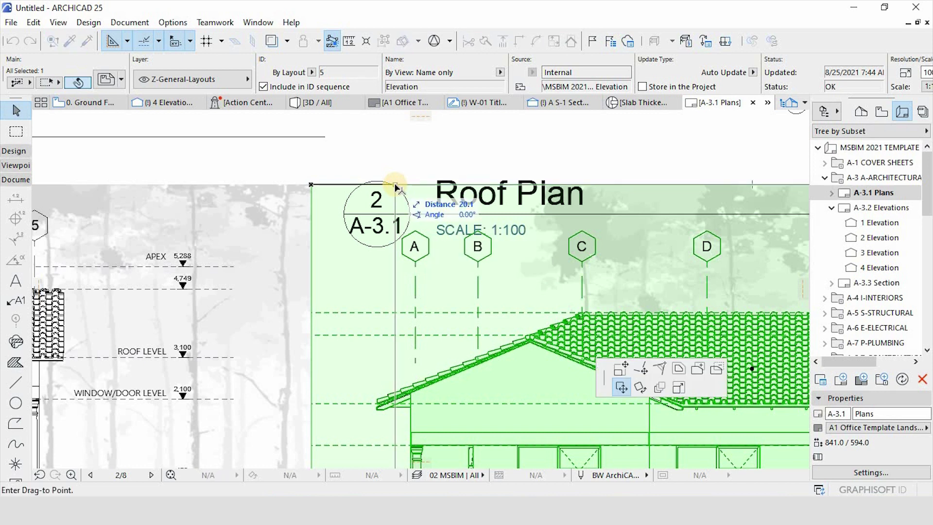
Move only the Roof Plan's title straight up into line with the Ground Floor Plan's title line, and deselect the plan.
{"action": "left_click", "coordinate": [377, 214]}
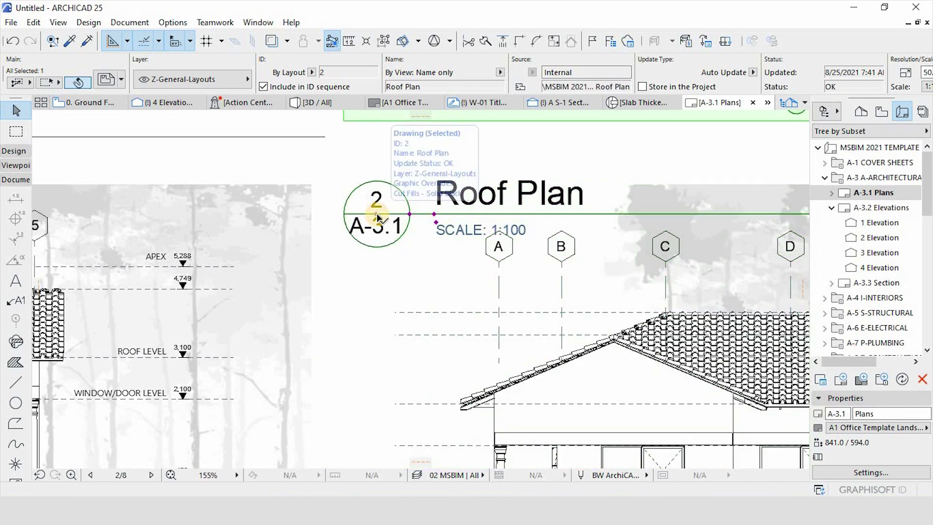
{"action": "left_click", "coordinate": [376, 214]}
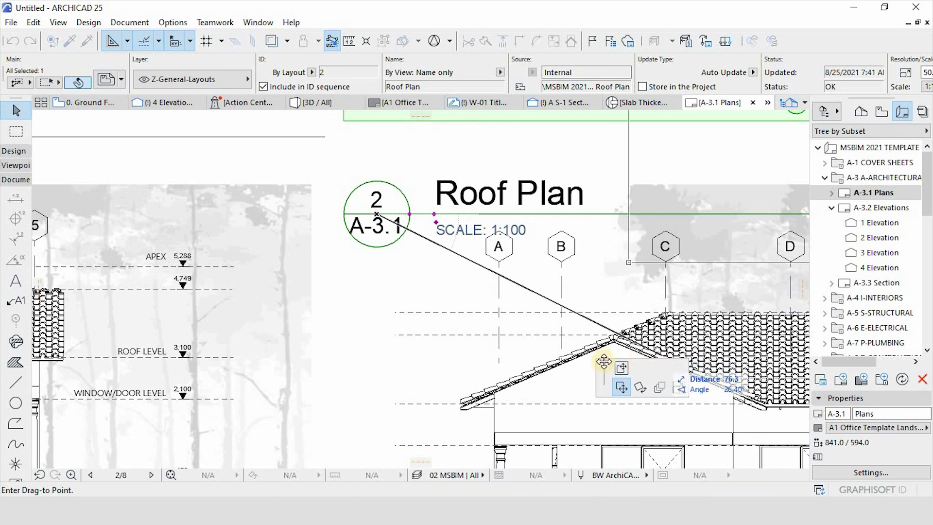
{"action": "left_click", "coordinate": [622, 368]}
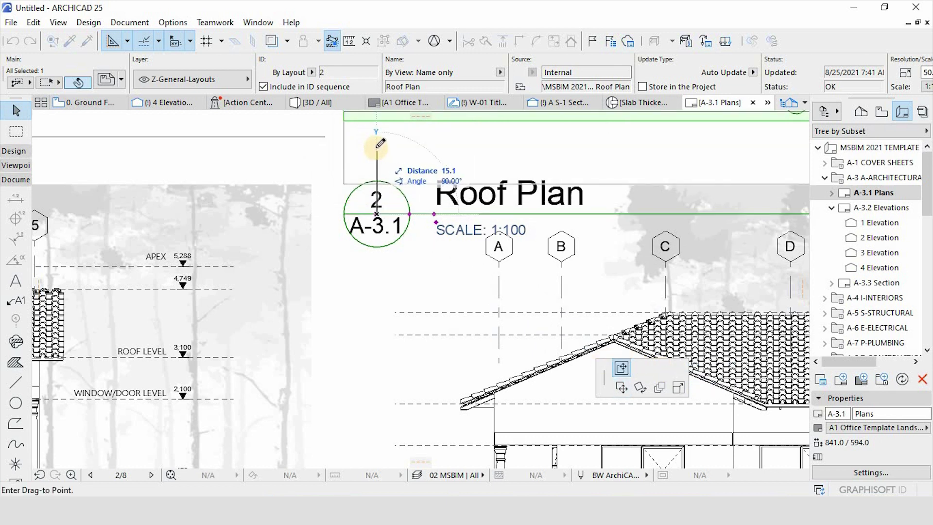
{"action": "left_click", "coordinate": [322, 137]}
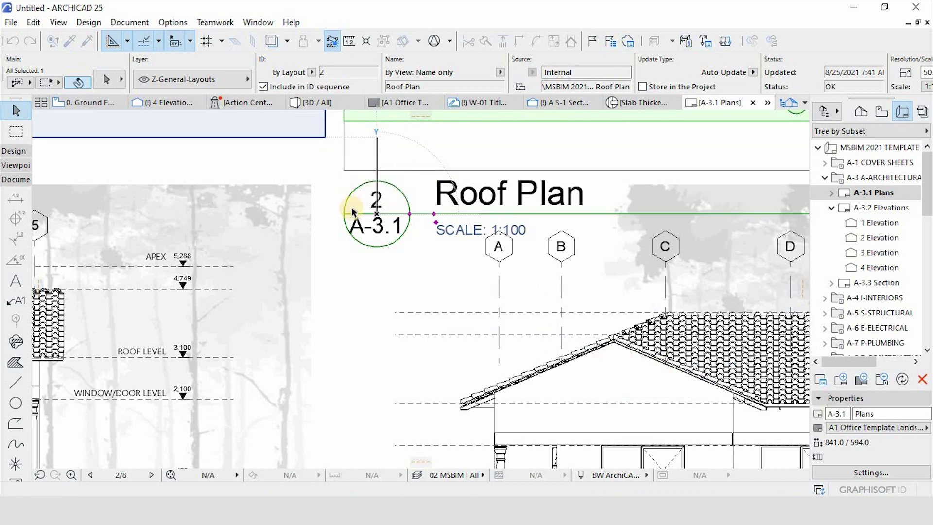
{"action": "left_click", "coordinate": [352, 213]}
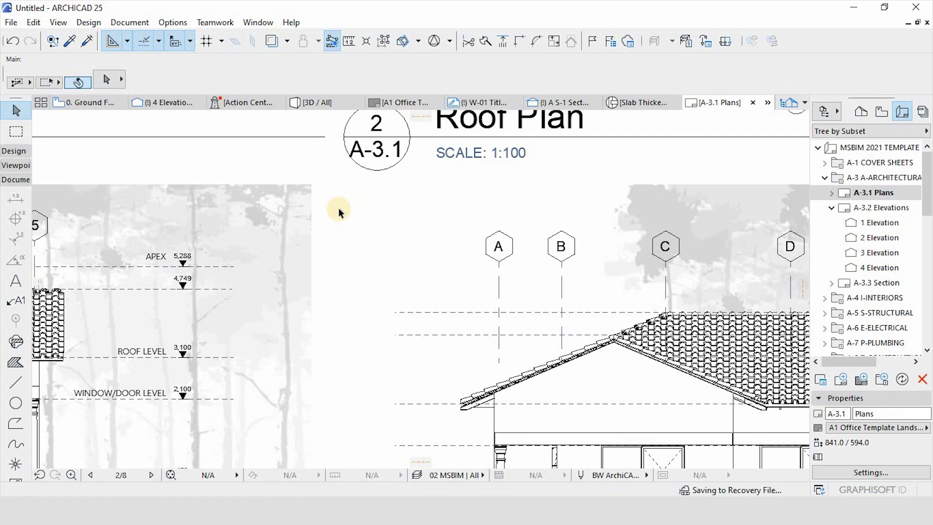
Crop the right side of the third elevation and shift the drawing left to align its right edge with the second elevation's.
{"action": "scroll", "coordinate": [338, 208], "scroll_direction": "down", "scroll_amount": 5}
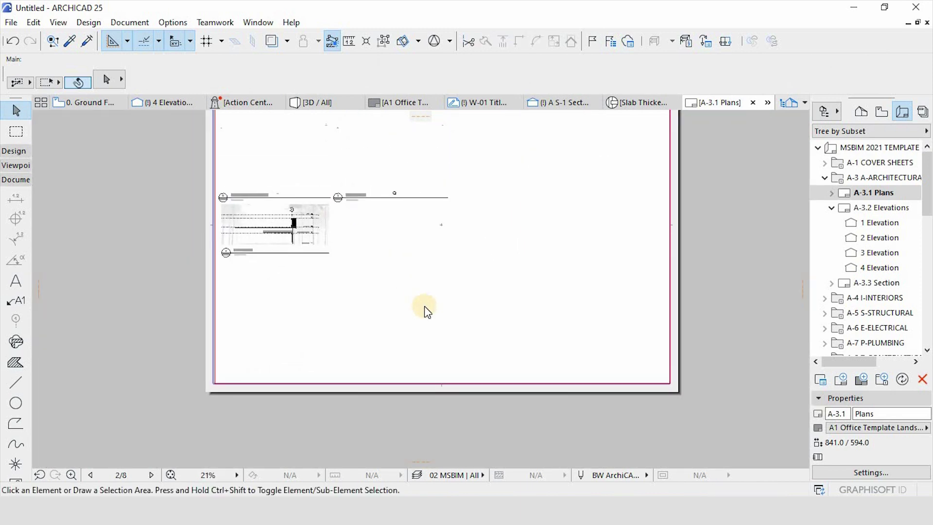
{"action": "scroll", "coordinate": [314, 331], "scroll_direction": "up", "scroll_amount": 2}
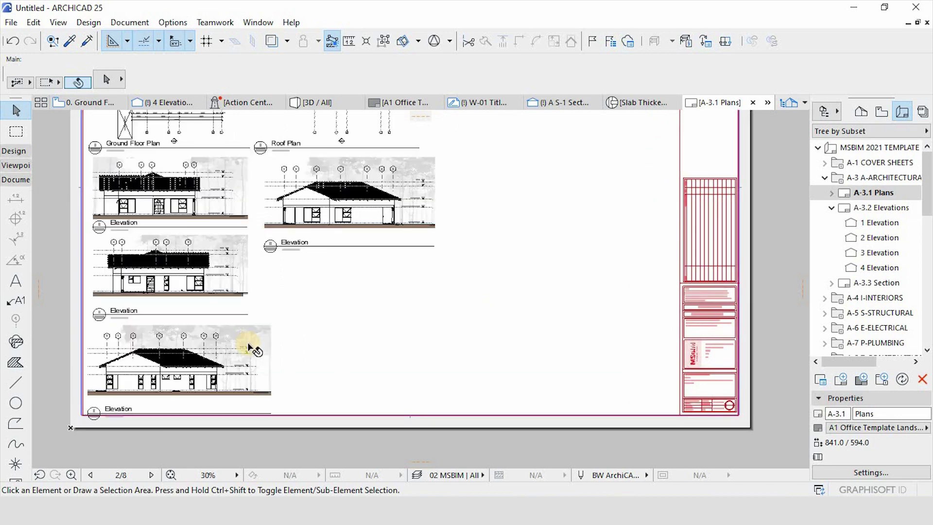
{"action": "scroll", "coordinate": [249, 348], "scroll_direction": "up", "scroll_amount": 4}
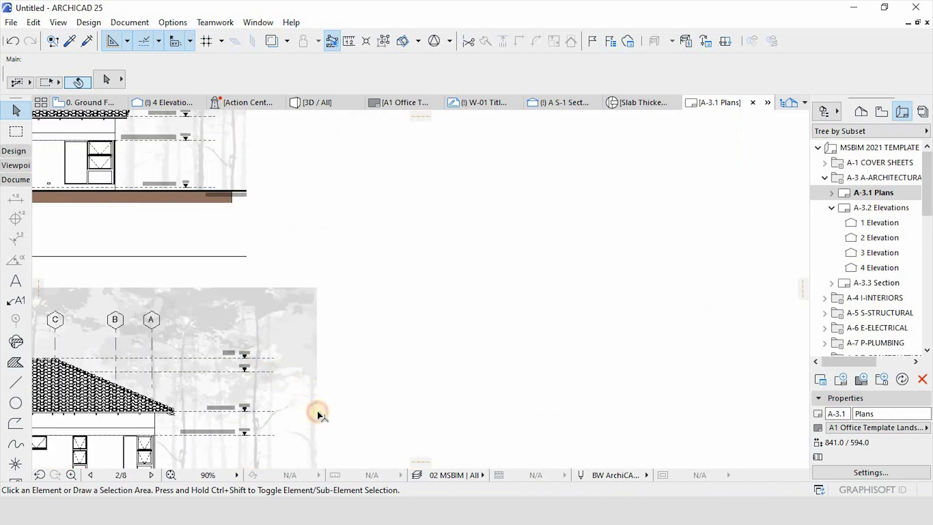
{"action": "left_click", "coordinate": [317, 414]}
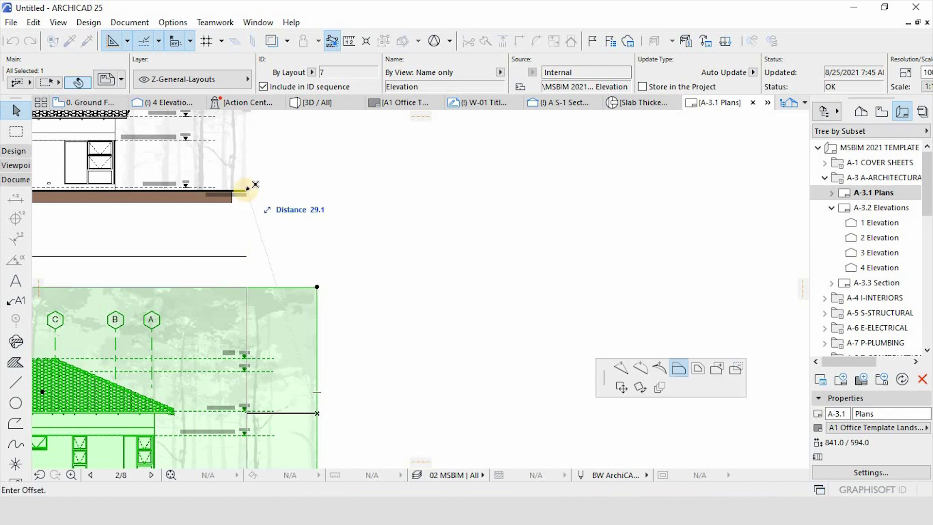
{"action": "left_click", "coordinate": [273, 204]}
{"action": "scroll", "coordinate": [273, 204], "scroll_direction": "down", "scroll_amount": 2}
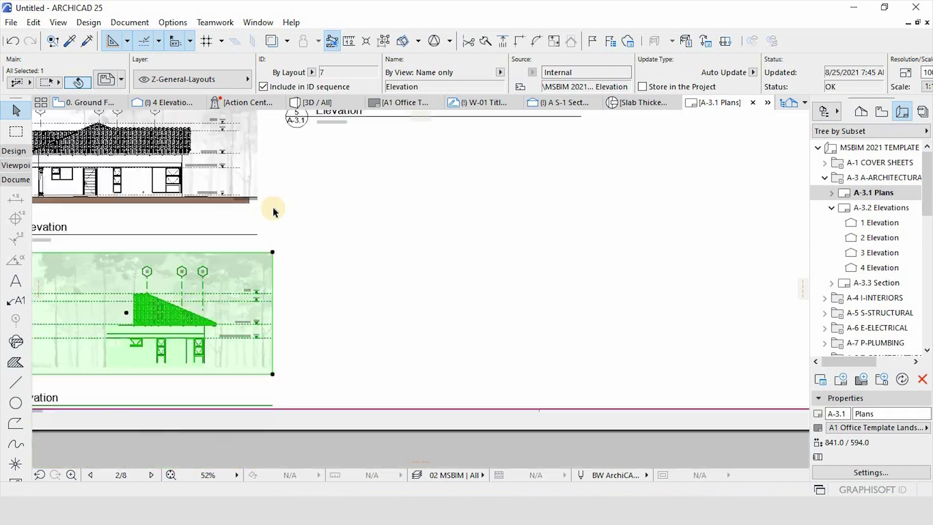
{"action": "left_click", "coordinate": [263, 251]}
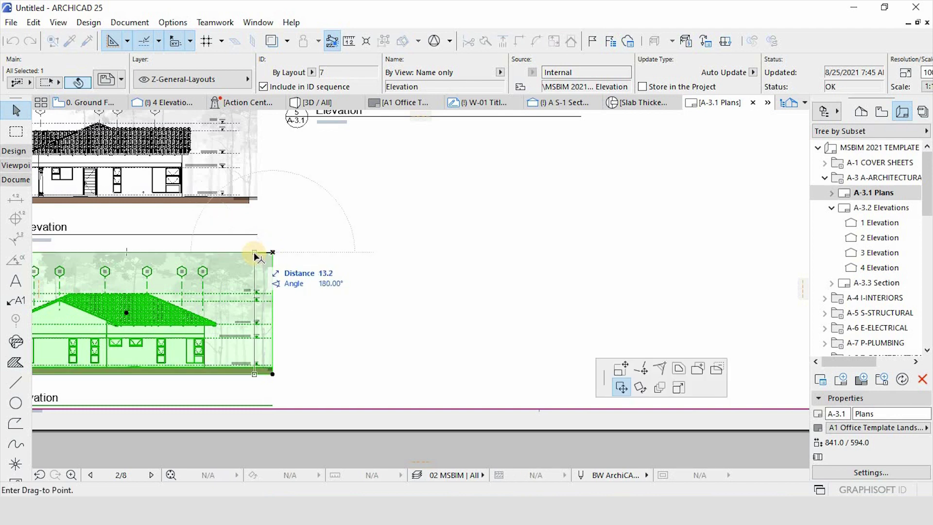
{"action": "left_click", "coordinate": [263, 211]}
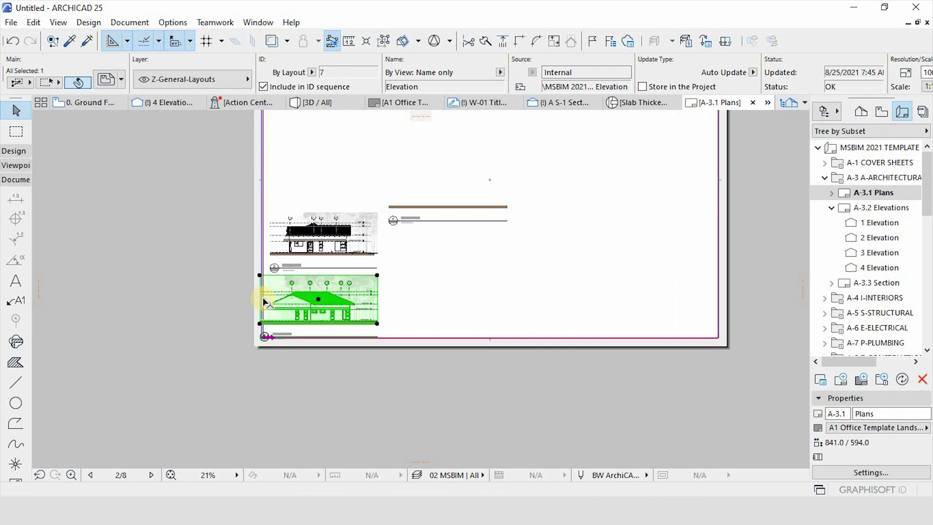
Crop the left side of the third elevation so its frame starts inside the sheet border, and deselect it.
{"action": "scroll", "coordinate": [264, 302], "scroll_direction": "up", "scroll_amount": 4}
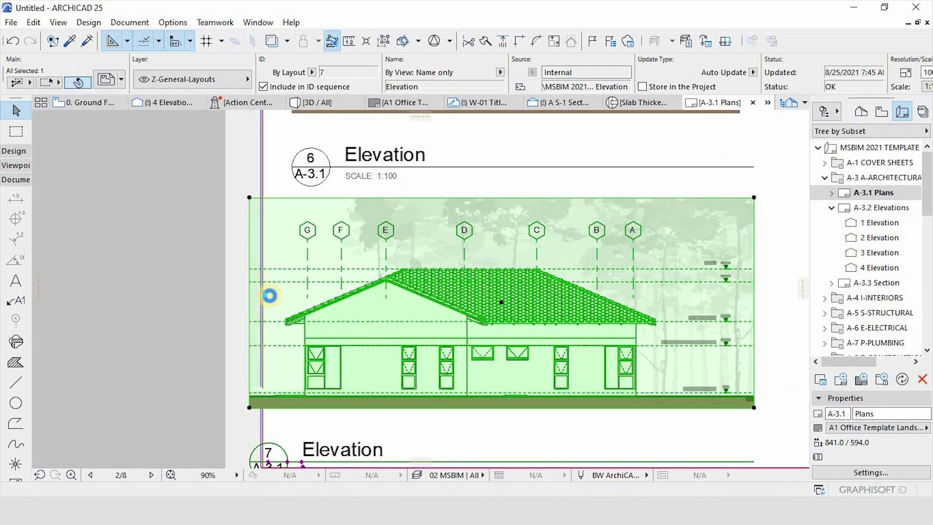
{"action": "left_click", "coordinate": [270, 295]}
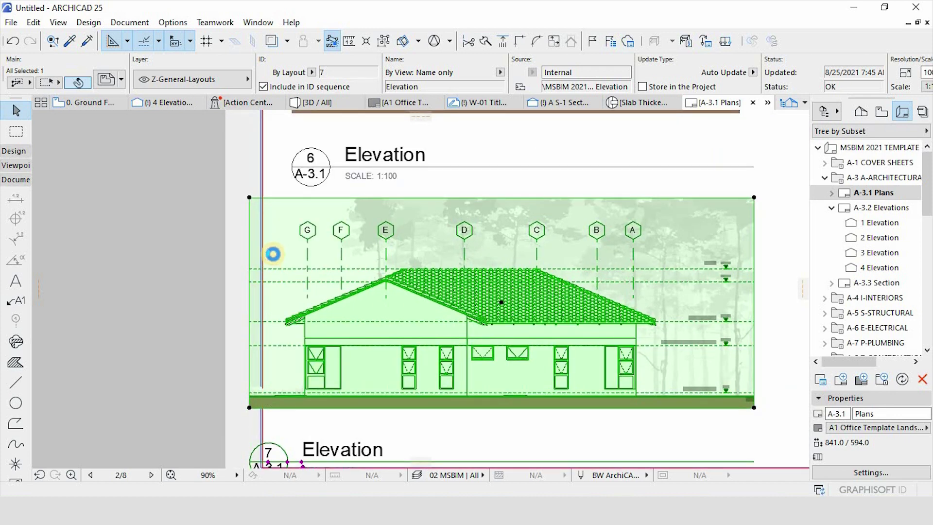
{"action": "left_click", "coordinate": [277, 182]}
{"action": "left_click", "coordinate": [190, 252]}
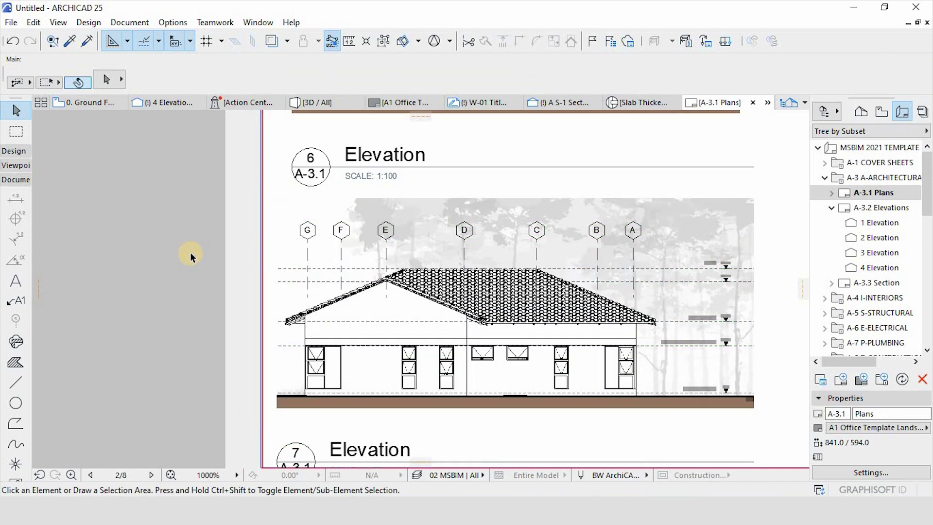
Copy the Section drawing from the A-3.3 Section layout and return to the A-3.1 Plans layout.
{"action": "scroll", "coordinate": [191, 252], "scroll_direction": "down", "scroll_amount": 10}
{"action": "scroll", "coordinate": [321, 172], "scroll_direction": "up", "scroll_amount": 3}
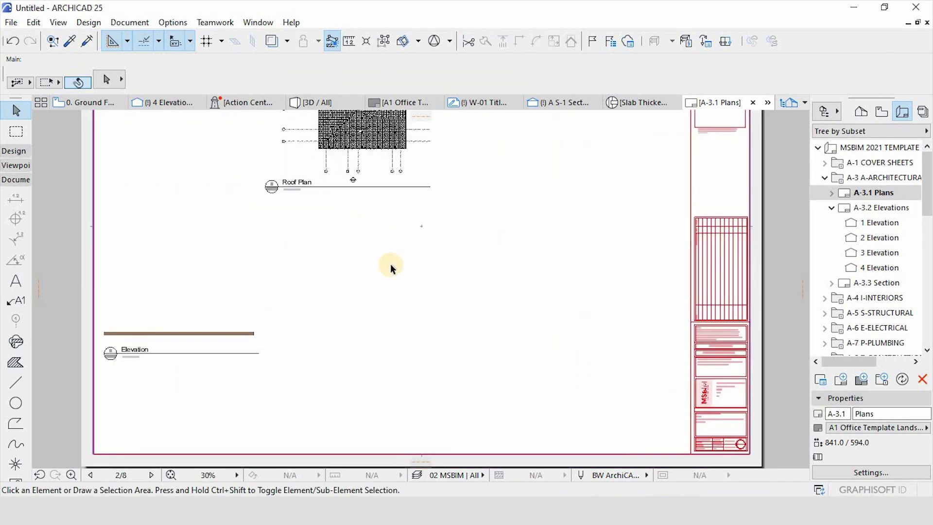
{"action": "double_click", "coordinate": [857, 286]}
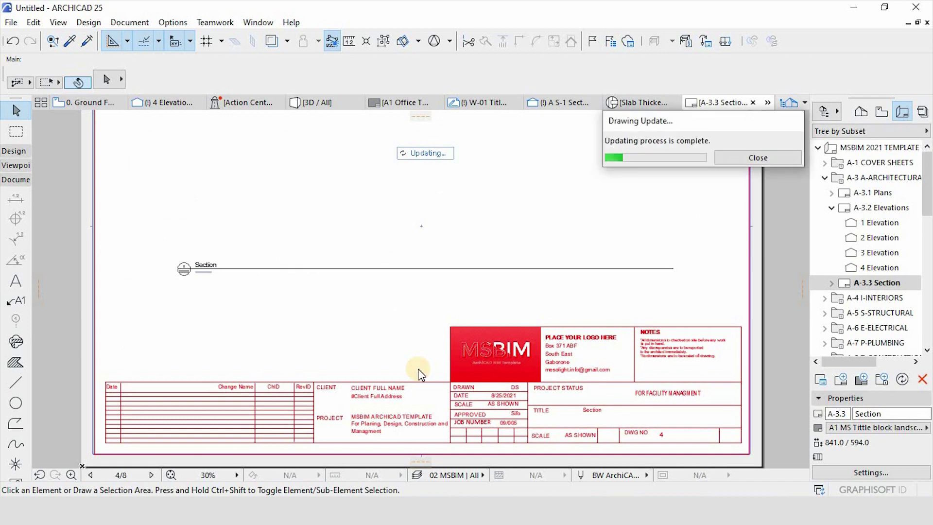
{"action": "left_click", "coordinate": [385, 174]}
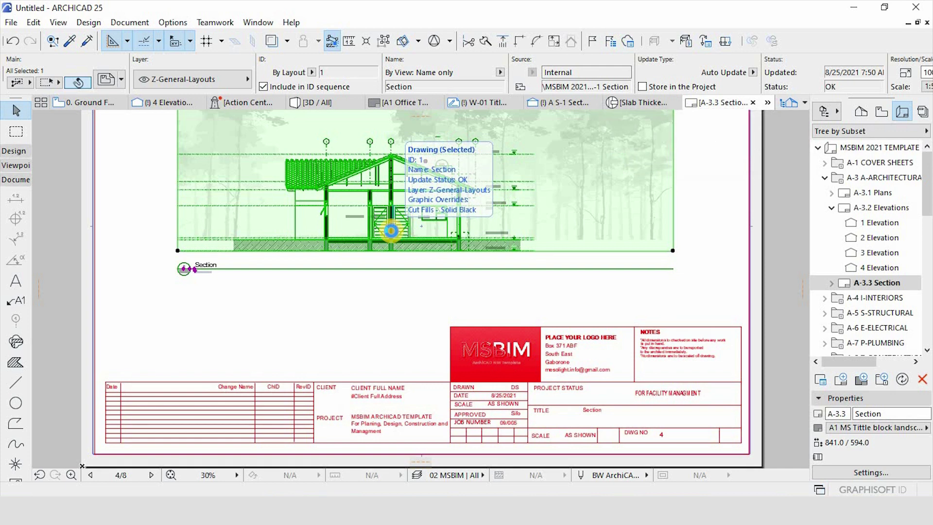
{"action": "left_click", "coordinate": [881, 193]}
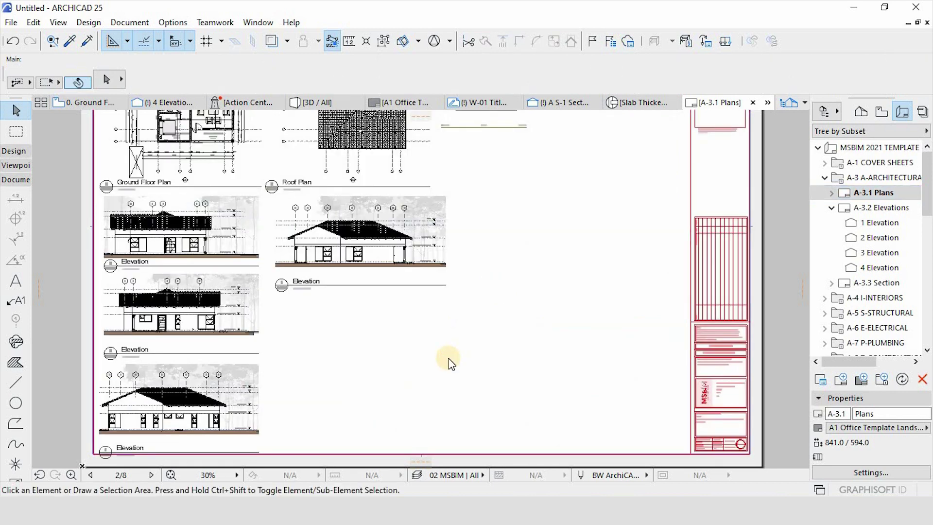
Paste the Section drawing into the A-3.1 Plans layout and place it in the empty area below the sheet.
{"action": "key", "text": "ctrl+v"}
{"action": "left_click", "coordinate": [548, 276]}
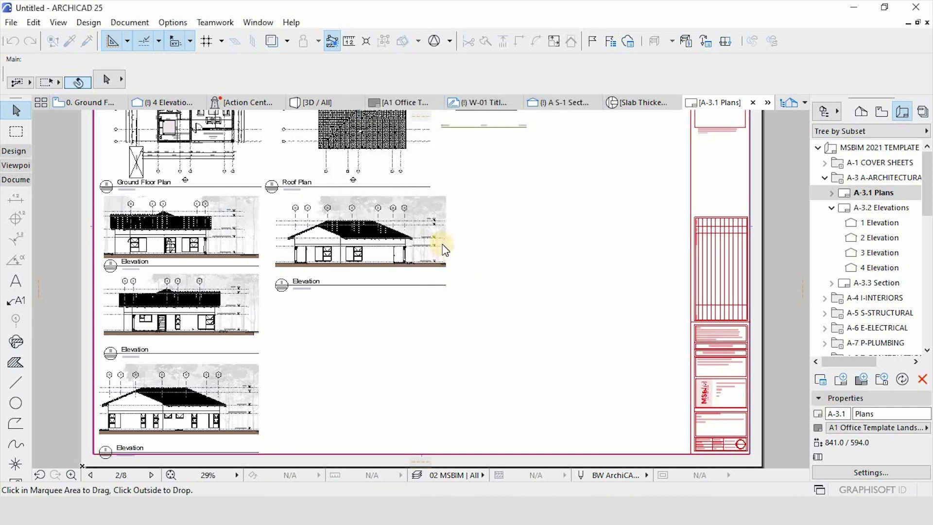
{"action": "left_click", "coordinate": [446, 218]}
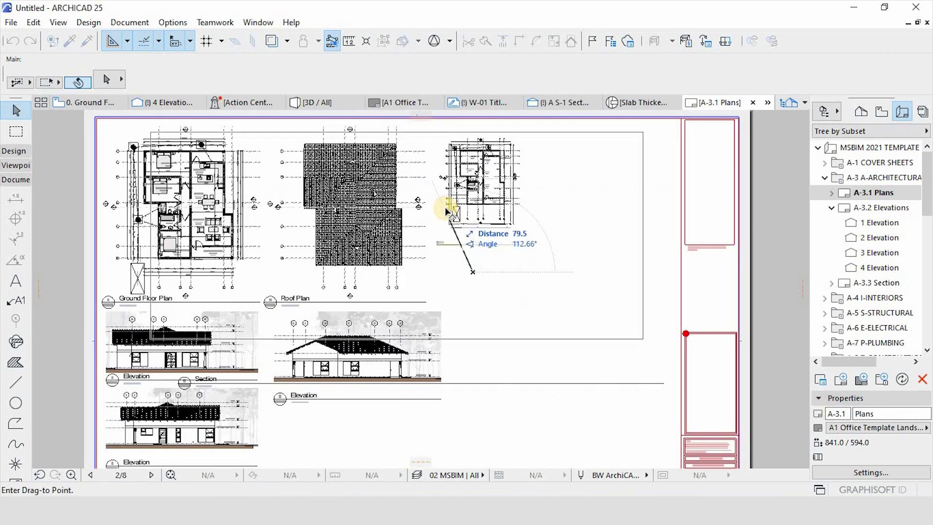
{"action": "scroll", "coordinate": [444, 209], "scroll_direction": "down", "scroll_amount": 3}
{"action": "left_click", "coordinate": [560, 390]}
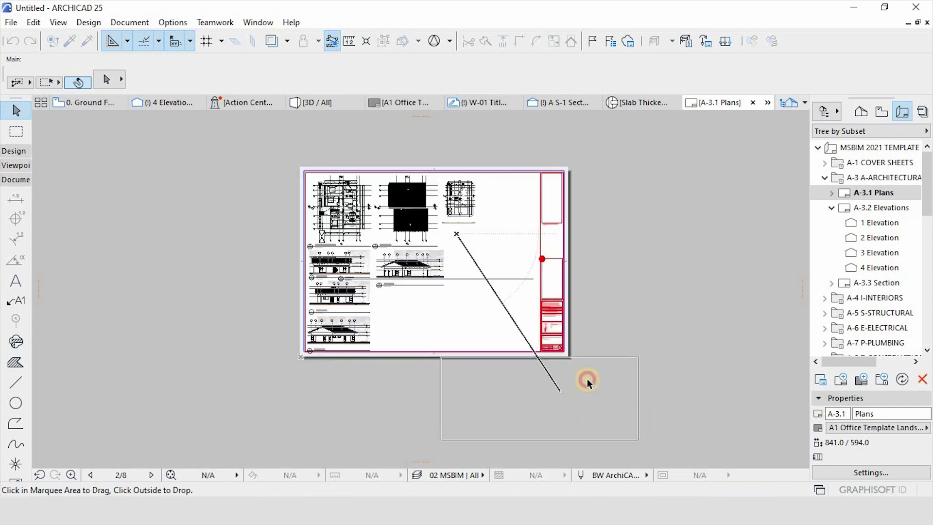
{"action": "left_click", "coordinate": [757, 316]}
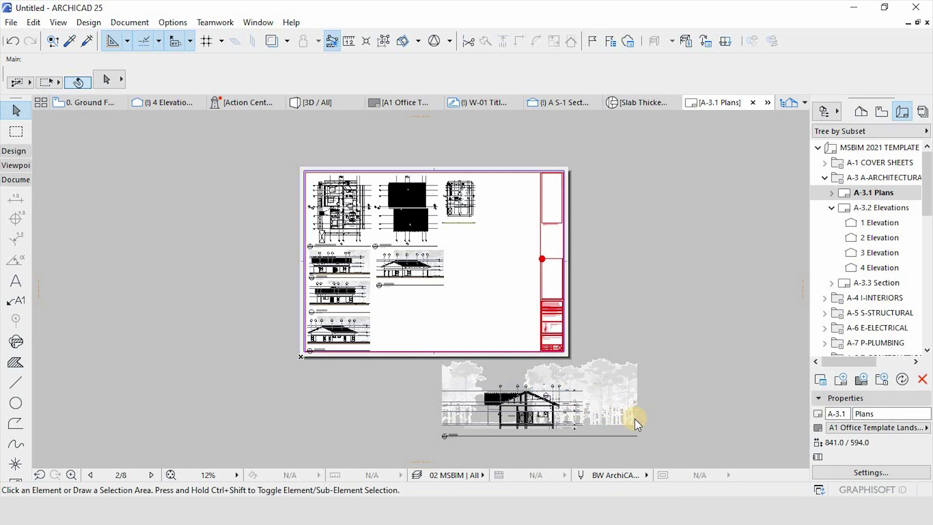
Crop the right side of the pasted section to just beyond its level markers.
{"action": "left_click", "coordinate": [635, 378]}
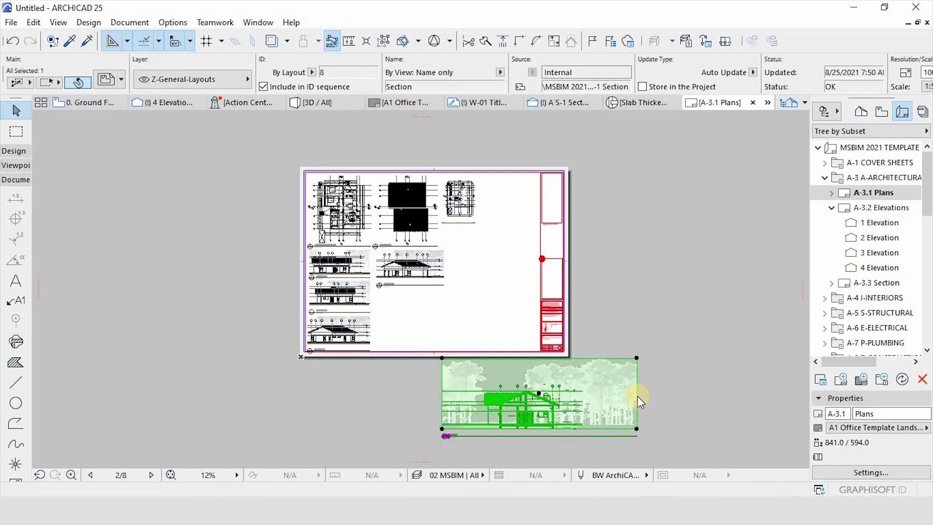
{"action": "left_click", "coordinate": [637, 396]}
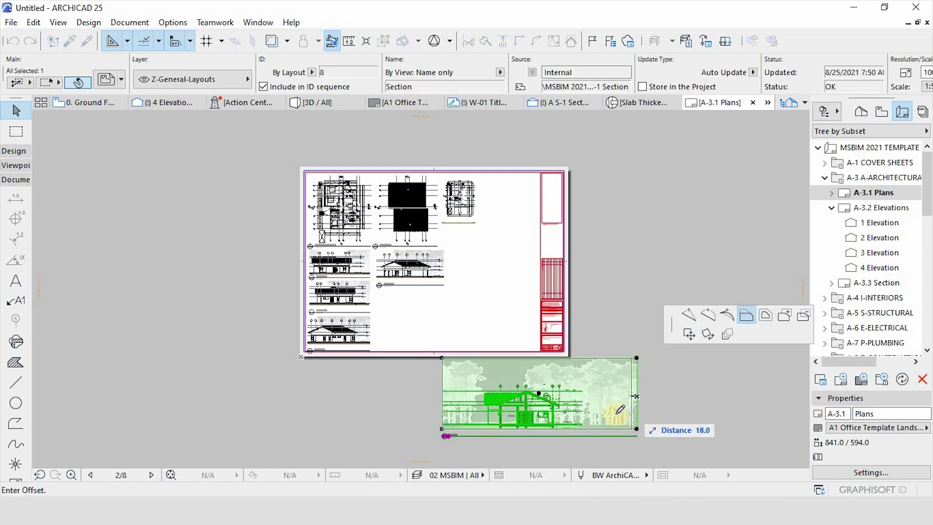
{"action": "scroll", "coordinate": [590, 417], "scroll_direction": "up", "scroll_amount": 5}
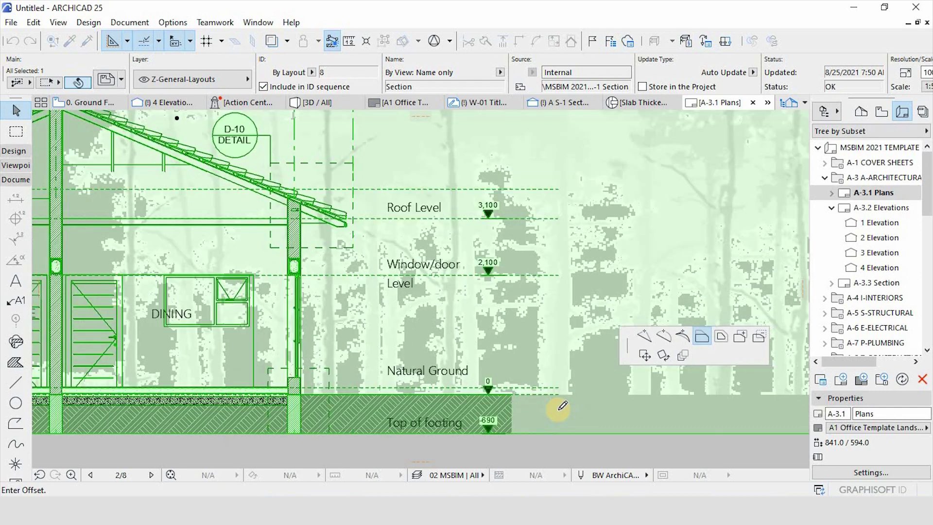
{"action": "left_click", "coordinate": [541, 364]}
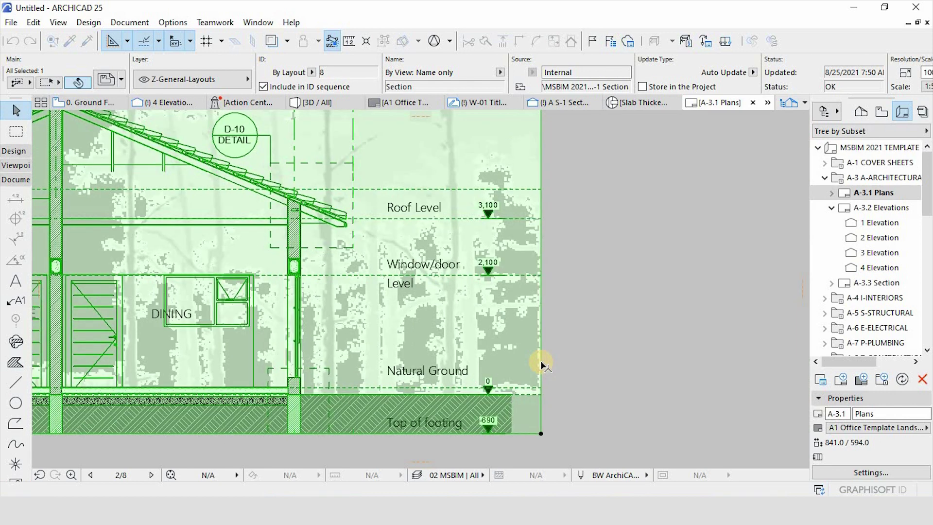
Crop the section's left side to just outside the roof overhang and its top to just above the grid bubbles.
{"action": "scroll", "coordinate": [542, 362], "scroll_direction": "down", "scroll_amount": 3}
{"action": "scroll", "coordinate": [547, 329], "scroll_direction": "up", "scroll_amount": 1}
{"action": "scroll", "coordinate": [182, 332], "scroll_direction": "down", "scroll_amount": 2}
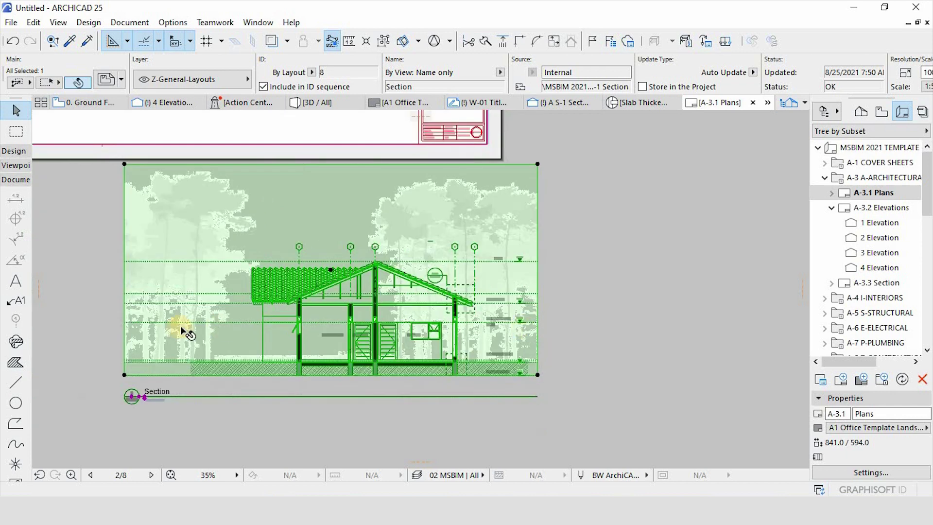
{"action": "left_click", "coordinate": [210, 291]}
{"action": "left_click", "coordinate": [214, 327]}
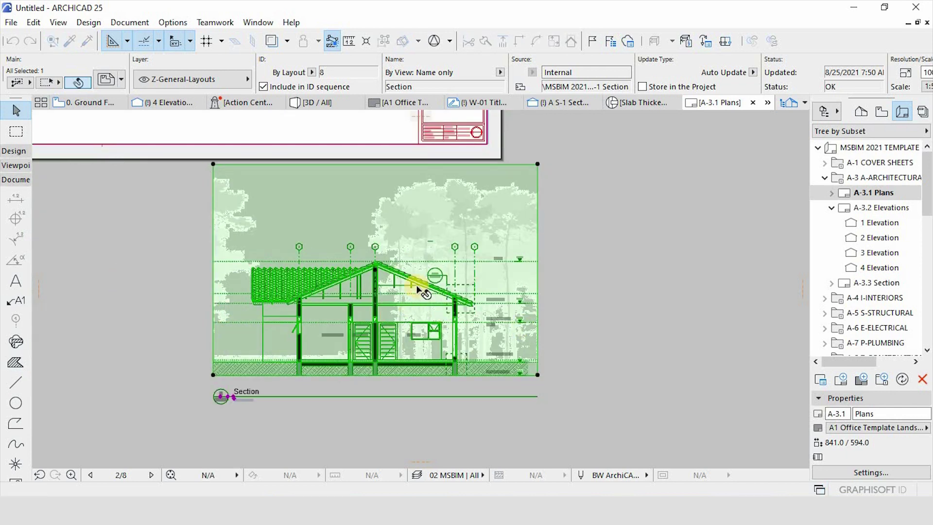
{"action": "left_click", "coordinate": [436, 164]}
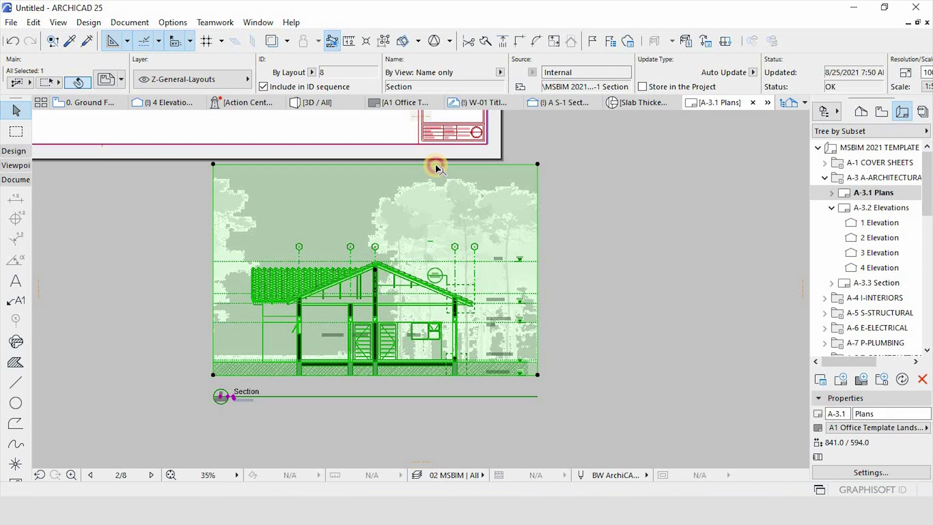
{"action": "left_click", "coordinate": [457, 232]}
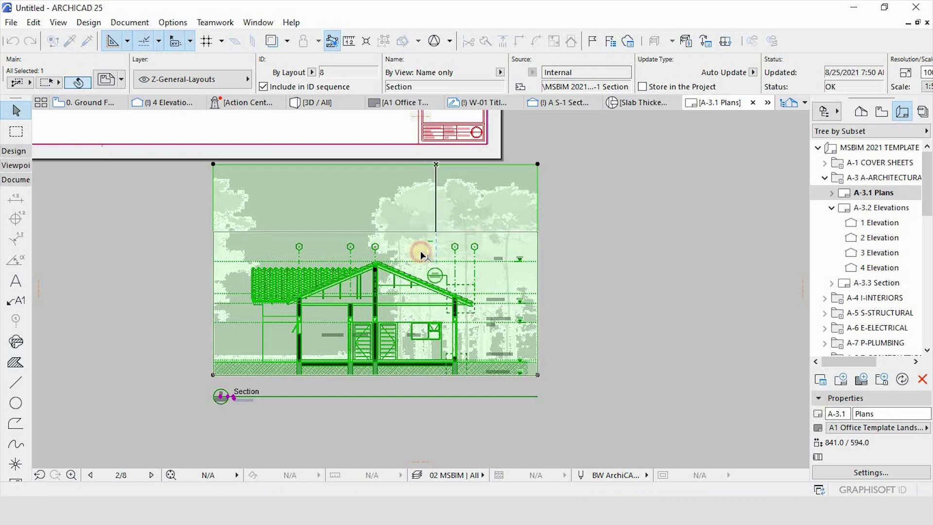
Move the cropped section about 402 mm at 135° onto the sheet, beneath the fourth elevation.
{"action": "left_click", "coordinate": [384, 298]}
{"action": "scroll", "coordinate": [411, 332], "scroll_direction": "down", "scroll_amount": 3}
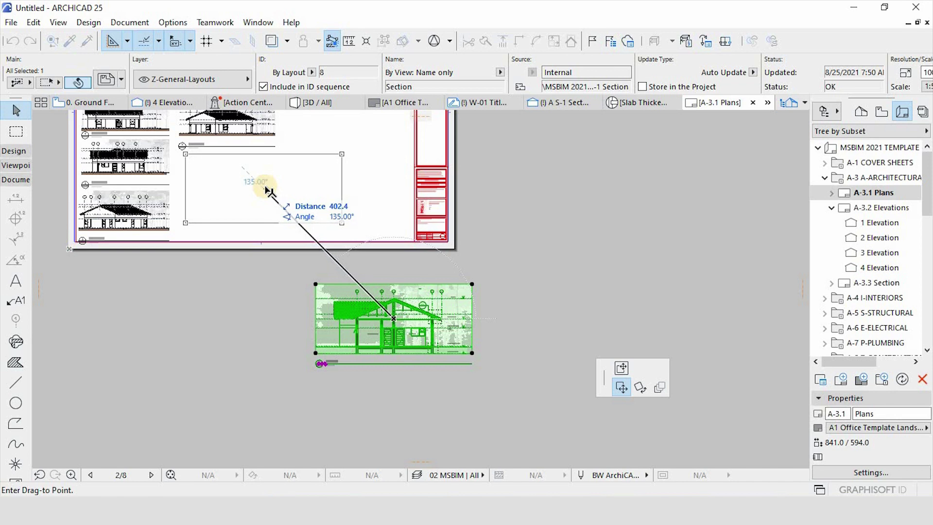
{"action": "left_click", "coordinate": [265, 192]}
Extend the section's frame downward below the footings and update the drawing to fit the enlarged frame.
{"action": "scroll", "coordinate": [235, 225], "scroll_direction": "up", "scroll_amount": 5}
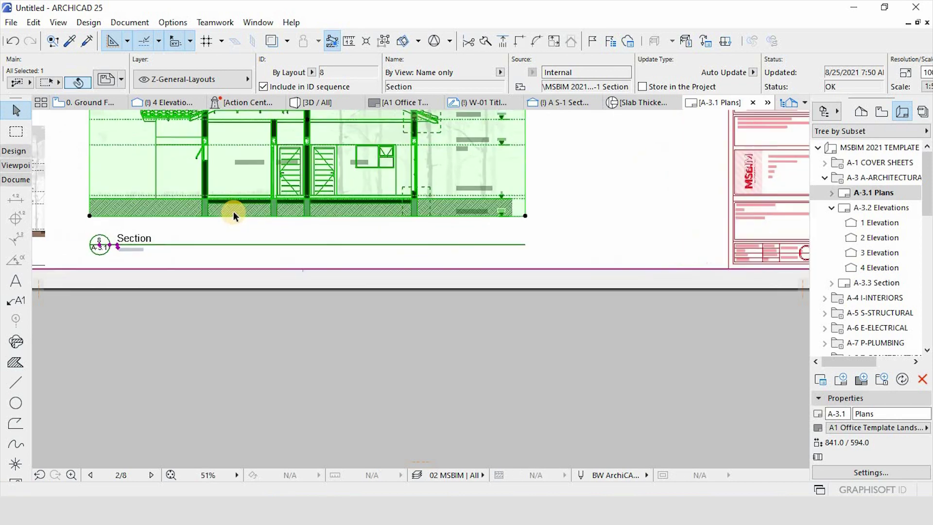
{"action": "left_click", "coordinate": [238, 215]}
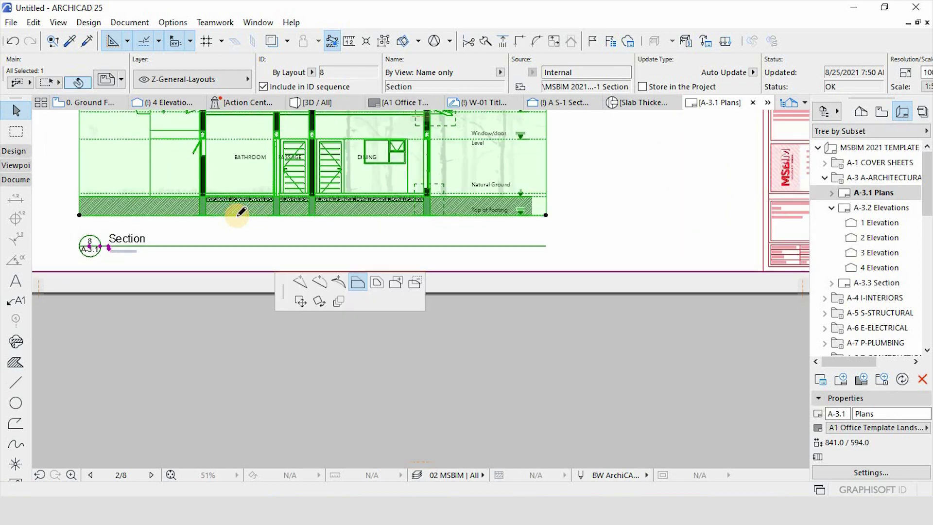
{"action": "left_click", "coordinate": [247, 247]}
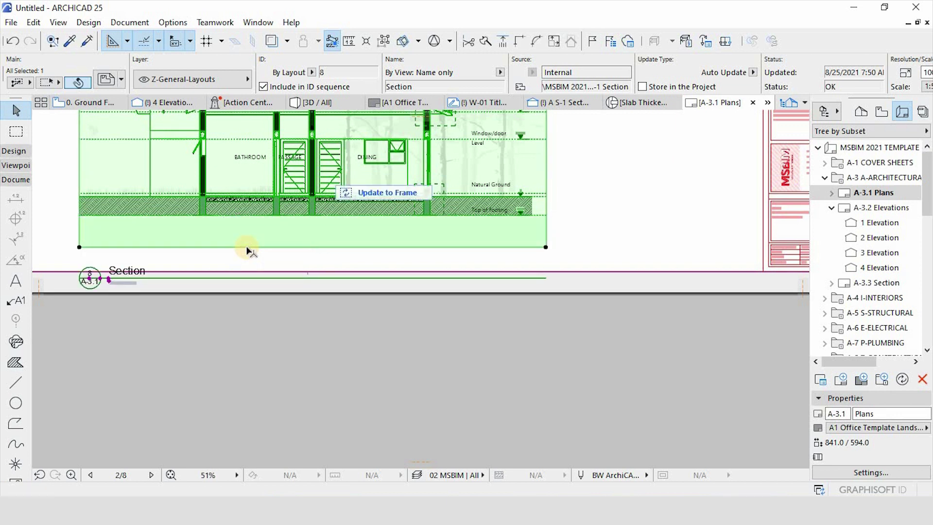
{"action": "left_click", "coordinate": [362, 193]}
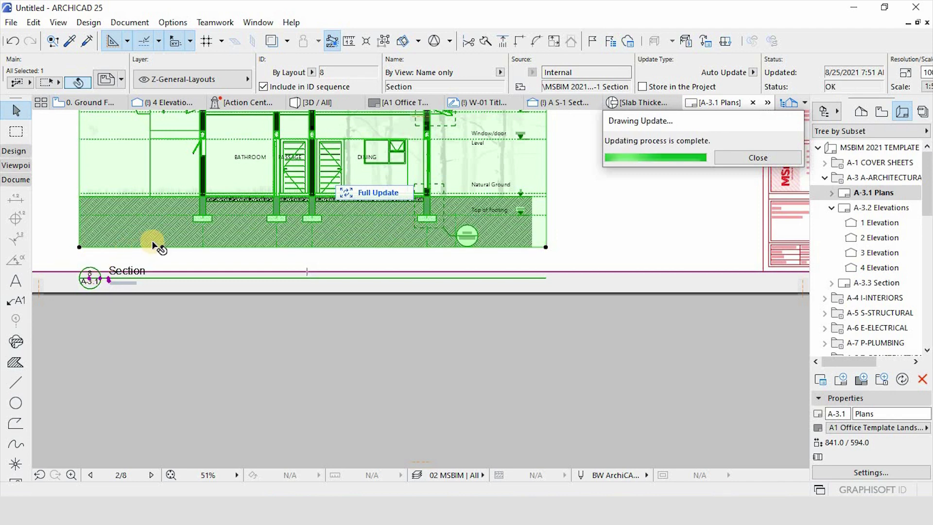
Move only the section's title straight up, close beneath the drawing and inside the sheet border, and deselect it.
{"action": "scroll", "coordinate": [156, 246], "scroll_direction": "up", "scroll_amount": 2}
{"action": "scroll", "coordinate": [67, 289], "scroll_direction": "up", "scroll_amount": 4}
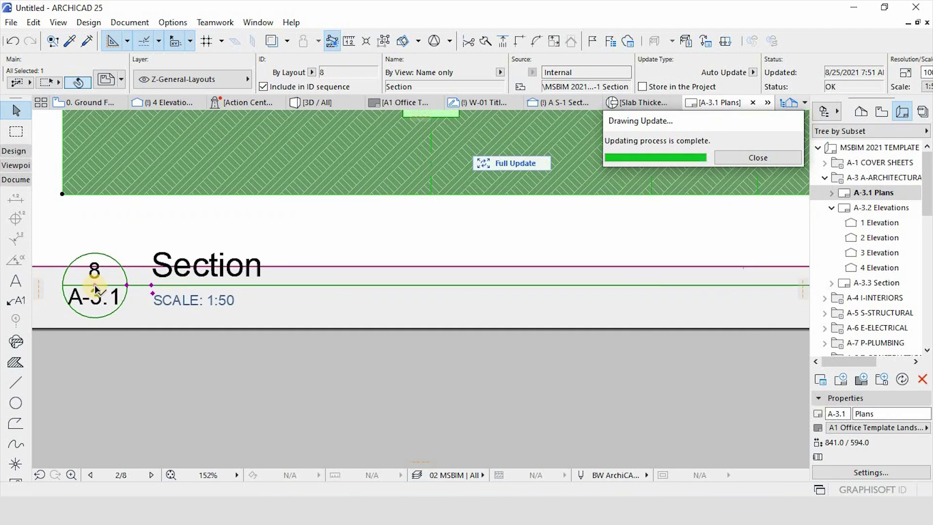
{"action": "left_click", "coordinate": [93, 286]}
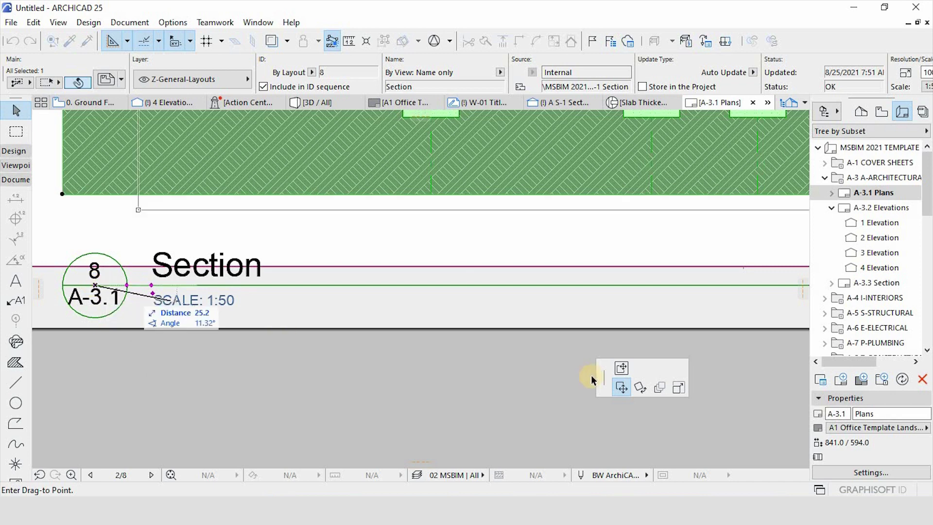
{"action": "left_click", "coordinate": [622, 368]}
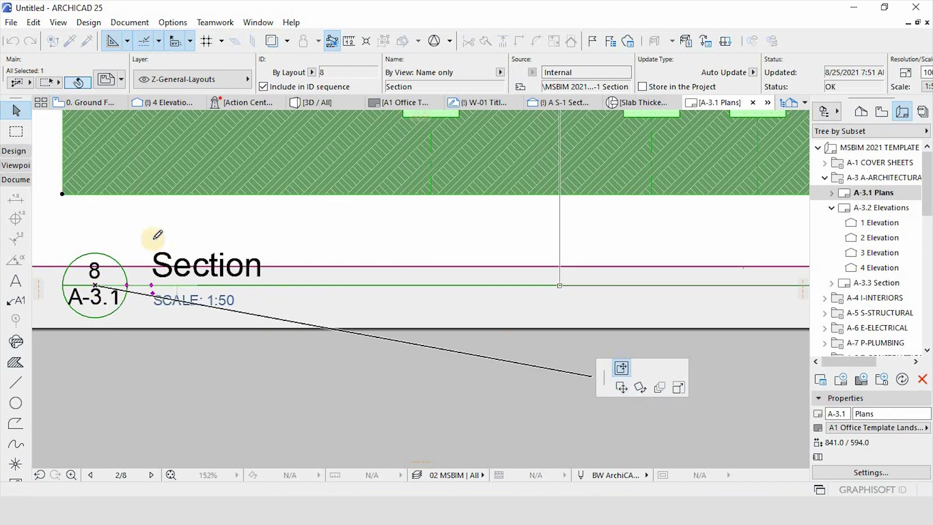
{"action": "left_click", "coordinate": [97, 230]}
{"action": "scroll", "coordinate": [104, 362], "scroll_direction": "down", "scroll_amount": 6}
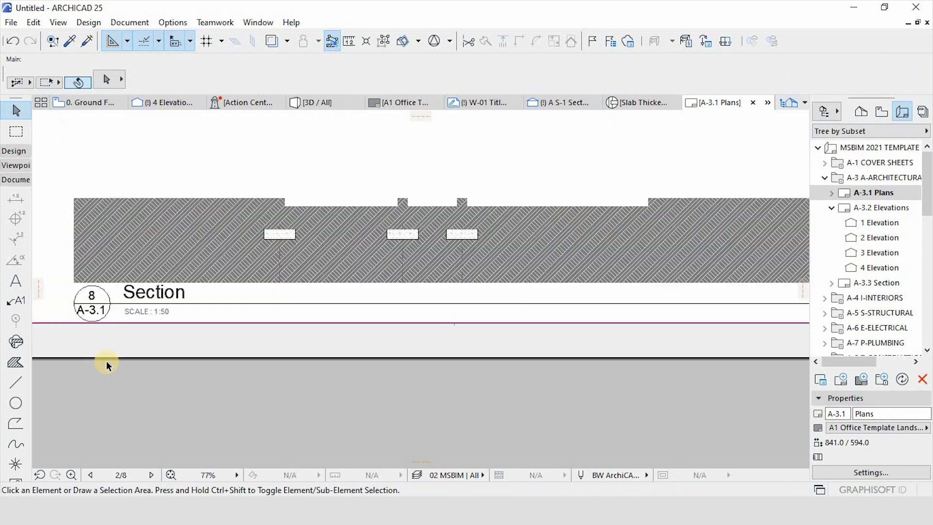
Place the Eave Detail from the project's details on the sheet's upper right, beside the title block.
{"action": "scroll", "coordinate": [106, 361], "scroll_direction": "down", "scroll_amount": 1}
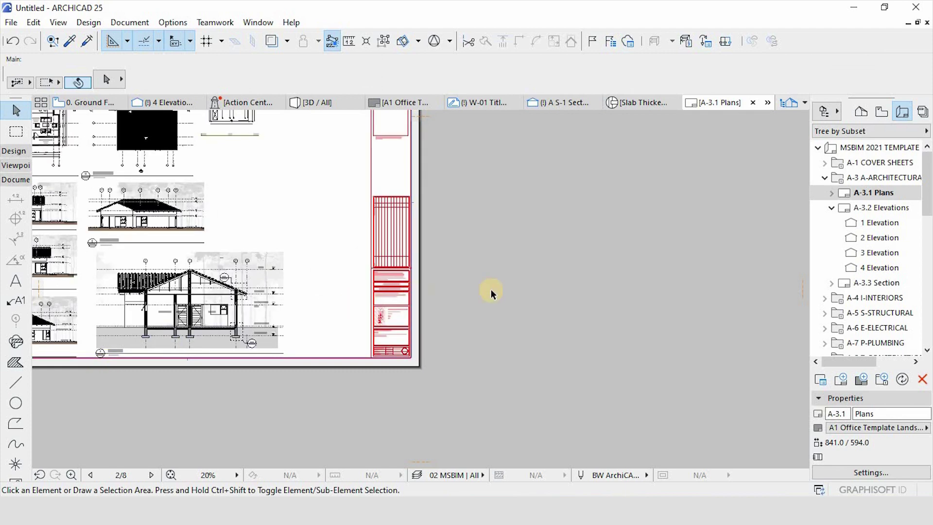
{"action": "scroll", "coordinate": [550, 303], "scroll_direction": "down", "scroll_amount": 3}
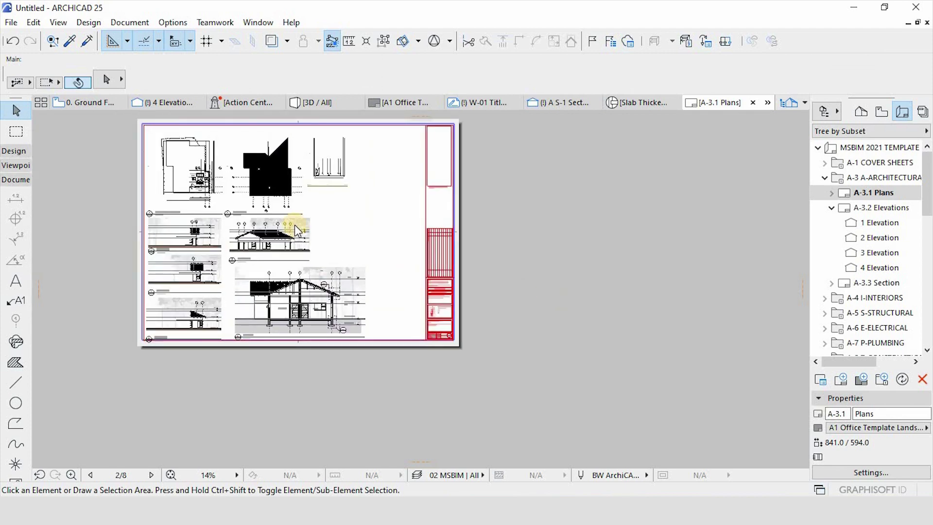
{"action": "scroll", "coordinate": [314, 177], "scroll_direction": "up", "scroll_amount": 2}
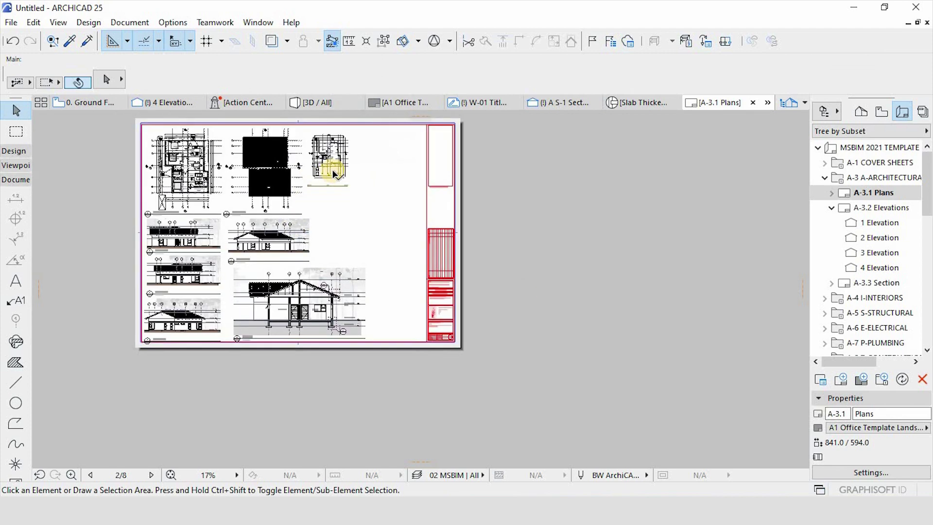
{"action": "left_click", "coordinate": [863, 113]}
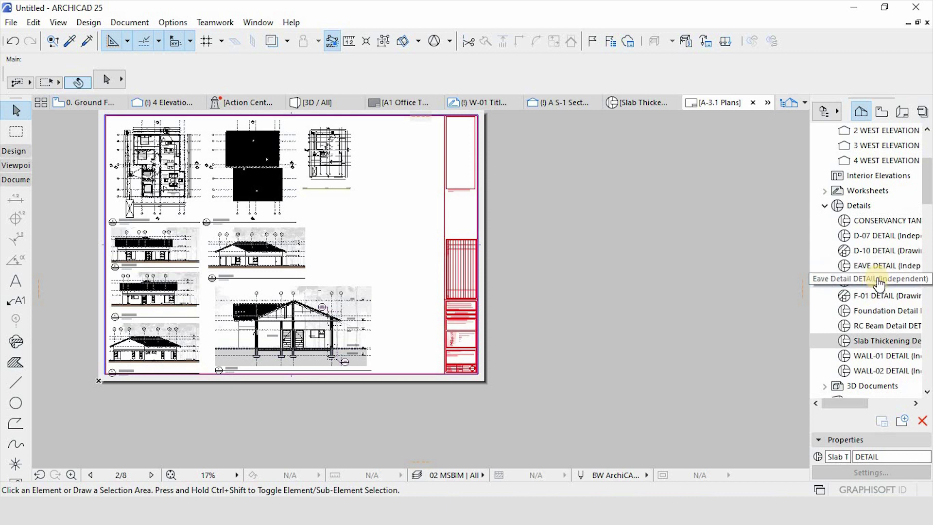
{"action": "mouse_move", "coordinate": [878, 281]}
{"action": "left_mouse_down"}
{"action": "mouse_move", "coordinate": [687, 281]}
{"action": "mouse_move", "coordinate": [202, 240]}
{"action": "mouse_move", "coordinate": [398, 167]}
{"action": "left_mouse_up"}
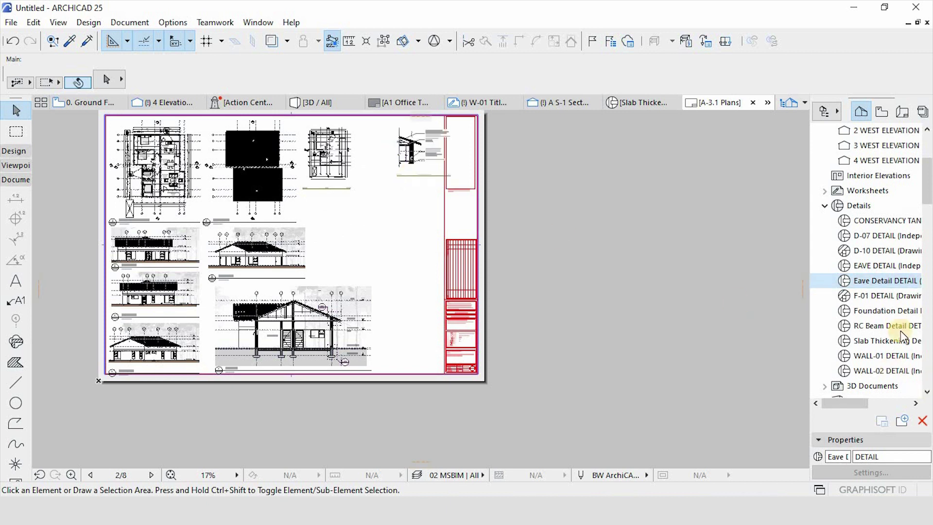
Place the Foundation Detail on the sheet directly beneath the Eave Detail.
{"action": "left_click", "coordinate": [882, 316]}
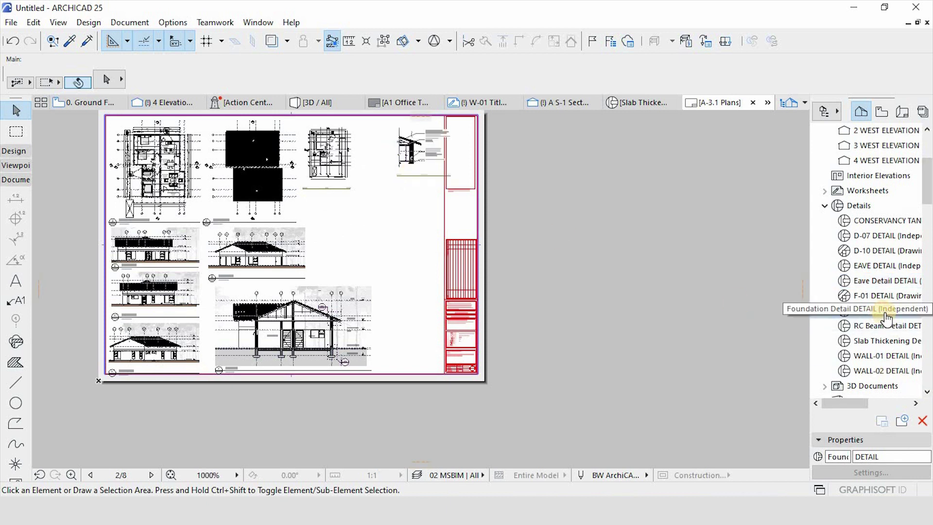
{"action": "left_click_drag", "start_coordinate": [882, 317], "coordinate": [404, 230]}
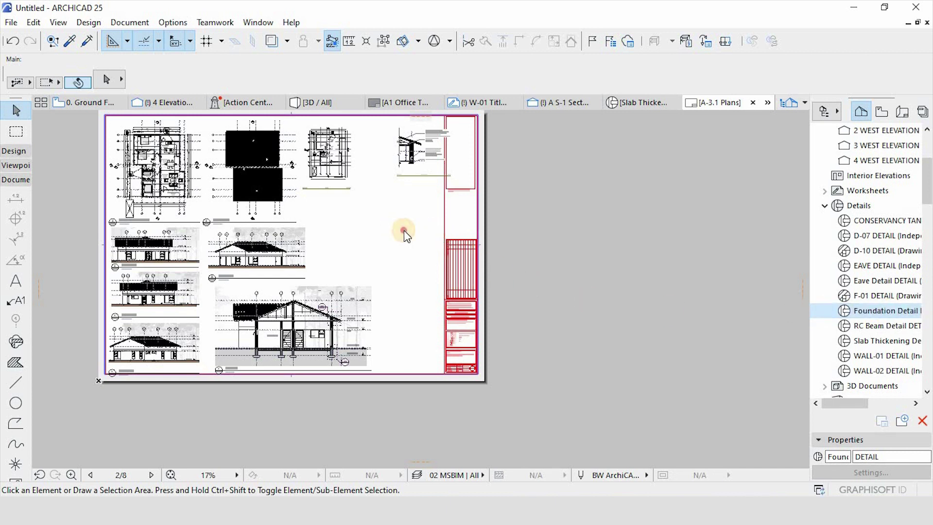
{"action": "mouse_move", "coordinate": [865, 316]}
{"action": "left_mouse_down"}
{"action": "mouse_move", "coordinate": [394, 301]}
{"action": "mouse_move", "coordinate": [372, 224]}
{"action": "left_mouse_up"}
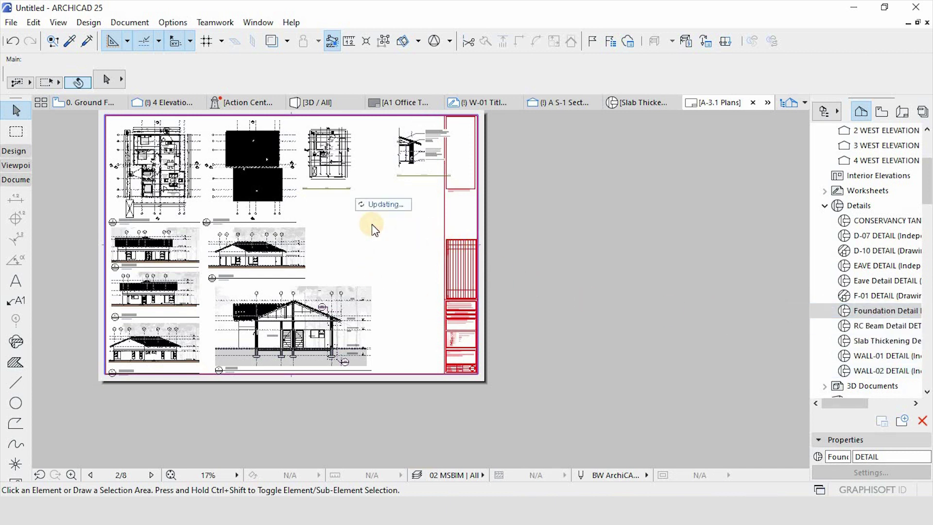
Place the RC Beam Detail on the sheet beneath the Foundation Detail and the Slab Thickening Detail below it.
{"action": "left_click", "coordinate": [868, 332]}
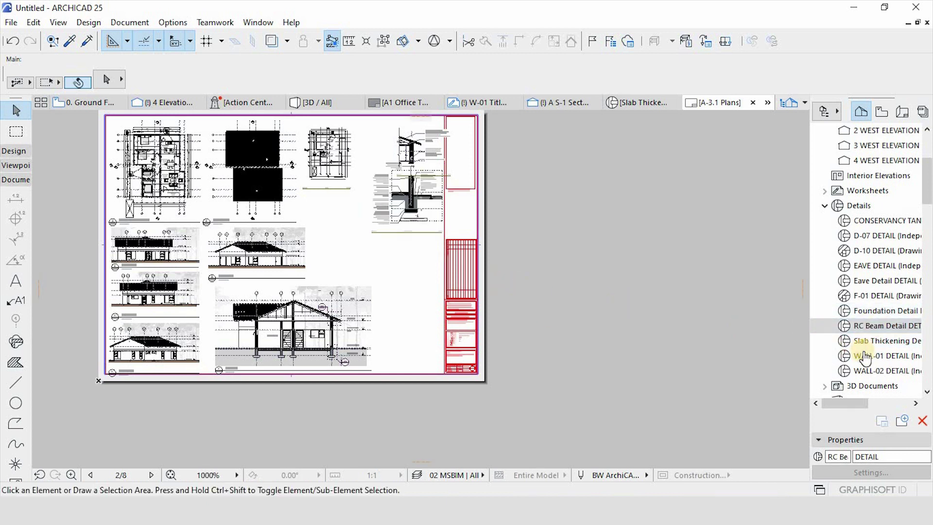
{"action": "left_click", "coordinate": [877, 326]}
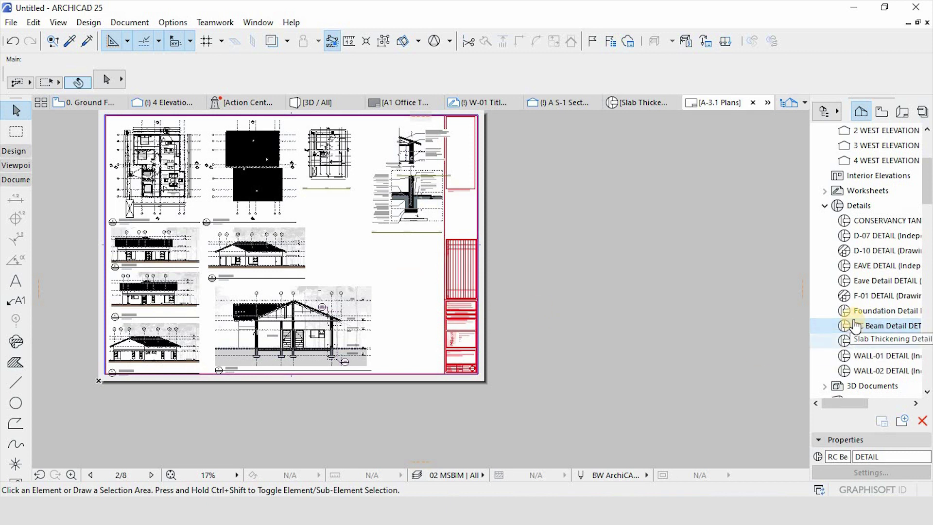
{"action": "mouse_move", "coordinate": [845, 326]}
{"action": "left_mouse_down"}
{"action": "mouse_move", "coordinate": [475, 267]}
{"action": "mouse_move", "coordinate": [404, 268]}
{"action": "left_mouse_up"}
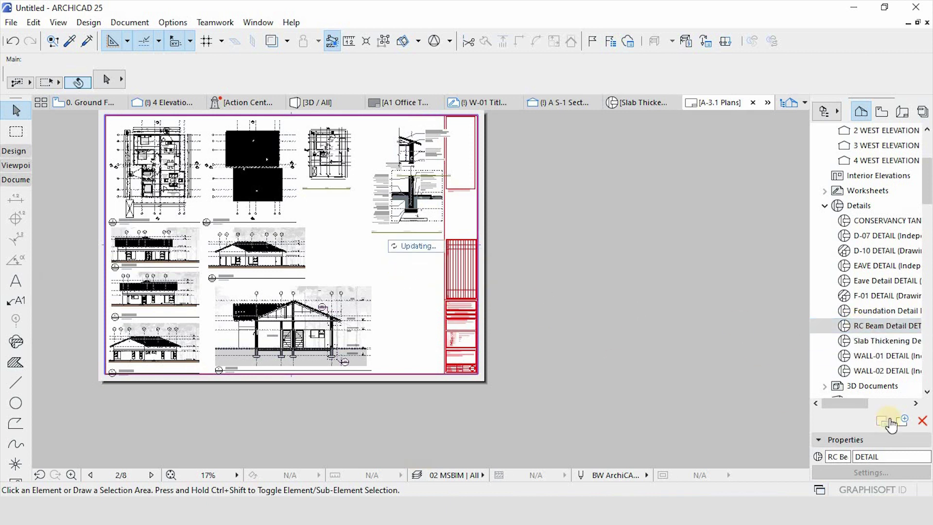
{"action": "left_click", "coordinate": [873, 342]}
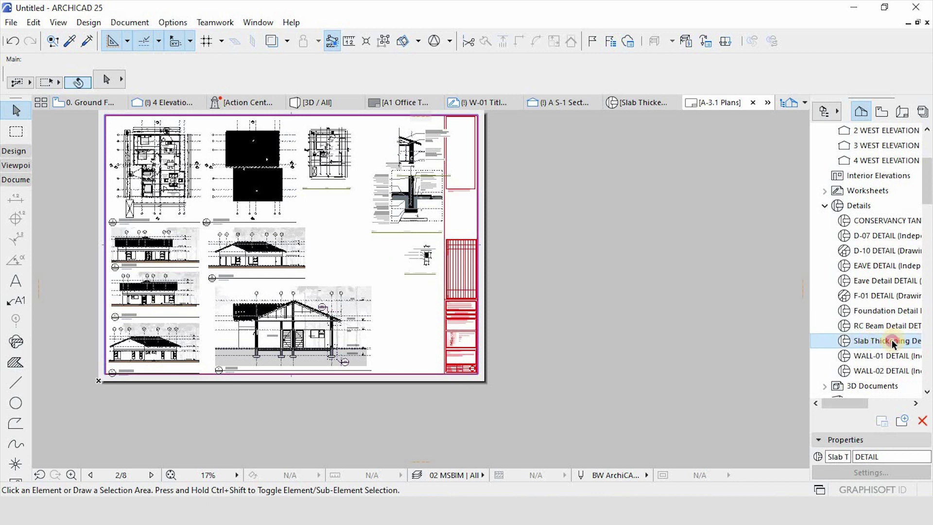
{"action": "left_click_drag", "start_coordinate": [424, 327], "coordinate": [416, 325]}
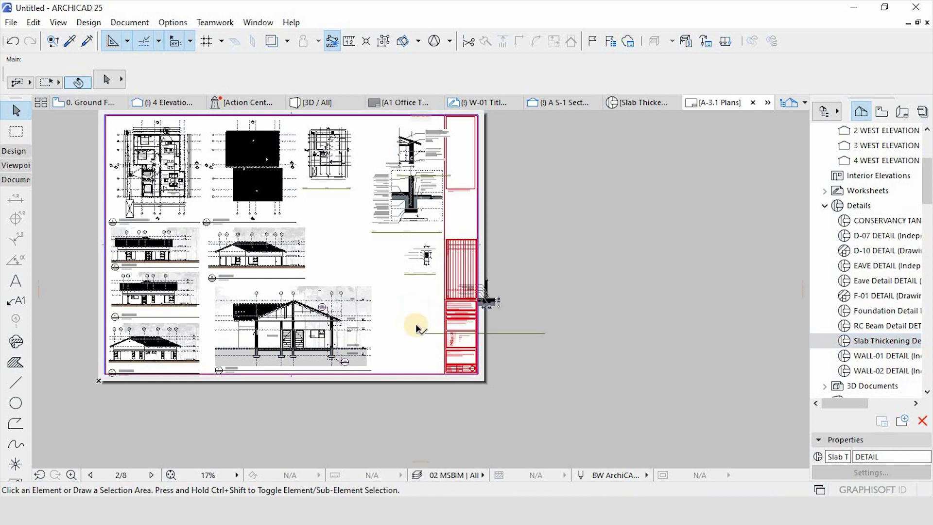
Place the Conservancy Tank Detail in the empty area outside the sheet, beyond the title block.
{"action": "left_click", "coordinate": [872, 221]}
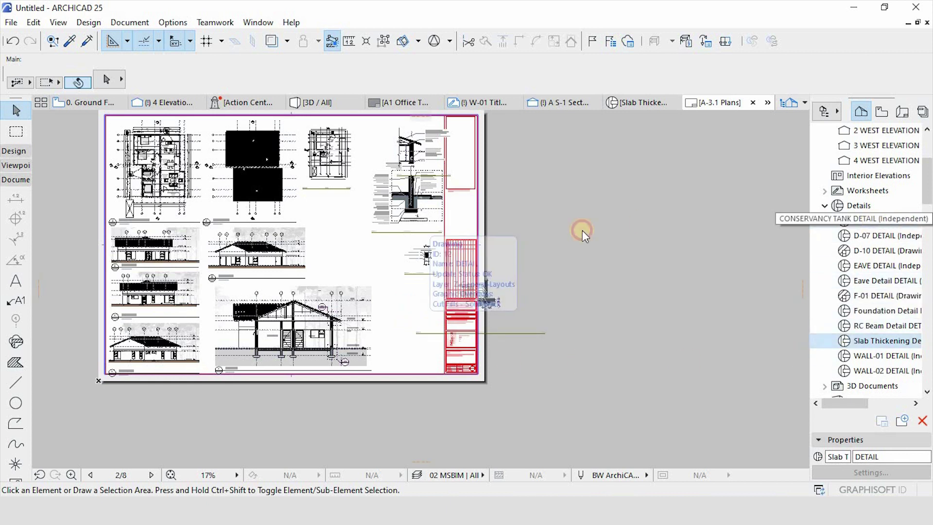
{"action": "left_click_drag", "start_coordinate": [826, 219], "coordinate": [536, 238]}
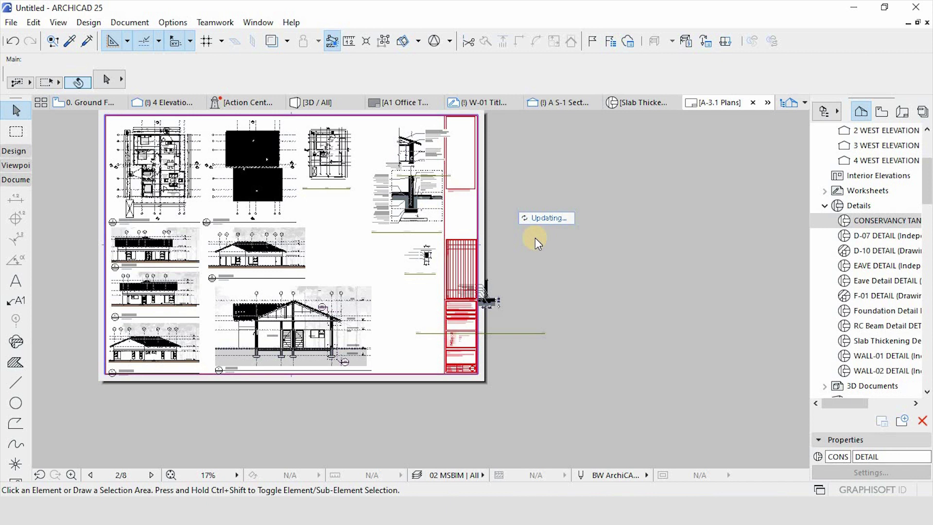
{"action": "scroll", "coordinate": [561, 311], "scroll_direction": "down", "scroll_amount": 4}
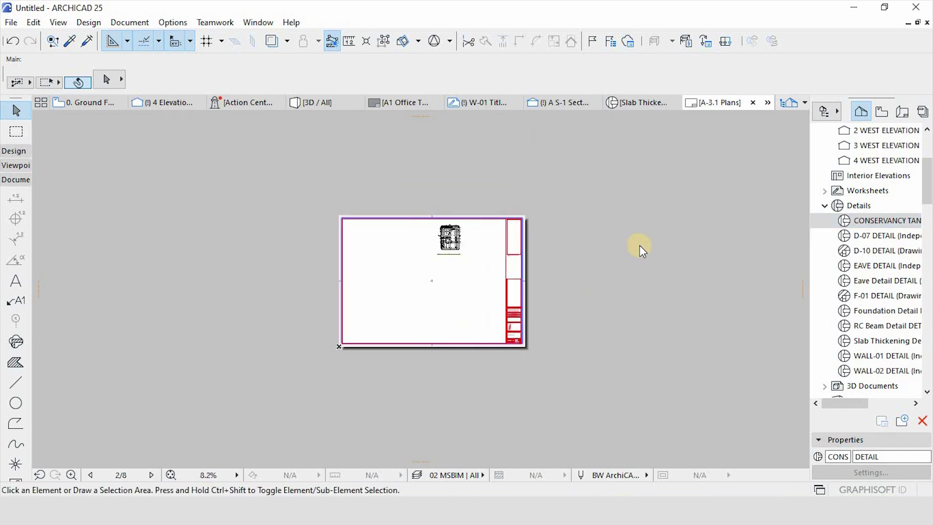
Select the oversized conservancy tank drawing and give it a custom drawing scale of 1:25.
{"action": "left_click", "coordinate": [657, 244]}
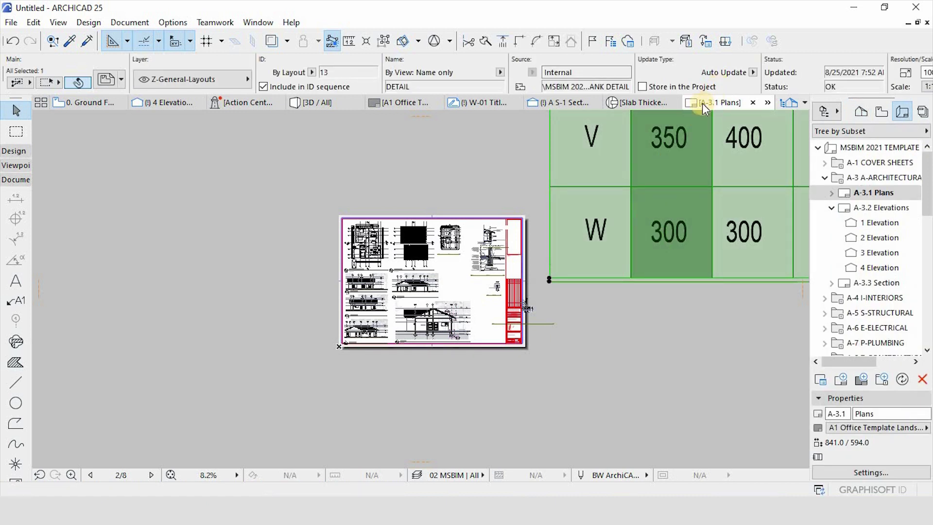
{"action": "scroll", "coordinate": [704, 90], "scroll_direction": "down", "scroll_amount": 3}
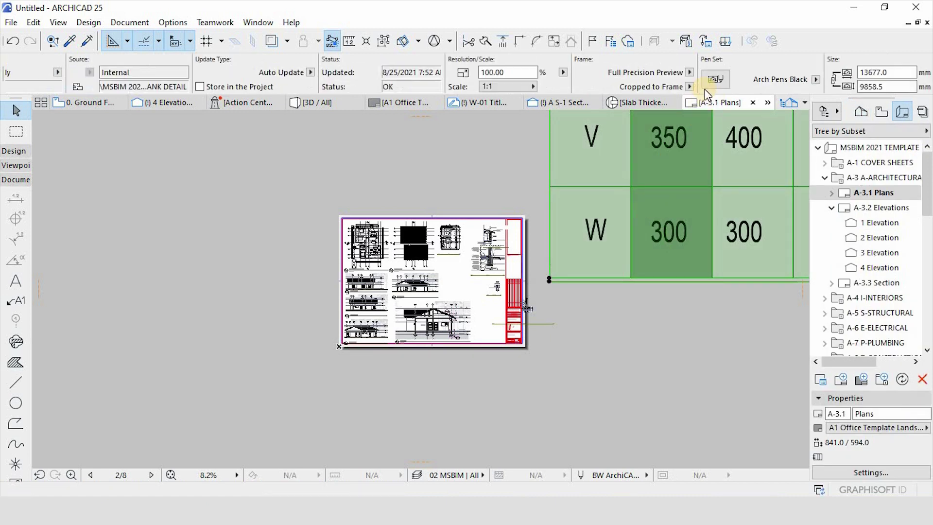
{"action": "left_click", "coordinate": [521, 87]}
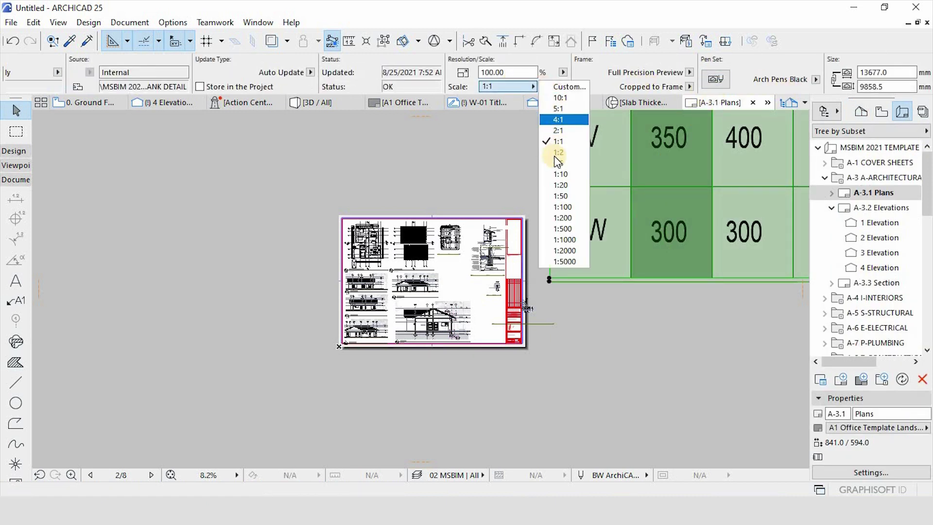
{"action": "left_click", "coordinate": [567, 90]}
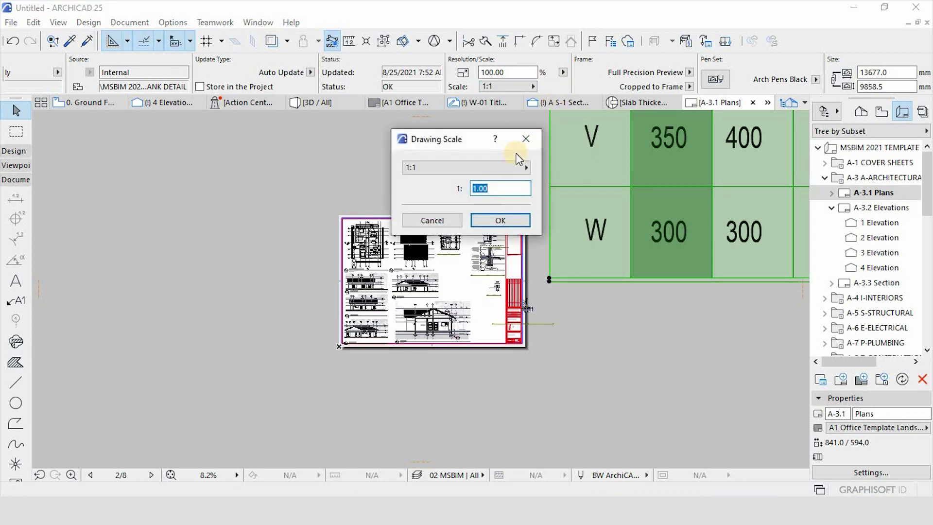
{"action": "left_click", "coordinate": [498, 220]}
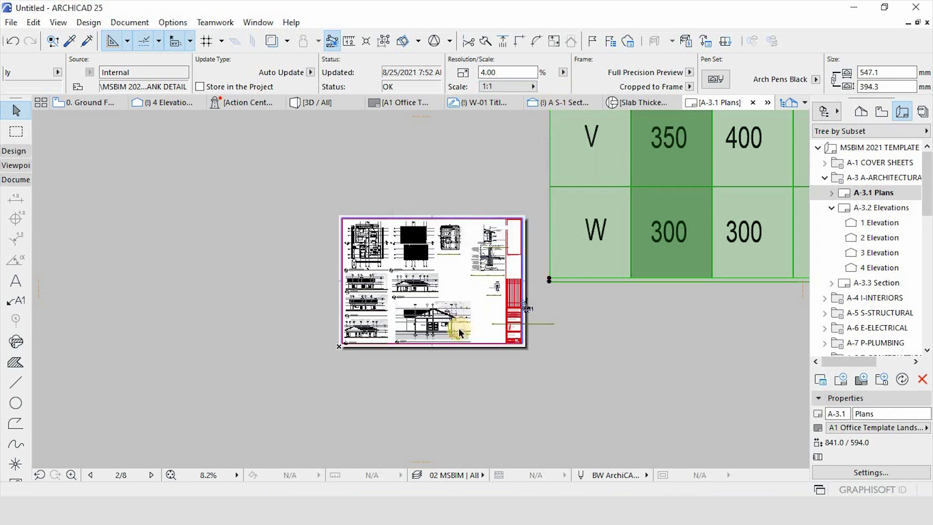
Set the conservancy tank drawing's scale to 1:50.
{"action": "scroll", "coordinate": [684, 201], "scroll_direction": "up", "scroll_amount": 2}
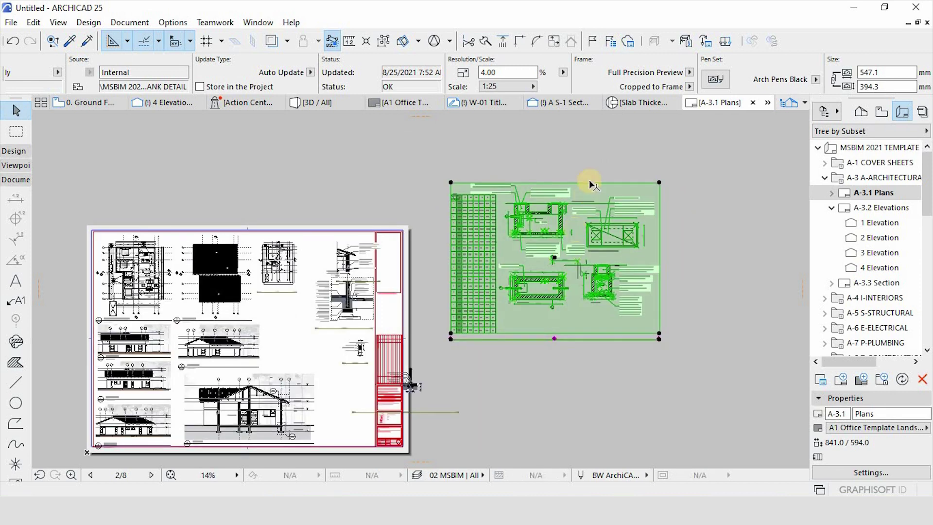
{"action": "left_click", "coordinate": [532, 88]}
{"action": "left_click", "coordinate": [561, 196]}
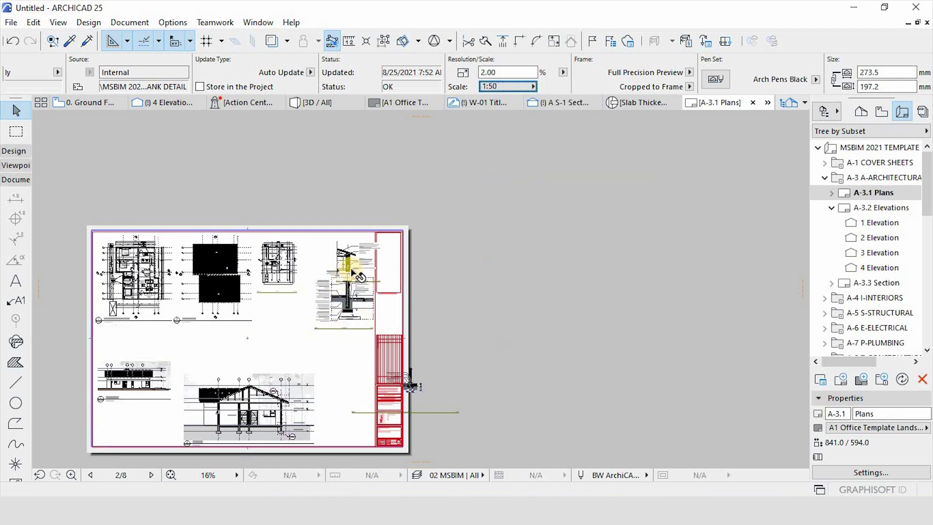
Move the Eave Detail about 88 mm away from the title block so it sits right beside the Site drawing.
{"action": "scroll", "coordinate": [348, 244], "scroll_direction": "up", "scroll_amount": 3}
{"action": "key", "text": "ctrl+z"}
{"action": "scroll", "coordinate": [370, 270], "scroll_direction": "up", "scroll_amount": 5}
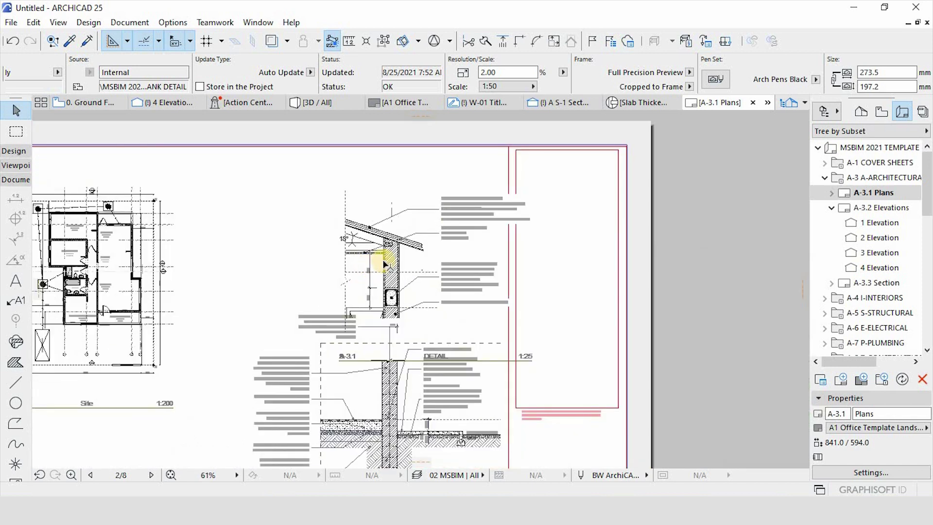
{"action": "left_click", "coordinate": [434, 257]}
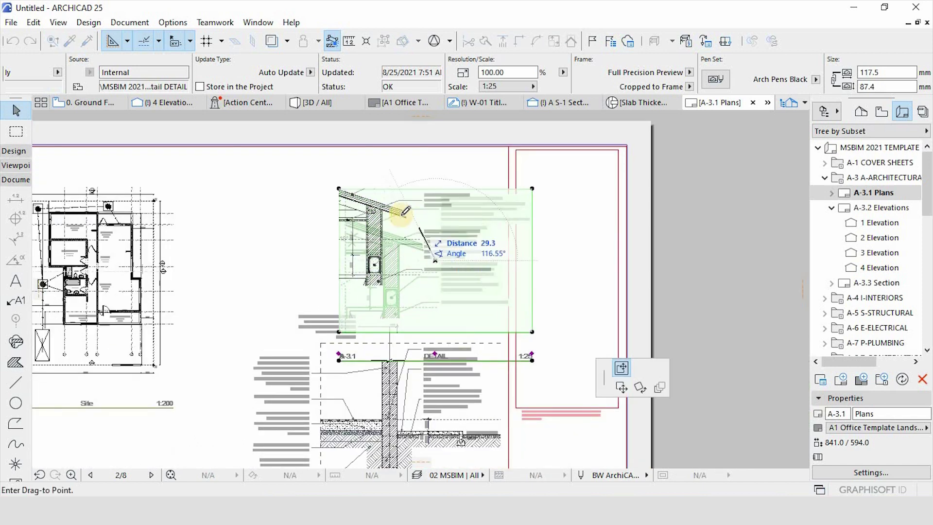
{"action": "left_click", "coordinate": [621, 387]}
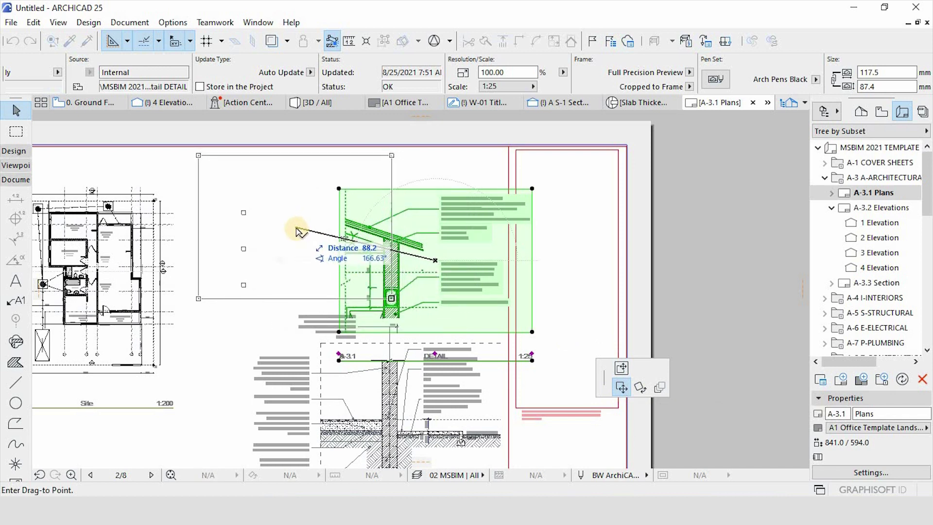
{"action": "left_click", "coordinate": [293, 229]}
Move the Foundation Detail about 314 mm straight down, into the gap between the section and the title block.
{"action": "scroll", "coordinate": [397, 233], "scroll_direction": "down", "scroll_amount": 3}
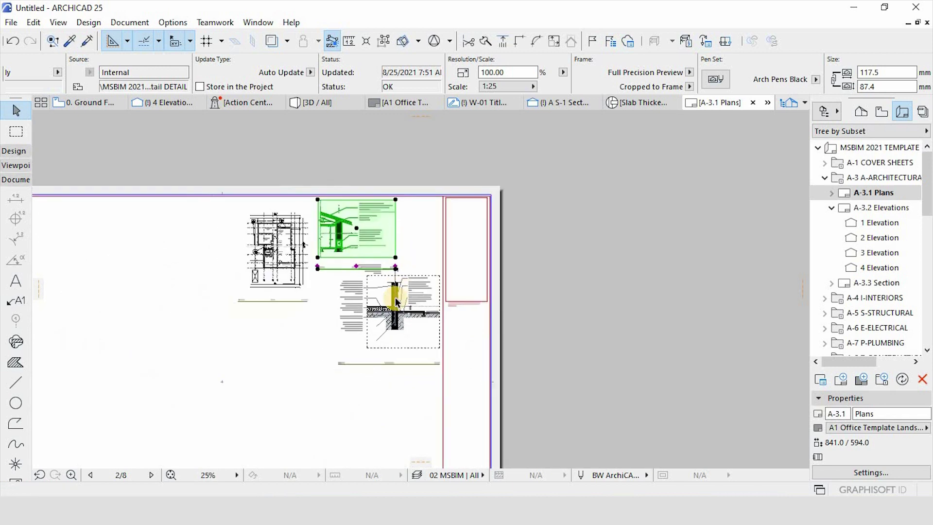
{"action": "left_click", "coordinate": [394, 314]}
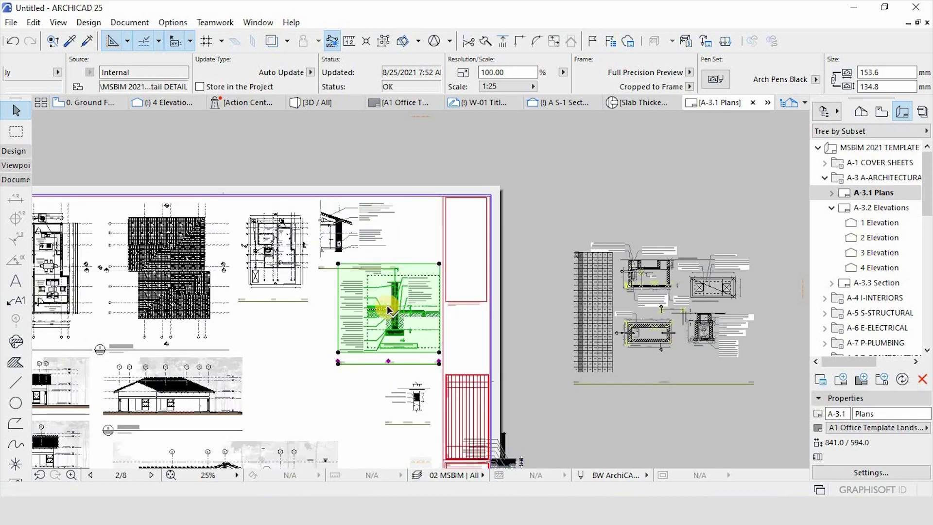
{"action": "left_click", "coordinate": [387, 307]}
{"action": "scroll", "coordinate": [394, 342], "scroll_direction": "down", "scroll_amount": 7}
{"action": "scroll", "coordinate": [391, 379], "scroll_direction": "up", "scroll_amount": 8}
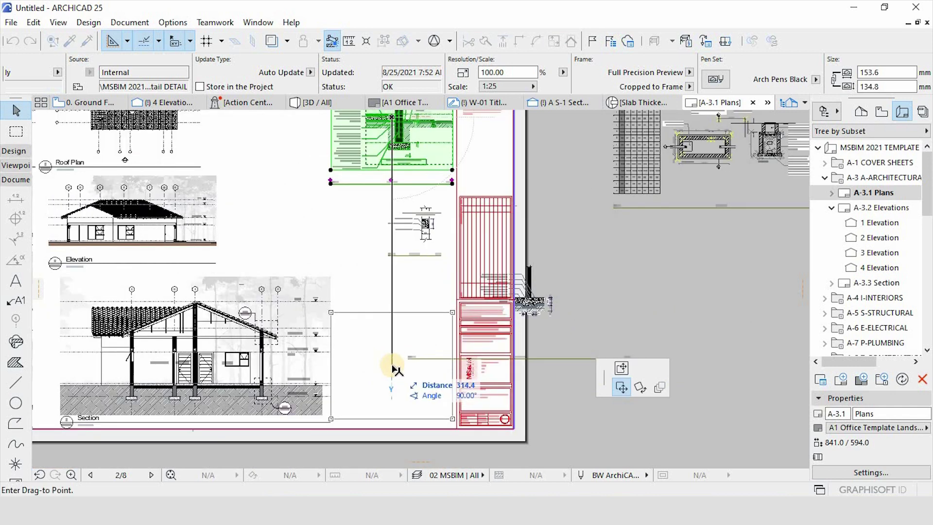
{"action": "left_click", "coordinate": [392, 366]}
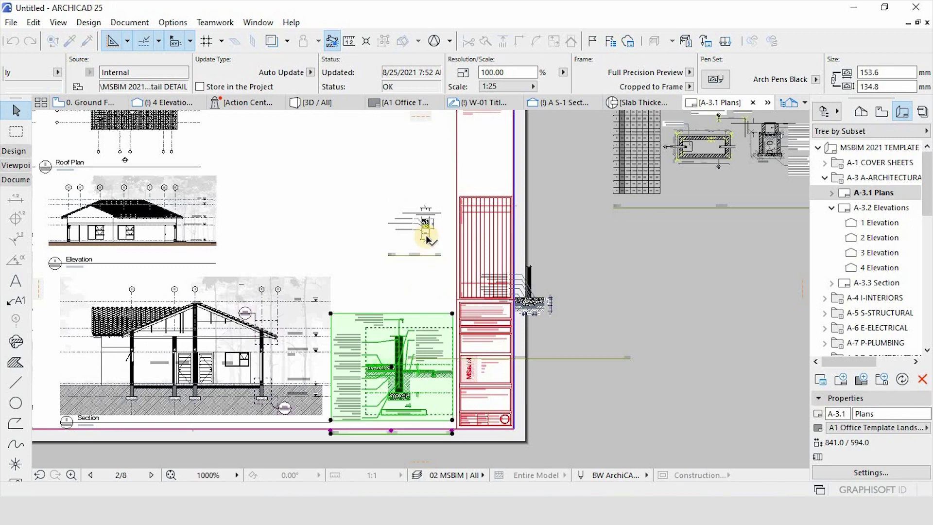
Move the RC Beam Detail about 249 mm up into the space between the Eave Detail and the title block.
{"action": "scroll", "coordinate": [441, 351], "scroll_direction": "down", "scroll_amount": 3}
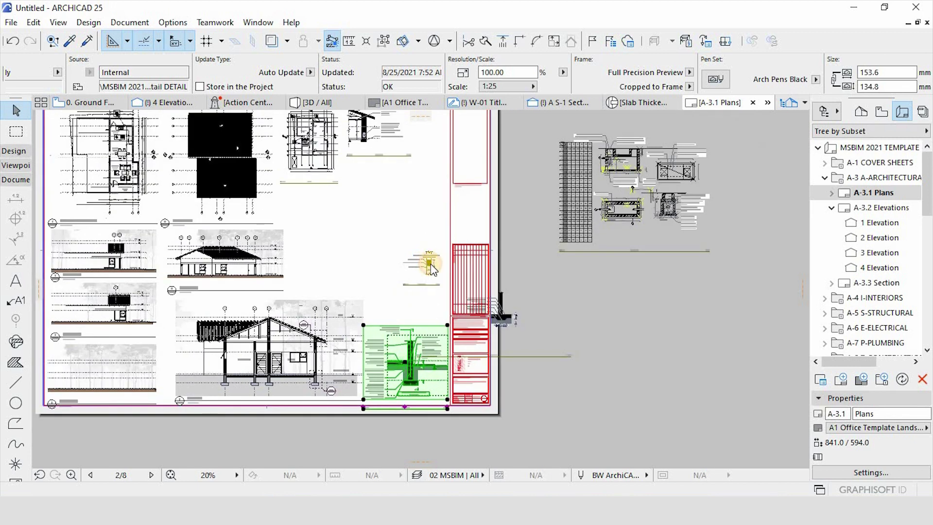
{"action": "left_click", "coordinate": [429, 268]}
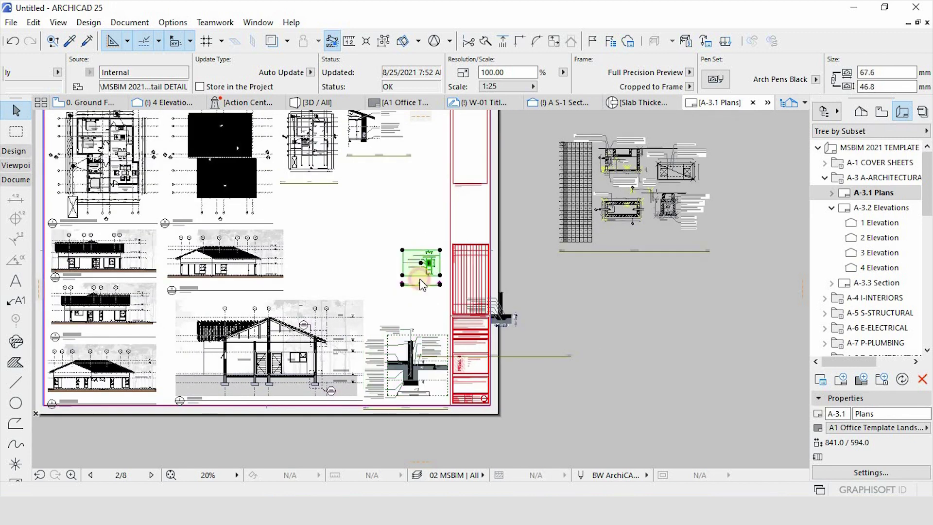
{"action": "scroll", "coordinate": [417, 333], "scroll_direction": "down", "scroll_amount": 2}
{"action": "left_click", "coordinate": [435, 134]}
{"action": "scroll", "coordinate": [428, 213], "scroll_direction": "up", "scroll_amount": 3}
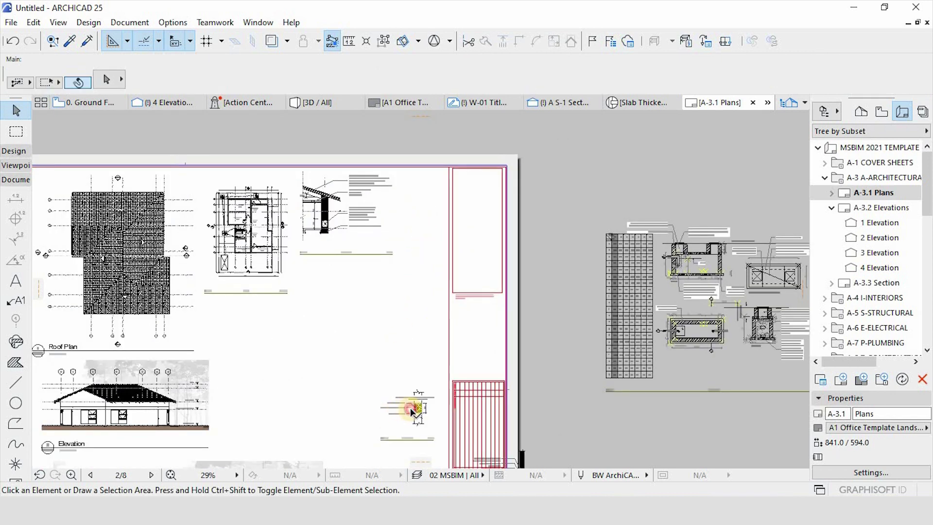
{"action": "left_click", "coordinate": [412, 411]}
{"action": "left_click", "coordinate": [413, 410]}
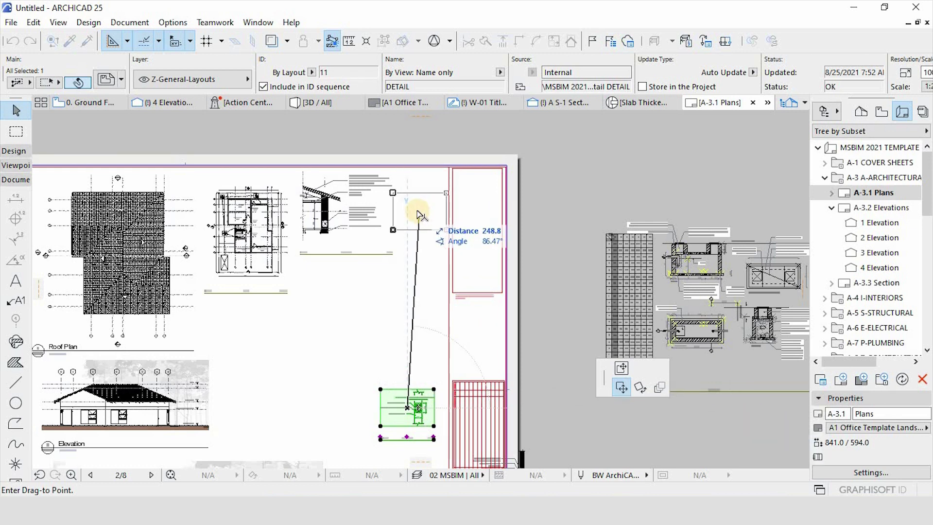
{"action": "left_click", "coordinate": [418, 212]}
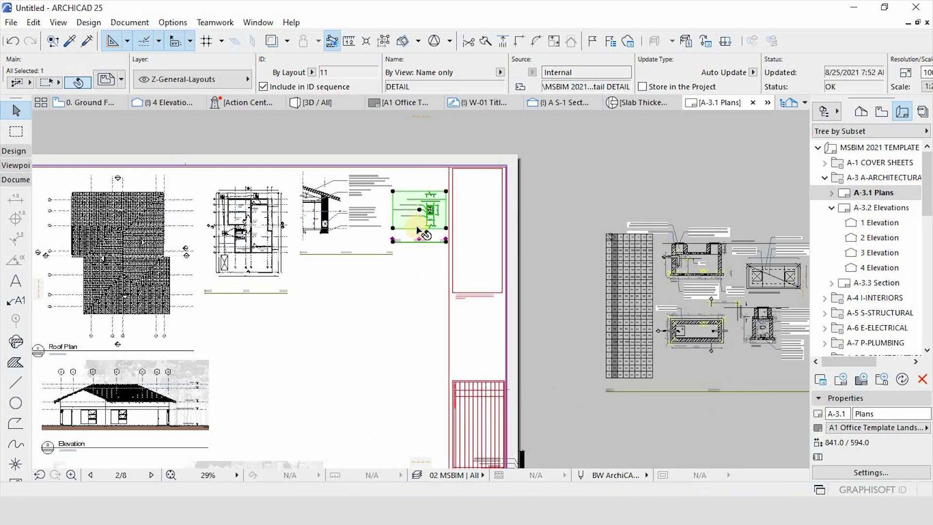
Move the conservancy tank drawing onto the sheet, below the Site drawing and Eave Detail, and deselect it.
{"action": "scroll", "coordinate": [416, 236], "scroll_direction": "down", "scroll_amount": 2}
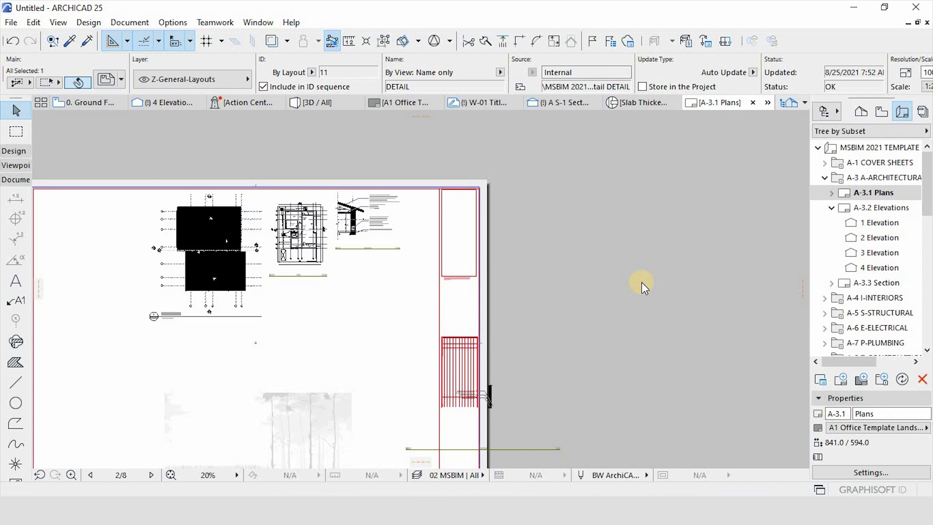
{"action": "left_click", "coordinate": [627, 281]}
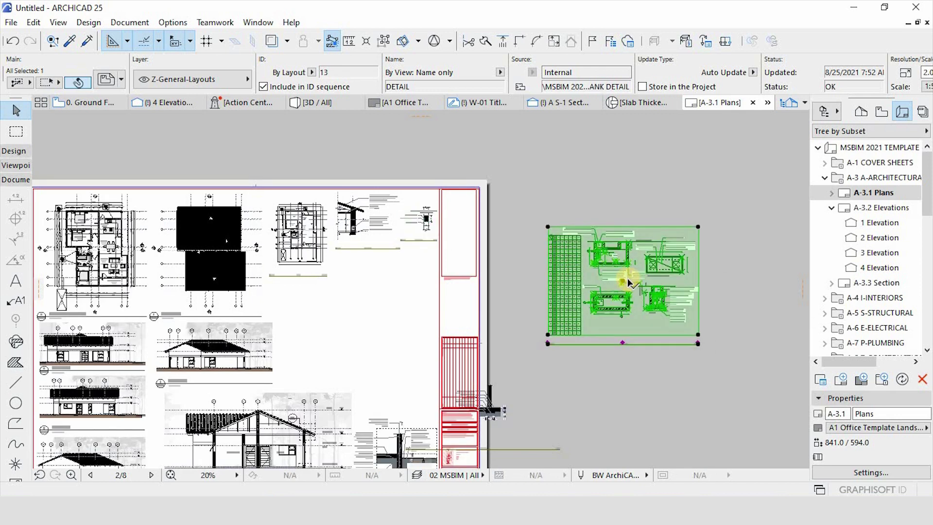
{"action": "left_click", "coordinate": [624, 282]}
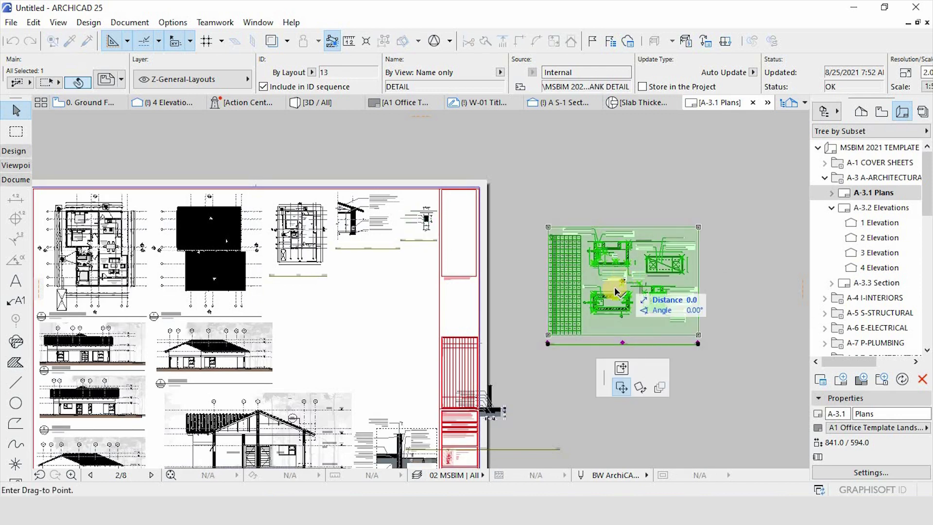
{"action": "left_click", "coordinate": [359, 335]}
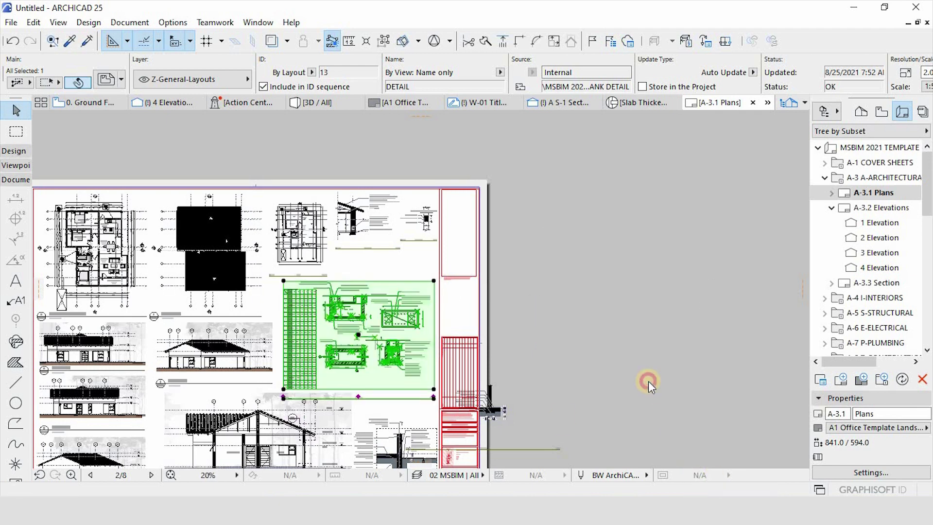
{"action": "left_click", "coordinate": [541, 319]}
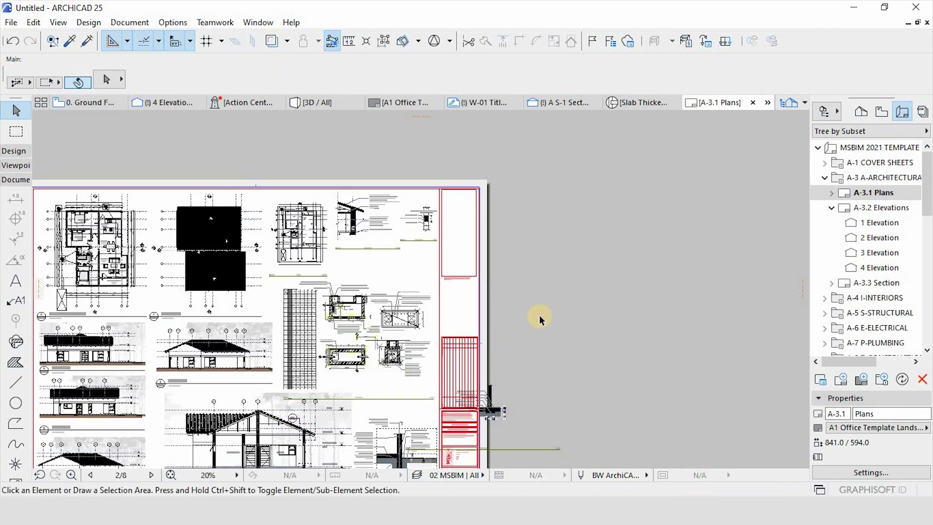
Move the Site drawing straight up so its upper edge lines up with the Eave Detail's.
{"action": "scroll", "coordinate": [540, 318], "scroll_direction": "down", "scroll_amount": 3}
{"action": "scroll", "coordinate": [447, 272], "scroll_direction": "up", "scroll_amount": 6}
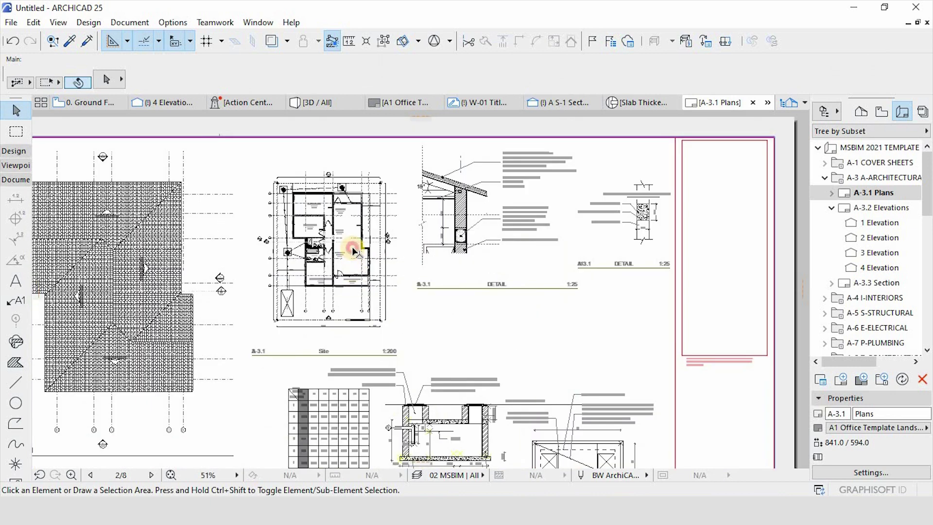
{"action": "left_click", "coordinate": [352, 247]}
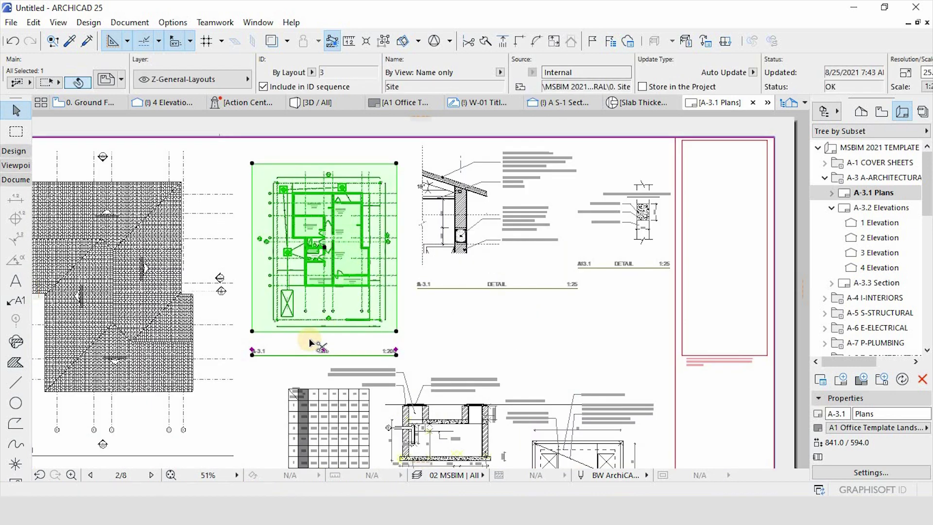
{"action": "key", "text": "ctrl+d"}
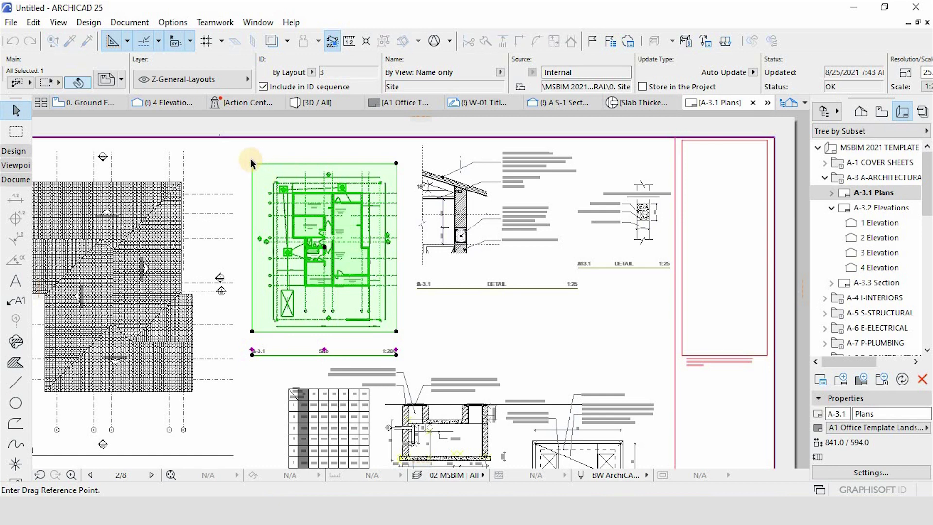
{"action": "left_click", "coordinate": [251, 161]}
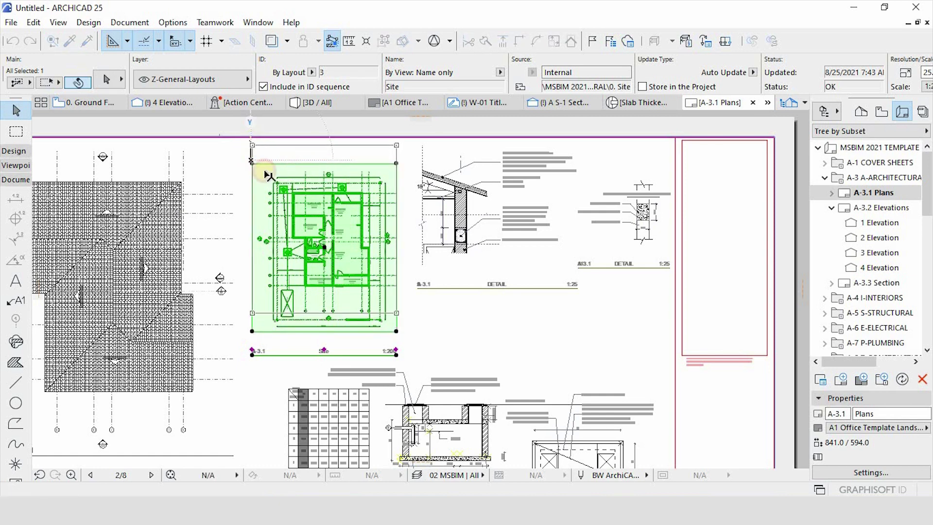
{"action": "left_click", "coordinate": [252, 145]}
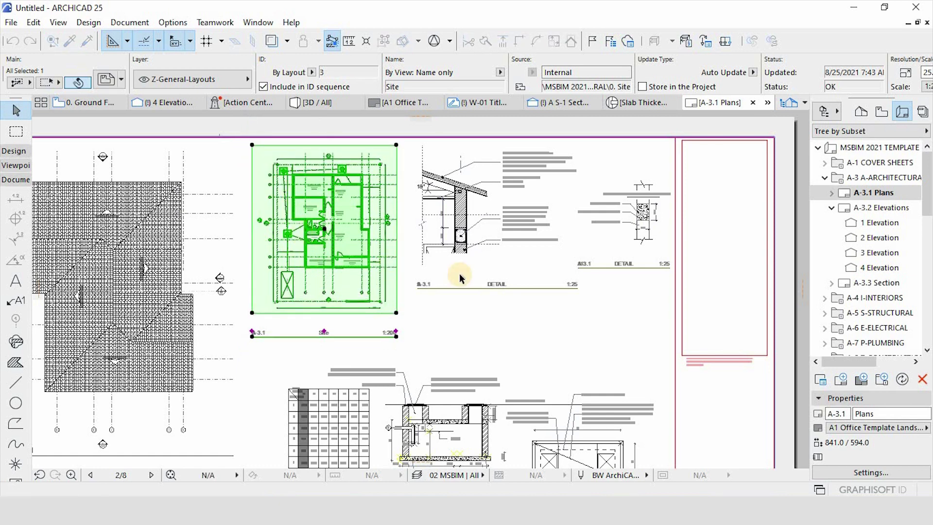
Apply the NCS Drawing Title 2 20 title to the Site drawing and the eave, RC beam, conservancy tank and foundation details.
{"action": "left_click", "coordinate": [535, 231], "text": "shift"}
{"action": "left_click", "coordinate": [604, 210], "text": "shift"}
{"action": "scroll", "coordinate": [340, 326], "scroll_direction": "down", "scroll_amount": 3}
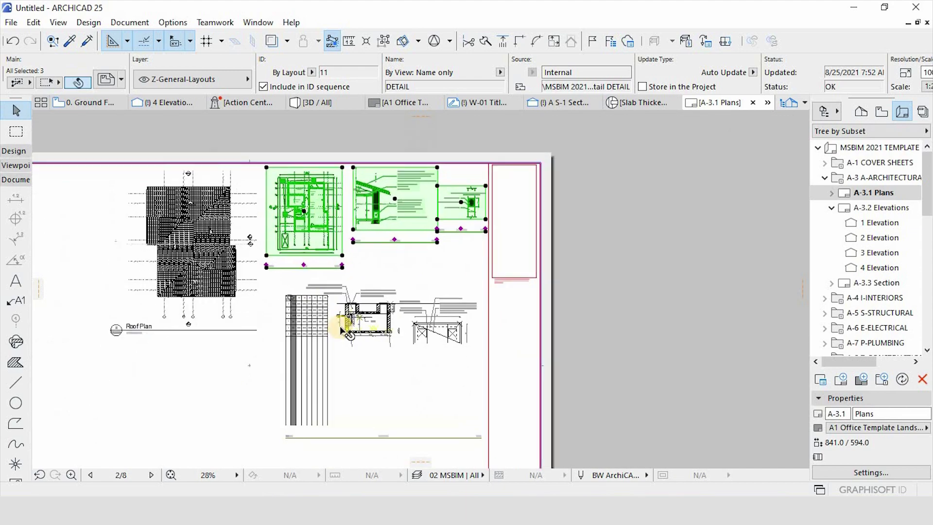
{"action": "scroll", "coordinate": [345, 354], "scroll_direction": "up", "scroll_amount": 3}
{"action": "left_click", "coordinate": [344, 355], "text": "shift"}
{"action": "scroll", "coordinate": [384, 253], "scroll_direction": "down", "scroll_amount": 3}
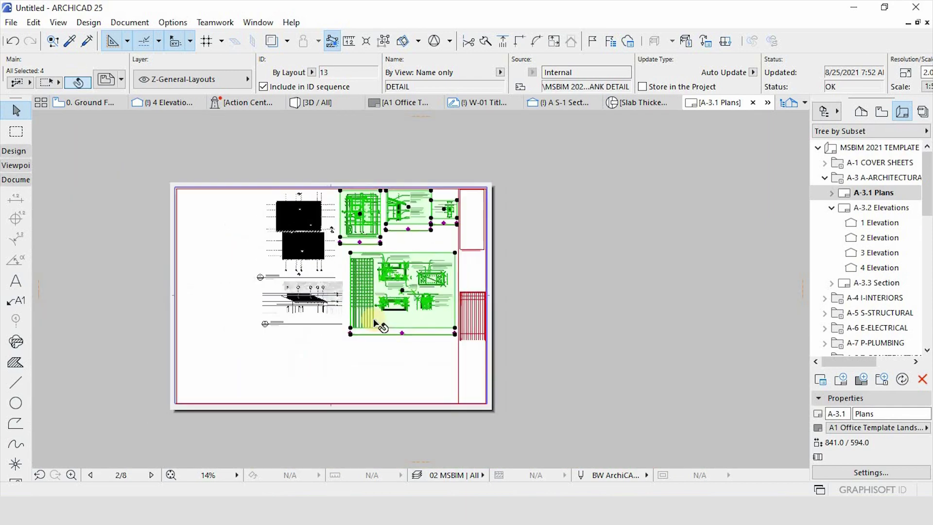
{"action": "scroll", "coordinate": [388, 391], "scroll_direction": "up", "scroll_amount": 3}
{"action": "scroll", "coordinate": [516, 374], "scroll_direction": "down", "scroll_amount": 3}
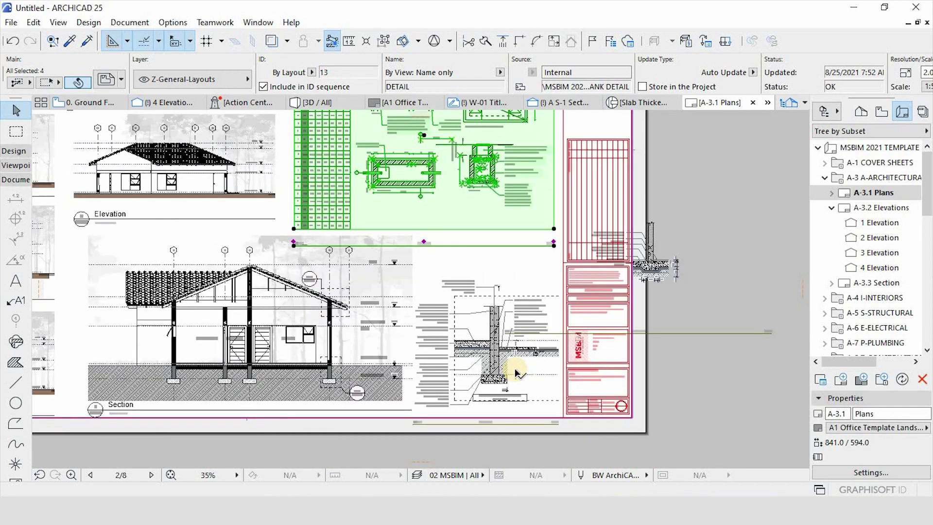
{"action": "left_click", "coordinate": [506, 371], "text": "shift"}
{"action": "scroll", "coordinate": [554, 426], "scroll_direction": "down", "scroll_amount": 2}
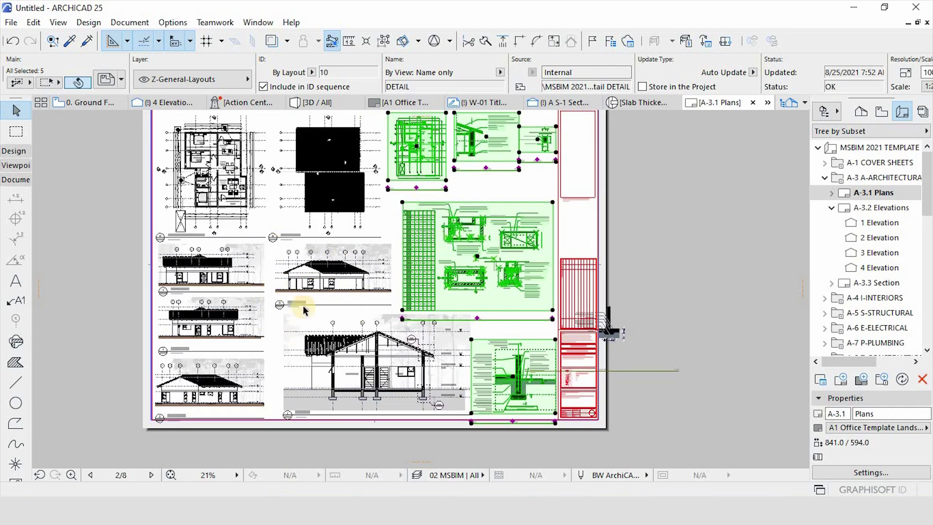
{"action": "scroll", "coordinate": [306, 304], "scroll_direction": "up", "scroll_amount": 5}
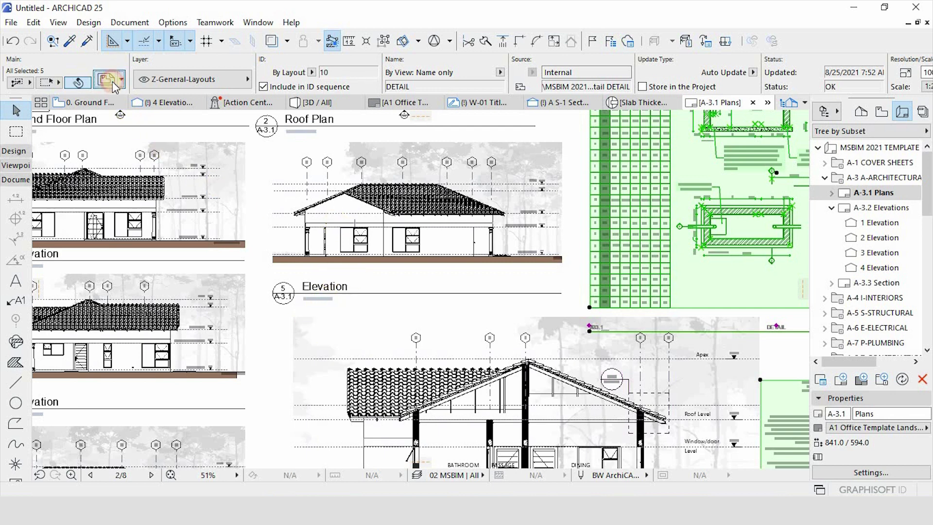
{"action": "double_click", "coordinate": [309, 207]}
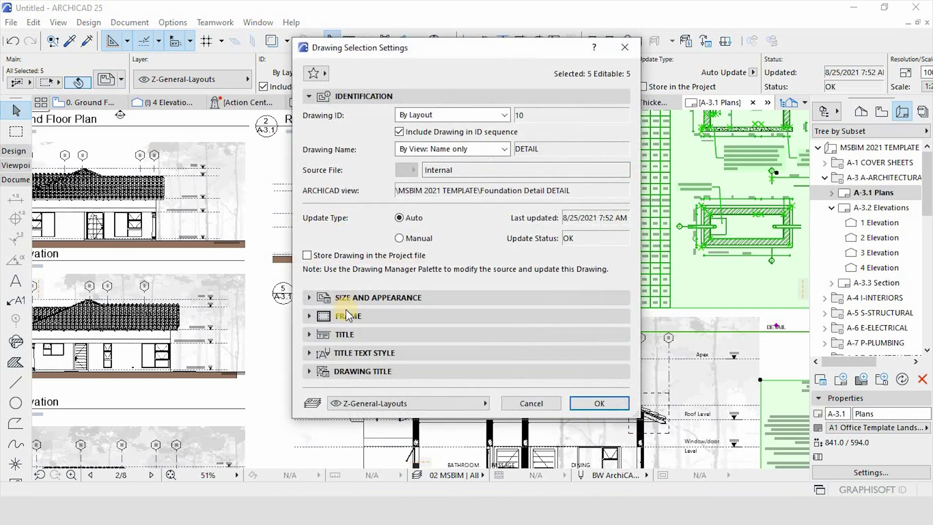
{"action": "left_click", "coordinate": [347, 336]}
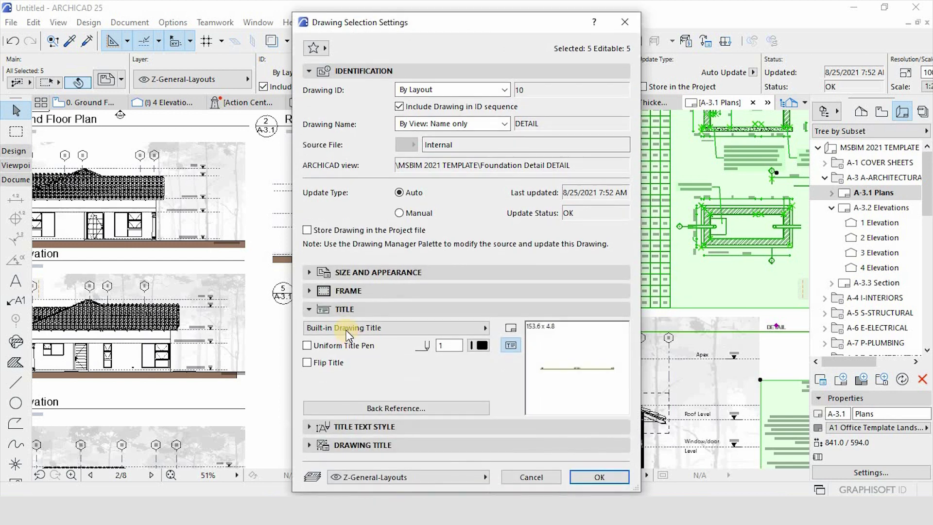
{"action": "left_click", "coordinate": [343, 327]}
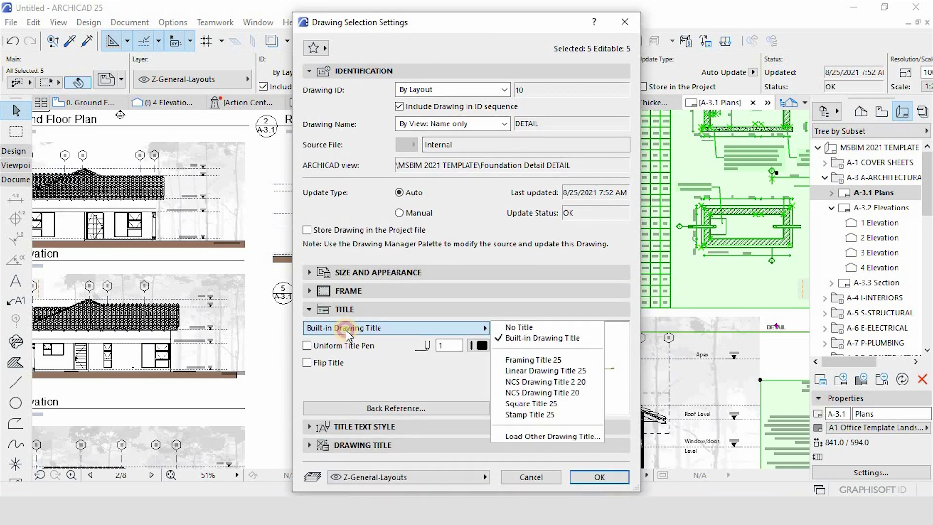
{"action": "left_click", "coordinate": [568, 383]}
{"action": "left_click", "coordinate": [595, 472]}
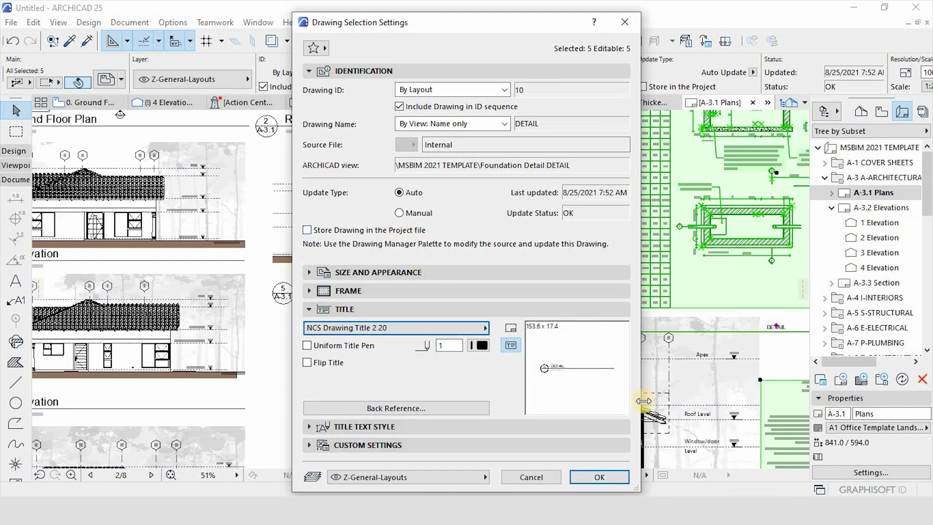
{"action": "left_click", "coordinate": [601, 477]}
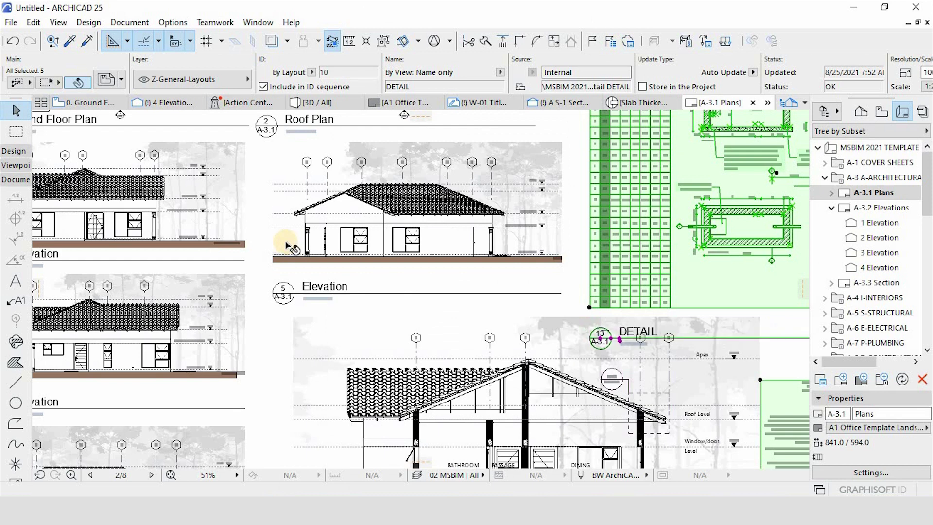
Offset the upper frame edge of the conservancy tank detail slightly outward and deselect the drawings.
{"action": "scroll", "coordinate": [463, 293], "scroll_direction": "down", "scroll_amount": 4}
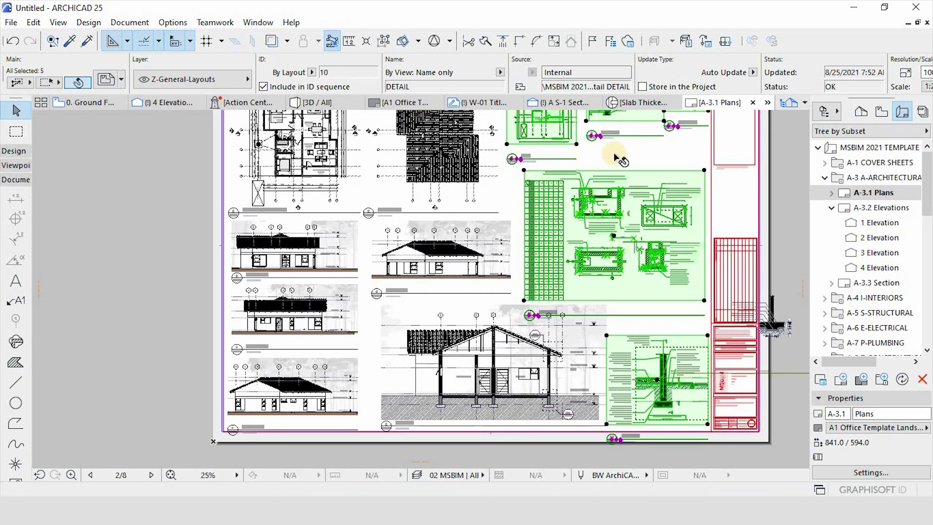
{"action": "scroll", "coordinate": [617, 158], "scroll_direction": "up", "scroll_amount": 5}
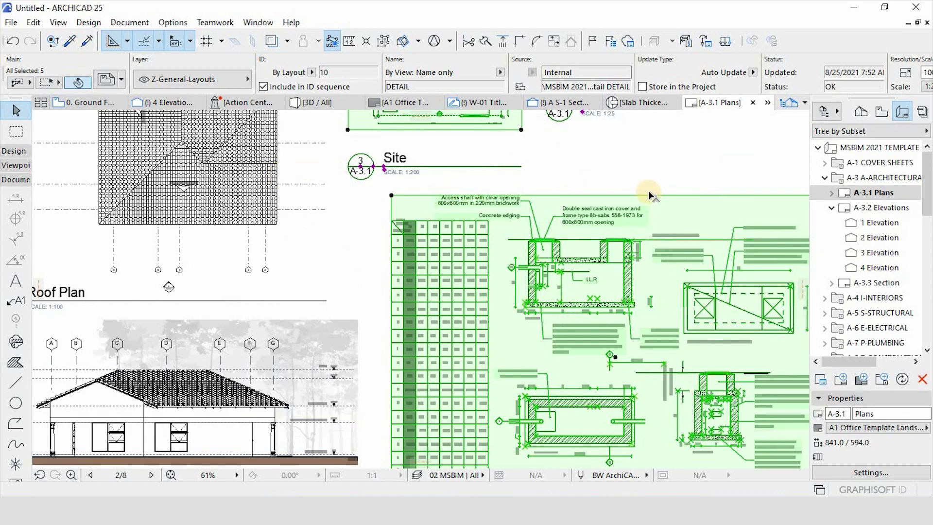
{"action": "left_click", "coordinate": [652, 197]}
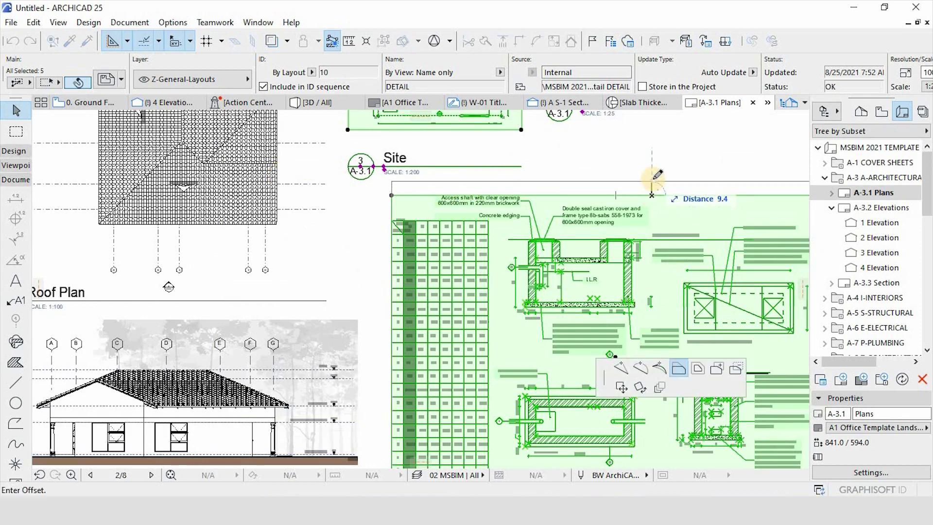
{"action": "left_click", "coordinate": [432, 182]}
{"action": "scroll", "coordinate": [431, 189], "scroll_direction": "down", "scroll_amount": 7}
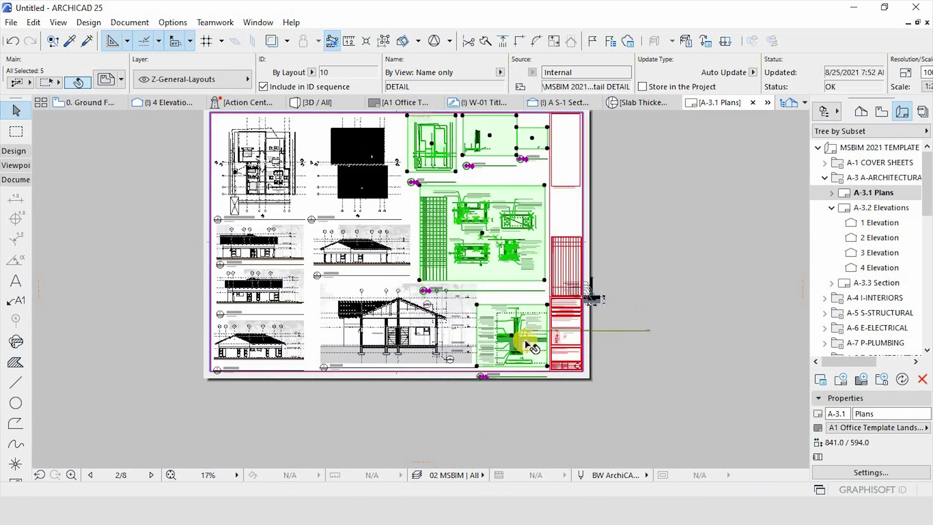
{"action": "left_click", "coordinate": [652, 413]}
Transfer the settings of a retitled detail to the slab thickening detail beside the title block.
{"action": "scroll", "coordinate": [530, 358], "scroll_direction": "up", "scroll_amount": 3}
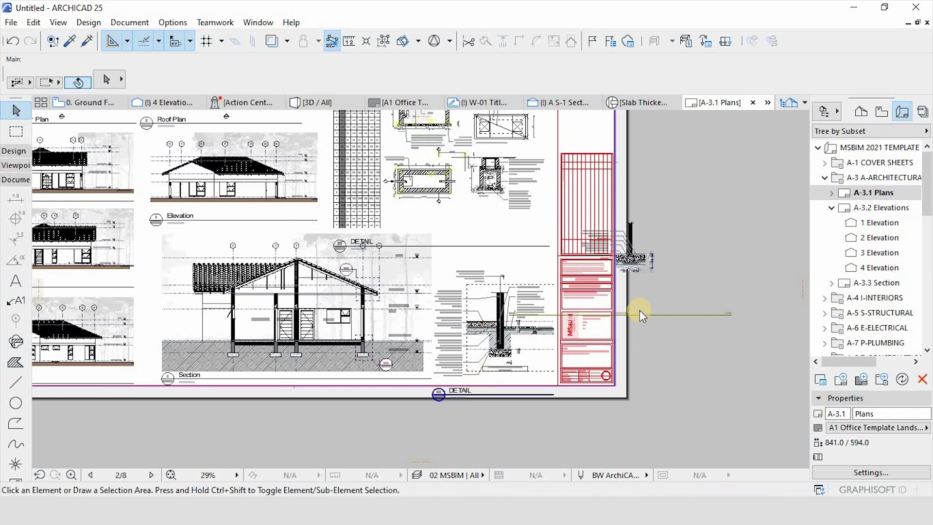
{"action": "left_click", "coordinate": [731, 313], "text": "alt"}
{"action": "left_click", "coordinate": [732, 312], "text": "ctrl+alt"}
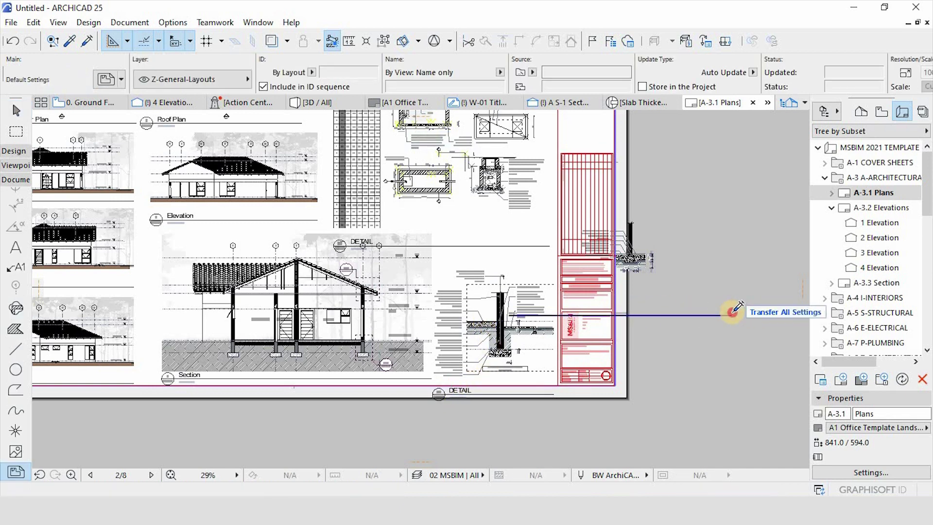
Crop the slab thickening detail's frame on all four sides so it fits closely around the drawing.
{"action": "left_click", "coordinate": [626, 255], "text": "shift"}
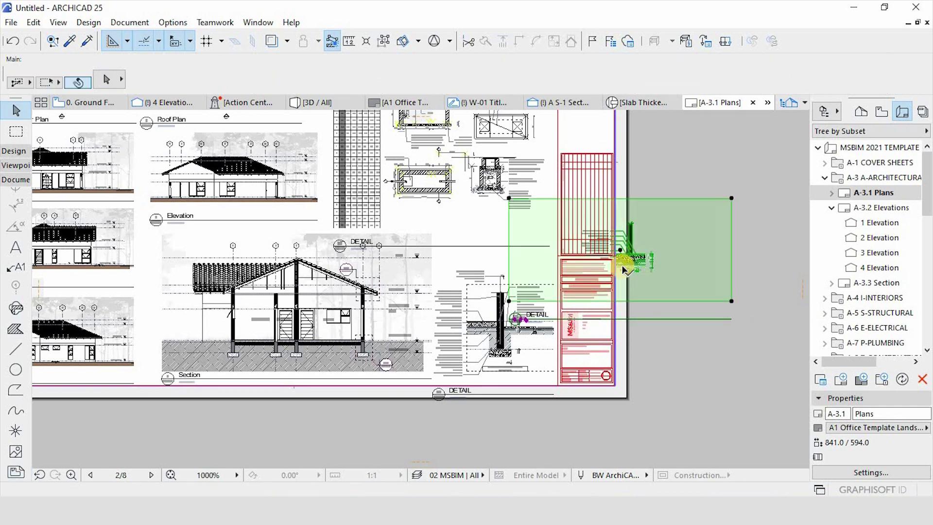
{"action": "left_click", "coordinate": [508, 265]}
{"action": "left_click", "coordinate": [579, 248]}
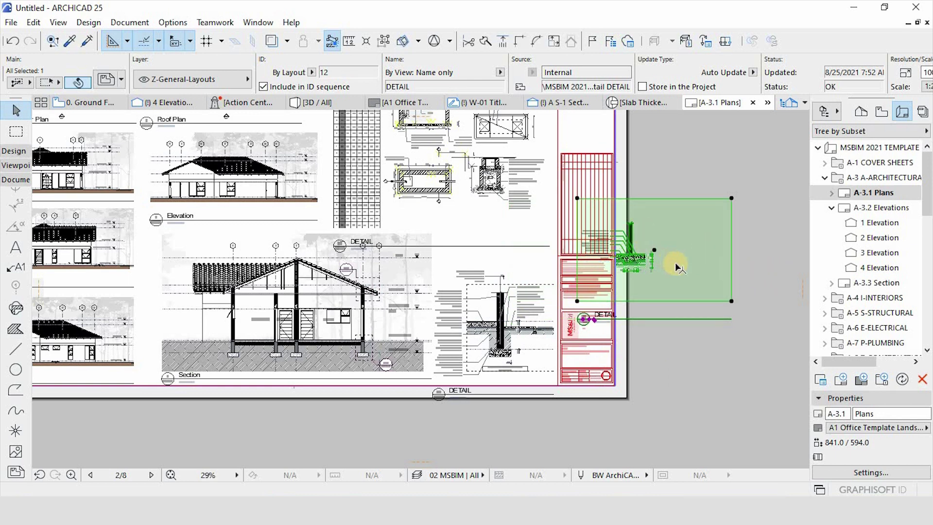
{"action": "left_click", "coordinate": [660, 268]}
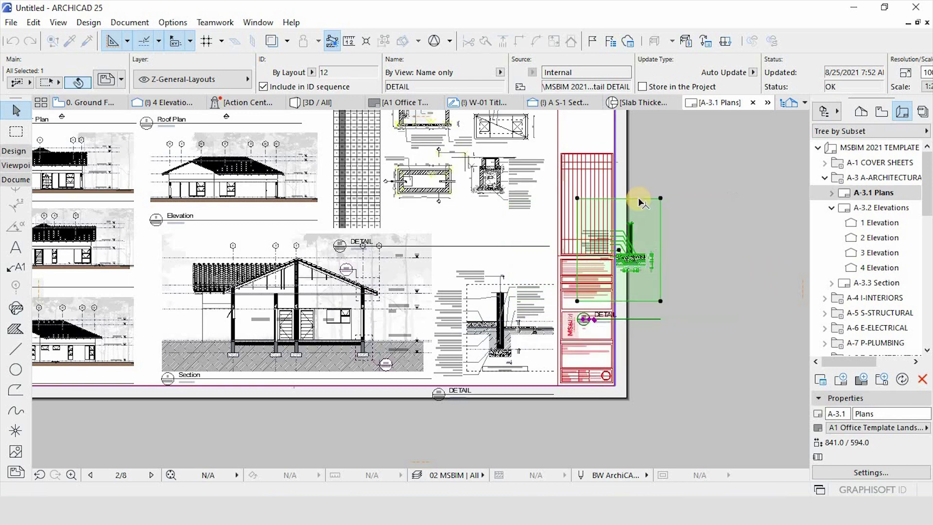
{"action": "left_click", "coordinate": [642, 199]}
{"action": "left_click", "coordinate": [646, 214]}
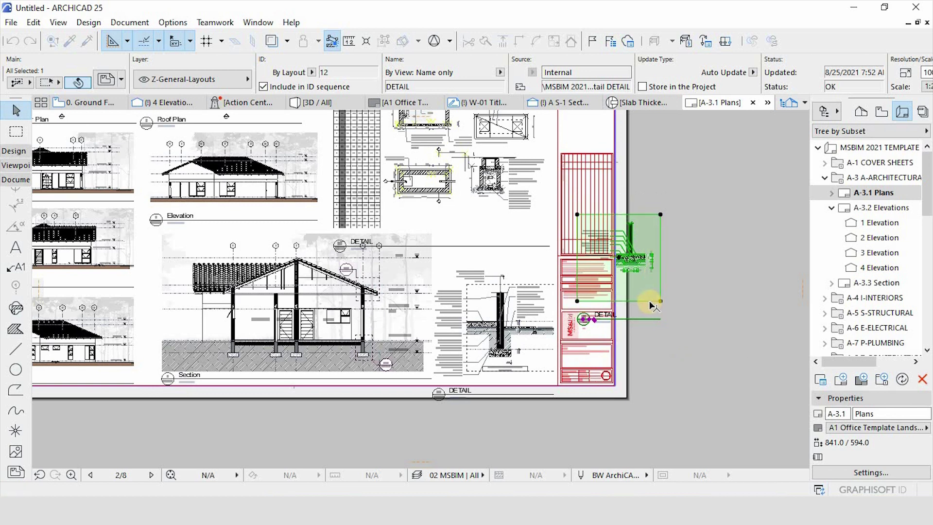
{"action": "left_click", "coordinate": [654, 286]}
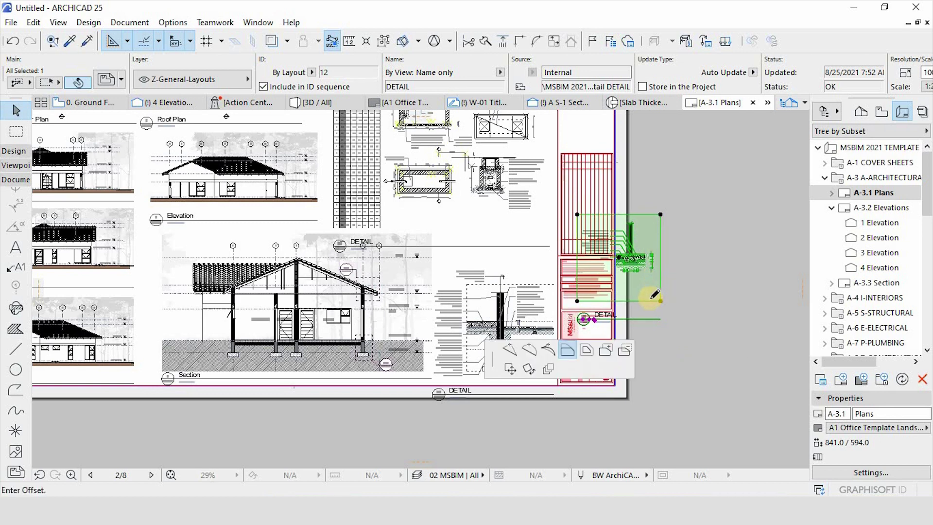
{"action": "left_click", "coordinate": [616, 256]}
Move the slab thickening detail about 140 mm onto the sheet, above the Foundation Detail, and deselect it.
{"action": "scroll", "coordinate": [616, 257], "scroll_direction": "up", "scroll_amount": 5}
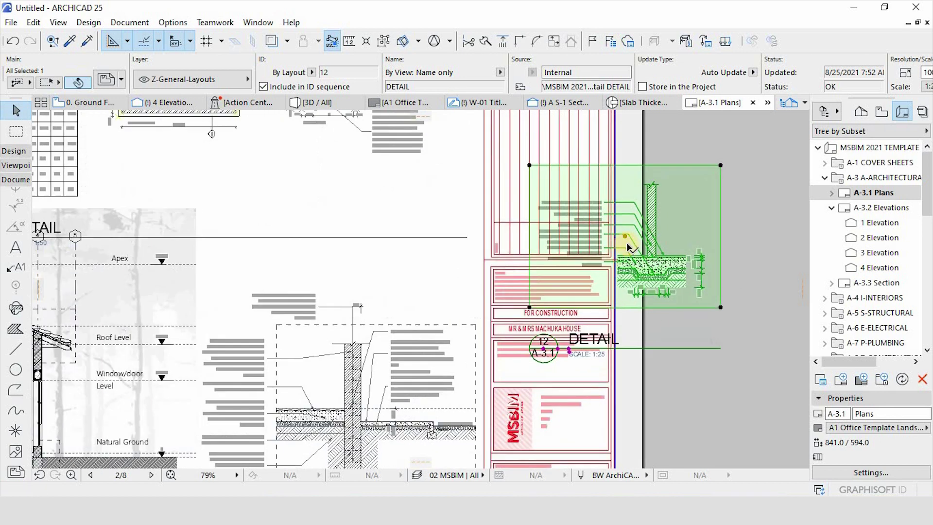
{"action": "left_click", "coordinate": [629, 232]}
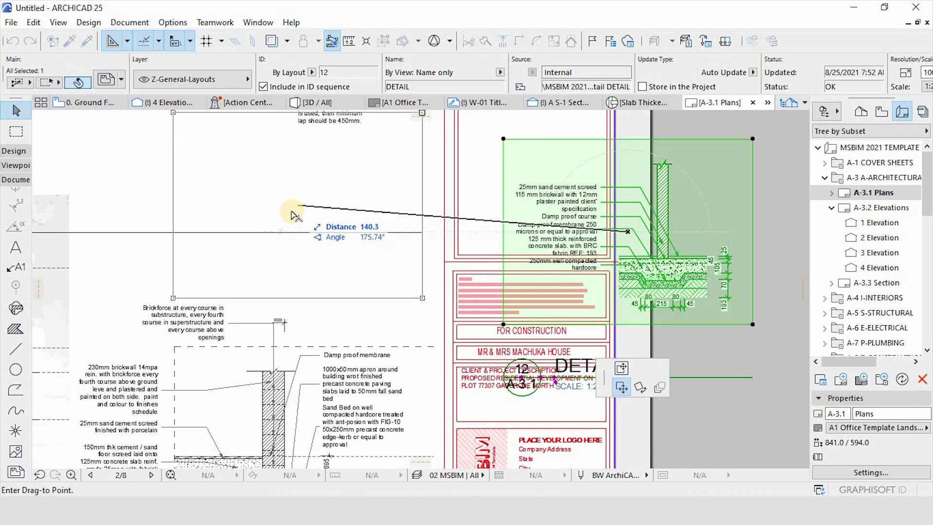
{"action": "left_click", "coordinate": [318, 224]}
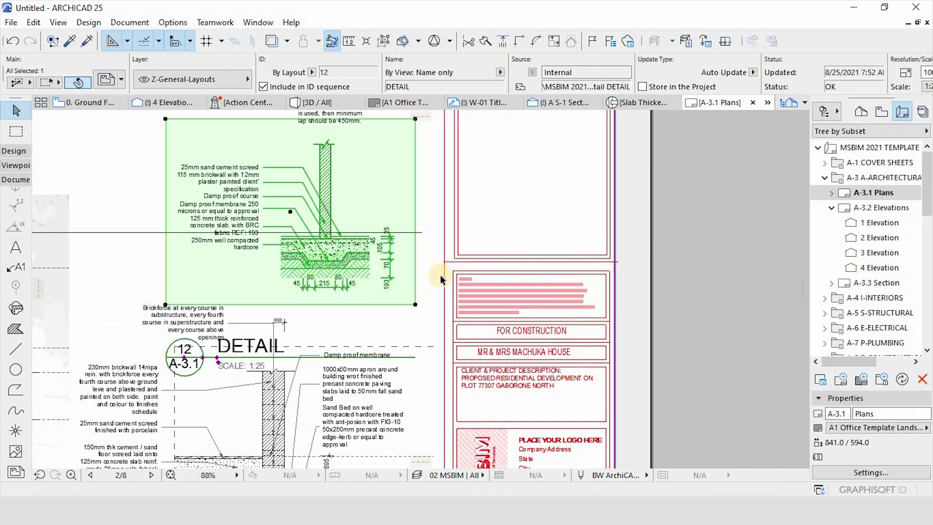
{"action": "left_click", "coordinate": [721, 240]}
{"action": "scroll", "coordinate": [376, 246], "scroll_direction": "down", "scroll_amount": 3}
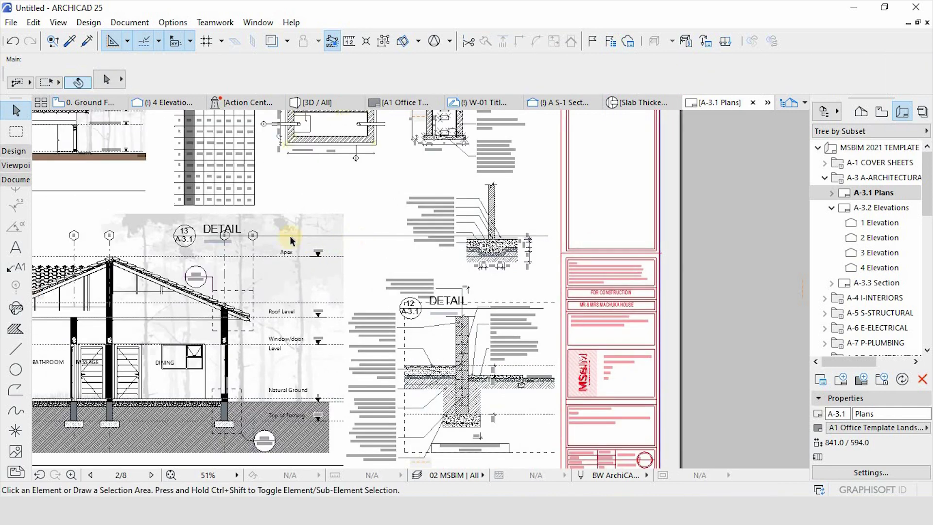
Move the conservancy tank detail's title about 80 mm diagonally up into the lower part of its frame, beside the table.
{"action": "left_click", "coordinate": [186, 236]}
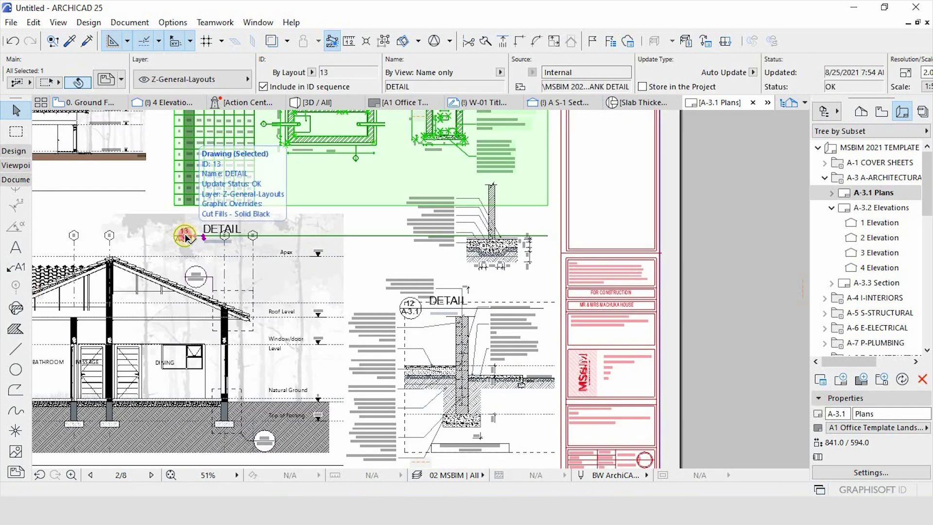
{"action": "left_click", "coordinate": [203, 238]}
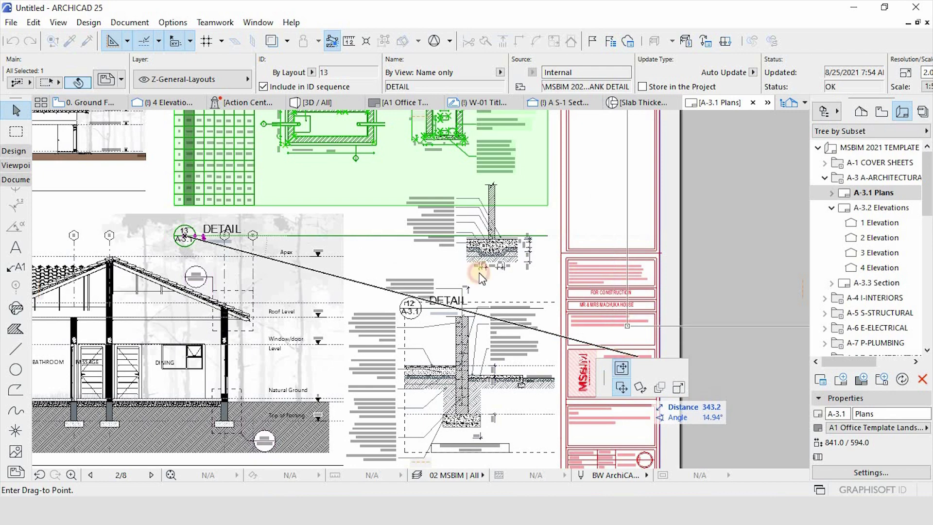
{"action": "scroll", "coordinate": [292, 182], "scroll_direction": "up", "scroll_amount": 2}
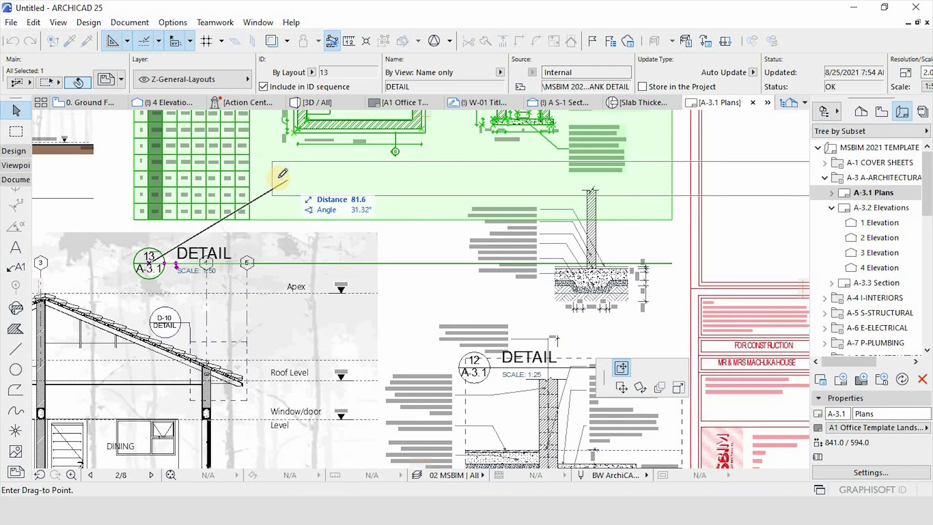
{"action": "left_click", "coordinate": [297, 183]}
{"action": "scroll", "coordinate": [486, 191], "scroll_direction": "down", "scroll_amount": 2}
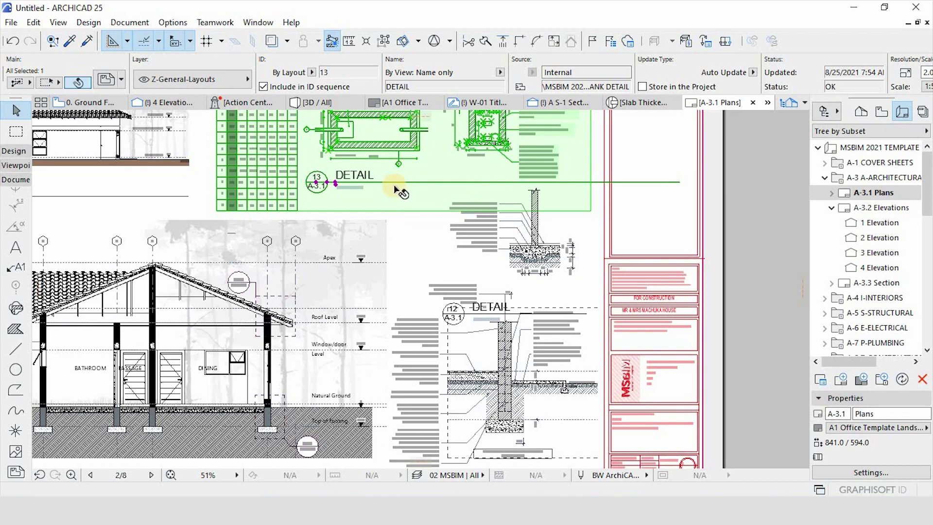
{"action": "scroll", "coordinate": [396, 189], "scroll_direction": "down", "scroll_amount": 2}
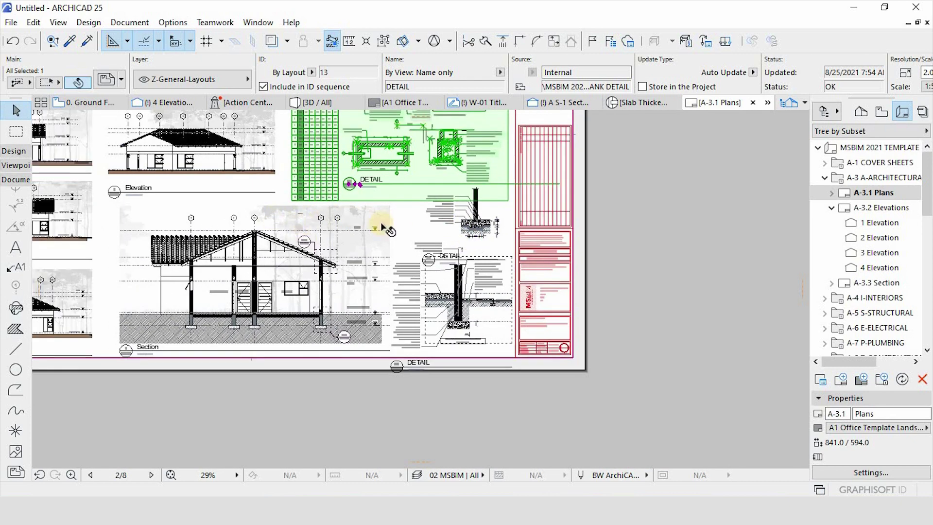
Move the Foundation Detail's title vertically up about 19 mm onto the sheet, to the lower edge of its frame.
{"action": "left_click", "coordinate": [436, 335]}
{"action": "scroll", "coordinate": [371, 352], "scroll_direction": "up", "scroll_amount": 2}
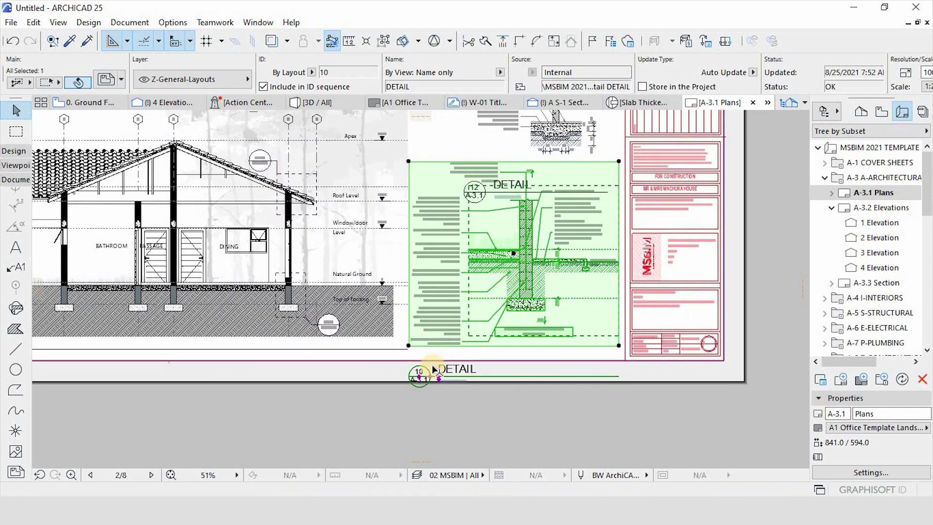
{"action": "scroll", "coordinate": [434, 371], "scroll_direction": "up", "scroll_amount": 3}
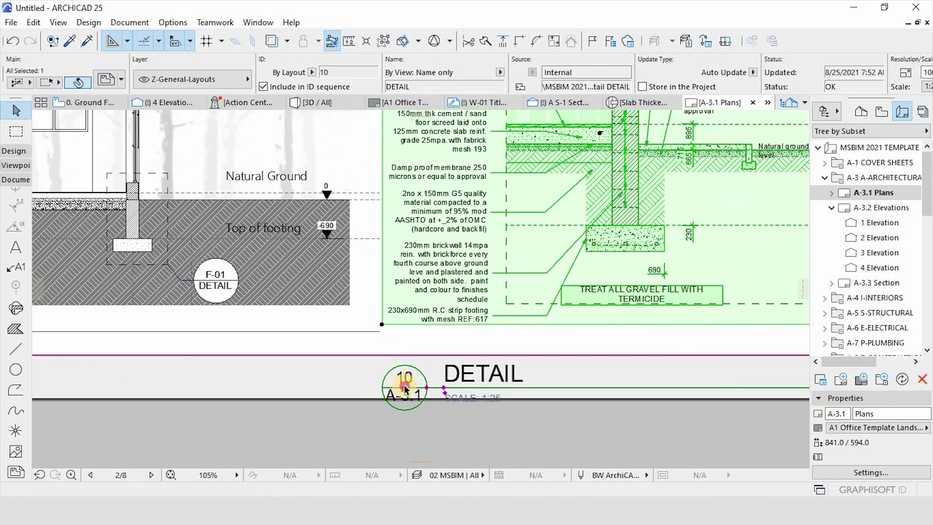
{"action": "left_click", "coordinate": [403, 354]}
{"action": "left_click", "coordinate": [405, 391]}
{"action": "left_click", "coordinate": [404, 389]}
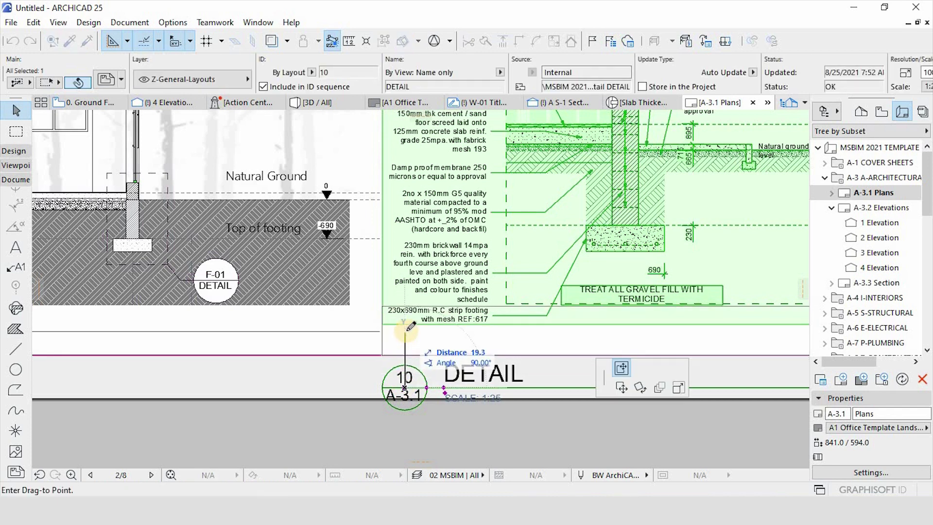
{"action": "left_click", "coordinate": [404, 331]}
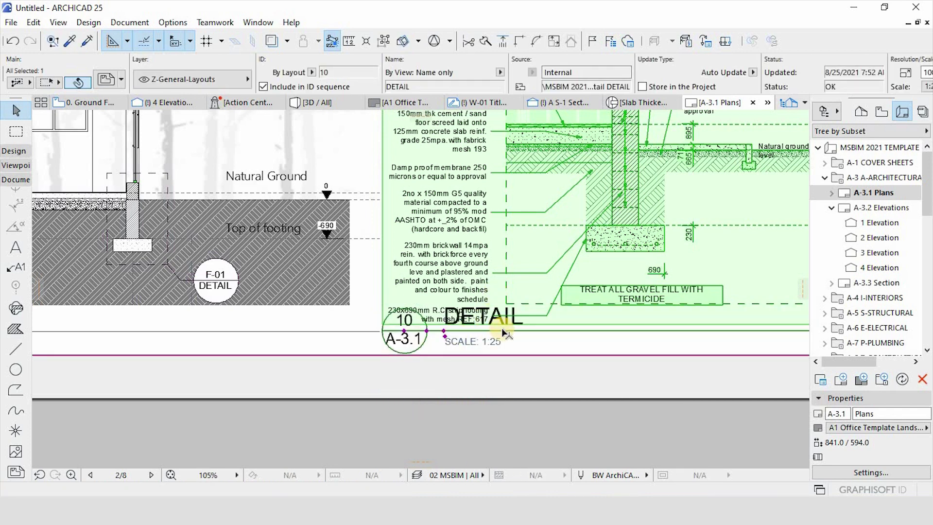
Raise the Foundation Detail towards the slab thickening detail in two vertical moves of about 4 mm and 7 mm.
{"action": "scroll", "coordinate": [505, 286], "scroll_direction": "down", "scroll_amount": 5}
{"action": "scroll", "coordinate": [525, 184], "scroll_direction": "up", "scroll_amount": 5}
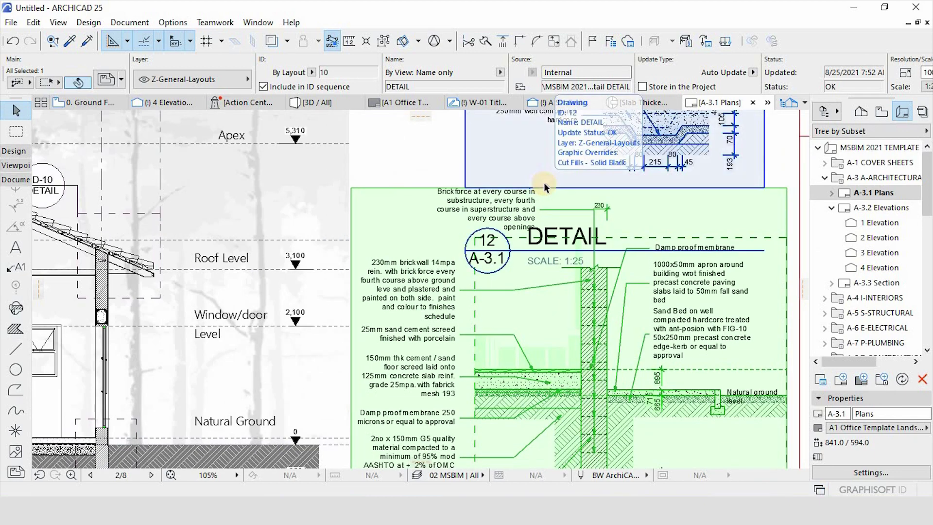
{"action": "left_click", "coordinate": [544, 186]}
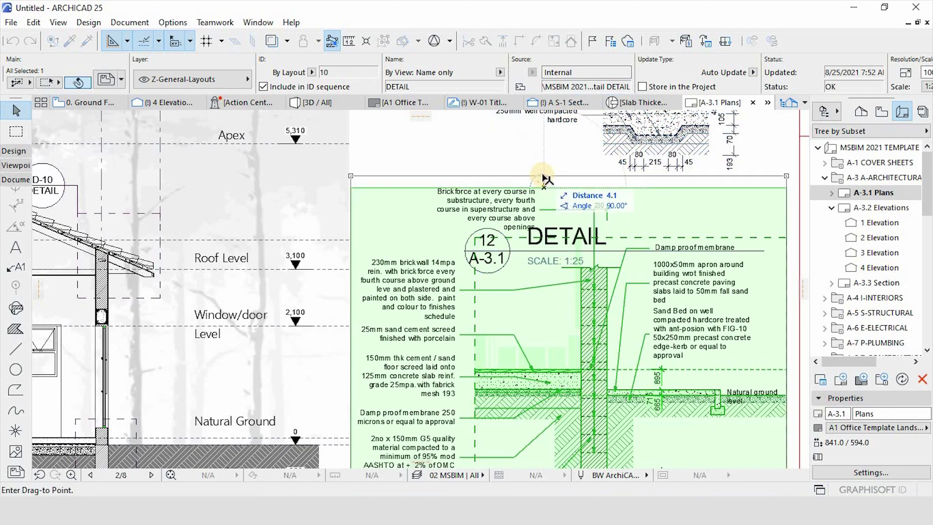
{"action": "left_click", "coordinate": [554, 156]}
{"action": "scroll", "coordinate": [551, 151], "scroll_direction": "down", "scroll_amount": 2}
{"action": "scroll", "coordinate": [553, 168], "scroll_direction": "up", "scroll_amount": 3}
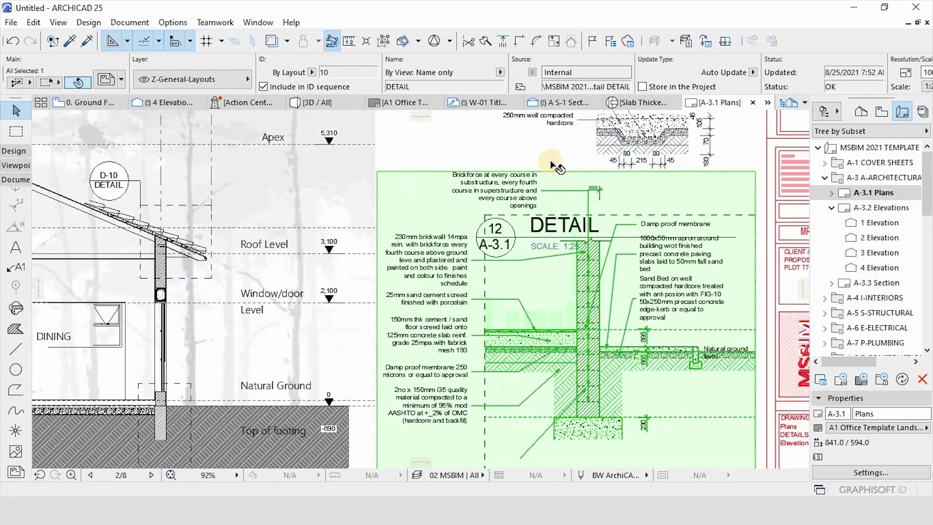
{"action": "key", "text": "ctrl+d"}
{"action": "left_click", "coordinate": [552, 179]}
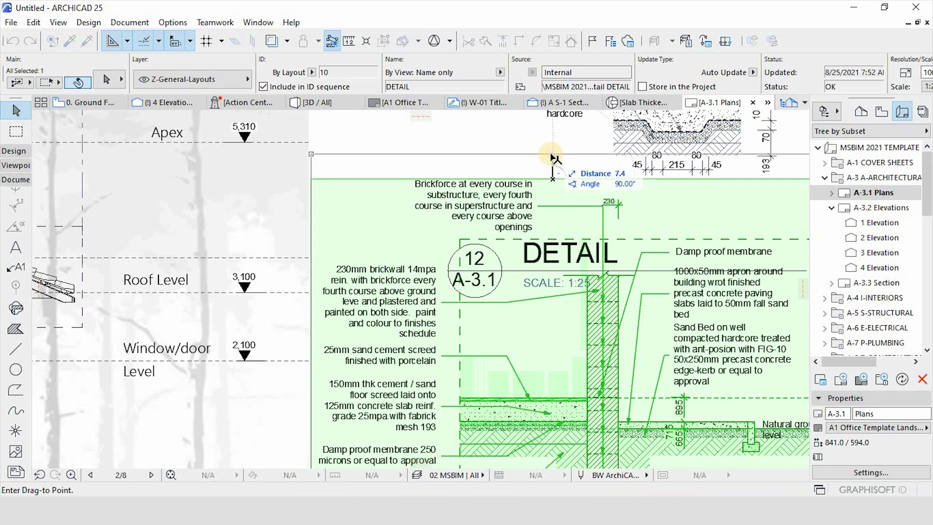
{"action": "left_click", "coordinate": [553, 152]}
Move the Foundation Detail's title down about 11 mm so it sits clear below the frame, and deselect the drawing.
{"action": "scroll", "coordinate": [564, 215], "scroll_direction": "down", "scroll_amount": 2}
{"action": "scroll", "coordinate": [499, 446], "scroll_direction": "down", "scroll_amount": 3}
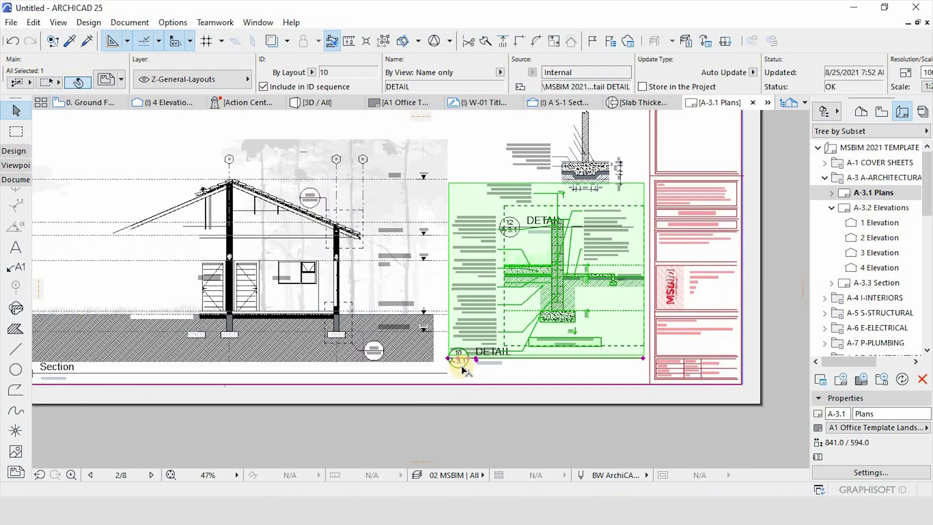
{"action": "scroll", "coordinate": [434, 346], "scroll_direction": "up", "scroll_amount": 4}
{"action": "left_click", "coordinate": [433, 343]}
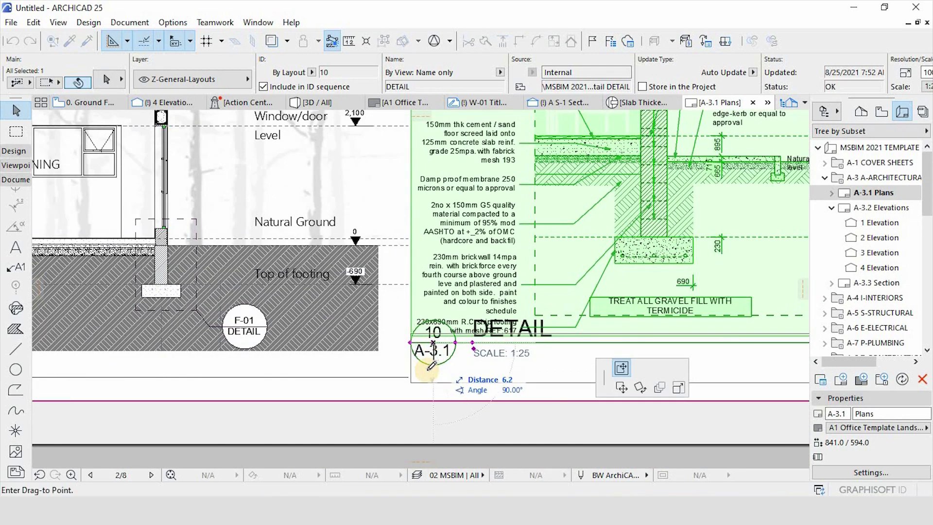
{"action": "left_click", "coordinate": [409, 375]}
{"action": "scroll", "coordinate": [437, 375], "scroll_direction": "down", "scroll_amount": 5}
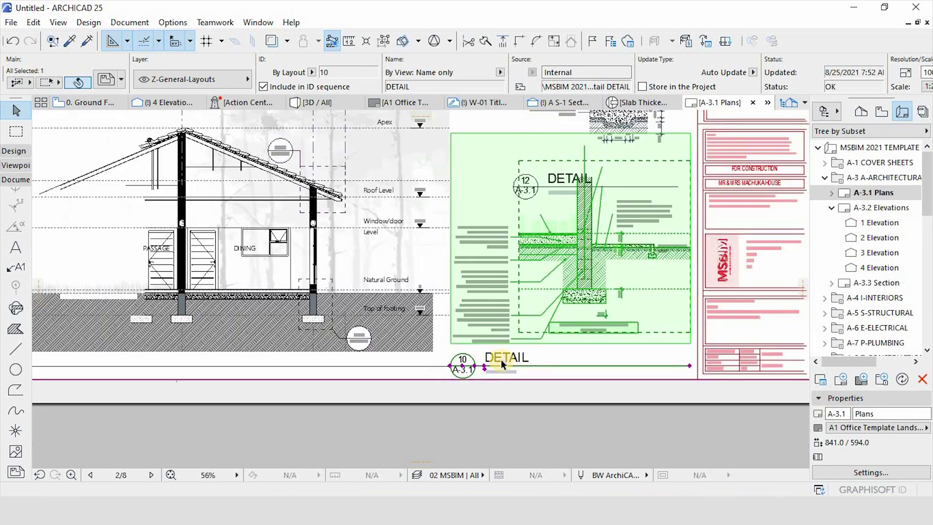
{"action": "scroll", "coordinate": [534, 359], "scroll_direction": "down", "scroll_amount": 3}
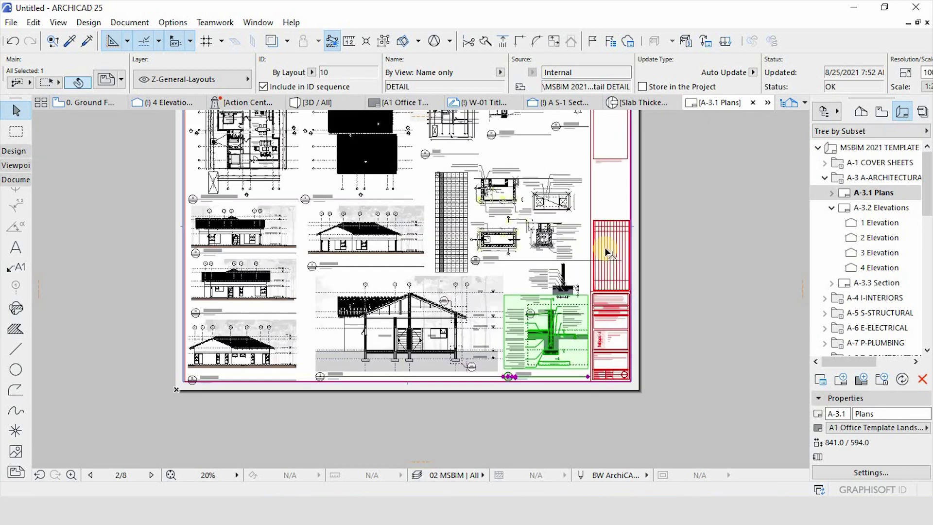
{"action": "left_click", "coordinate": [605, 247]}
Move the title of detail 11 straight up, closer beneath its drawing frame, and deselect it.
{"action": "scroll", "coordinate": [503, 233], "scroll_direction": "up", "scroll_amount": 1}
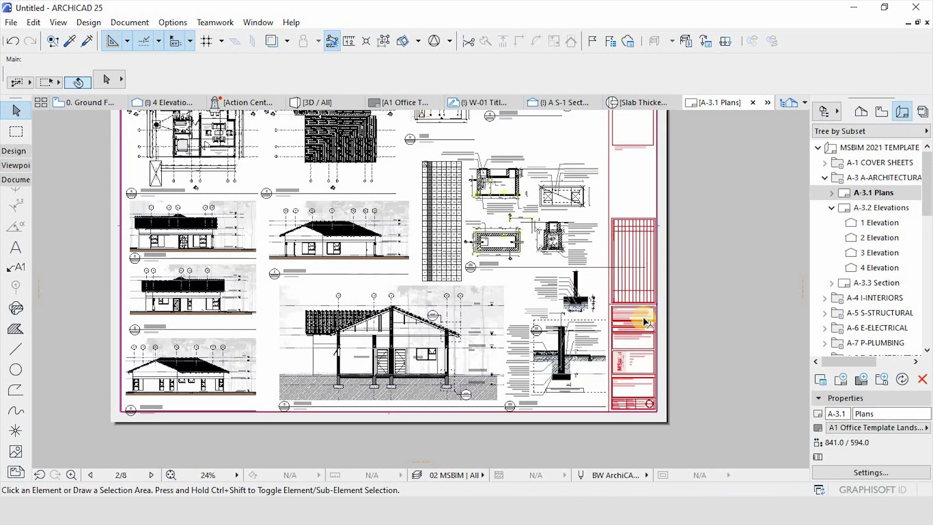
{"action": "scroll", "coordinate": [643, 317], "scroll_direction": "down", "scroll_amount": 2}
{"action": "scroll", "coordinate": [611, 179], "scroll_direction": "up", "scroll_amount": 7}
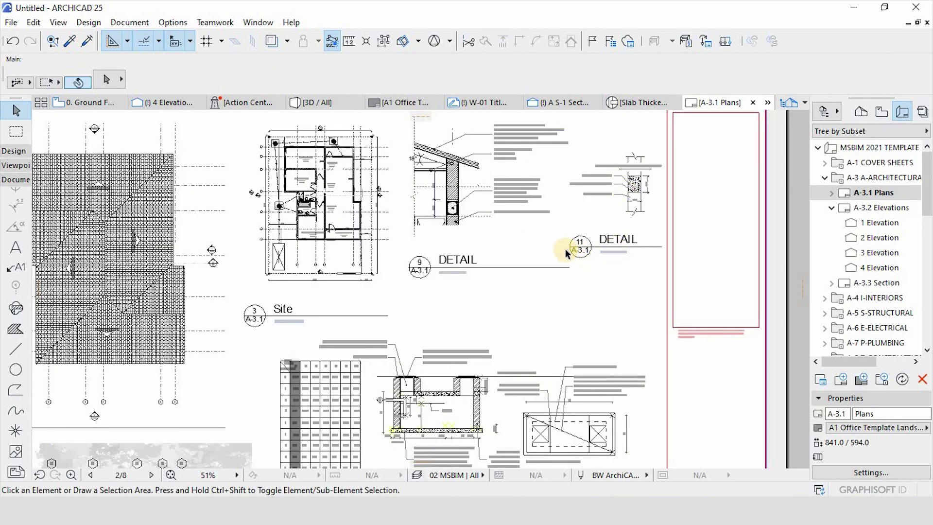
{"action": "scroll", "coordinate": [584, 244], "scroll_direction": "up", "scroll_amount": 4}
{"action": "left_click", "coordinate": [585, 248]}
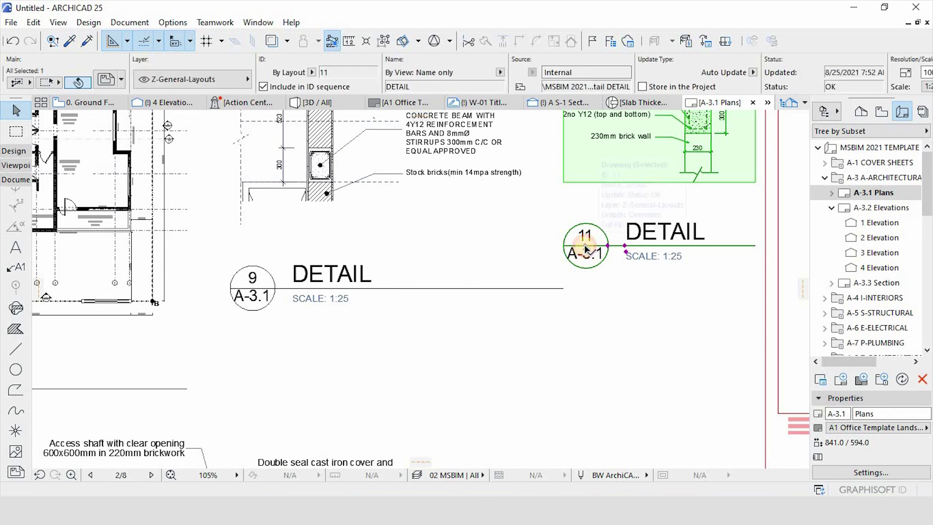
{"action": "left_click", "coordinate": [585, 248]}
{"action": "left_click", "coordinate": [585, 224]}
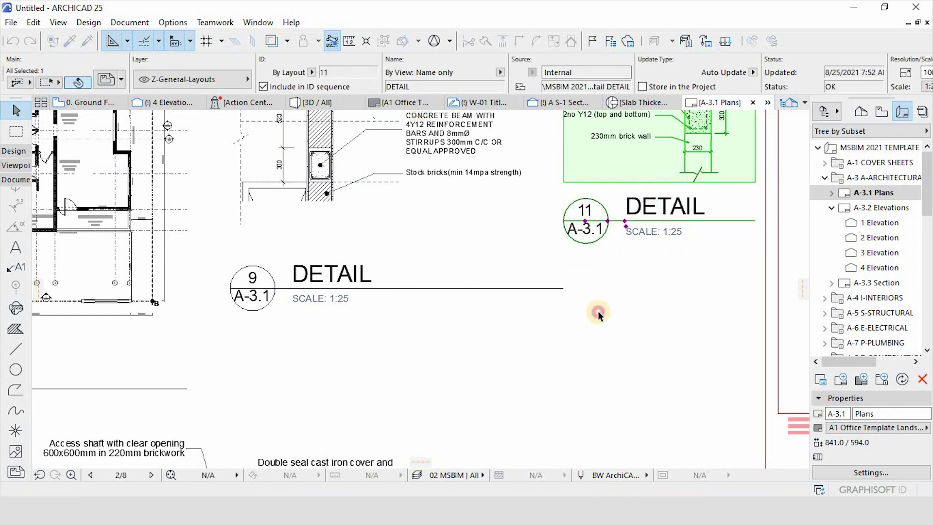
{"action": "left_click", "coordinate": [598, 314]}
{"action": "scroll", "coordinate": [598, 314], "scroll_direction": "down", "scroll_amount": 6}
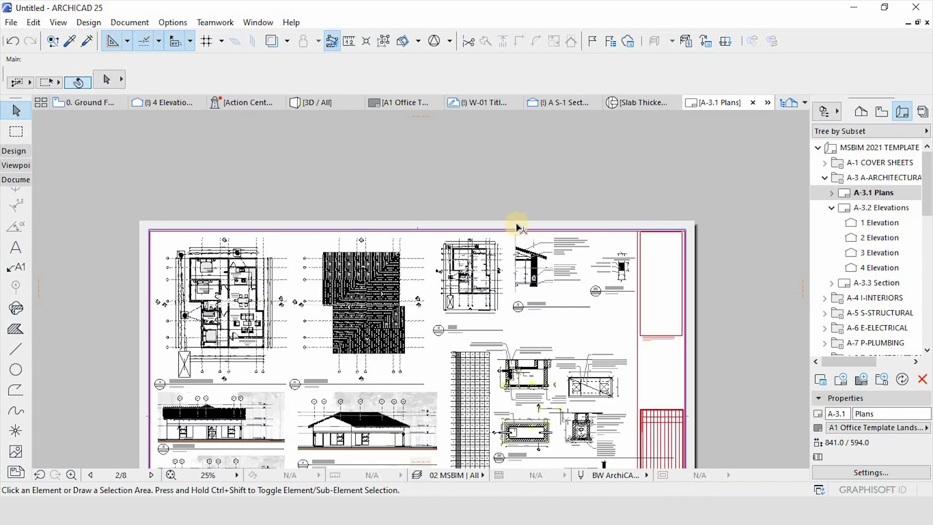
{"action": "scroll", "coordinate": [446, 410], "scroll_direction": "down", "scroll_amount": 2}
{"action": "scroll", "coordinate": [446, 410], "scroll_direction": "up", "scroll_amount": 3}
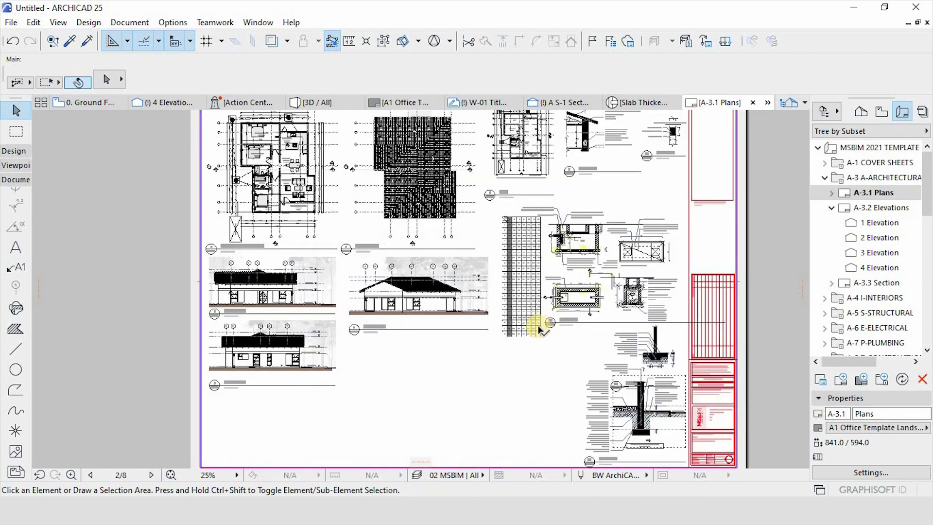
{"action": "scroll", "coordinate": [559, 219], "scroll_direction": "down", "scroll_amount": 2}
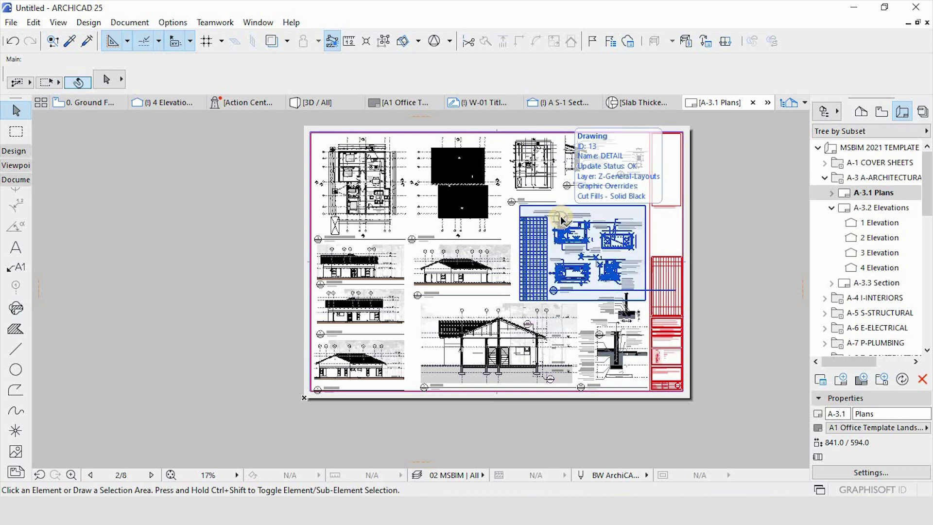
{"action": "left_click_drag", "start_coordinate": [561, 216], "coordinate": [561, 216]}
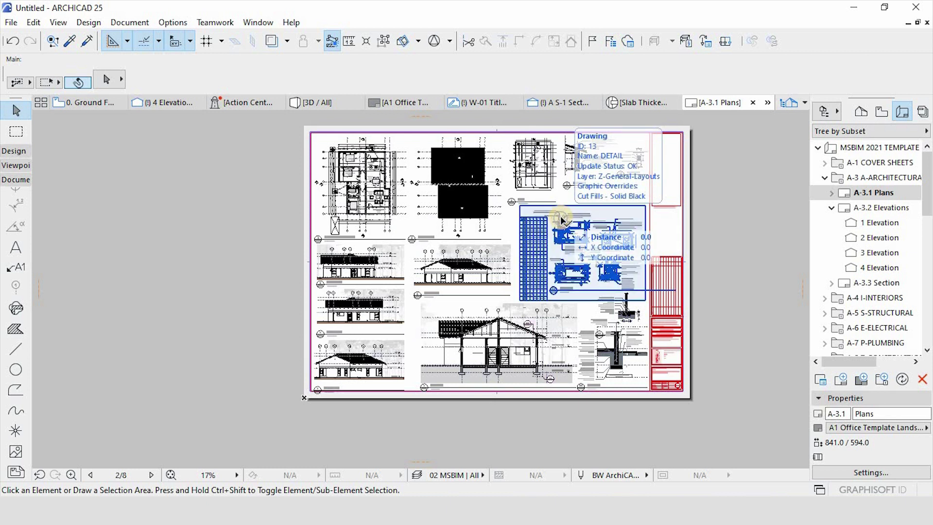